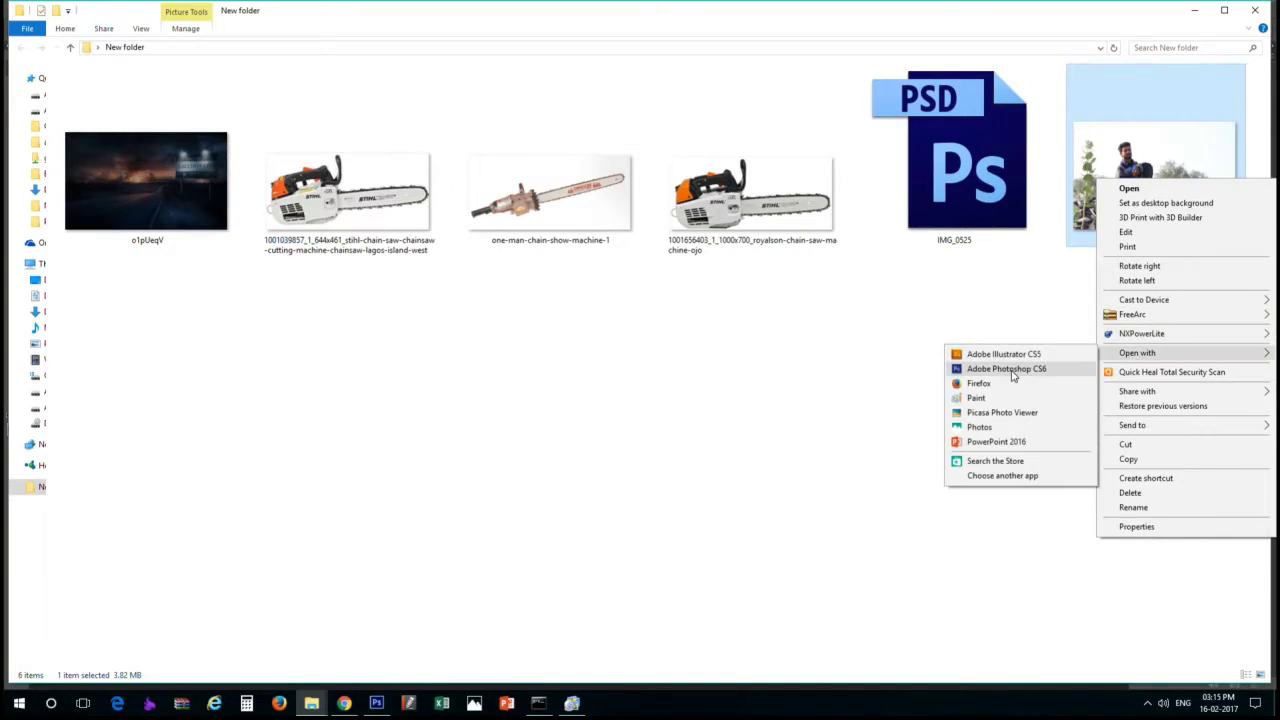
Open IMG_0525.JPG from File Explorer in Photoshop CS6
{"action": "left_click", "coordinate": [1007, 369]}
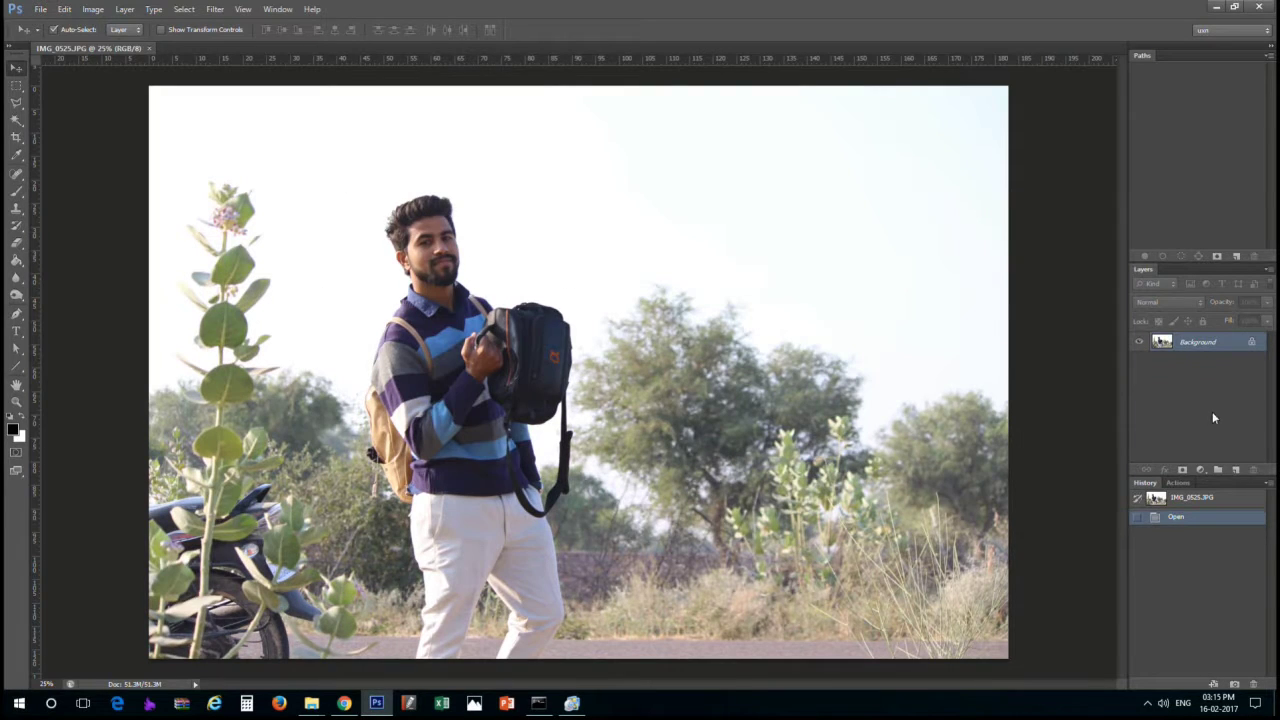
{"action": "right_click", "coordinate": [1171, 352]}
Duplicate the Background layer and apply Levels with output black raised to 21
{"action": "left_click", "coordinate": [1195, 375]}
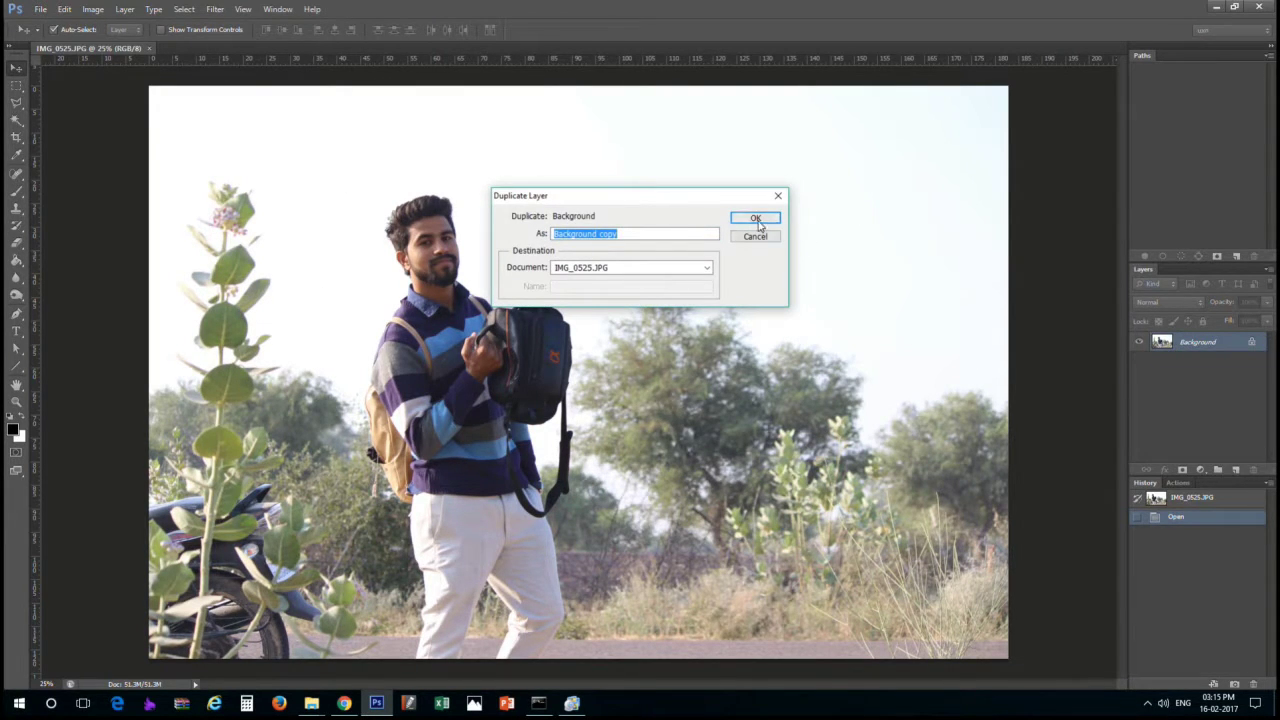
{"action": "left_click", "coordinate": [756, 219]}
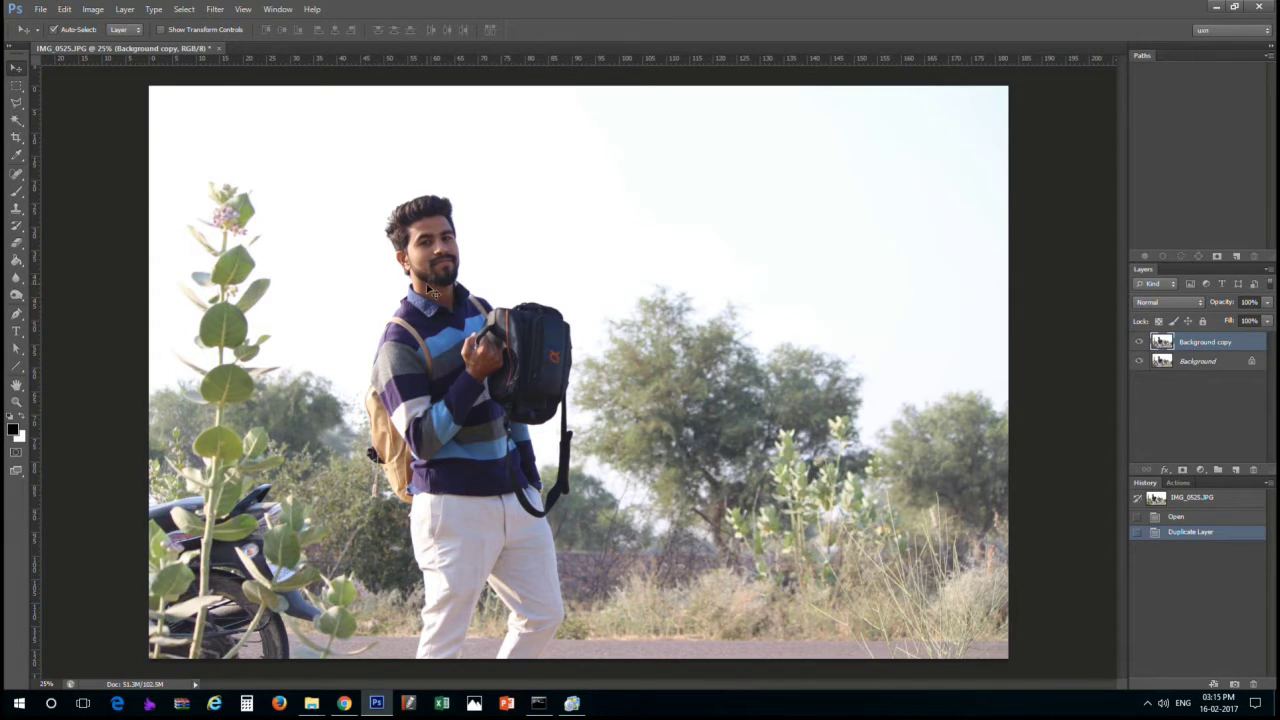
{"action": "left_click", "coordinate": [93, 9]}
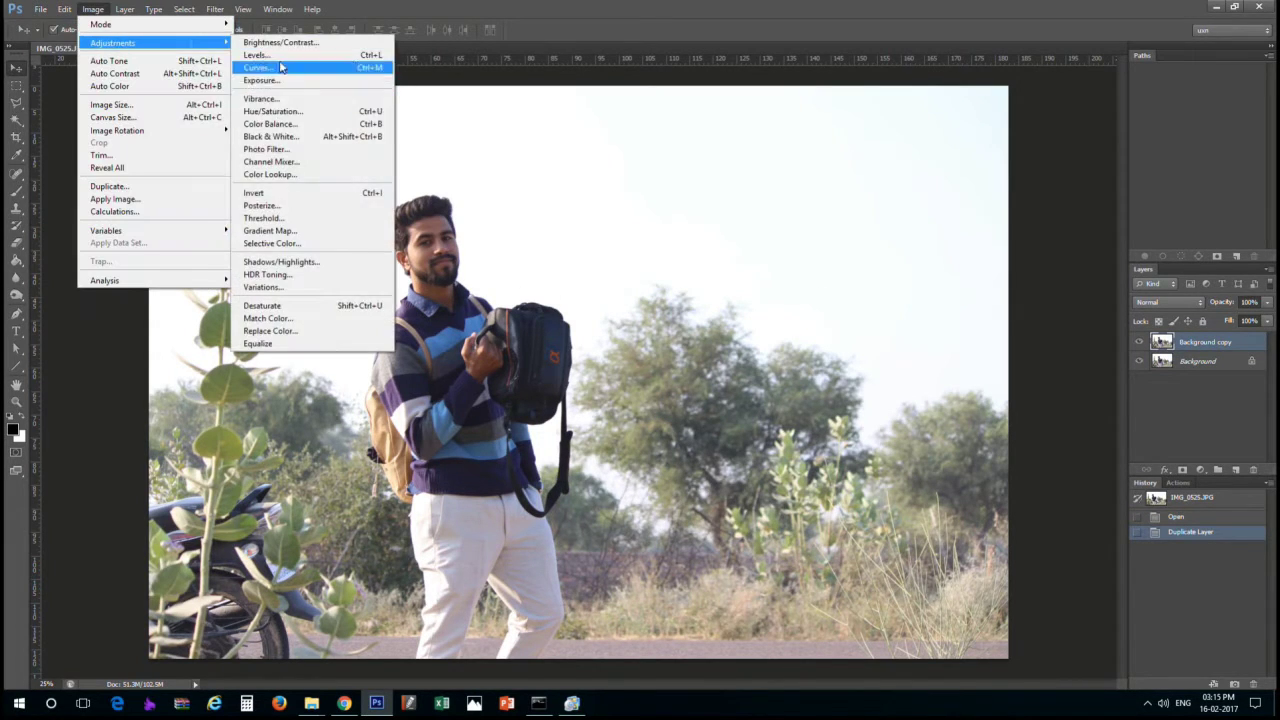
{"action": "left_click", "coordinate": [290, 61]}
{"action": "mouse_move", "coordinate": [693, 357]}
{"action": "left_mouse_down"}
{"action": "mouse_move", "coordinate": [677, 358]}
{"action": "mouse_move", "coordinate": [702, 364]}
{"action": "left_mouse_up"}
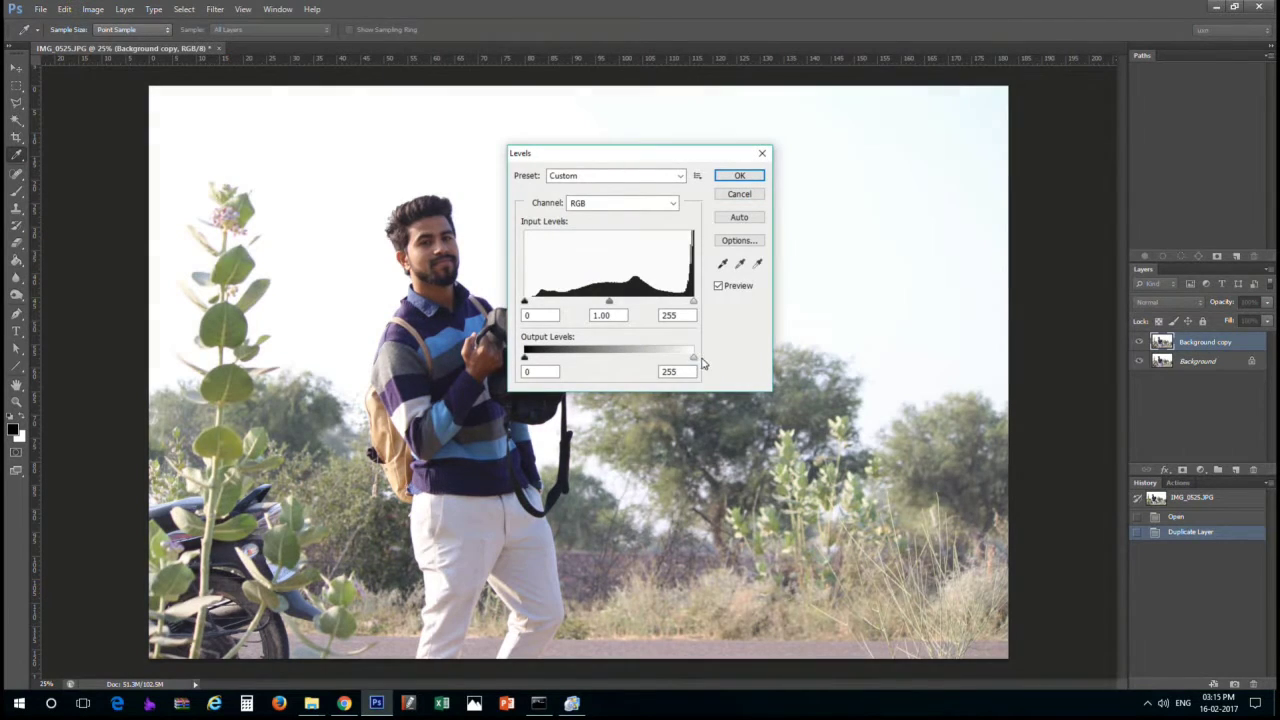
{"action": "left_click_drag", "start_coordinate": [525, 358], "coordinate": [540, 358]}
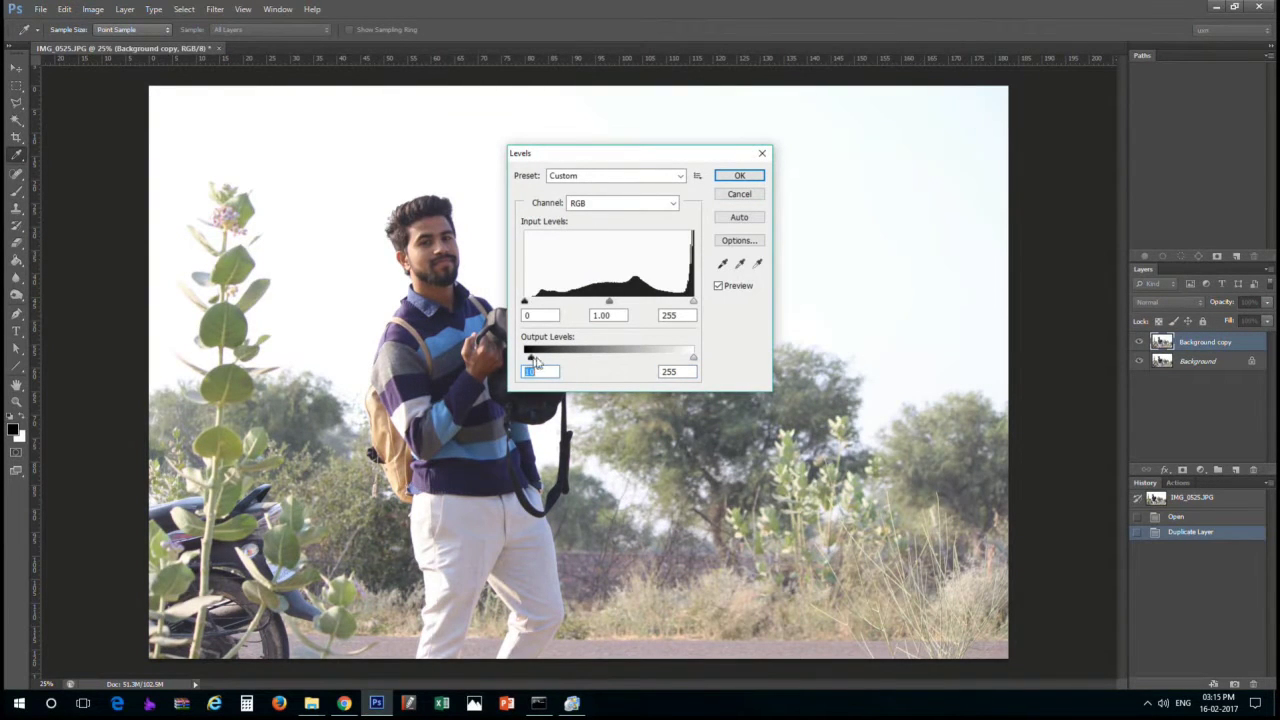
{"action": "key", "text": "Return"}
Brighten the copy's midtones with a Curves adjustment that raises the midpoint
{"action": "left_click", "coordinate": [124, 9]}
{"action": "mouse_move", "coordinate": [112, 42]}
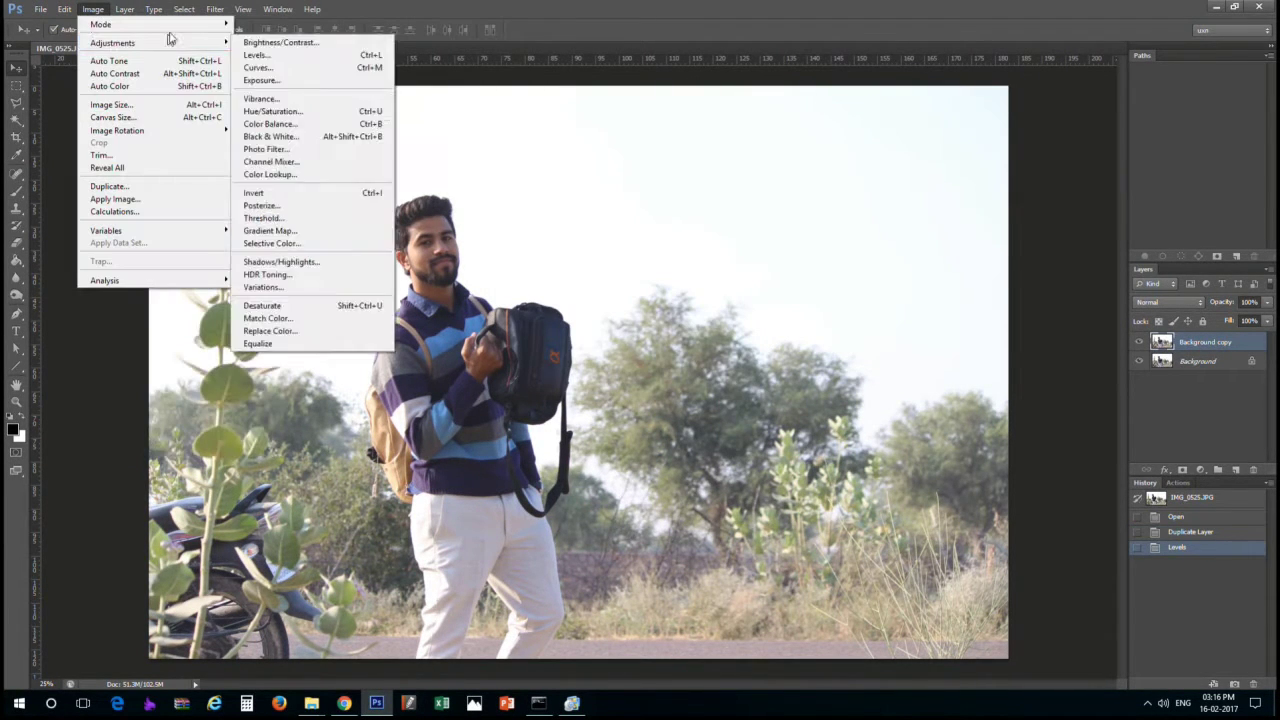
{"action": "left_click", "coordinate": [266, 56]}
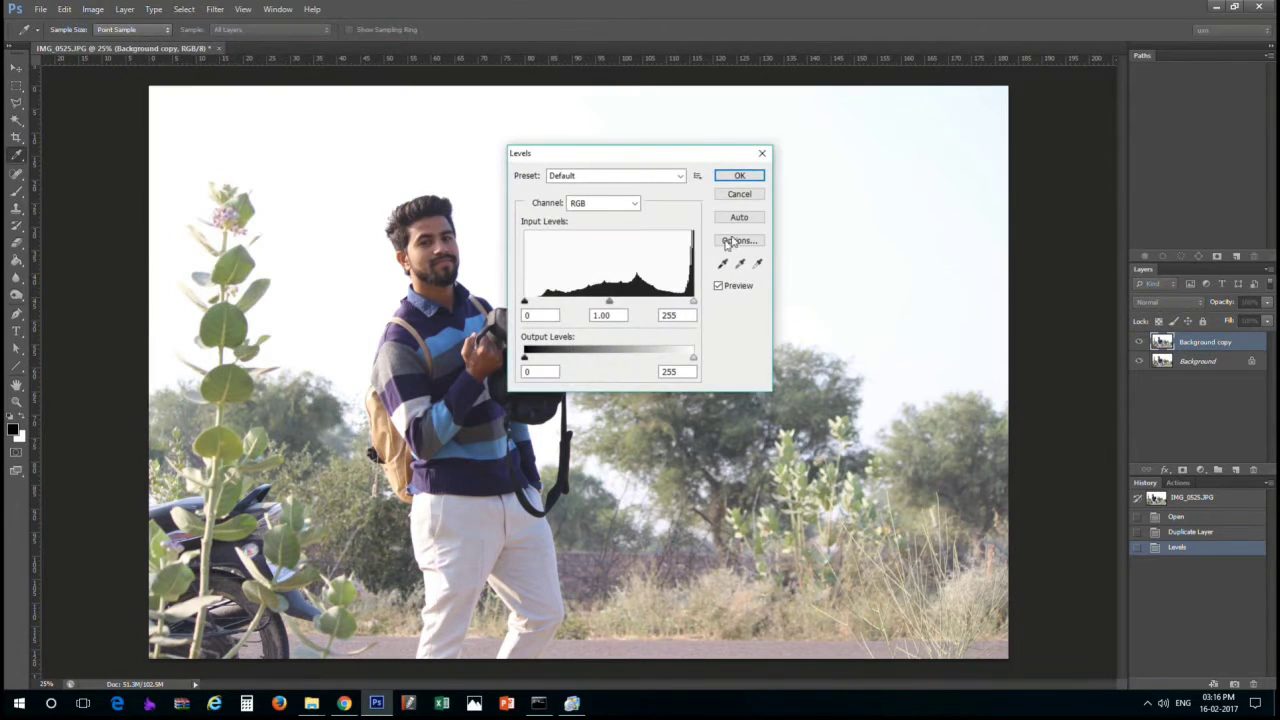
{"action": "left_click", "coordinate": [744, 197]}
{"action": "left_click", "coordinate": [92, 9]}
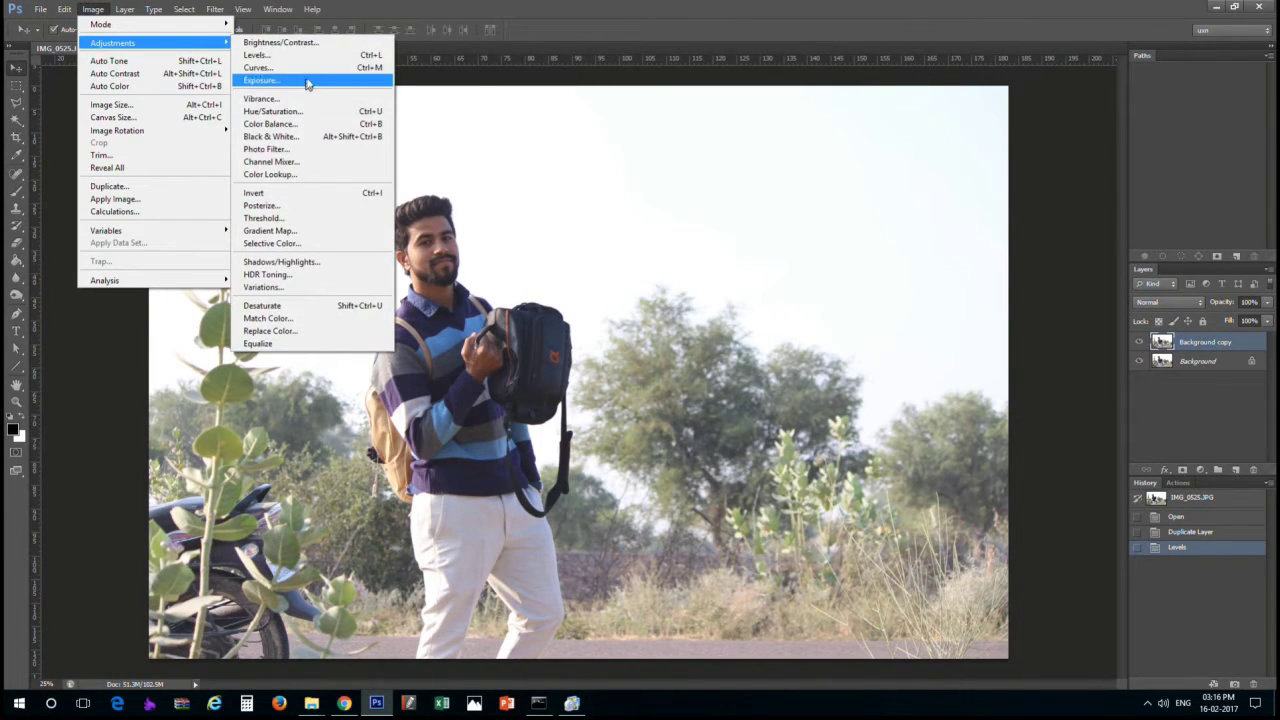
{"action": "left_click", "coordinate": [290, 72]}
{"action": "left_click_drag", "start_coordinate": [765, 440], "coordinate": [726, 410]}
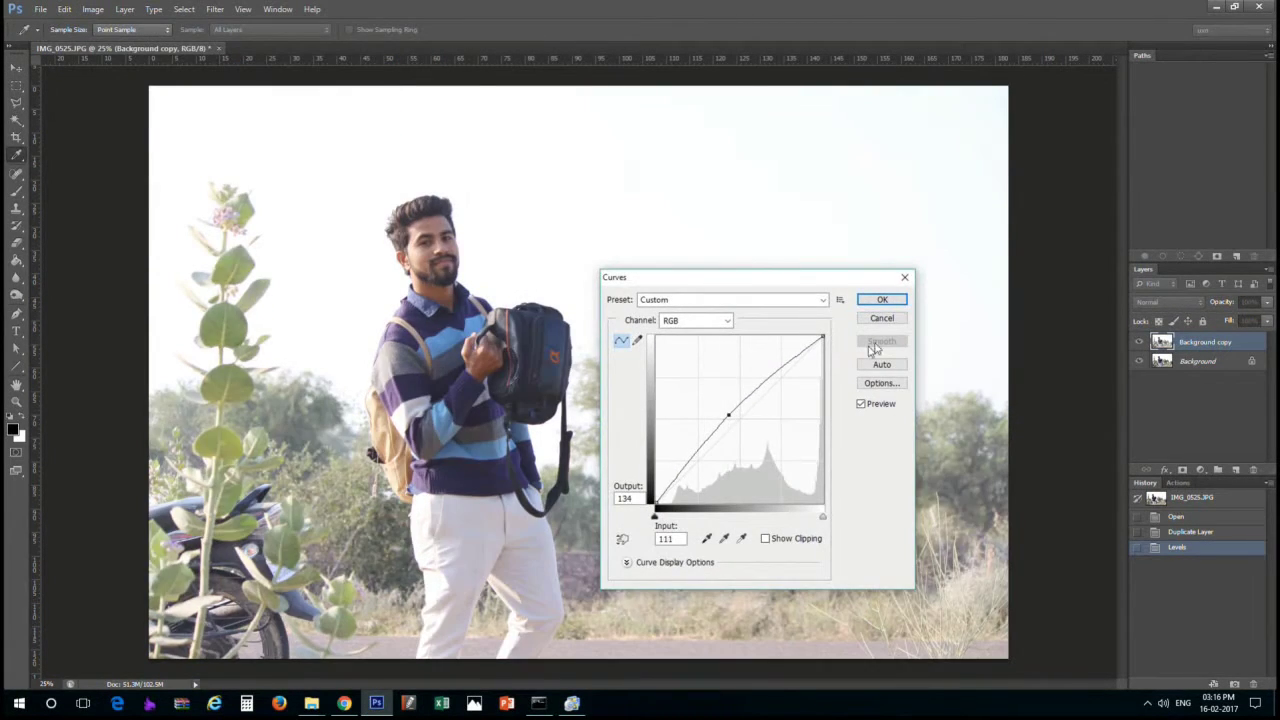
{"action": "left_click", "coordinate": [882, 299]}
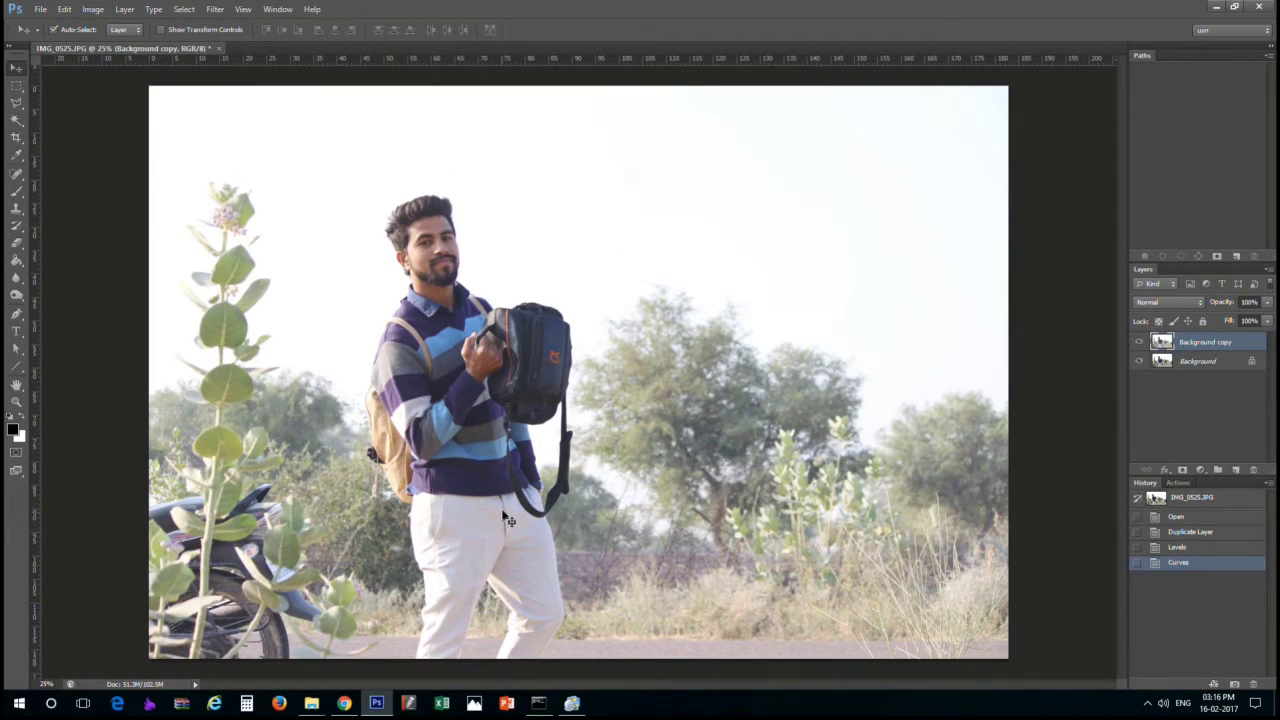
At 100% zoom, start a Pen path up the left leg, waist and backpack bottom
{"action": "key", "text": "ctrl+plus"}
{"action": "key", "text": "ctrl+plus"}
{"action": "key", "text": "ctrl+plus"}
{"action": "key", "text": "ctrl+plus"}
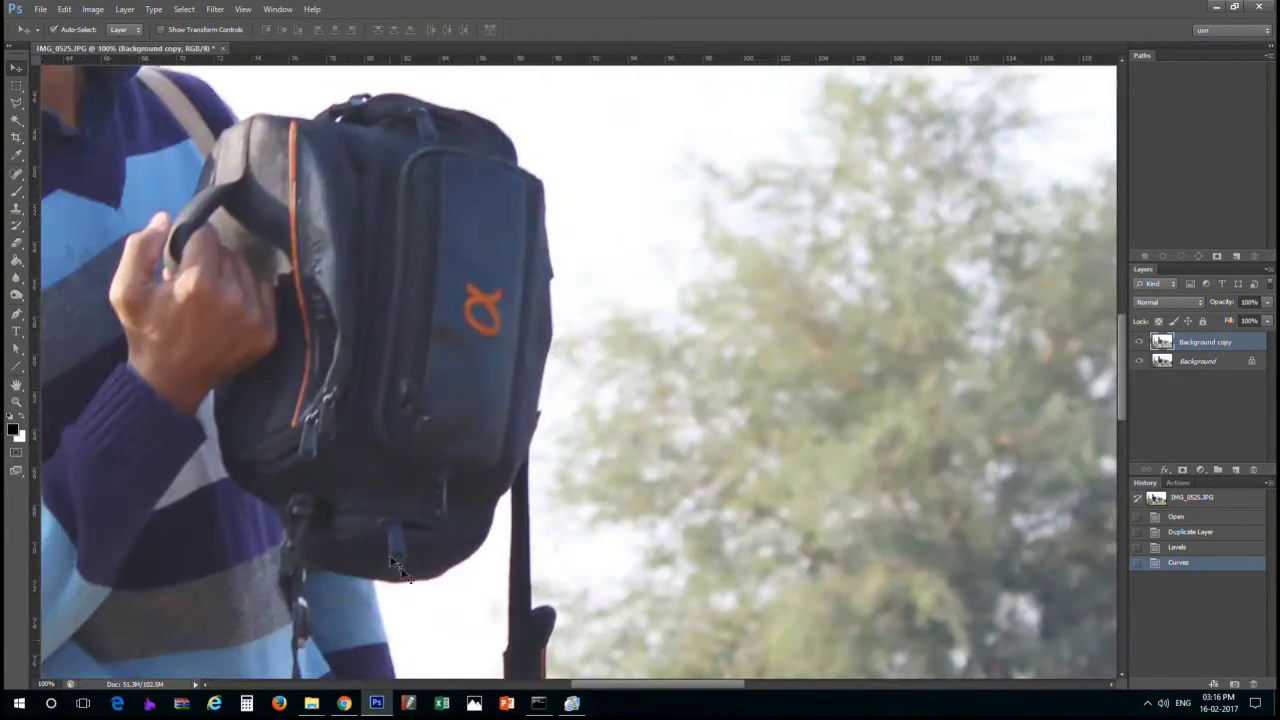
{"action": "scroll", "coordinate": [410, 580], "scroll_direction": "down", "scroll_amount": 10}
{"action": "scroll", "coordinate": [357, 420], "scroll_direction": "up", "scroll_amount": 3}
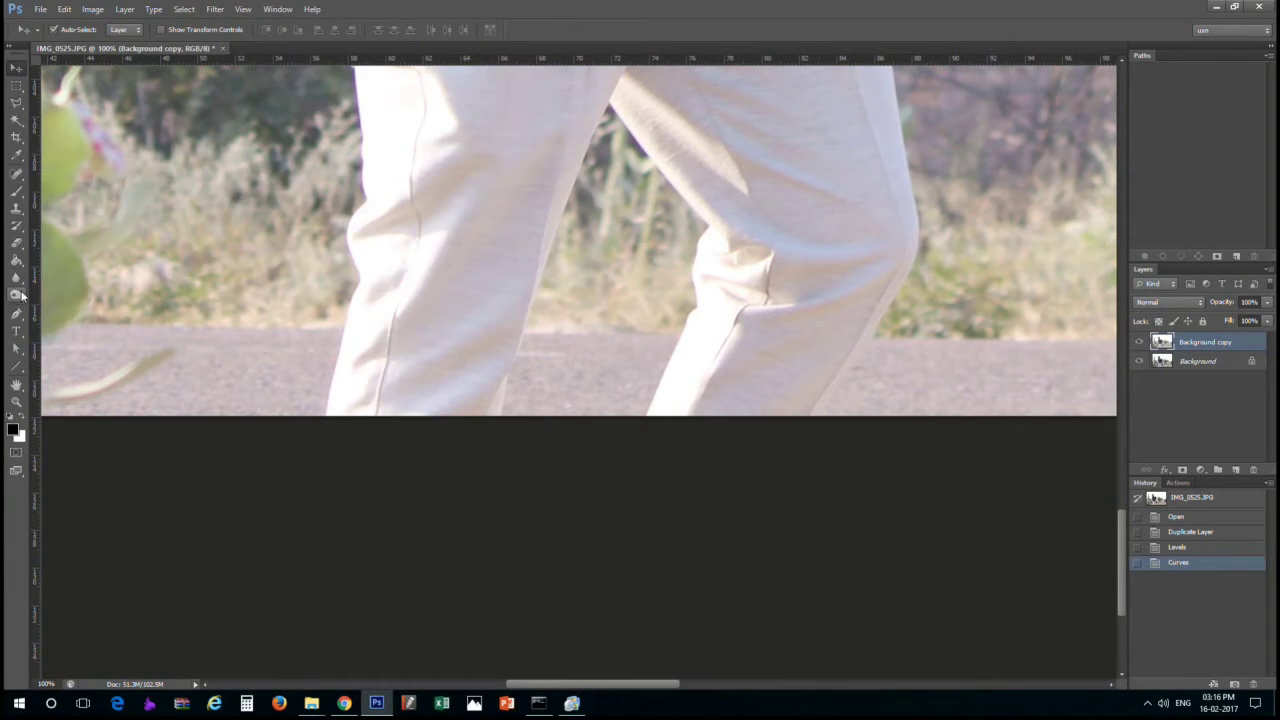
{"action": "key", "text": "p"}
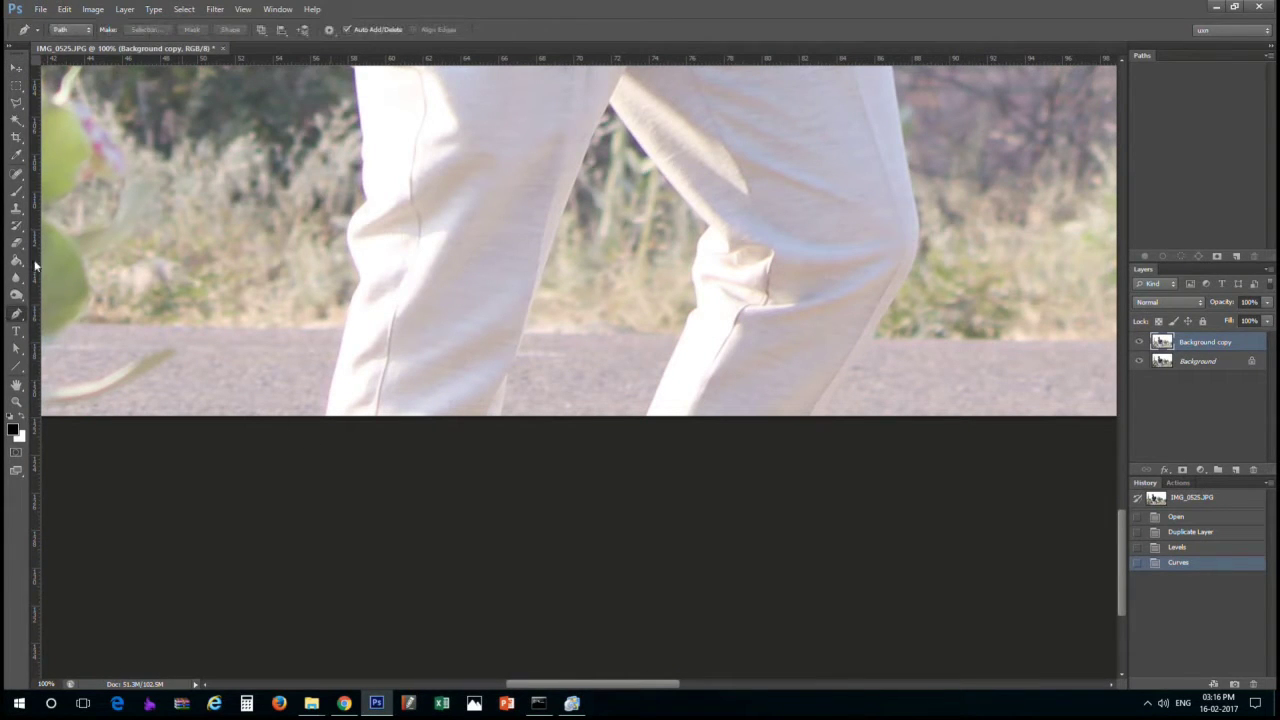
{"action": "left_click", "coordinate": [324, 418]}
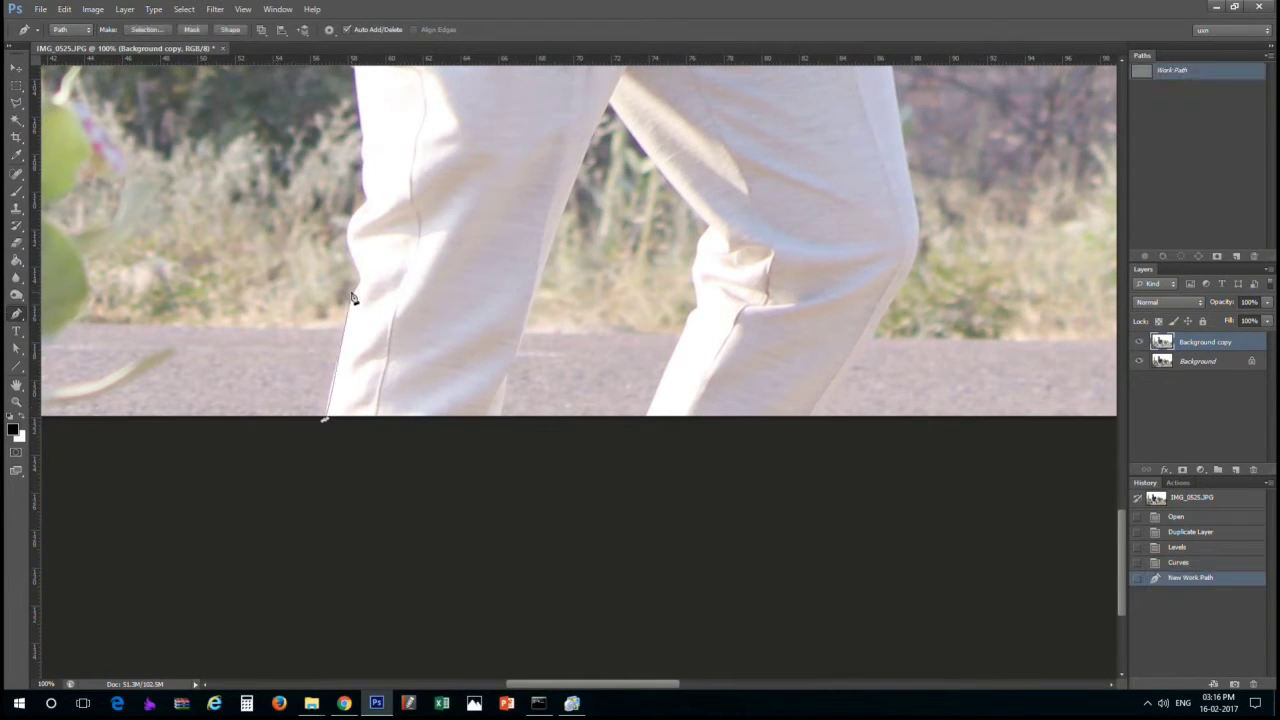
{"action": "left_click", "coordinate": [360, 282]}
{"action": "left_click", "coordinate": [352, 240]}
{"action": "left_click", "coordinate": [363, 206]}
{"action": "left_click_drag", "start_coordinate": [374, 200], "coordinate": [368, 196]}
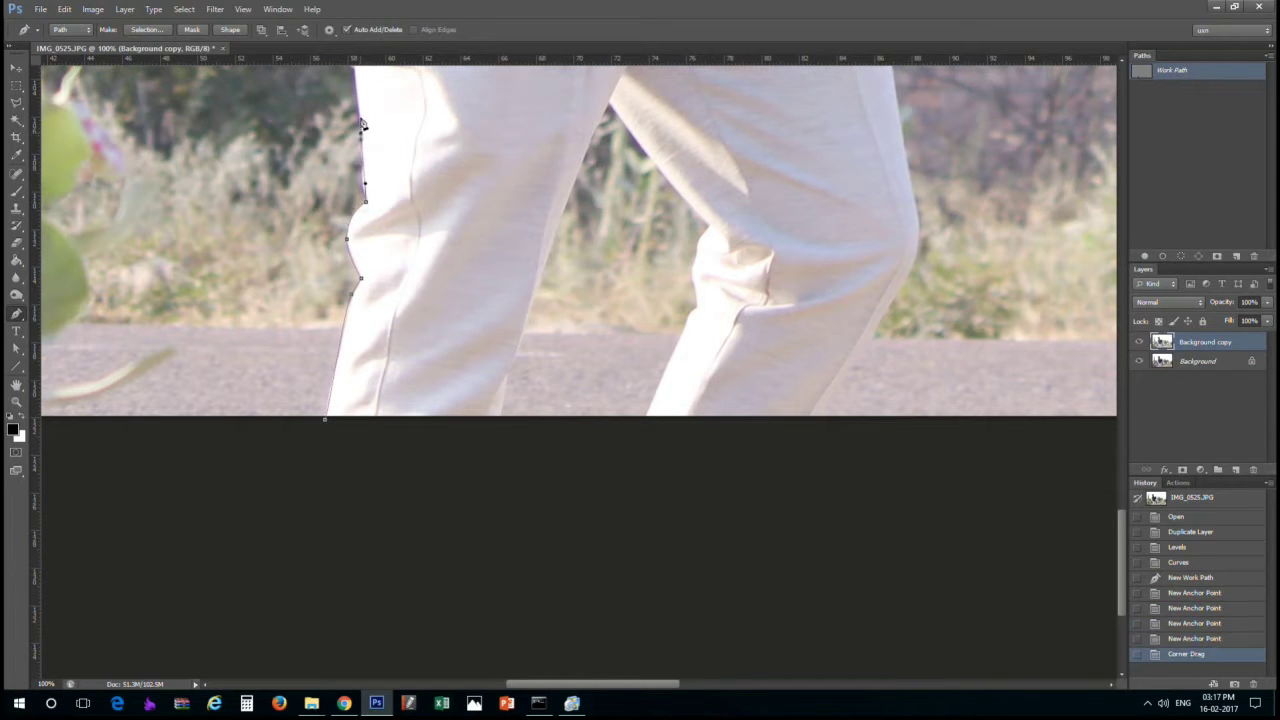
{"action": "left_click", "coordinate": [363, 120]}
{"action": "left_click_drag", "start_coordinate": [340, 83], "coordinate": [420, 405]}
{"action": "left_click", "coordinate": [393, 218]}
{"action": "left_click_drag", "start_coordinate": [393, 218], "coordinate": [608, 558]}
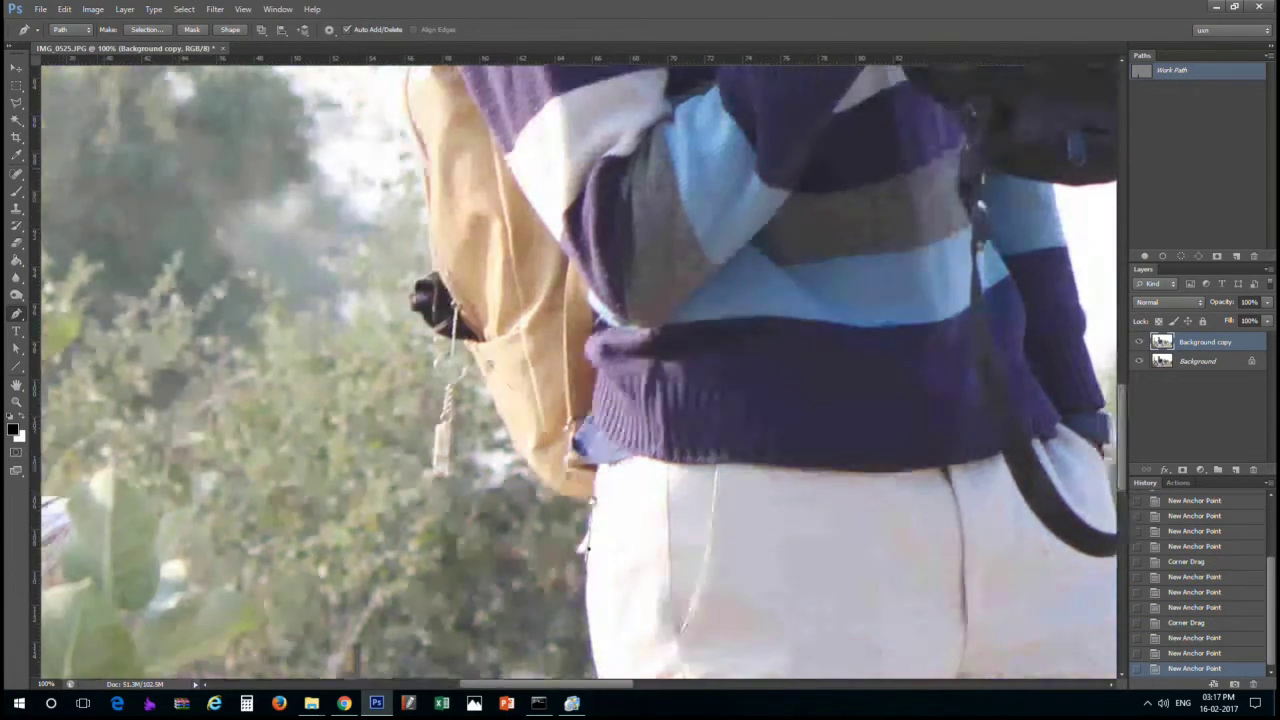
{"action": "left_click", "coordinate": [500, 367]}
{"action": "left_click", "coordinate": [450, 275]}
{"action": "left_click_drag", "start_coordinate": [445, 235], "coordinate": [465, 365]}
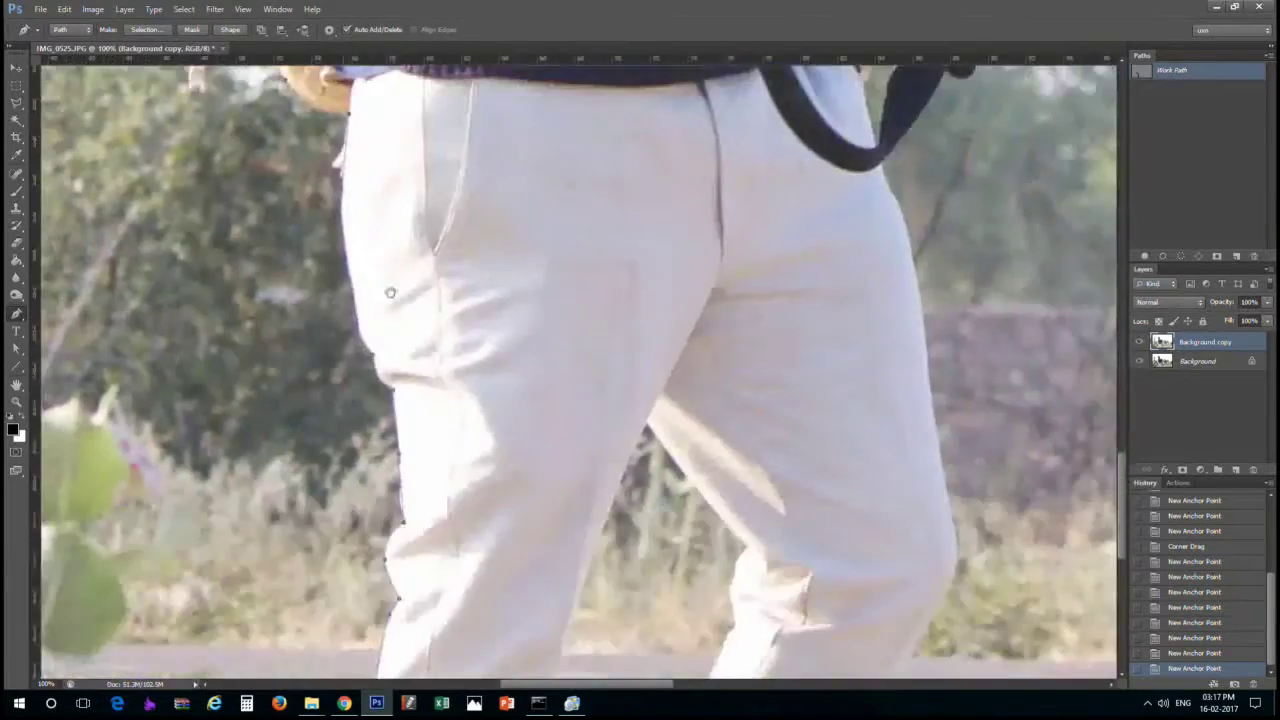
Continue the path around the head, along the bag's top edge and down the strap
{"action": "mouse_move", "coordinate": [442, 245]}
{"action": "left_mouse_down"}
{"action": "mouse_move", "coordinate": [260, 287]}
{"action": "mouse_move", "coordinate": [308, 496]}
{"action": "left_mouse_up"}
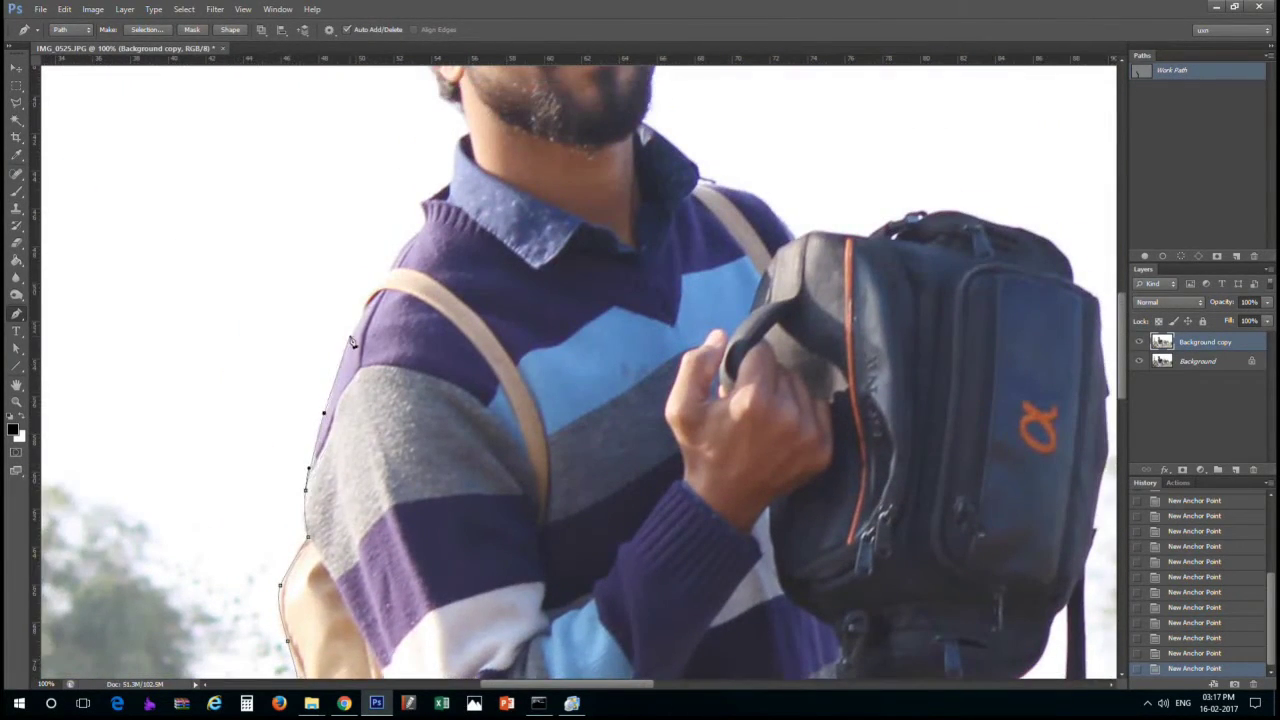
{"action": "left_click_drag", "start_coordinate": [427, 230], "coordinate": [419, 402]}
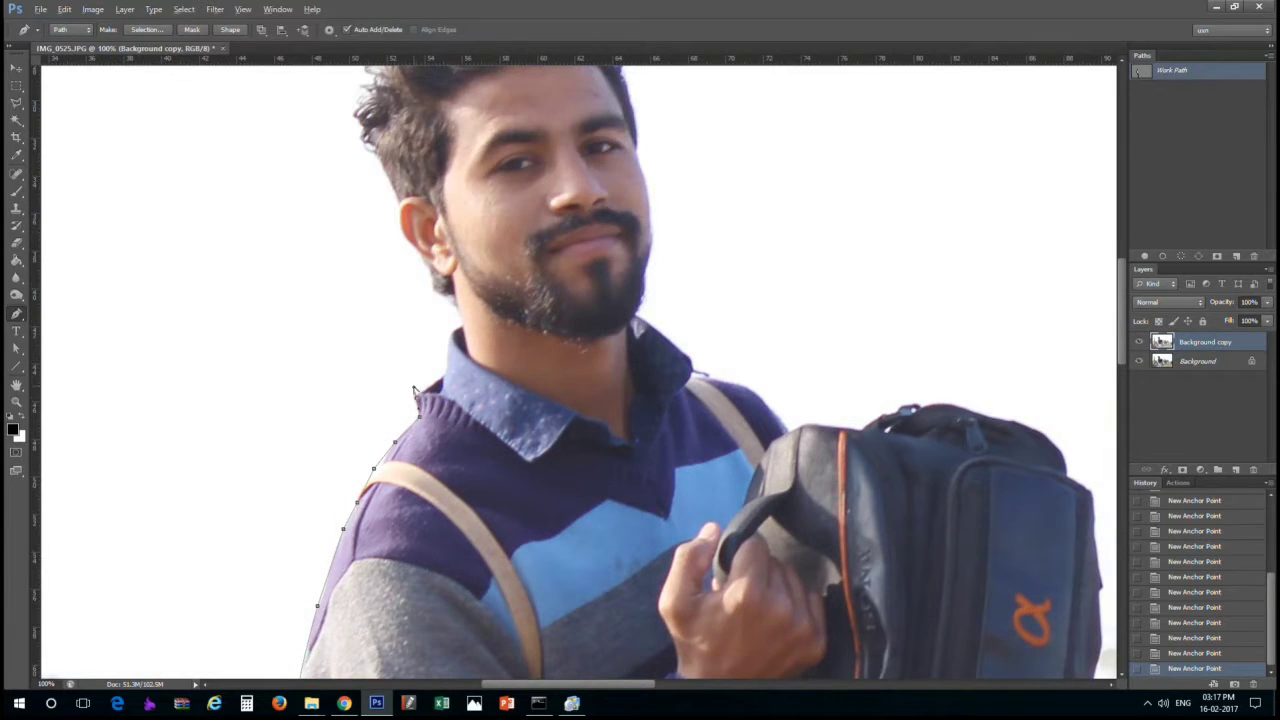
{"action": "left_click_drag", "start_coordinate": [451, 300], "coordinate": [453, 387]}
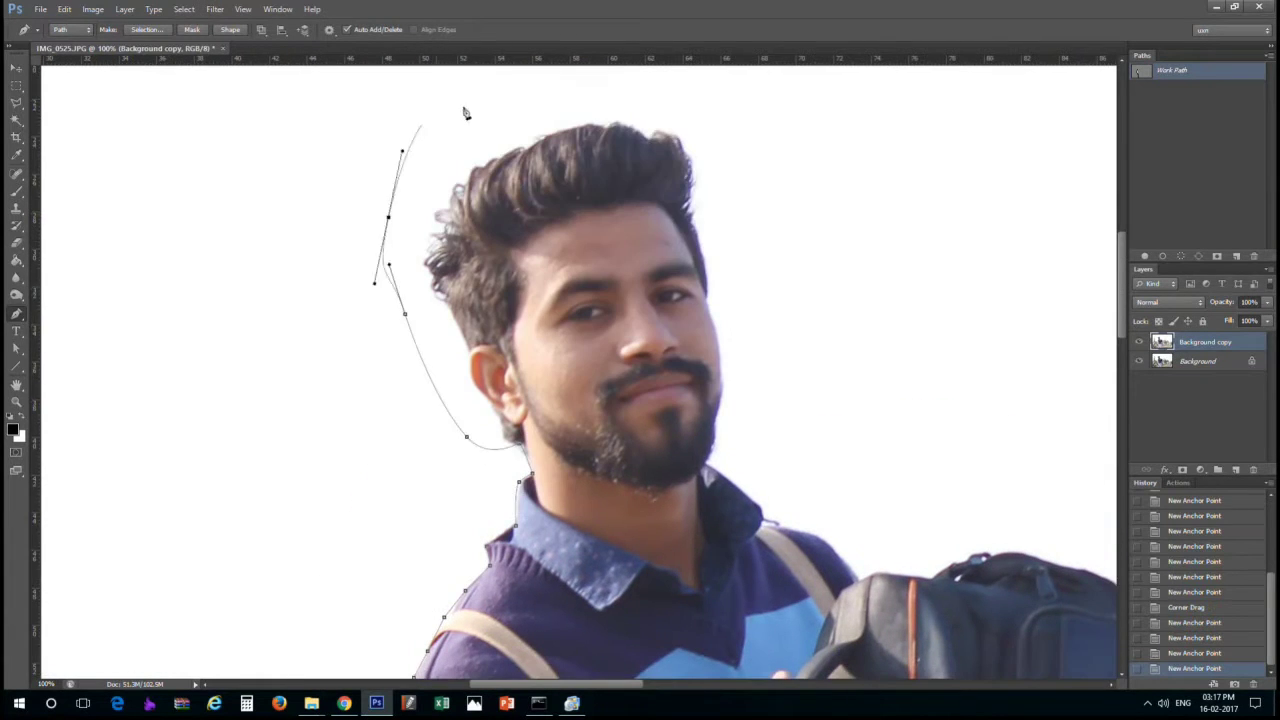
{"action": "left_click", "coordinate": [778, 515]}
{"action": "left_click_drag", "start_coordinate": [778, 515], "coordinate": [427, 300]}
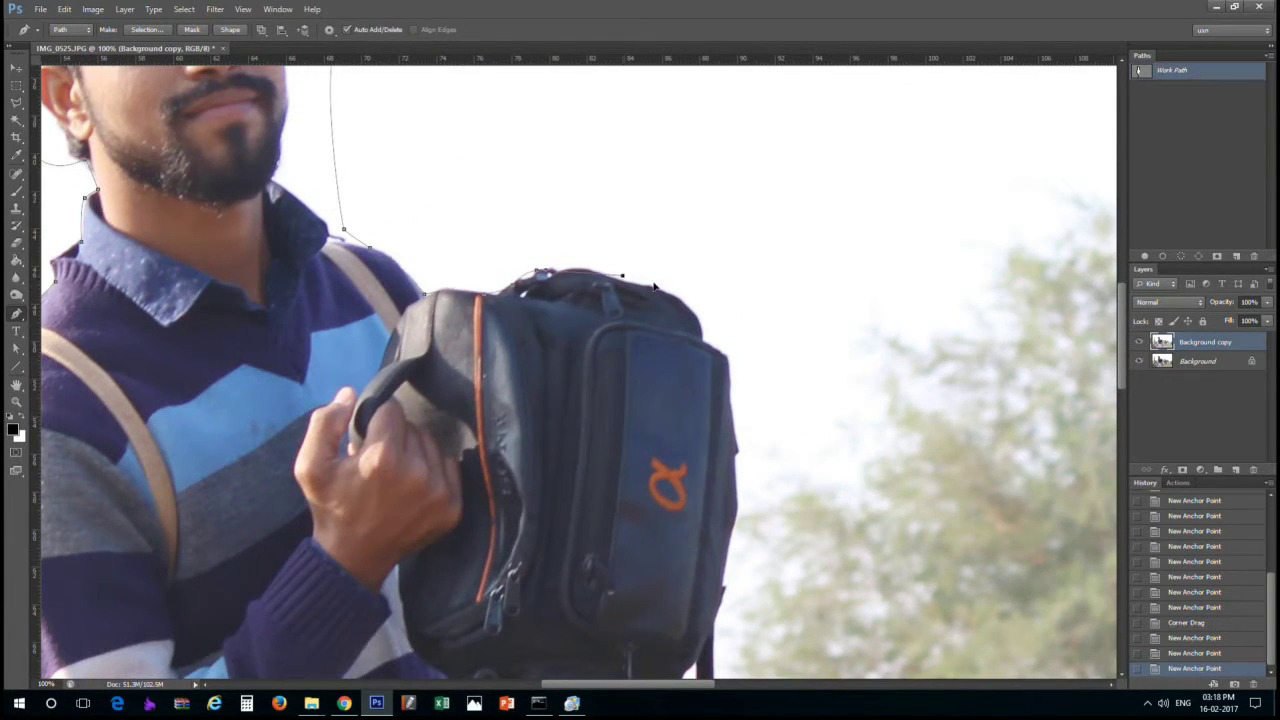
{"action": "left_click", "coordinate": [749, 405]}
{"action": "left_click", "coordinate": [758, 440]}
{"action": "left_click", "coordinate": [767, 475]}
{"action": "left_click_drag", "start_coordinate": [776, 550], "coordinate": [745, 240]}
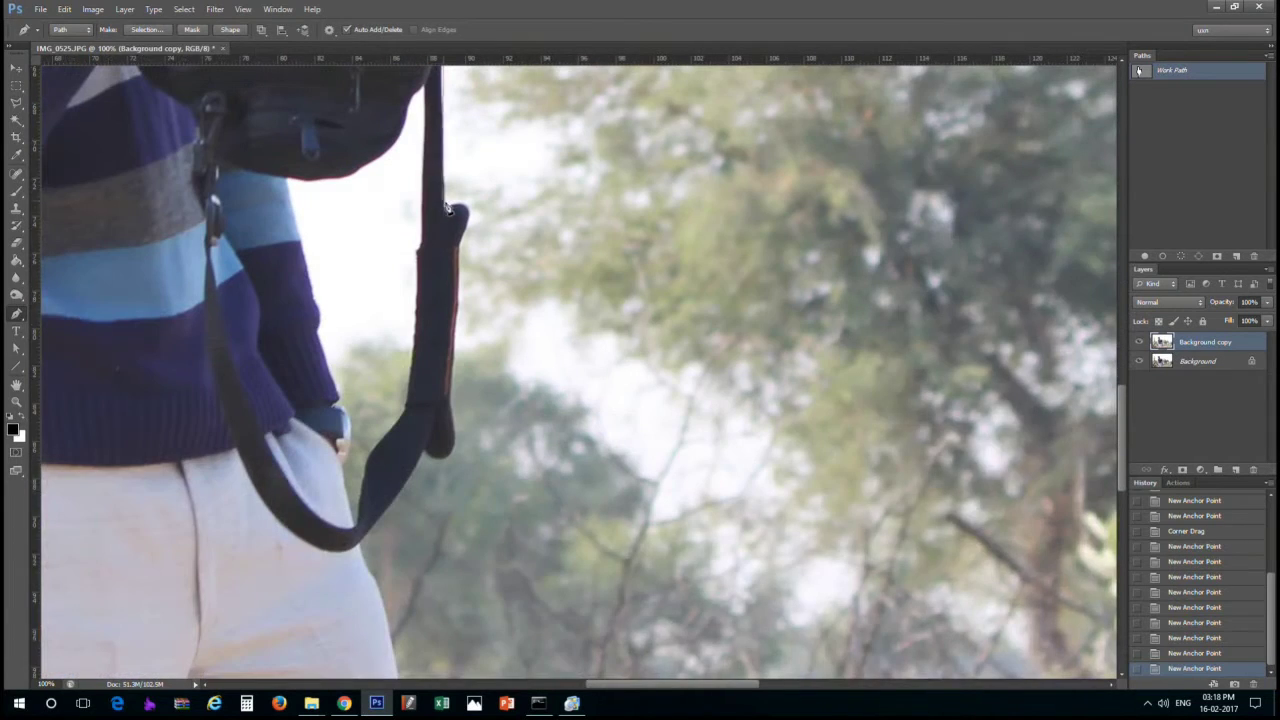
{"action": "left_click_drag", "start_coordinate": [686, 333], "coordinate": [432, 200]}
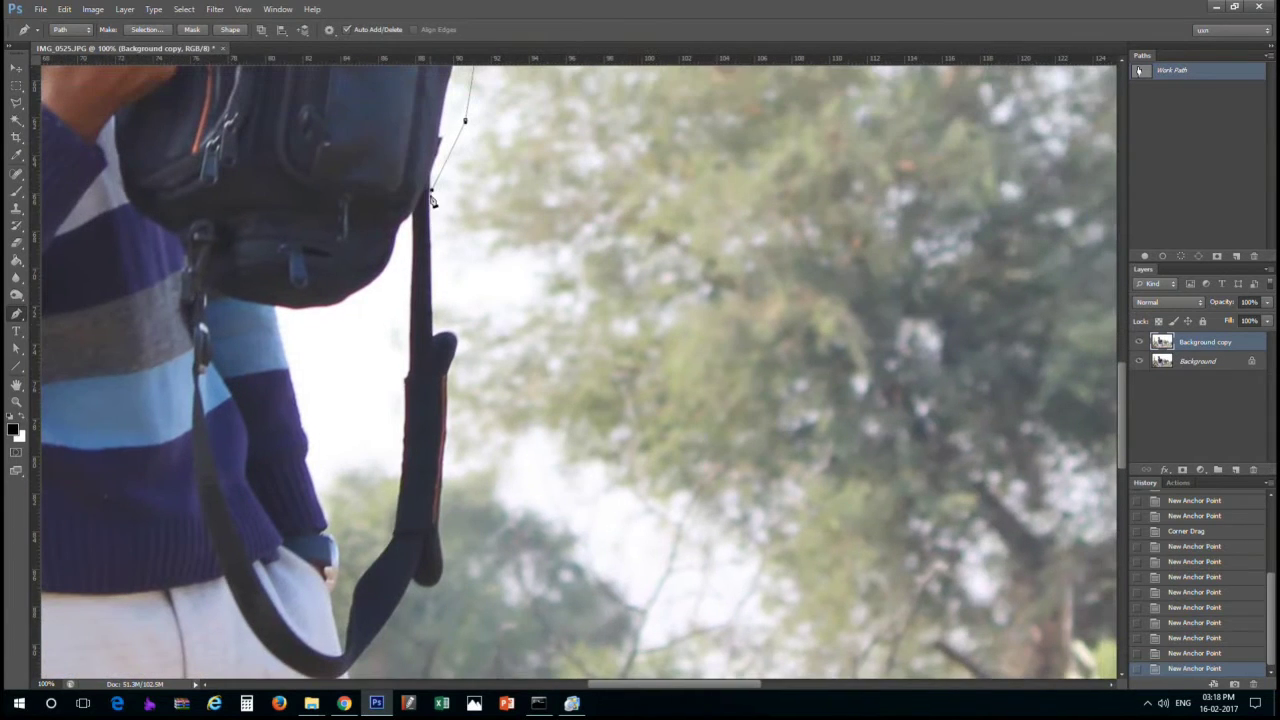
{"action": "left_click", "coordinate": [450, 390]}
{"action": "left_click", "coordinate": [440, 528]}
{"action": "left_click", "coordinate": [400, 571]}
Trace the right leg and leg bottoms, then close the work path at its first anchor
{"action": "left_click_drag", "start_coordinate": [400, 571], "coordinate": [440, 291]}
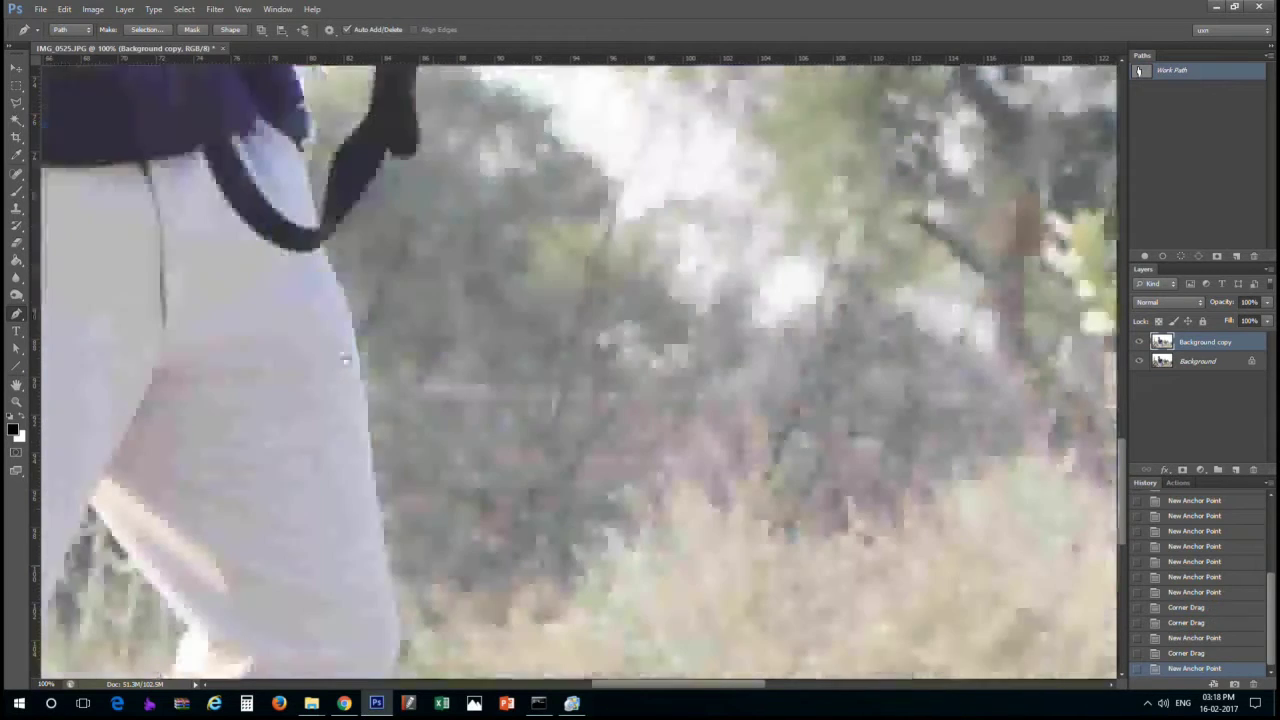
{"action": "left_click_drag", "start_coordinate": [403, 445], "coordinate": [322, 357]}
{"action": "left_click", "coordinate": [325, 328]}
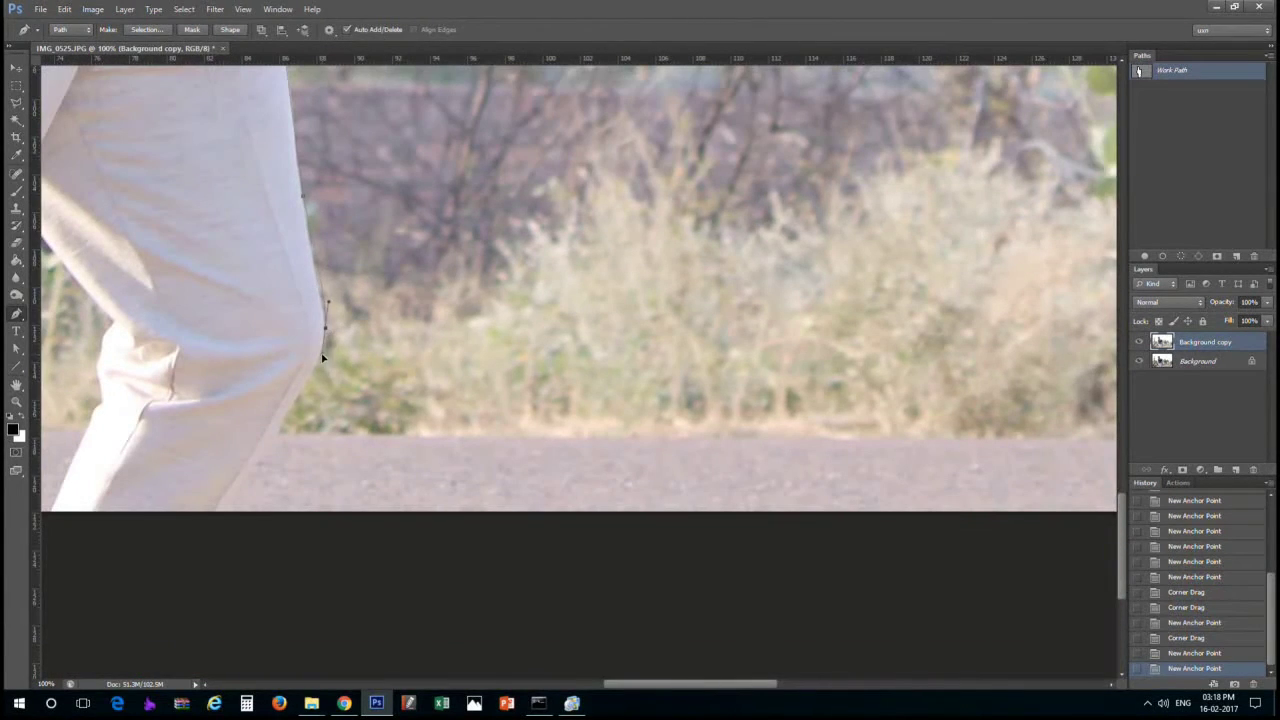
{"action": "left_click", "coordinate": [219, 521], "text": "alt"}
{"action": "left_click_drag", "start_coordinate": [52, 524], "coordinate": [322, 517]}
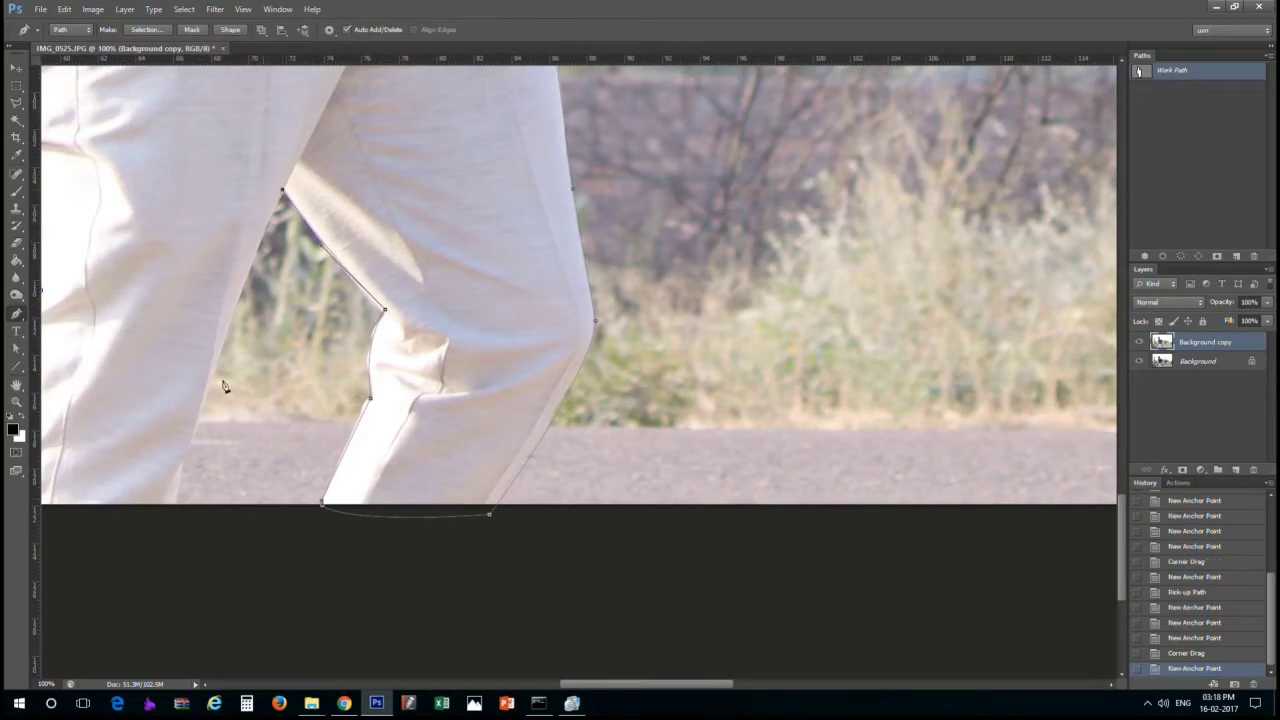
{"action": "key", "text": "ctrl+minus"}
{"action": "scroll", "coordinate": [286, 571], "scroll_direction": "up", "scroll_amount": 10}
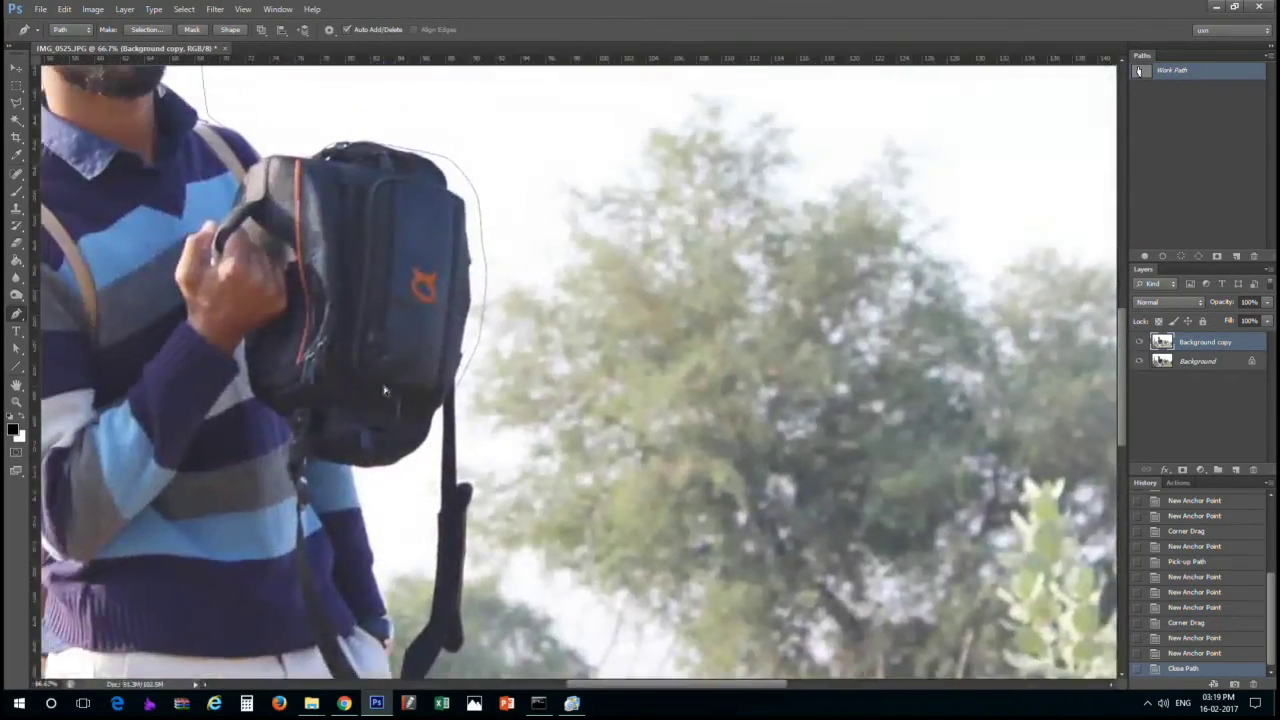
{"action": "left_click", "coordinate": [484, 170]}
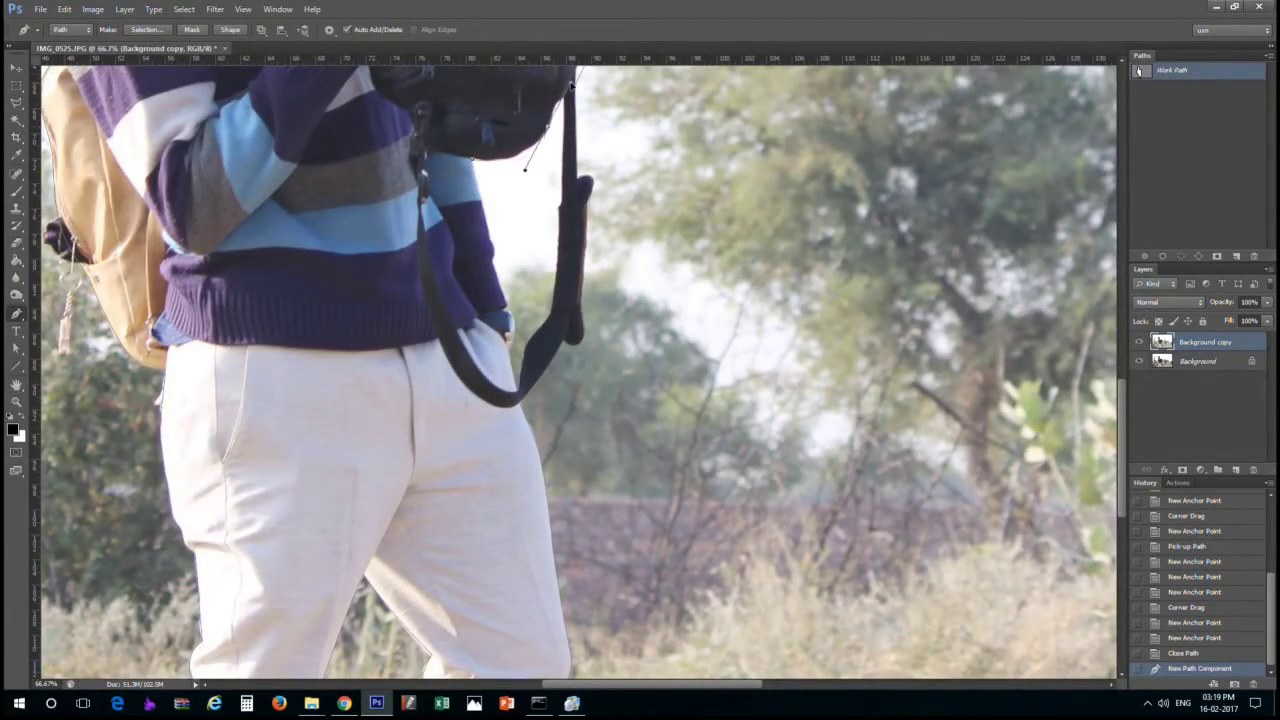
{"action": "left_click", "coordinate": [562, 267]}
{"action": "left_click", "coordinate": [553, 322]}
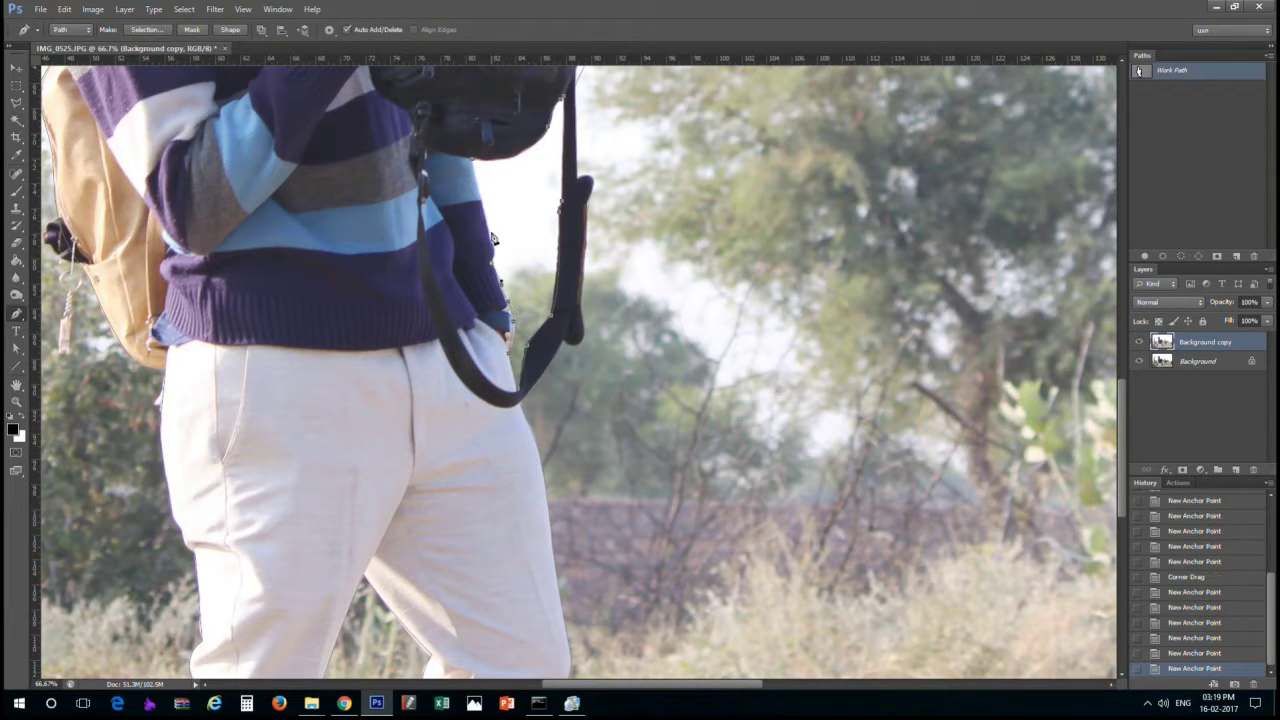
{"action": "left_click", "coordinate": [472, 163]}
{"action": "key", "text": "ctrl+minus"}
{"action": "key", "text": "ctrl+minus"}
{"action": "key", "text": "ctrl+minus"}
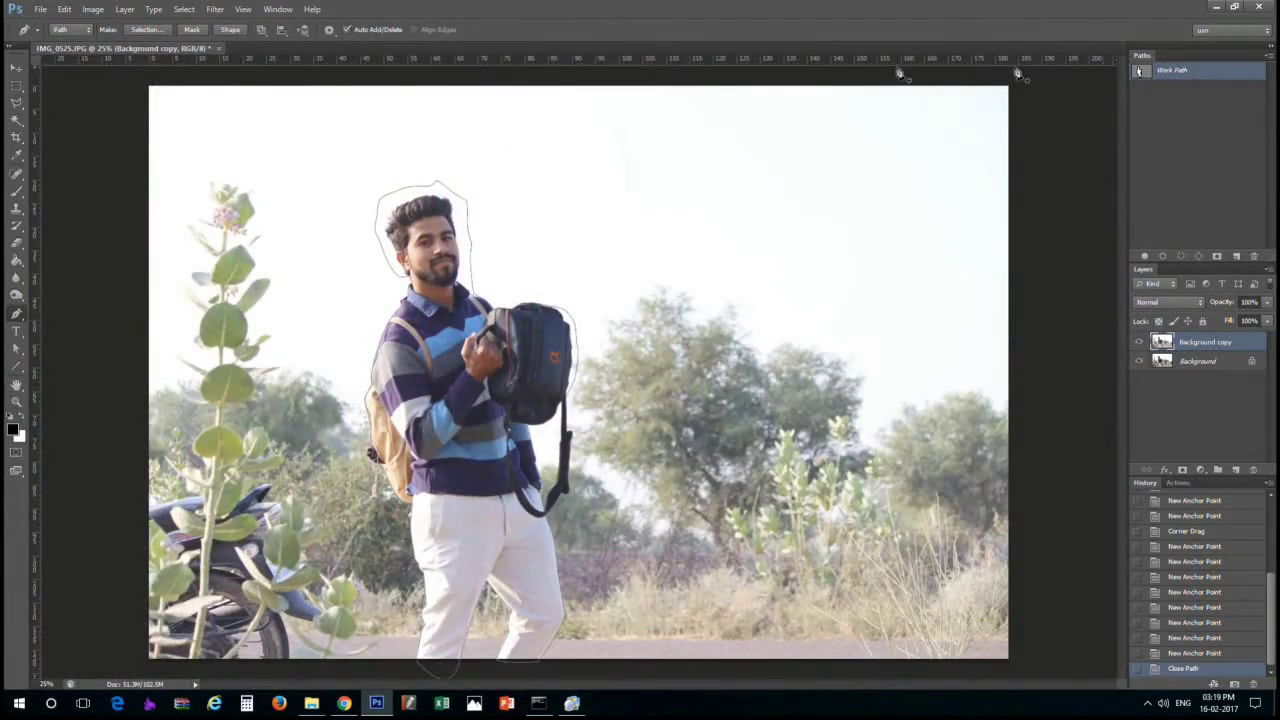
Show the Paths panel with Large path thumbnails
{"action": "left_click", "coordinate": [243, 9]}
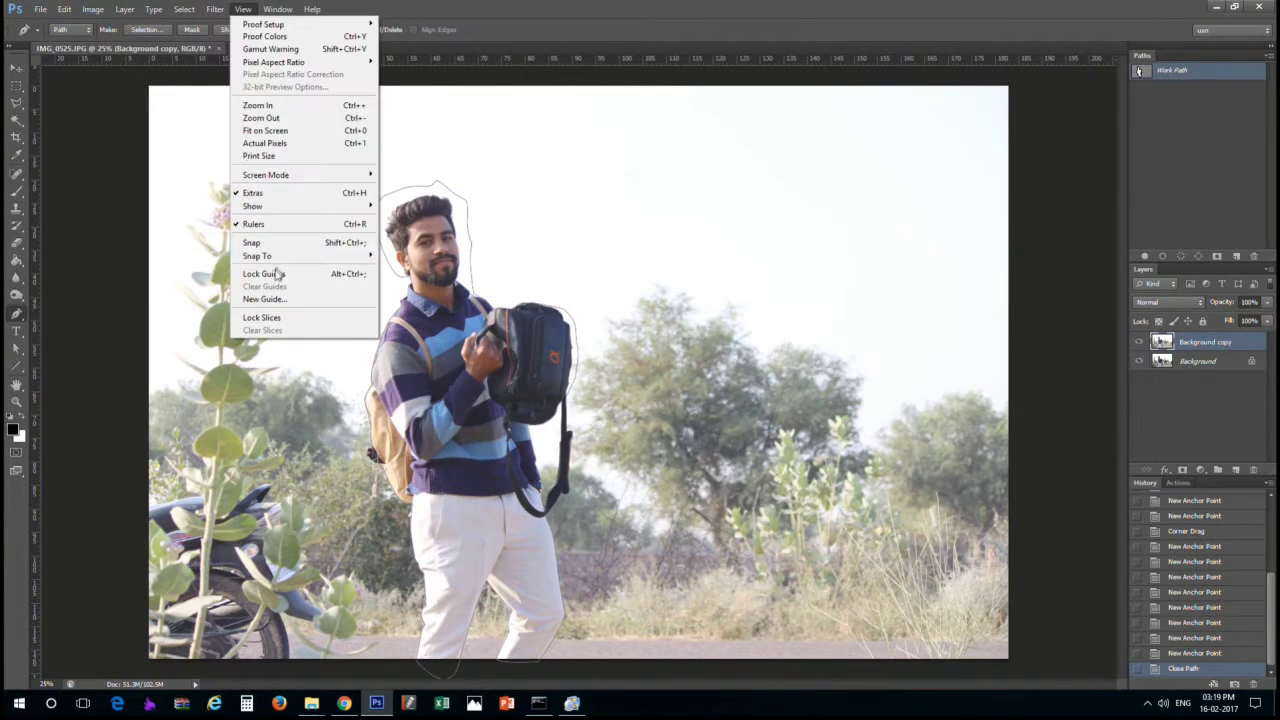
{"action": "mouse_move", "coordinate": [253, 206]}
{"action": "left_click", "coordinate": [283, 301]}
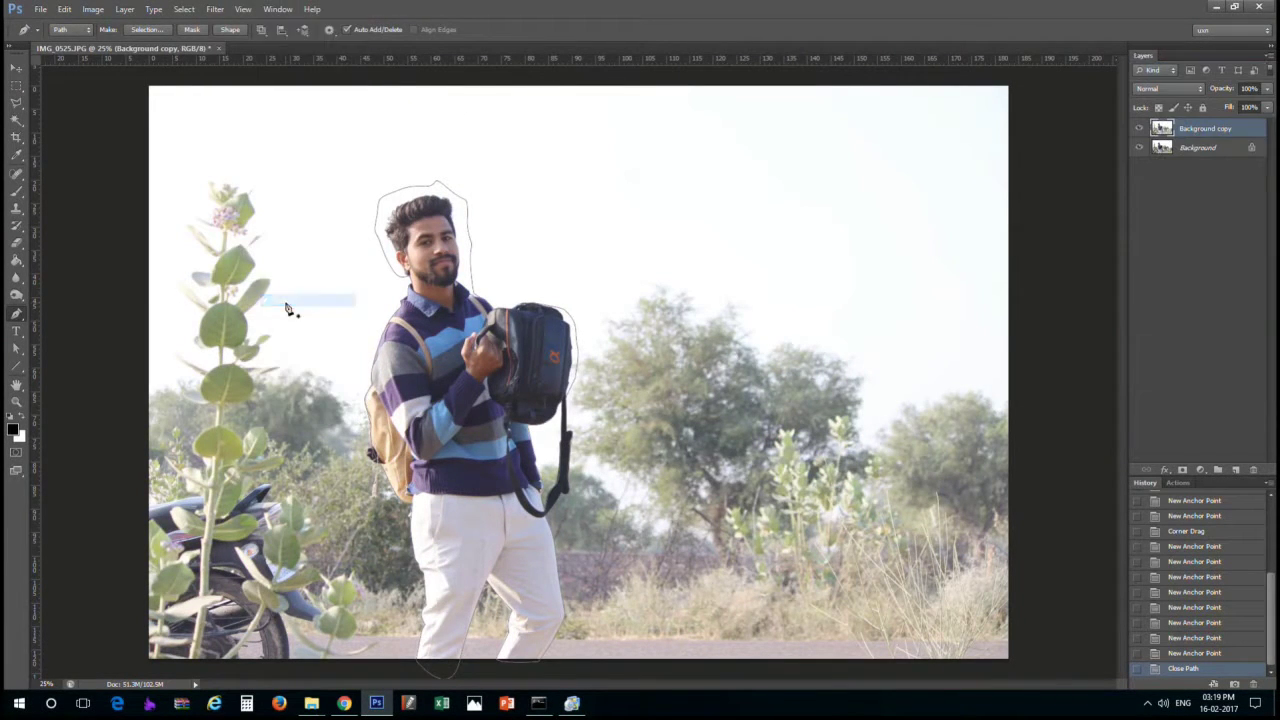
{"action": "left_click", "coordinate": [243, 9]}
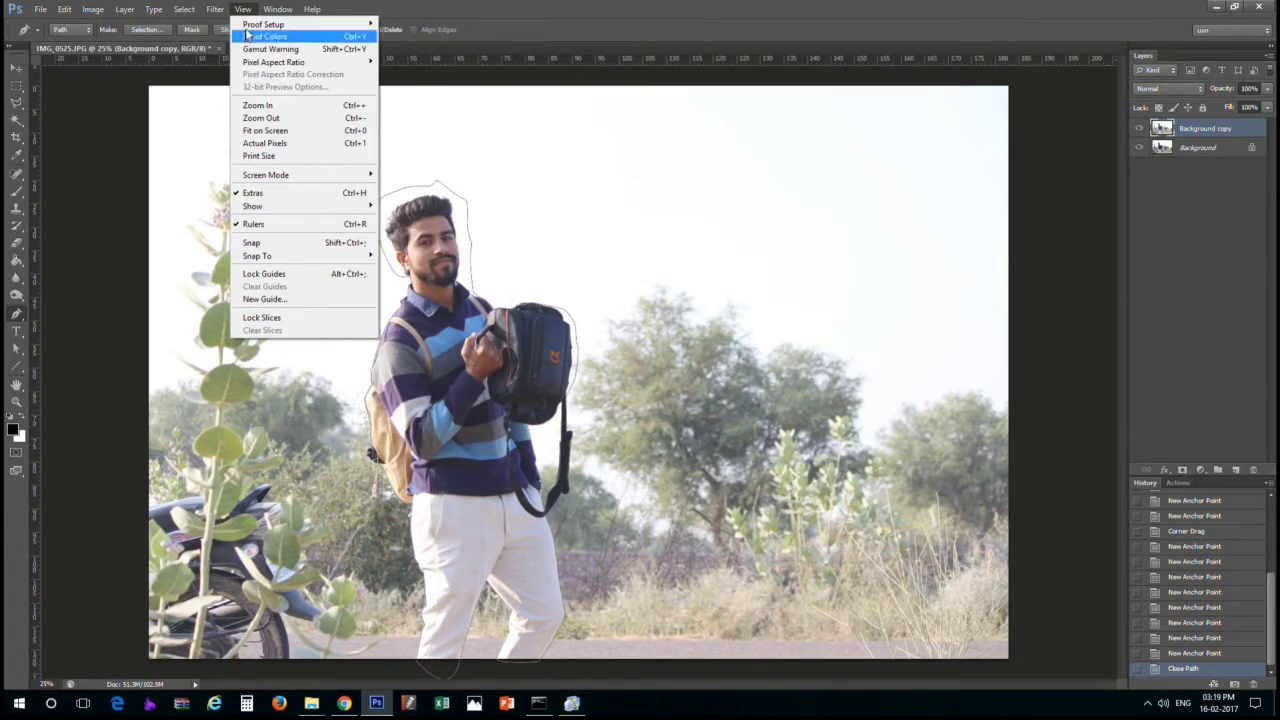
{"action": "left_click", "coordinate": [300, 290]}
{"action": "right_click", "coordinate": [1190, 112]}
{"action": "left_click", "coordinate": [1196, 164]}
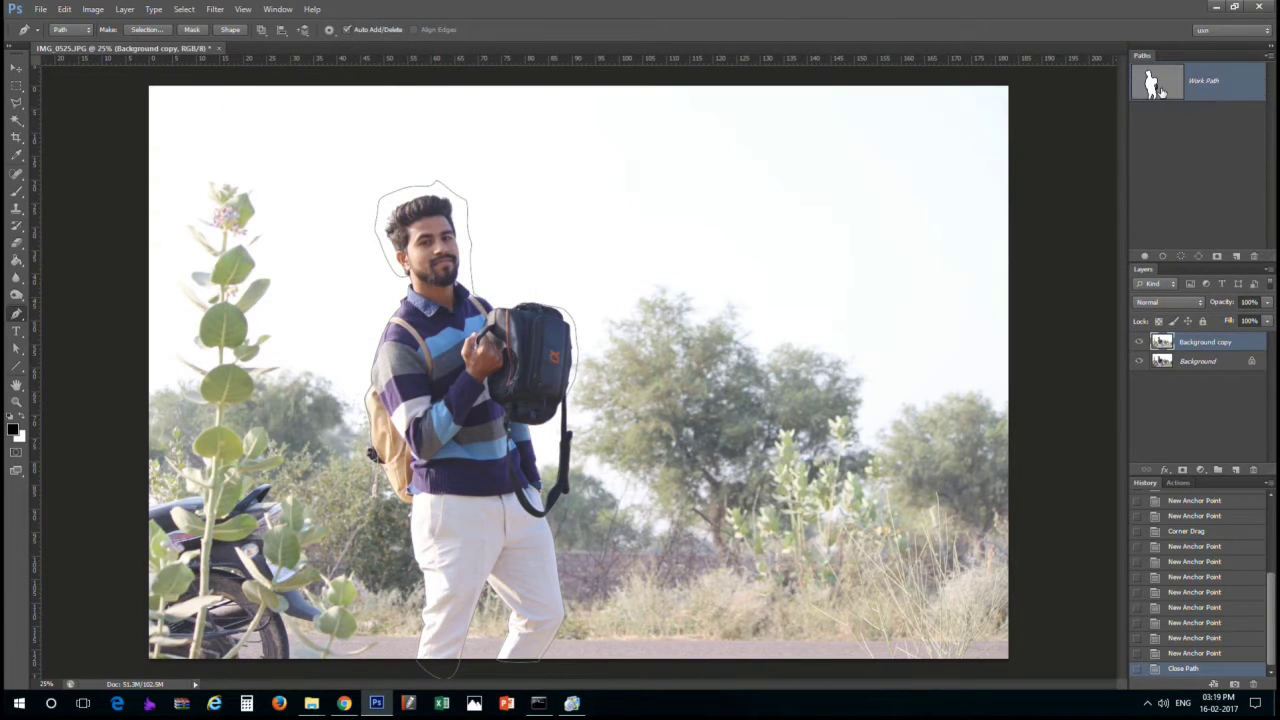
Make a selection from the Work Path, then deselect it
{"action": "right_click", "coordinate": [1150, 80]}
{"action": "left_click", "coordinate": [1180, 129]}
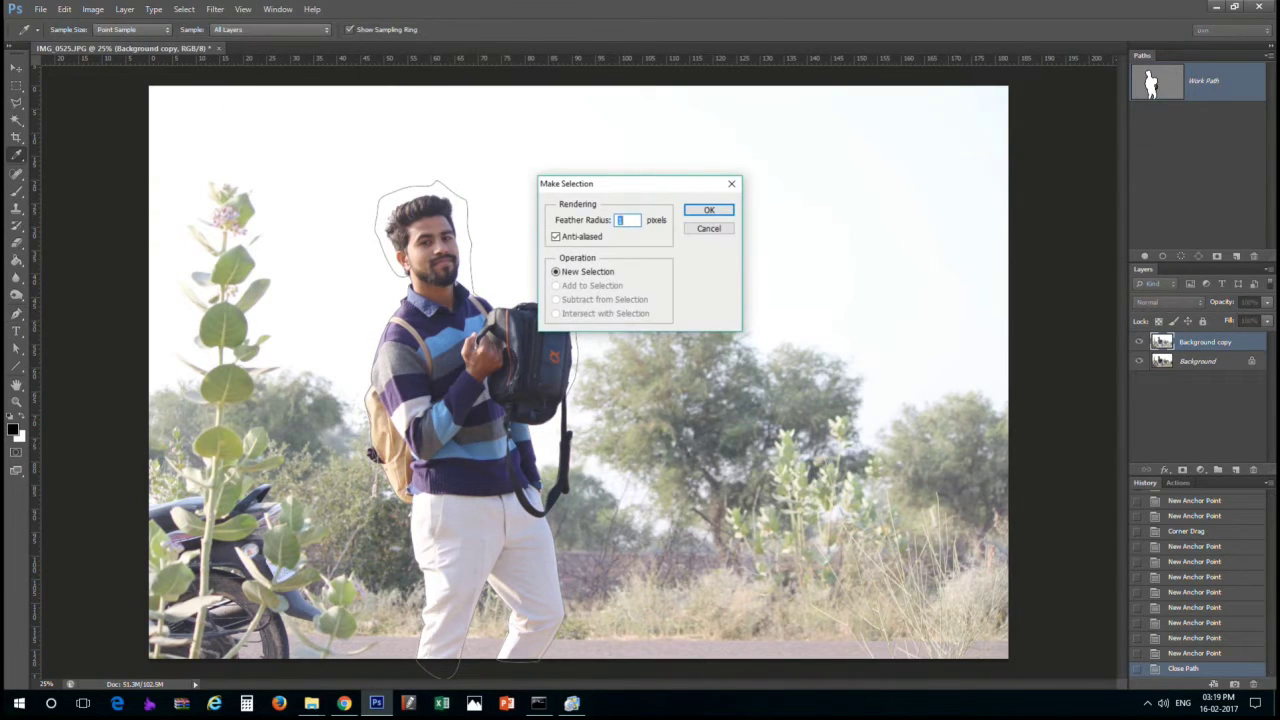
{"action": "left_click", "coordinate": [709, 210]}
{"action": "left_click", "coordinate": [184, 9]}
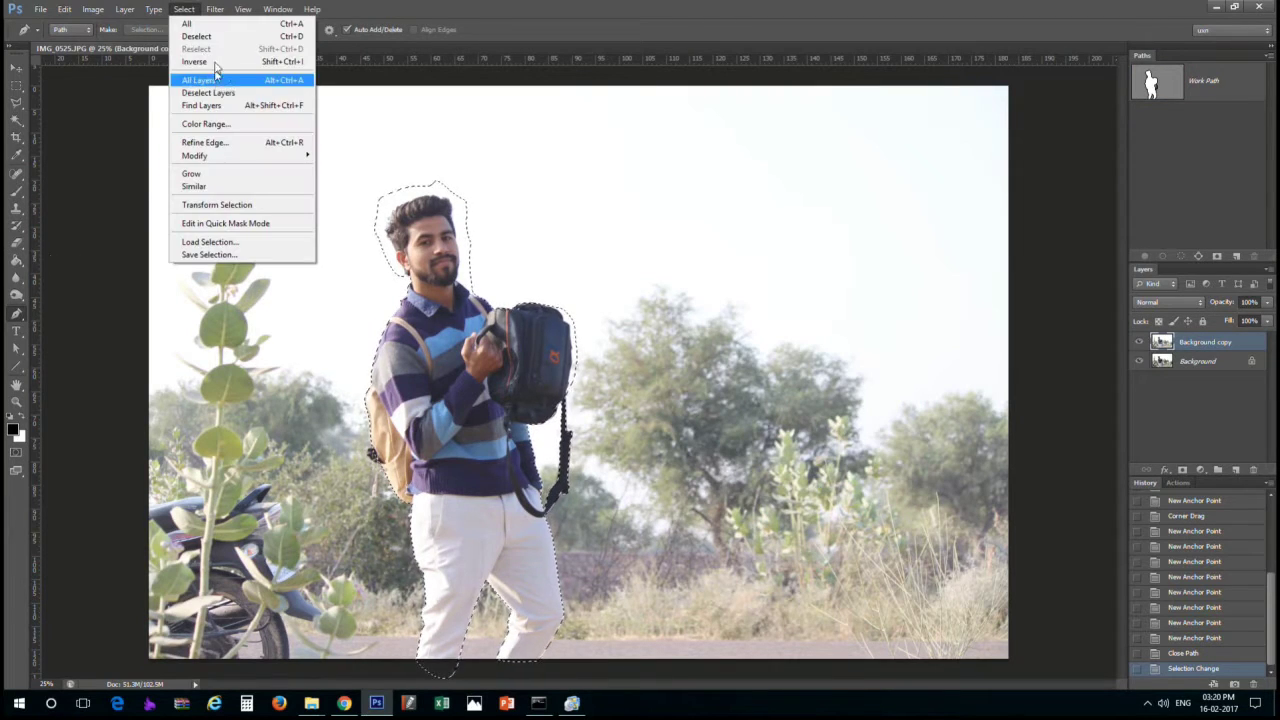
{"action": "left_click", "coordinate": [196, 36]}
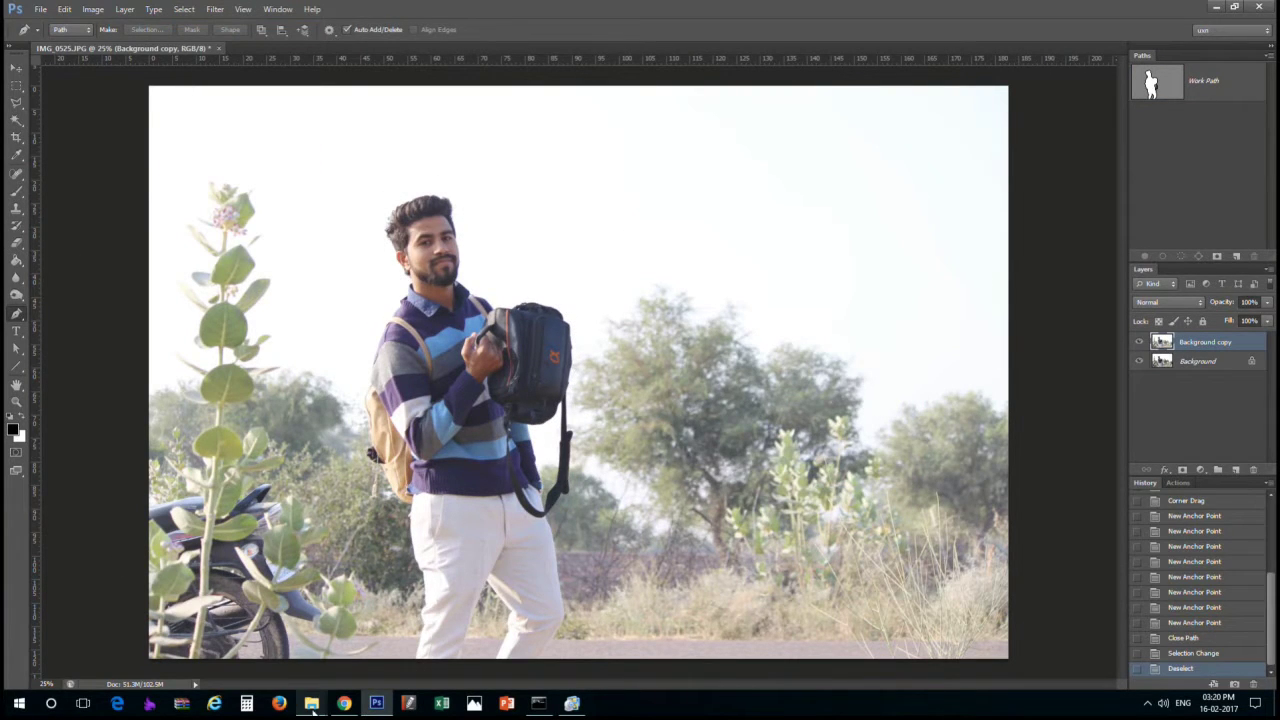
Drag the Raccoon City night road image onto the canvas, enlarge it and commit
{"action": "left_click", "coordinate": [514, 650]}
{"action": "mouse_move", "coordinate": [139, 198]}
{"action": "left_mouse_down"}
{"action": "mouse_move", "coordinate": [386, 684]}
{"action": "mouse_move", "coordinate": [300, 180]}
{"action": "left_mouse_up"}
{"action": "mouse_move", "coordinate": [457, 277]}
{"action": "left_mouse_down"}
{"action": "mouse_move", "coordinate": [800, 591]}
{"action": "mouse_move", "coordinate": [1010, 662]}
{"action": "left_mouse_up"}
{"action": "key", "text": "Return"}
Move Background copy above the night scene and crop the canvas wider to the right
{"action": "left_click", "coordinate": [1220, 362]}
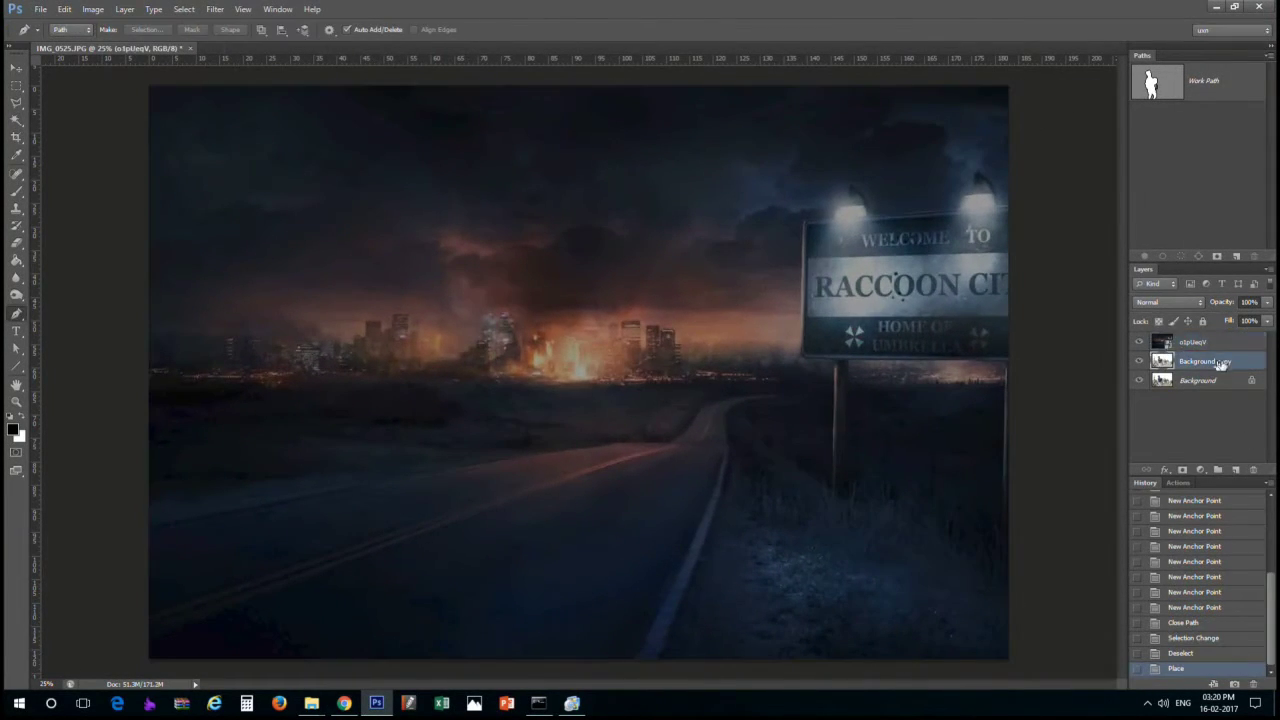
{"action": "left_click_drag", "start_coordinate": [1220, 365], "coordinate": [1215, 340]}
{"action": "key", "text": "ctrl+minus"}
{"action": "key", "text": "c"}
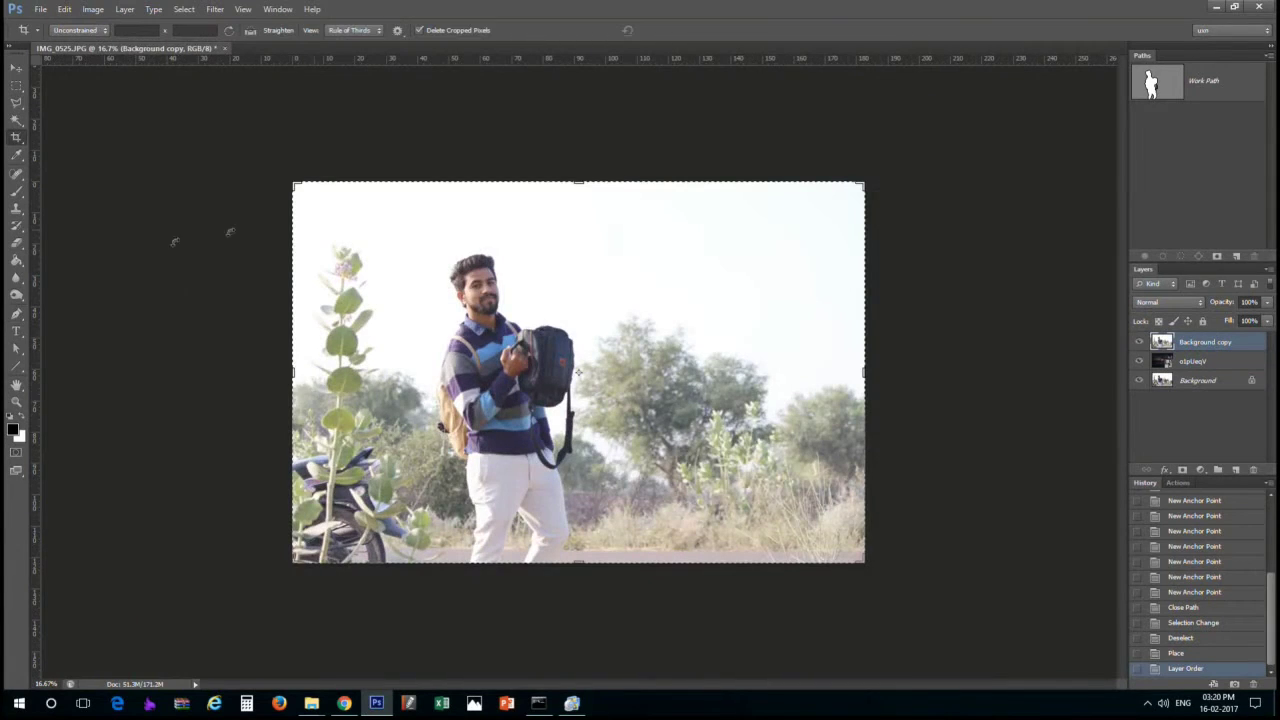
{"action": "left_click_drag", "start_coordinate": [871, 376], "coordinate": [897, 372]}
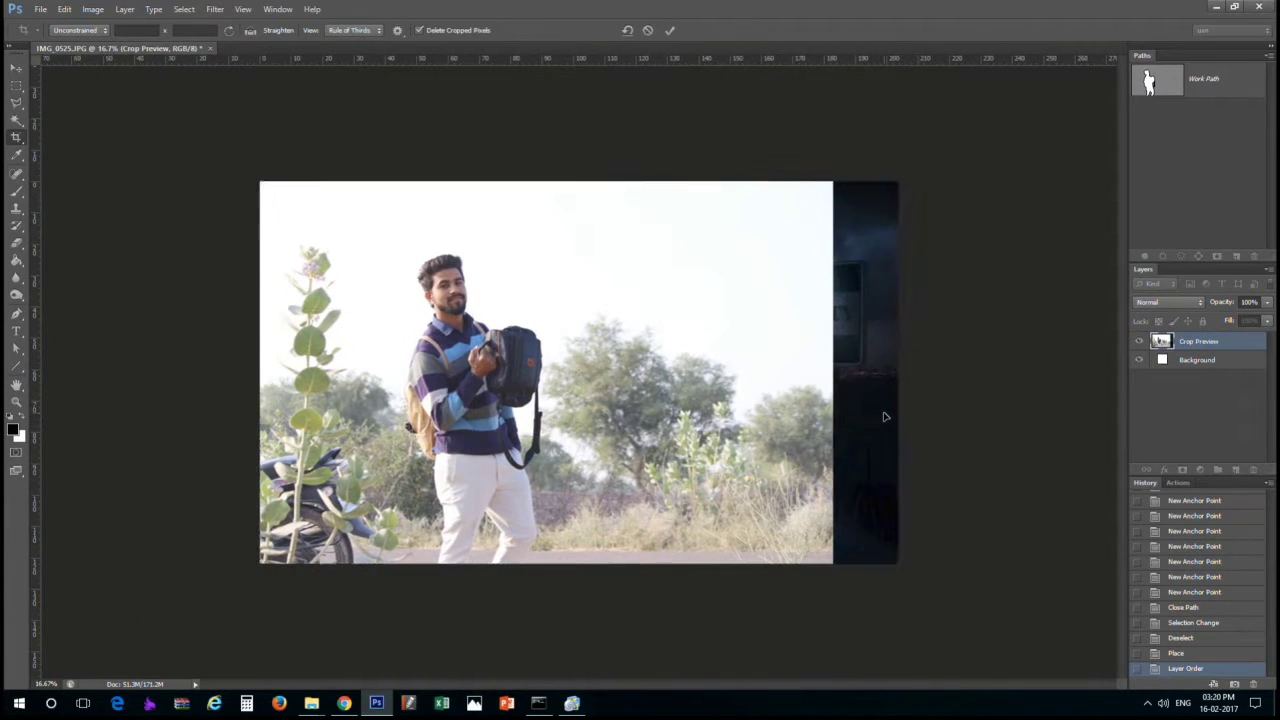
{"action": "key", "text": "Return"}
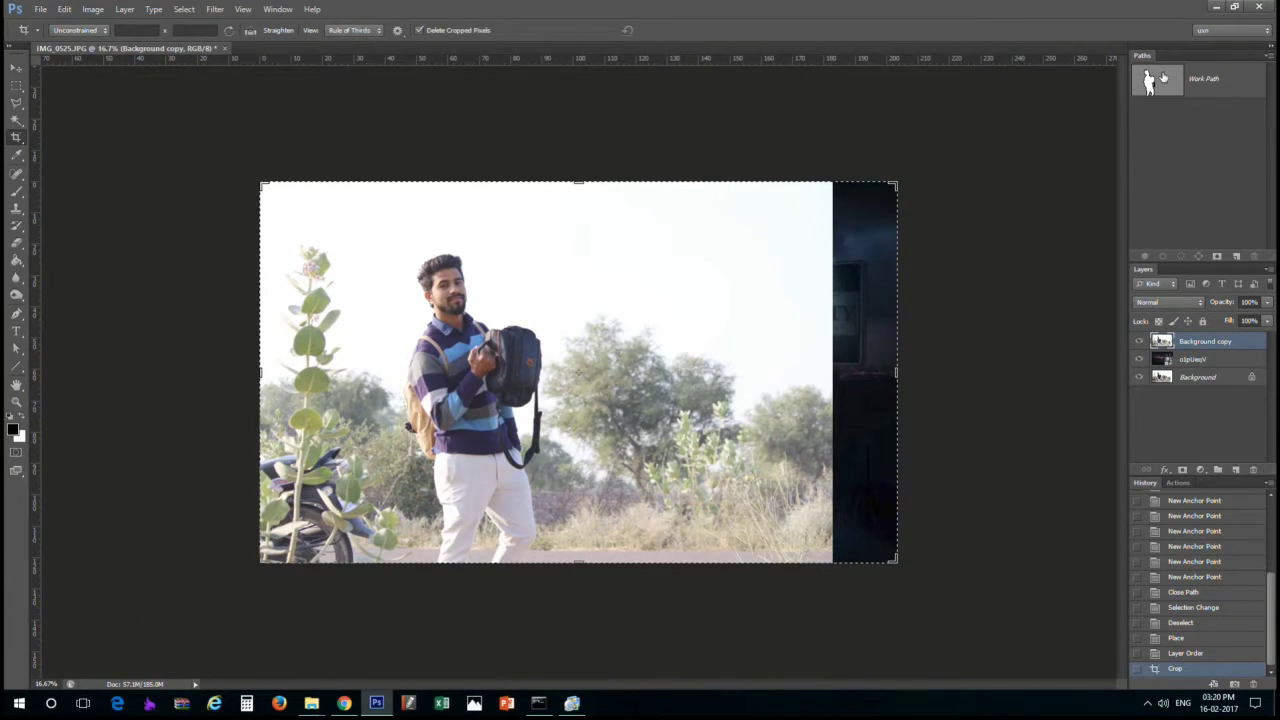
Delete the photo's left and right strips using rectangular marquee selections
{"action": "right_click", "coordinate": [1162, 77]}
{"action": "left_click", "coordinate": [1165, 119]}
{"action": "key", "text": "v"}
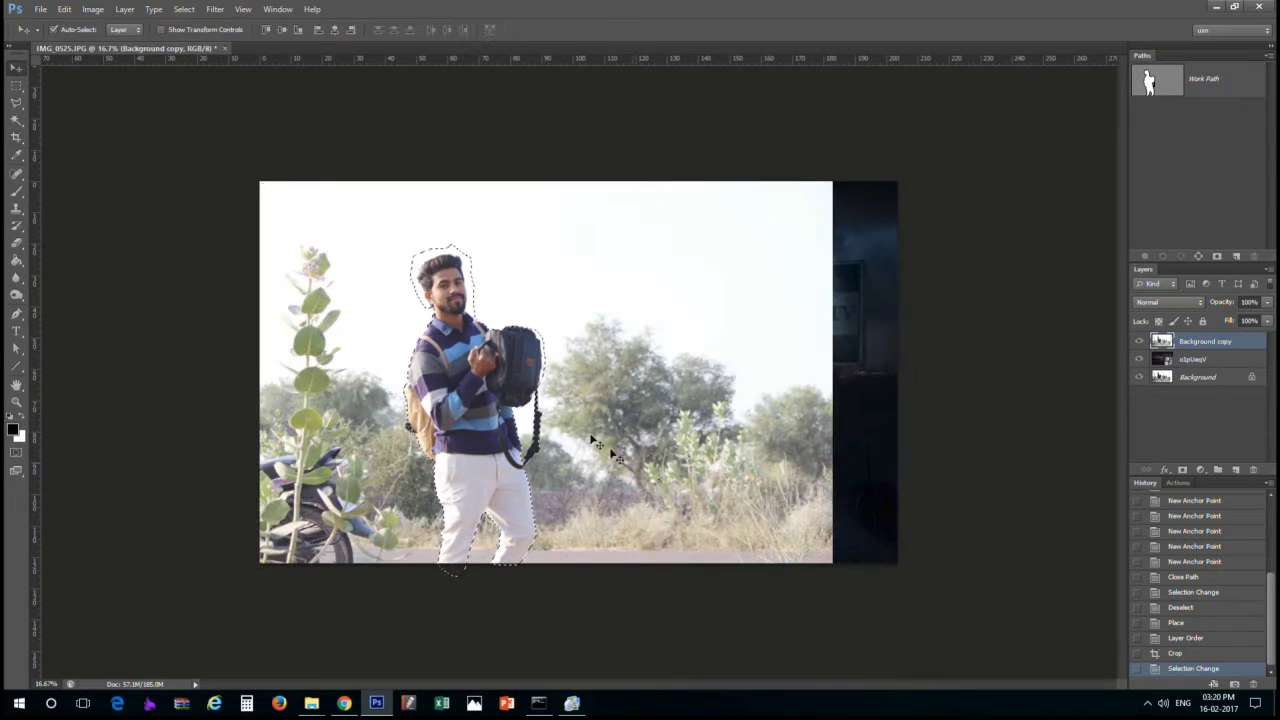
{"action": "key", "text": "ctrl+plus"}
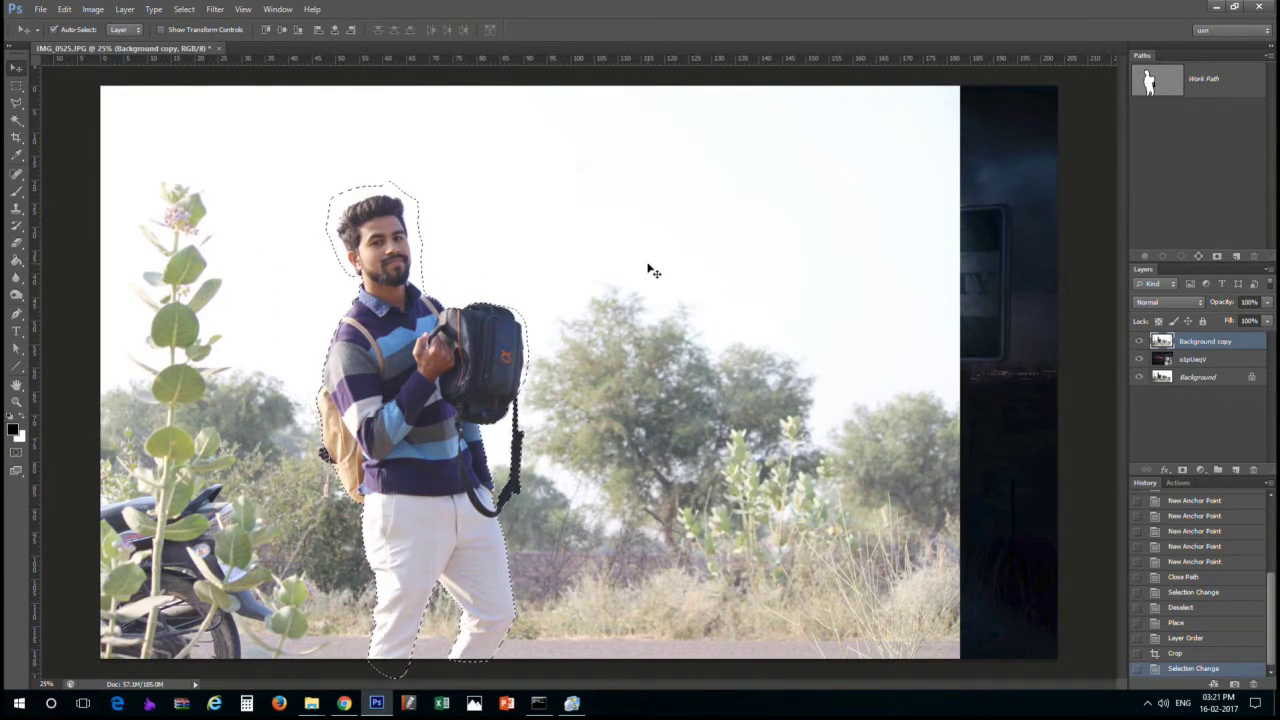
{"action": "key", "text": "ctrl+d"}
{"action": "key", "text": "m"}
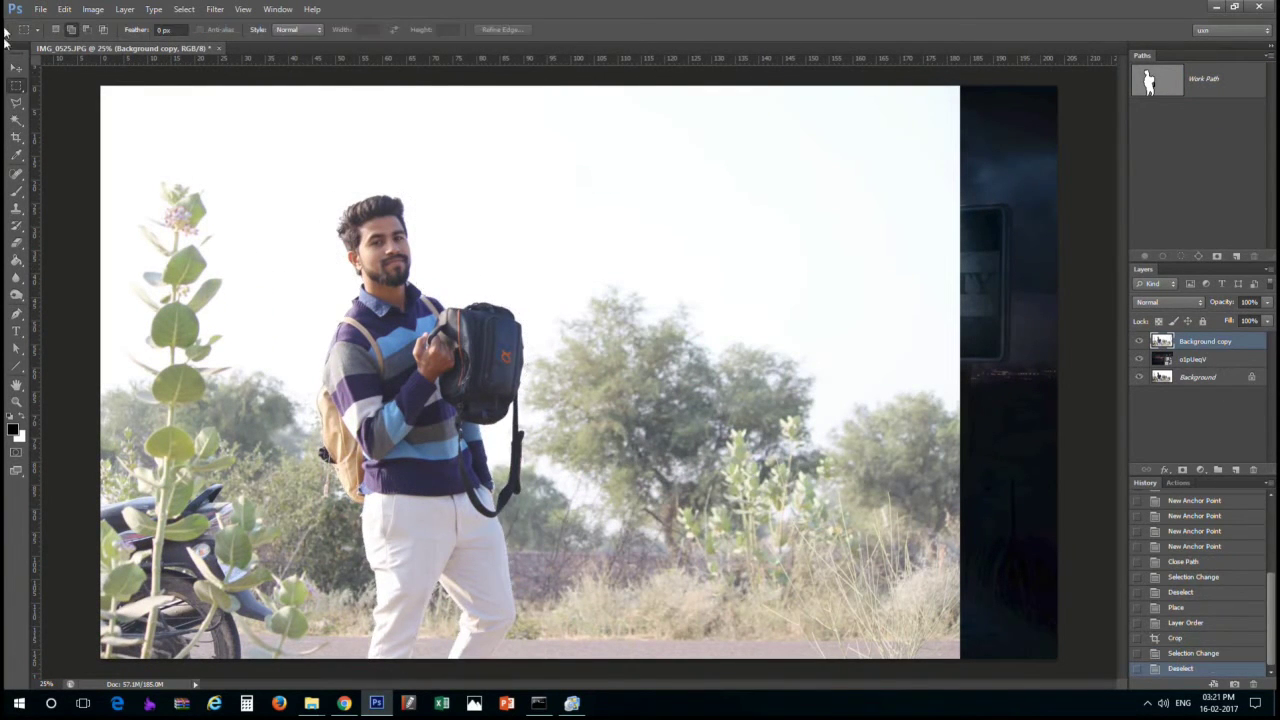
{"action": "left_click_drag", "start_coordinate": [551, 85], "coordinate": [966, 660]}
{"action": "key", "text": "Delete"}
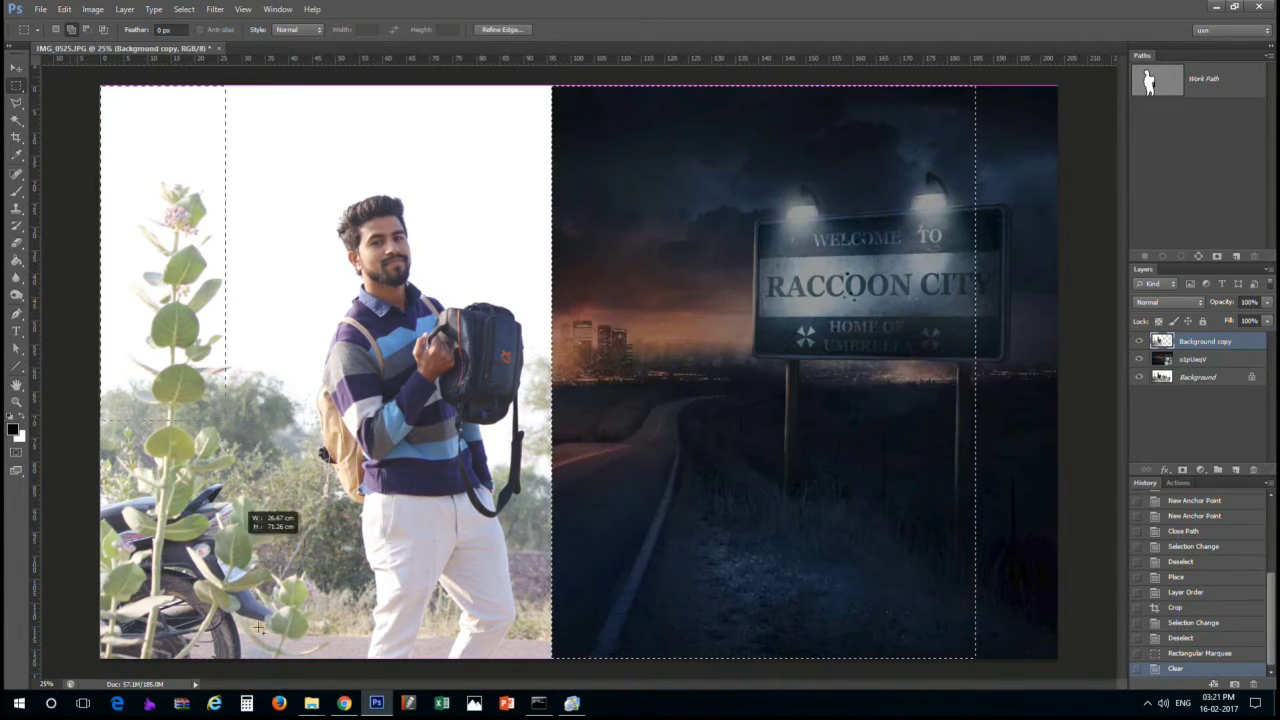
{"action": "left_click_drag", "start_coordinate": [975, 85], "coordinate": [299, 658]}
{"action": "key", "text": "Delete"}
{"action": "key", "text": "ctrl+d"}
Load the Work Path selection, invert it and delete the background around the man
{"action": "left_click", "coordinate": [1157, 80], "text": "ctrl"}
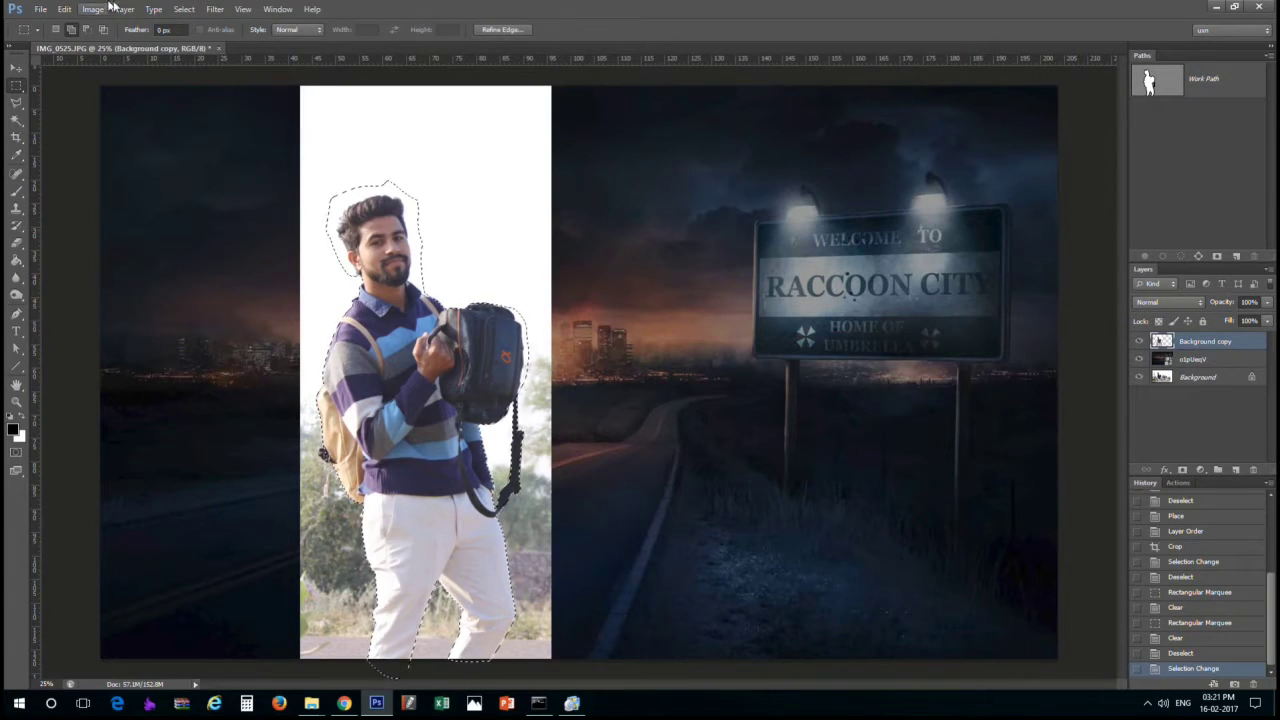
{"action": "left_click", "coordinate": [184, 9]}
{"action": "left_click", "coordinate": [194, 61]}
{"action": "key", "text": "Delete"}
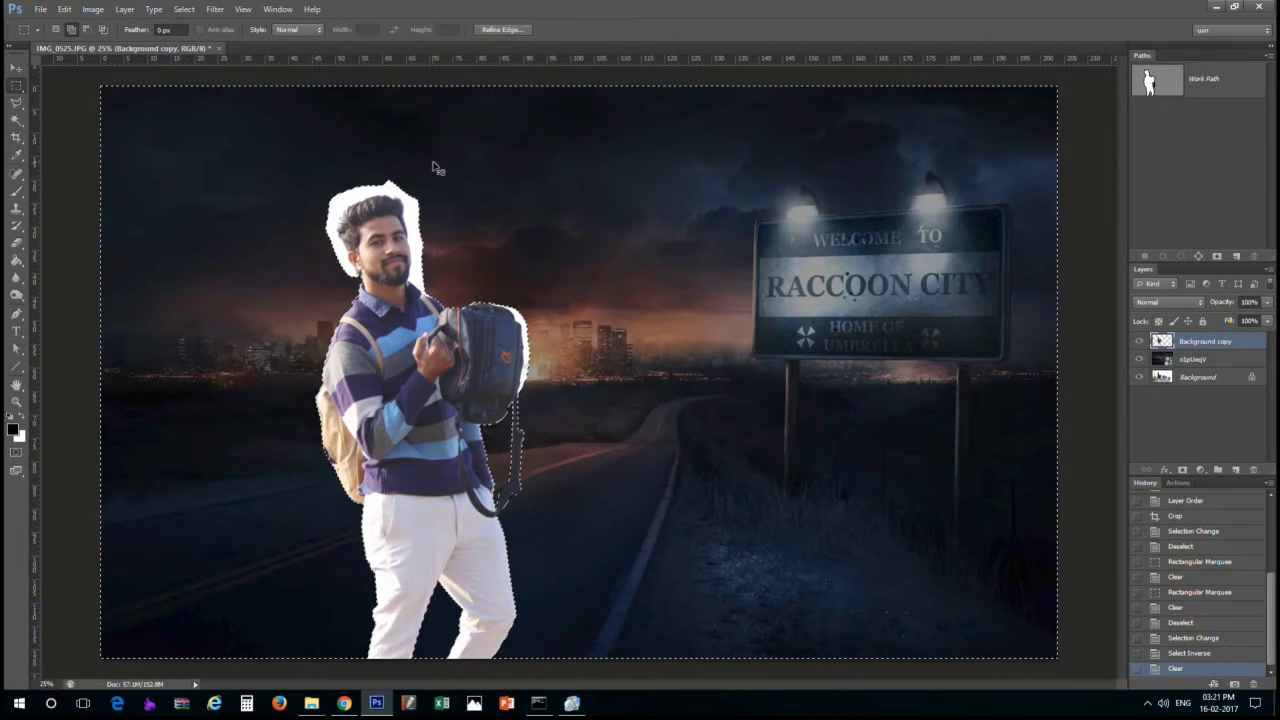
{"action": "key", "text": "ctrl+d"}
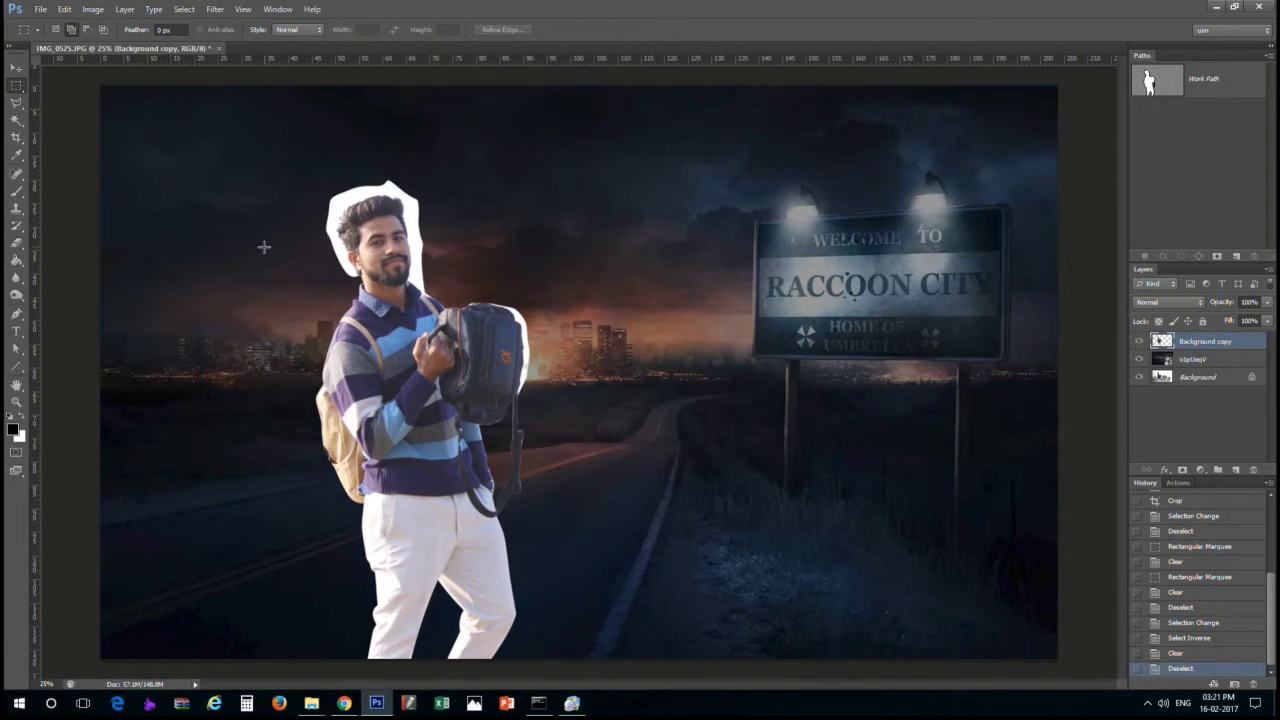
Magic-wand the white halo around the head, feather it and delete it
{"action": "scroll", "coordinate": [450, 300], "scroll_direction": "up", "scroll_amount": 3}
{"action": "scroll", "coordinate": [450, 380], "scroll_direction": "up", "scroll_amount": 1}
{"action": "scroll", "coordinate": [450, 390], "scroll_direction": "up", "scroll_amount": 1}
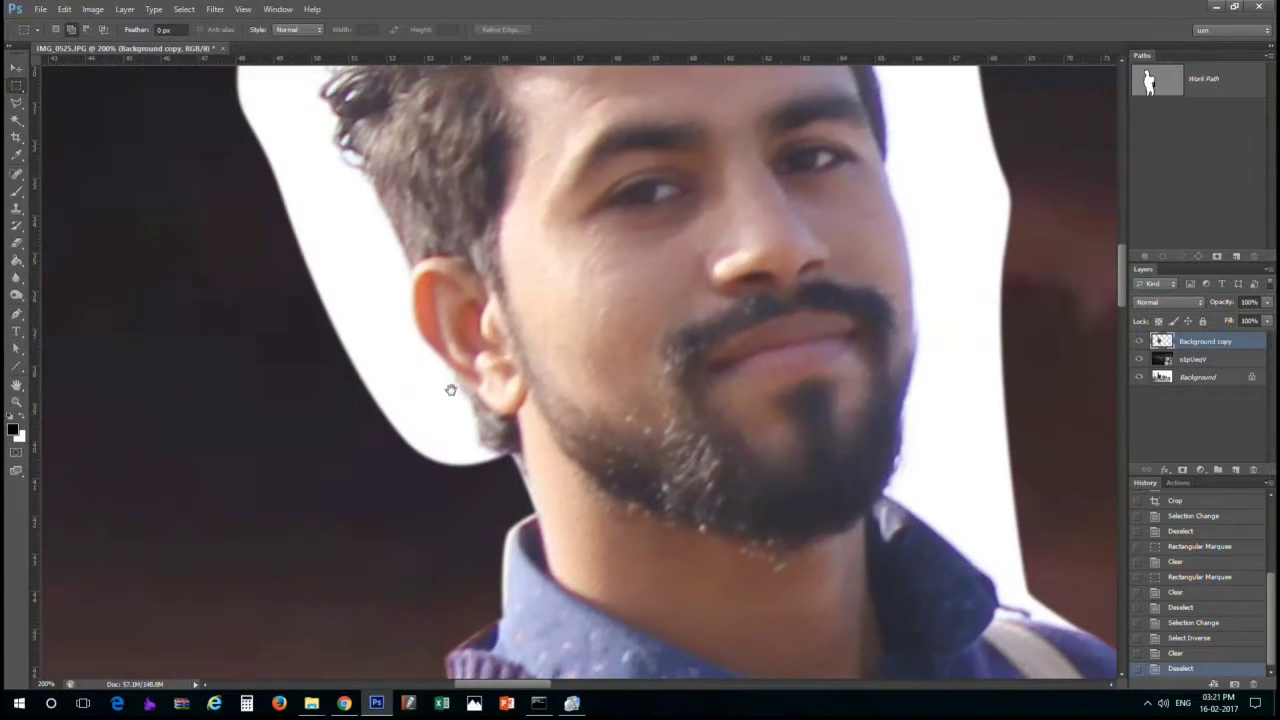
{"action": "left_click_drag", "start_coordinate": [551, 252], "coordinate": [473, 217]}
{"action": "scroll", "coordinate": [447, 452], "scroll_direction": "up", "scroll_amount": 5}
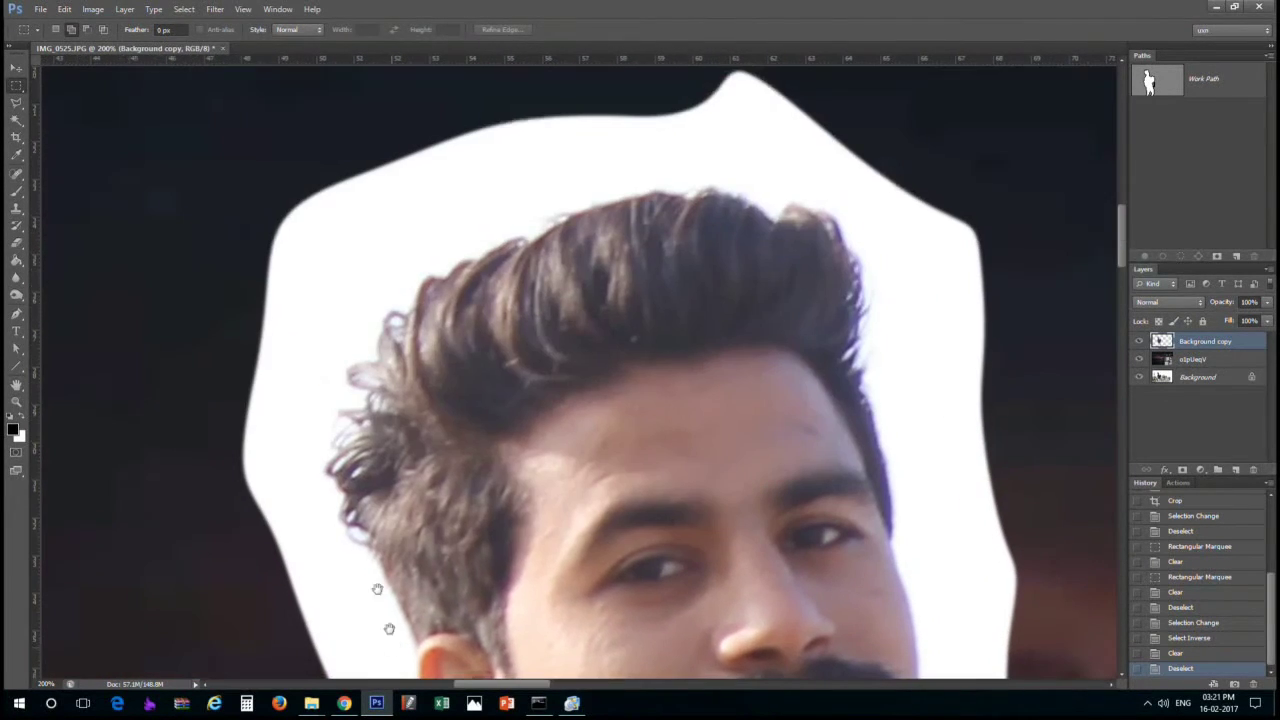
{"action": "key", "text": "w"}
{"action": "type", "text": "35"}
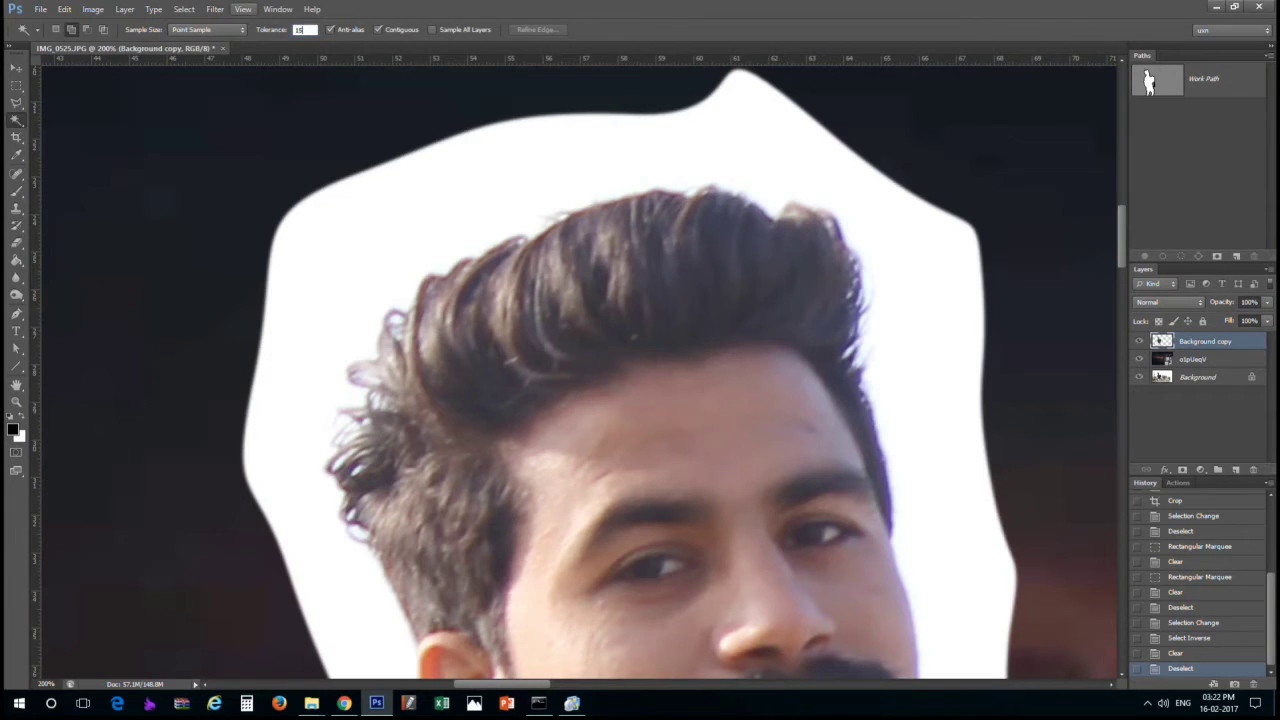
{"action": "left_click", "coordinate": [800, 140]}
{"action": "scroll", "coordinate": [652, 304], "scroll_direction": "down", "scroll_amount": 3}
{"action": "scroll", "coordinate": [652, 304], "scroll_direction": "right", "scroll_amount": 3}
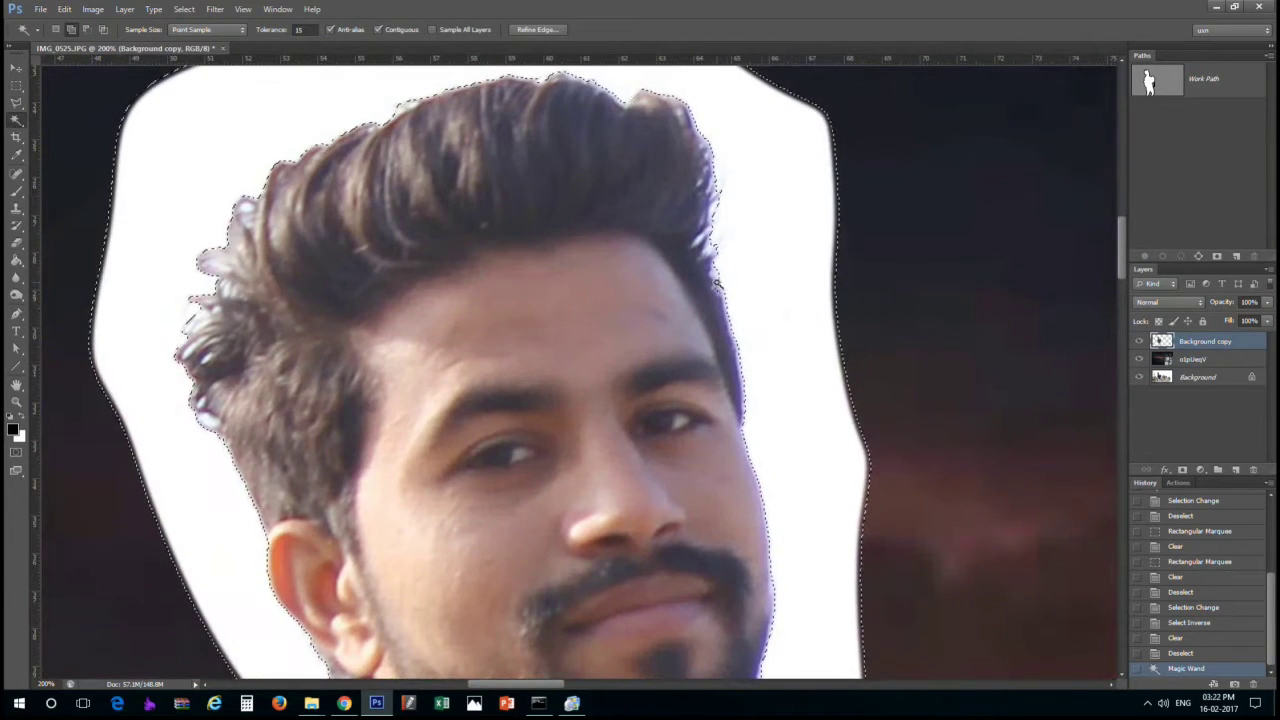
{"action": "key", "text": "ctrl+minus"}
{"action": "key", "text": "ctrl+minus"}
{"action": "right_click", "coordinate": [440, 404]}
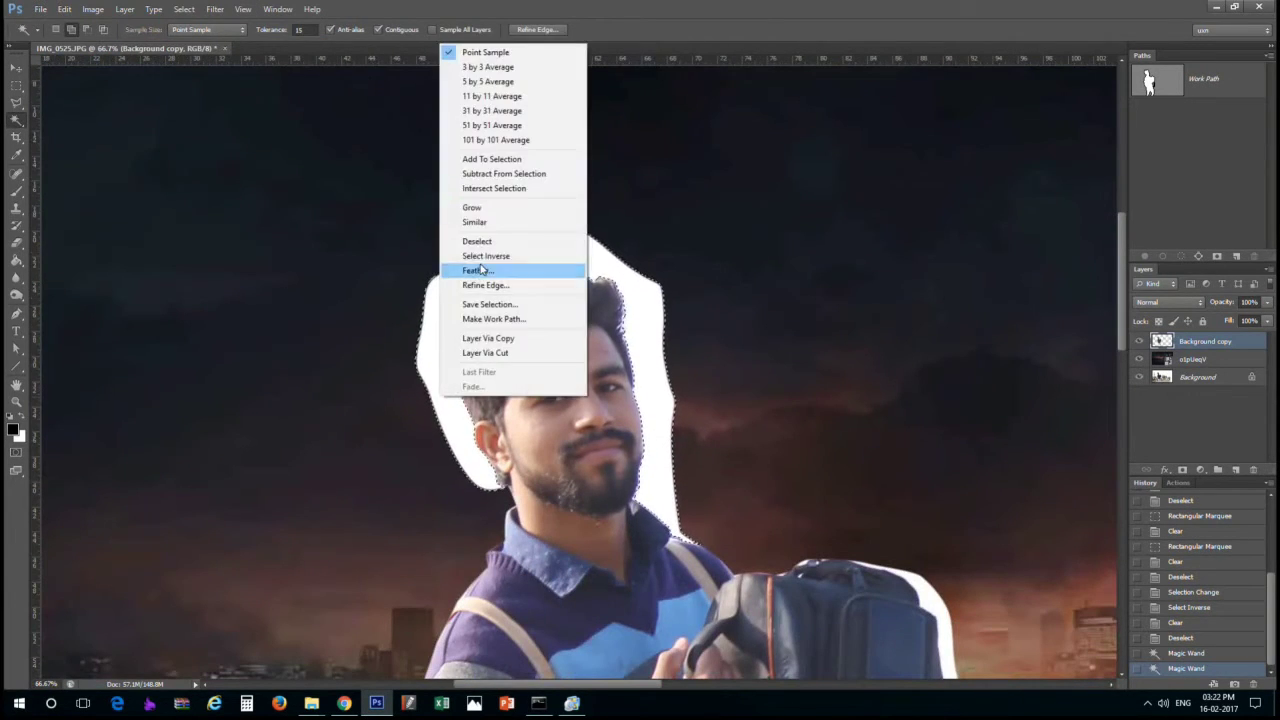
{"action": "left_click", "coordinate": [480, 266]}
{"action": "key", "text": "Return"}
{"action": "key", "text": "Delete"}
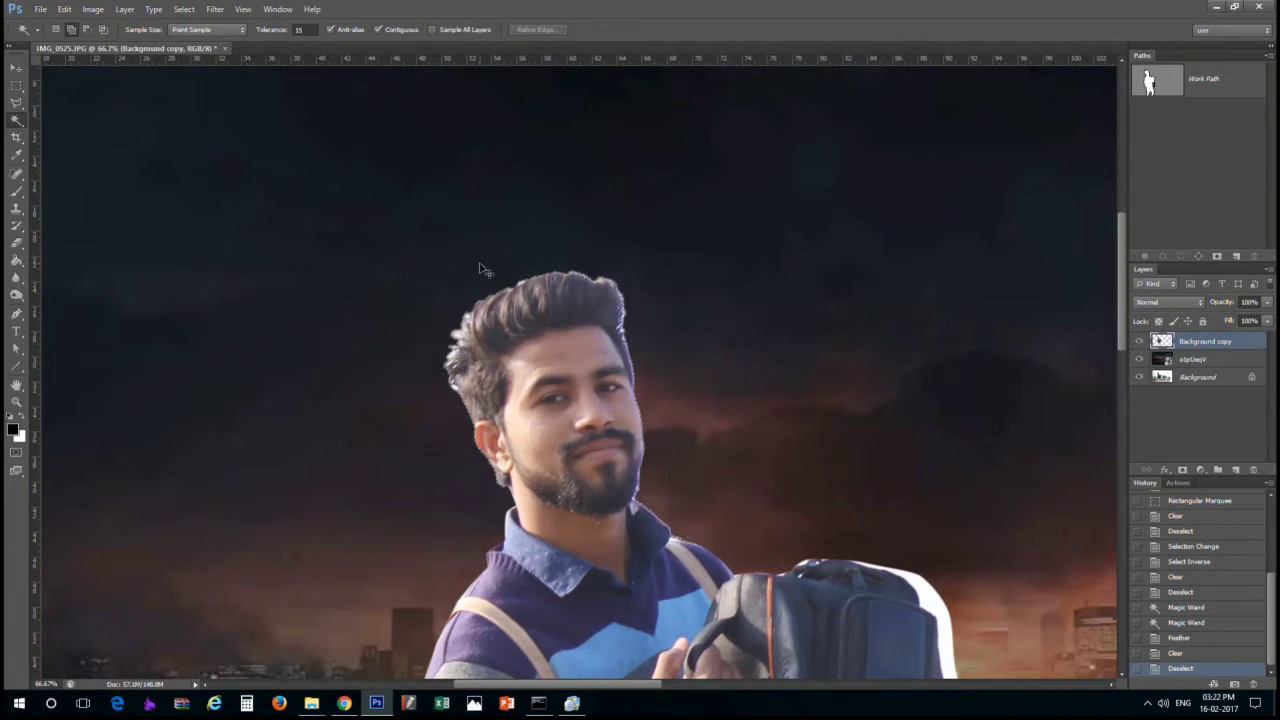
{"action": "key", "text": "ctrl+d"}
{"action": "key", "text": "ctrl+z"}
{"action": "key", "text": "ctrl+z"}
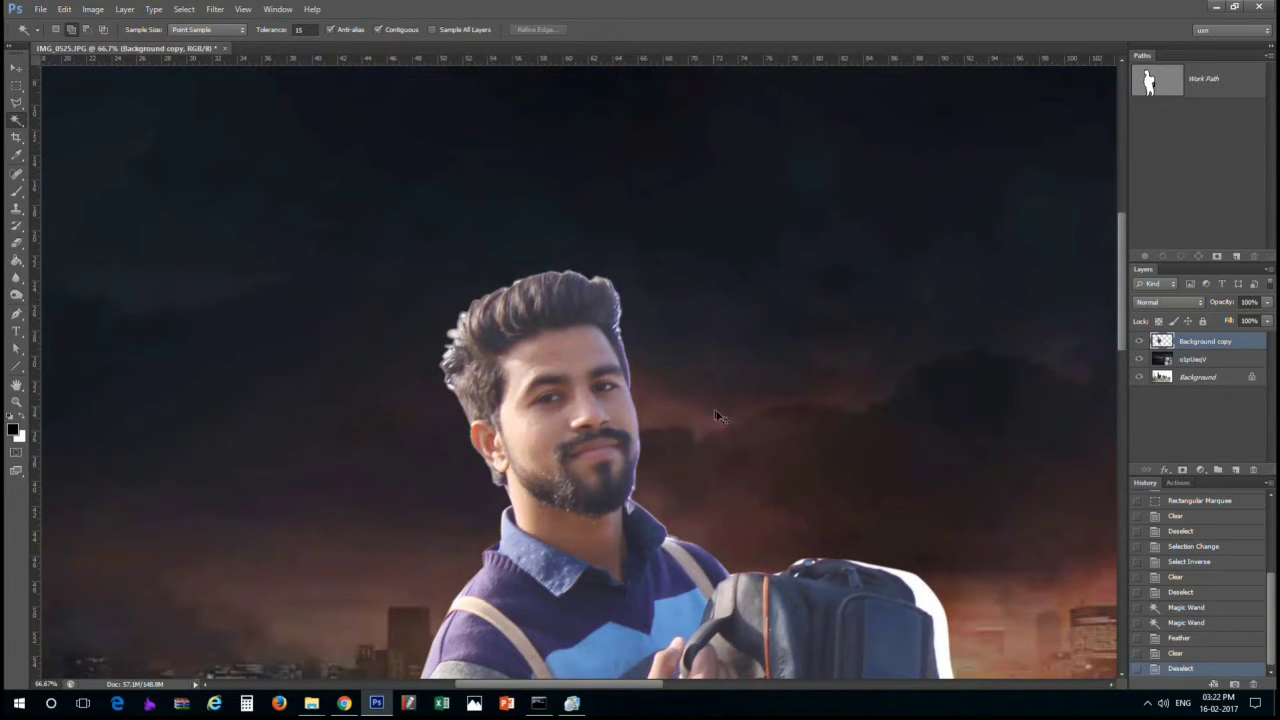
{"action": "key", "text": "ctrl+z"}
Re-feather the restored head selection and delete the remaining halo
{"action": "right_click", "coordinate": [430, 405]}
{"action": "left_click", "coordinate": [468, 249]}
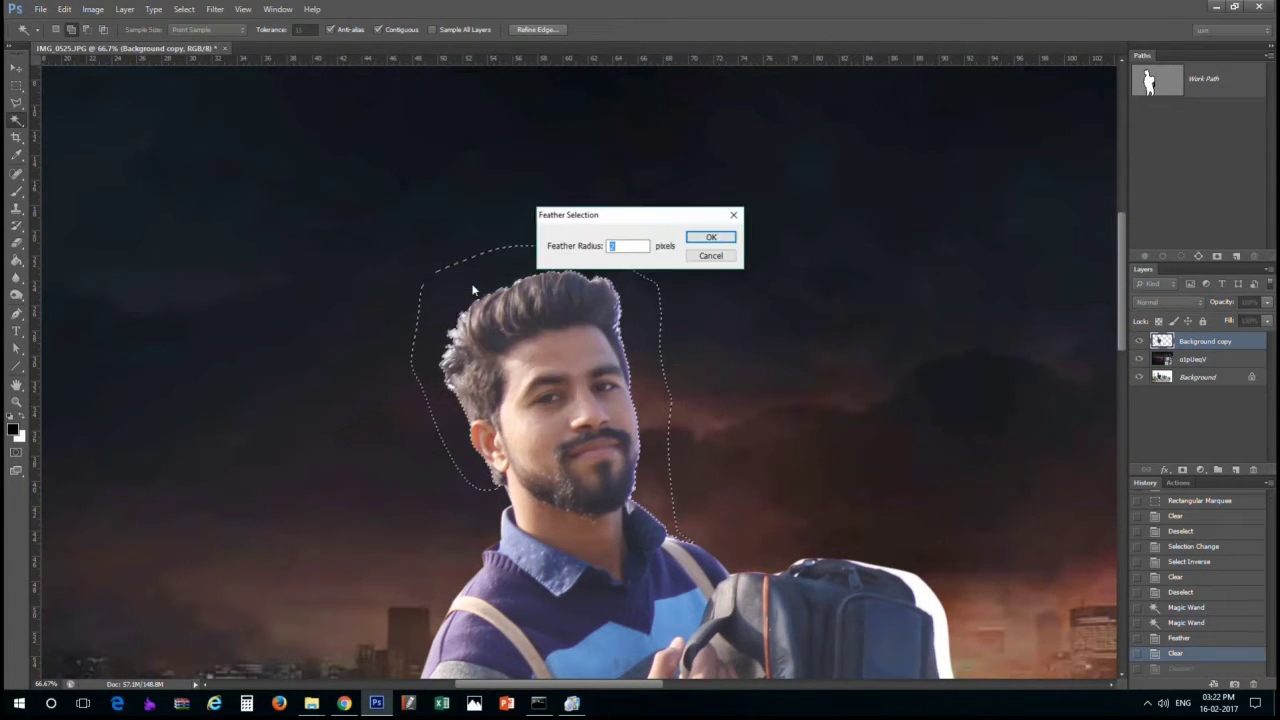
{"action": "key", "text": "Return"}
{"action": "key", "text": "Delete"}
{"action": "key", "text": "Delete"}
{"action": "key", "text": "Delete"}
{"action": "key", "text": "Delete"}
{"action": "key", "text": "Delete"}
{"action": "key", "text": "Delete"}
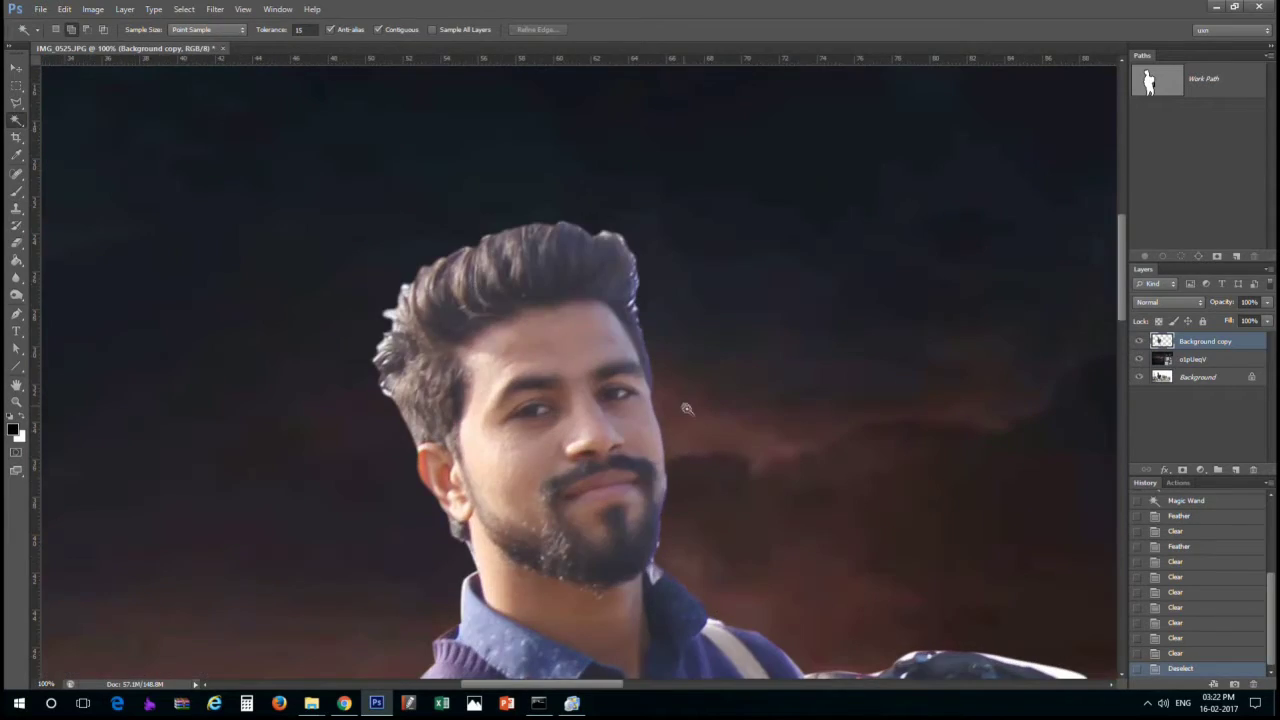
{"action": "scroll", "coordinate": [476, 289], "scroll_direction": "up", "scroll_amount": 5}
{"action": "left_click_drag", "start_coordinate": [503, 266], "coordinate": [471, 463]}
{"action": "scroll", "coordinate": [471, 463], "scroll_direction": "up", "scroll_amount": 5}
{"action": "scroll", "coordinate": [1015, 442], "scroll_direction": "down", "scroll_amount": 6}
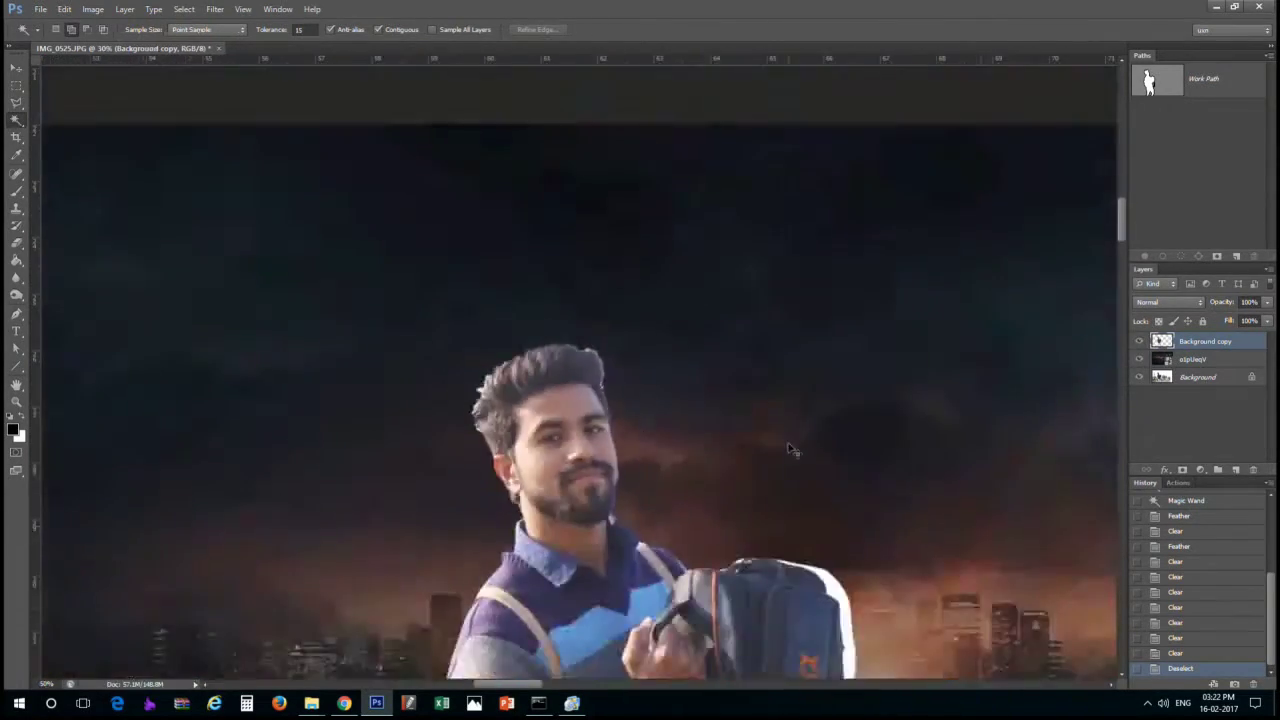
Select the white halo beside the backpack, feather it and delete it
{"action": "left_click", "coordinate": [524, 375]}
{"action": "scroll", "coordinate": [524, 375], "scroll_direction": "up", "scroll_amount": 1}
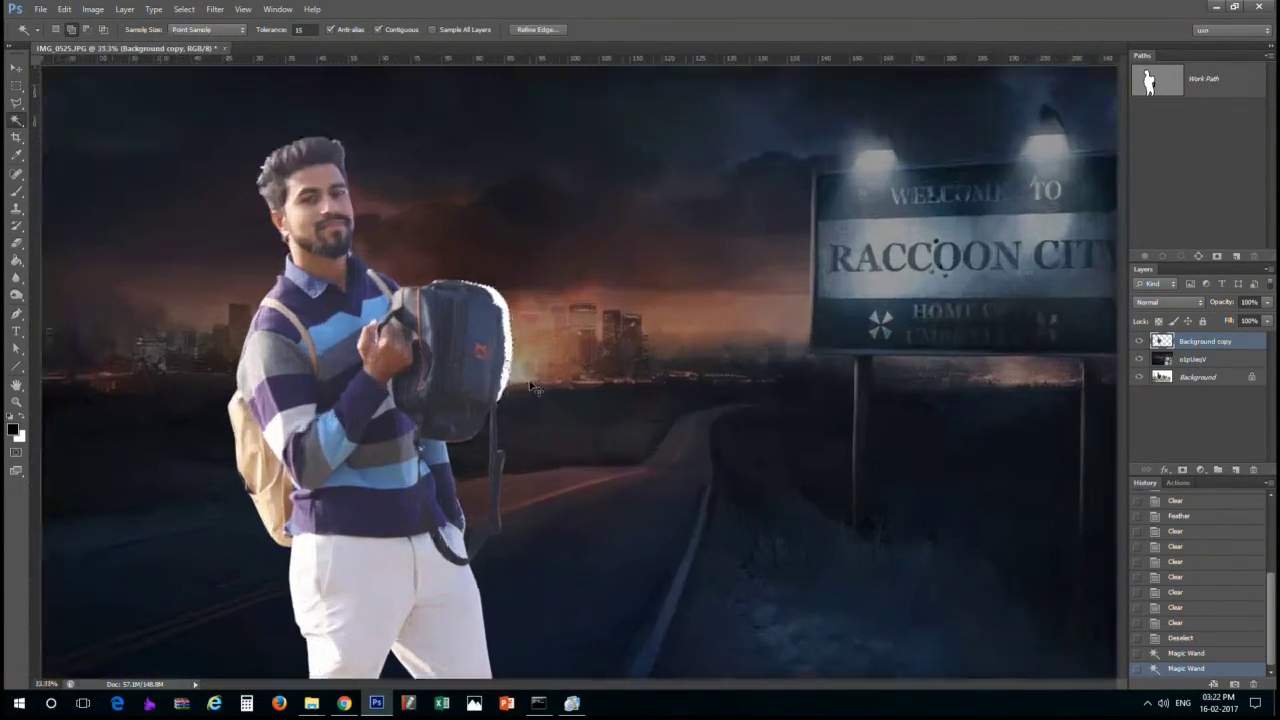
{"action": "scroll", "coordinate": [480, 370], "scroll_direction": "up", "scroll_amount": 2}
{"action": "left_click", "coordinate": [435, 365]}
{"action": "scroll", "coordinate": [431, 571], "scroll_direction": "down", "scroll_amount": 3}
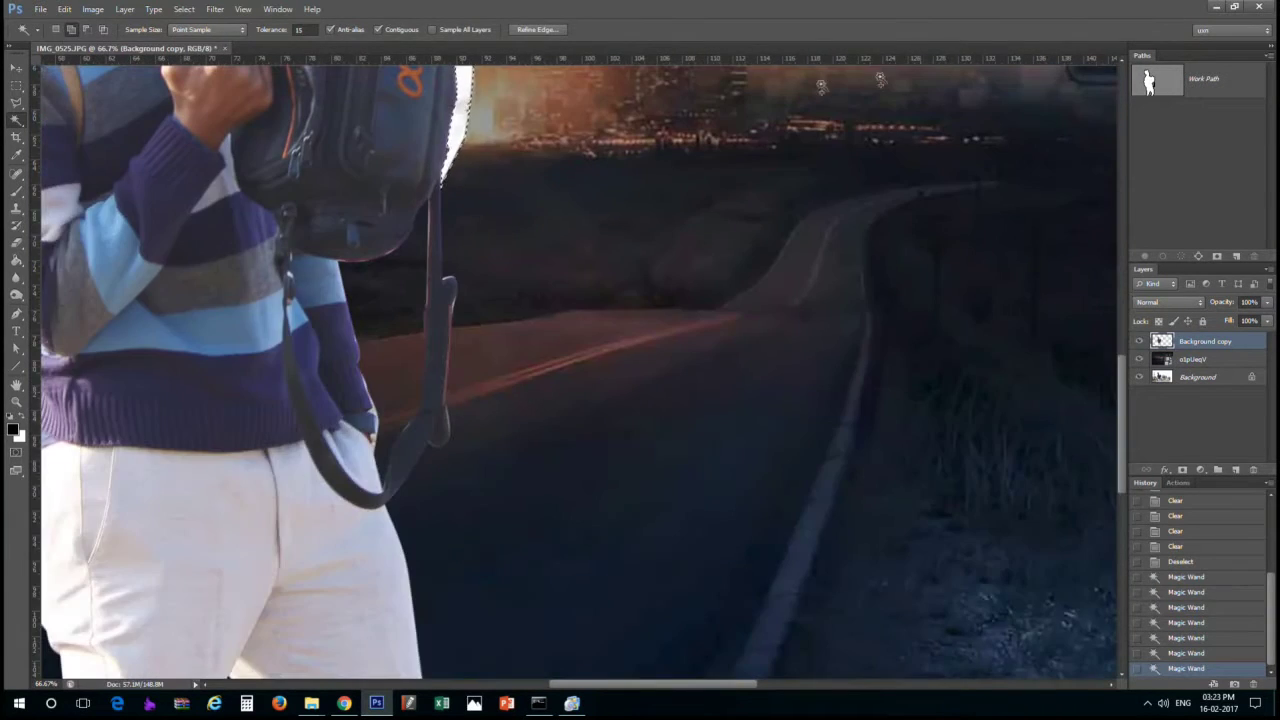
{"action": "scroll", "coordinate": [530, 302], "scroll_direction": "up", "scroll_amount": 5}
{"action": "key", "text": "shift+F6"}
{"action": "key", "text": "Return"}
{"action": "key", "text": "Delete"}
{"action": "key", "text": "Delete"}
{"action": "key", "text": "Delete"}
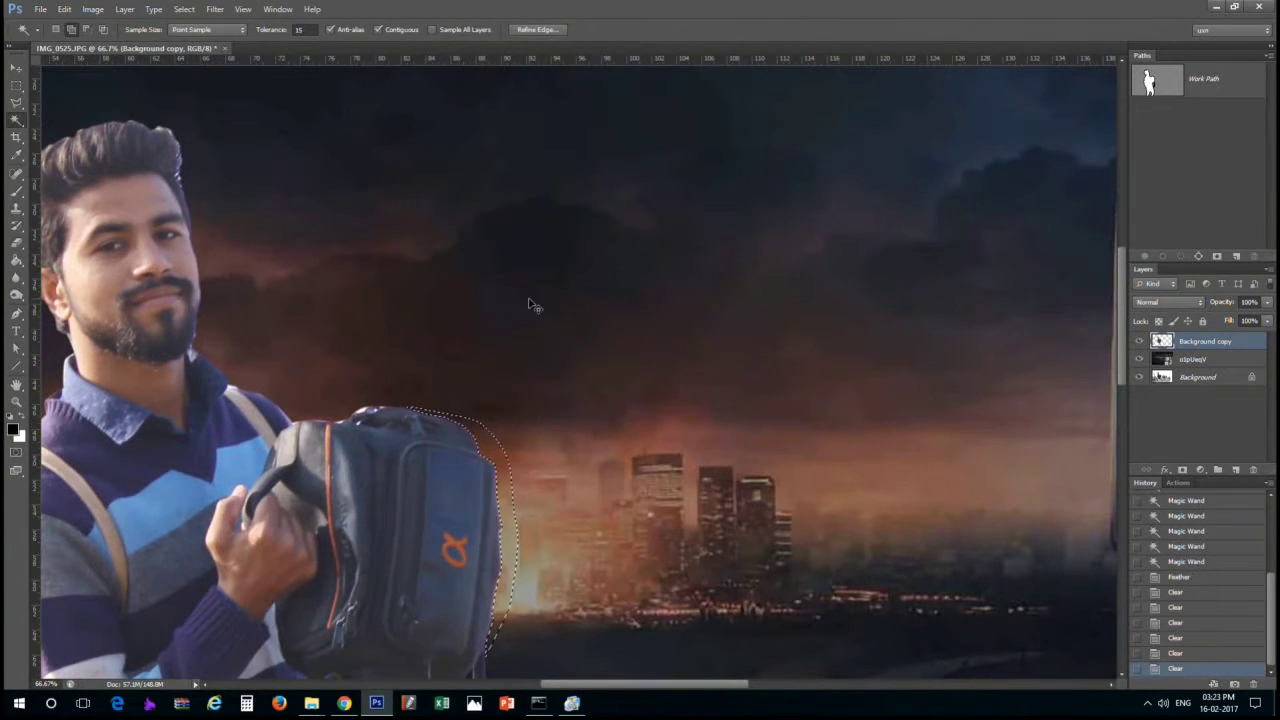
{"action": "key", "text": "ctrl+d"}
Load the Work Path selection, invert it, delete the leftover background and deselect
{"action": "right_click", "coordinate": [1205, 80]}
{"action": "left_click", "coordinate": [1178, 125]}
{"action": "key", "text": "Return"}
{"action": "key", "text": "ctrl+minus"}
{"action": "key", "text": "ctrl+minus"}
{"action": "key", "text": "ctrl+minus"}
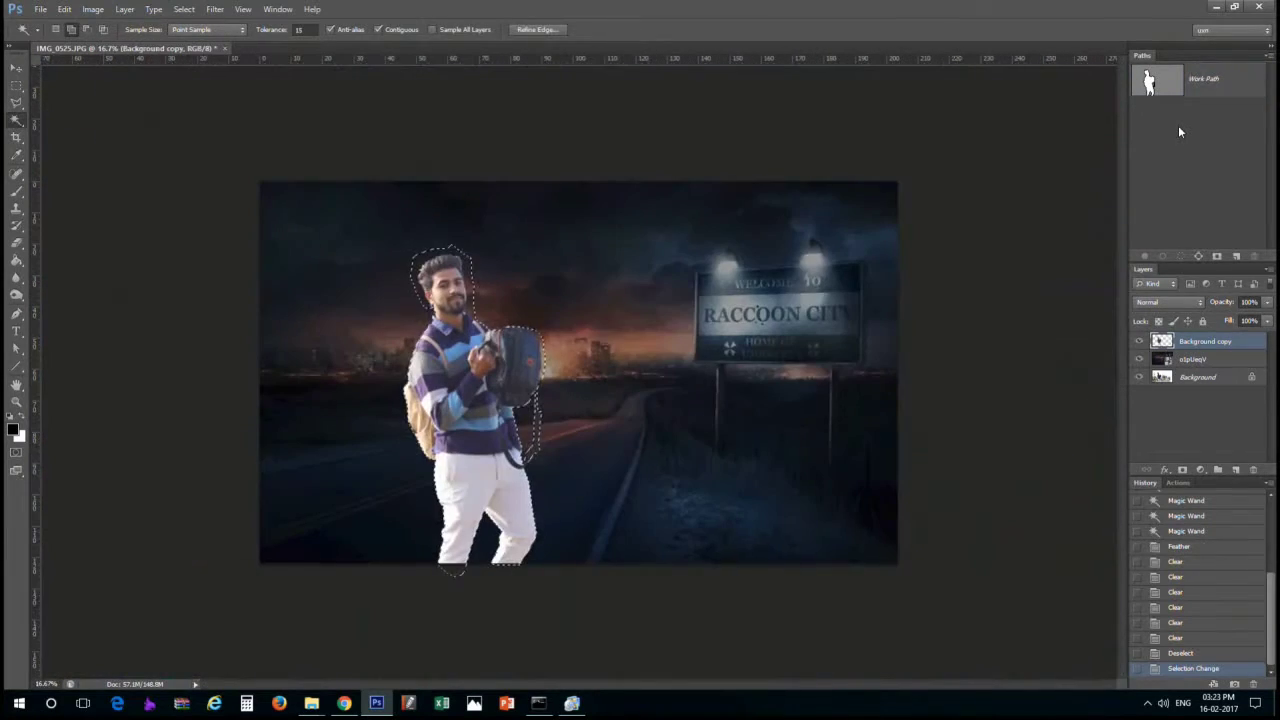
{"action": "key", "text": "ctrl+shift+i"}
{"action": "key", "text": "Delete"}
{"action": "key", "text": "Delete"}
{"action": "key", "text": "Delete"}
{"action": "key", "text": "ctrl+d"}
{"action": "key", "text": "ctrl+plus"}
{"action": "key", "text": "ctrl+plus"}
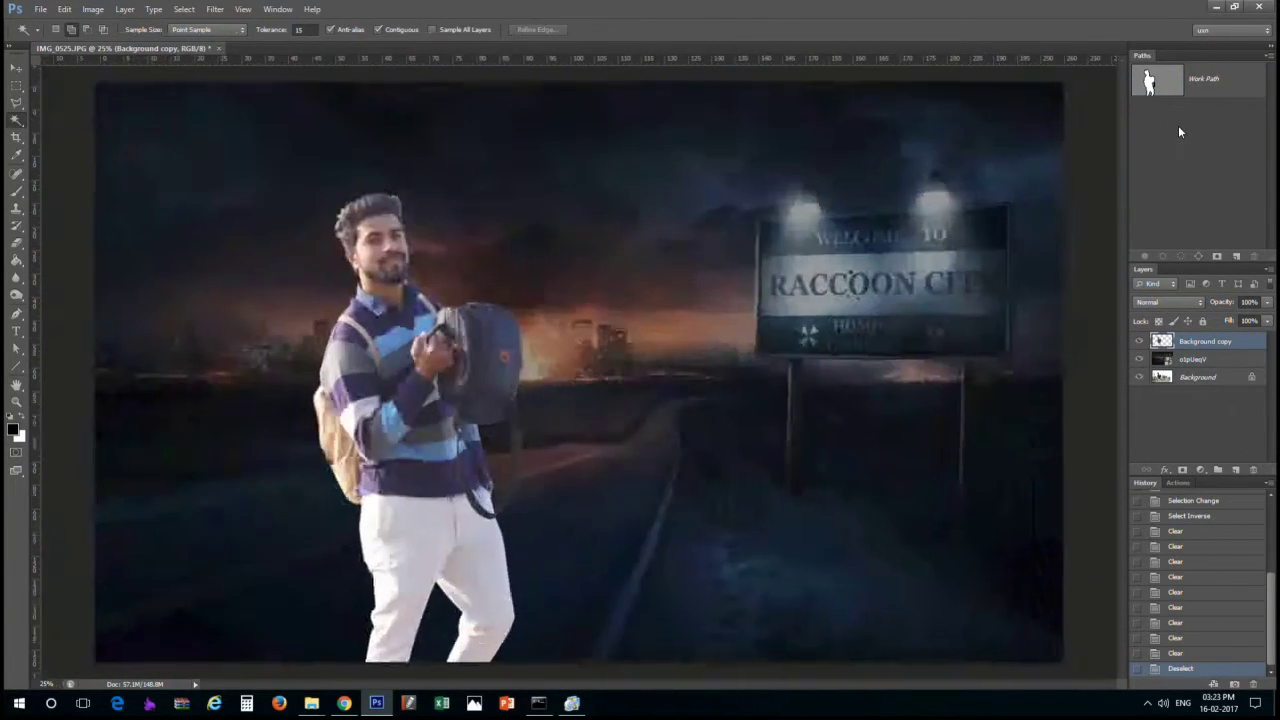
{"action": "left_click_drag", "start_coordinate": [598, 296], "coordinate": [522, 401]}
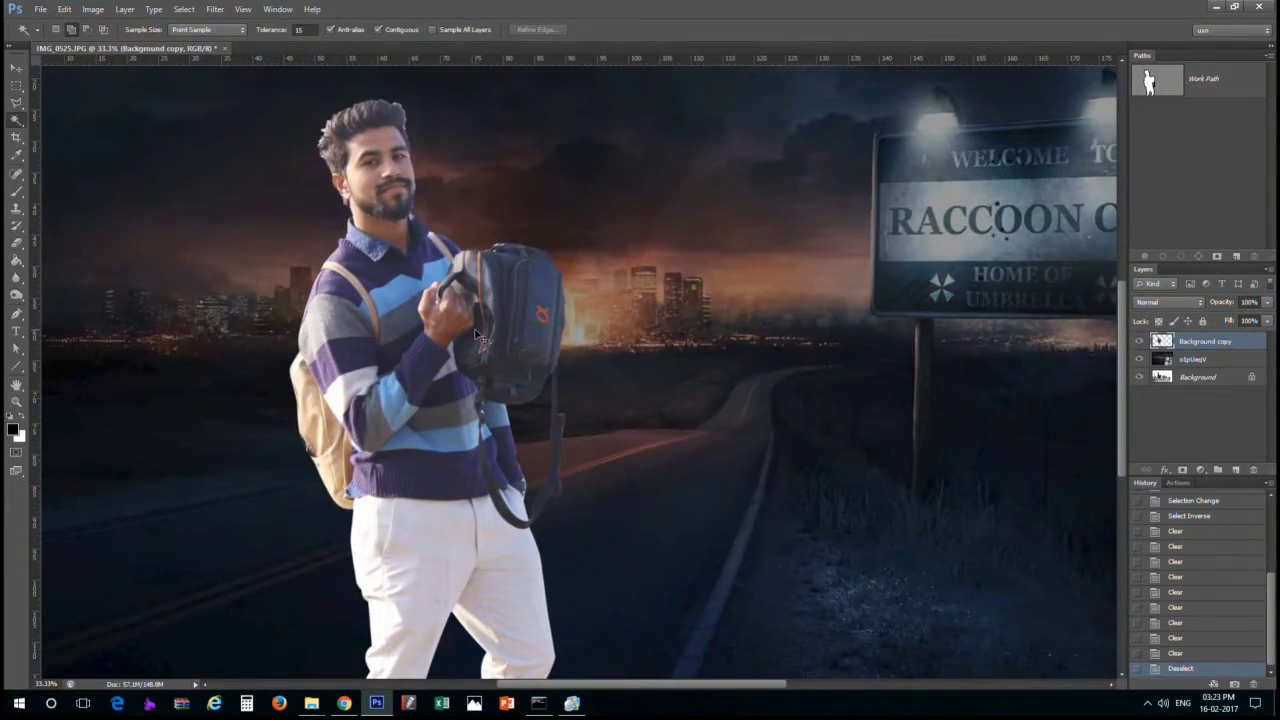
Save the composite as IMG_0525.psd
{"action": "key", "text": "ctrl+minus"}
{"action": "key", "text": "ctrl+shift+s"}
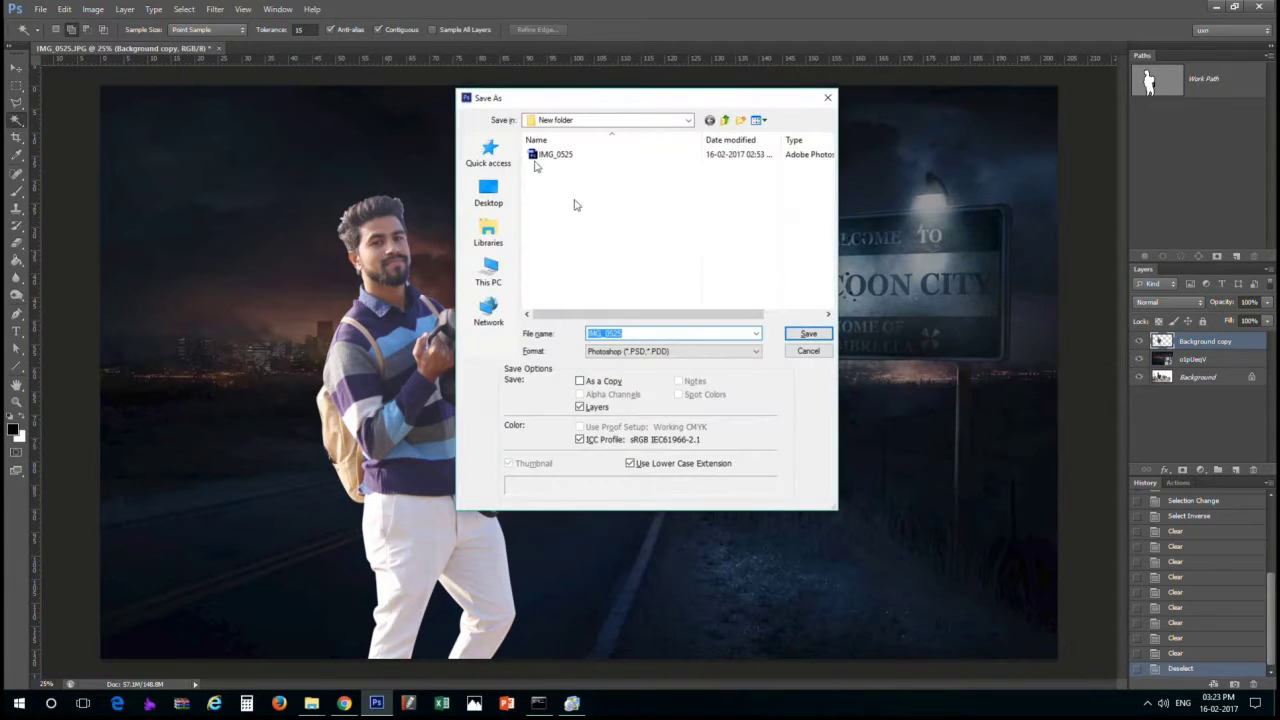
{"action": "left_click", "coordinate": [807, 334]}
{"action": "left_click", "coordinate": [40, 9]}
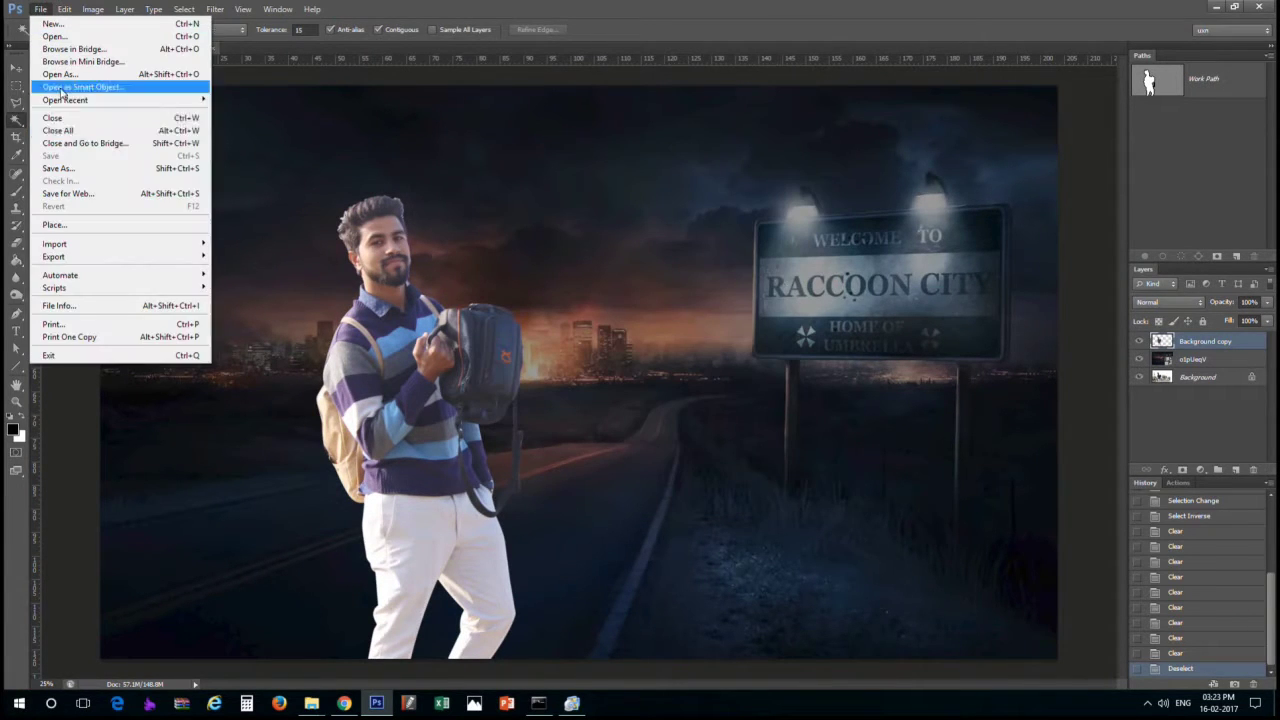
{"action": "left_click", "coordinate": [418, 106]}
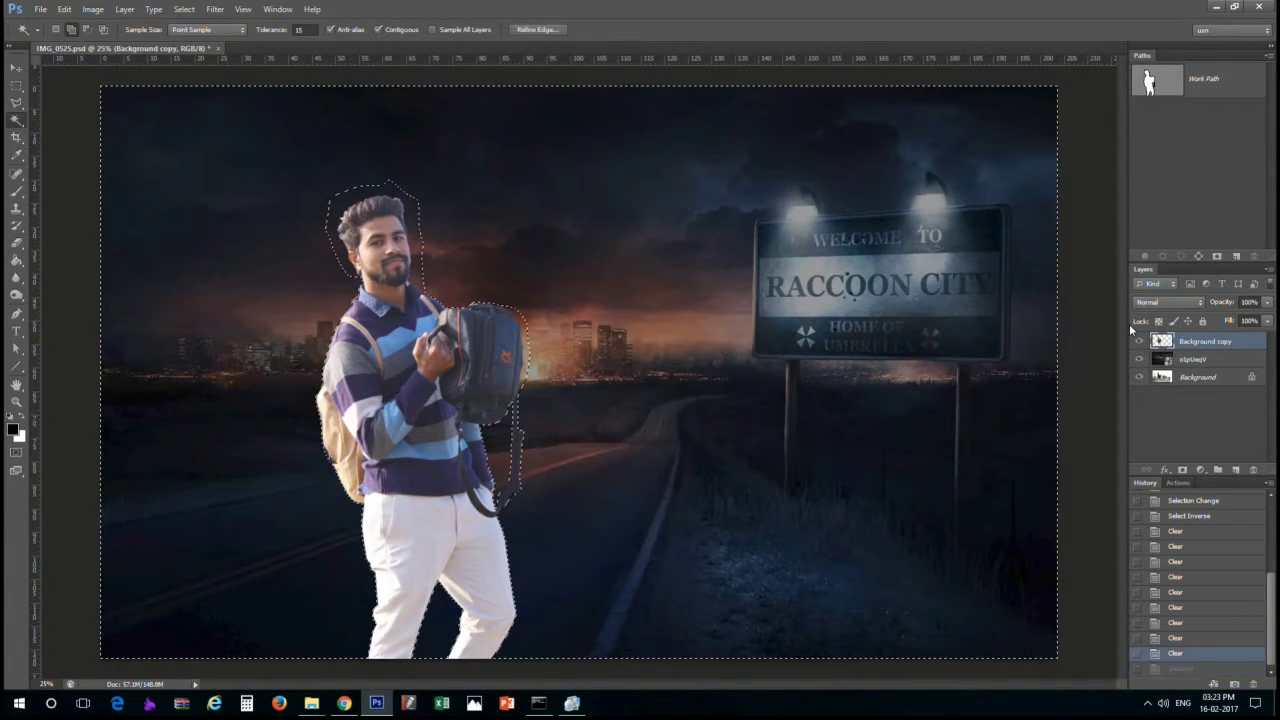
{"action": "left_click", "coordinate": [40, 9]}
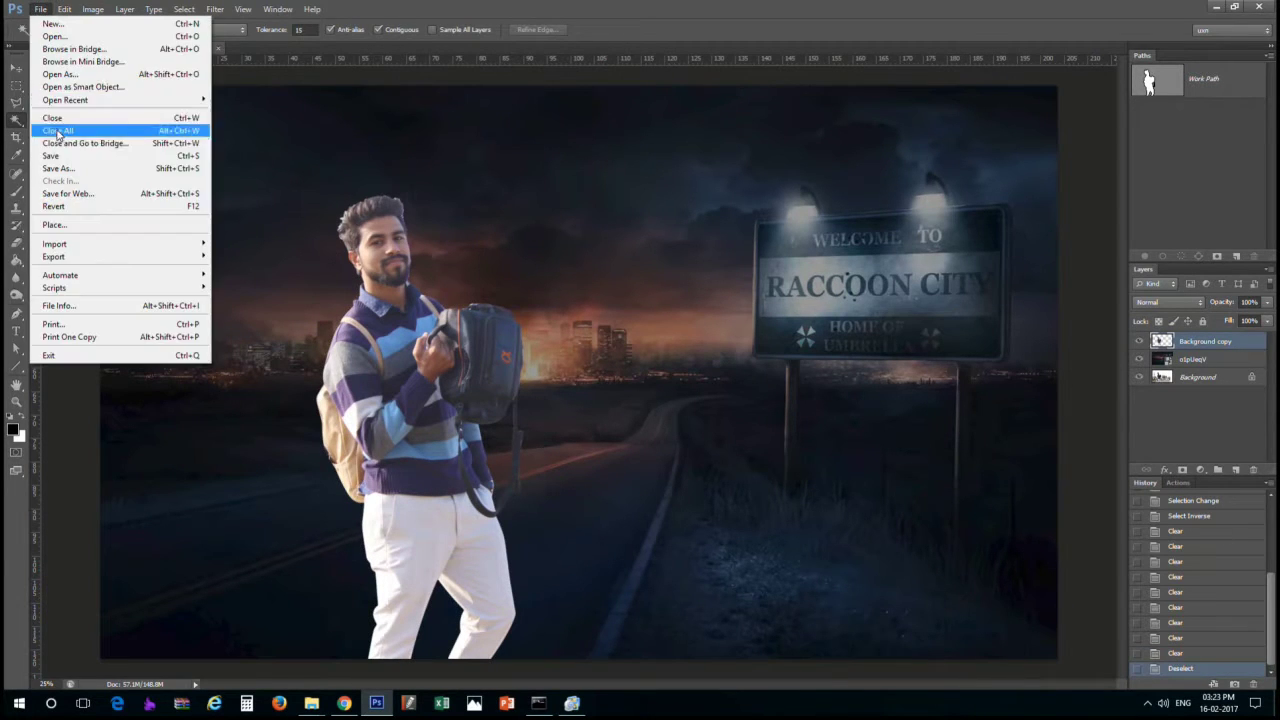
{"action": "left_click", "coordinate": [60, 157]}
{"action": "key", "text": "ctrl+plus"}
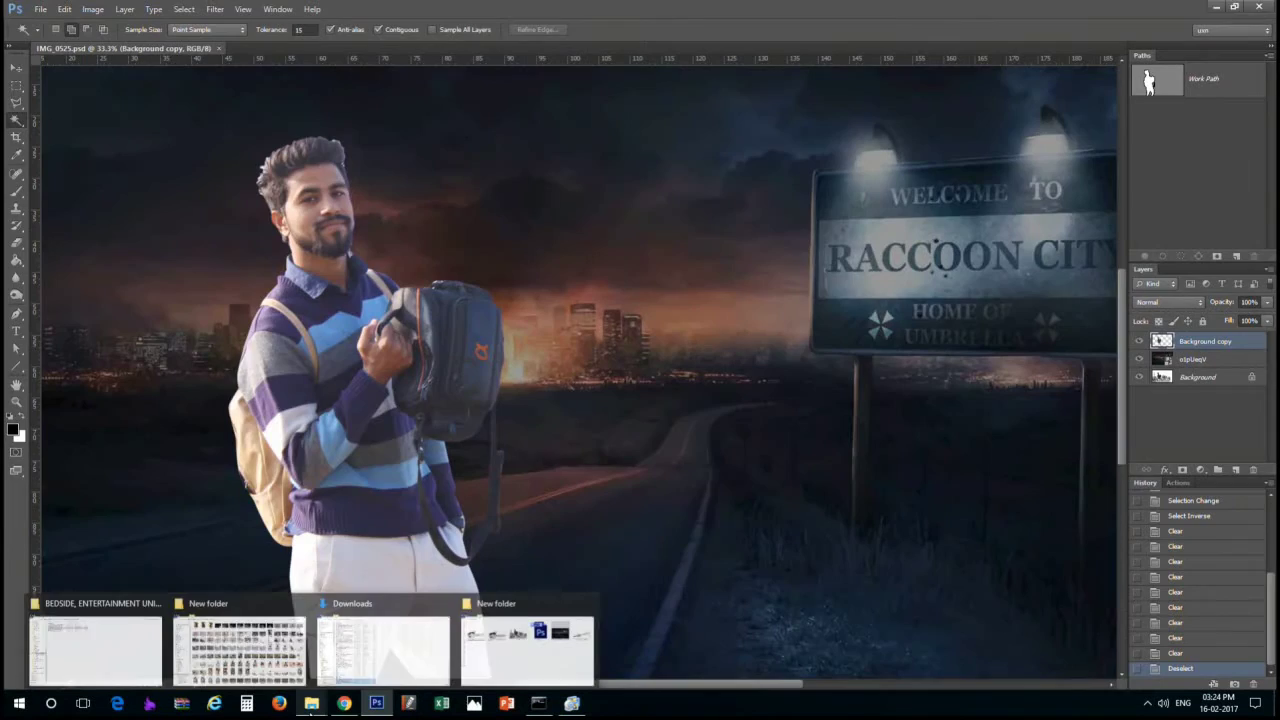
Open the first STIHL chainsaw photo in Photoshop and Magic Wand its white background
{"action": "mouse_move", "coordinate": [311, 703]}
{"action": "left_click", "coordinate": [528, 640]}
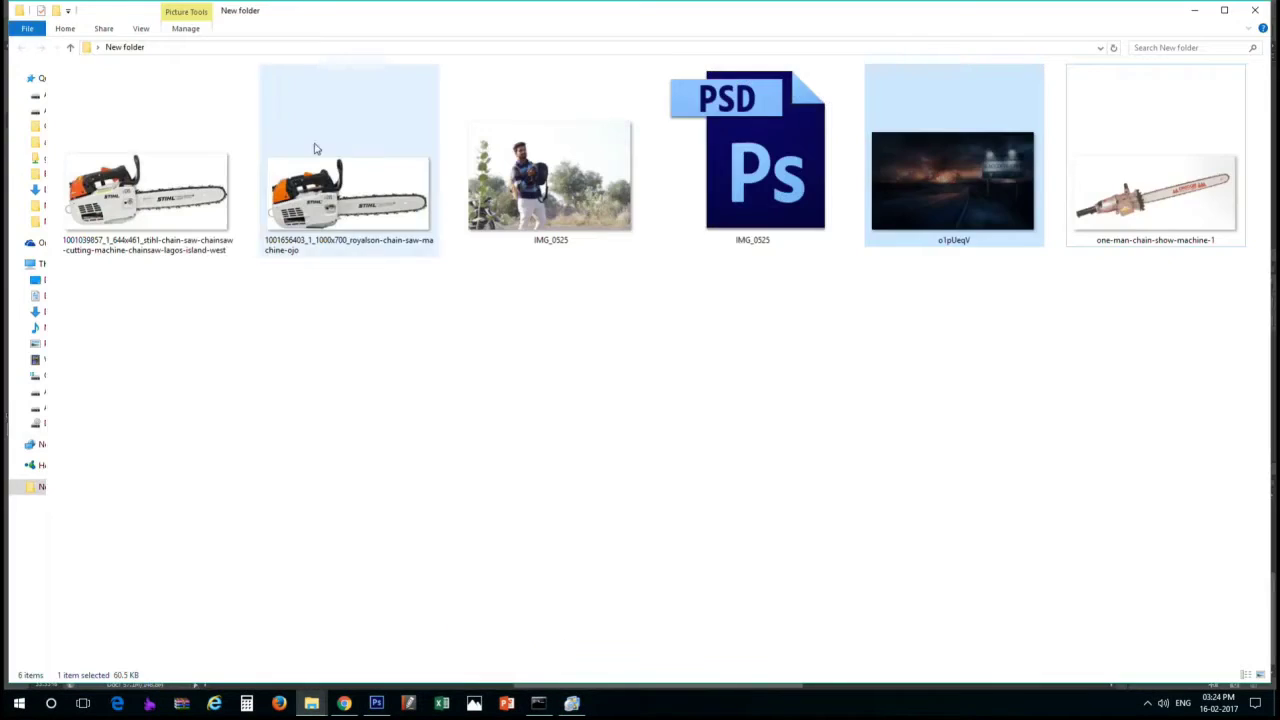
{"action": "right_click", "coordinate": [135, 198]}
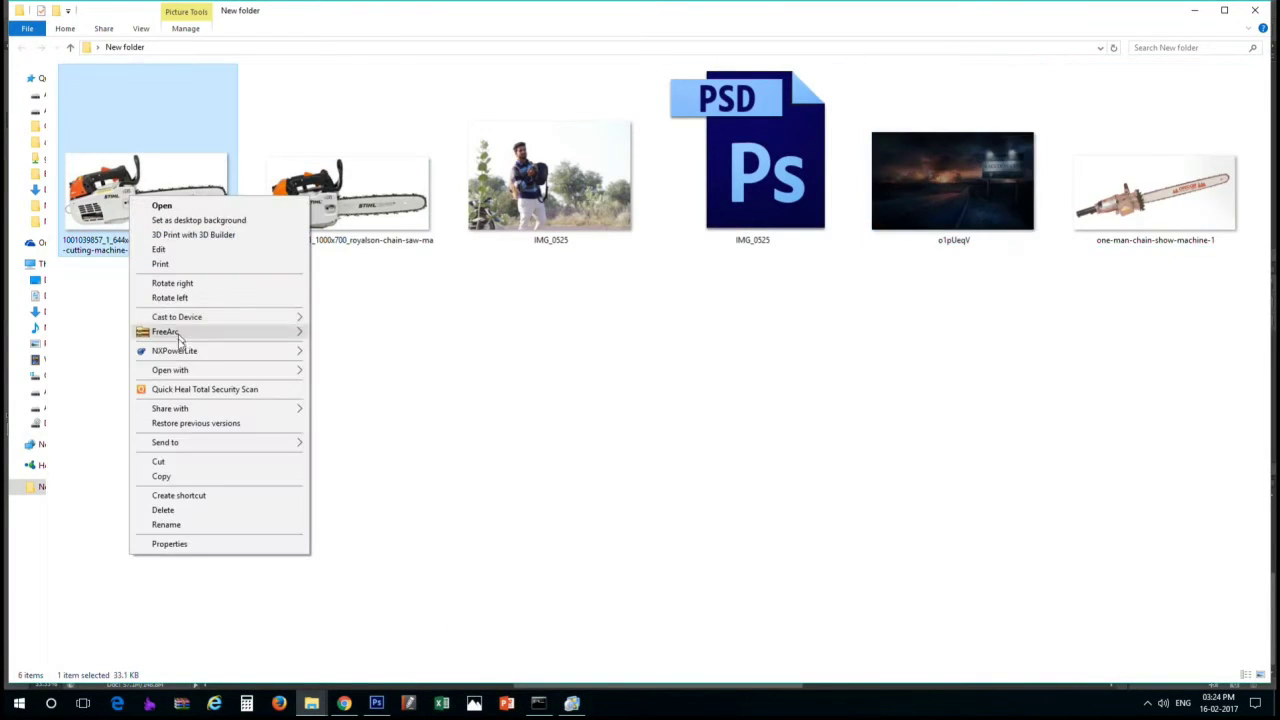
{"action": "left_click", "coordinate": [165, 337]}
{"action": "left_click", "coordinate": [640, 330]}
Add the remaining white gaps to the selection and unlock the Background as Layer 0
{"action": "left_click", "coordinate": [560, 325]}
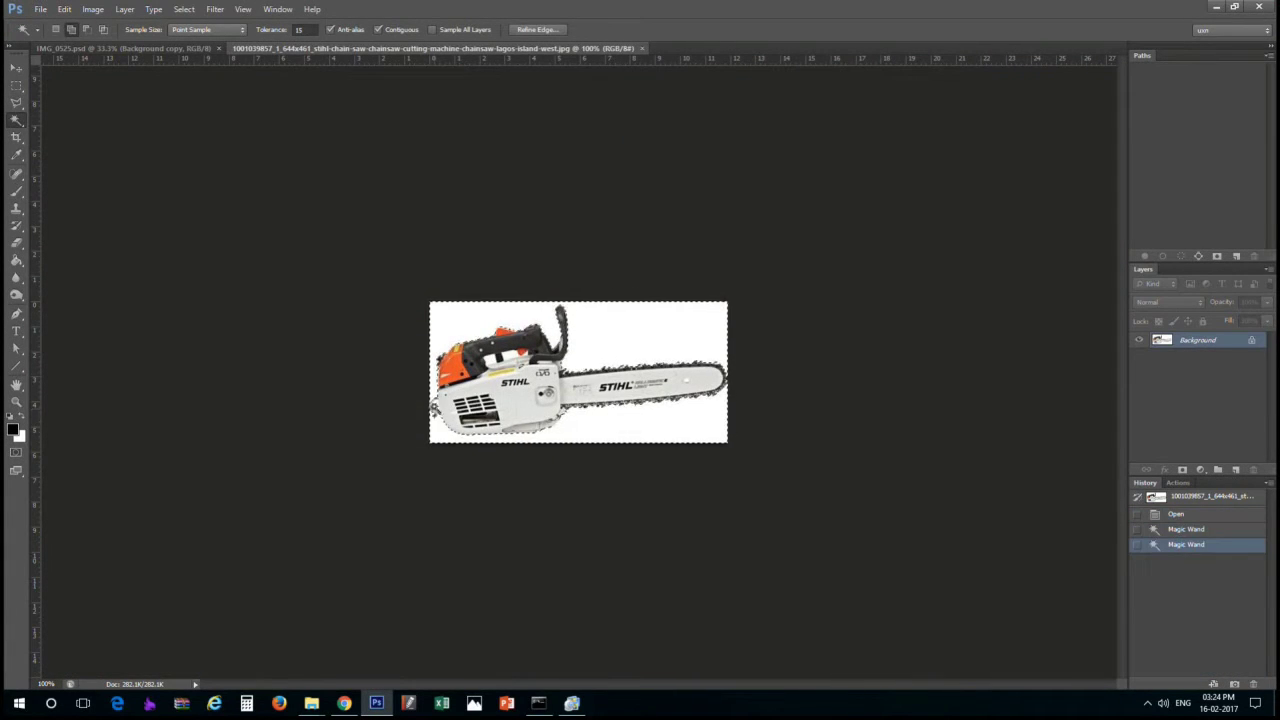
{"action": "left_click", "coordinate": [445, 420]}
{"action": "right_click", "coordinate": [1195, 340]}
{"action": "left_click", "coordinate": [1160, 363]}
{"action": "left_click", "coordinate": [756, 235]}
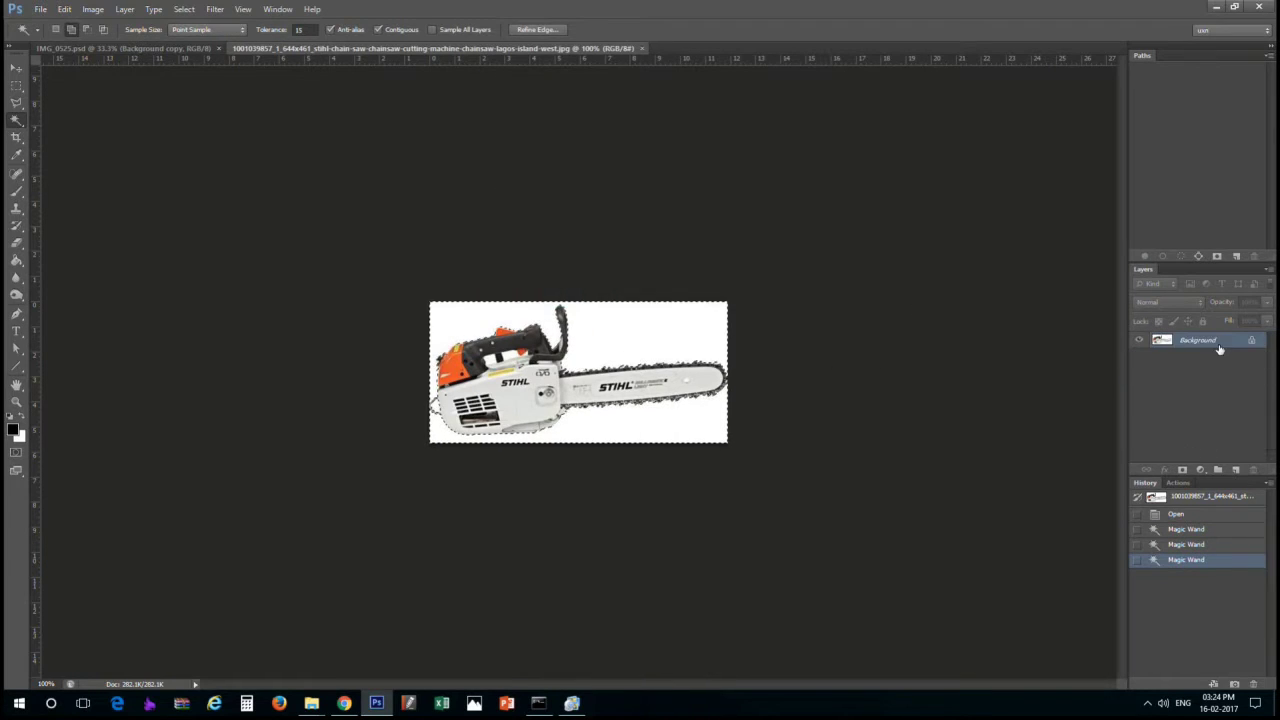
{"action": "right_click", "coordinate": [1195, 340]}
{"action": "left_click", "coordinate": [1195, 343]}
{"action": "key", "text": "Return"}
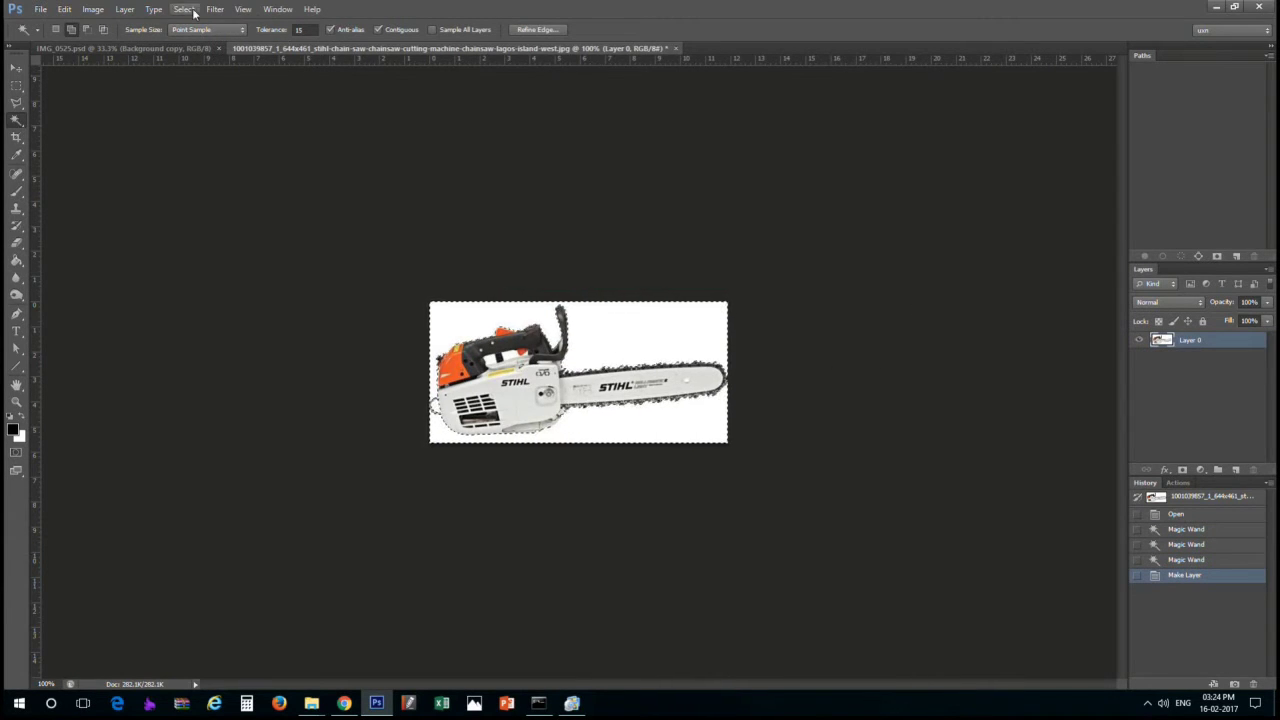
Delete the selected white background from the chainsaw and deselect
{"action": "left_click", "coordinate": [184, 9]}
{"action": "left_click", "coordinate": [205, 42]}
{"action": "key", "text": "ctrl+z"}
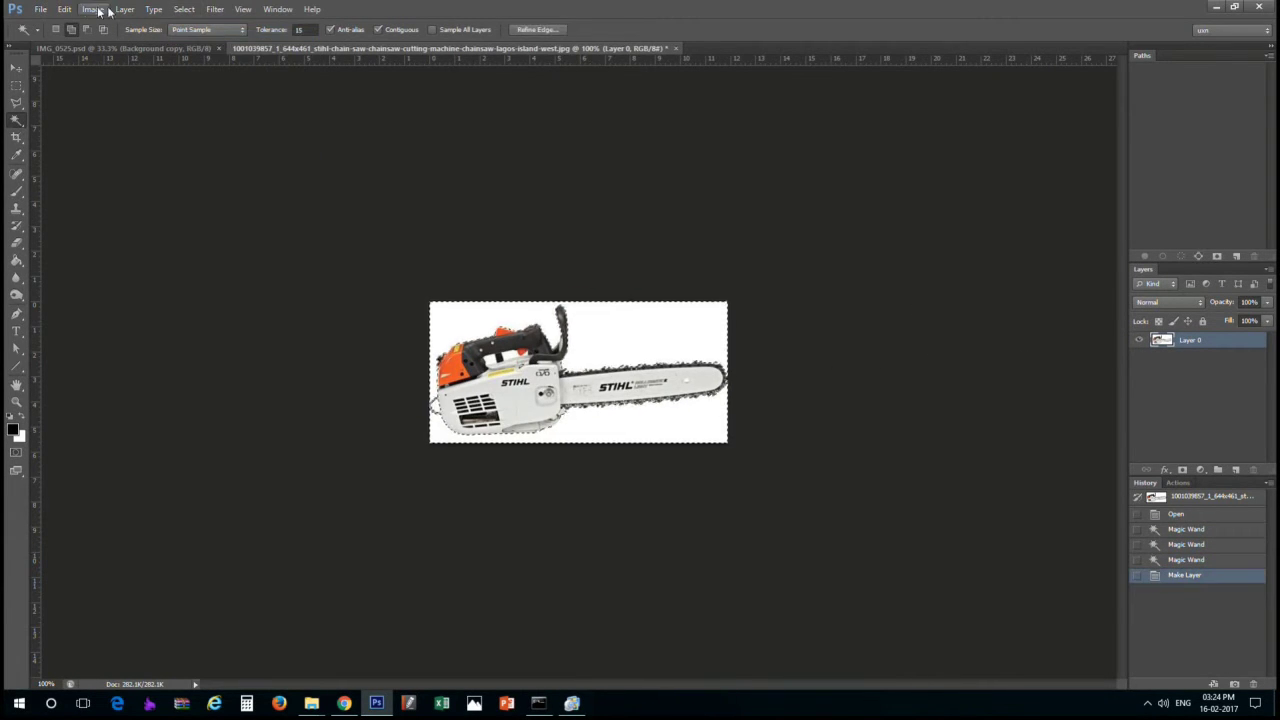
{"action": "left_click", "coordinate": [124, 9]}
{"action": "key", "text": "Escape"}
{"action": "key", "text": "ctrl+d"}
{"action": "left_click", "coordinate": [1232, 576]}
{"action": "key", "text": "Delete"}
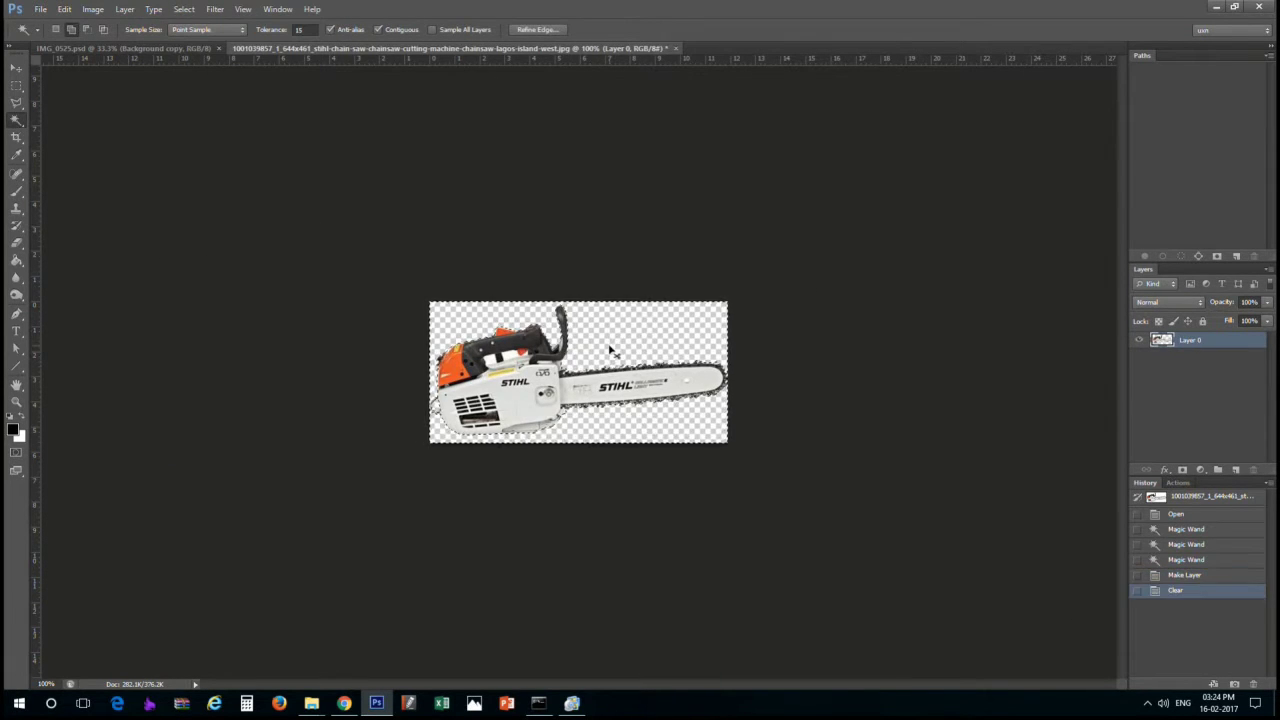
{"action": "key", "text": "ctrl+d"}
Move the chainsaw layer into IMG_0525, then scale and rotate it upright into the man's hand
{"action": "key", "text": "v"}
{"action": "mouse_move", "coordinate": [608, 349]}
{"action": "left_mouse_down"}
{"action": "mouse_move", "coordinate": [396, 364]}
{"action": "mouse_move", "coordinate": [382, 383]}
{"action": "left_mouse_up"}
{"action": "key", "text": "ctrl+t"}
{"action": "key", "text": "Return"}
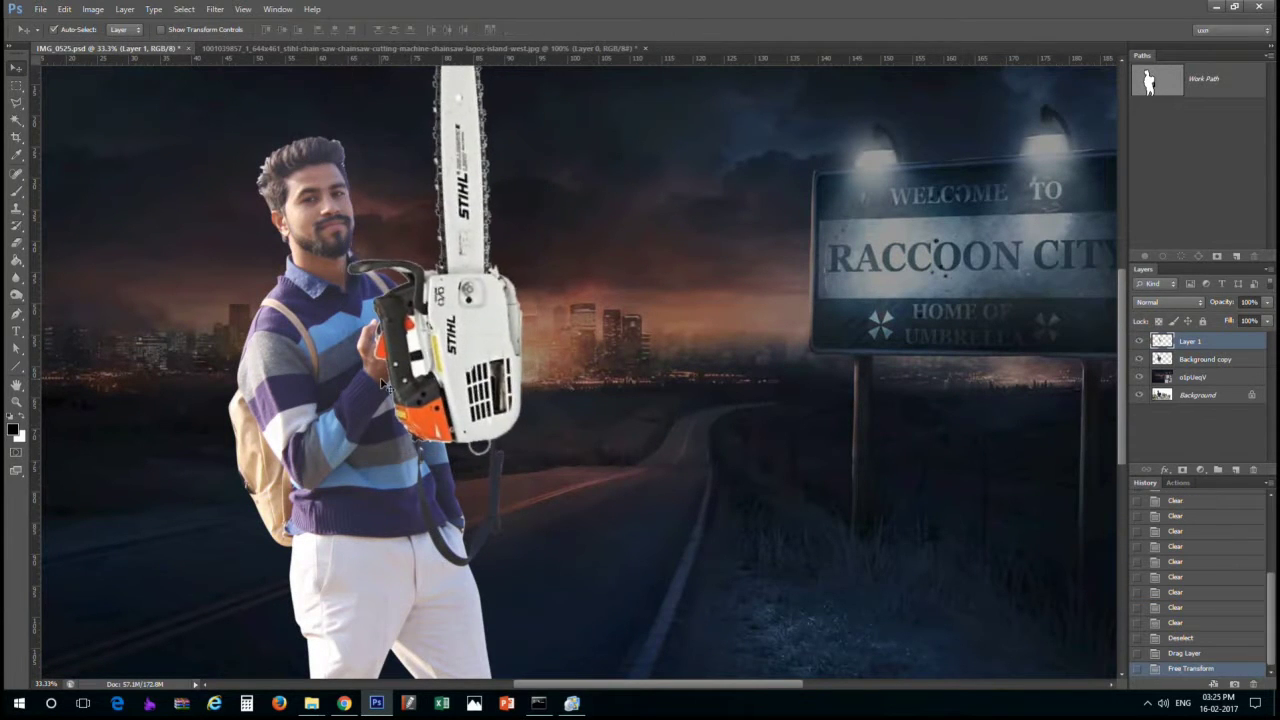
{"action": "key", "text": "ctrl+minus"}
{"action": "key", "text": "ctrl+t"}
{"action": "mouse_move", "coordinate": [558, 438]}
{"action": "left_mouse_down"}
{"action": "mouse_move", "coordinate": [530, 412]}
{"action": "mouse_move", "coordinate": [538, 297]}
{"action": "mouse_move", "coordinate": [505, 336]}
{"action": "left_mouse_up"}
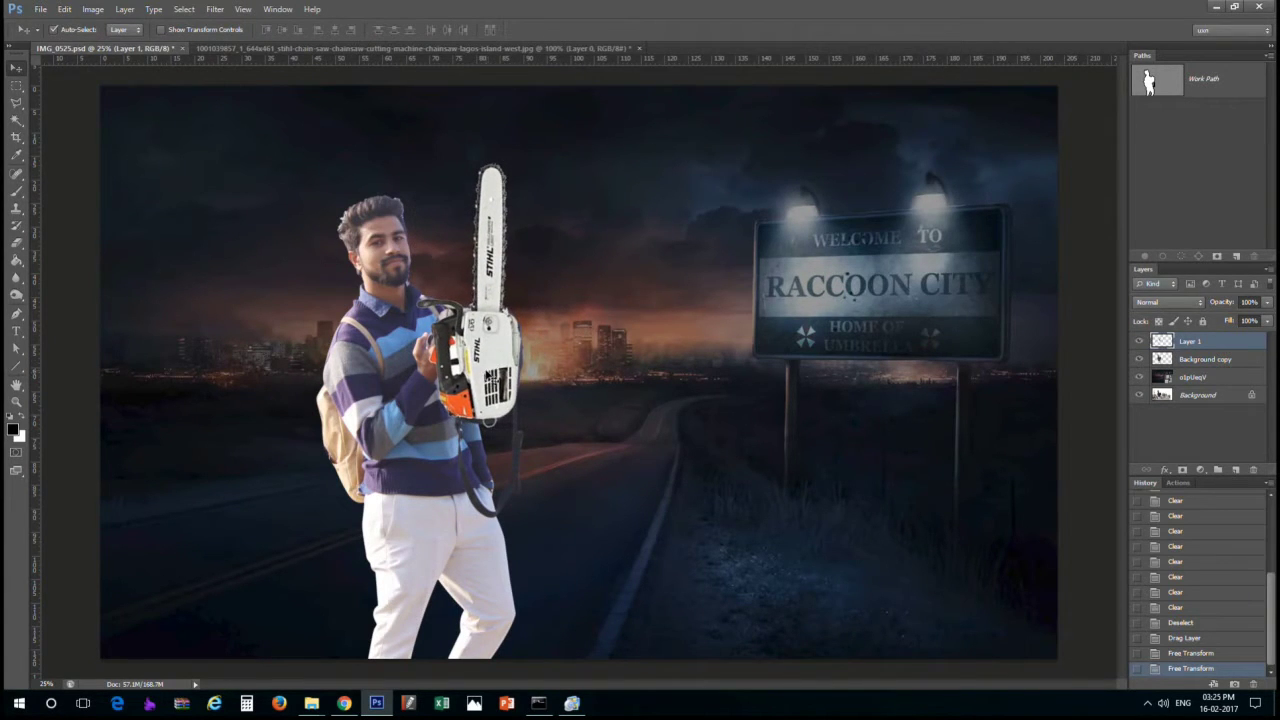
{"action": "left_click_drag", "start_coordinate": [464, 368], "coordinate": [467, 369]}
Erase the chainsaw parts overlapping the man's hand and a stray bit nearby
{"action": "key", "text": "e"}
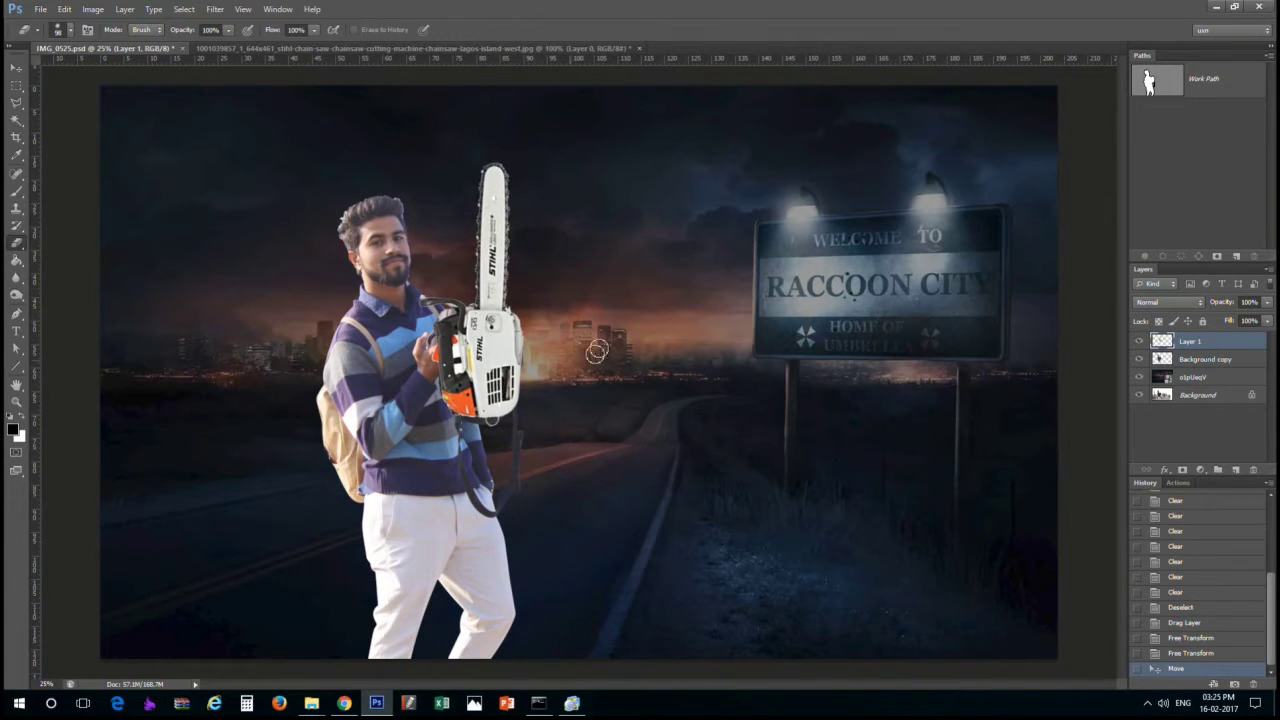
{"action": "key", "text": "s"}
{"action": "key", "text": "e"}
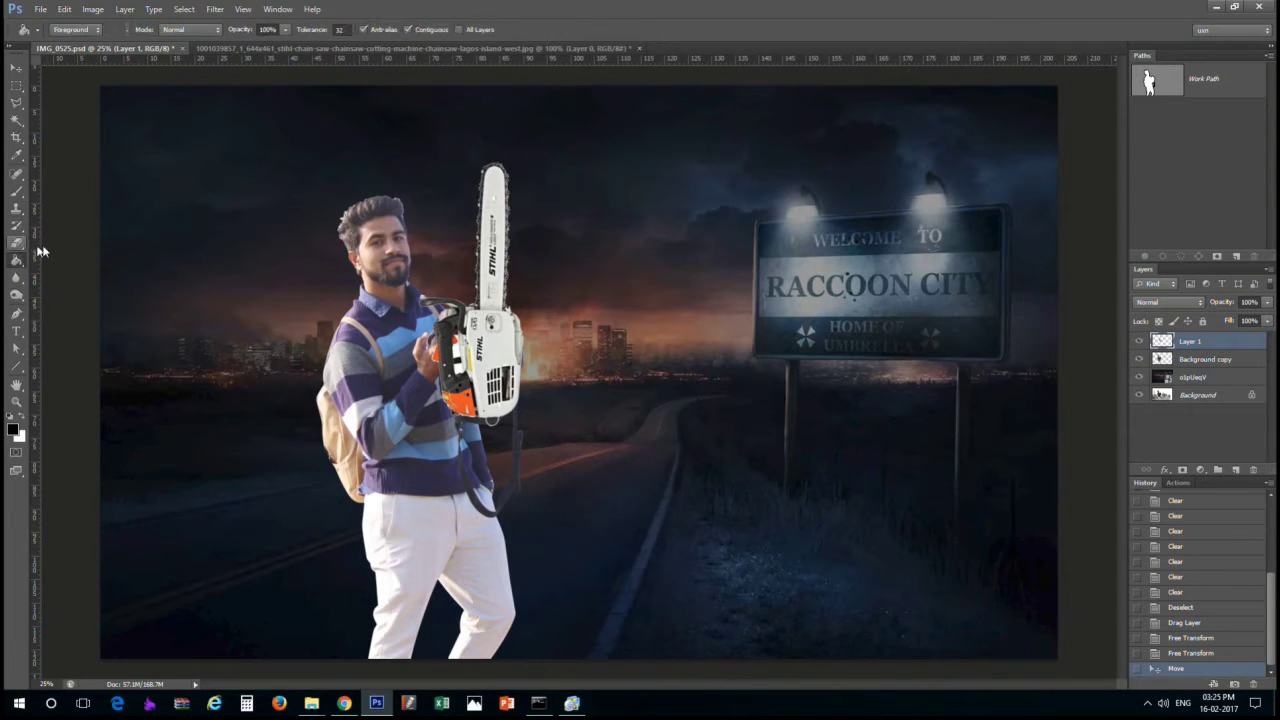
{"action": "right_click", "coordinate": [286, 234]}
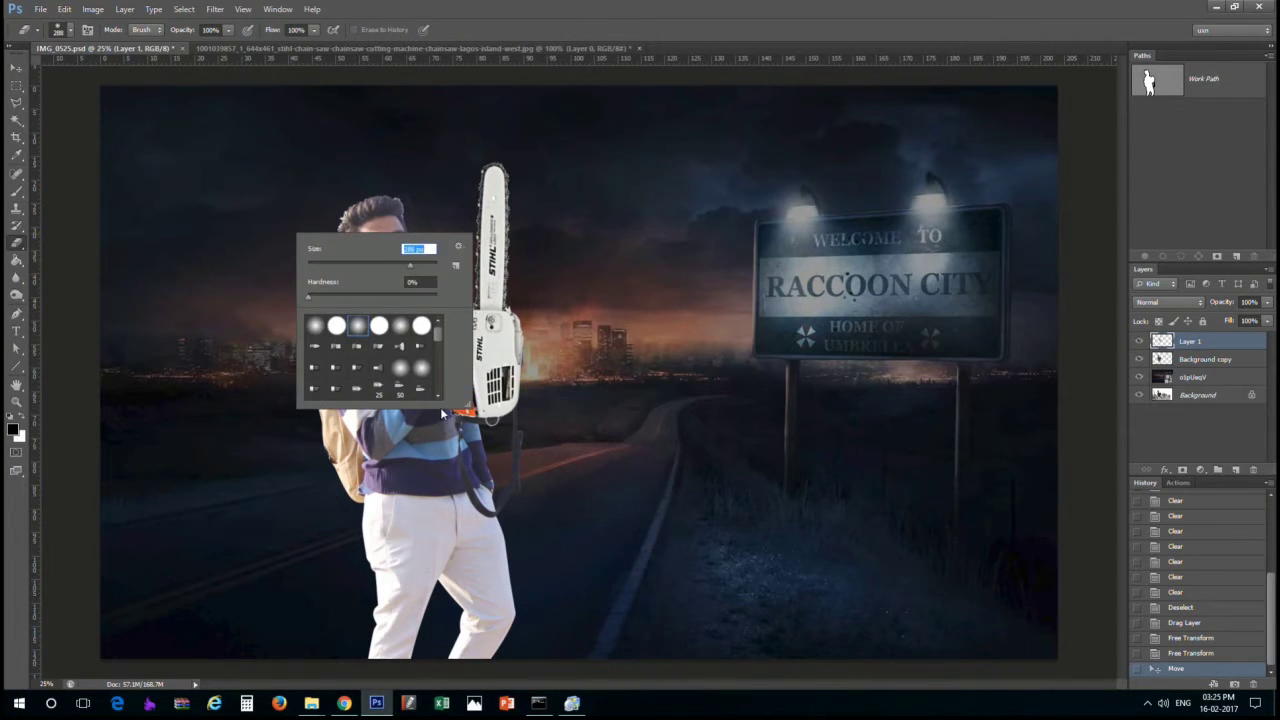
{"action": "left_click_drag", "start_coordinate": [441, 411], "coordinate": [456, 325]}
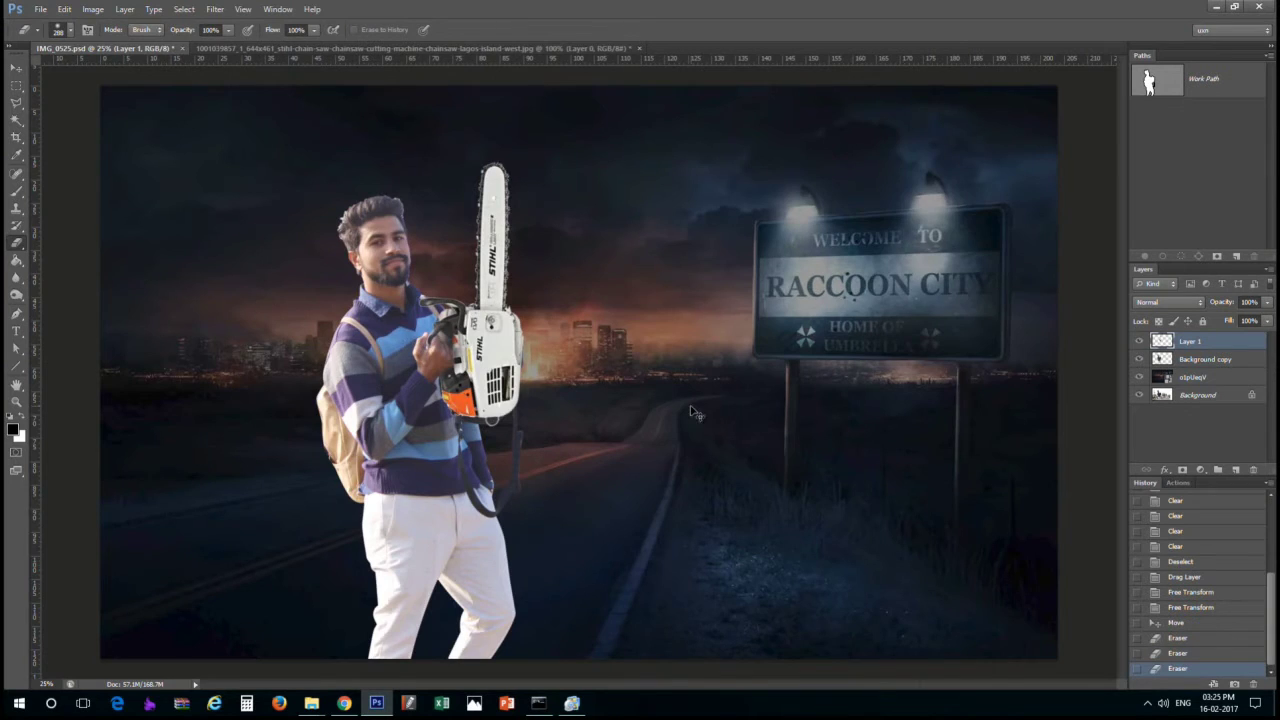
{"action": "scroll", "coordinate": [690, 410], "scroll_direction": "up", "scroll_amount": 3}
{"action": "scroll", "coordinate": [650, 340], "scroll_direction": "down", "scroll_amount": 3}
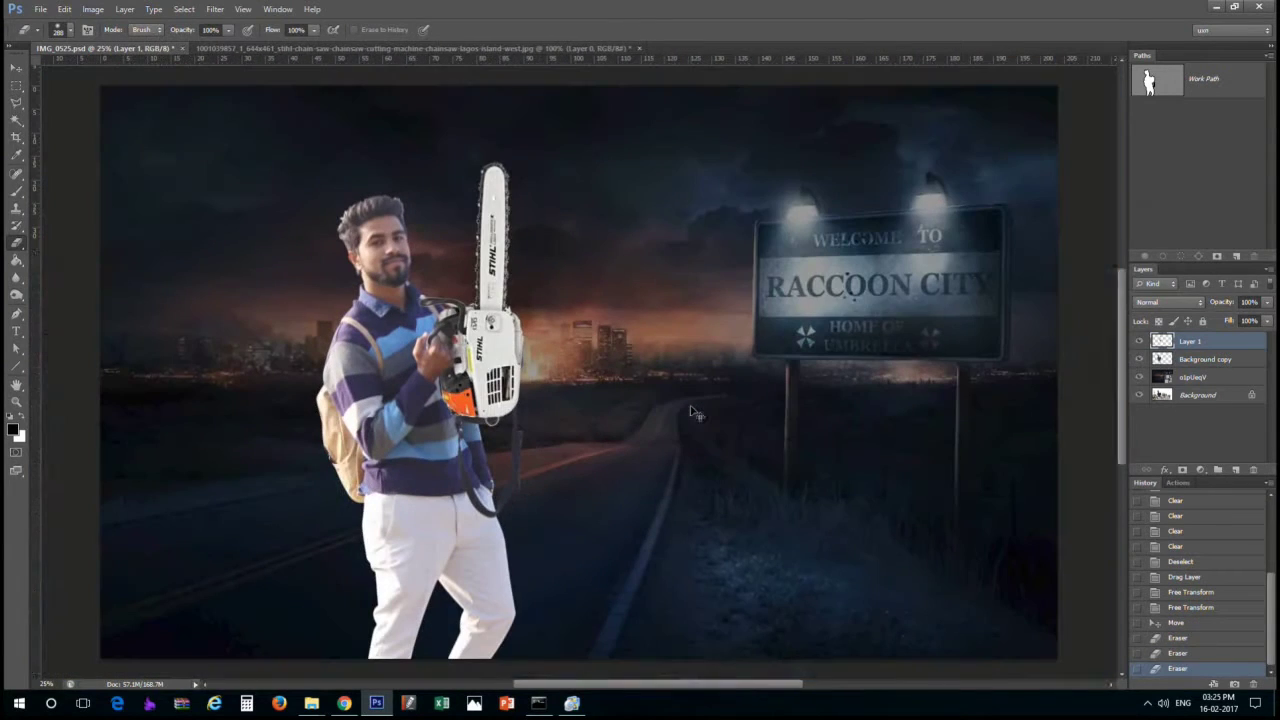
{"action": "left_click", "coordinate": [537, 290]}
Clear a feathered inverse fringe around the chainsaw outline, deselect, and save
{"action": "left_click", "coordinate": [1162, 341], "text": "ctrl"}
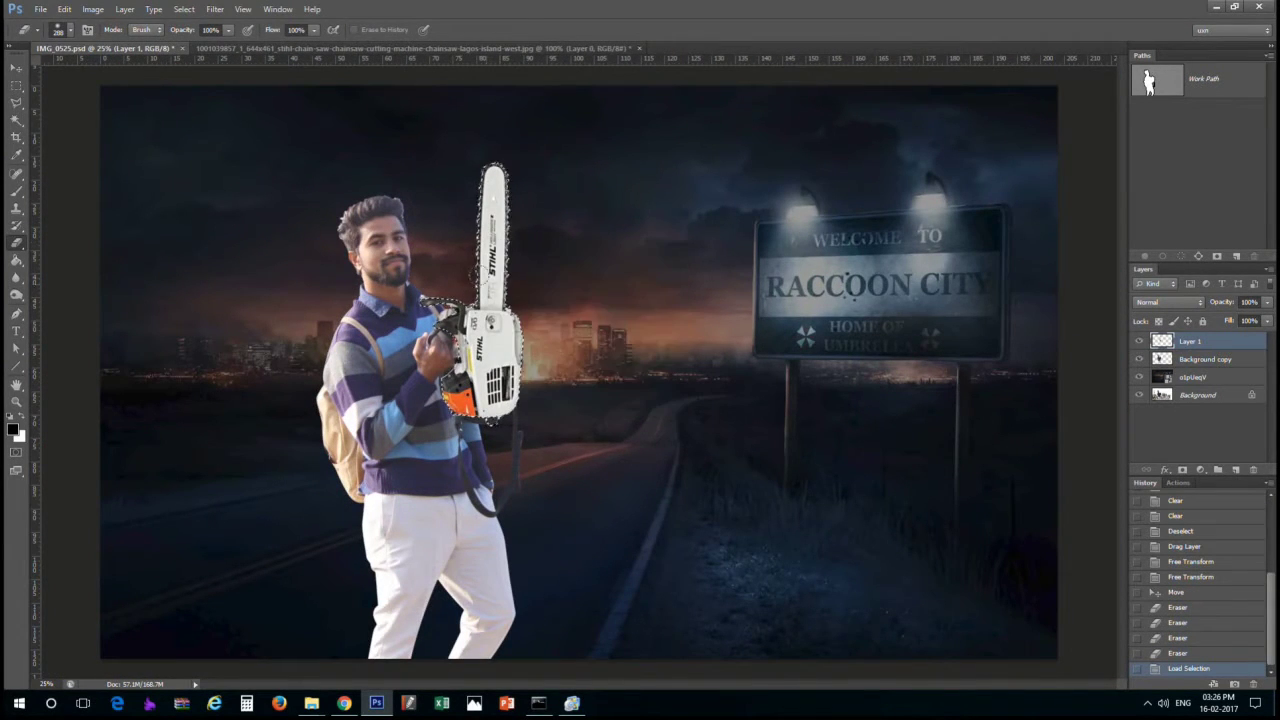
{"action": "key", "text": "m"}
{"action": "right_click", "coordinate": [506, 243]}
{"action": "left_click", "coordinate": [540, 266]}
{"action": "key", "text": "Delete"}
{"action": "key", "text": "Delete"}
{"action": "key", "text": "Delete"}
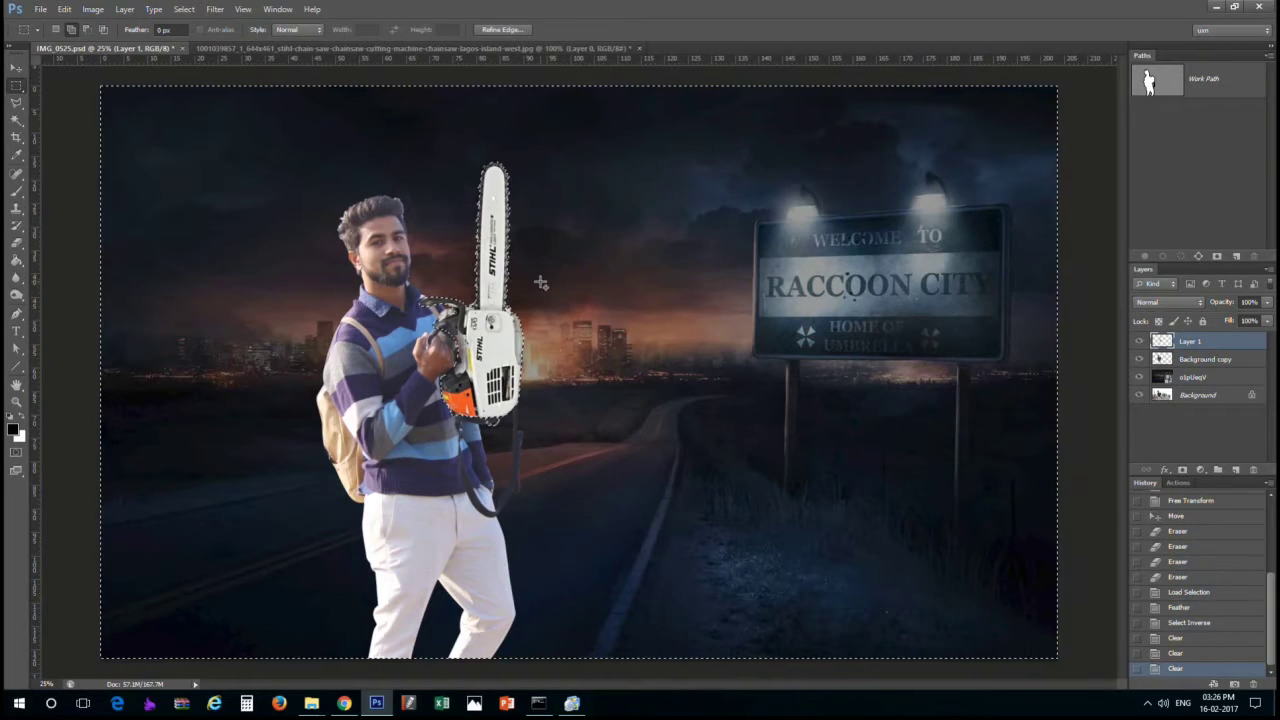
{"action": "key", "text": "Delete"}
{"action": "key", "text": "ctrl+d"}
{"action": "key", "text": "ctrl+plus"}
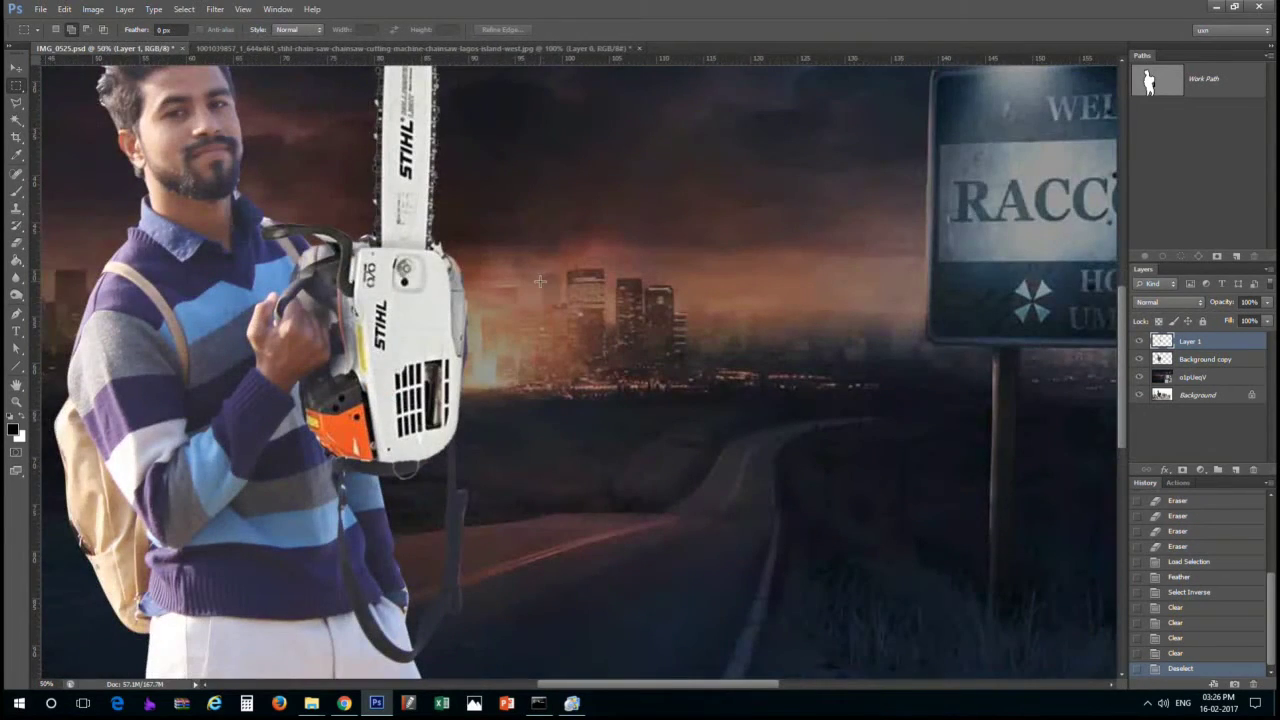
{"action": "key", "text": "ctrl+minus"}
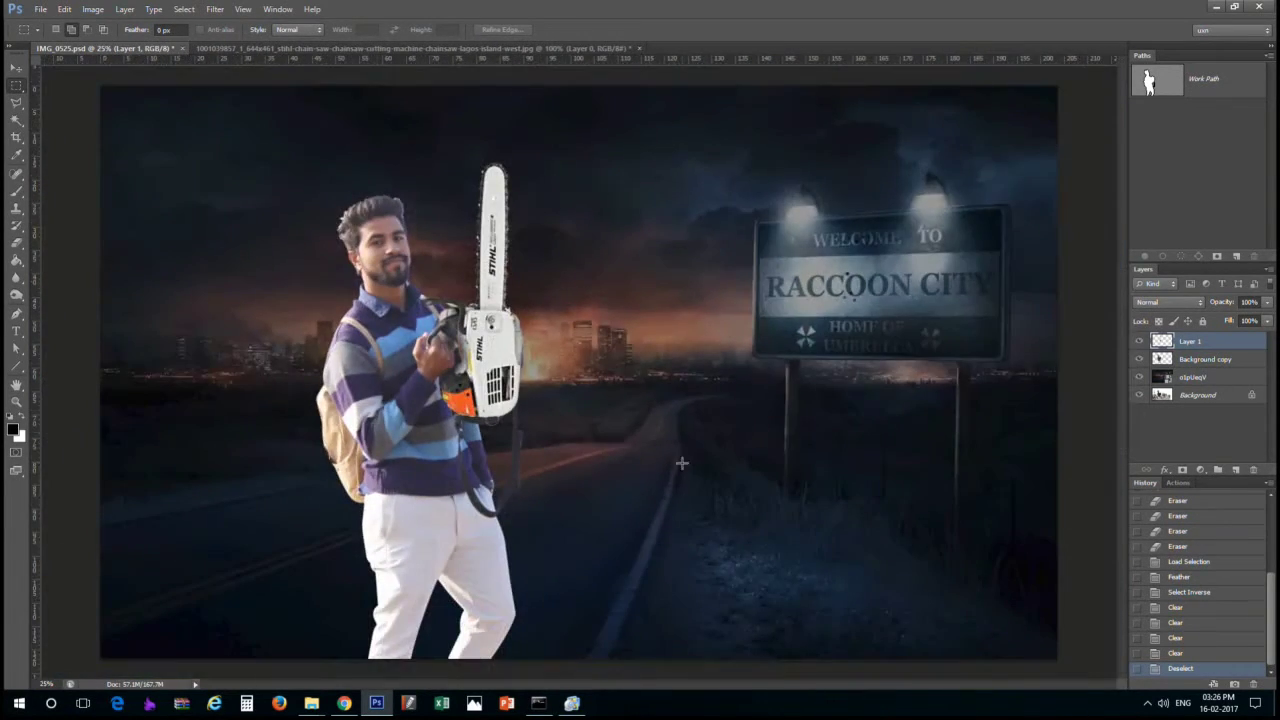
{"action": "key", "text": "ctrl+s"}
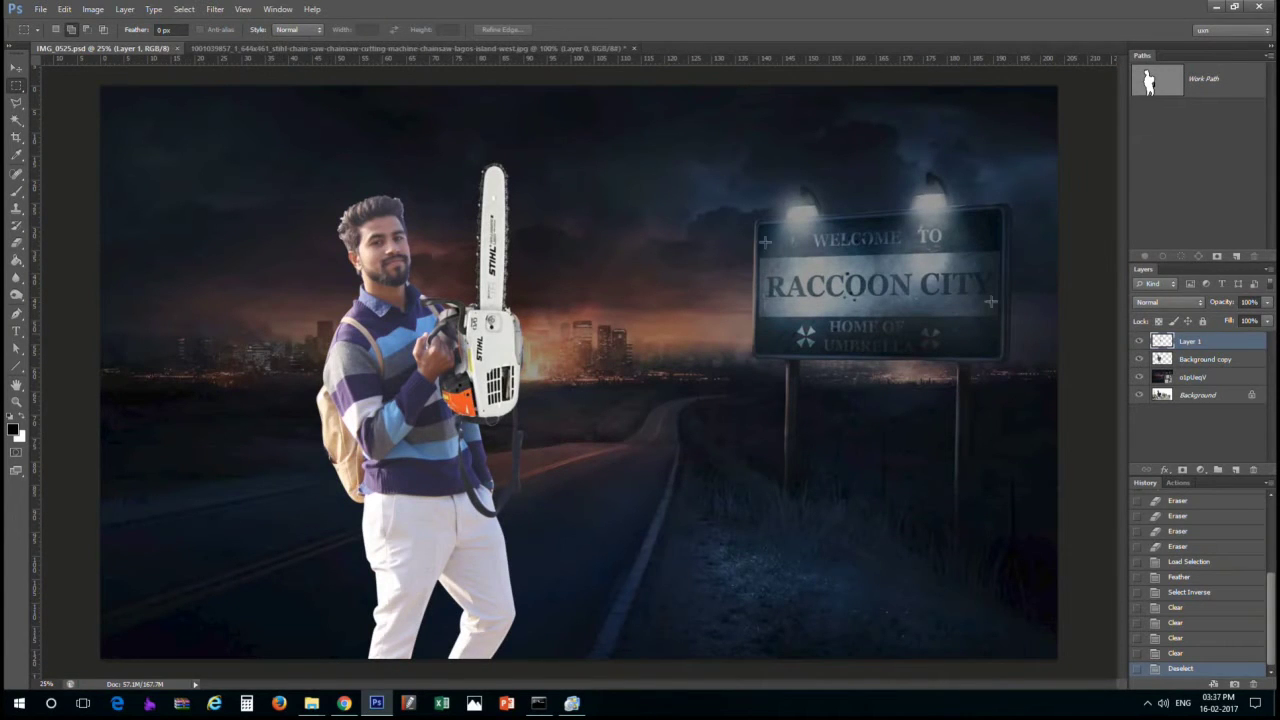
Magic Wand-select the skin of the man's face on the Background copy layer
{"action": "key", "text": "w"}
{"action": "left_click", "coordinate": [380, 233]}
{"action": "left_click", "coordinate": [380, 240]}
{"action": "left_click", "coordinate": [1200, 359]}
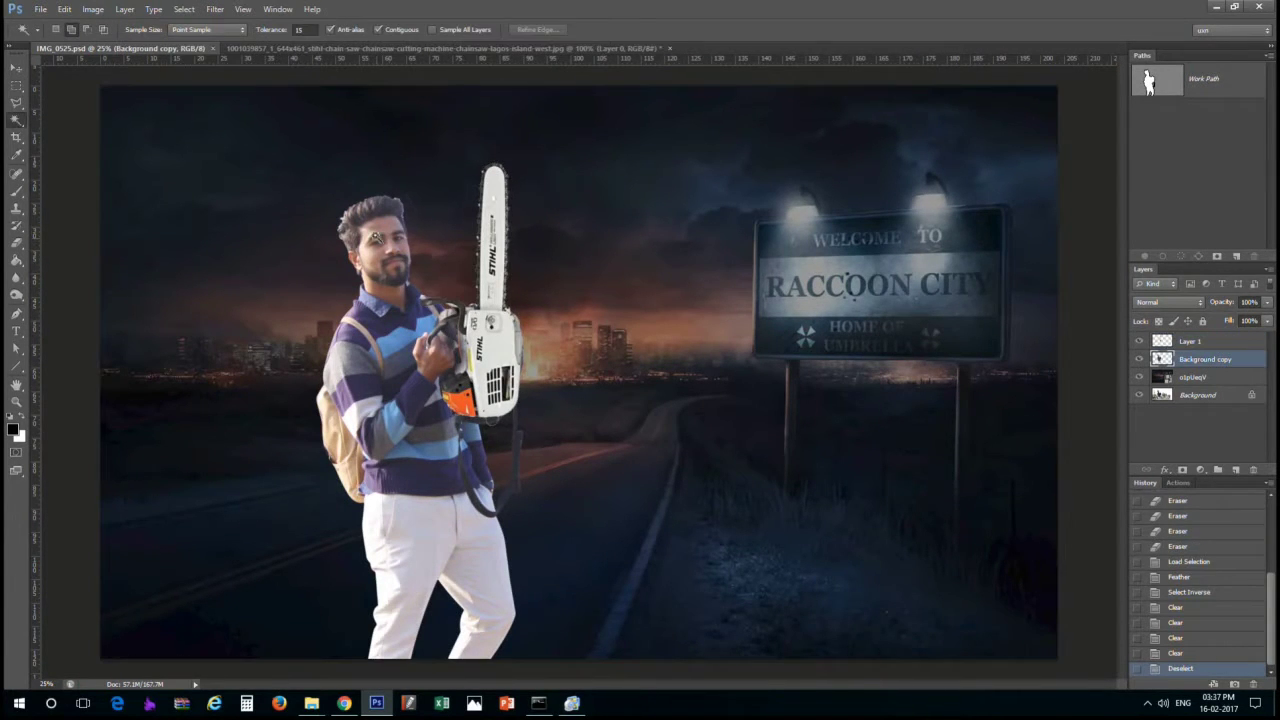
{"action": "left_click", "coordinate": [385, 265]}
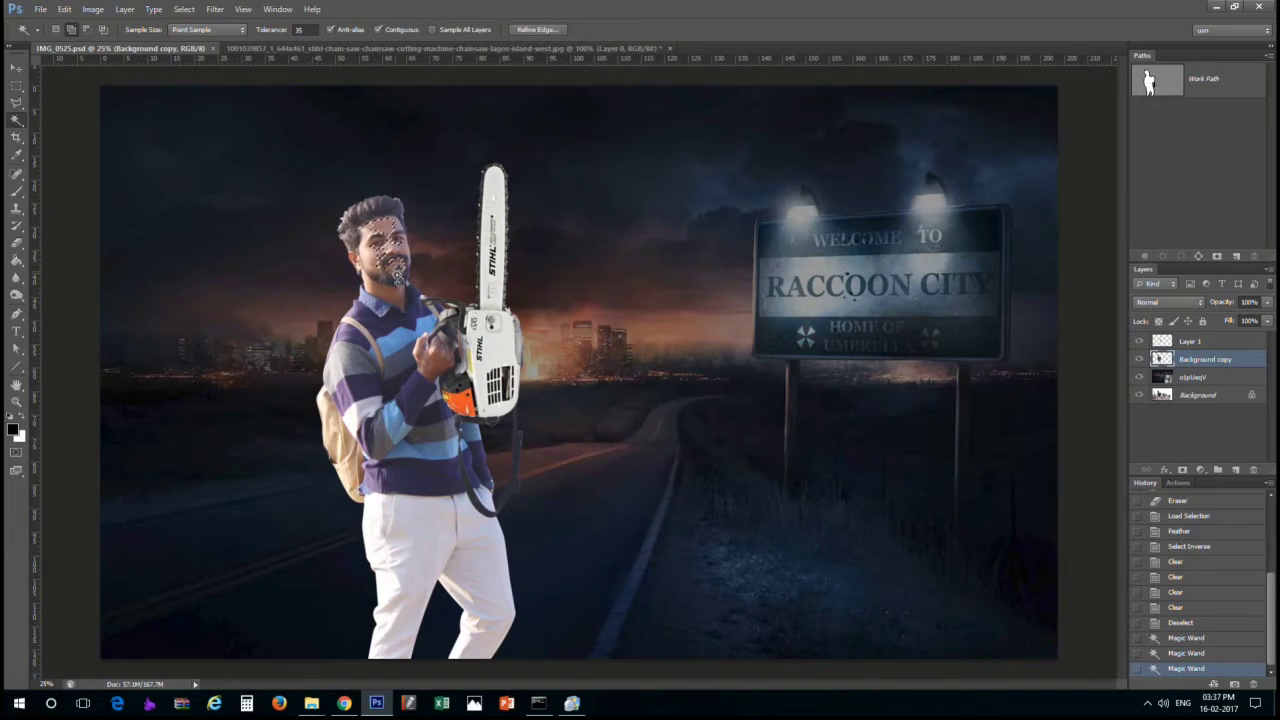
{"action": "left_click", "coordinate": [378, 240]}
{"action": "left_click", "coordinate": [398, 276]}
{"action": "left_click", "coordinate": [372, 245]}
{"action": "left_click", "coordinate": [392, 298]}
{"action": "left_click", "coordinate": [398, 258]}
Feather the face selection and brighten the face with Curves
{"action": "right_click", "coordinate": [366, 232]}
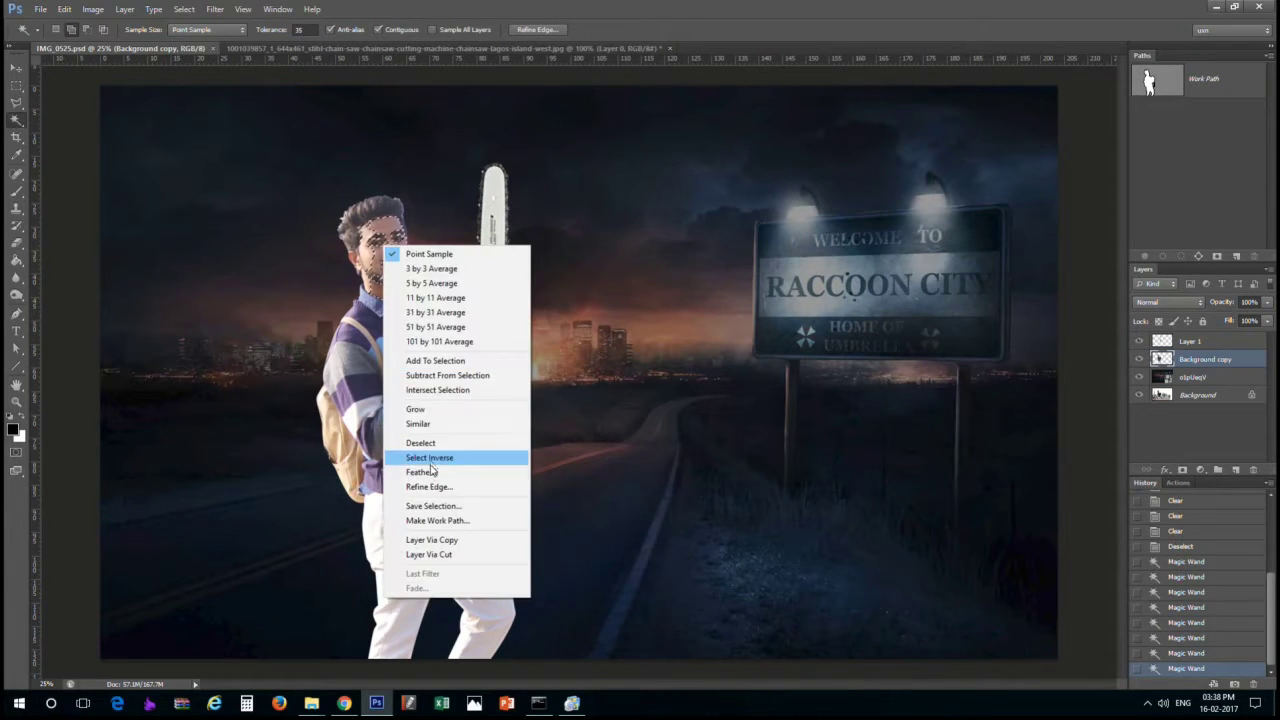
{"action": "left_click", "coordinate": [438, 473]}
{"action": "key", "text": "Return"}
{"action": "key", "text": "ctrl+m"}
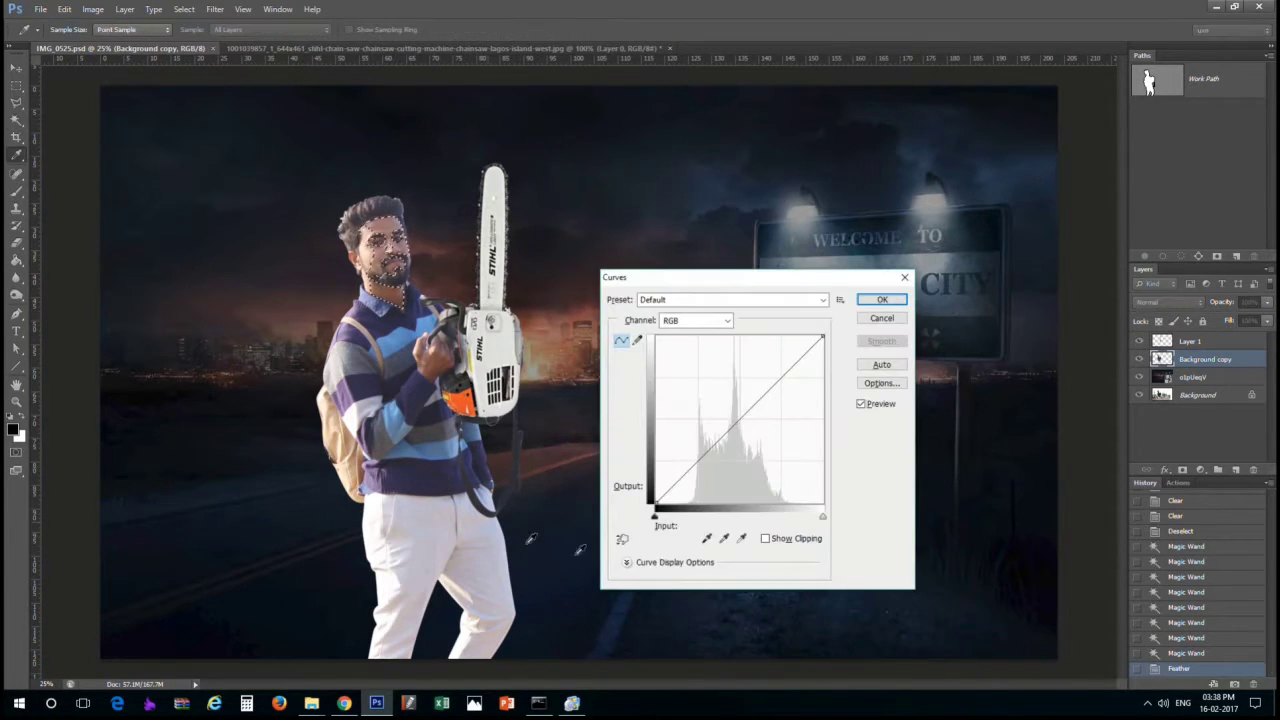
{"action": "left_click_drag", "start_coordinate": [740, 420], "coordinate": [725, 385]}
{"action": "left_click", "coordinate": [866, 302]}
{"action": "key", "text": "ctrl+d"}
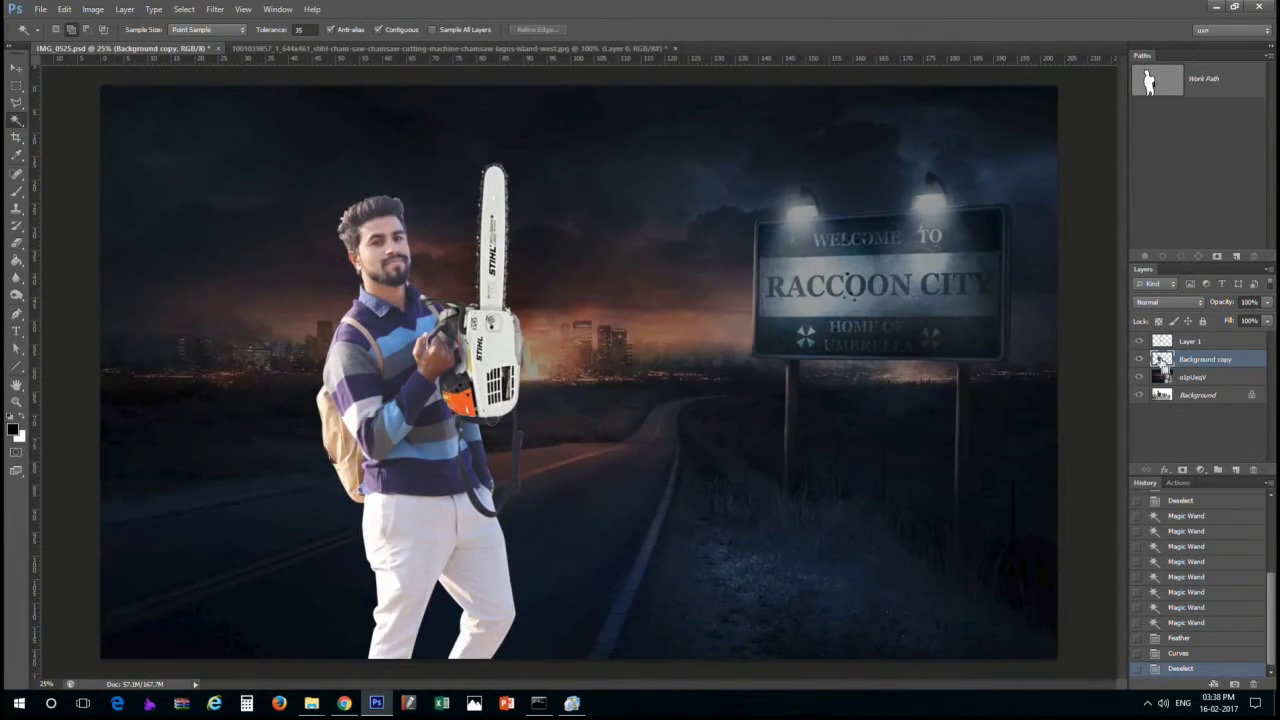
Load the man's outline, feather and invert it, delete the fringe, and deselect
{"action": "right_click", "coordinate": [1163, 368]}
{"action": "left_click", "coordinate": [1110, 397]}
{"action": "key", "text": "m"}
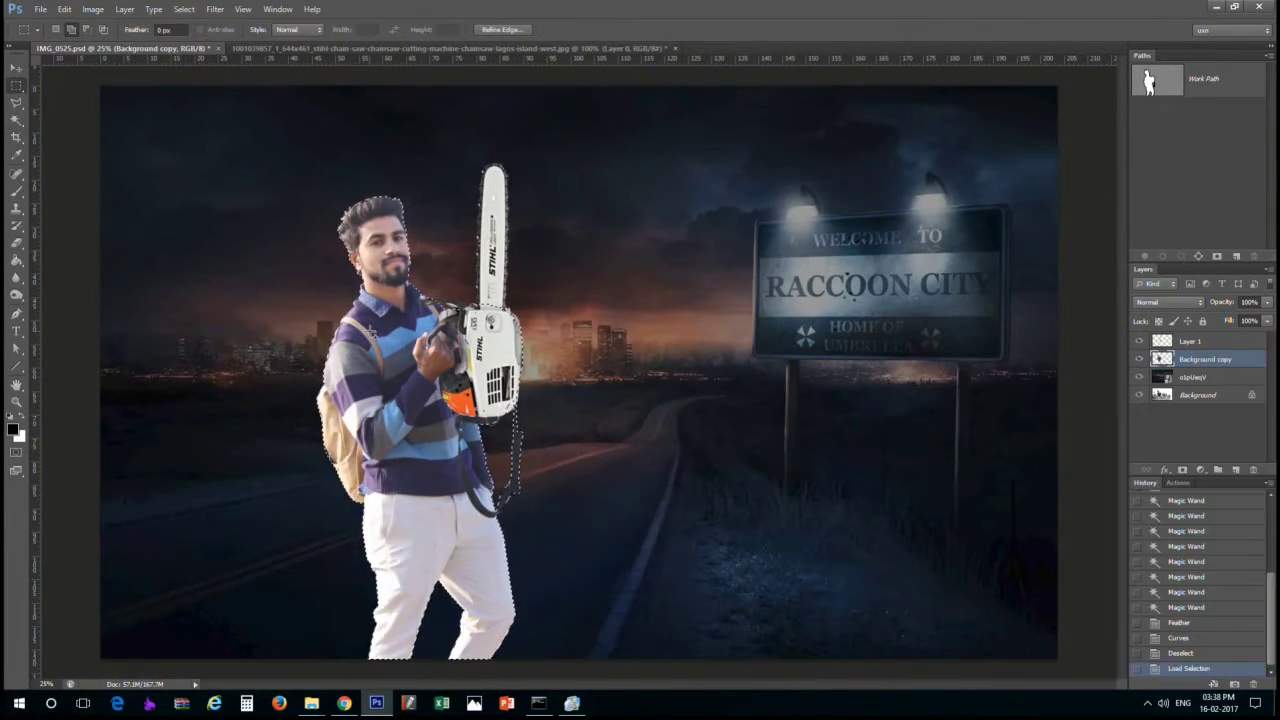
{"action": "right_click", "coordinate": [364, 322]}
{"action": "left_click", "coordinate": [410, 366]}
{"action": "key", "text": "Return"}
{"action": "key", "text": "ctrl+shift+i"}
{"action": "key", "text": "Delete"}
{"action": "key", "text": "Delete"}
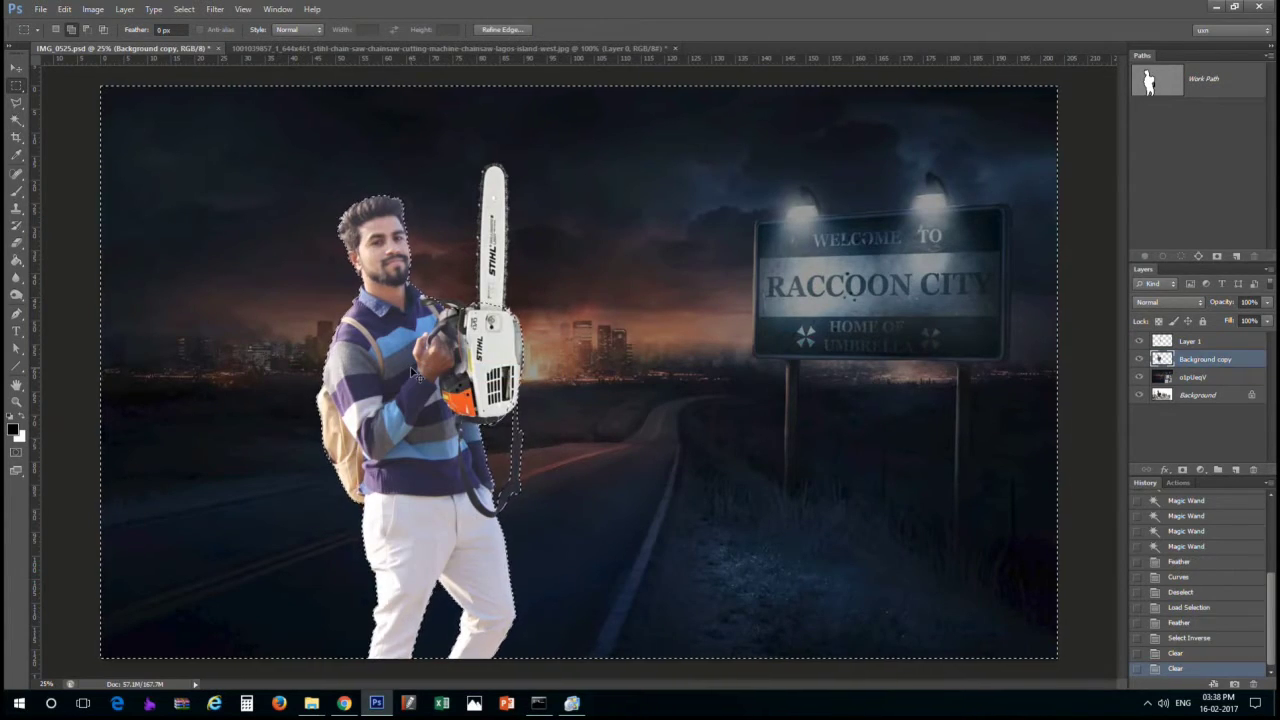
{"action": "key", "text": "ctrl+d"}
{"action": "scroll", "coordinate": [412, 370], "scroll_direction": "up", "scroll_amount": 3}
{"action": "scroll", "coordinate": [478, 265], "scroll_direction": "down", "scroll_amount": 3}
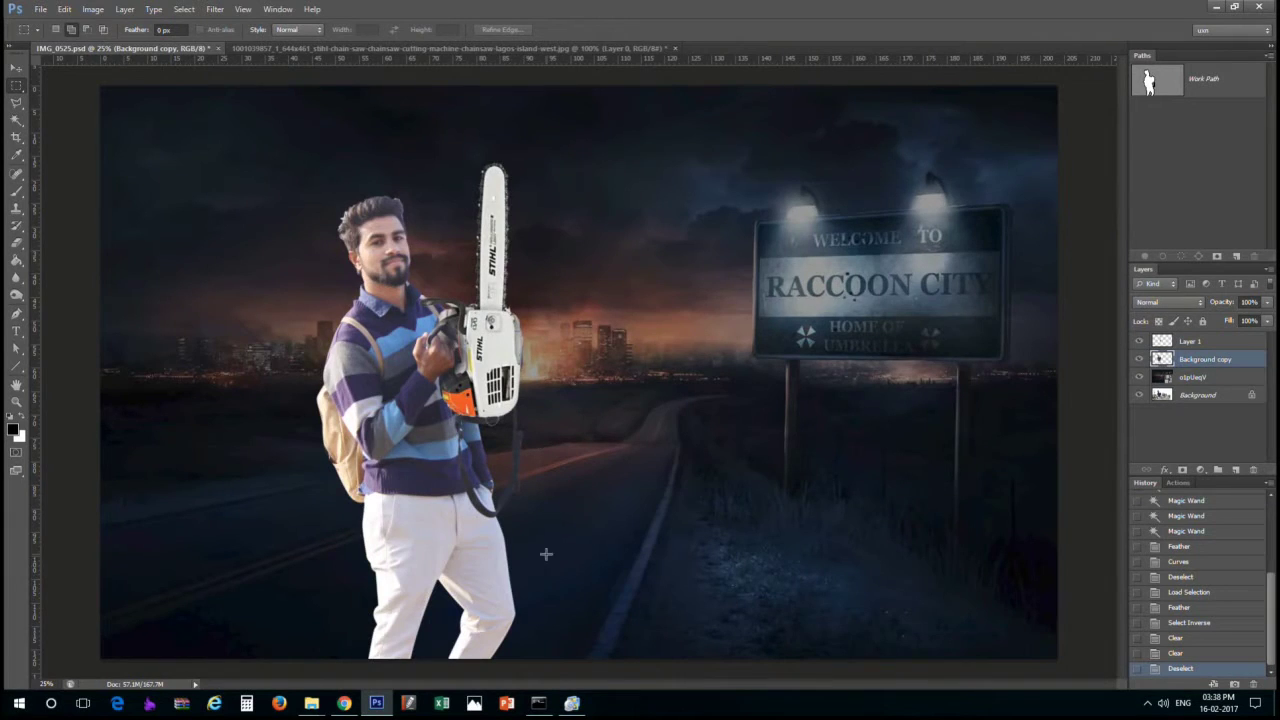
{"action": "scroll", "coordinate": [570, 506], "scroll_direction": "down", "scroll_amount": 1}
Darken the man's lower legs with a feathered elliptical selection and Curves
{"action": "right_click", "coordinate": [16, 86]}
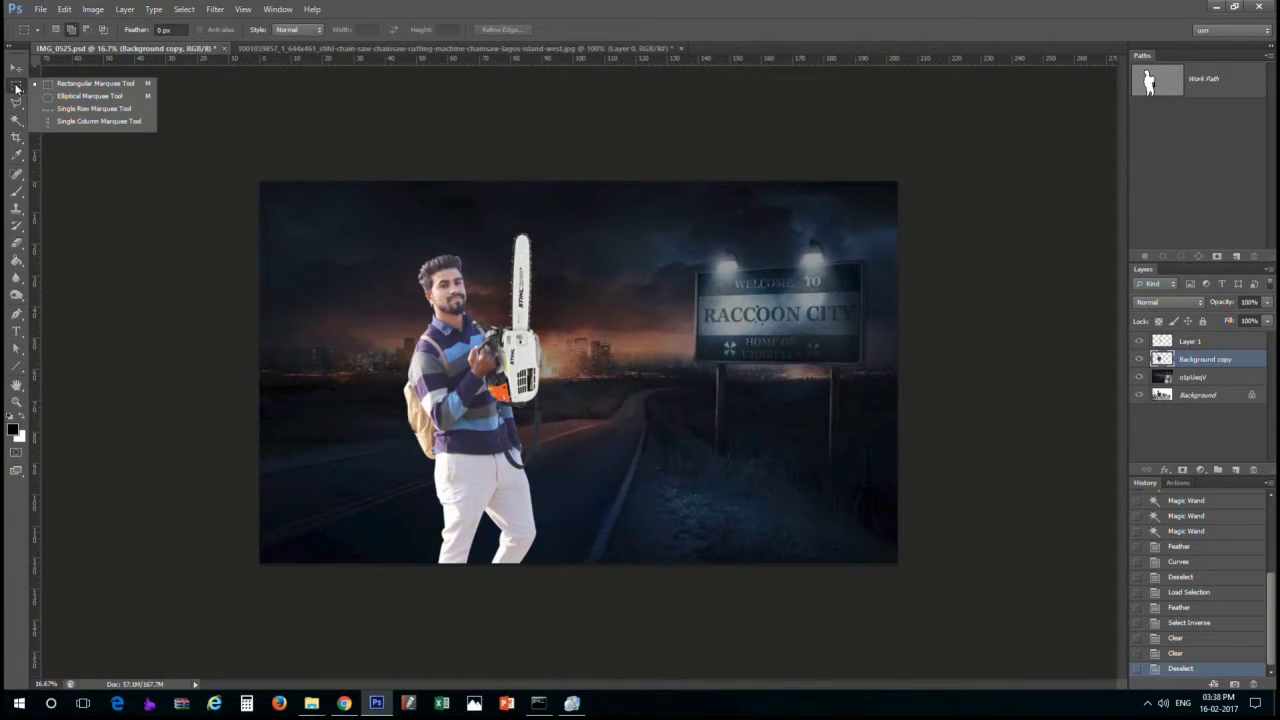
{"action": "left_click", "coordinate": [78, 101]}
{"action": "left_click_drag", "start_coordinate": [372, 442], "coordinate": [580, 632]}
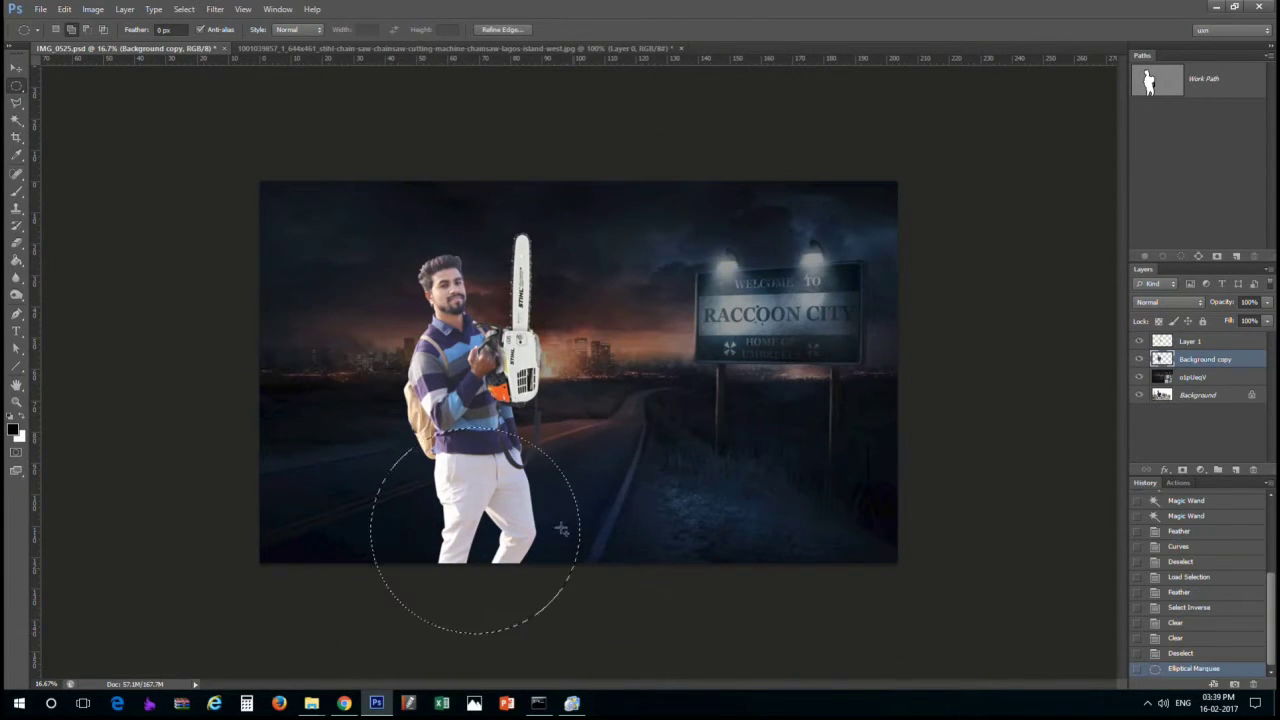
{"action": "right_click", "coordinate": [461, 215]}
{"action": "left_click", "coordinate": [498, 252]}
{"action": "key", "text": "Return"}
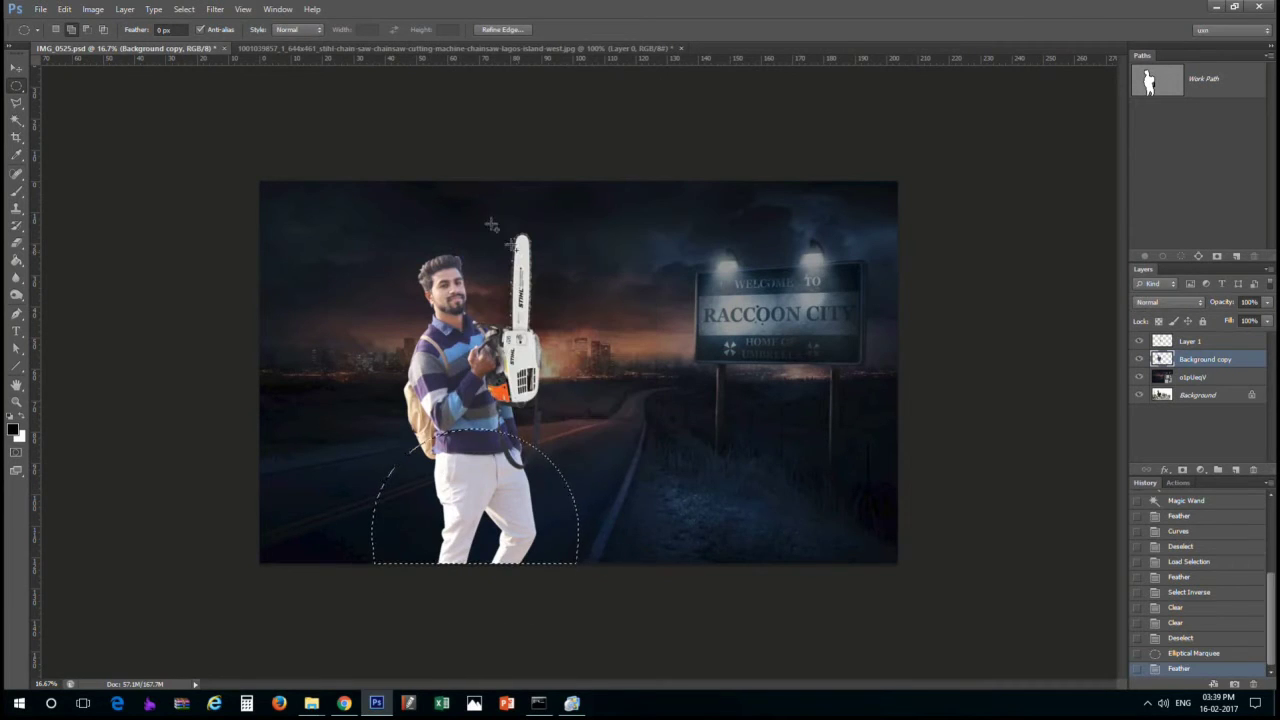
{"action": "key", "text": "ctrl+m"}
{"action": "left_click_drag", "start_coordinate": [765, 392], "coordinate": [767, 449]}
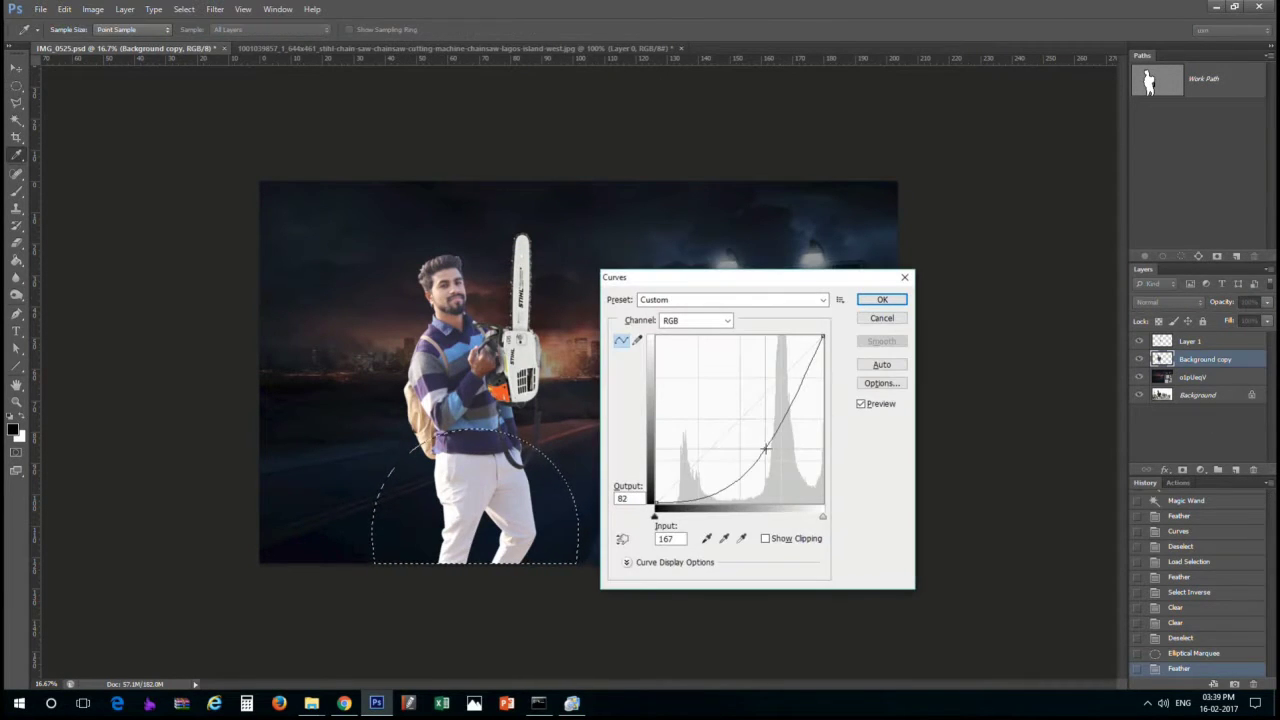
{"action": "left_click", "coordinate": [901, 303]}
{"action": "key", "text": "ctrl+d"}
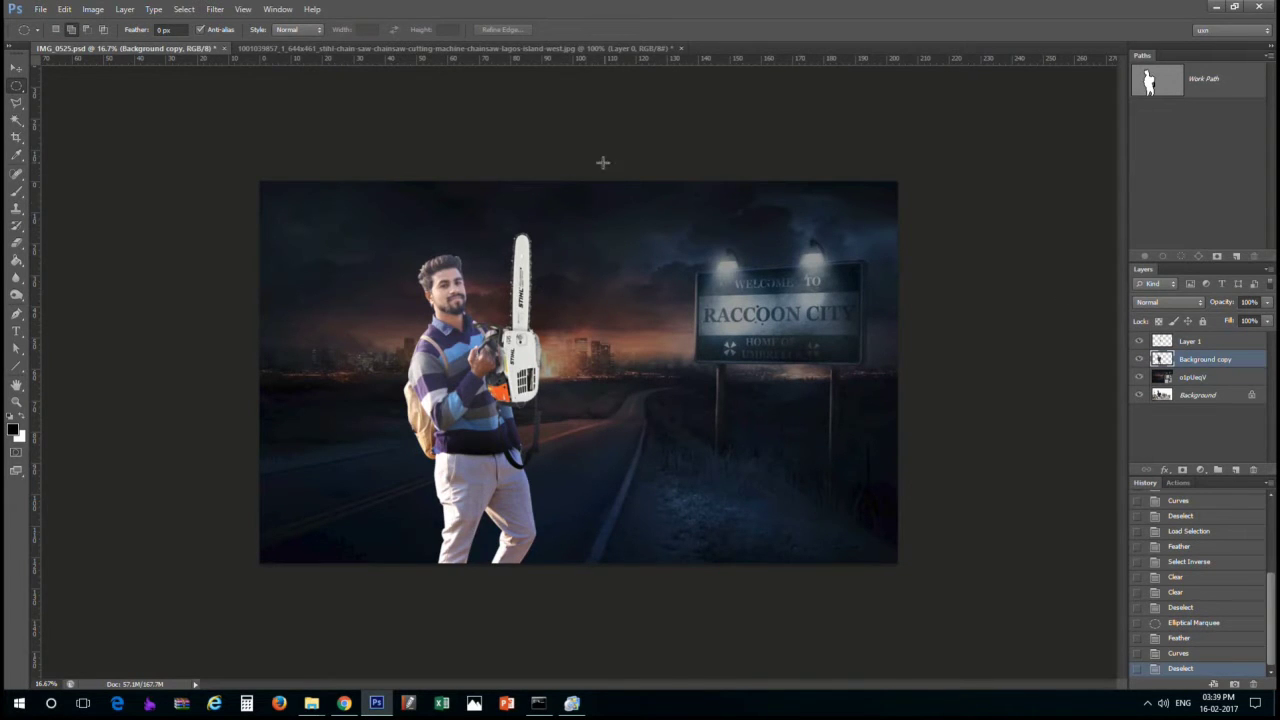
Darken the chainsaw on Layer 1 with a Curves adjustment
{"action": "key", "text": "ctrl+plus"}
{"action": "key", "text": "ctrl+plus"}
{"action": "scroll", "coordinate": [575, 370], "scroll_direction": "up", "scroll_amount": 2}
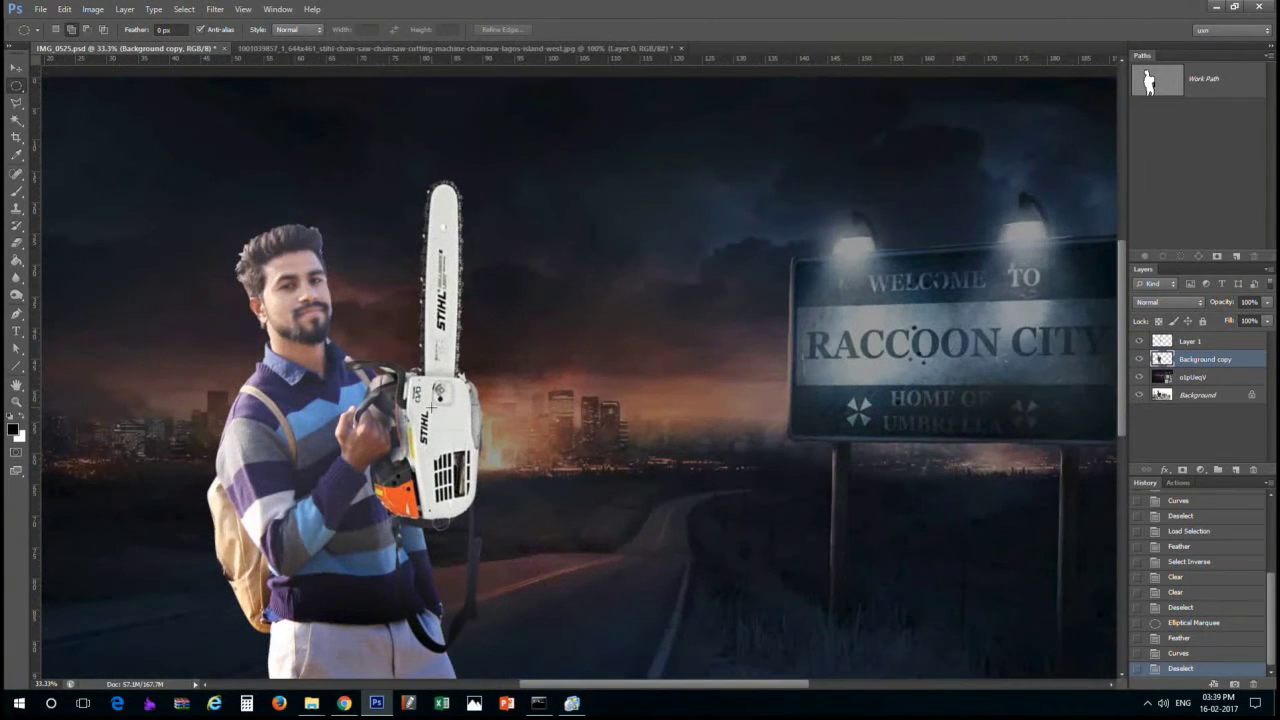
{"action": "key", "text": "v"}
{"action": "left_click", "coordinate": [448, 437]}
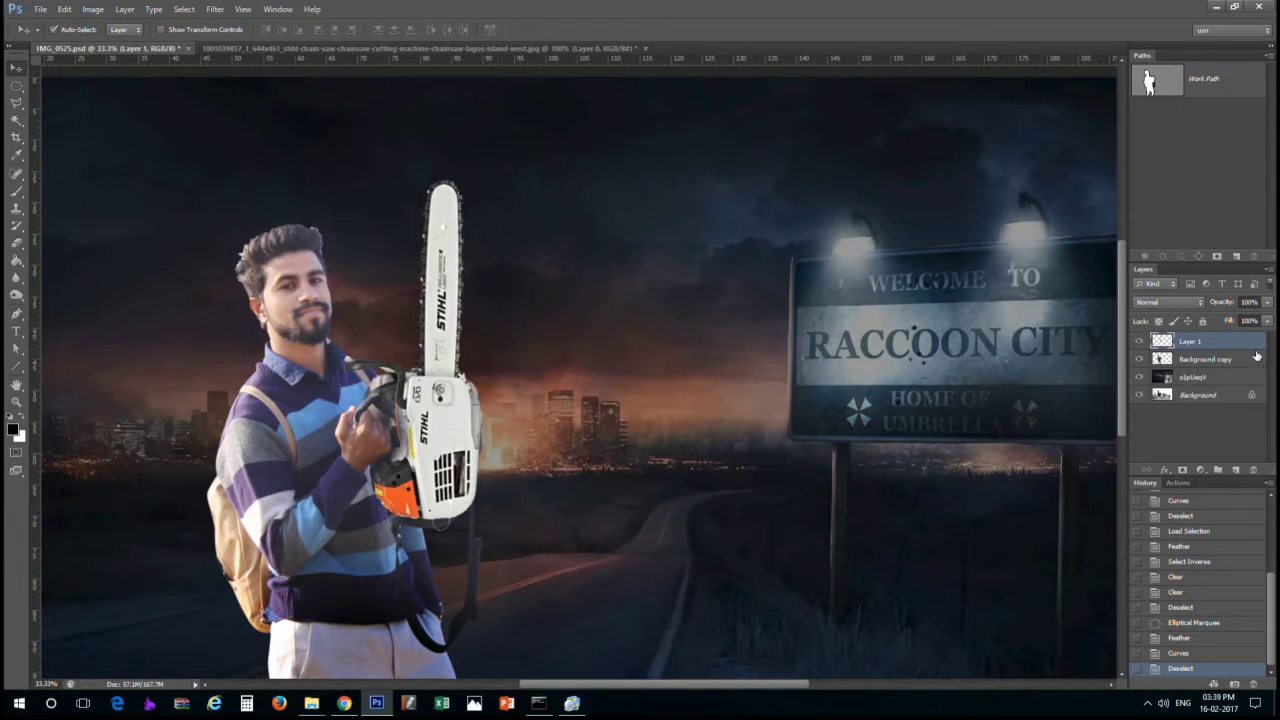
{"action": "key", "text": "ctrl+m"}
{"action": "left_click_drag", "start_coordinate": [752, 406], "coordinate": [752, 436]}
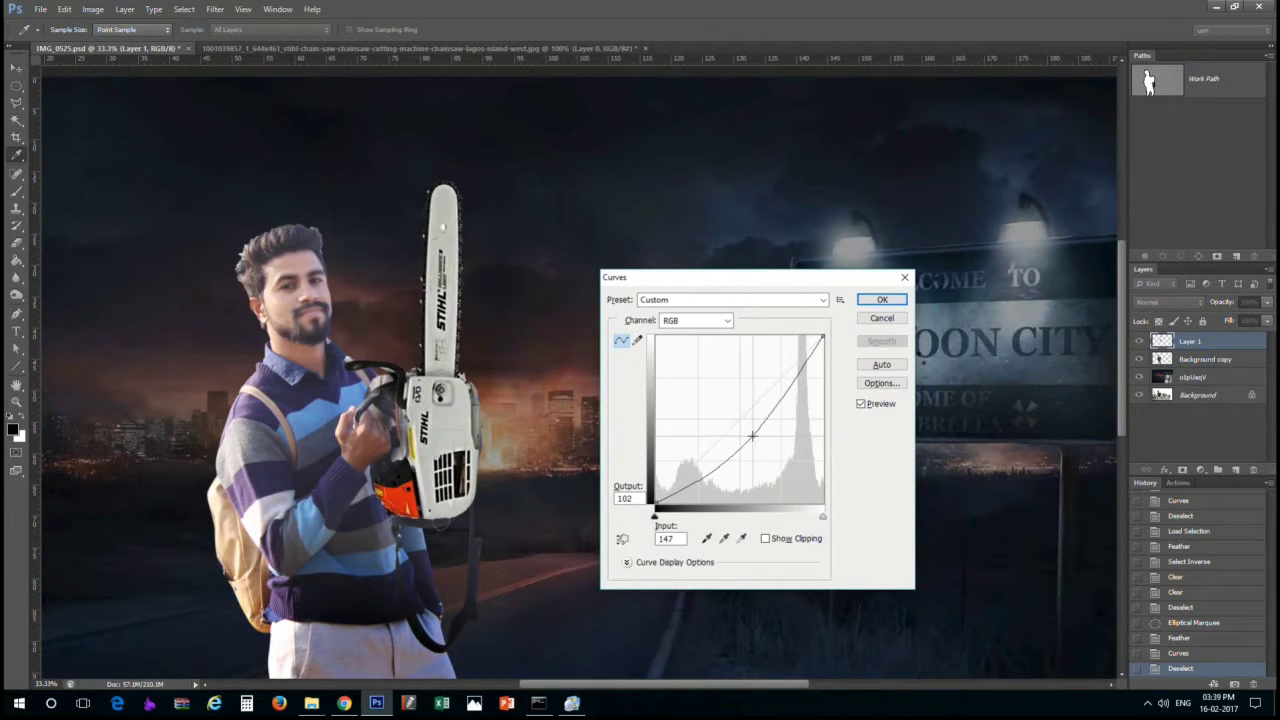
{"action": "left_click", "coordinate": [882, 299]}
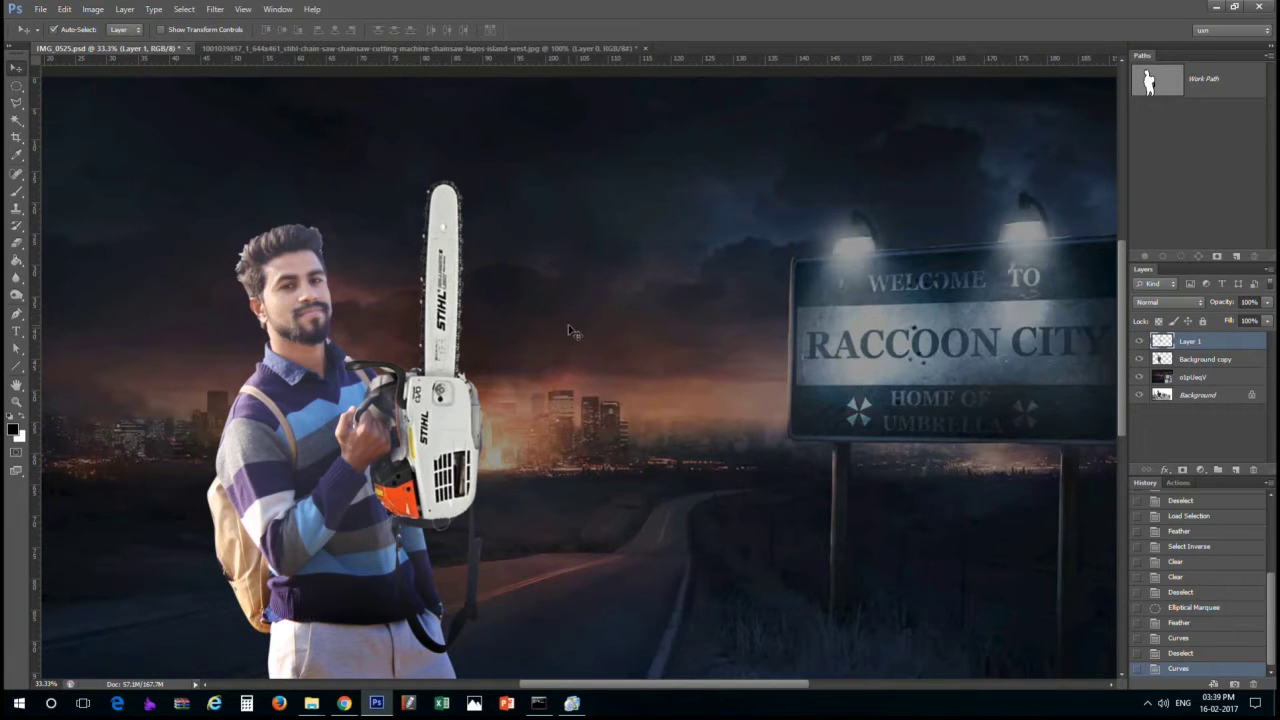
Apply and commit a Warp transform to the chainsaw
{"action": "key", "text": "ctrl+t"}
{"action": "right_click", "coordinate": [400, 436]}
{"action": "left_click", "coordinate": [430, 531]}
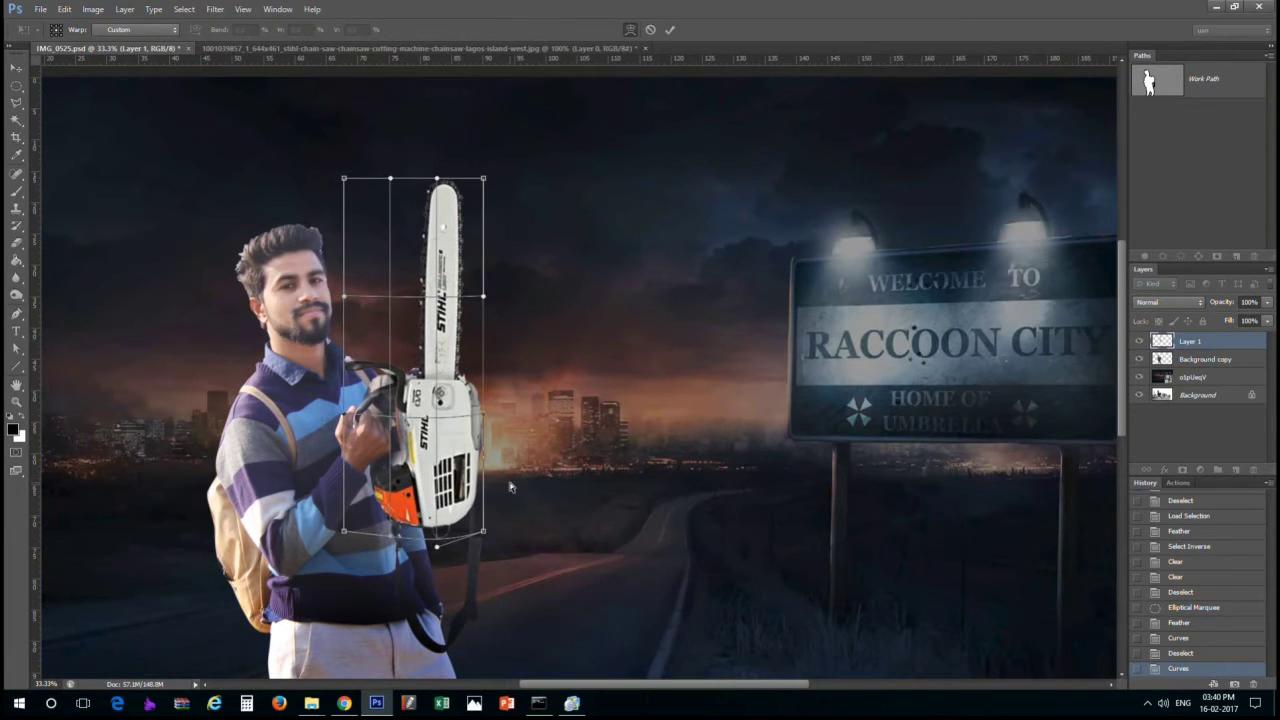
{"action": "key", "text": "Return"}
{"action": "key", "text": "ctrl+minus"}
{"action": "key", "text": "ctrl+plus"}
{"action": "key", "text": "ctrl+minus"}
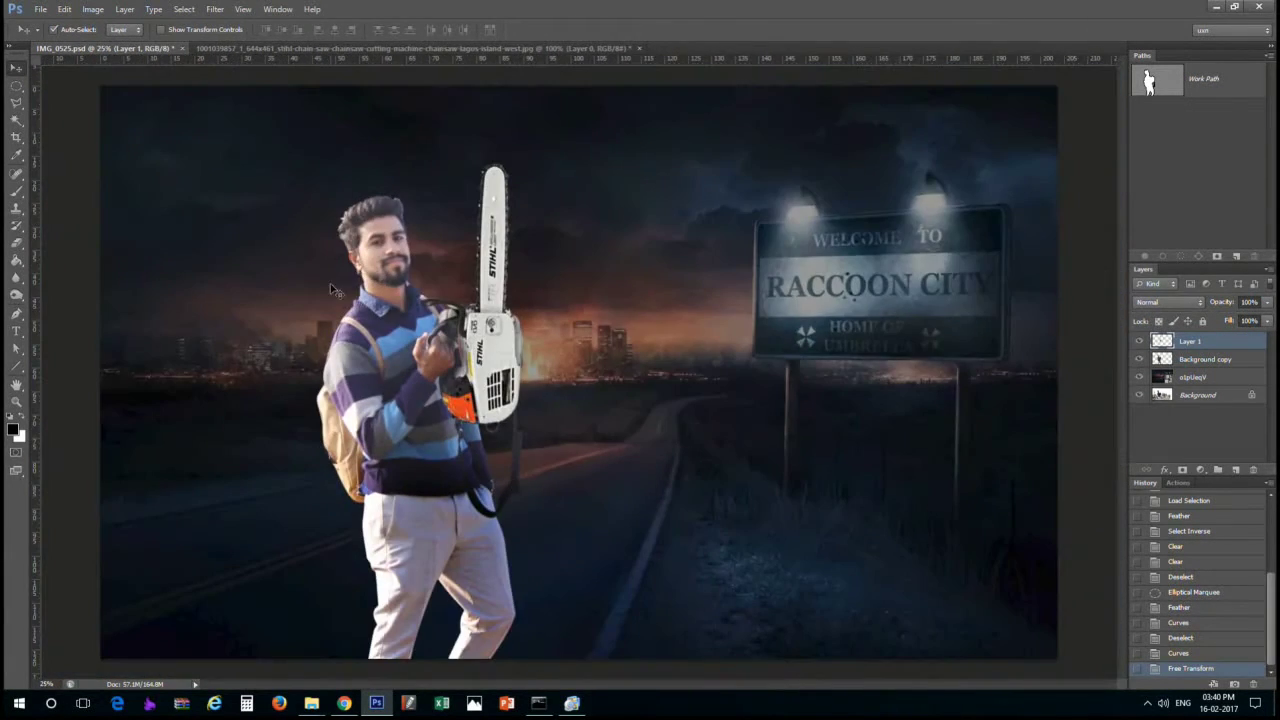
Burn the man's hair edges darker on Background copy with a size 74 brush
{"action": "left_click", "coordinate": [17, 295]}
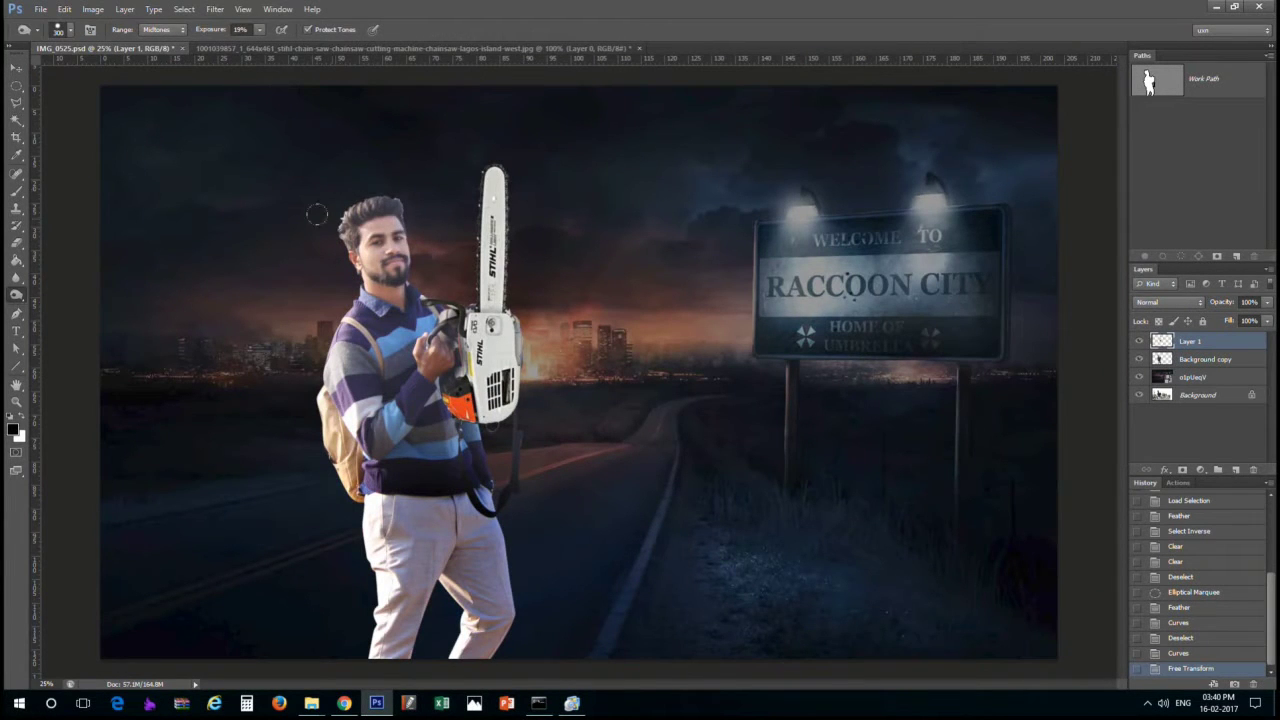
{"action": "right_click", "coordinate": [378, 178]}
{"action": "key", "text": "Return"}
{"action": "left_click", "coordinate": [1205, 359]}
{"action": "mouse_move", "coordinate": [414, 229]}
{"action": "left_mouse_down"}
{"action": "mouse_move", "coordinate": [345, 240]}
{"action": "mouse_move", "coordinate": [410, 225]}
{"action": "left_mouse_up"}
{"action": "key", "text": "ctrl+plus"}
{"action": "key", "text": "ctrl+plus"}
{"action": "key", "text": "ctrl+plus"}
{"action": "mouse_move", "coordinate": [70, 195]}
{"action": "left_mouse_down"}
{"action": "mouse_move", "coordinate": [343, 195]}
{"action": "mouse_move", "coordinate": [232, 262]}
{"action": "left_mouse_up"}
{"action": "left_click_drag", "start_coordinate": [224, 198], "coordinate": [226, 252]}
{"action": "left_click_drag", "start_coordinate": [320, 165], "coordinate": [236, 272]}
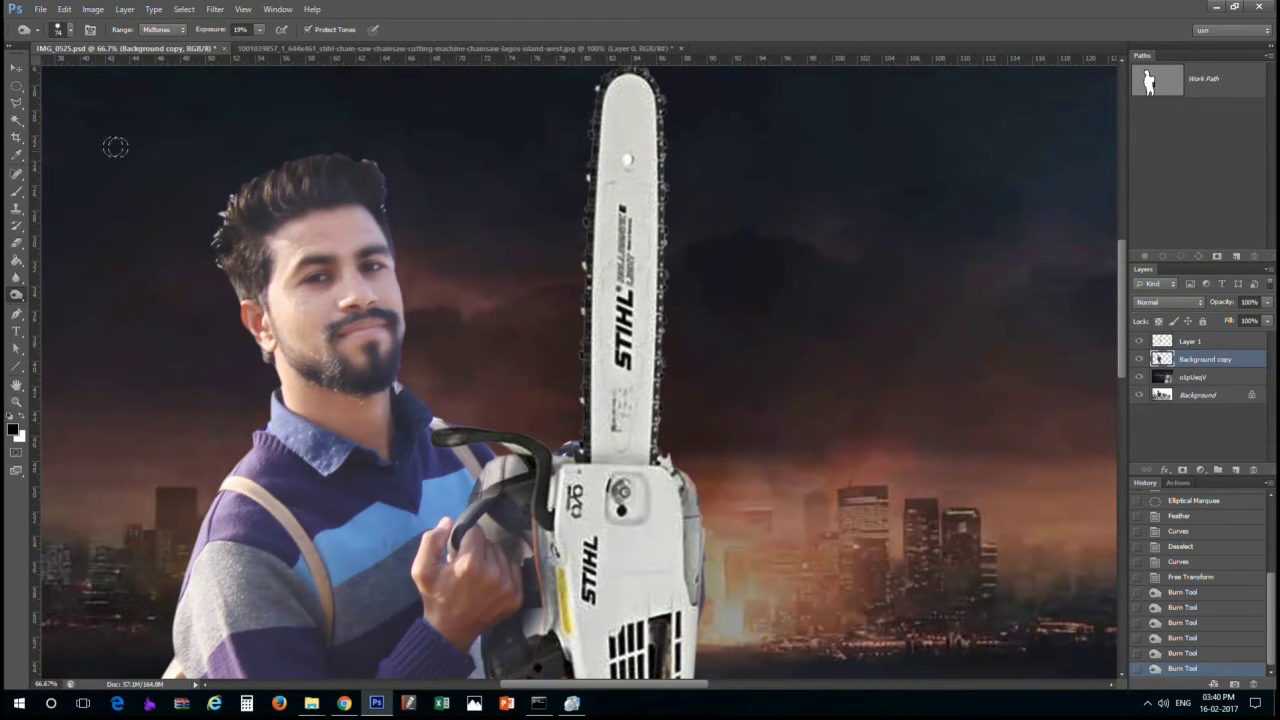
Draw a lasso selection around the hair, then drop it
{"action": "key", "text": "l"}
{"action": "left_click_drag", "start_coordinate": [232, 318], "coordinate": [262, 262]}
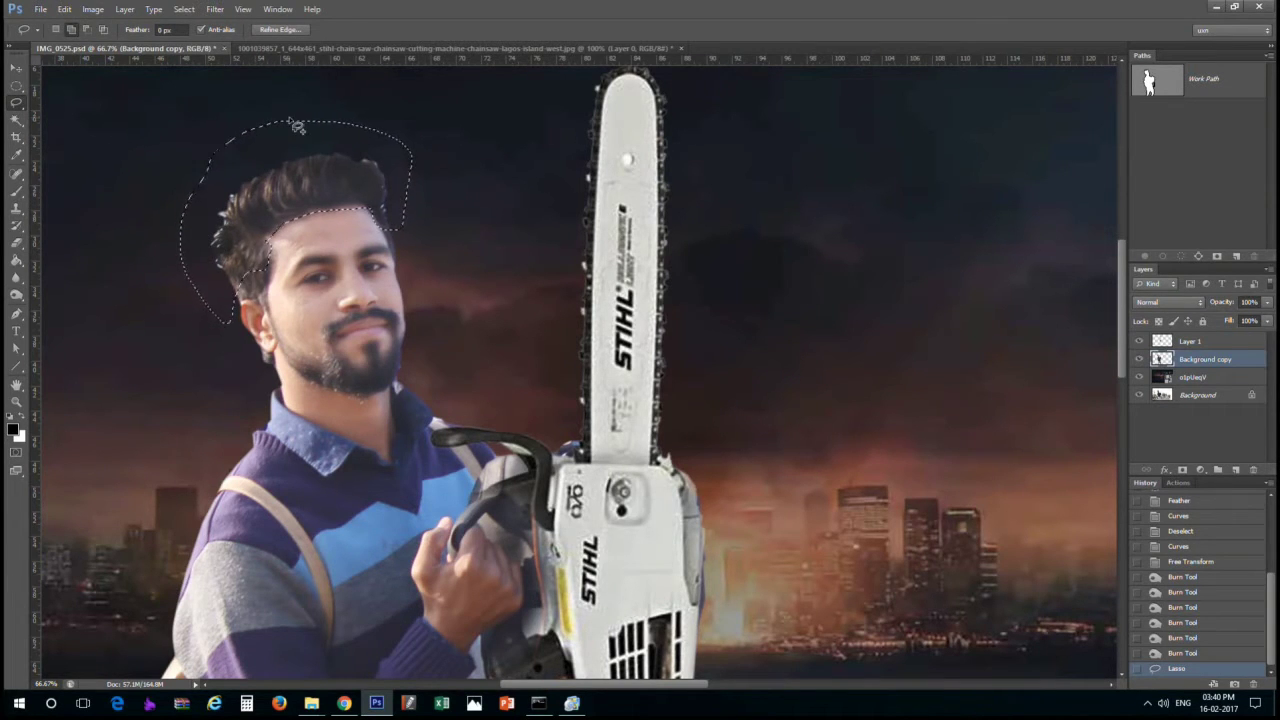
{"action": "left_click", "coordinate": [184, 10]}
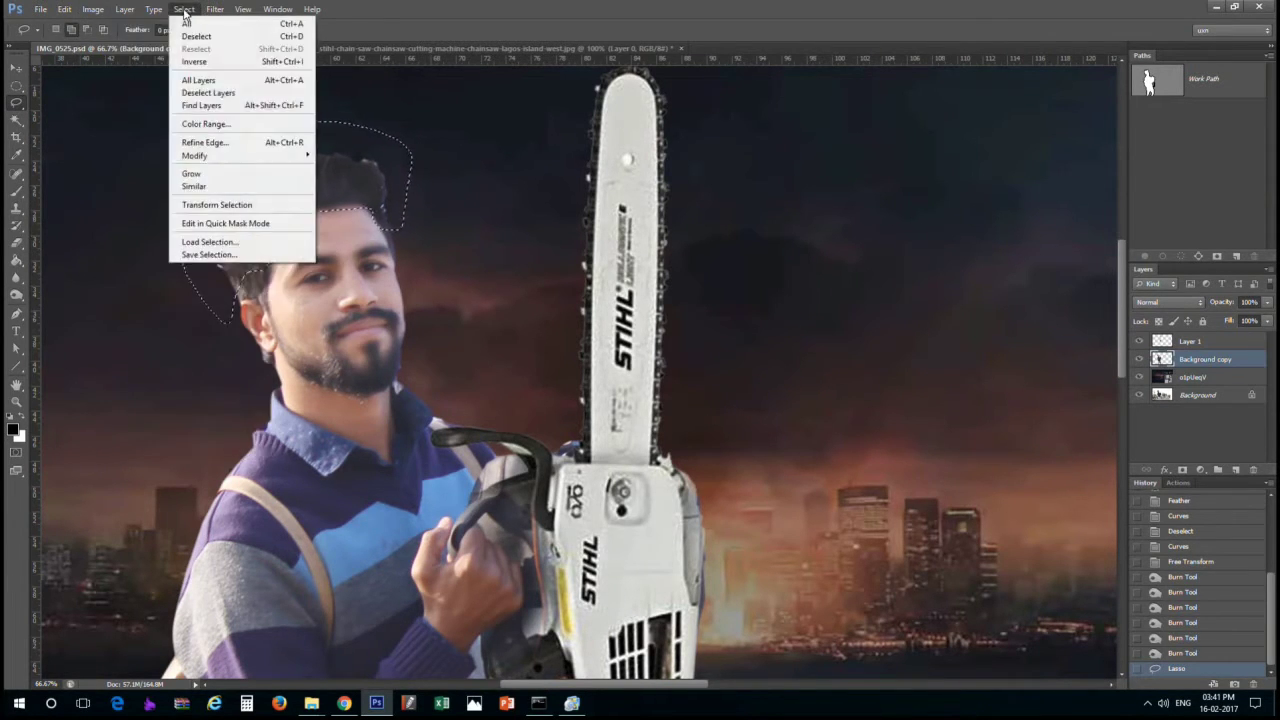
{"action": "left_click", "coordinate": [154, 171]}
{"action": "left_click", "coordinate": [455, 122]}
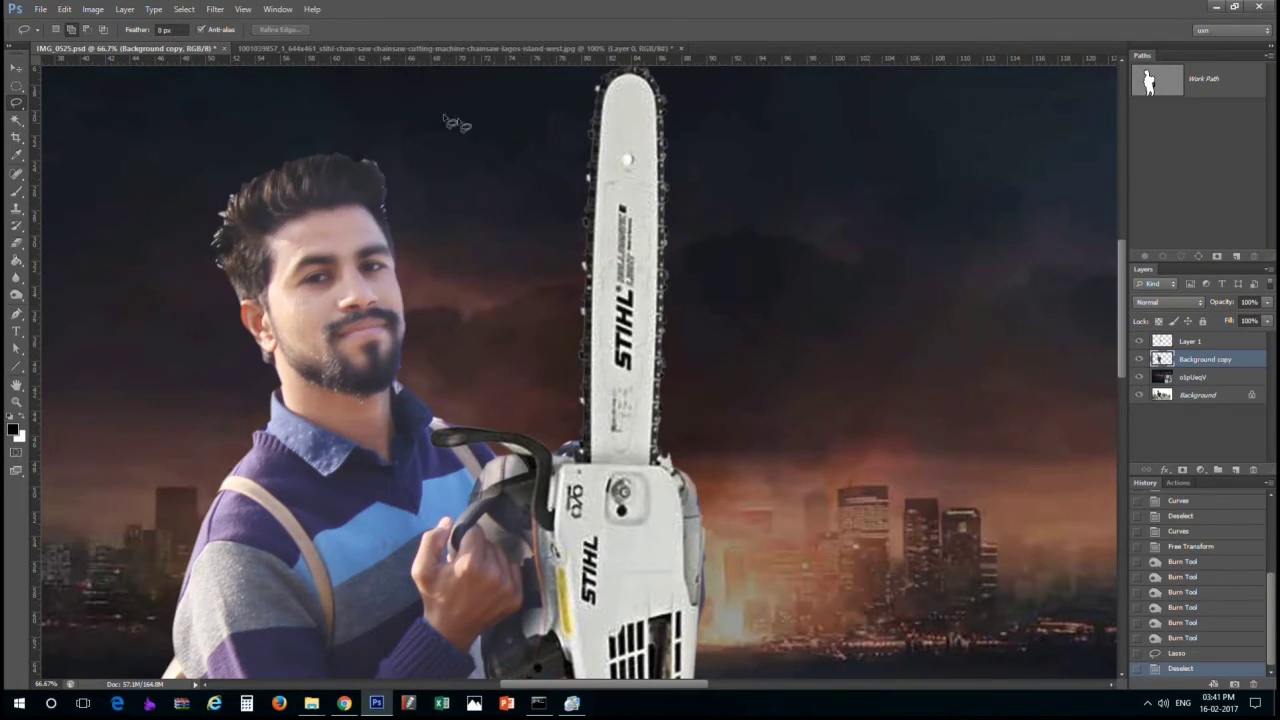
{"action": "scroll", "coordinate": [455, 122], "scroll_direction": "down", "scroll_amount": 2}
{"action": "scroll", "coordinate": [446, 253], "scroll_direction": "up", "scroll_amount": 1}
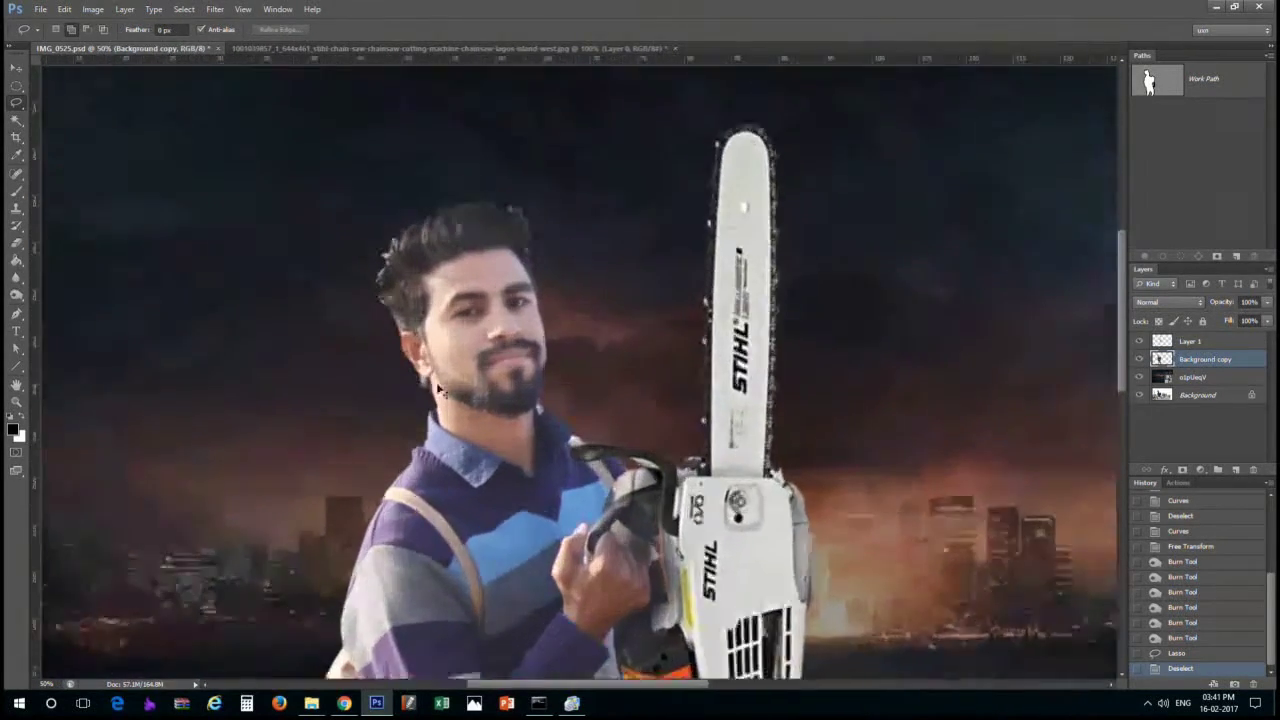
{"action": "scroll", "coordinate": [437, 390], "scroll_direction": "up", "scroll_amount": 2}
Erase the light halo along the left edge of the man's hair
{"action": "key", "text": "e"}
{"action": "right_click", "coordinate": [258, 153]}
{"action": "key", "text": "Return"}
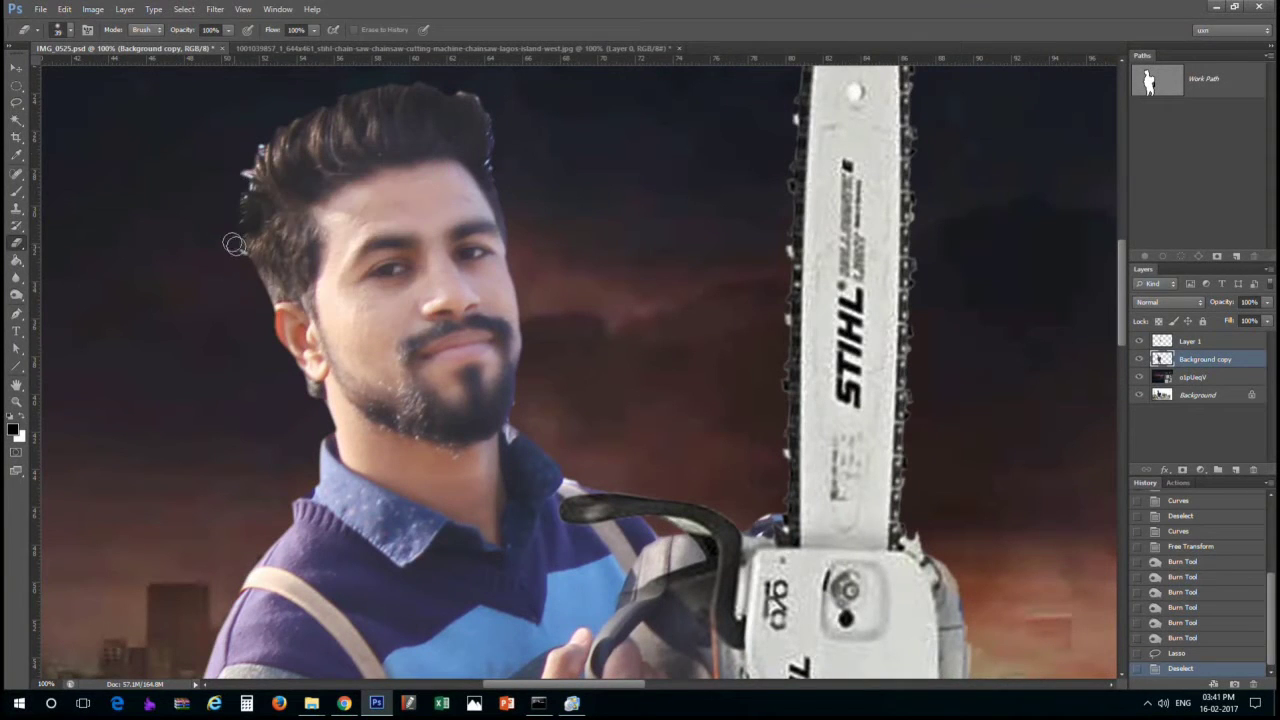
{"action": "left_click_drag", "start_coordinate": [246, 173], "coordinate": [265, 118]}
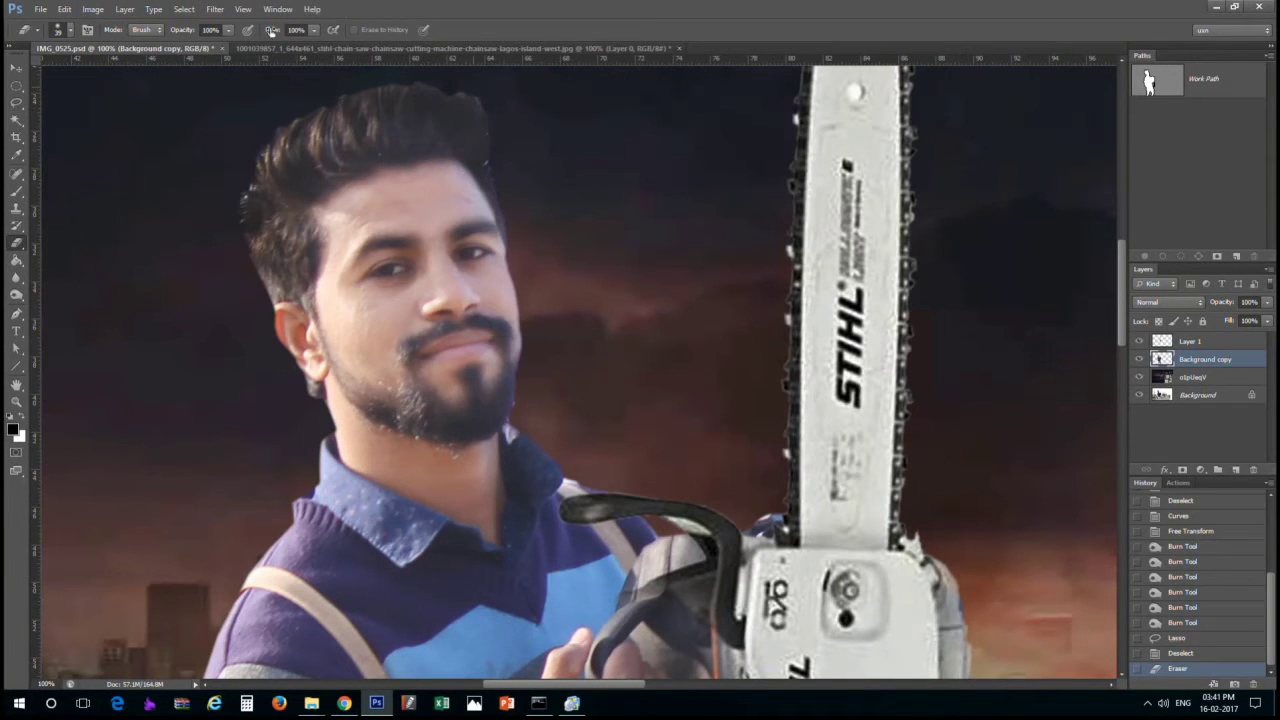
{"action": "scroll", "coordinate": [560, 360], "scroll_direction": "up", "scroll_amount": 5}
Smudge the left and top edges of the hair outward into soft, wispy strands
{"action": "right_click", "coordinate": [16, 277]}
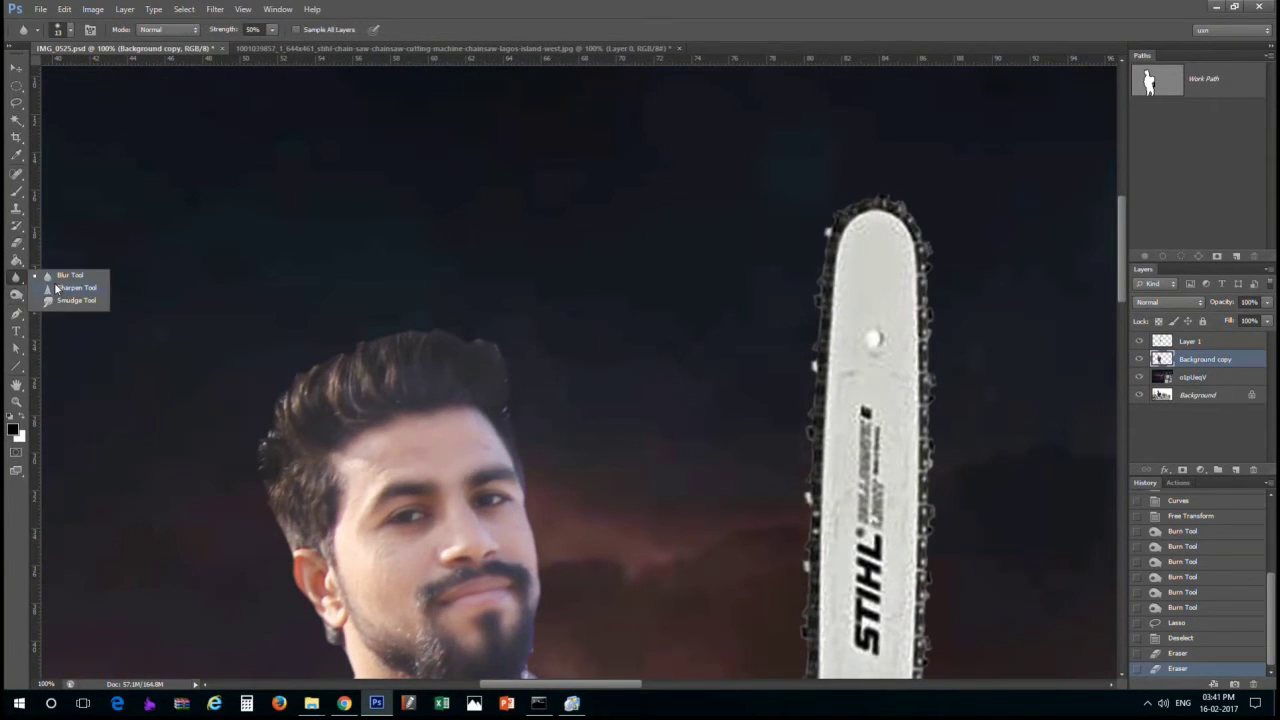
{"action": "left_click", "coordinate": [70, 314]}
{"action": "left_click_drag", "start_coordinate": [250, 472], "coordinate": [262, 430]}
{"action": "left_click_drag", "start_coordinate": [270, 458], "coordinate": [290, 425]}
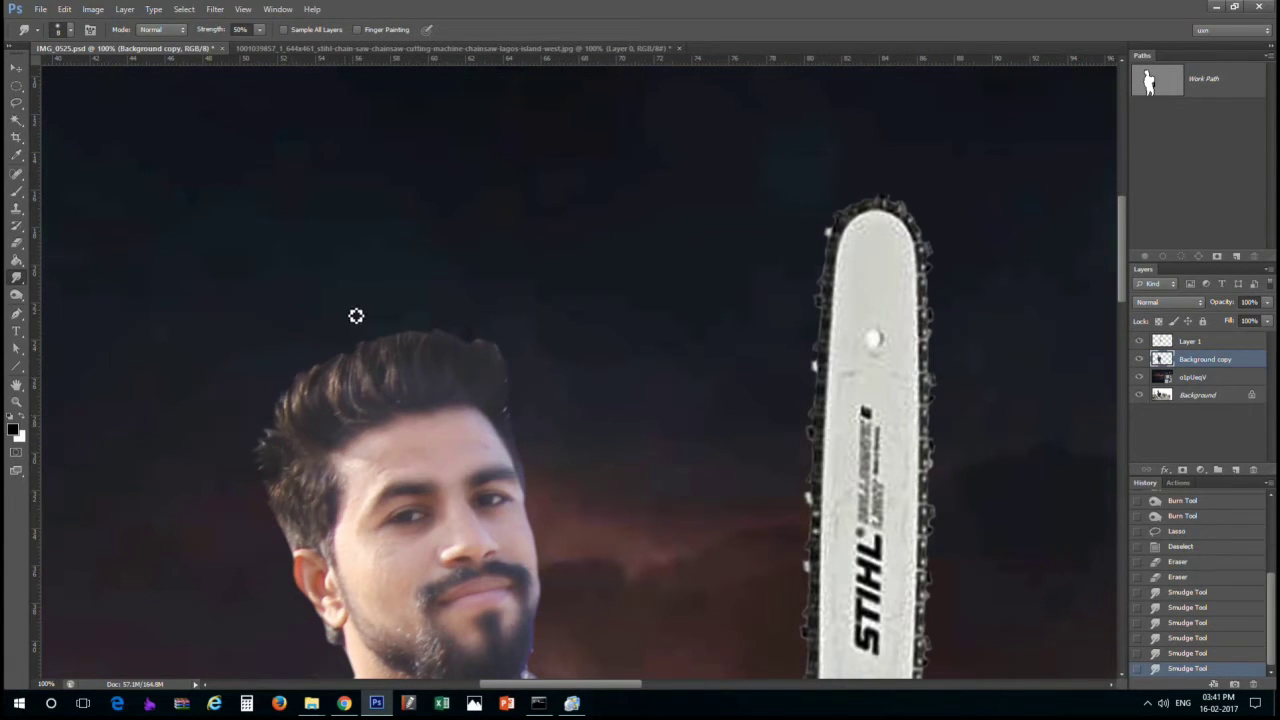
{"action": "left_click_drag", "start_coordinate": [357, 330], "coordinate": [357, 314]}
{"action": "left_click_drag", "start_coordinate": [360, 358], "coordinate": [360, 330]}
{"action": "left_click_drag", "start_coordinate": [338, 402], "coordinate": [343, 375]}
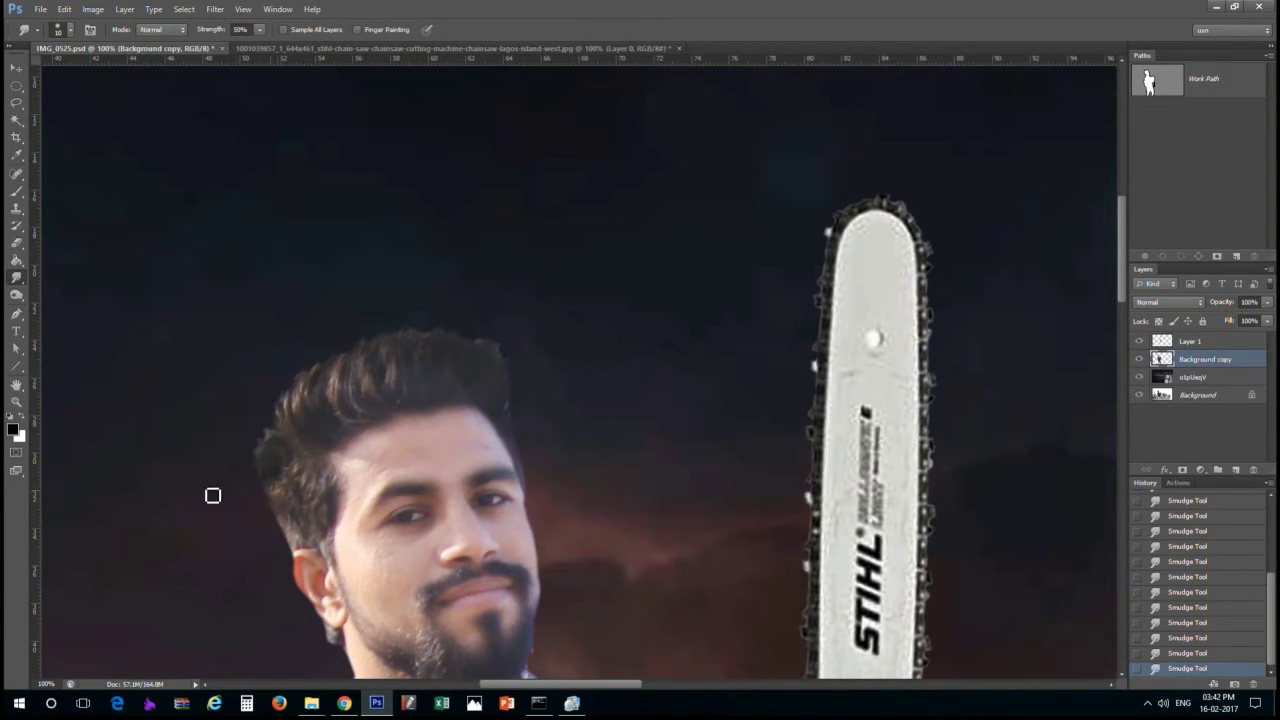
Bring the trouser legs into view and Magic Wand part of the left trouser leg
{"action": "key", "text": "ctrl+minus"}
{"action": "key", "text": "ctrl+minus"}
{"action": "key", "text": "ctrl+minus"}
{"action": "key", "text": "ctrl+minus"}
{"action": "key", "text": "ctrl+minus"}
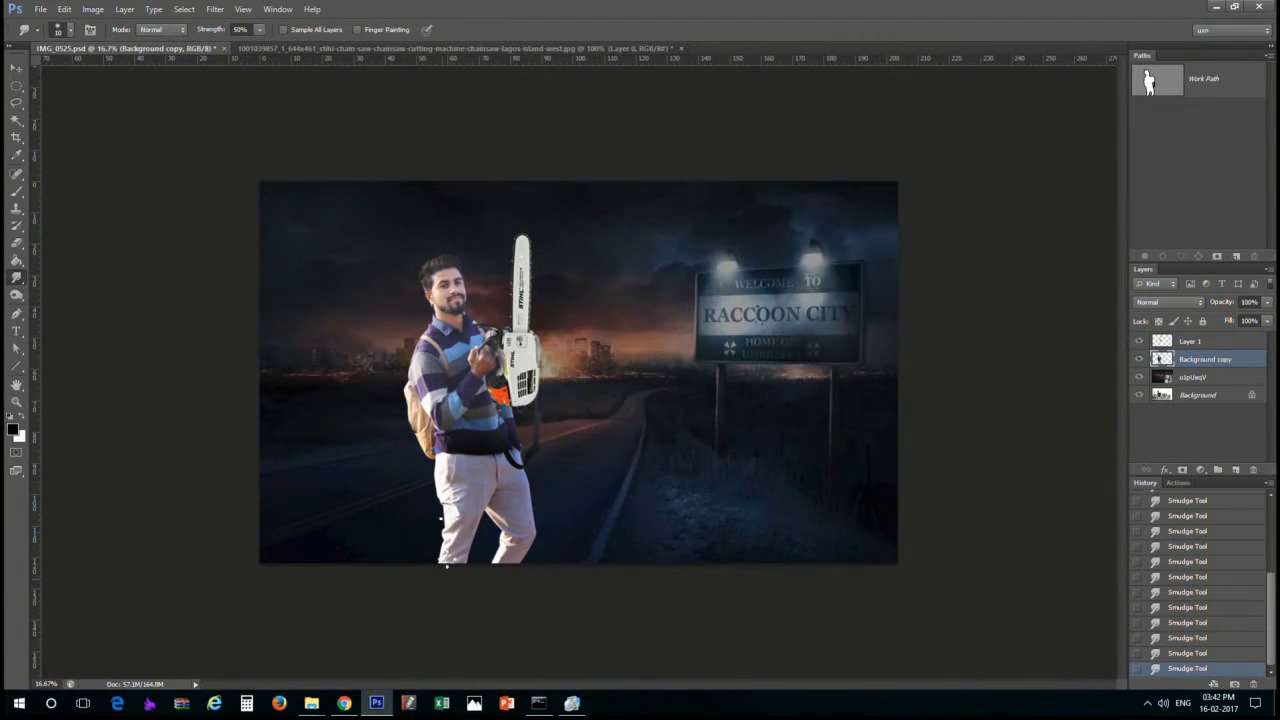
{"action": "scroll", "coordinate": [522, 522], "scroll_direction": "up", "scroll_amount": 3}
{"action": "left_click_drag", "start_coordinate": [496, 521], "coordinate": [441, 385]}
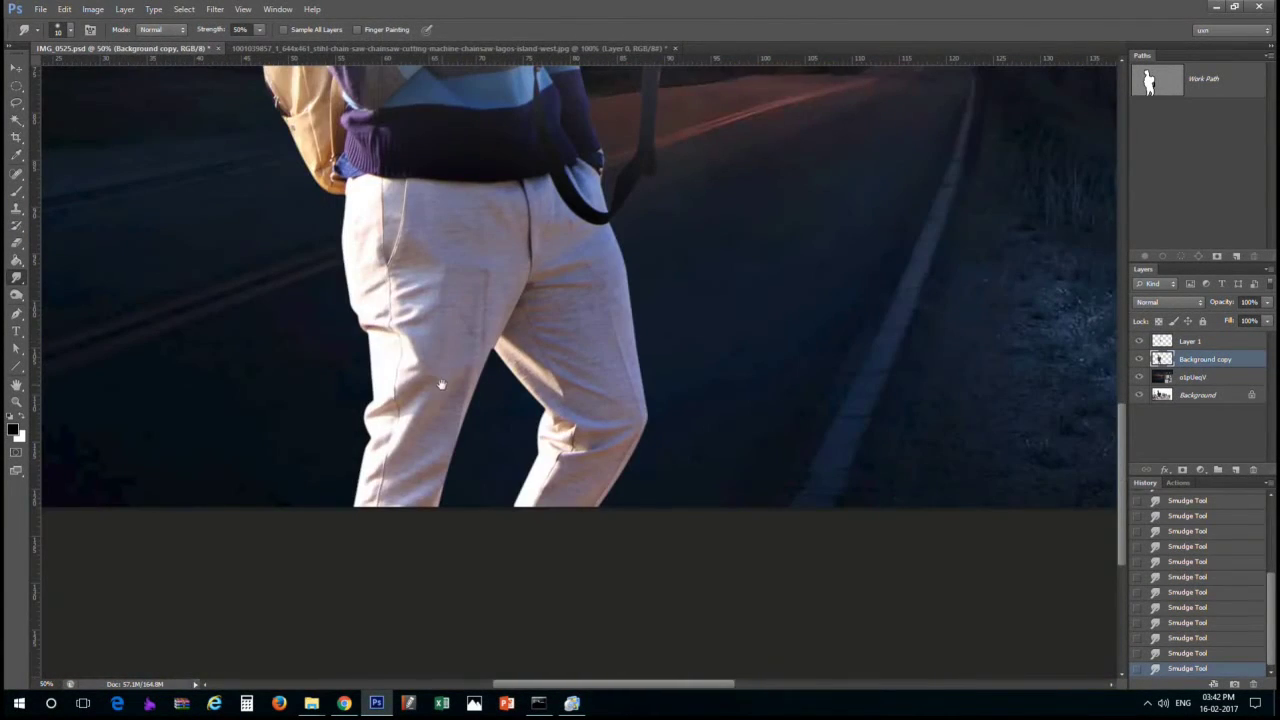
{"action": "scroll", "coordinate": [368, 234], "scroll_direction": "down", "scroll_amount": 3}
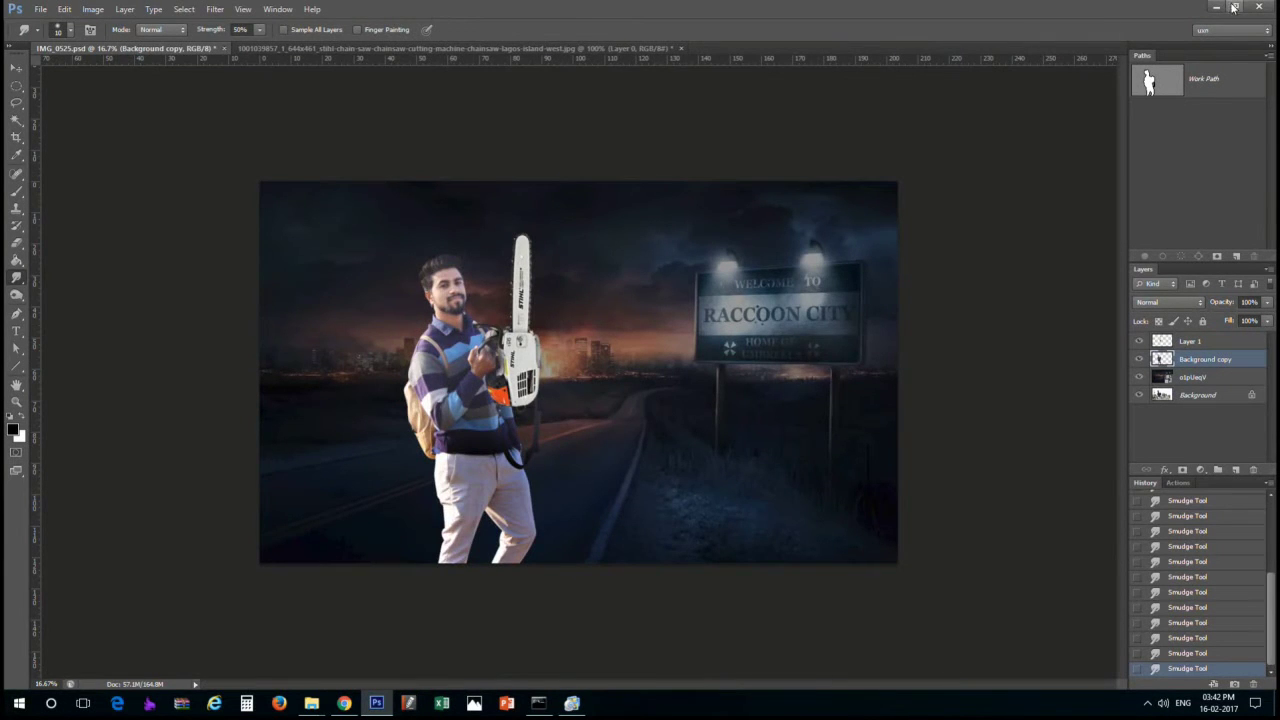
{"action": "scroll", "coordinate": [577, 213], "scroll_direction": "up", "scroll_amount": 2}
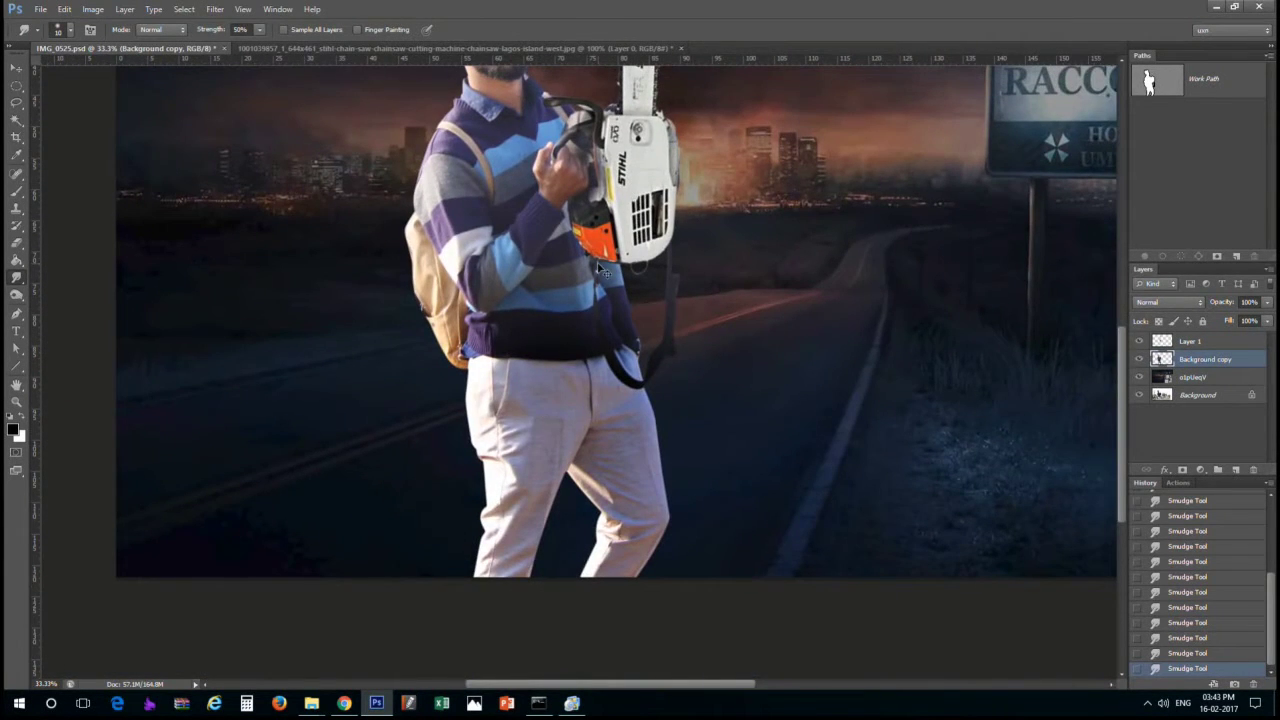
{"action": "scroll", "coordinate": [603, 270], "scroll_direction": "down", "scroll_amount": 1}
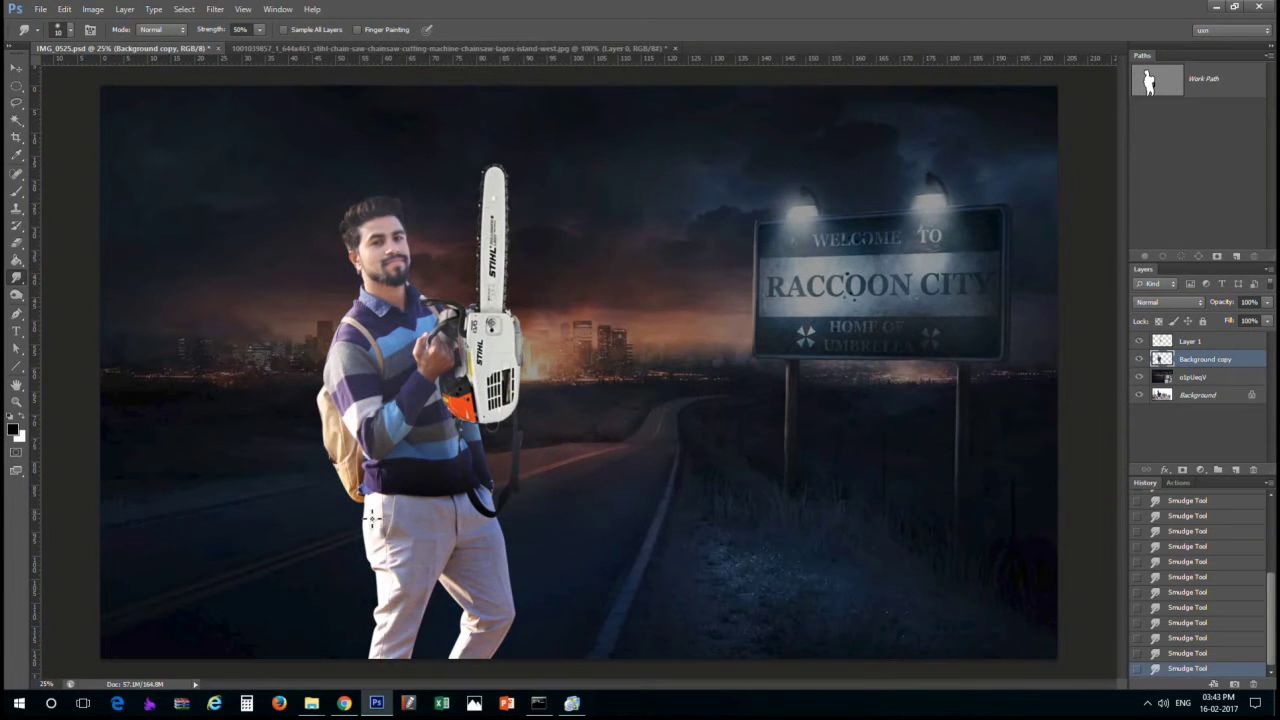
{"action": "key", "text": "w"}
{"action": "left_click", "coordinate": [385, 575]}
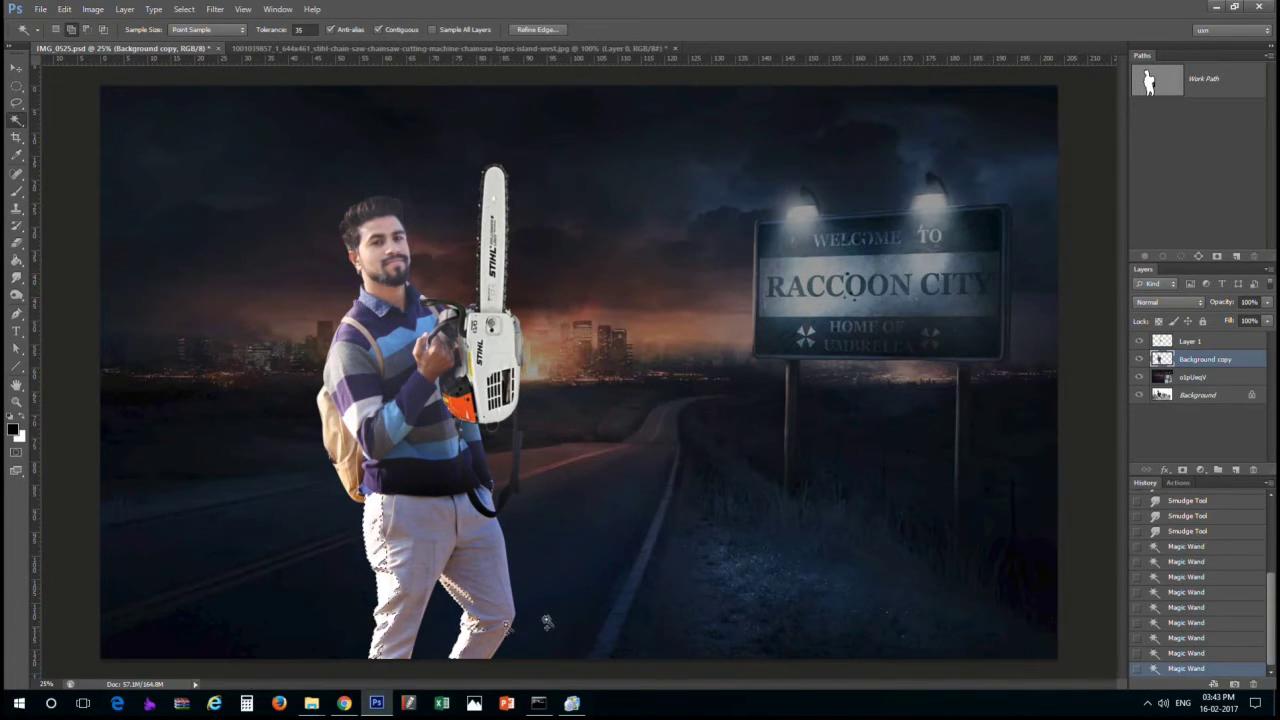
Extend the selection along the backpack edge and feather it by 25 px
{"action": "left_click", "coordinate": [335, 400]}
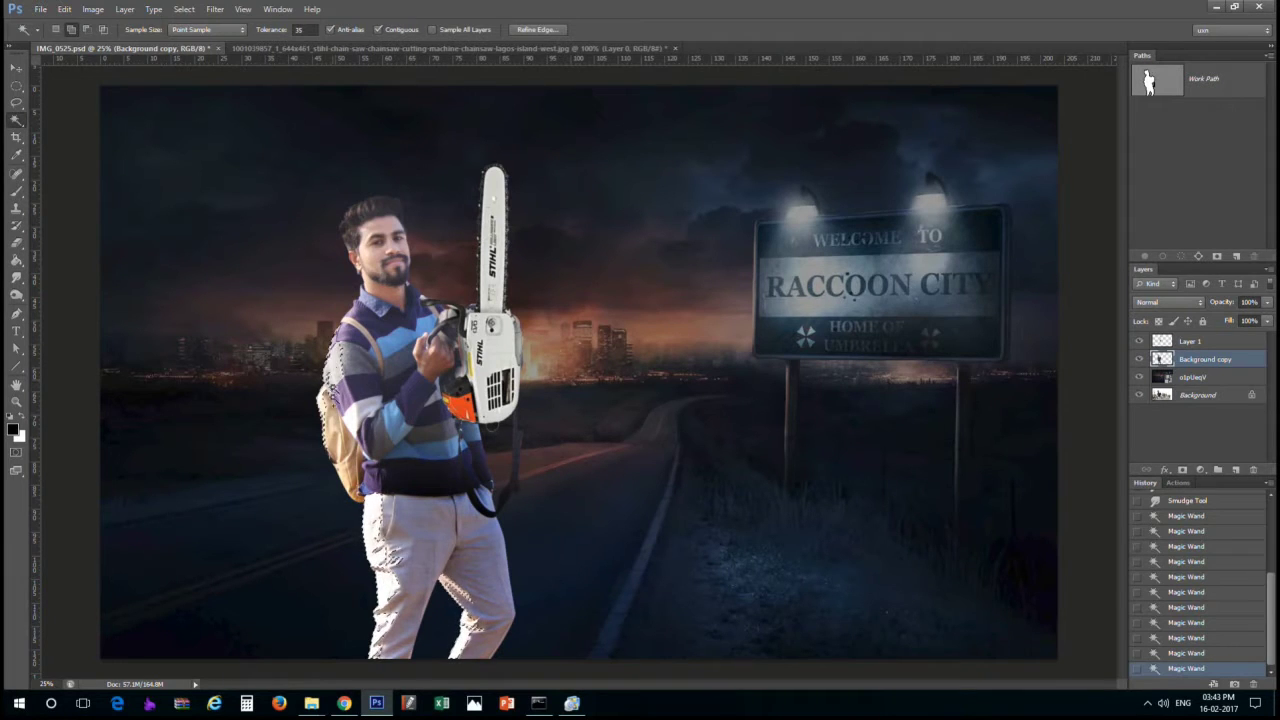
{"action": "right_click", "coordinate": [374, 178]}
{"action": "left_click", "coordinate": [417, 407]}
{"action": "key", "text": "Return"}
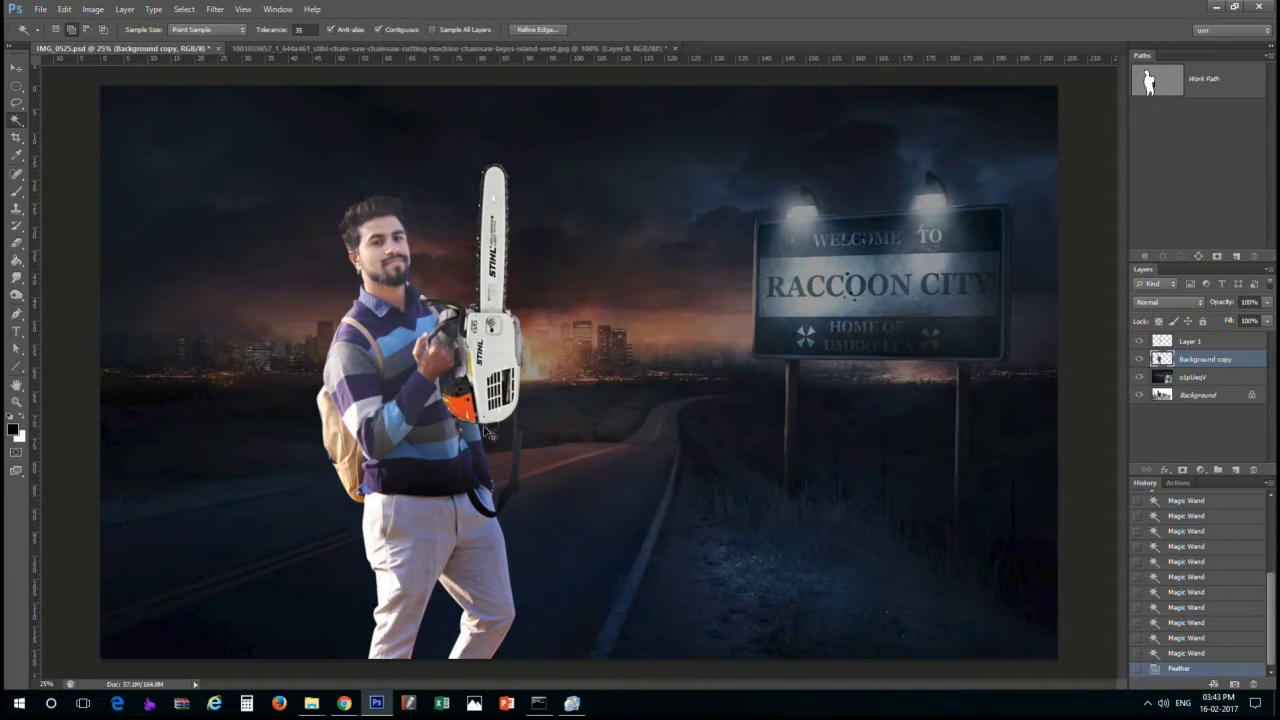
{"action": "right_click", "coordinate": [330, 400]}
{"action": "left_click", "coordinate": [357, 180]}
{"action": "type", "text": "25"}
{"action": "key", "text": "Return"}
Set the Brush to 51% opacity in Multiply mode on a new empty layer
{"action": "key", "text": "b"}
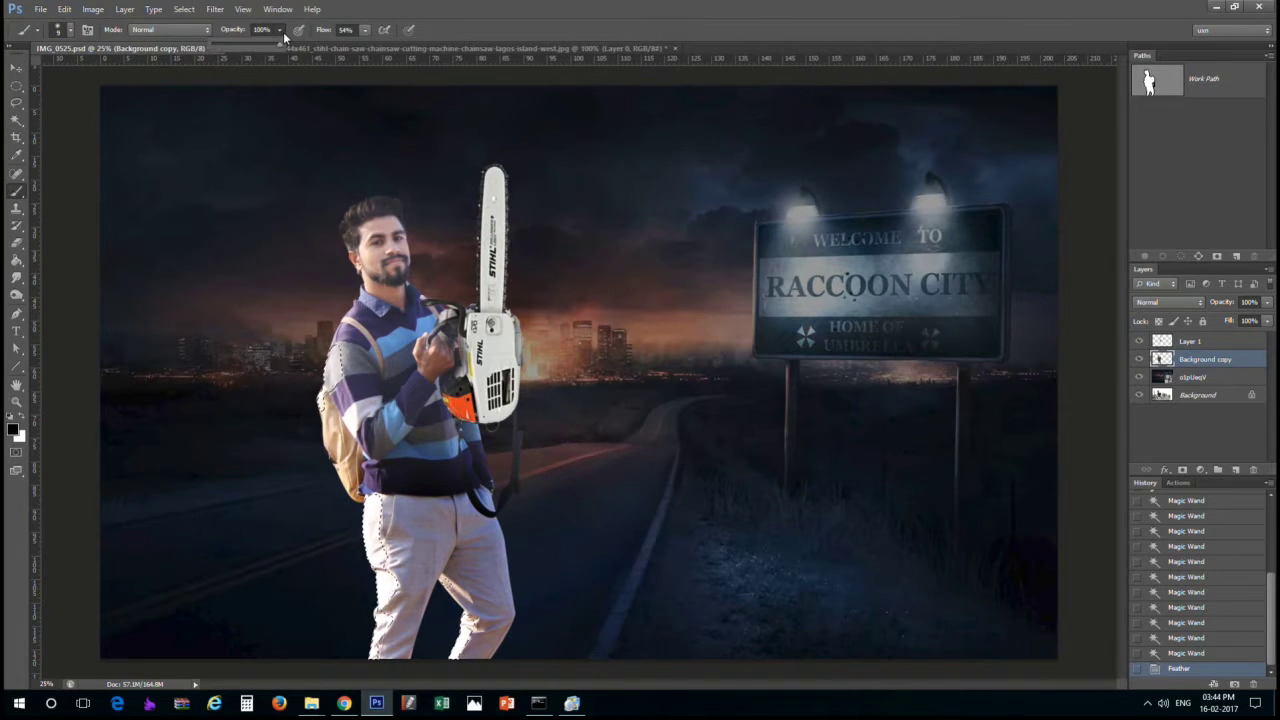
{"action": "right_click", "coordinate": [245, 315]}
{"action": "key", "text": "Return"}
{"action": "key", "text": "5"}
{"action": "key", "text": "1"}
{"action": "left_click", "coordinate": [170, 29]}
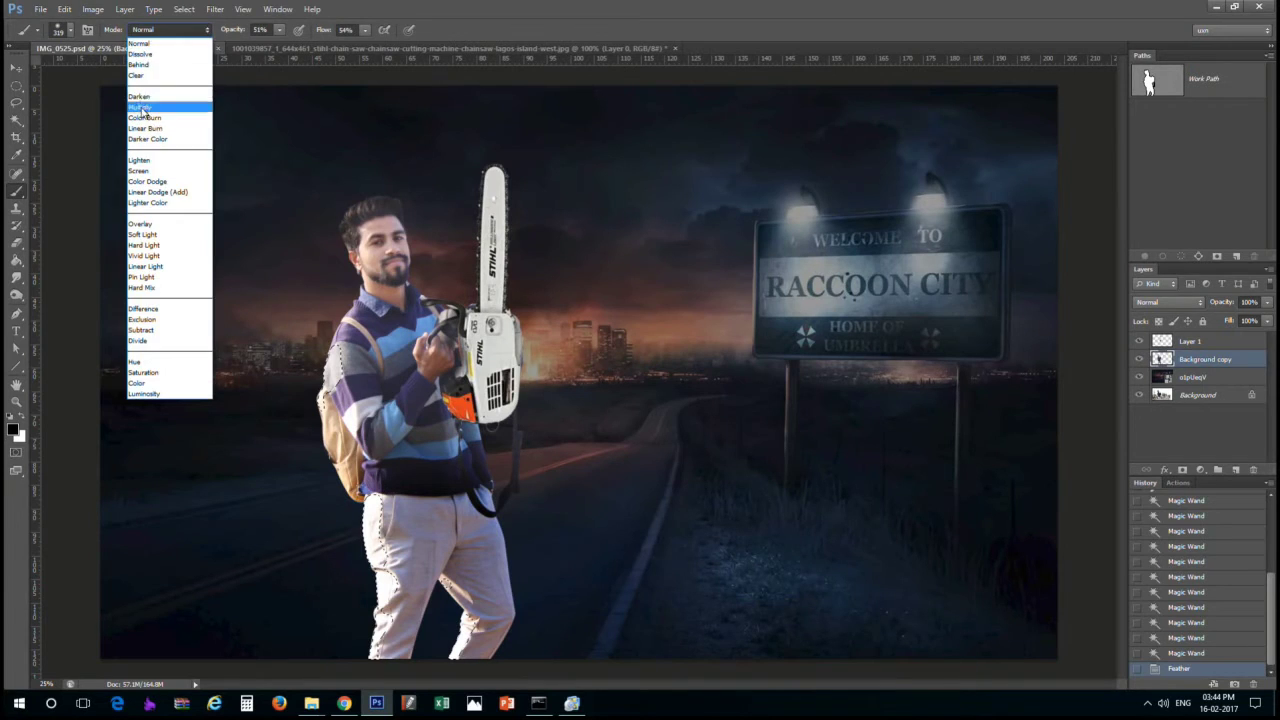
{"action": "left_click", "coordinate": [150, 82]}
{"action": "key", "text": "ctrl+shift+alt+n"}
Paint a shadow along the backpack edge, deselect, and undo the stray trouser stroke
{"action": "mouse_move", "coordinate": [332, 340]}
{"action": "left_mouse_down"}
{"action": "mouse_move", "coordinate": [330, 440]}
{"action": "mouse_move", "coordinate": [332, 410]}
{"action": "left_mouse_up"}
{"action": "key", "text": "ctrl+d"}
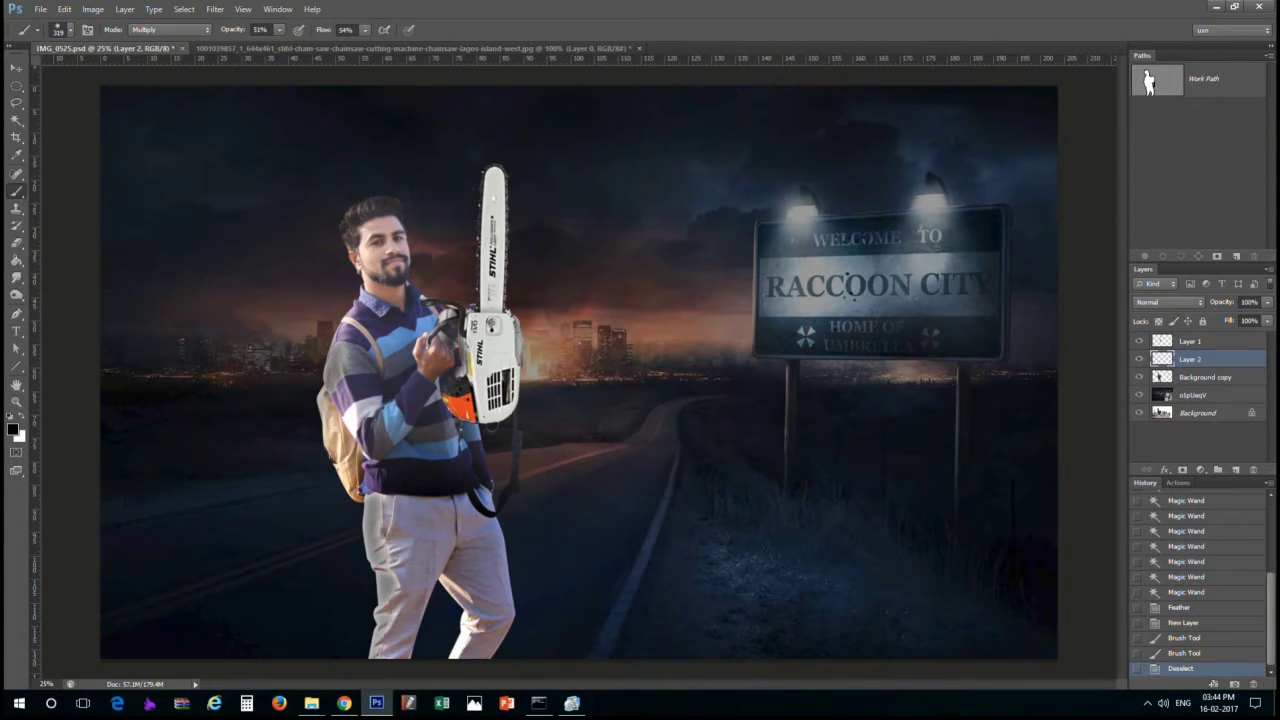
{"action": "left_click_drag", "start_coordinate": [401, 508], "coordinate": [415, 655]}
{"action": "key", "text": "ctrl+z"}
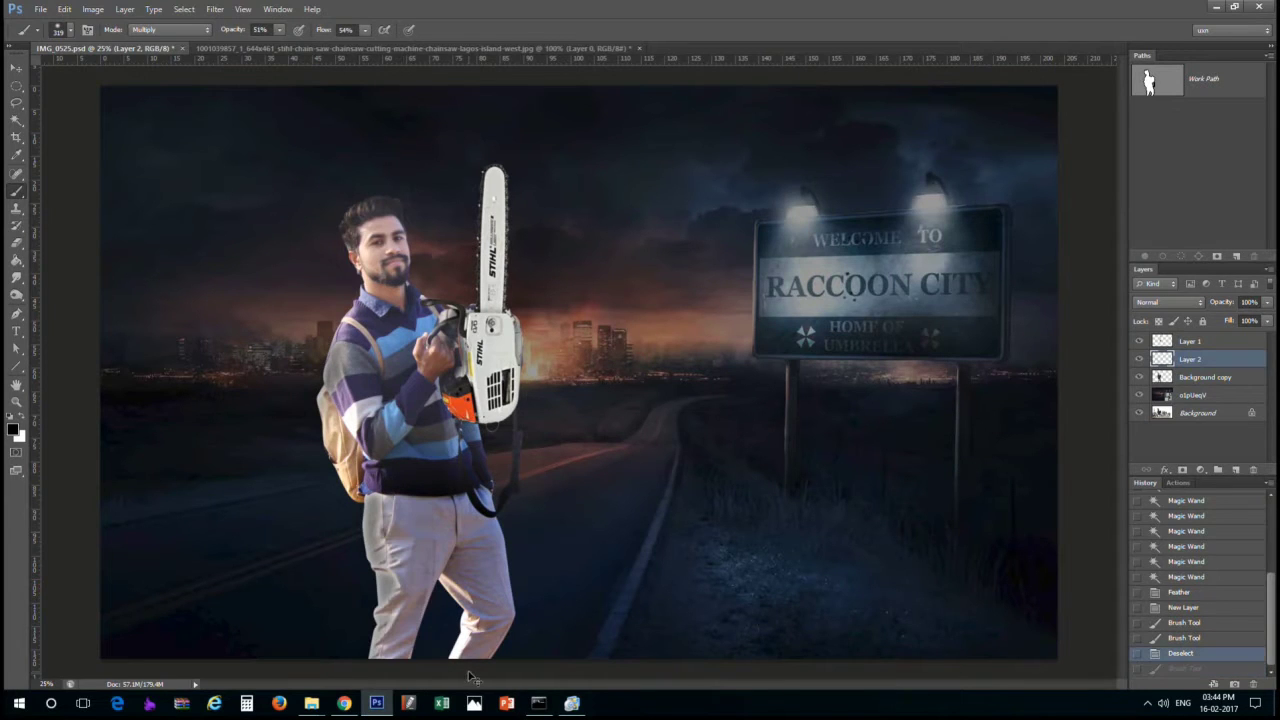
{"action": "key", "text": "ctrl+plus"}
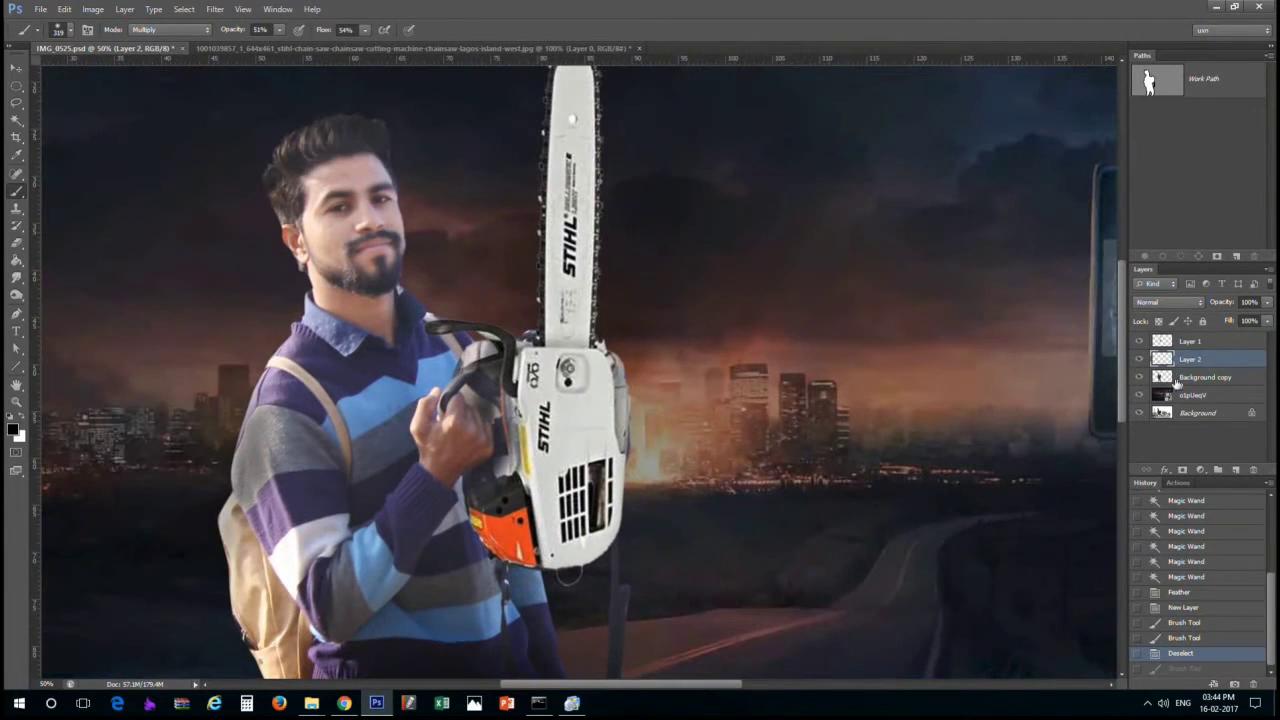
Darken the chainsaw body, handle and bar with brush strokes on Layer 1
{"action": "left_click", "coordinate": [1185, 341]}
{"action": "mouse_move", "coordinate": [474, 331]}
{"action": "left_mouse_down"}
{"action": "mouse_move", "coordinate": [517, 327]}
{"action": "mouse_move", "coordinate": [596, 541]}
{"action": "left_mouse_up"}
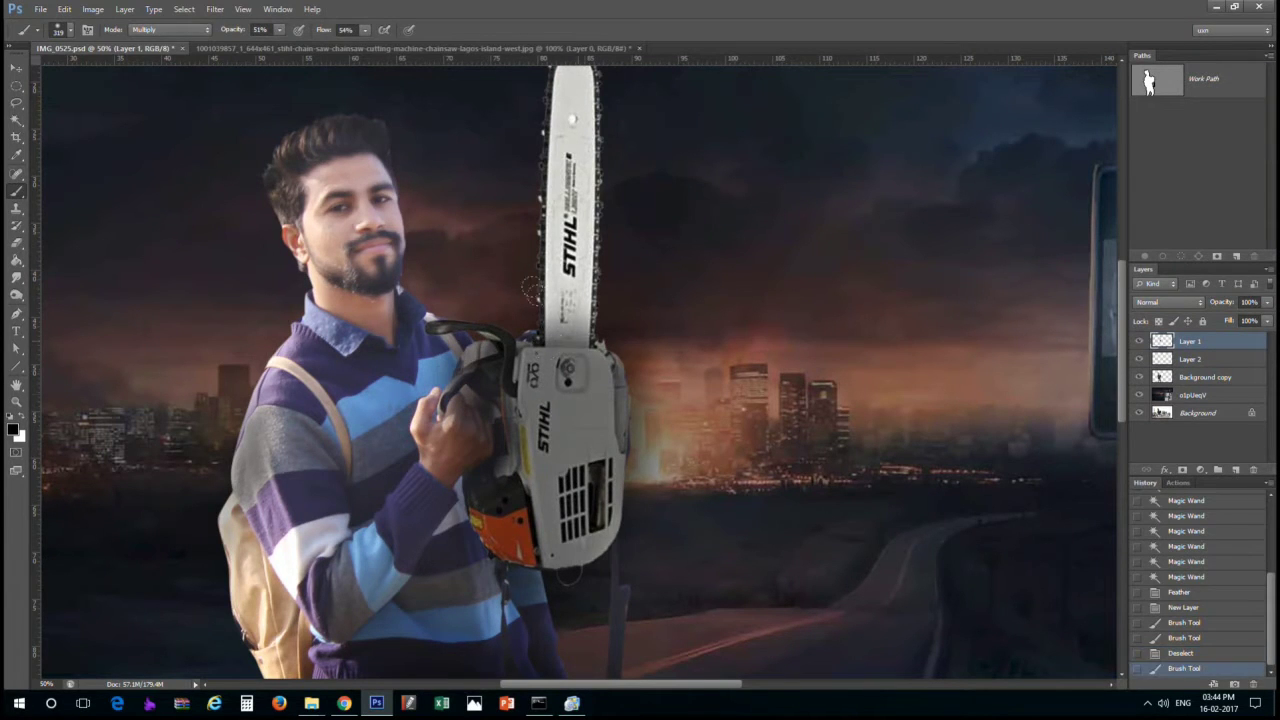
{"action": "left_click_drag", "start_coordinate": [580, 390], "coordinate": [570, 80]}
{"action": "key", "text": "ctrl+minus"}
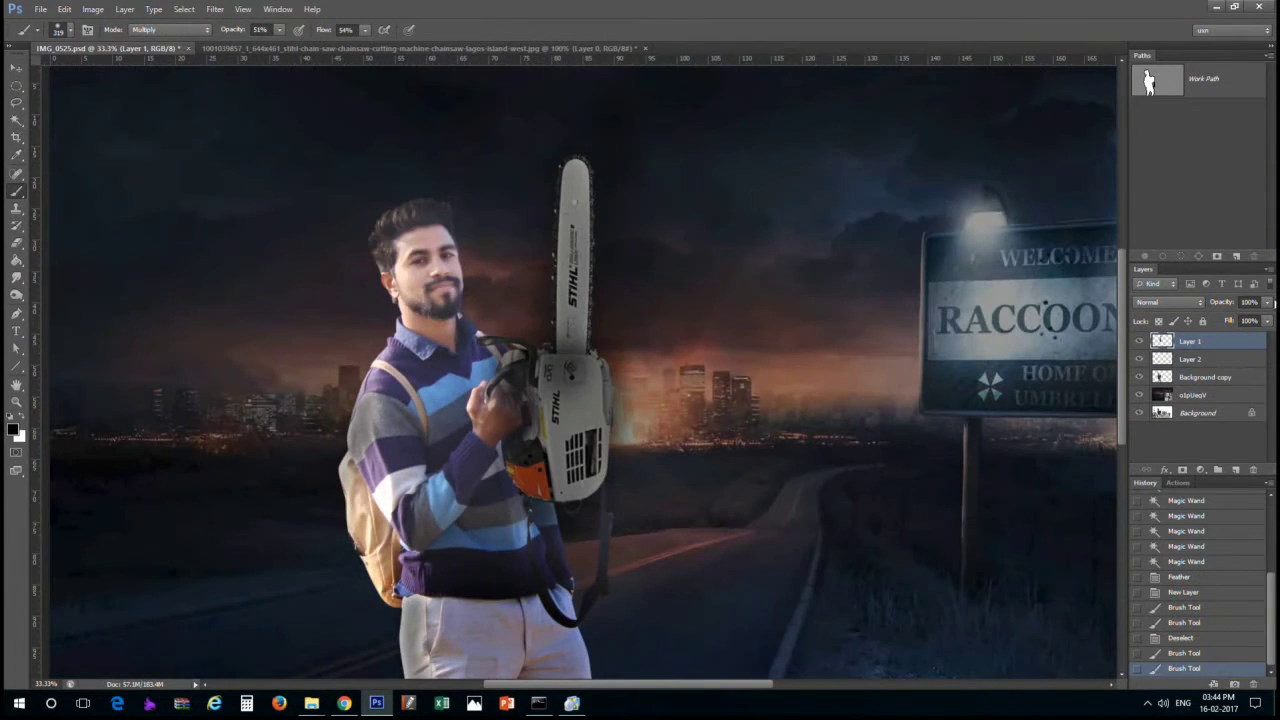
{"action": "left_click", "coordinate": [1176, 377]}
{"action": "key", "text": "ctrl+minus"}
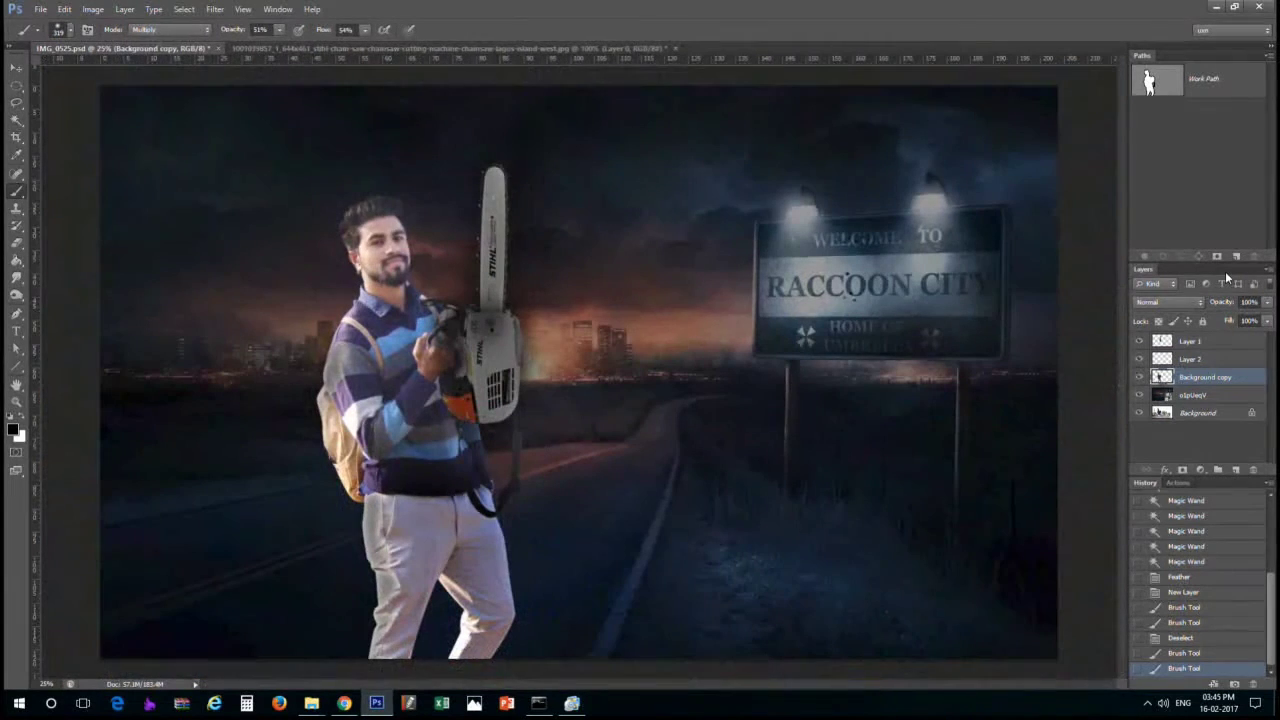
Darken the man's Background copy layer by pulling the RGB curve midpoint down in Curves
{"action": "key", "text": "ctrl+m"}
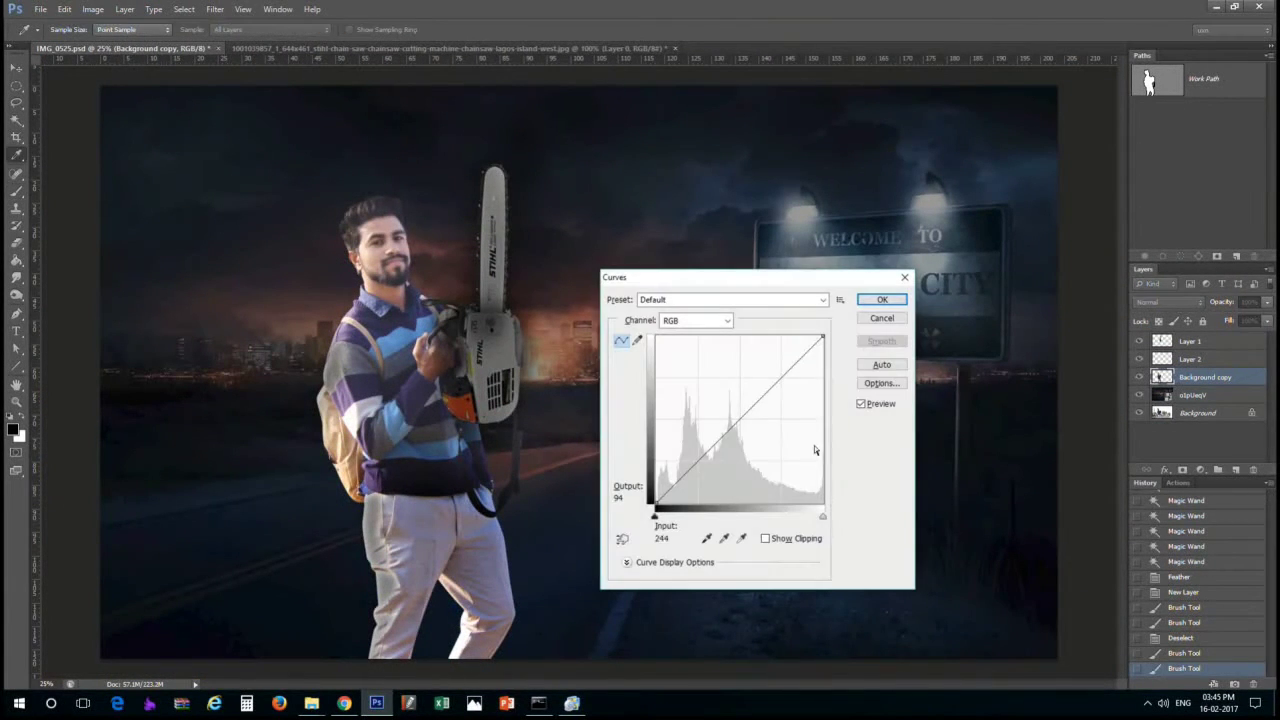
{"action": "left_click_drag", "start_coordinate": [744, 416], "coordinate": [745, 438]}
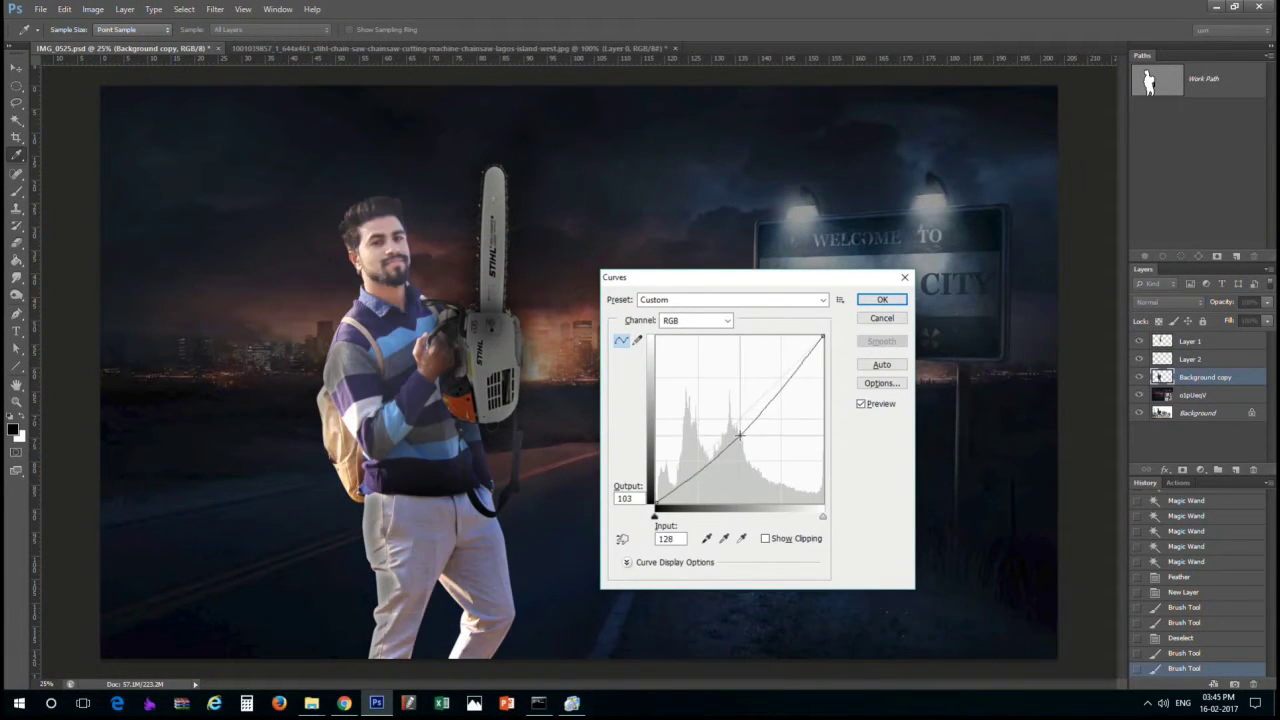
{"action": "left_click", "coordinate": [882, 299]}
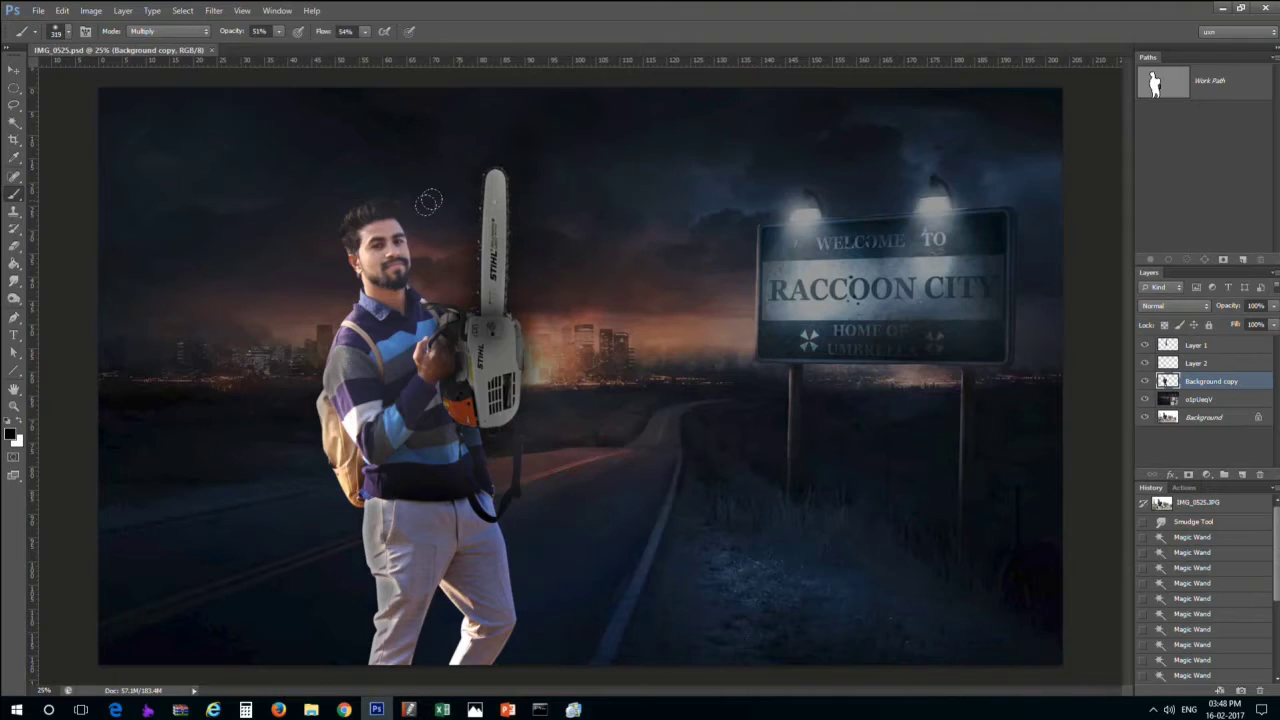
{"action": "key", "text": "ctrl+plus"}
{"action": "key", "text": "ctrl+plus"}
{"action": "key", "text": "ctrl+plus"}
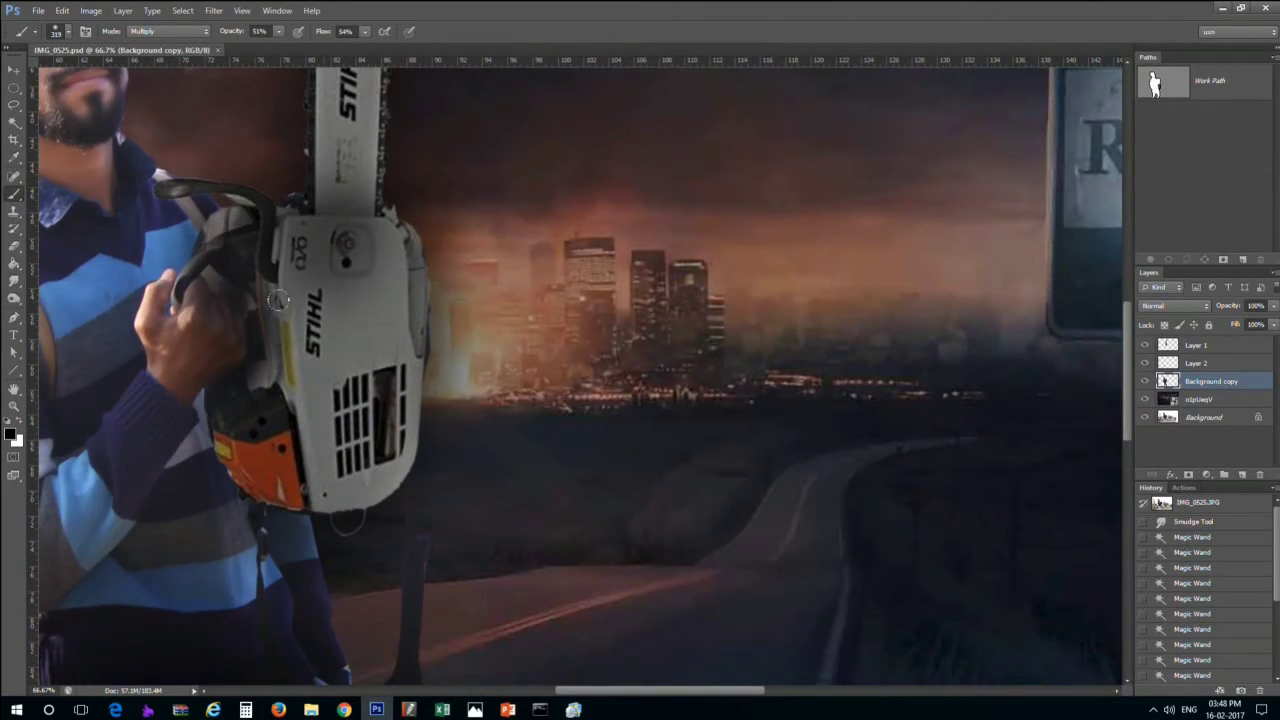
{"action": "key", "text": "ctrl+minus"}
{"action": "key", "text": "ctrl+minus"}
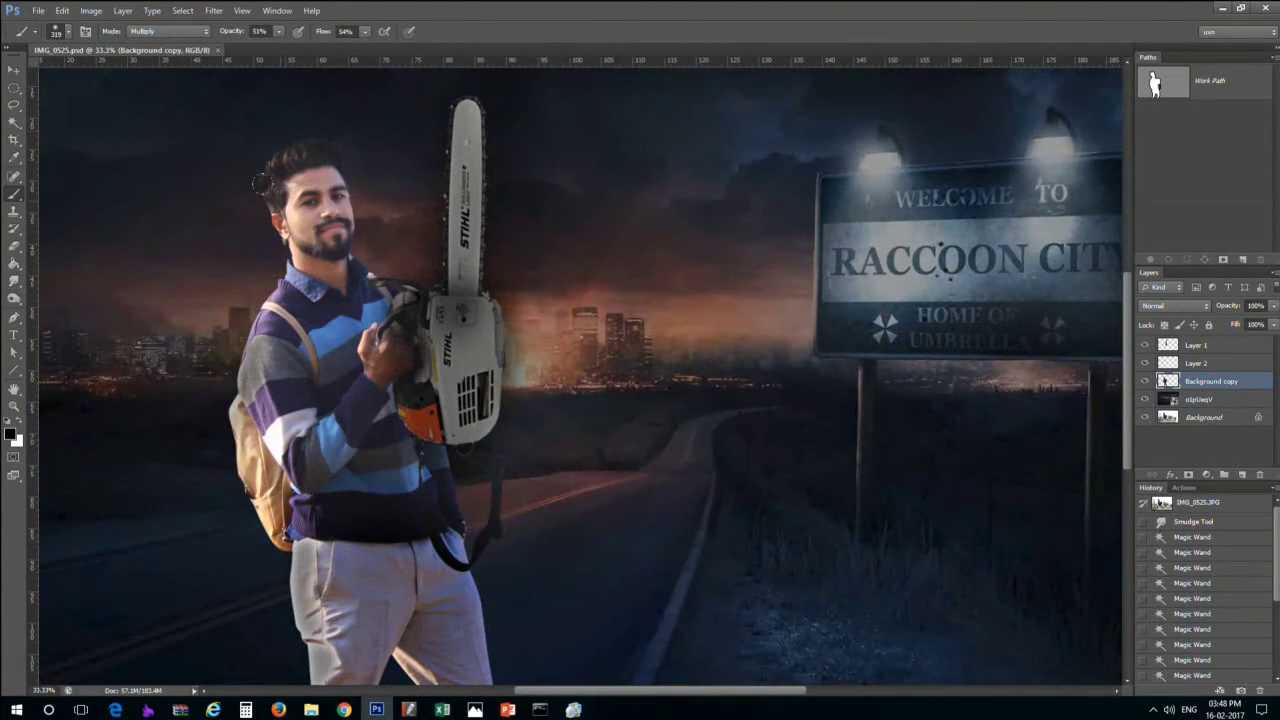
{"action": "key", "text": "ctrl+minus"}
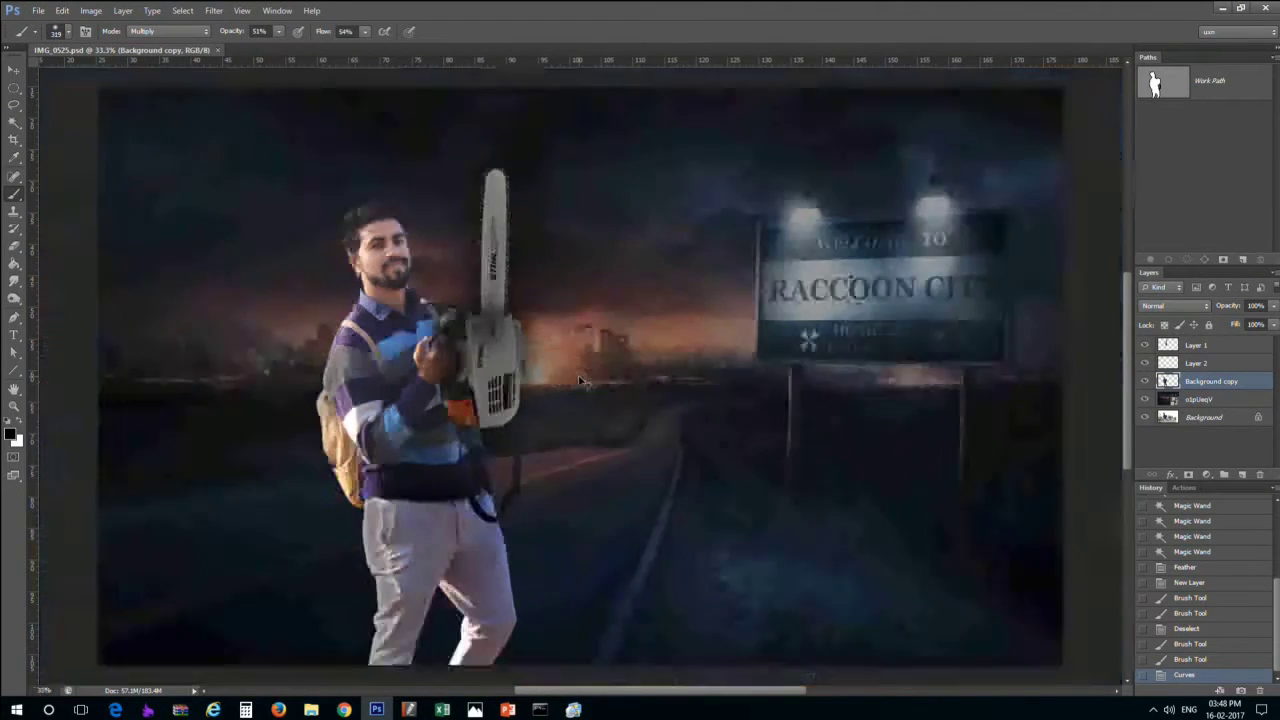
{"action": "key", "text": "ctrl+minus"}
{"action": "left_click", "coordinate": [1225, 401]}
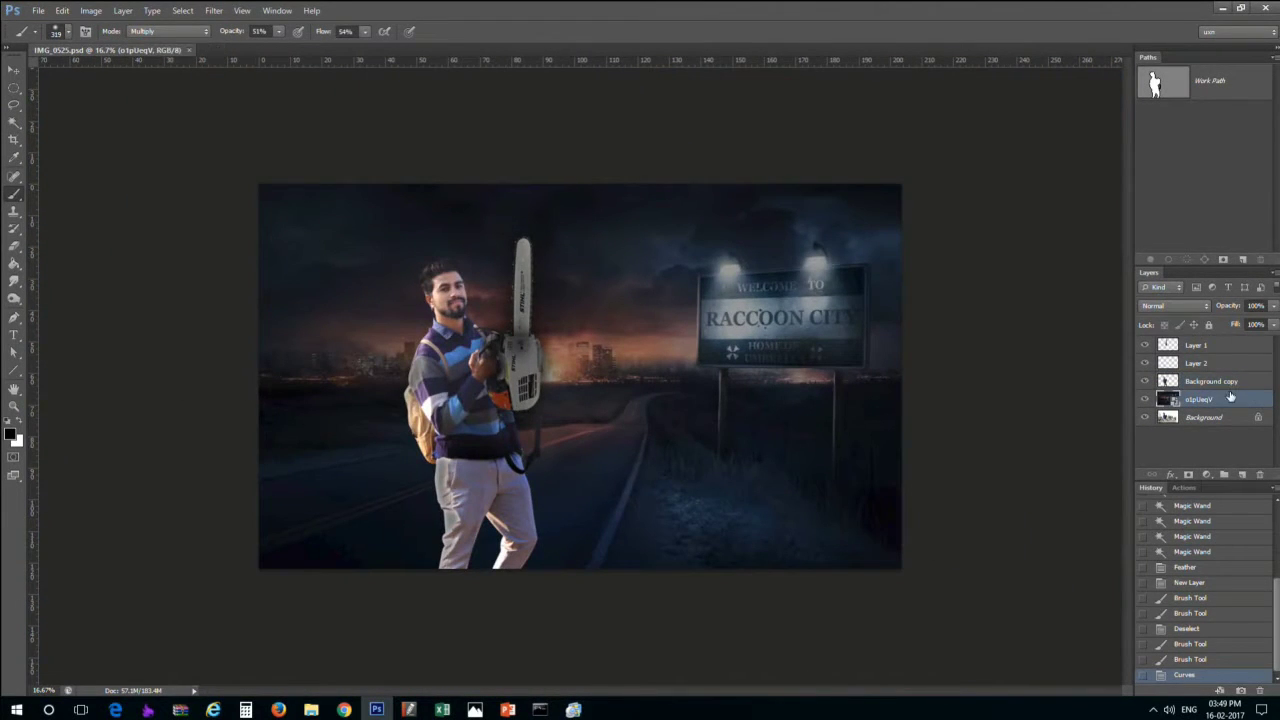
Rasterize the o1pUeqV layer and add a new empty Layer 3
{"action": "right_click", "coordinate": [1230, 397]}
{"action": "left_click", "coordinate": [1045, 346]}
{"action": "key", "text": "ctrl+shift+n"}
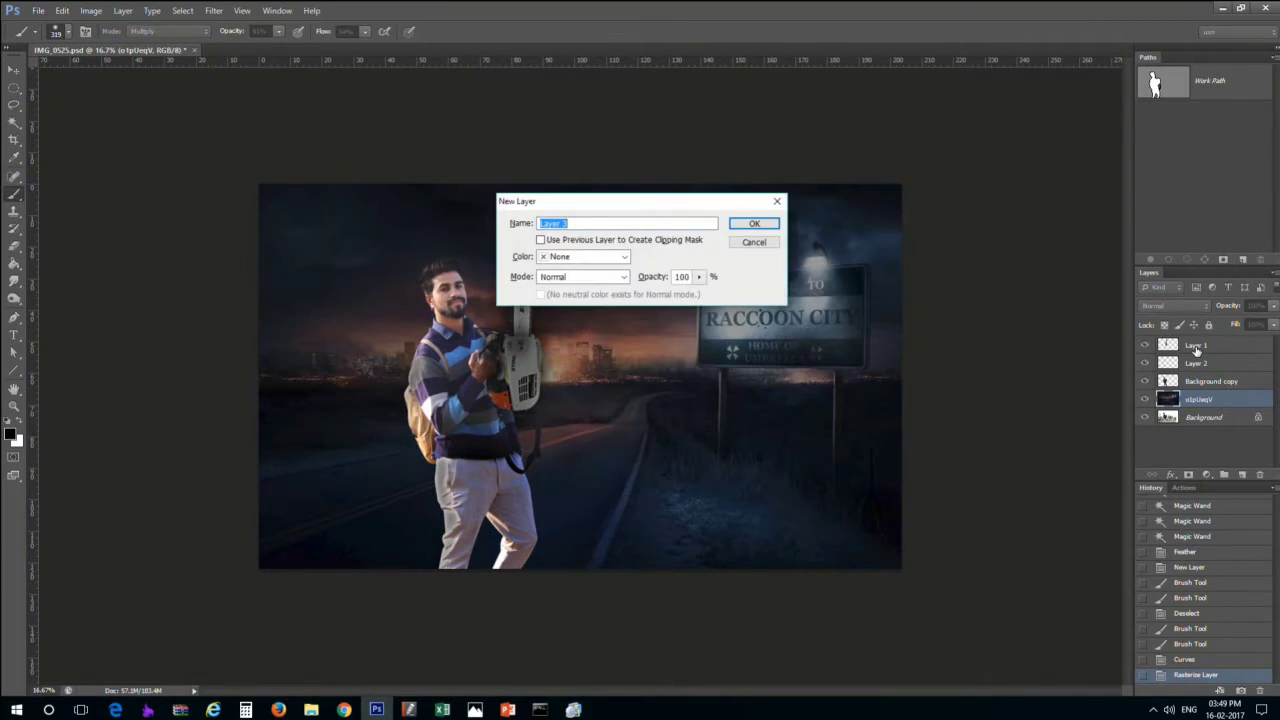
{"action": "key", "text": "Return"}
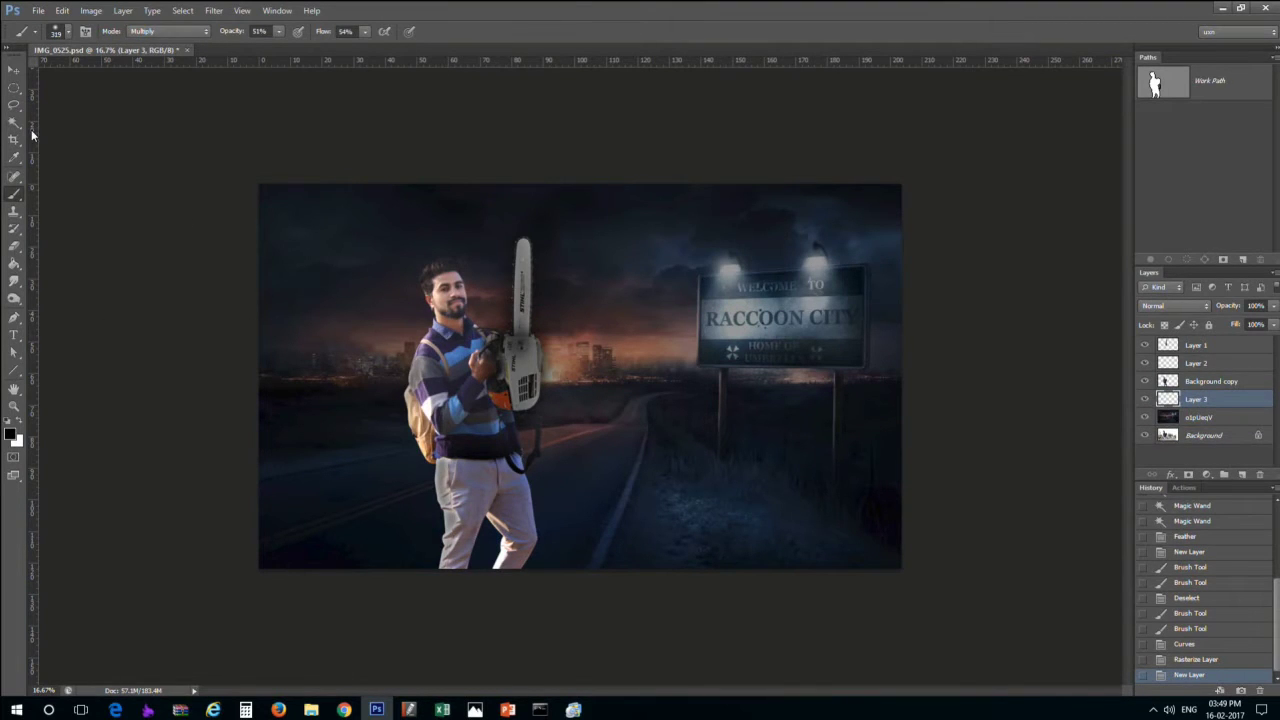
Draw a large elliptical selection over the image's left side and feather it 2 px
{"action": "left_click", "coordinate": [13, 91]}
{"action": "left_click_drag", "start_coordinate": [374, 534], "coordinate": [229, 205]}
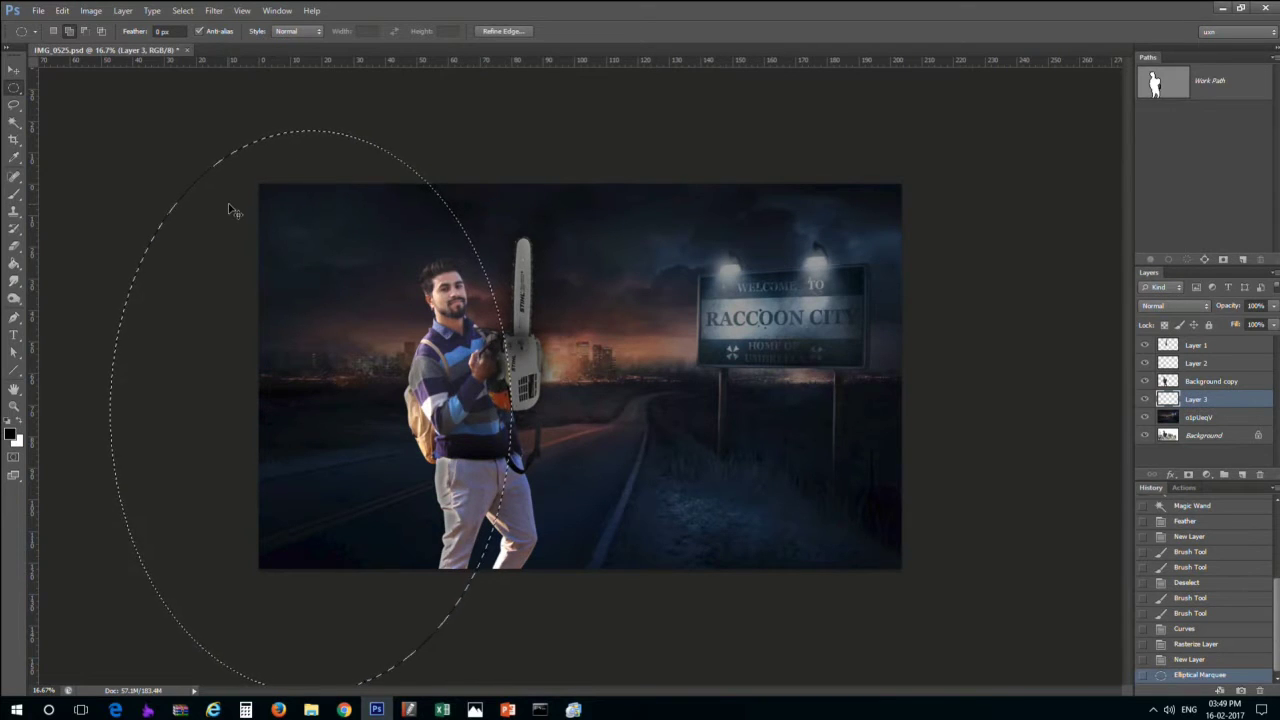
{"action": "right_click", "coordinate": [303, 177]}
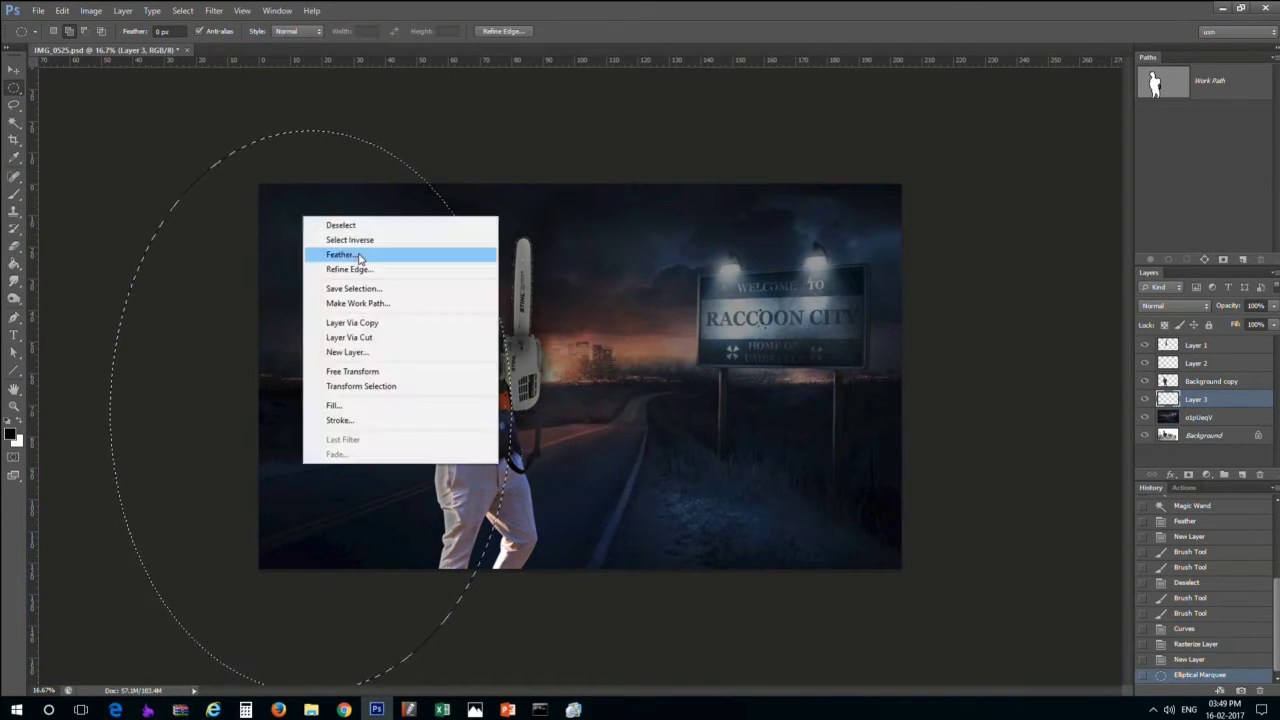
{"action": "left_click", "coordinate": [340, 251]}
{"action": "type", "text": "2"}
{"action": "key", "text": "Return"}
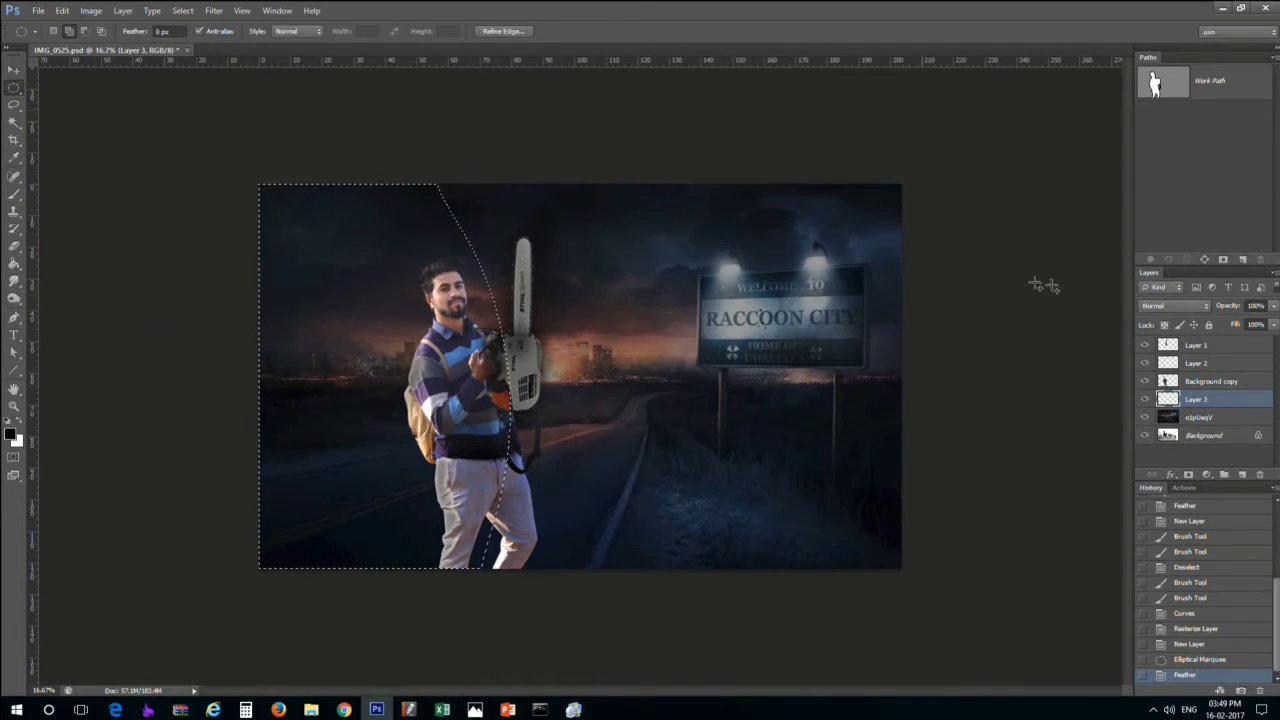
Fill the oval selection with white using the Paint Bucket, then deselect
{"action": "key", "text": "g"}
{"action": "left_click", "coordinate": [12, 432]}
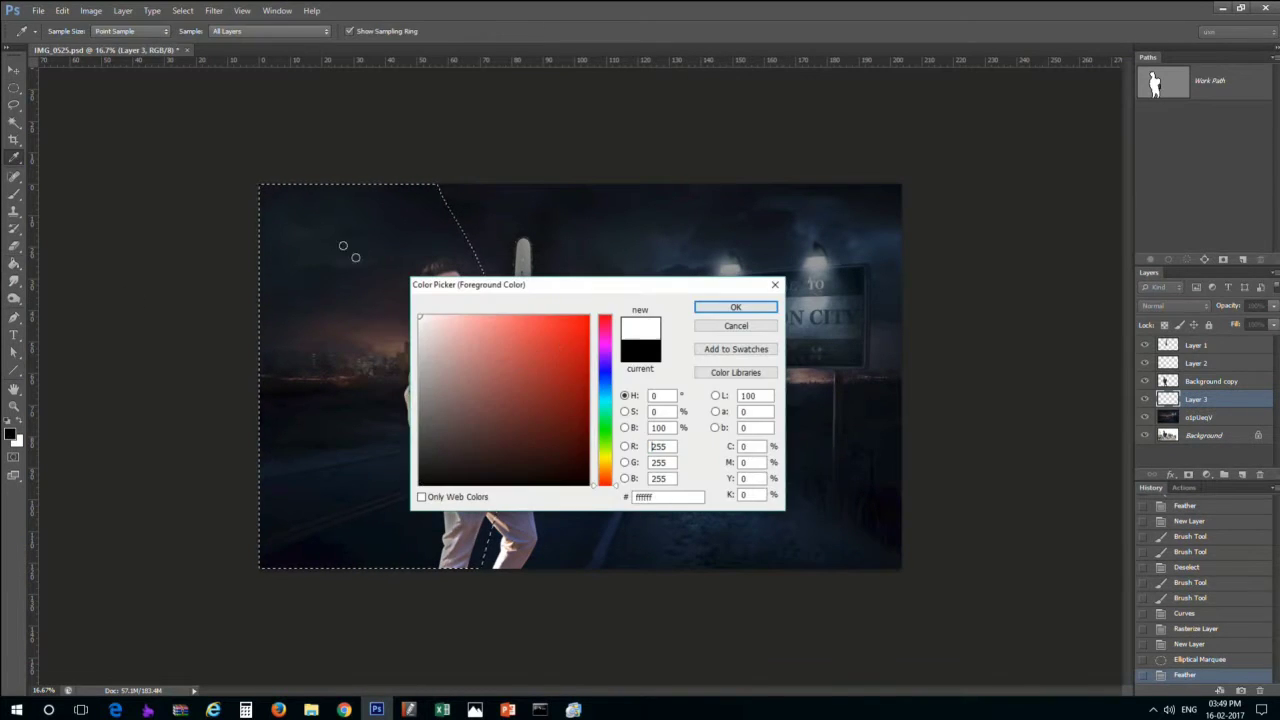
{"action": "left_click", "coordinate": [422, 296]}
{"action": "left_click", "coordinate": [737, 306]}
{"action": "left_click", "coordinate": [333, 328]}
{"action": "key", "text": "ctrl+d"}
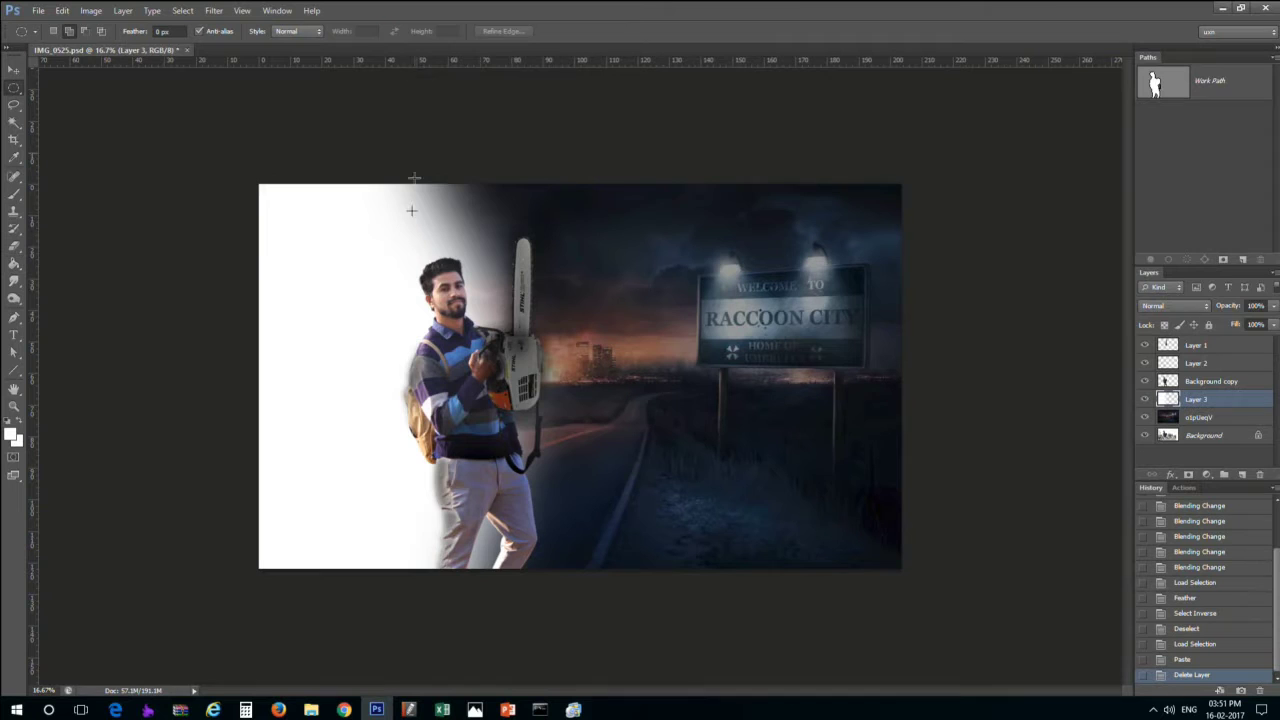
Lower Layer 3's opacity to 24% and zoom in on the man's face and chainsaw
{"action": "left_click", "coordinate": [1273, 305]}
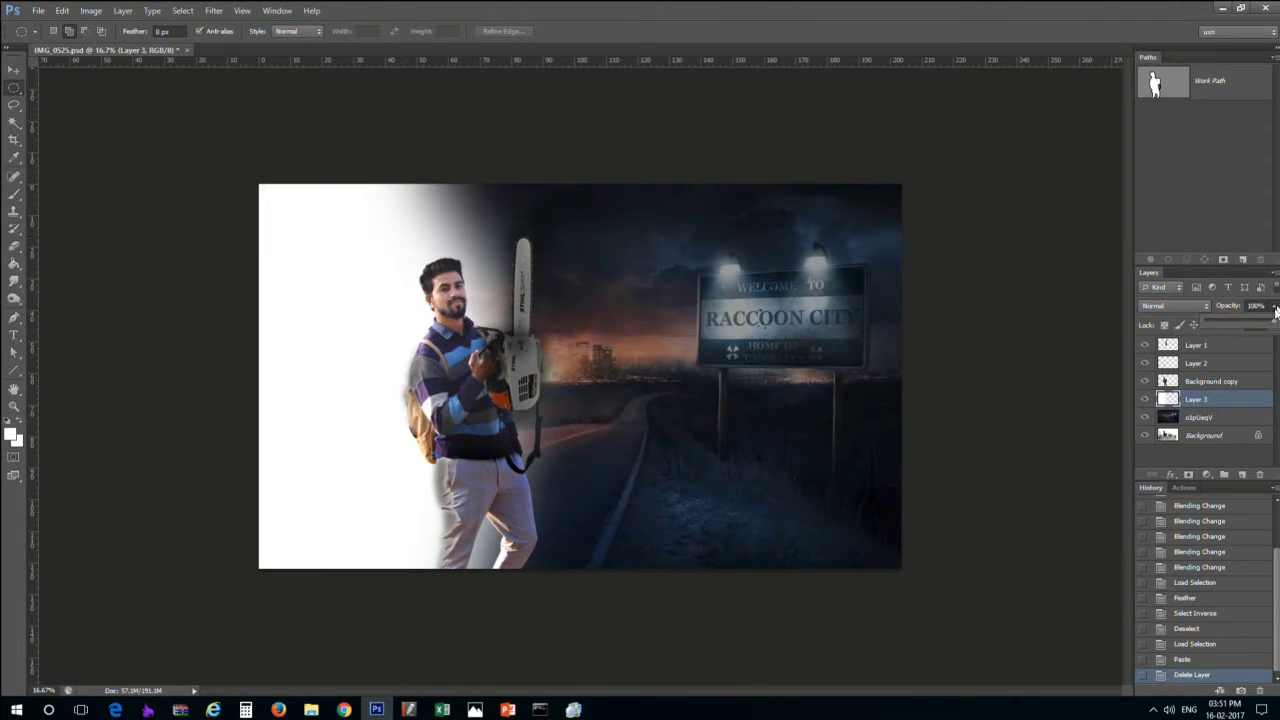
{"action": "left_click_drag", "start_coordinate": [1271, 323], "coordinate": [1220, 328]}
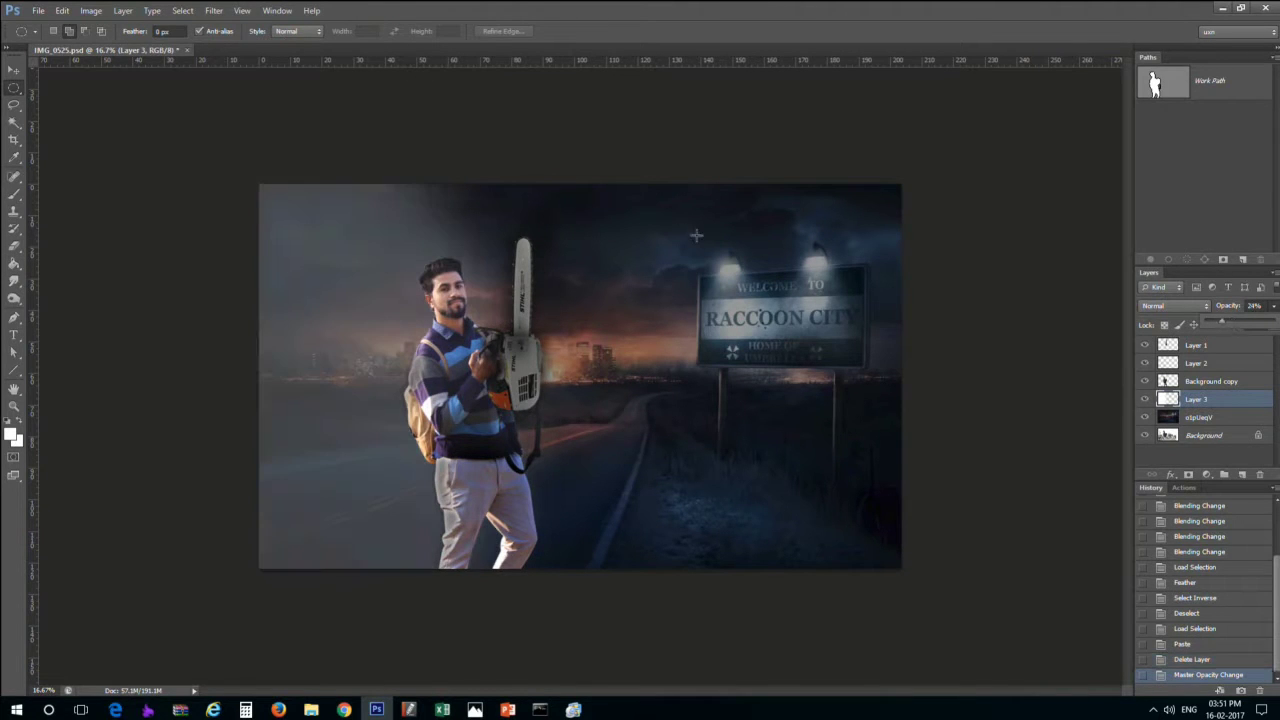
{"action": "key", "text": "ctrl+plus"}
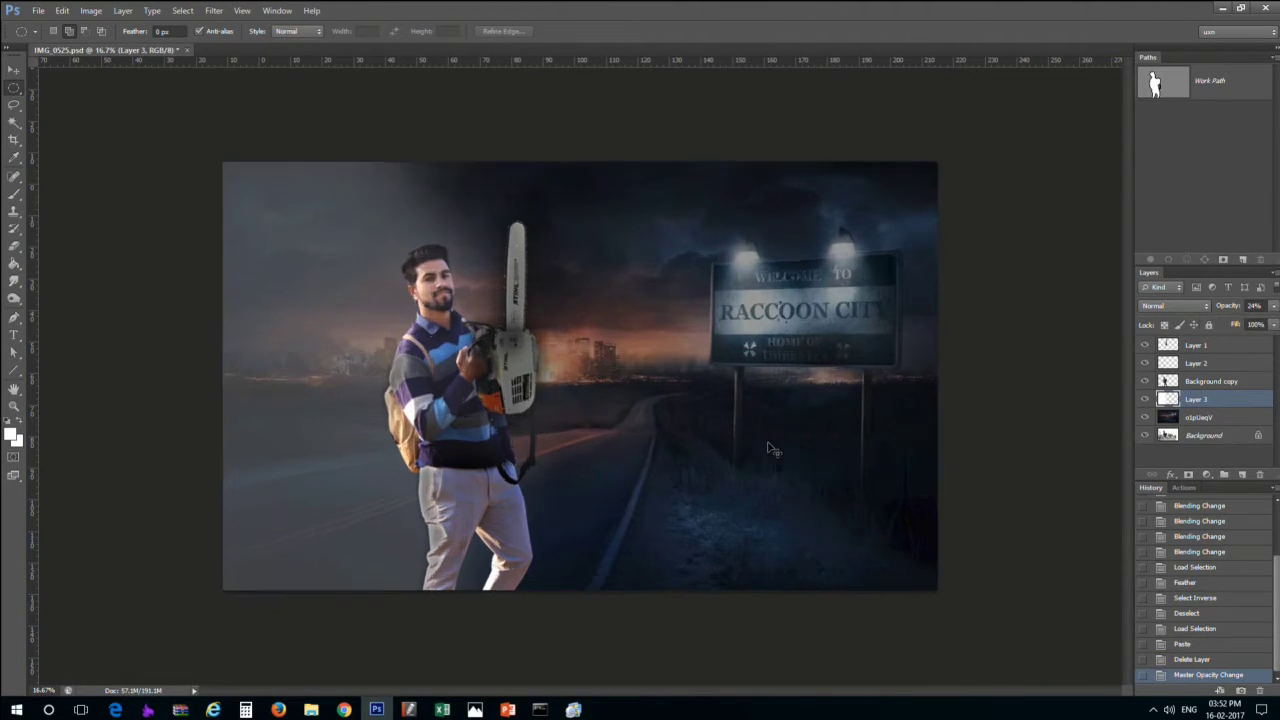
{"action": "key", "text": "ctrl+plus"}
{"action": "key", "text": "ctrl+plus"}
{"action": "key", "text": "ctrl+plus"}
{"action": "left_click_drag", "start_coordinate": [722, 199], "coordinate": [394, 146]}
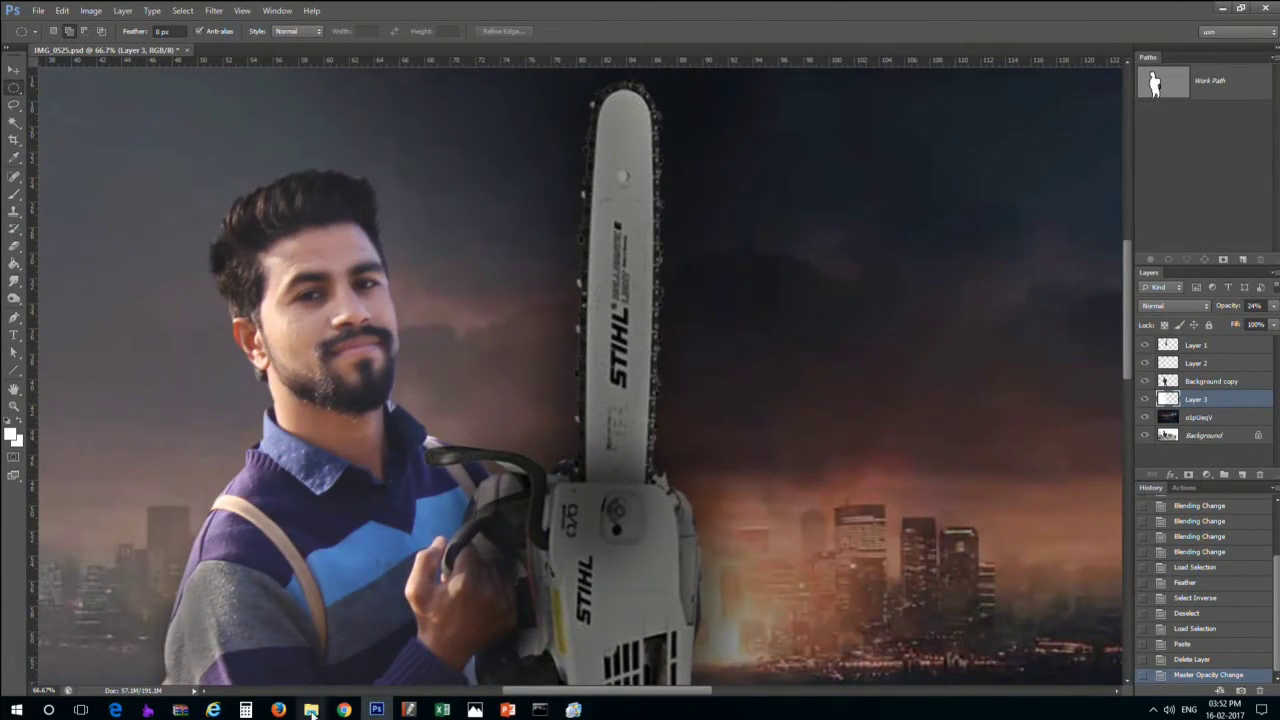
{"action": "left_click", "coordinate": [311, 709]}
{"action": "mouse_move", "coordinate": [1234, 100]}
{"action": "left_mouse_down"}
{"action": "mouse_move", "coordinate": [620, 455]}
{"action": "mouse_move", "coordinate": [580, 375]}
{"action": "mouse_move", "coordinate": [295, 325]}
{"action": "left_mouse_up"}
{"action": "key", "text": "Return"}
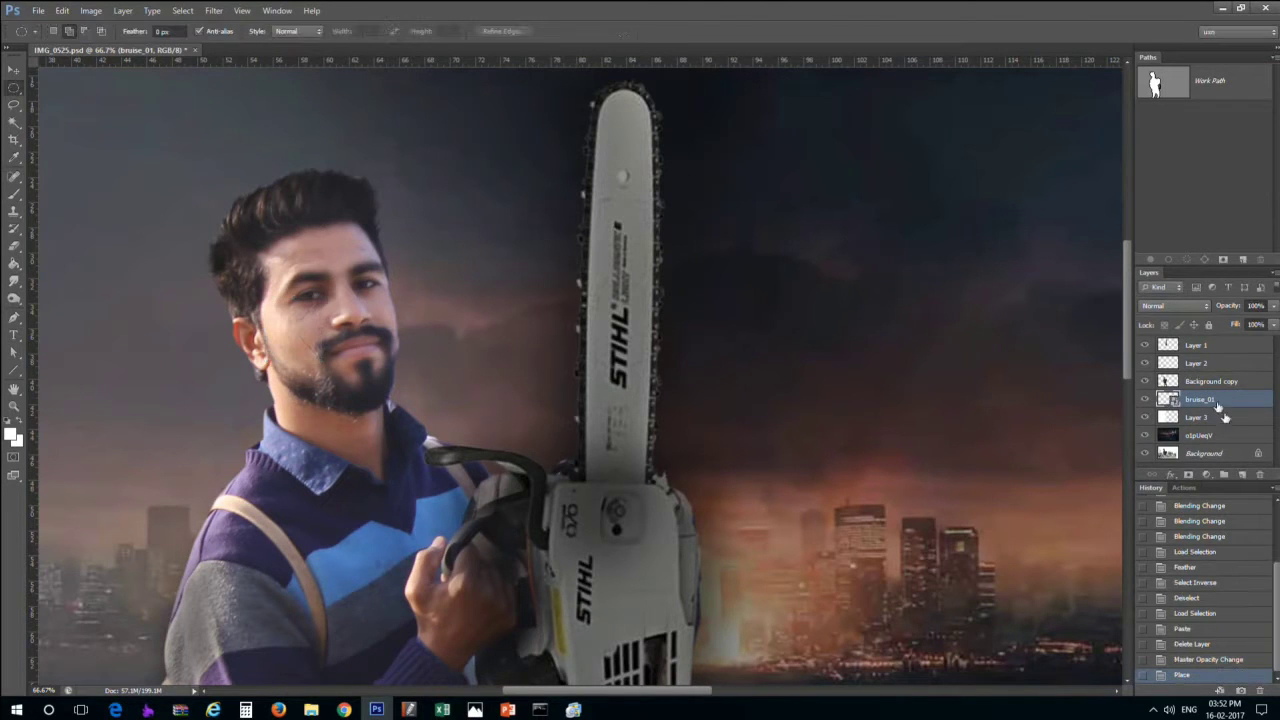
{"action": "left_click_drag", "start_coordinate": [1200, 399], "coordinate": [1200, 373]}
{"action": "key", "text": "v"}
{"action": "left_click_drag", "start_coordinate": [289, 326], "coordinate": [325, 371]}
{"action": "key", "text": "ctrl+t"}
{"action": "key", "text": "Return"}
{"action": "key", "text": "ctrl+plus"}
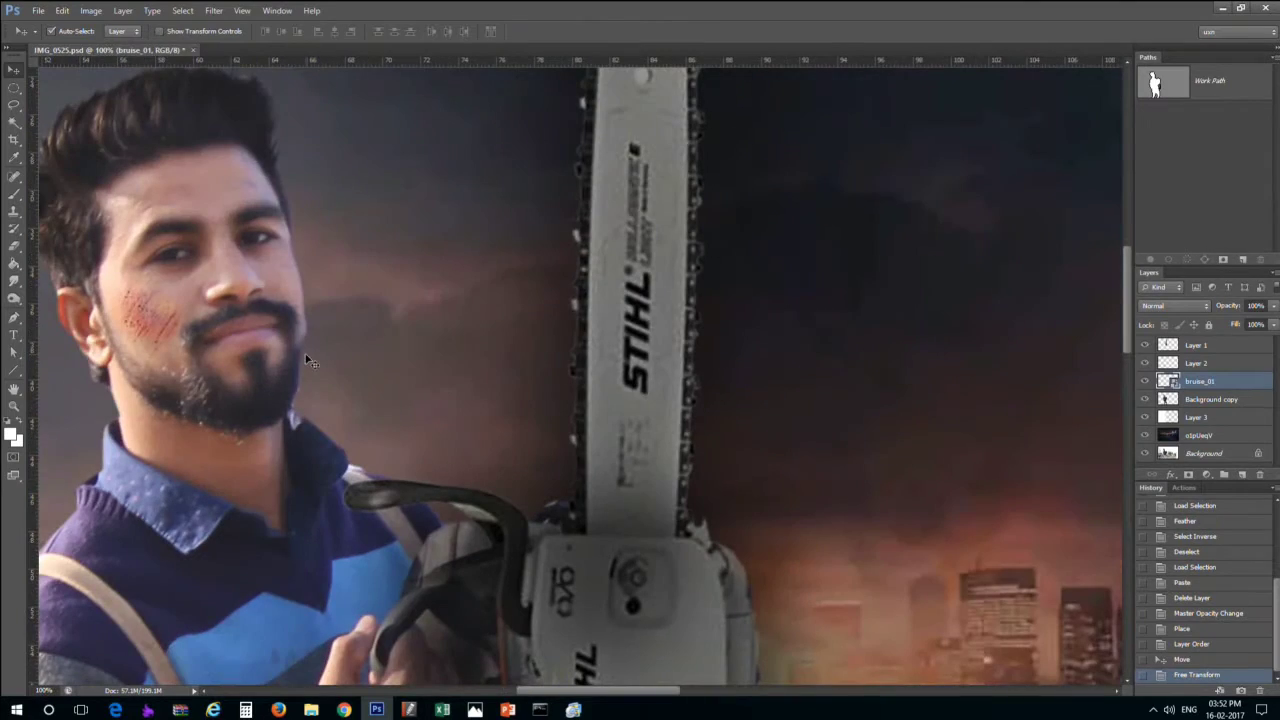
{"action": "left_click", "coordinate": [1175, 305]}
{"action": "left_click", "coordinate": [1170, 346]}
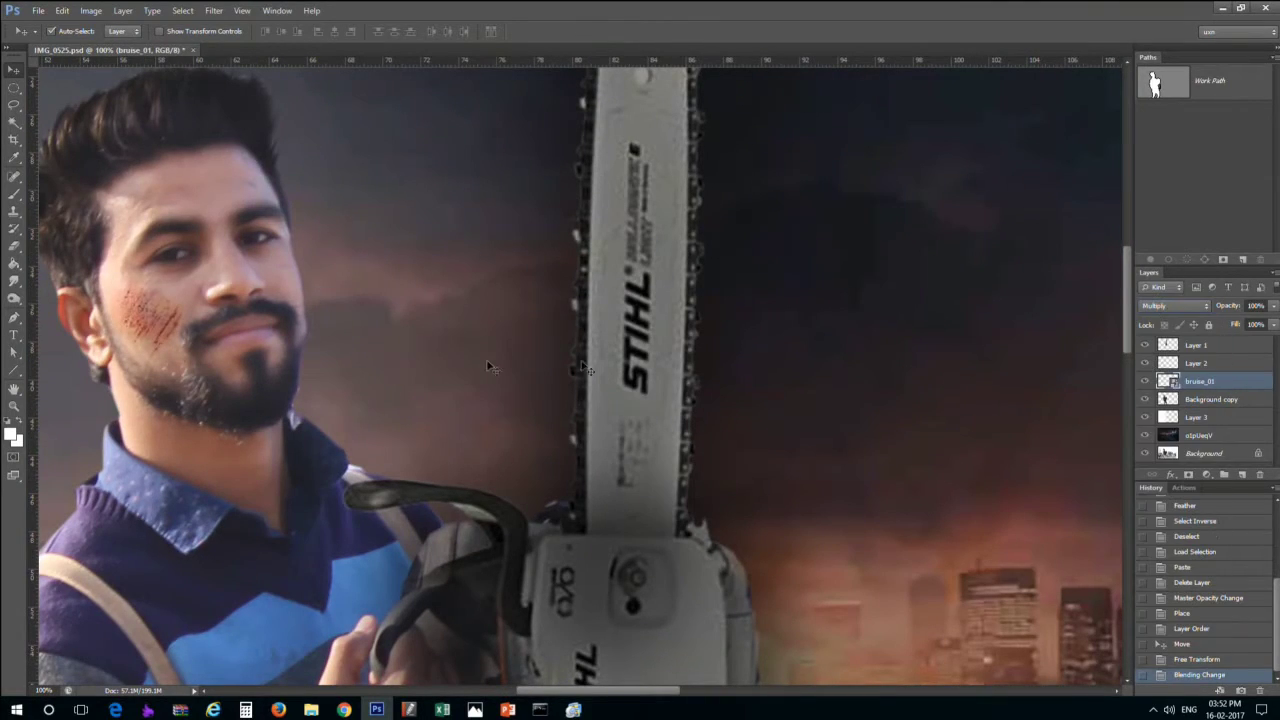
{"action": "key", "text": "ctrl+minus"}
{"action": "key", "text": "ctrl+minus"}
{"action": "key", "text": "ctrl+minus"}
{"action": "key", "text": "ctrl+minus"}
{"action": "key", "text": "ctrl+plus"}
{"action": "key", "text": "ctrl+plus"}
{"action": "left_click_drag", "start_coordinate": [160, 385], "coordinate": [410, 215]}
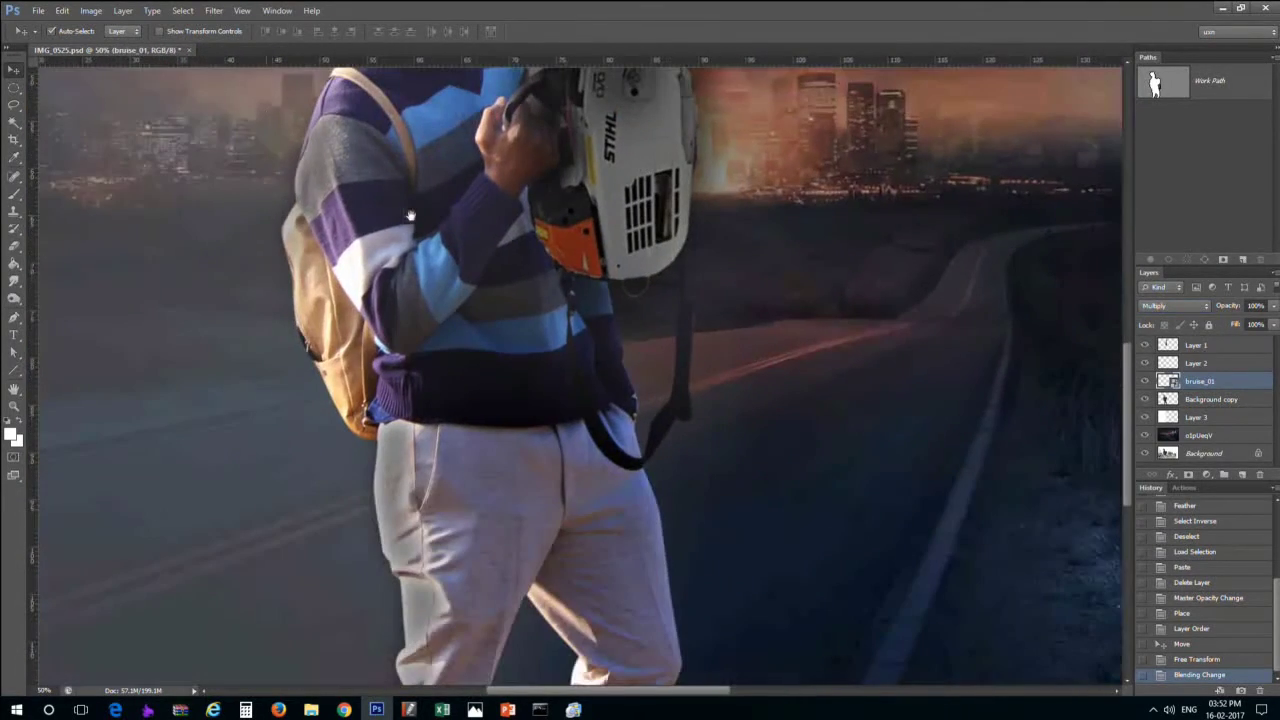
{"action": "left_click_drag", "start_coordinate": [330, 137], "coordinate": [432, 323]}
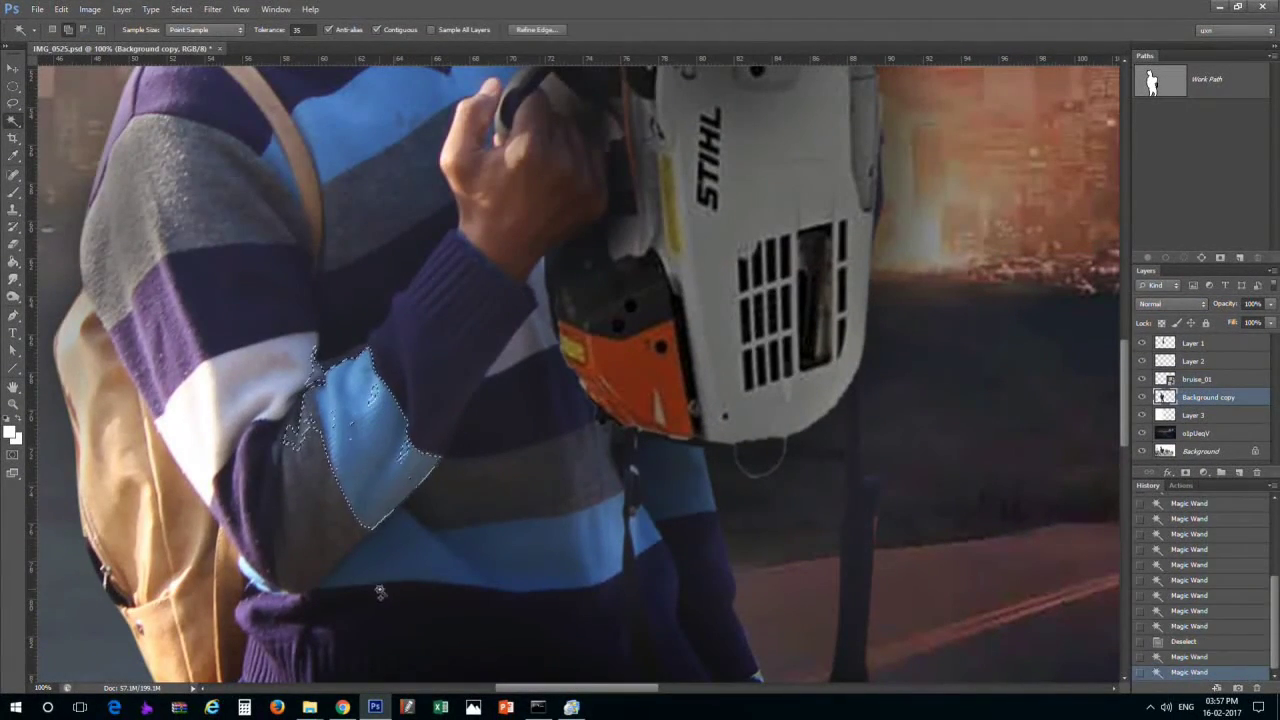
Clear the oversized stripe selection and set the Magic Wand tolerance to 15
{"action": "left_click", "coordinate": [557, 551]}
{"action": "left_click", "coordinate": [529, 543]}
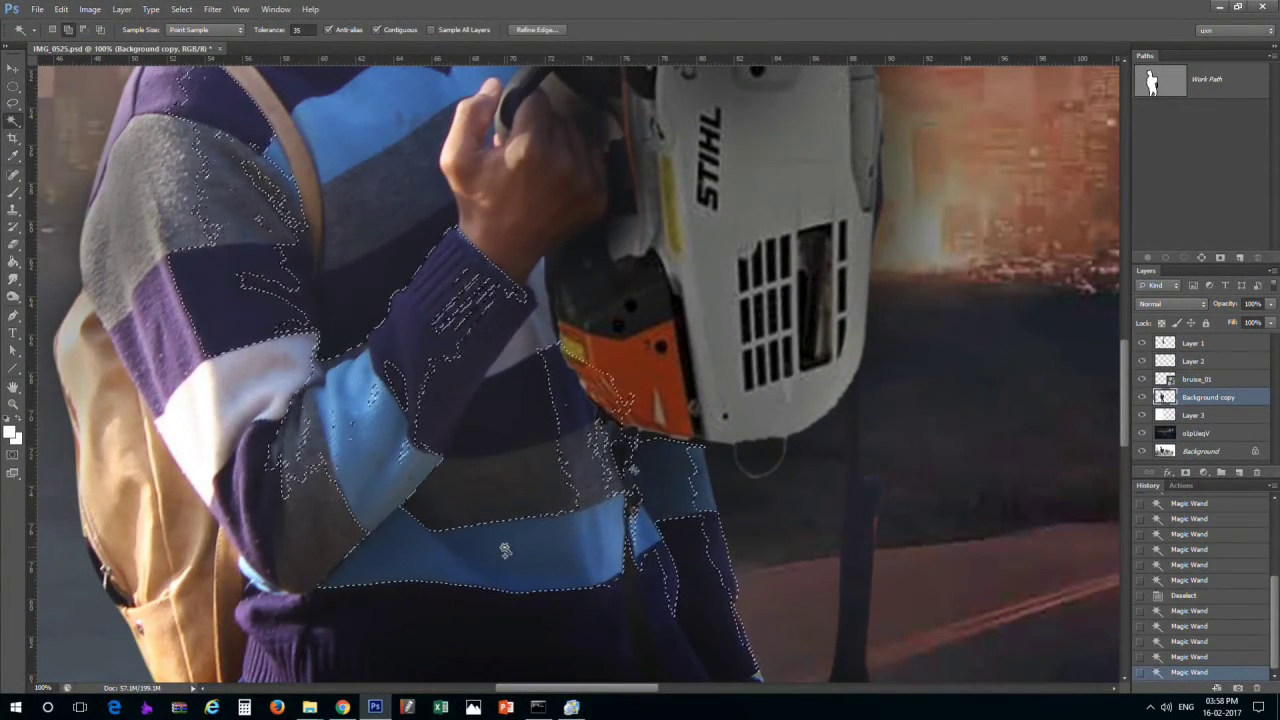
{"action": "key", "text": "ctrl+alt+z"}
{"action": "key", "text": "ctrl+alt+z"}
{"action": "left_click", "coordinate": [509, 543]}
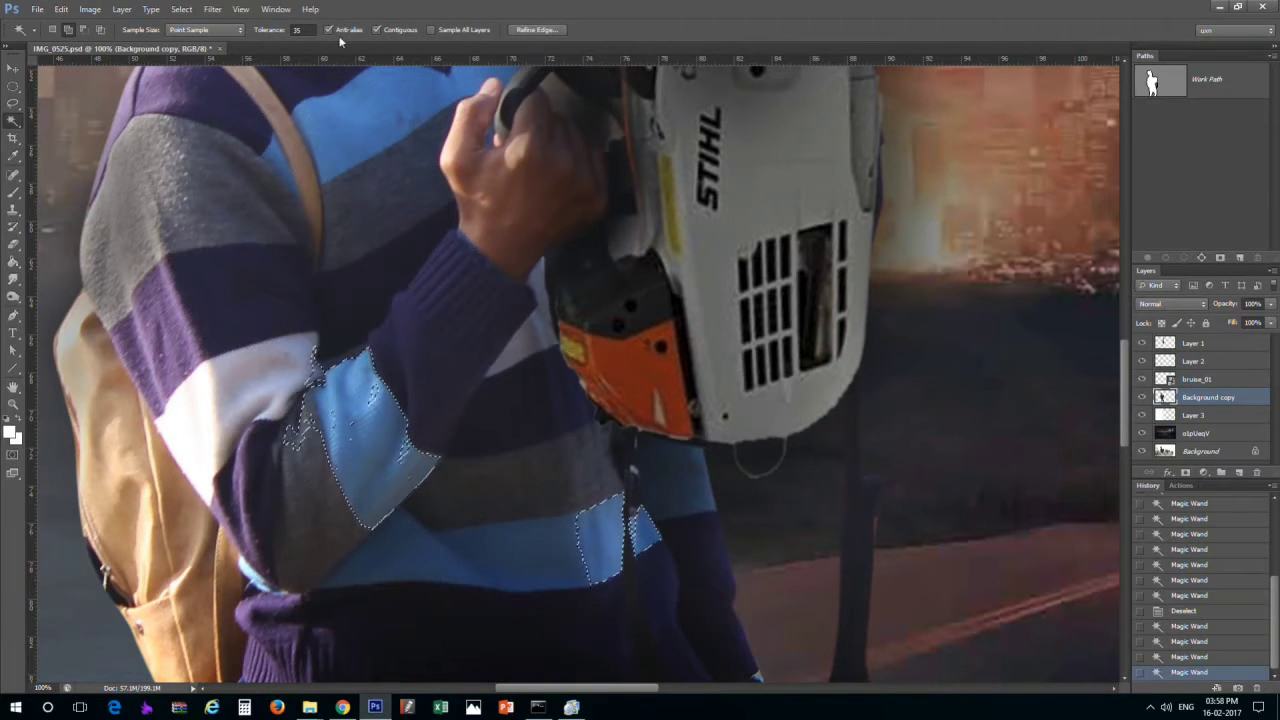
{"action": "double_click", "coordinate": [298, 29]}
{"action": "type", "text": "15"}
Magic Wand the lower and upper blue stripes of the sweater
{"action": "left_click", "coordinate": [598, 530]}
{"action": "left_click", "coordinate": [470, 560]}
{"action": "left_click", "coordinate": [551, 557]}
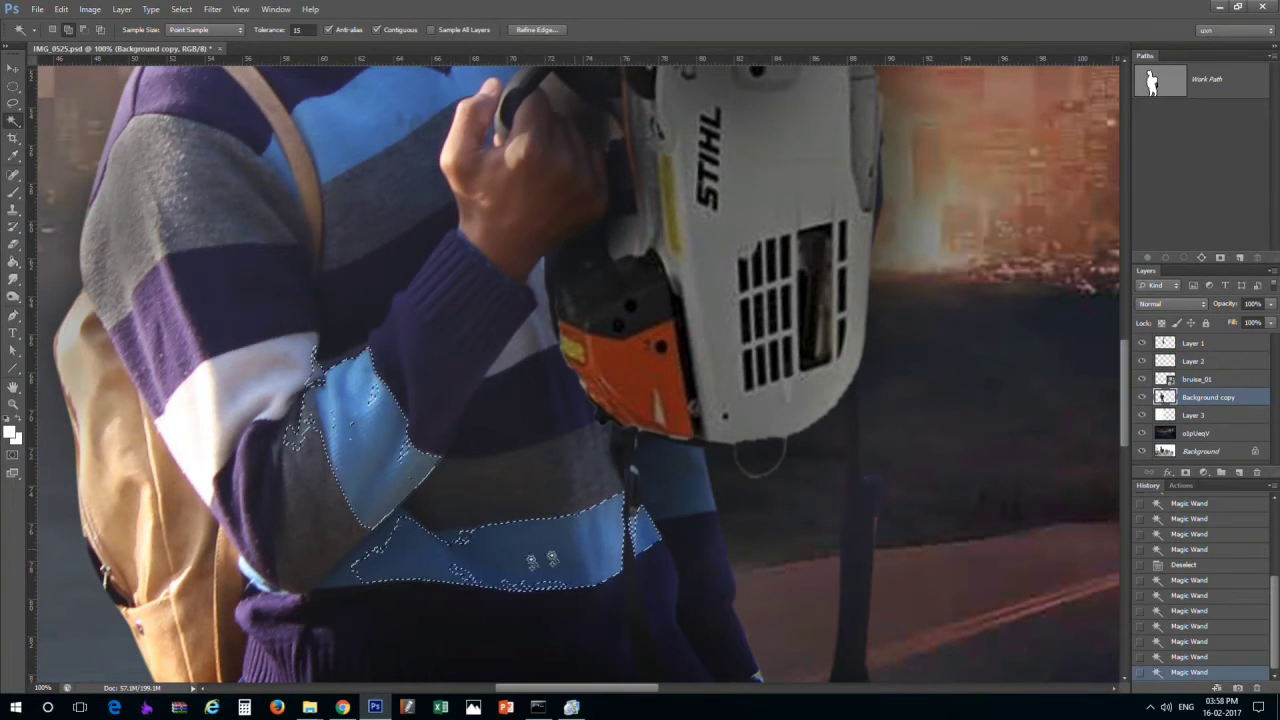
{"action": "scroll", "coordinate": [363, 491], "scroll_direction": "up", "scroll_amount": 2}
{"action": "left_click", "coordinate": [318, 258]}
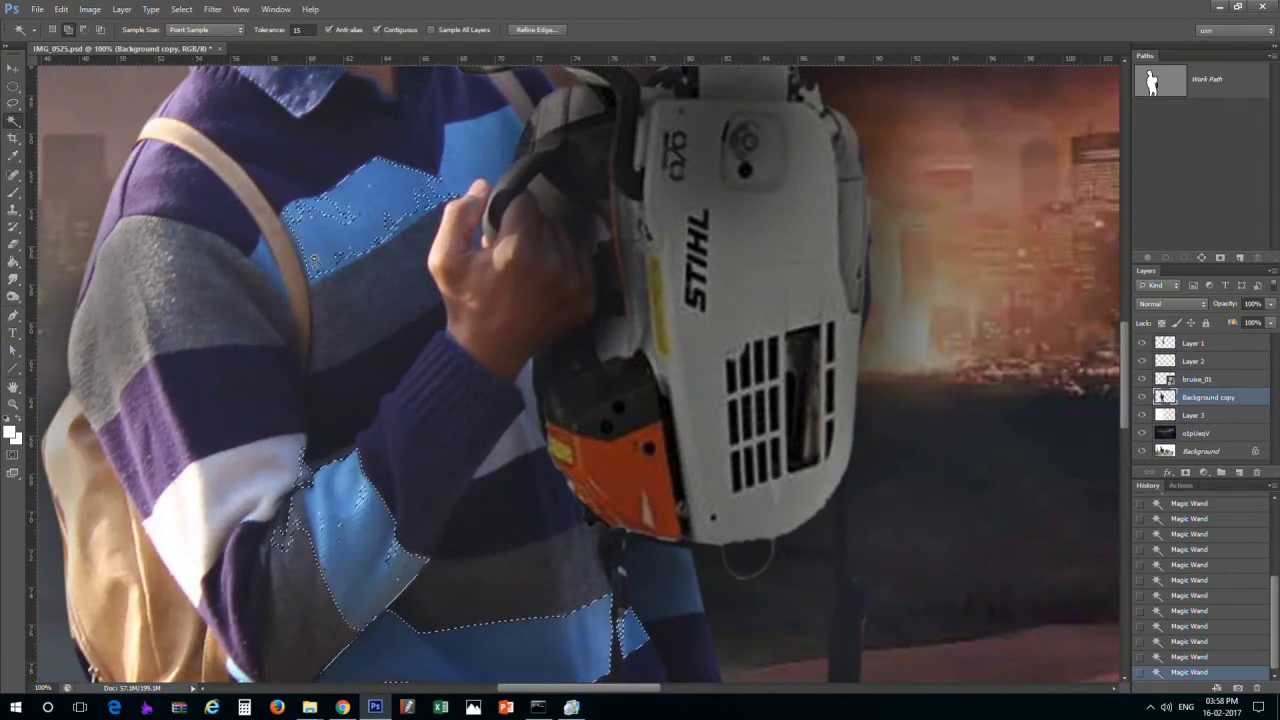
{"action": "left_click", "coordinate": [514, 119]}
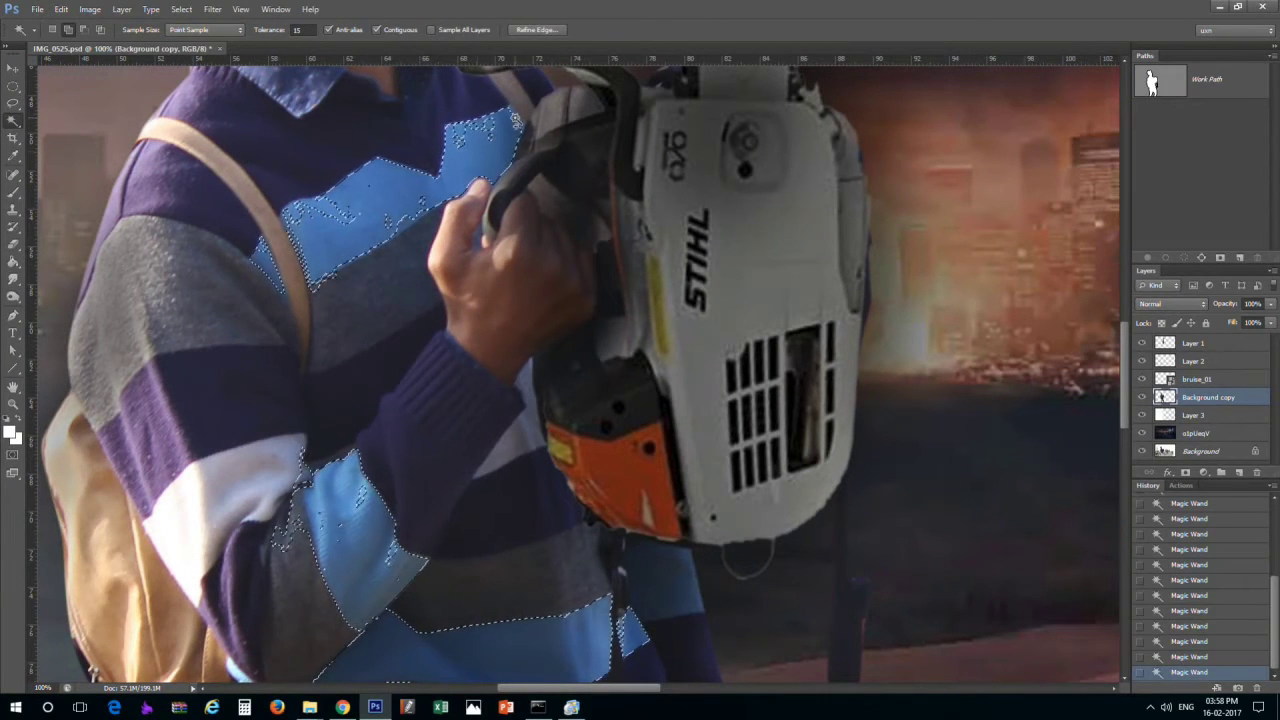
{"action": "left_click", "coordinate": [292, 240]}
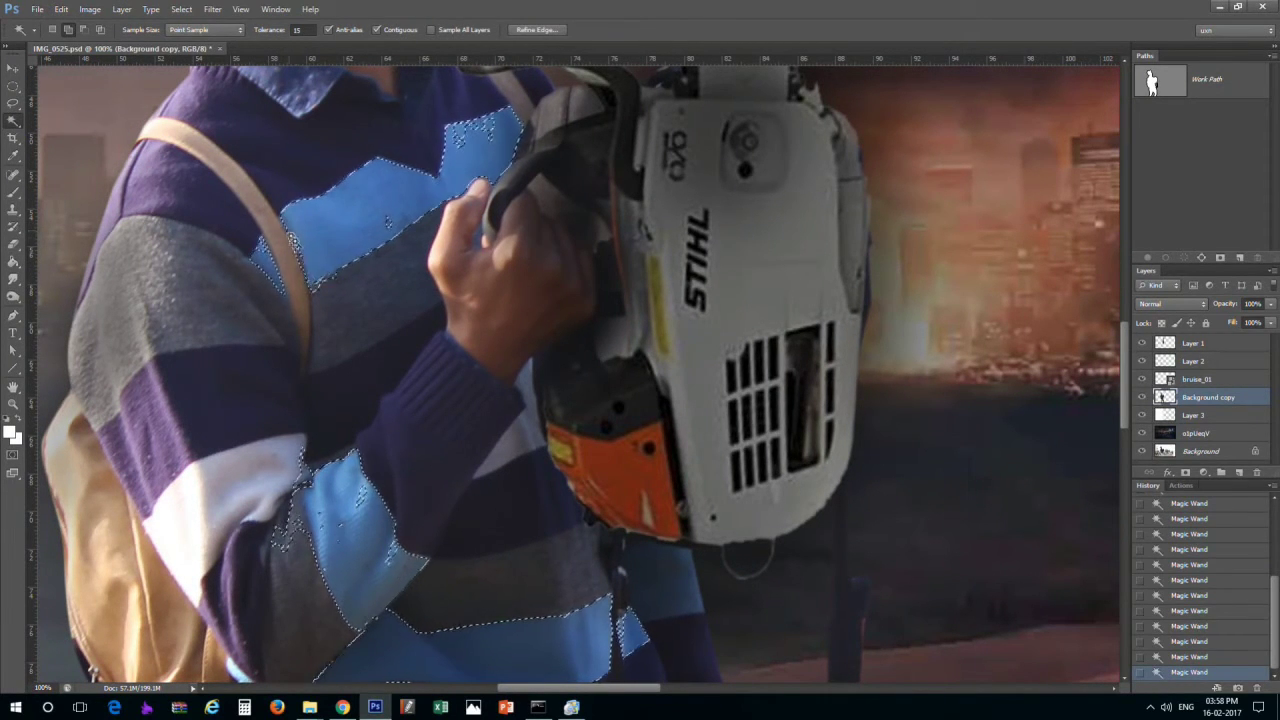
{"action": "left_click_drag", "start_coordinate": [383, 309], "coordinate": [448, 104]}
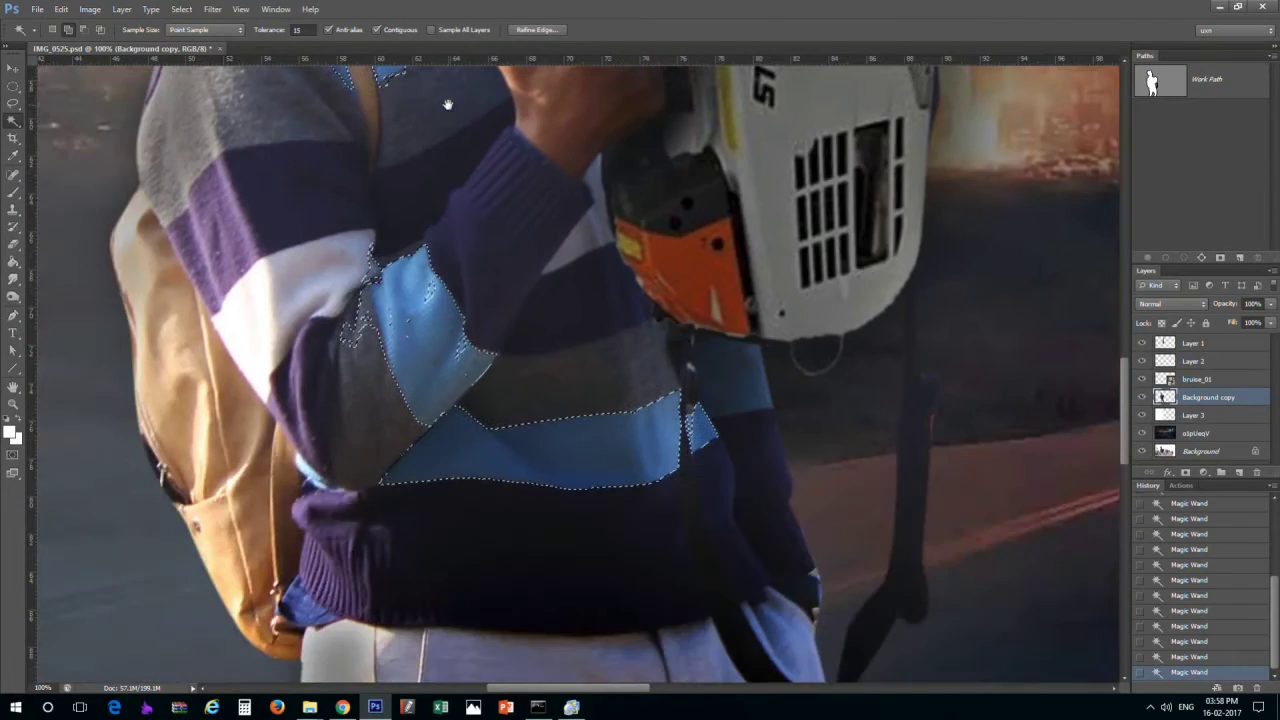
Feather the stripe selection, then try and cancel a Curves darkening
{"action": "right_click", "coordinate": [393, 155]}
{"action": "left_click", "coordinate": [440, 384]}
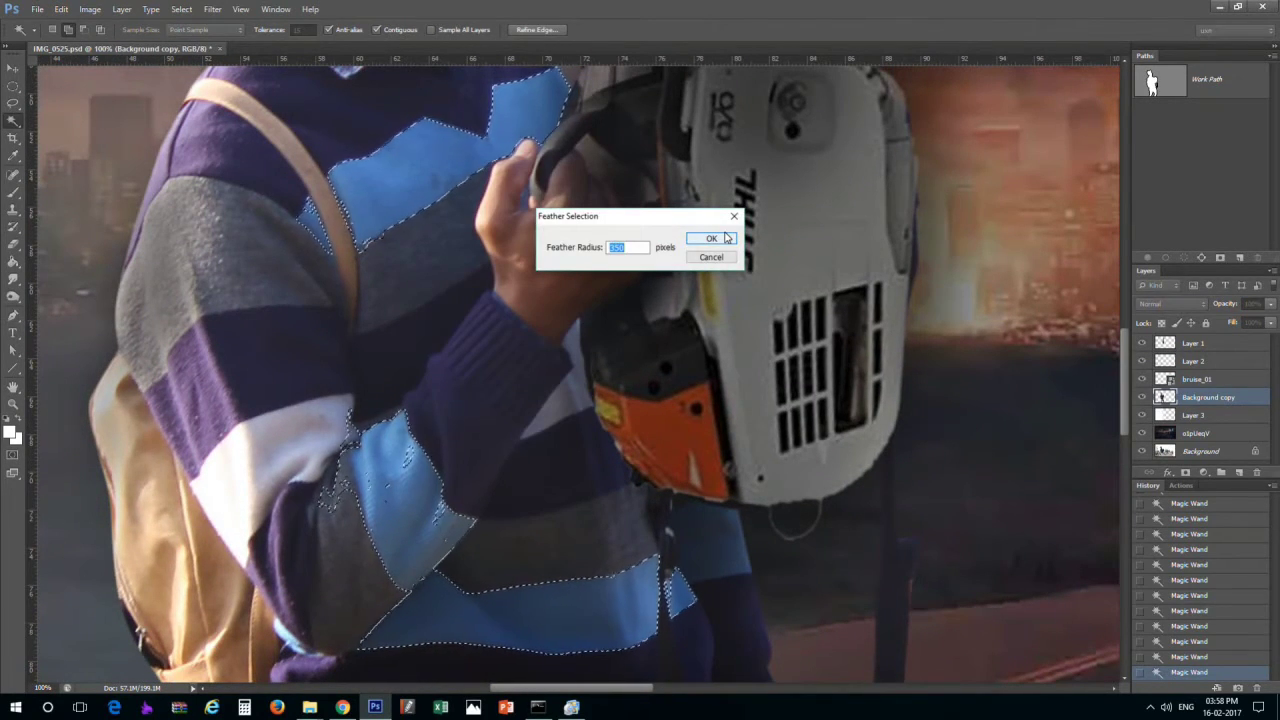
{"action": "left_click", "coordinate": [727, 237]}
{"action": "key", "text": "ctrl+m"}
{"action": "left_click_drag", "start_coordinate": [775, 385], "coordinate": [775, 478]}
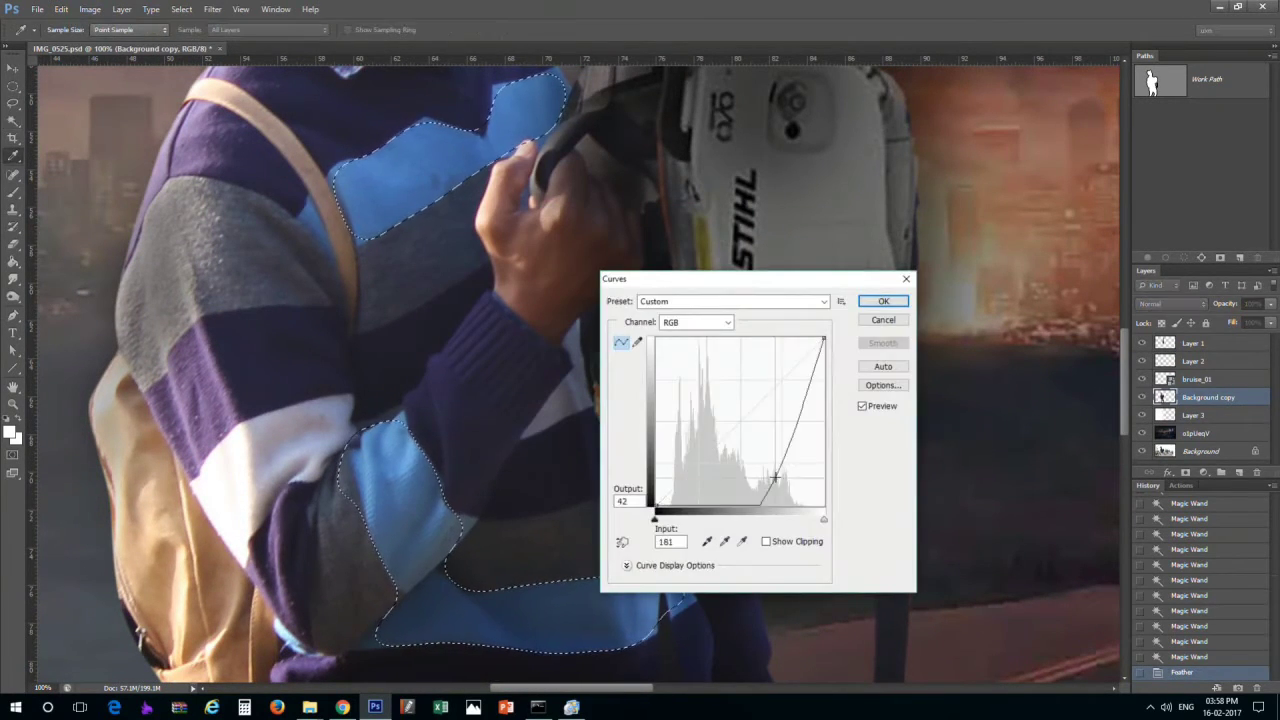
{"action": "left_click", "coordinate": [883, 319]}
Grey the selected stripes with Image > Adjustments > Black & White
{"action": "left_click", "coordinate": [89, 9]}
{"action": "left_click", "coordinate": [310, 158]}
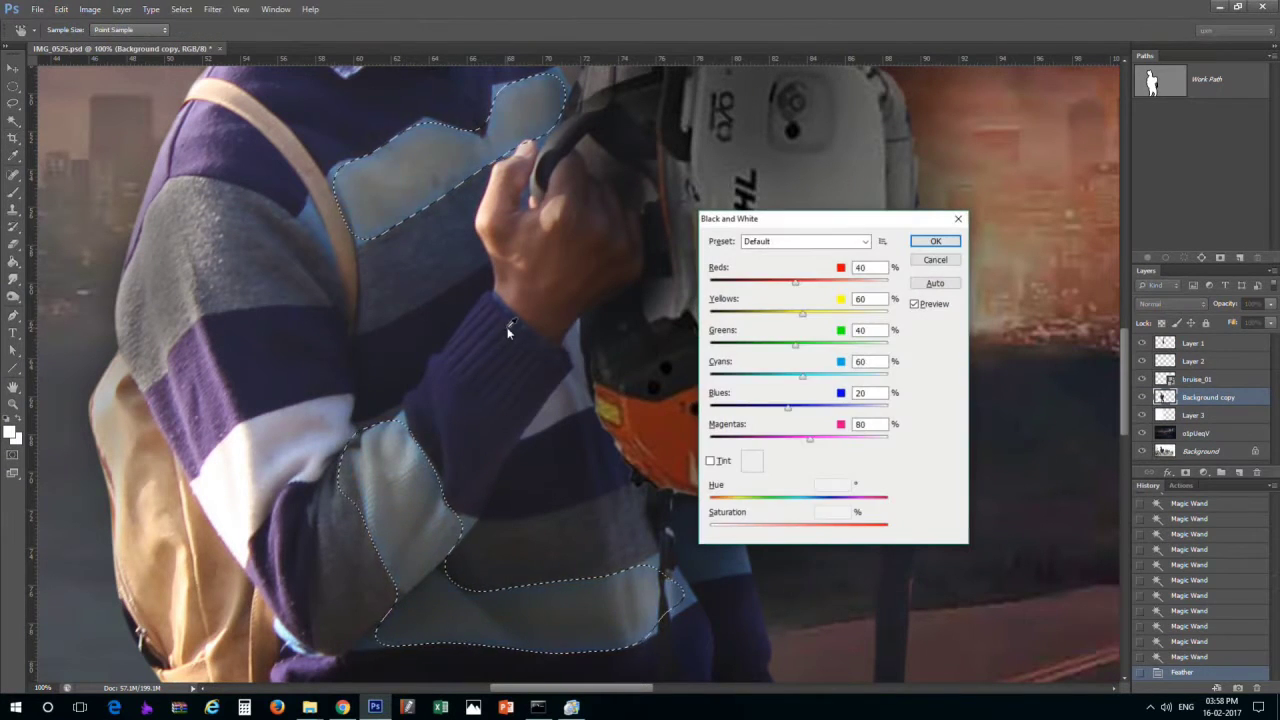
{"action": "left_click", "coordinate": [938, 241]}
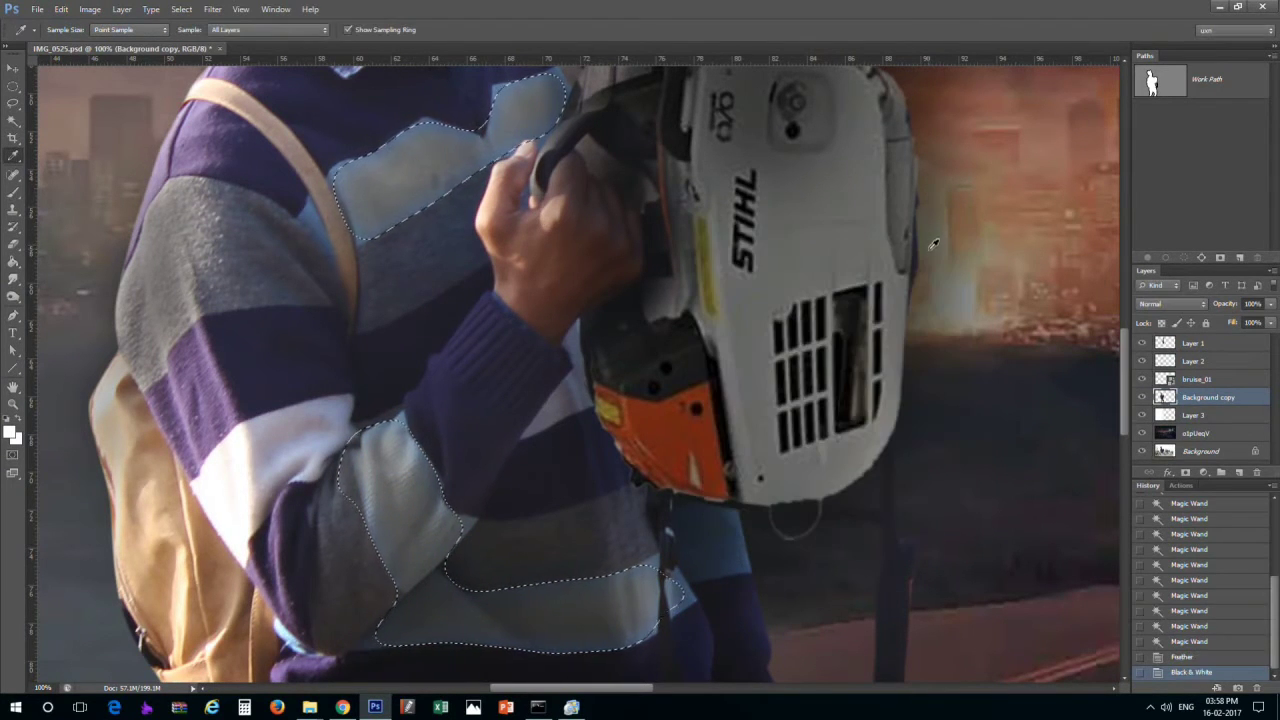
{"action": "scroll", "coordinate": [507, 512], "scroll_direction": "down", "scroll_amount": 5}
Magic Wand the sweater's dark hem band, strap and areas near the left cuff
{"action": "key", "text": "w"}
{"action": "left_click", "coordinate": [415, 455]}
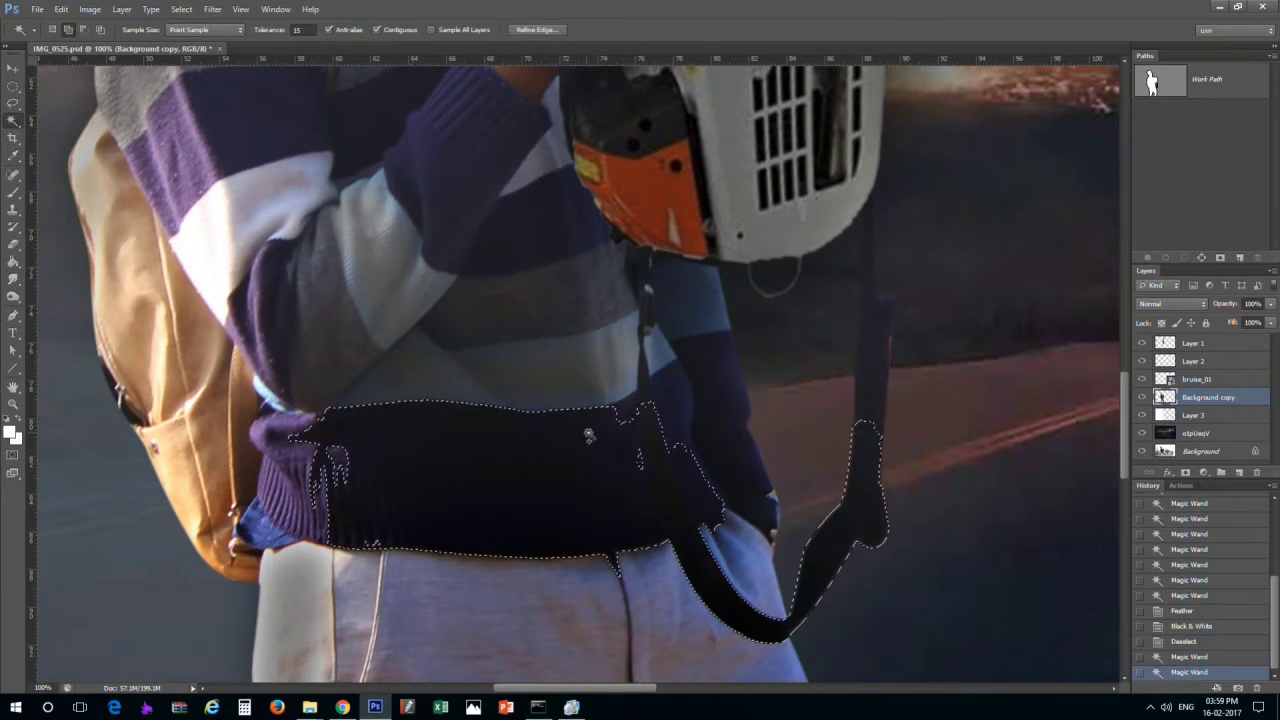
{"action": "left_click", "coordinate": [705, 470]}
{"action": "left_click", "coordinate": [680, 380]}
{"action": "left_click", "coordinate": [690, 320]}
{"action": "left_click", "coordinate": [291, 480]}
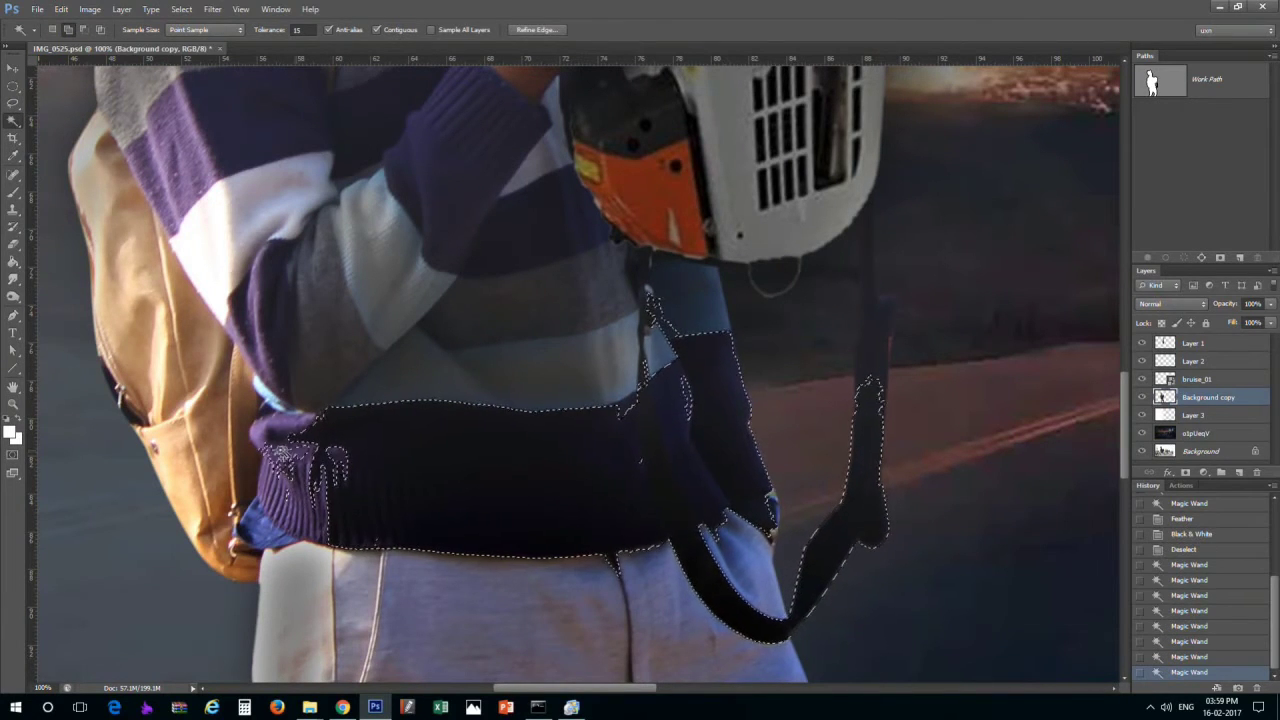
{"action": "left_click", "coordinate": [300, 450]}
Add the dark sleeve and shoulder stripes to the selection
{"action": "scroll", "coordinate": [509, 374], "scroll_direction": "up", "scroll_amount": 3}
{"action": "left_click", "coordinate": [560, 355]}
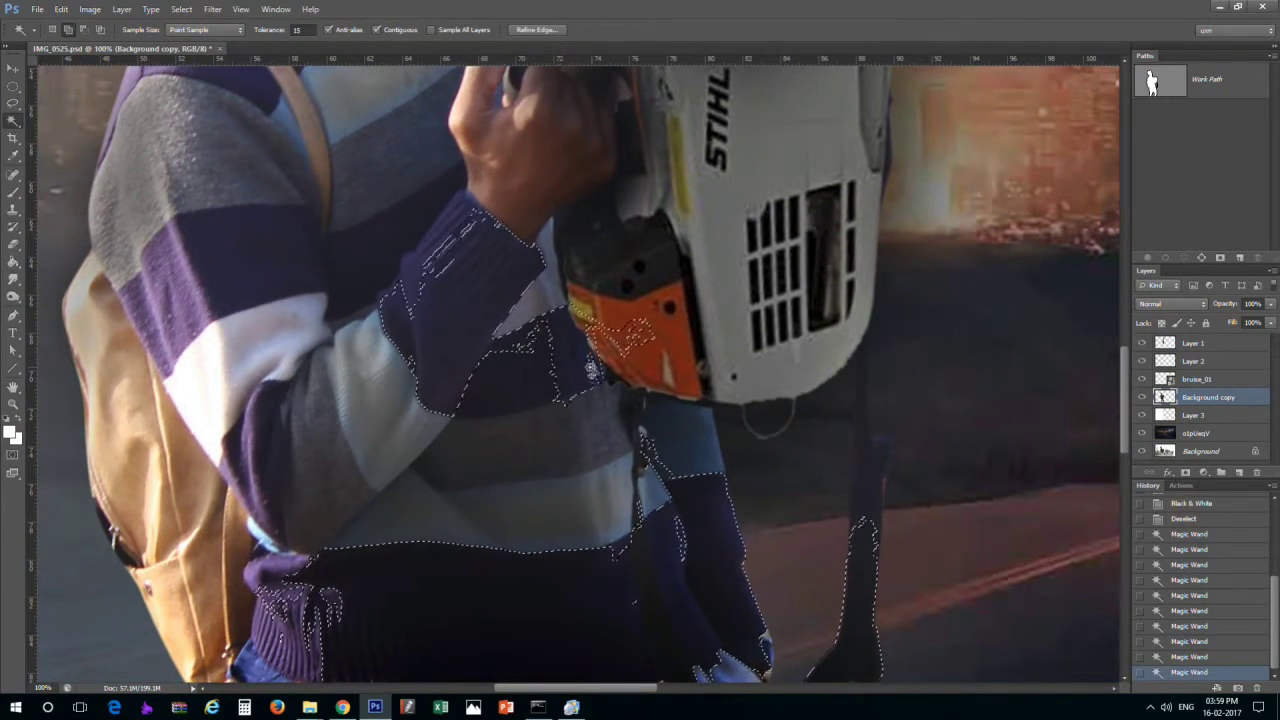
{"action": "left_click", "coordinate": [610, 335]}
{"action": "left_click", "coordinate": [600, 370]}
{"action": "scroll", "coordinate": [368, 353], "scroll_direction": "up", "scroll_amount": 2}
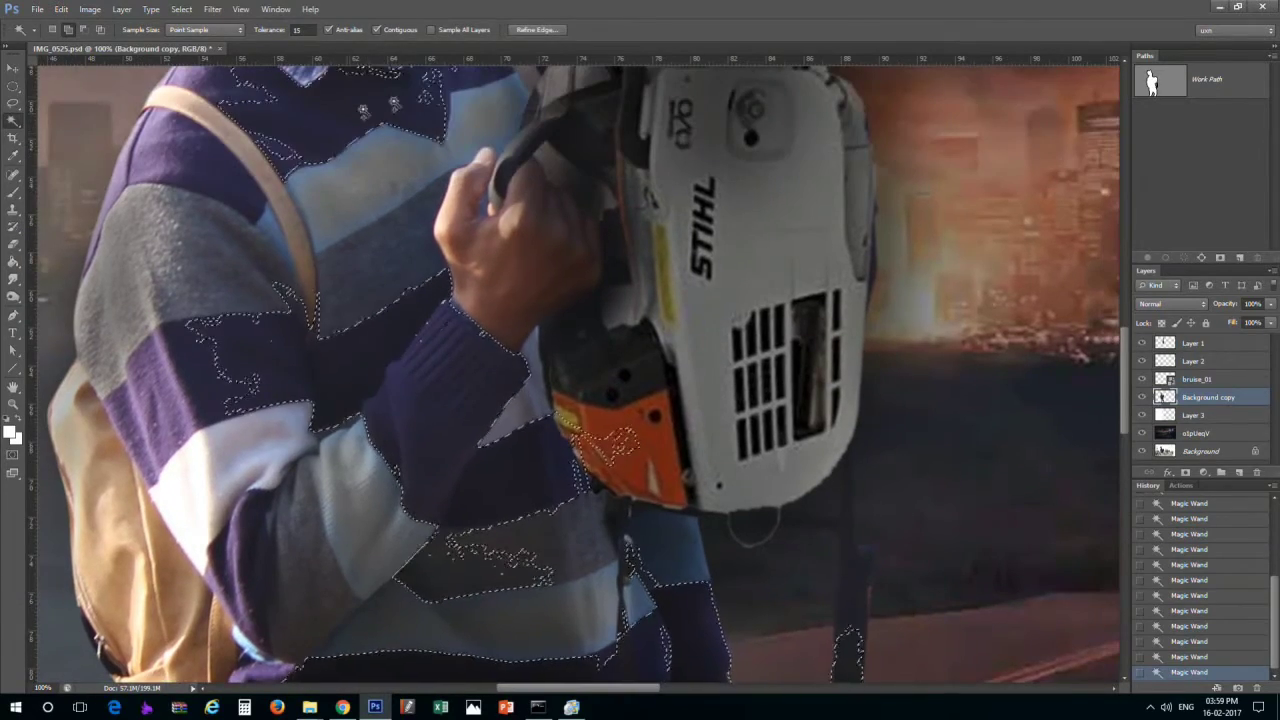
{"action": "scroll", "coordinate": [368, 353], "scroll_direction": "up", "scroll_amount": 4}
{"action": "key", "text": "ctrl+z"}
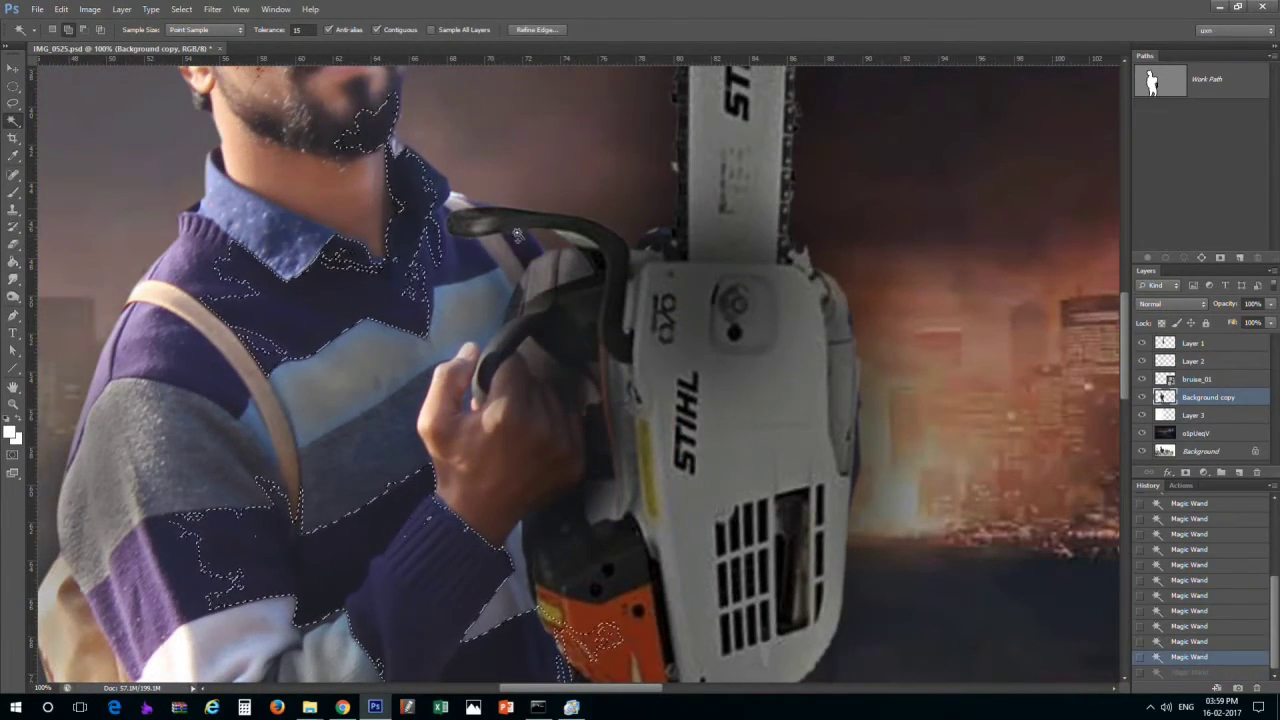
{"action": "left_click", "coordinate": [465, 260]}
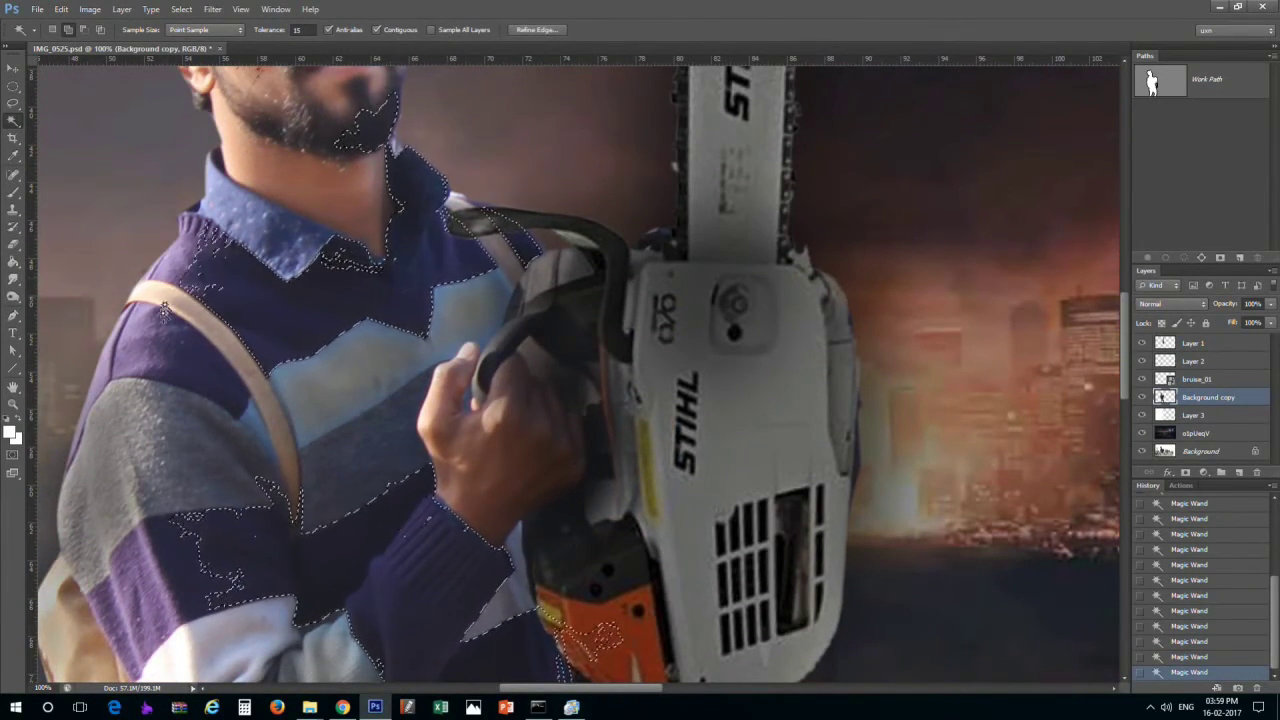
Subtract the beard and collar from the selection with the Lasso
{"action": "left_click_drag", "start_coordinate": [400, 591], "coordinate": [330, 369]}
{"action": "scroll", "coordinate": [330, 369], "scroll_direction": "up", "scroll_amount": 6}
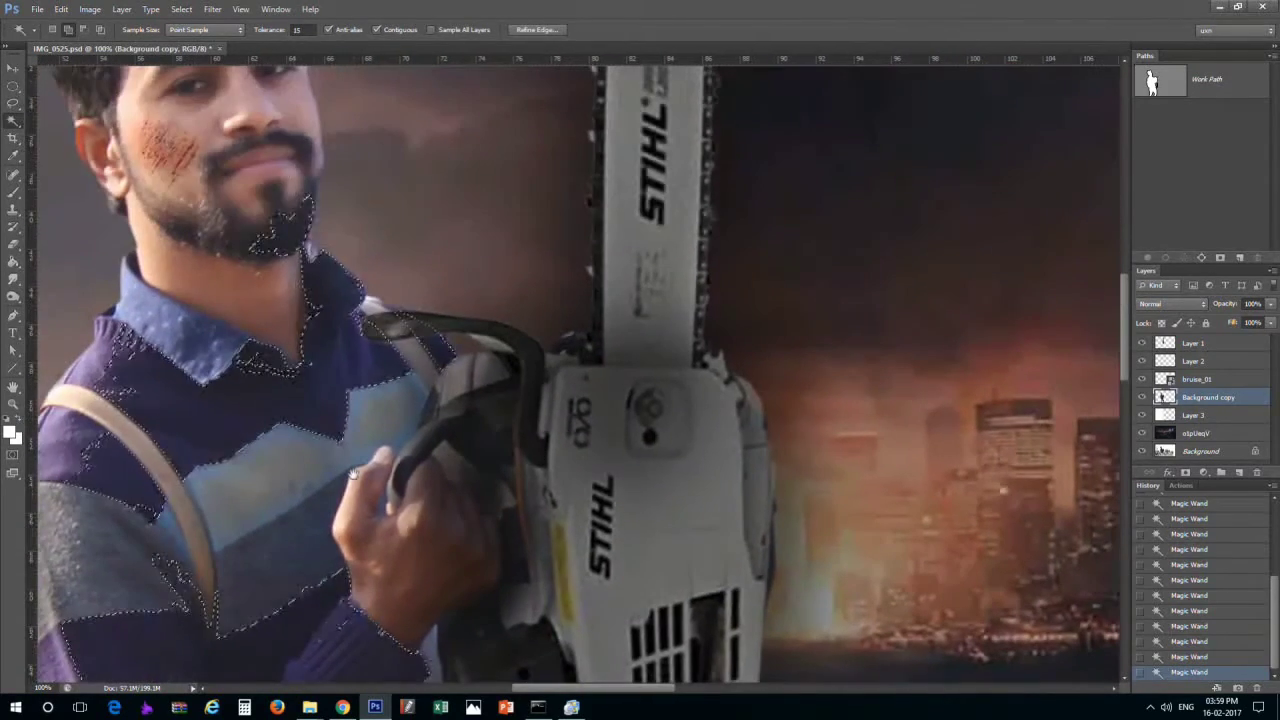
{"action": "key", "text": "l"}
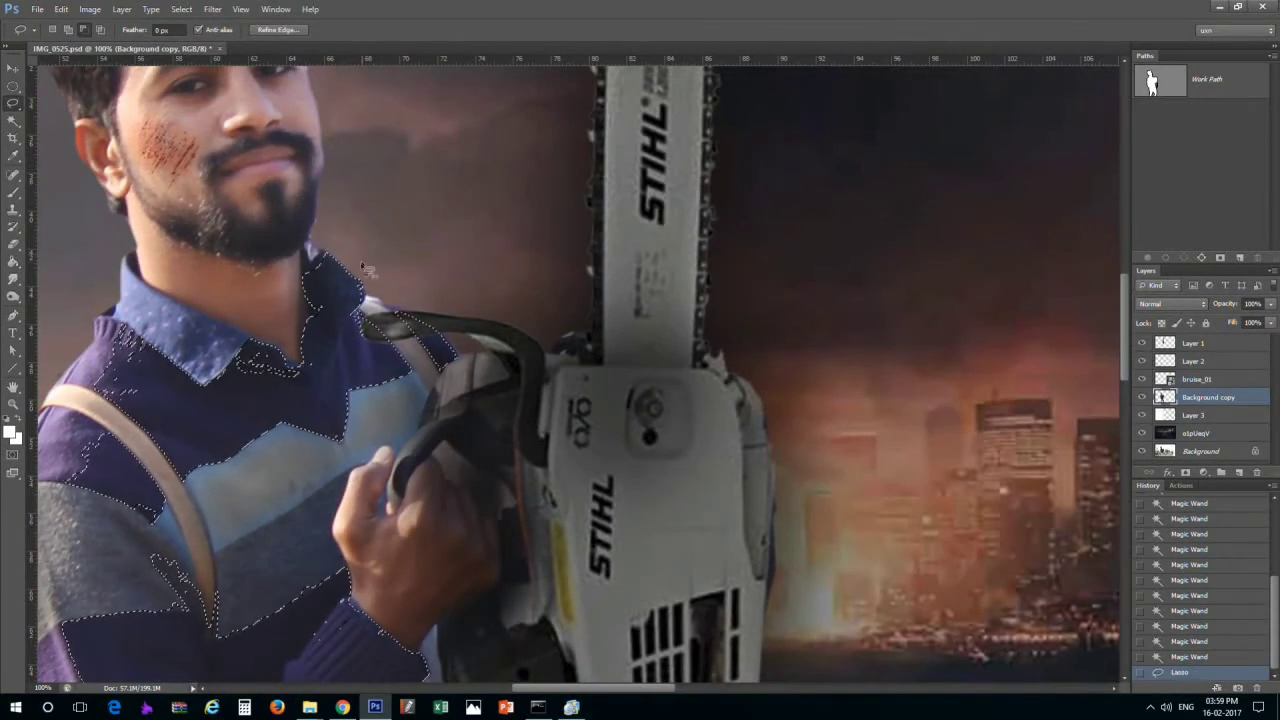
{"action": "left_click_drag", "start_coordinate": [333, 140], "coordinate": [322, 274]}
Feather the dark-stripe selection, applying the feather twice
{"action": "right_click", "coordinate": [243, 374]}
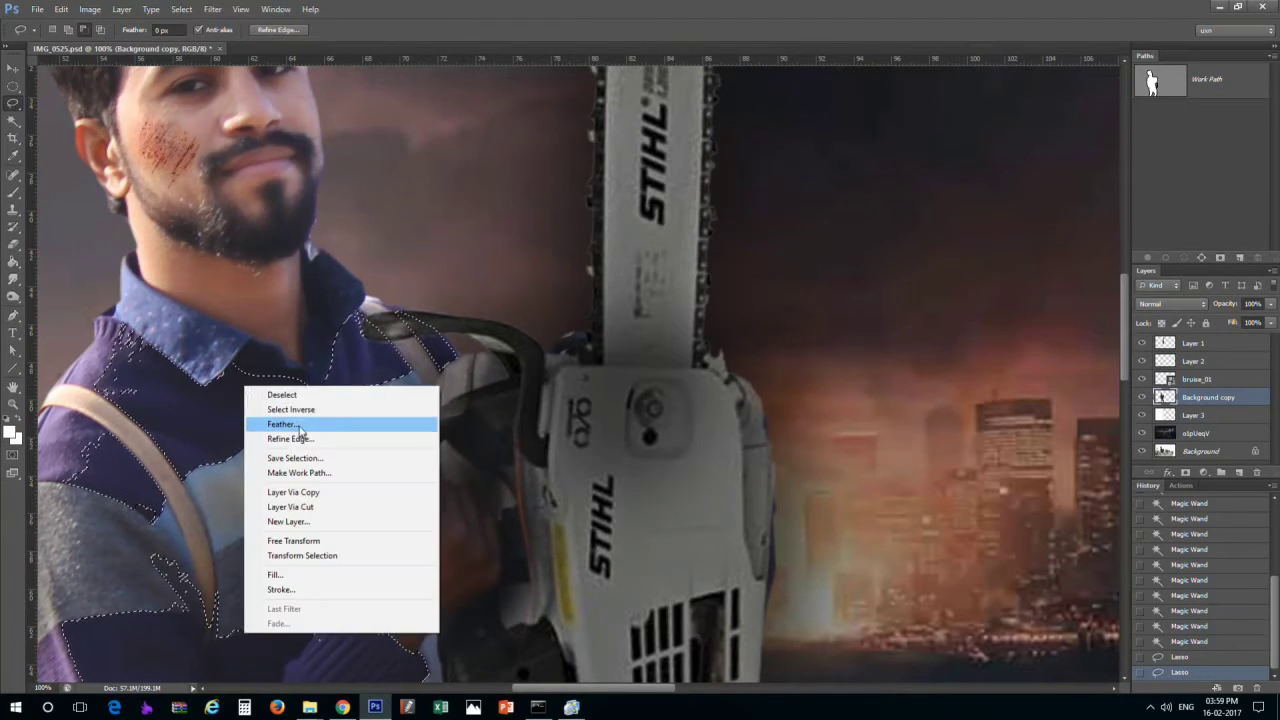
{"action": "left_click", "coordinate": [295, 425]}
{"action": "key", "text": "Return"}
{"action": "key", "text": "ctrl+minus"}
{"action": "key", "text": "ctrl+minus"}
{"action": "right_click", "coordinate": [398, 384]}
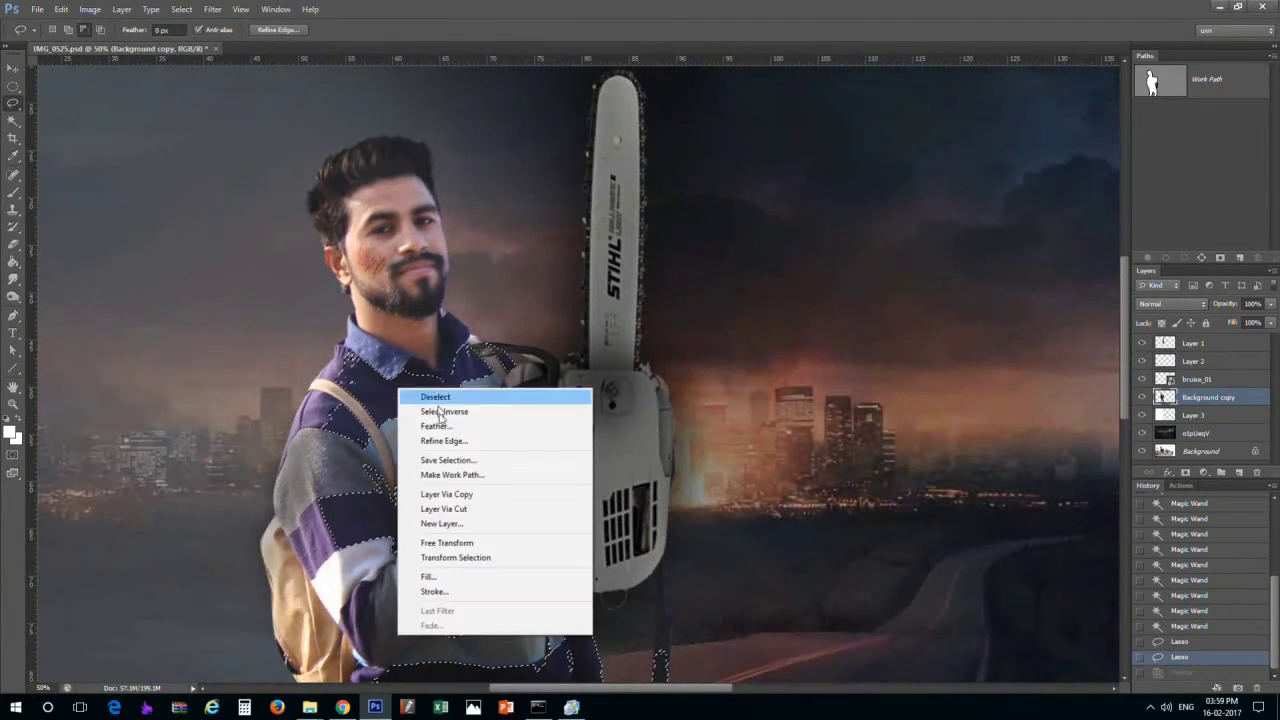
{"action": "left_click", "coordinate": [441, 426]}
{"action": "key", "text": "Return"}
Desaturate the selected dark stripes with a custom Black & White adjustment
{"action": "key", "text": "alt+i"}
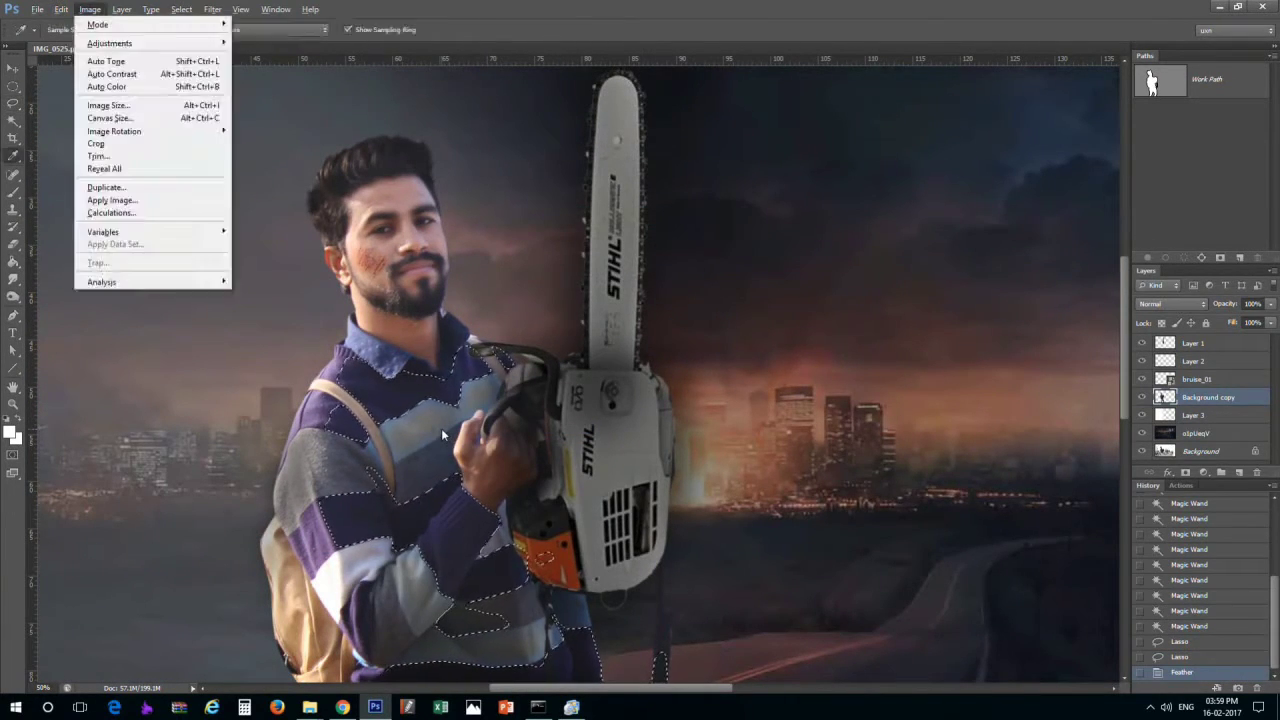
{"action": "key", "text": "j"}
{"action": "key", "text": "k"}
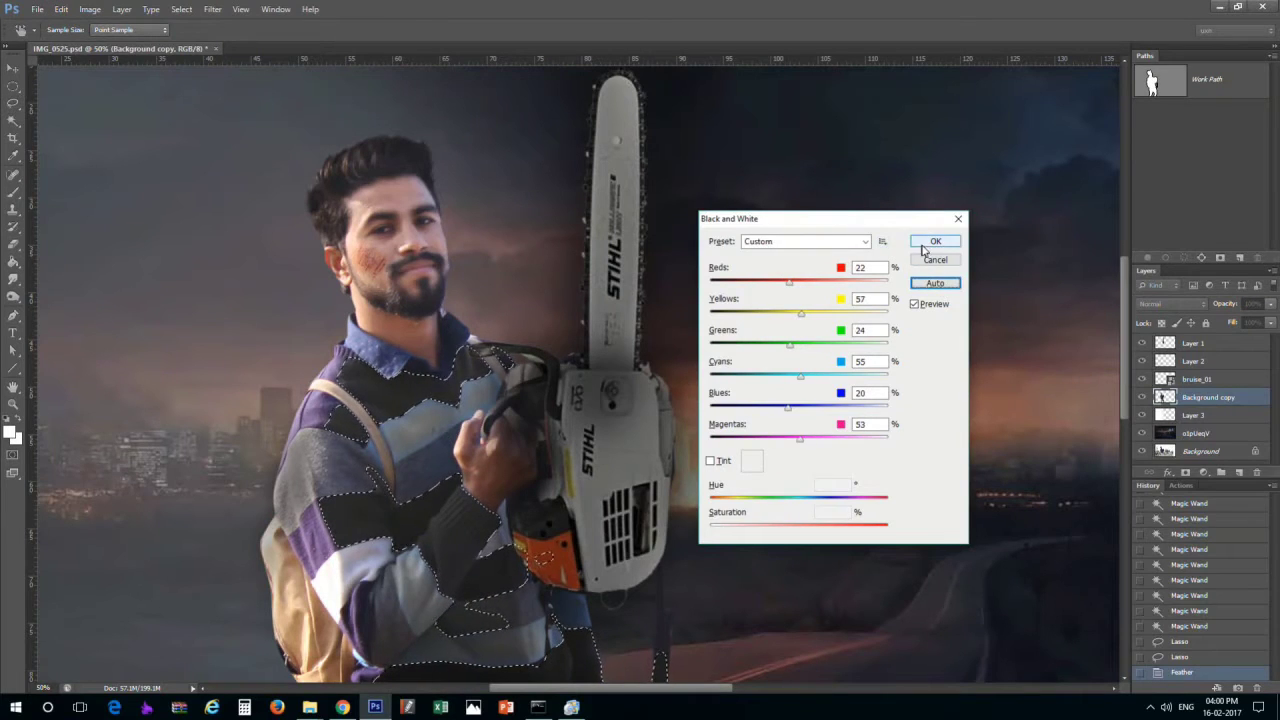
{"action": "left_click", "coordinate": [934, 242]}
{"action": "key", "text": "ctrl+minus"}
{"action": "key", "text": "ctrl+minus"}
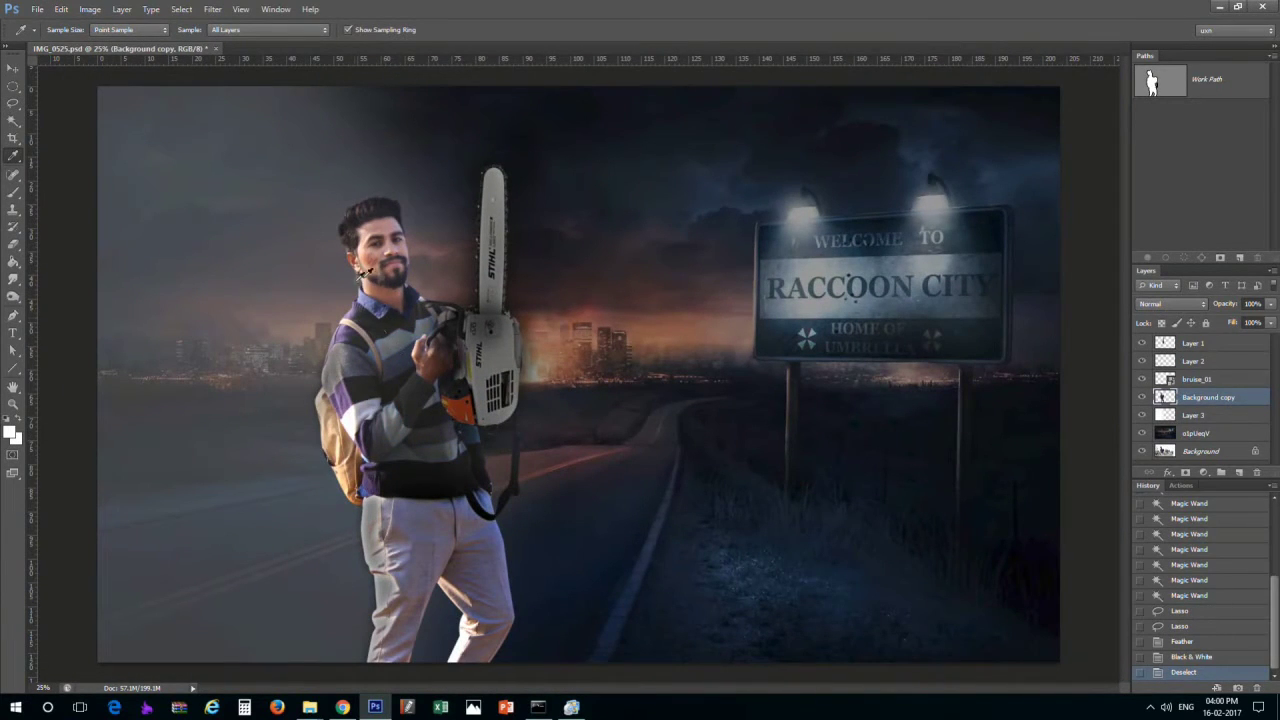
{"action": "key", "text": "ctrl+plus"}
{"action": "key", "text": "ctrl+plus"}
{"action": "key", "text": "ctrl+plus"}
Lasso-select the man's sweater, combining a freehand outline with the figure's outline path
{"action": "key", "text": "ctrl+s"}
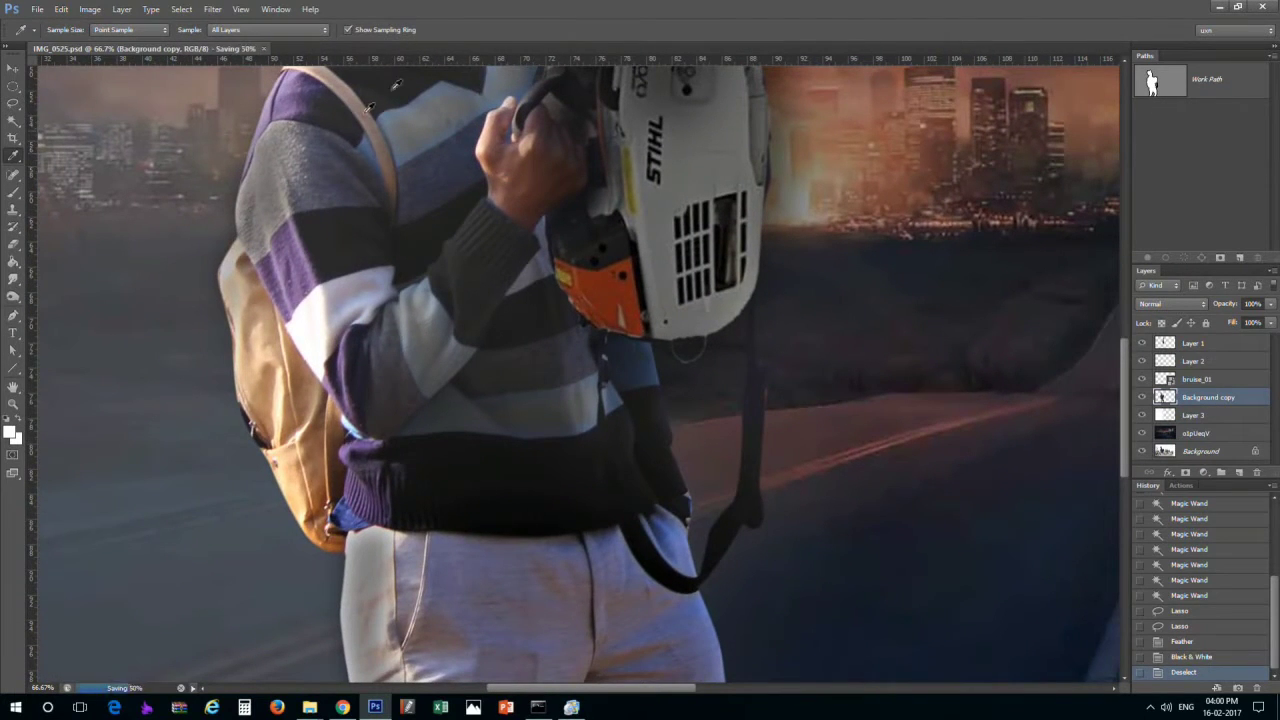
{"action": "left_click_drag", "start_coordinate": [395, 85], "coordinate": [258, 205]}
{"action": "key", "text": "l"}
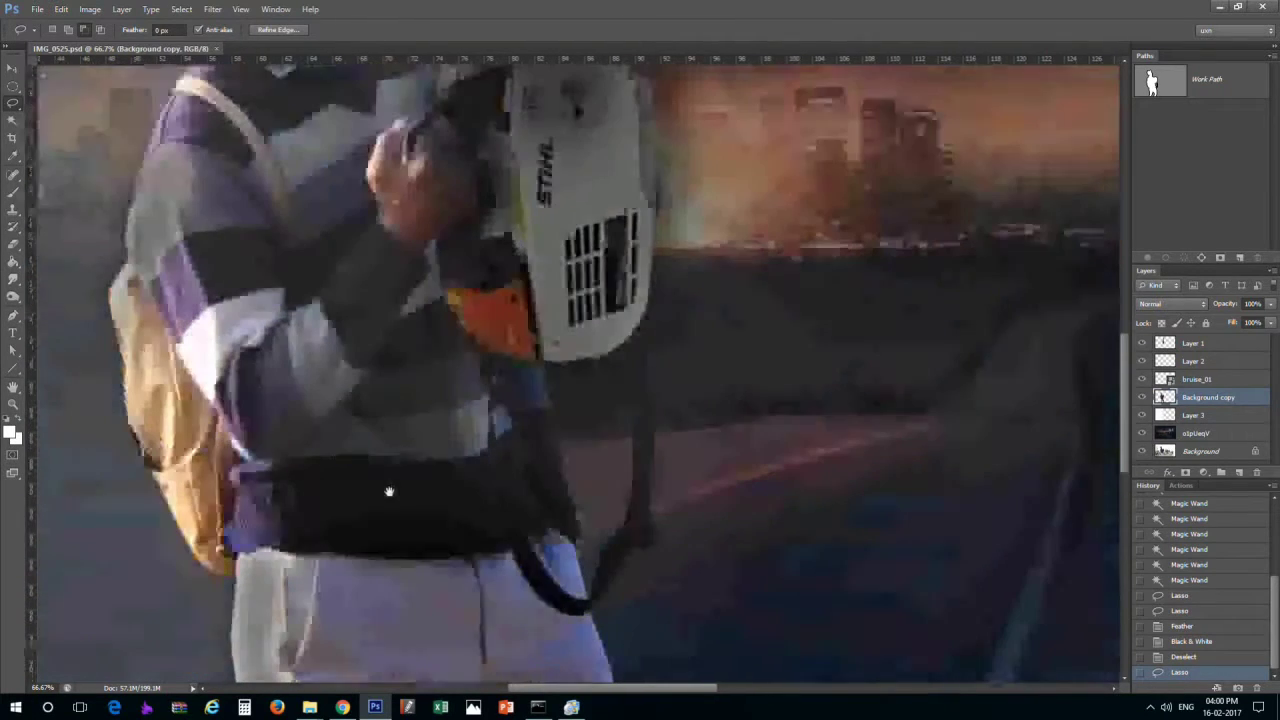
{"action": "left_click_drag", "start_coordinate": [205, 648], "coordinate": [240, 455]}
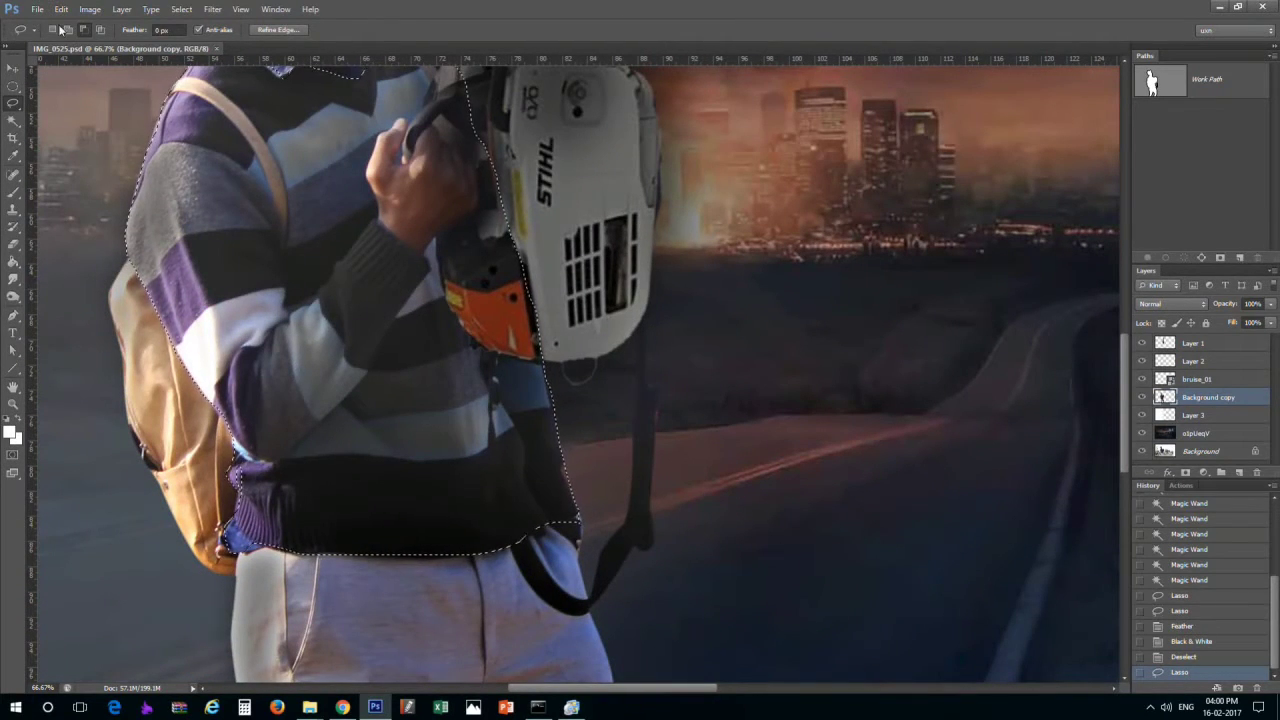
{"action": "scroll", "coordinate": [608, 516], "scroll_direction": "down", "scroll_amount": 4}
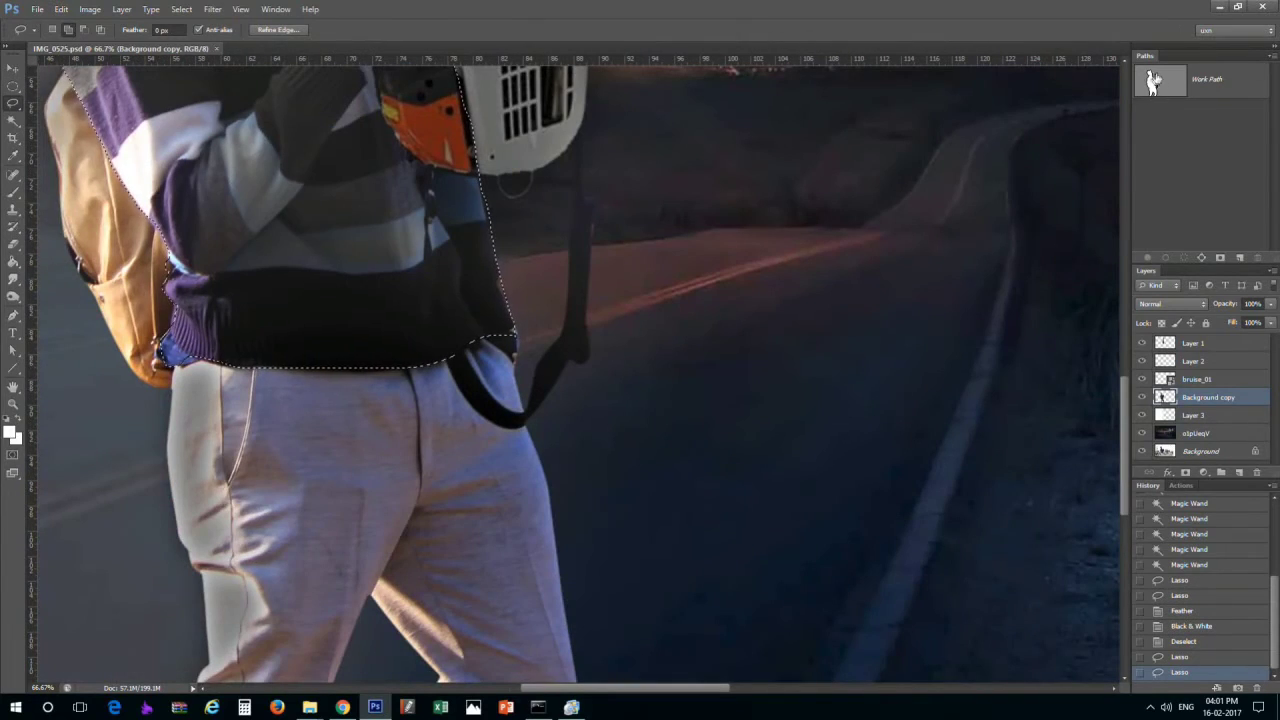
{"action": "left_click", "coordinate": [1160, 83], "text": "ctrl"}
{"action": "left_click_drag", "start_coordinate": [273, 274], "coordinate": [473, 489]}
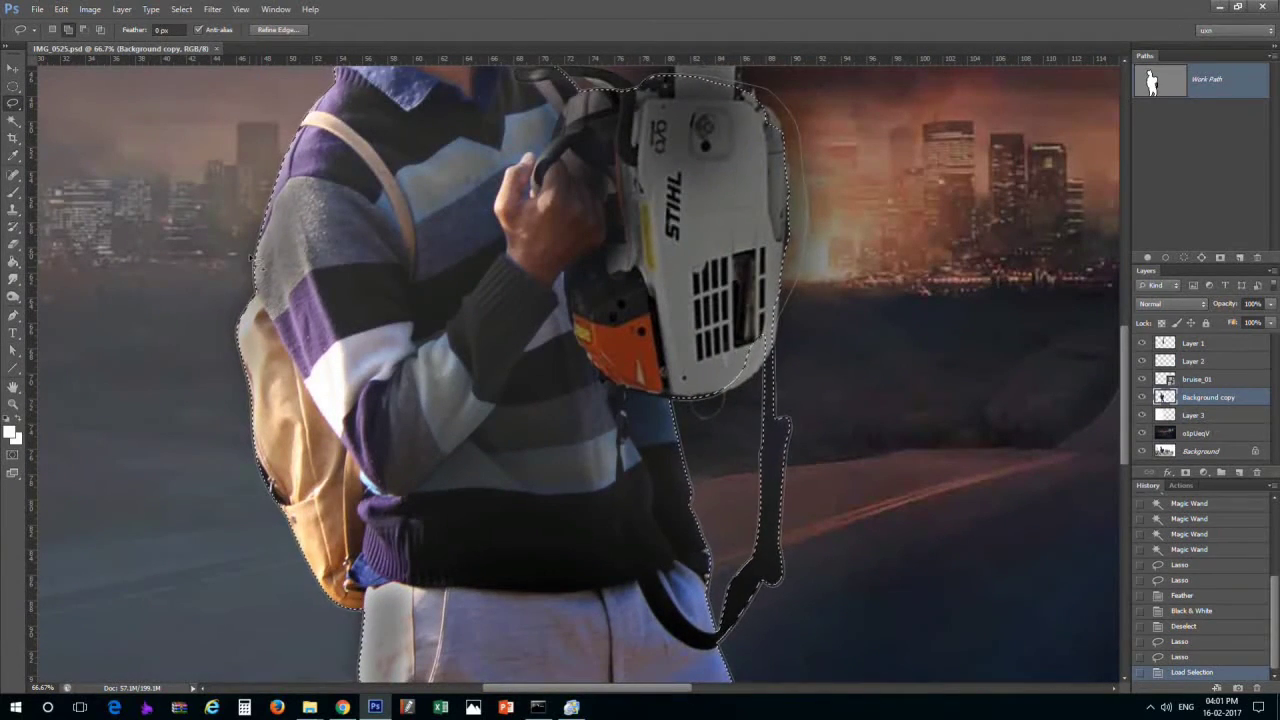
{"action": "key", "text": "Escape"}
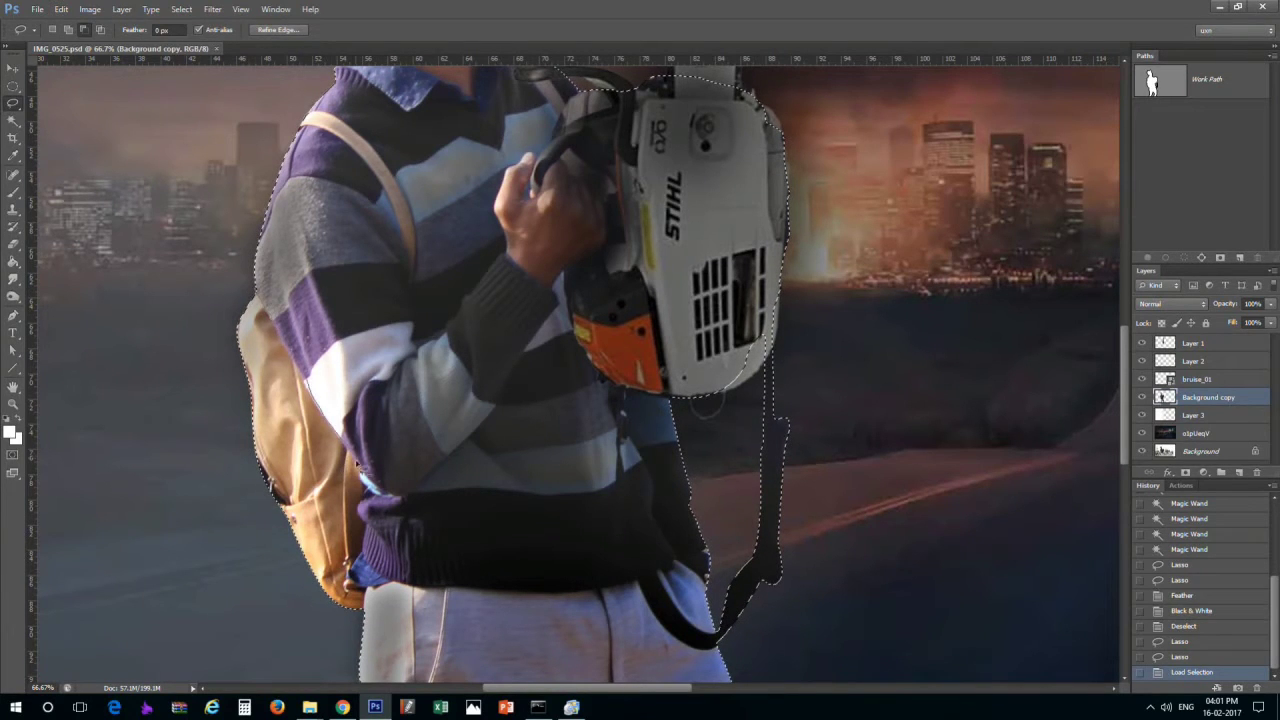
{"action": "left_click_drag", "start_coordinate": [705, 403], "coordinate": [705, 403]}
{"action": "scroll", "coordinate": [300, 300], "scroll_direction": "down", "scroll_amount": 5}
{"action": "scroll", "coordinate": [380, 480], "scroll_direction": "up", "scroll_amount": 5}
{"action": "scroll", "coordinate": [258, 288], "scroll_direction": "up", "scroll_amount": 3}
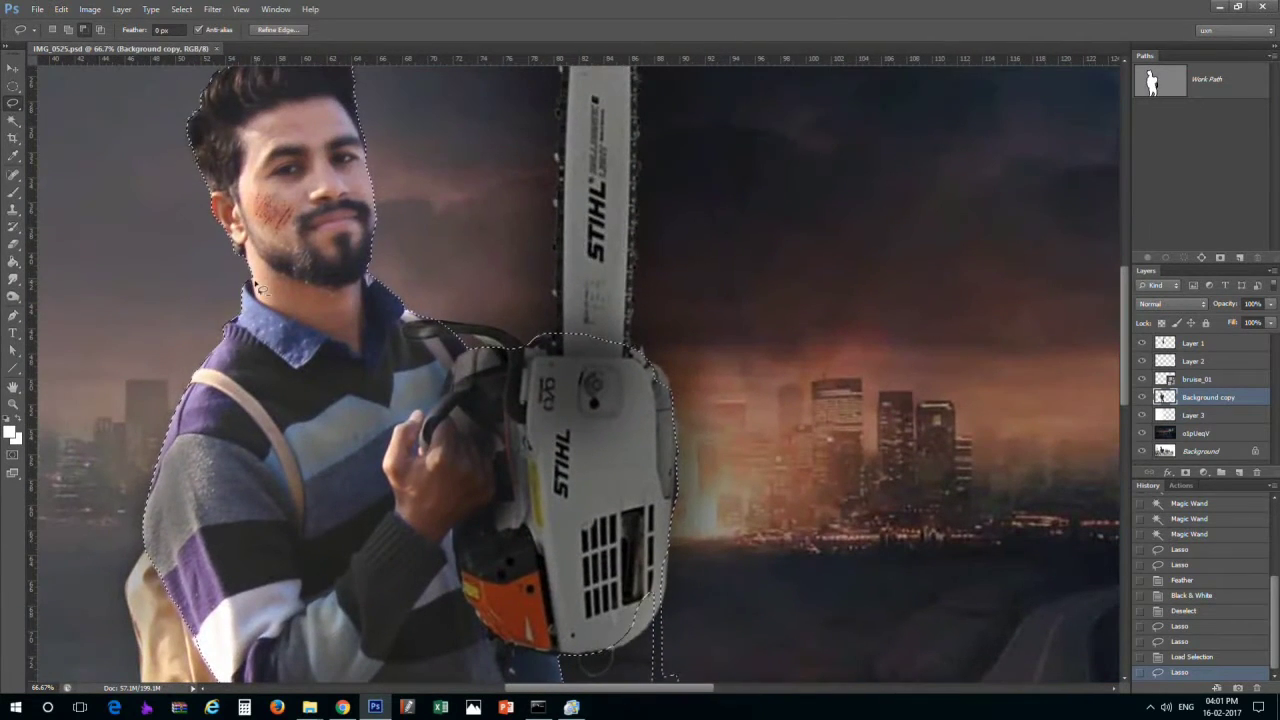
{"action": "left_click_drag", "start_coordinate": [378, 40], "coordinate": [380, 45]}
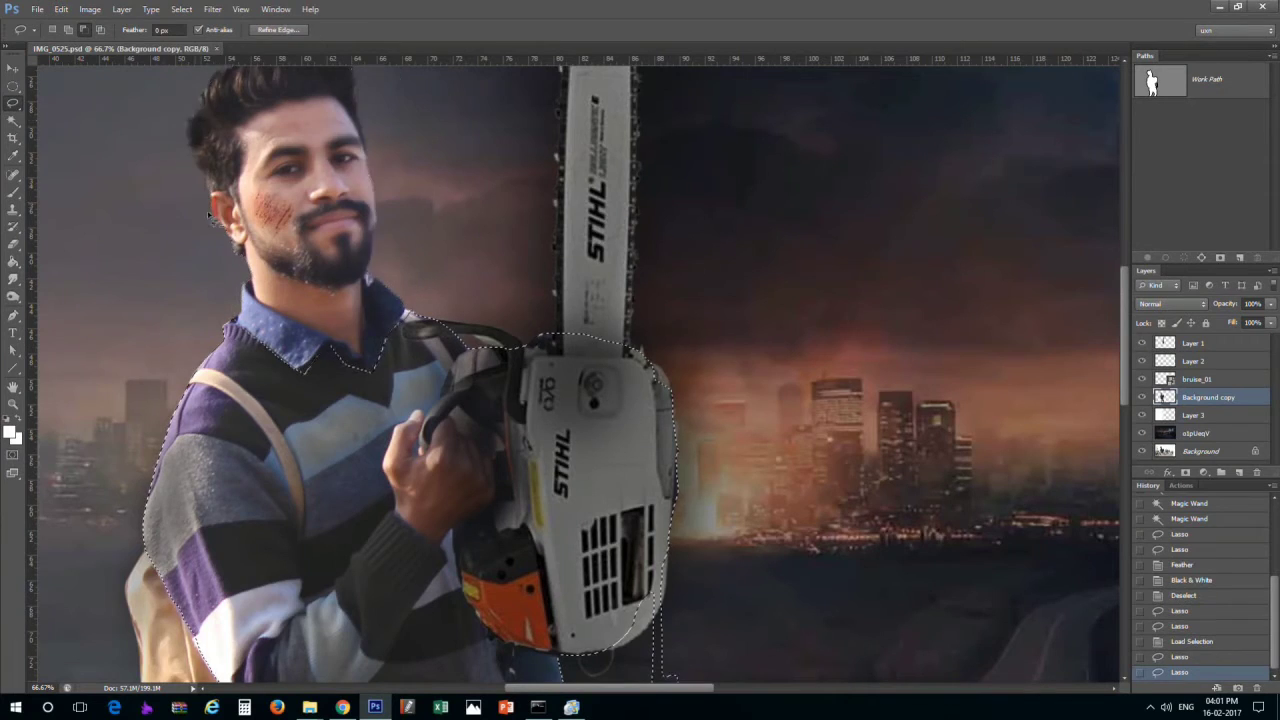
{"action": "left_click_drag", "start_coordinate": [413, 535], "coordinate": [243, 470]}
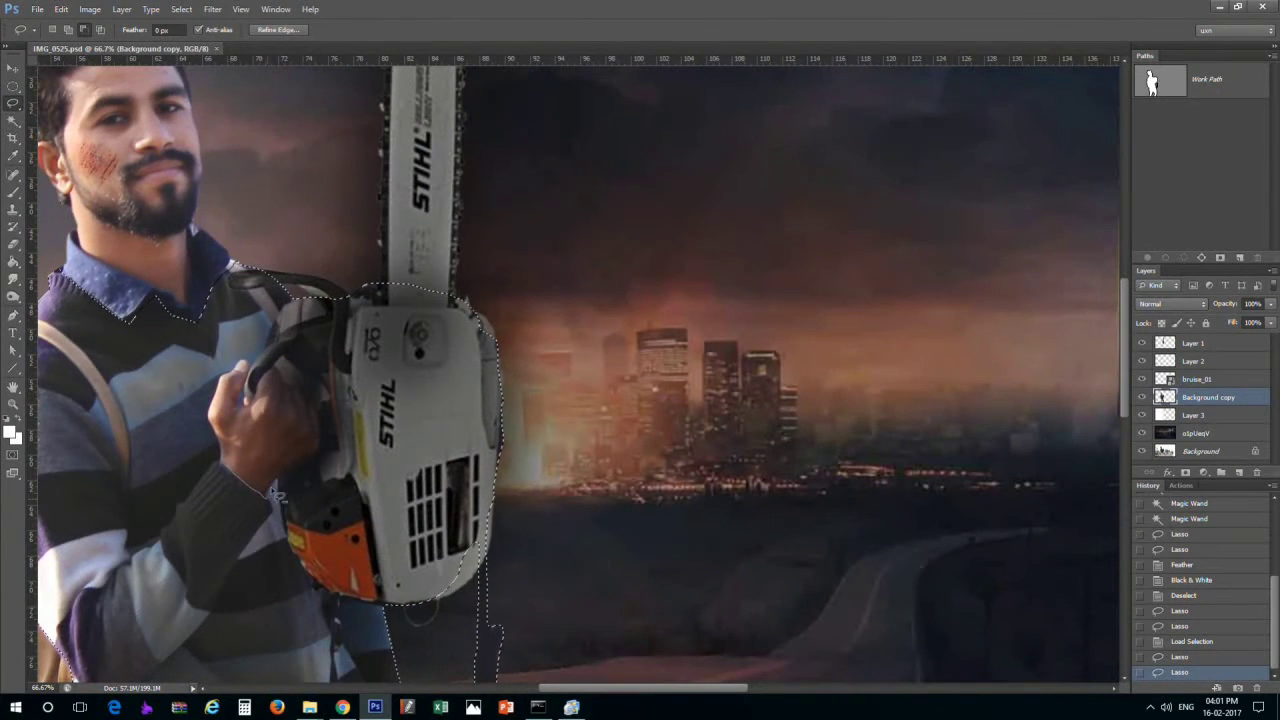
Subtract the hand and fingers from the sweater selection
{"action": "mouse_move", "coordinate": [272, 403]}
{"action": "left_mouse_down"}
{"action": "mouse_move", "coordinate": [240, 470]}
{"action": "mouse_move", "coordinate": [215, 425]}
{"action": "mouse_move", "coordinate": [240, 470]}
{"action": "left_mouse_up"}
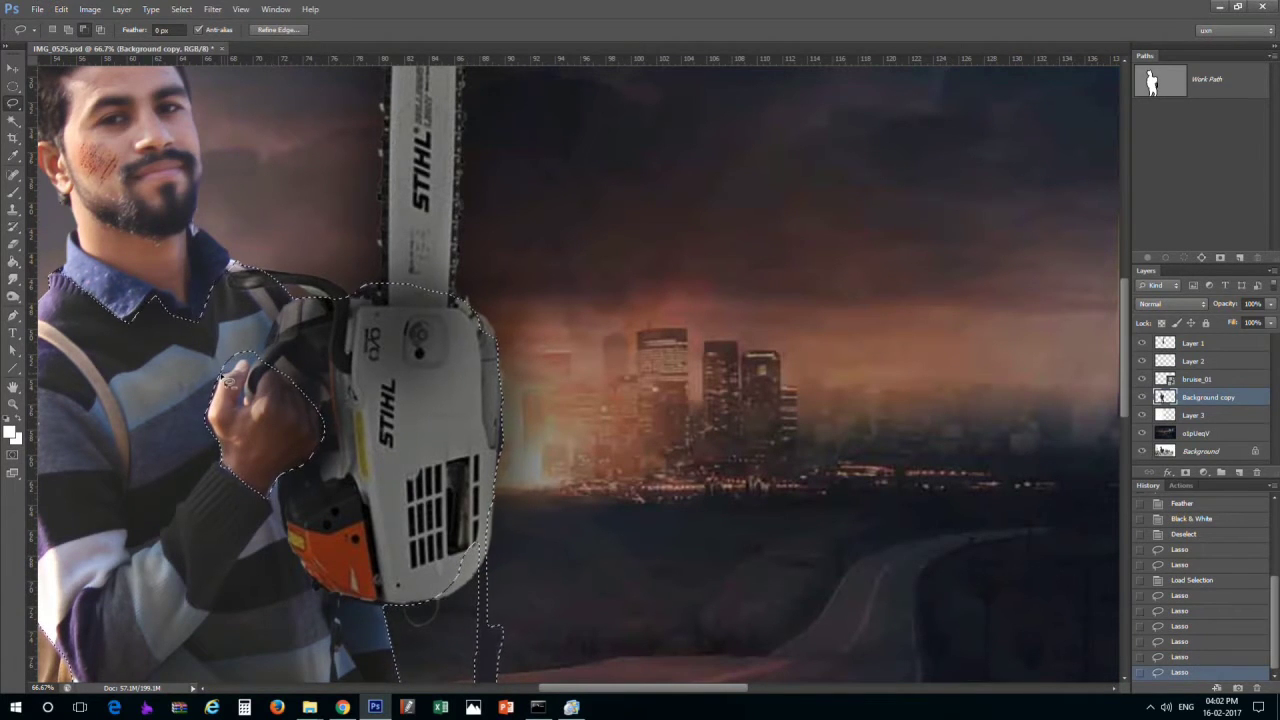
{"action": "key", "text": "ctrl+plus"}
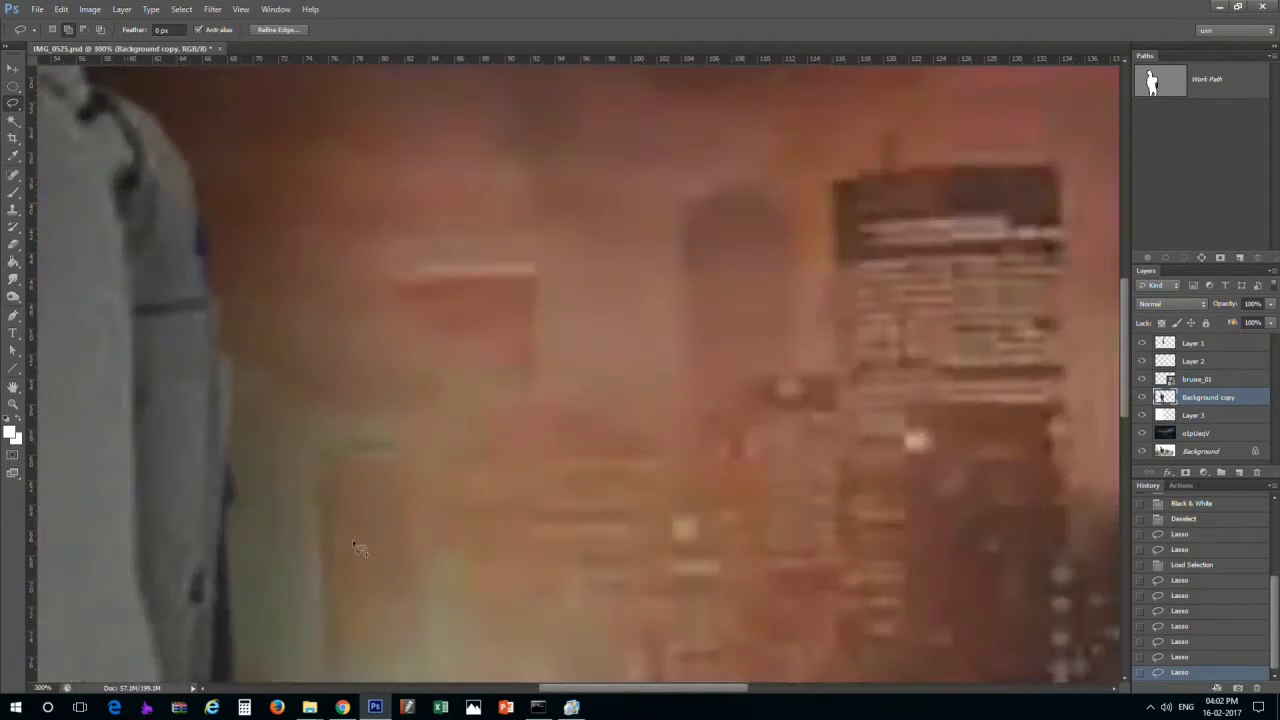
{"action": "key", "text": "ctrl+plus"}
{"action": "key", "text": "ctrl+plus"}
{"action": "left_click_drag", "start_coordinate": [535, 392], "coordinate": [600, 345]}
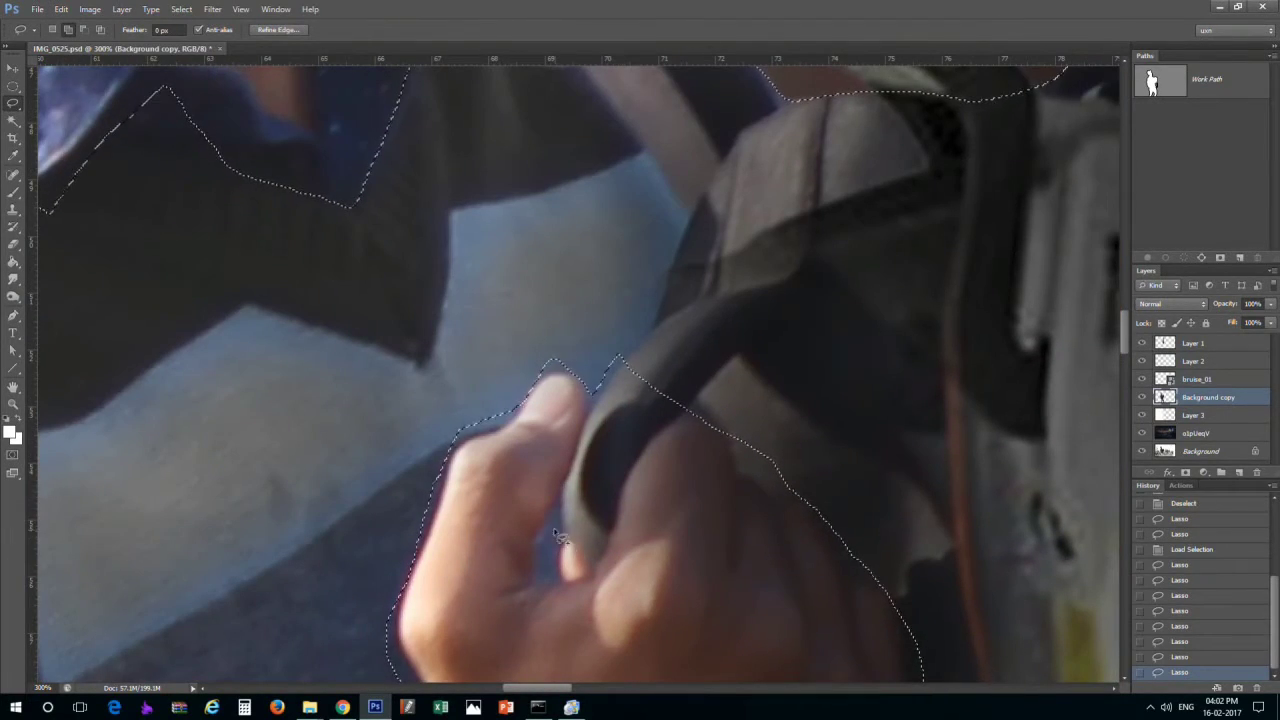
{"action": "scroll", "coordinate": [487, 465], "scroll_direction": "down", "scroll_amount": 3}
{"action": "key", "text": "ctrl+minus"}
{"action": "key", "text": "ctrl+minus"}
{"action": "key", "text": "ctrl+minus"}
{"action": "key", "text": "ctrl+minus"}
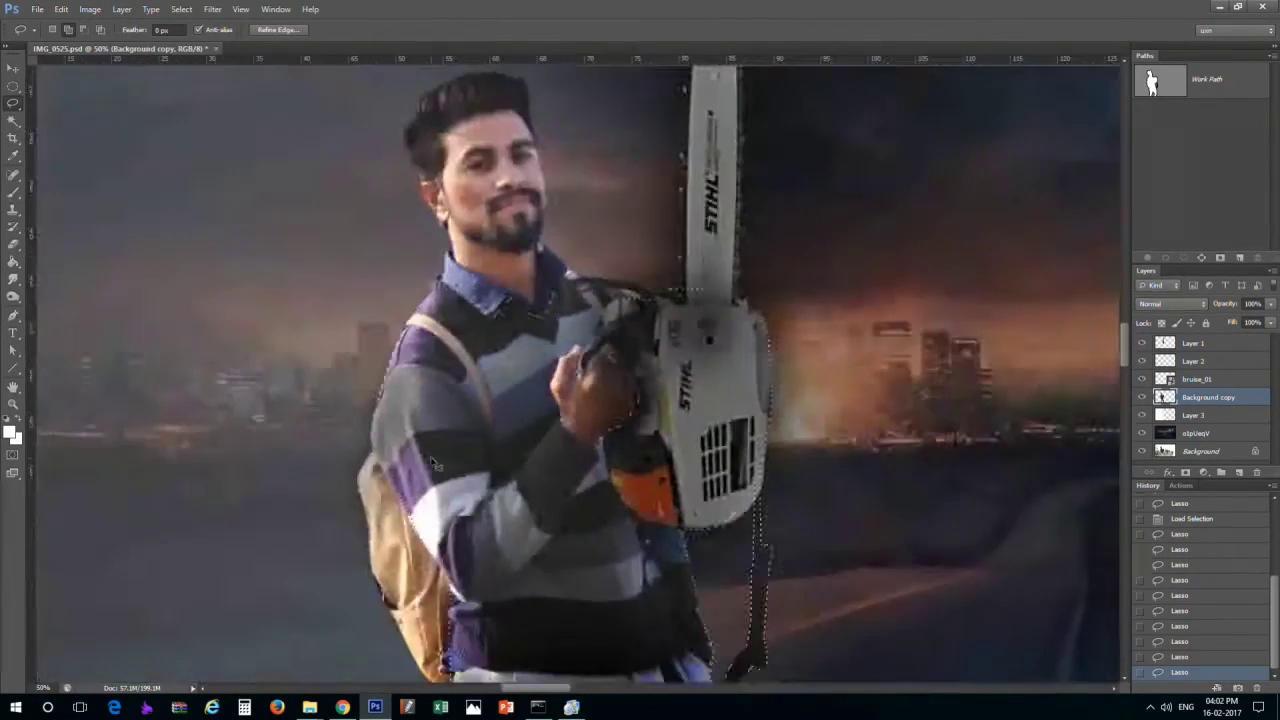
{"action": "key", "text": "ctrl+minus"}
Feather the sweater selection to soften its edge
{"action": "key", "text": "m"}
{"action": "right_click", "coordinate": [560, 356]}
{"action": "left_click", "coordinate": [598, 391]}
{"action": "key", "text": "Return"}
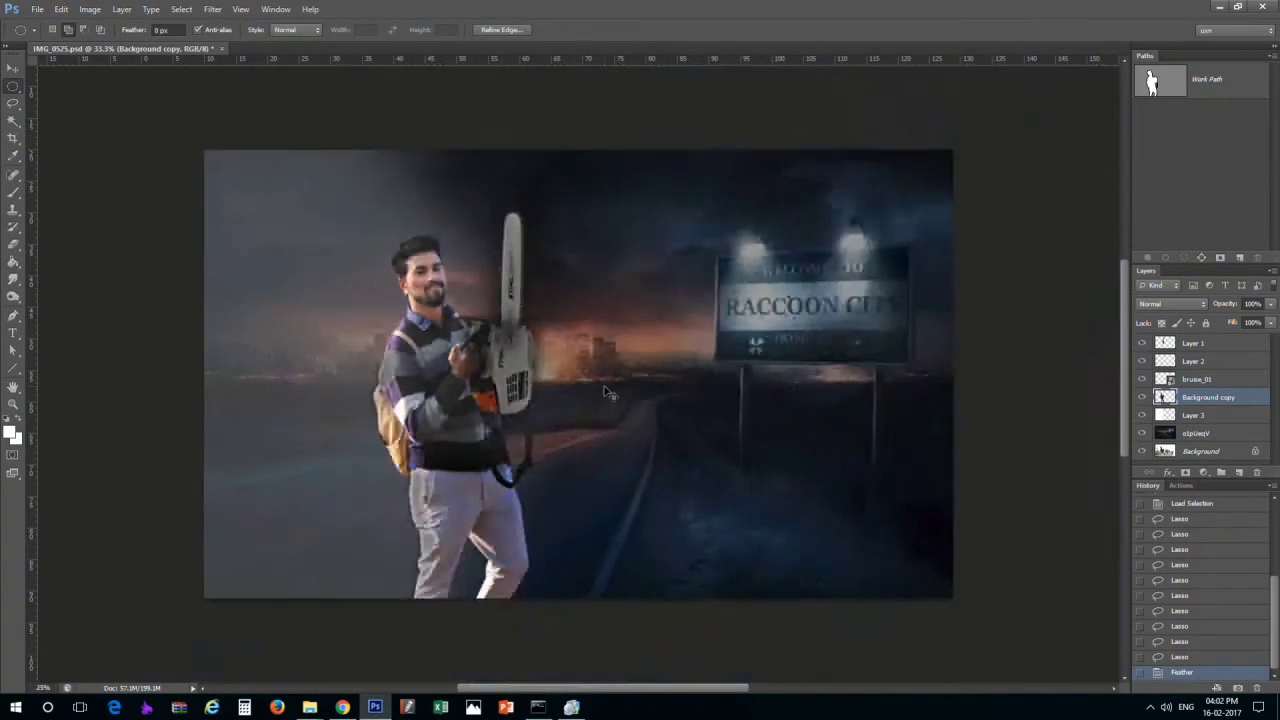
Apply Black & White to turn the sweater grey, then deselect and check the result
{"action": "key", "text": "alt+i"}
{"action": "key", "text": "a"}
{"action": "key", "text": "k"}
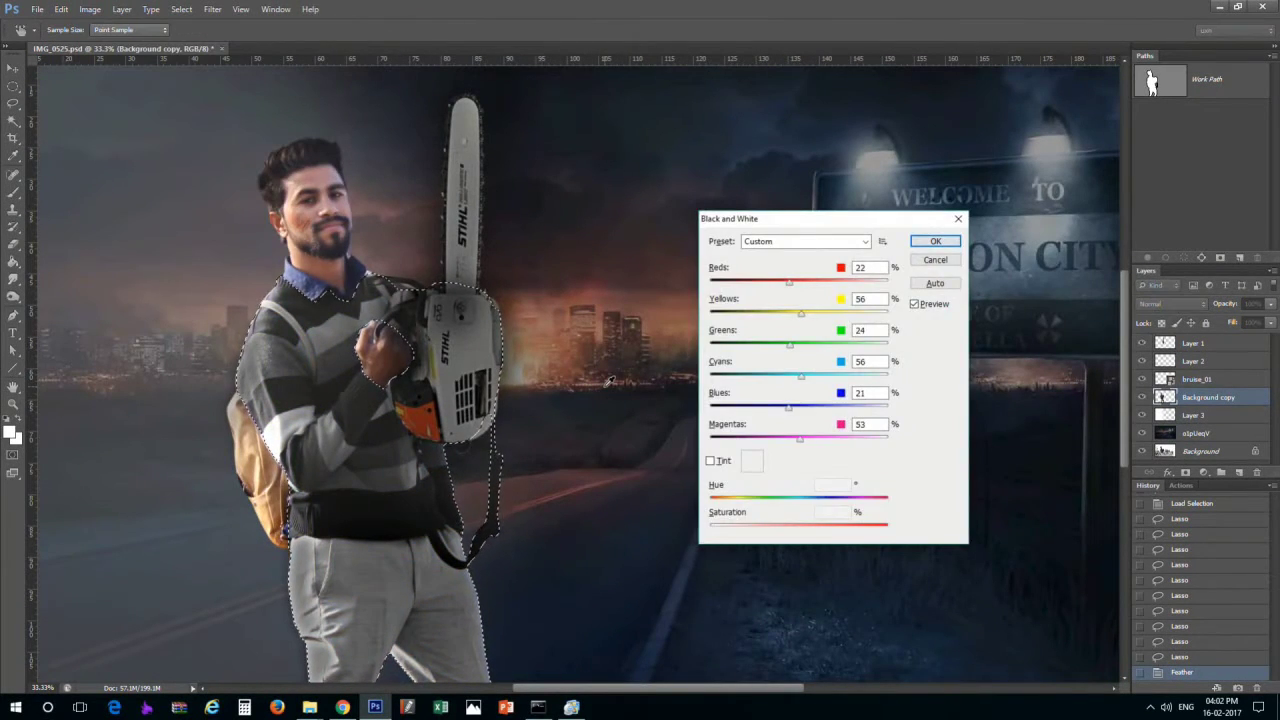
{"action": "key", "text": "Return"}
{"action": "key", "text": "ctrl+minus"}
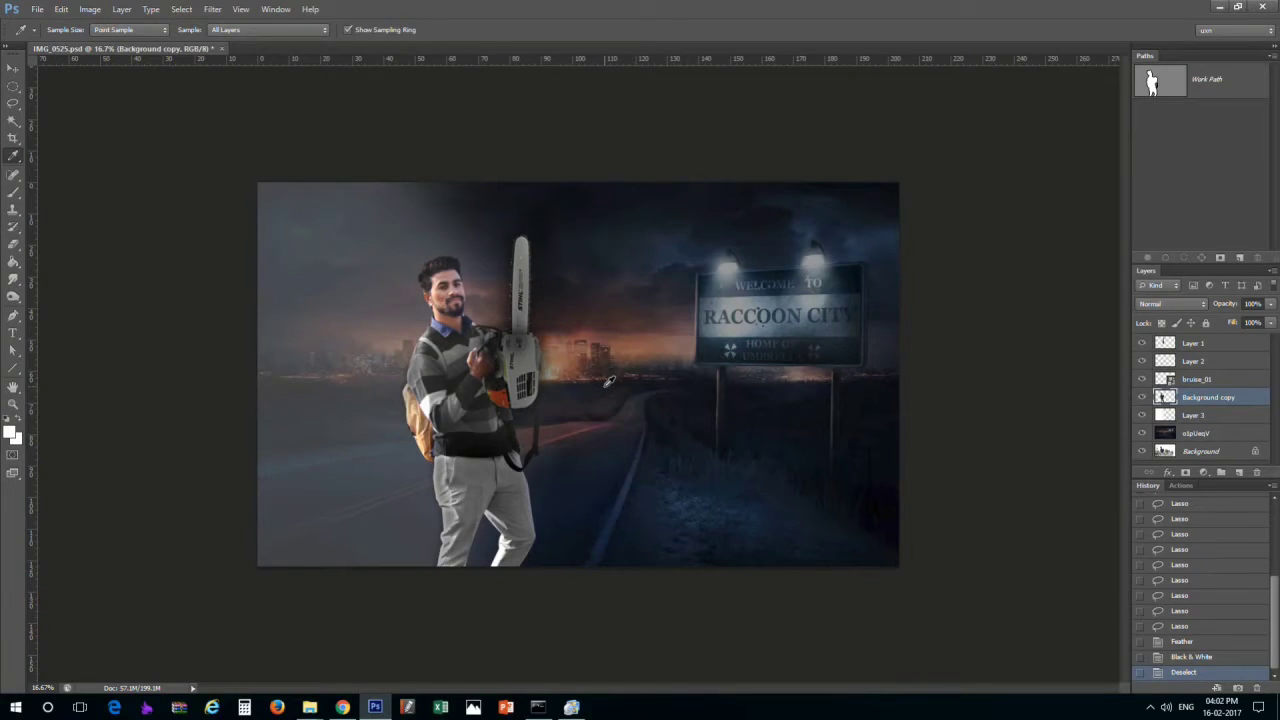
{"action": "key", "text": "ctrl+plus"}
{"action": "key", "text": "ctrl+plus"}
{"action": "key", "text": "ctrl+plus"}
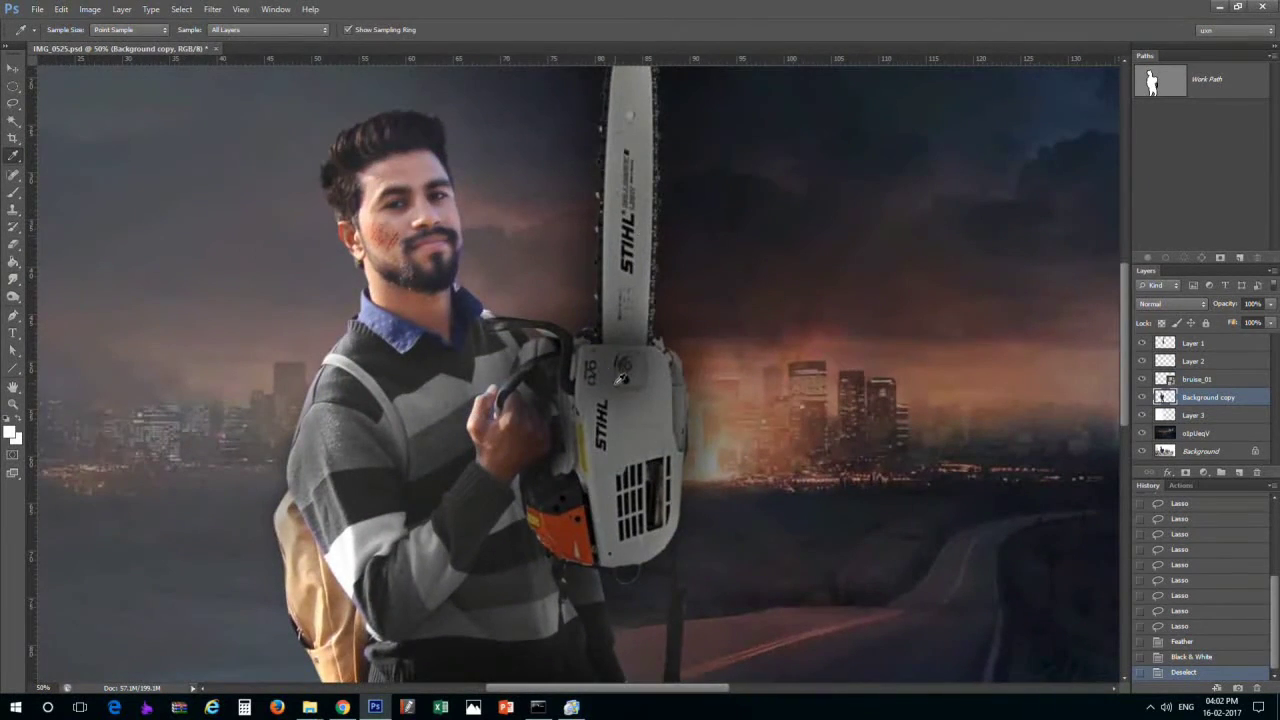
{"action": "key", "text": "ctrl+minus"}
{"action": "key", "text": "ctrl+minus"}
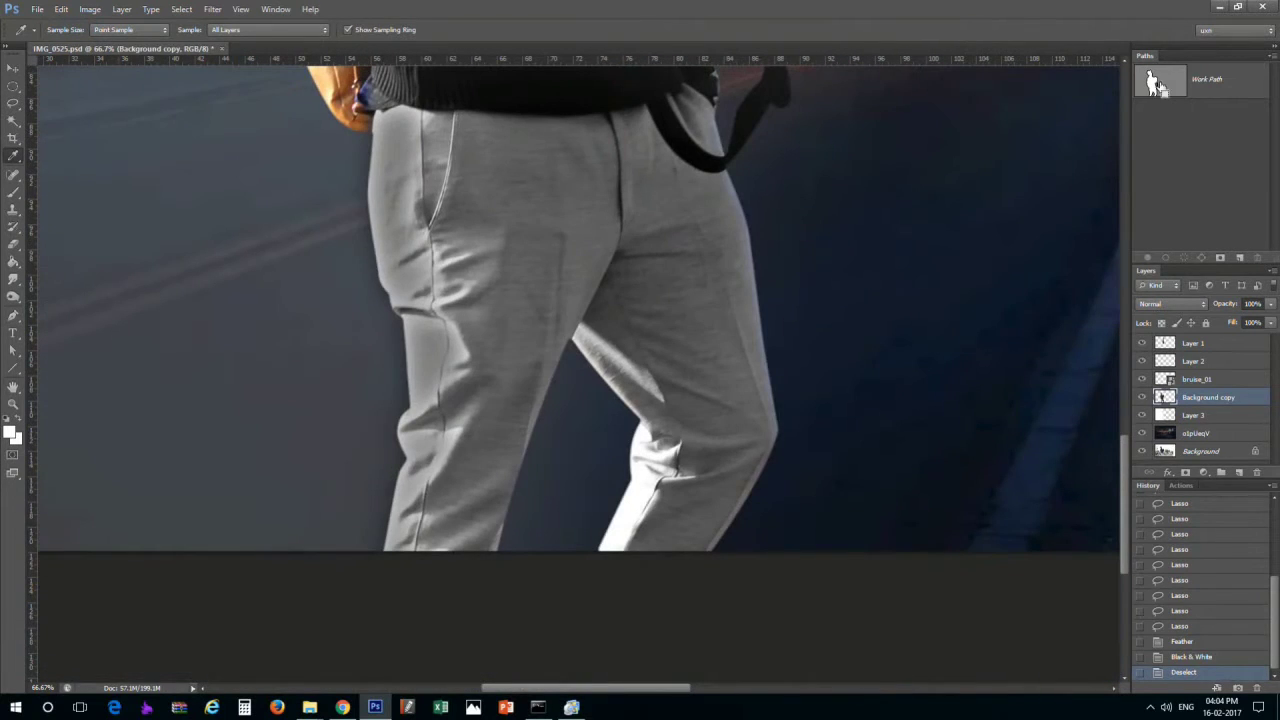
Load the figure outline and intersect it with a Polygonal Lasso shape around the trousers
{"action": "left_click", "coordinate": [1155, 85], "text": "ctrl"}
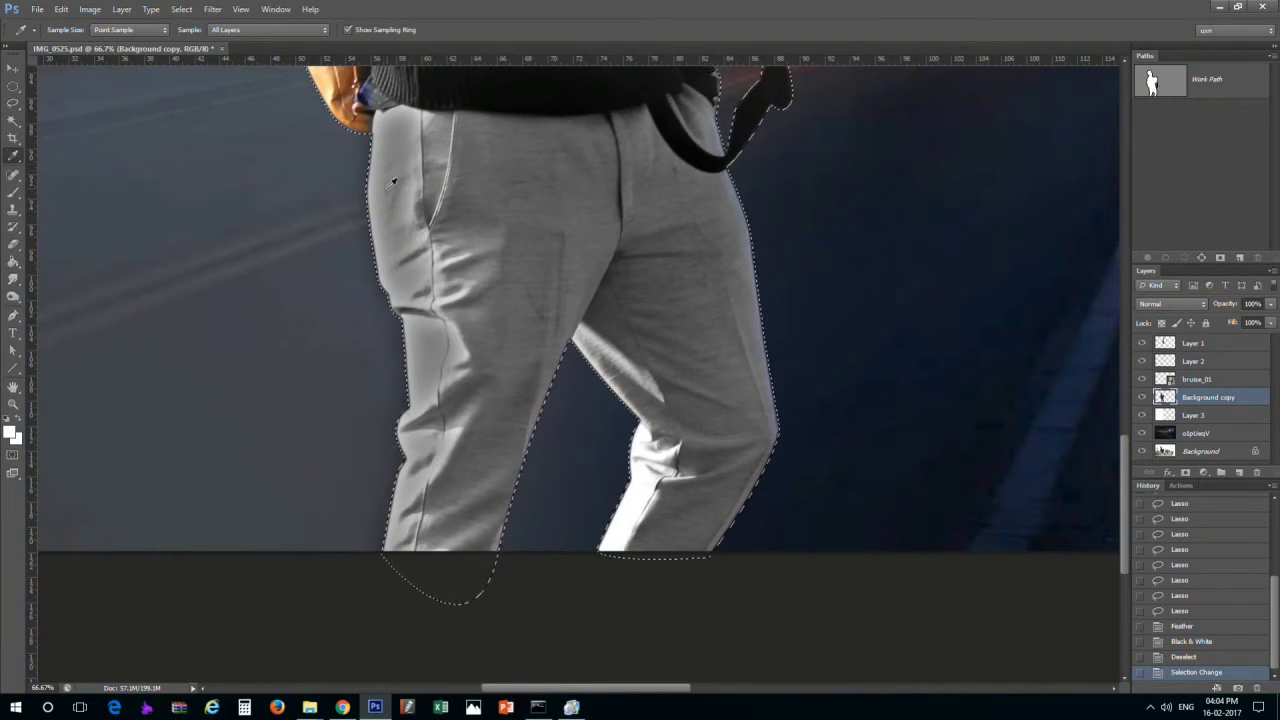
{"action": "scroll", "coordinate": [600, 350], "scroll_direction": "up", "scroll_amount": 1}
{"action": "left_click", "coordinate": [13, 105]}
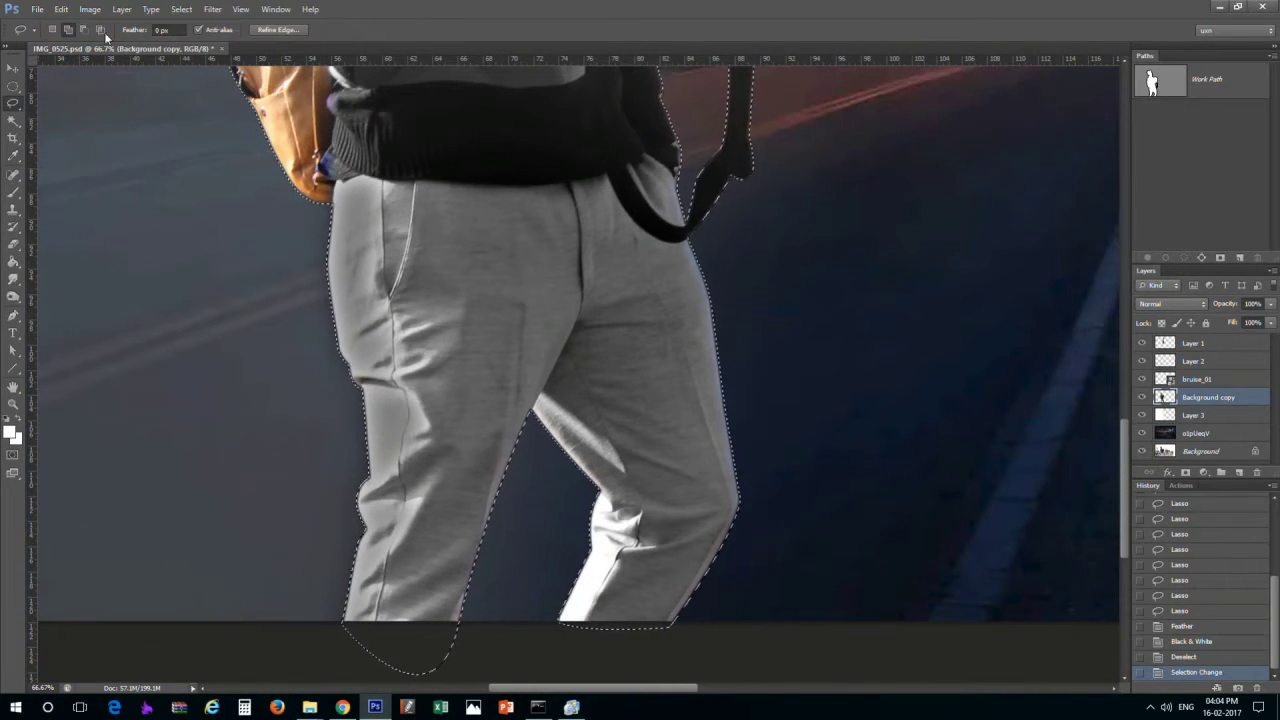
{"action": "right_click", "coordinate": [13, 102]}
{"action": "left_click", "coordinate": [60, 111]}
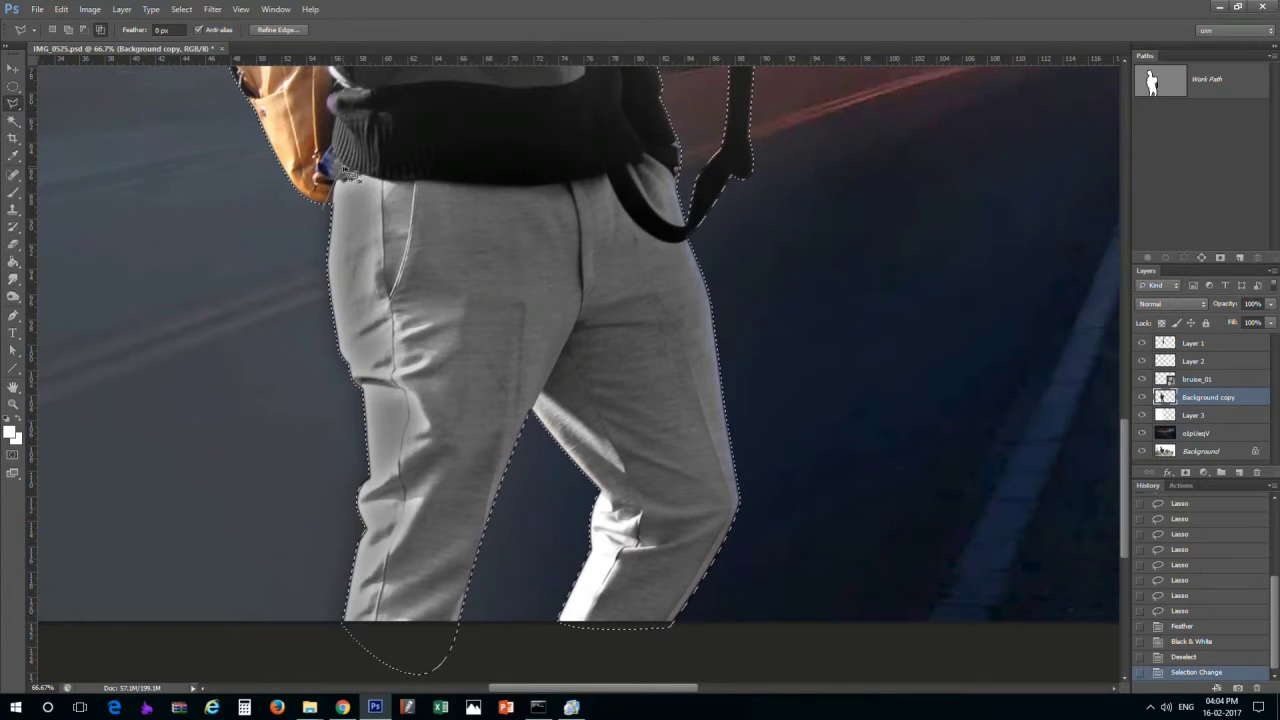
{"action": "left_click", "coordinate": [714, 157]}
{"action": "left_click", "coordinate": [814, 529]}
{"action": "left_click", "coordinate": [443, 680]}
{"action": "left_click", "coordinate": [194, 429]}
{"action": "left_click", "coordinate": [243, 257]}
{"action": "double_click", "coordinate": [590, 153]}
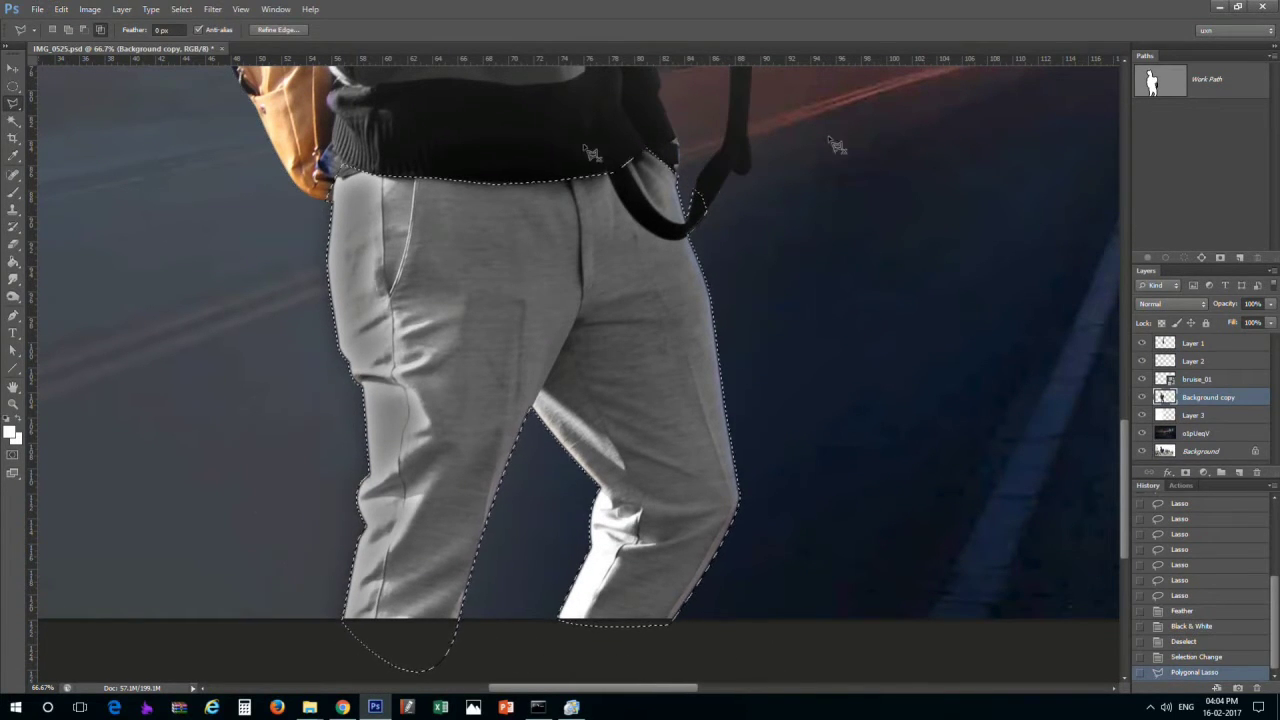
Apply a Color Balance shift toward tan on the trousers
{"action": "key", "text": "ctrl+m"}
{"action": "key", "text": "Escape"}
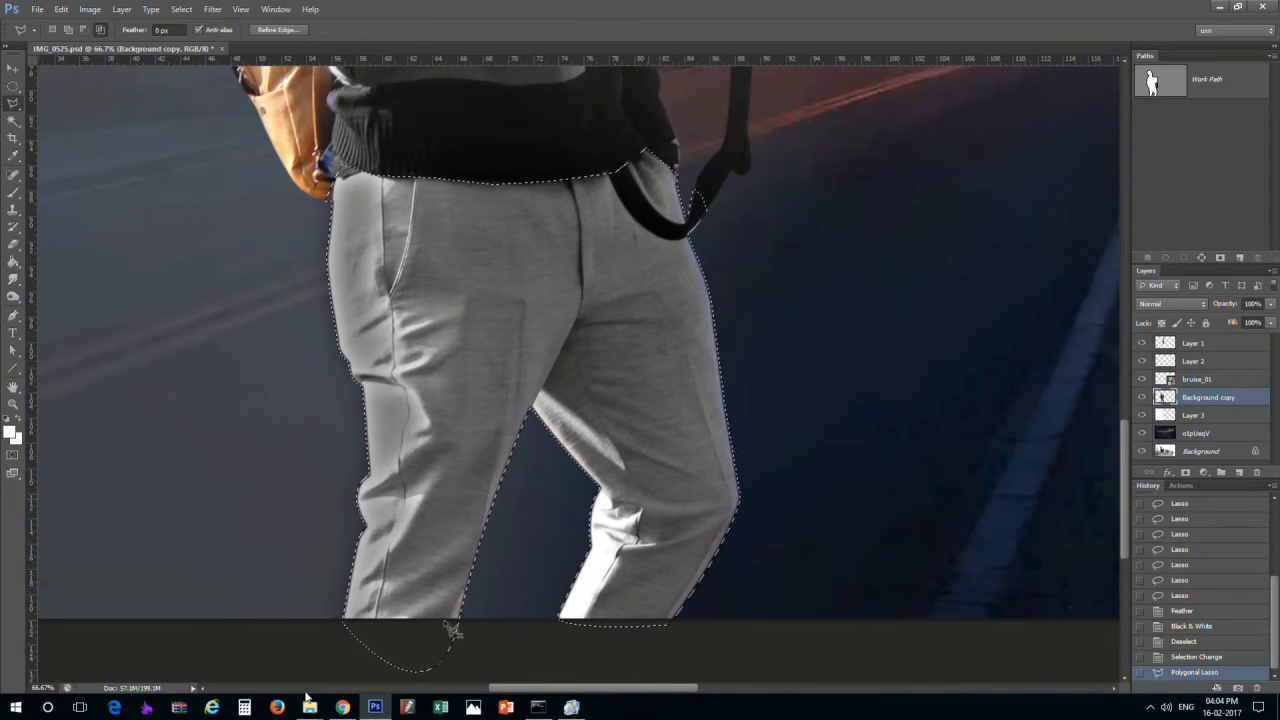
{"action": "left_click", "coordinate": [90, 9]}
{"action": "mouse_move", "coordinate": [110, 43]}
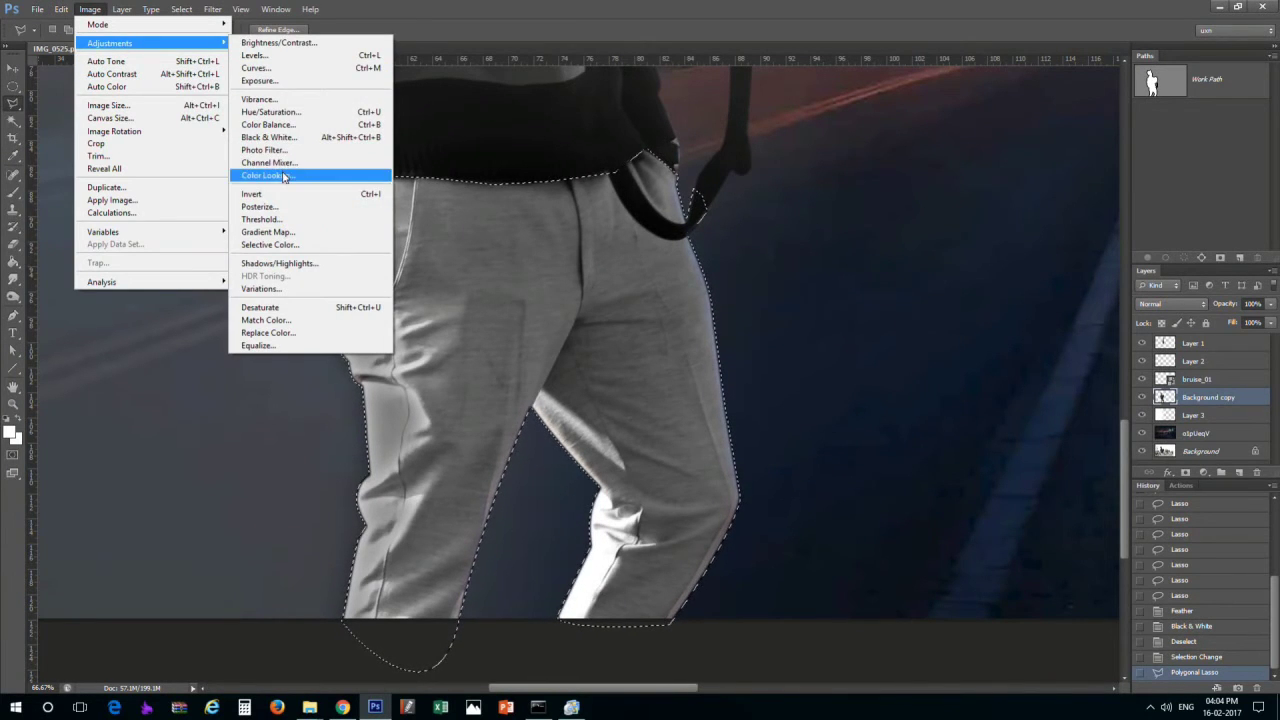
{"action": "left_click", "coordinate": [268, 124]}
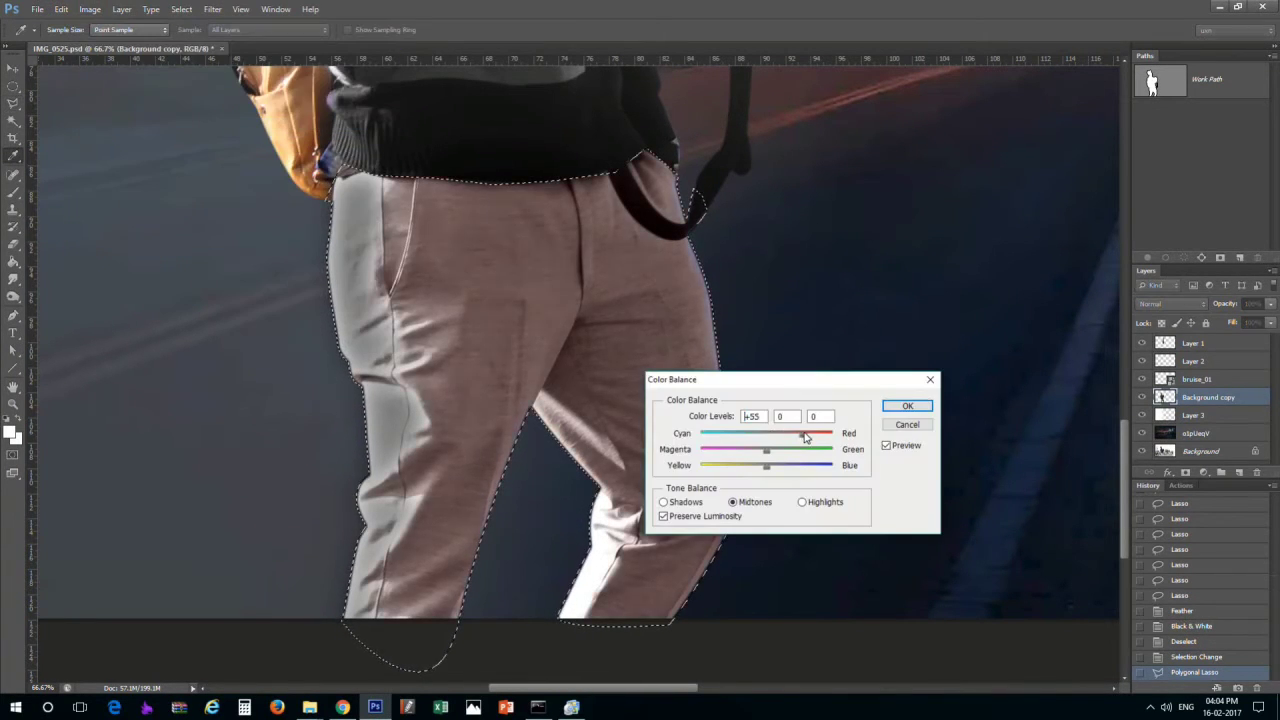
{"action": "left_click_drag", "start_coordinate": [741, 454], "coordinate": [782, 456]}
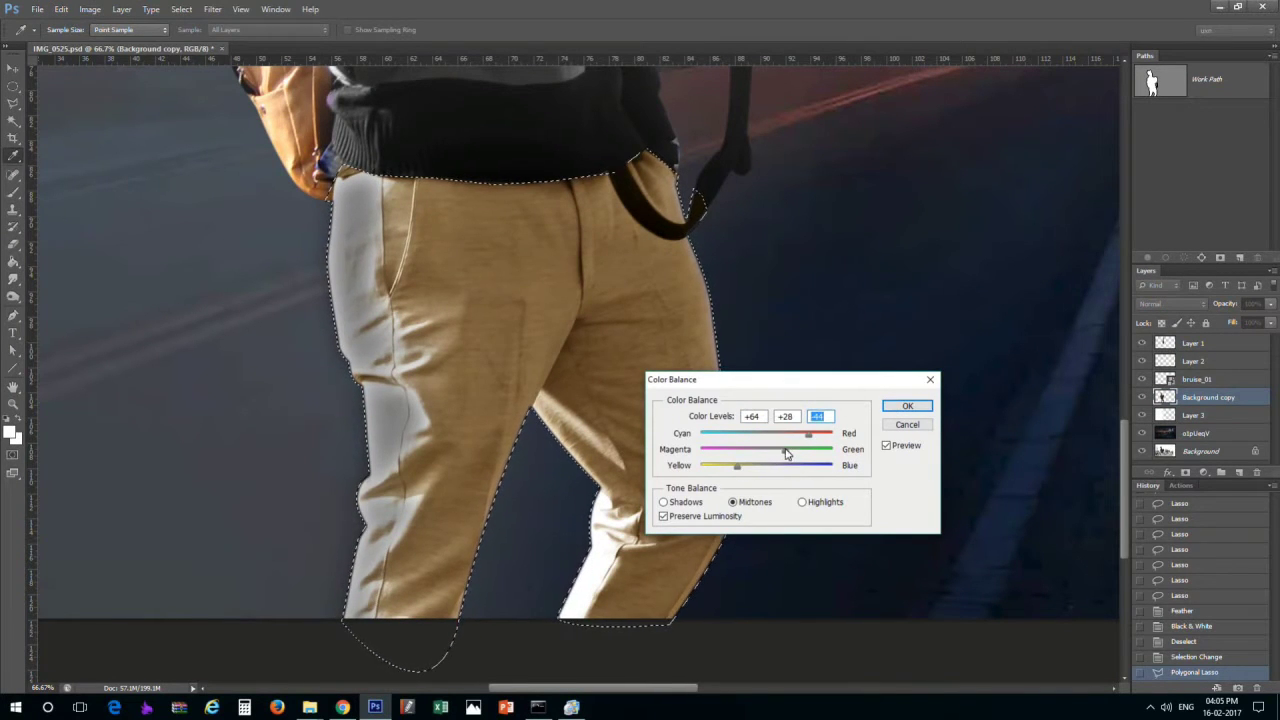
{"action": "left_click_drag", "start_coordinate": [786, 454], "coordinate": [784, 450]}
{"action": "key", "text": "Return"}
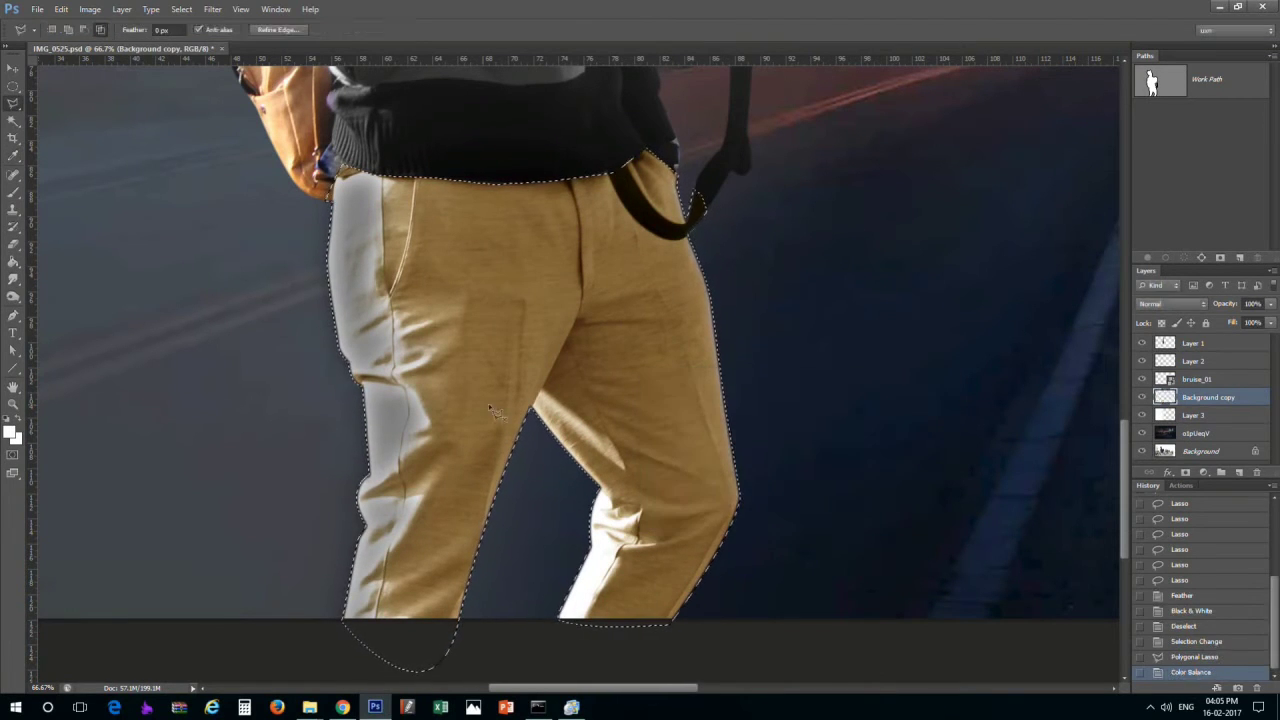
Shift the trousers' hue toward orange with Hue/Saturation, then add a yellower Color Balance
{"action": "key", "text": "ctrl+u"}
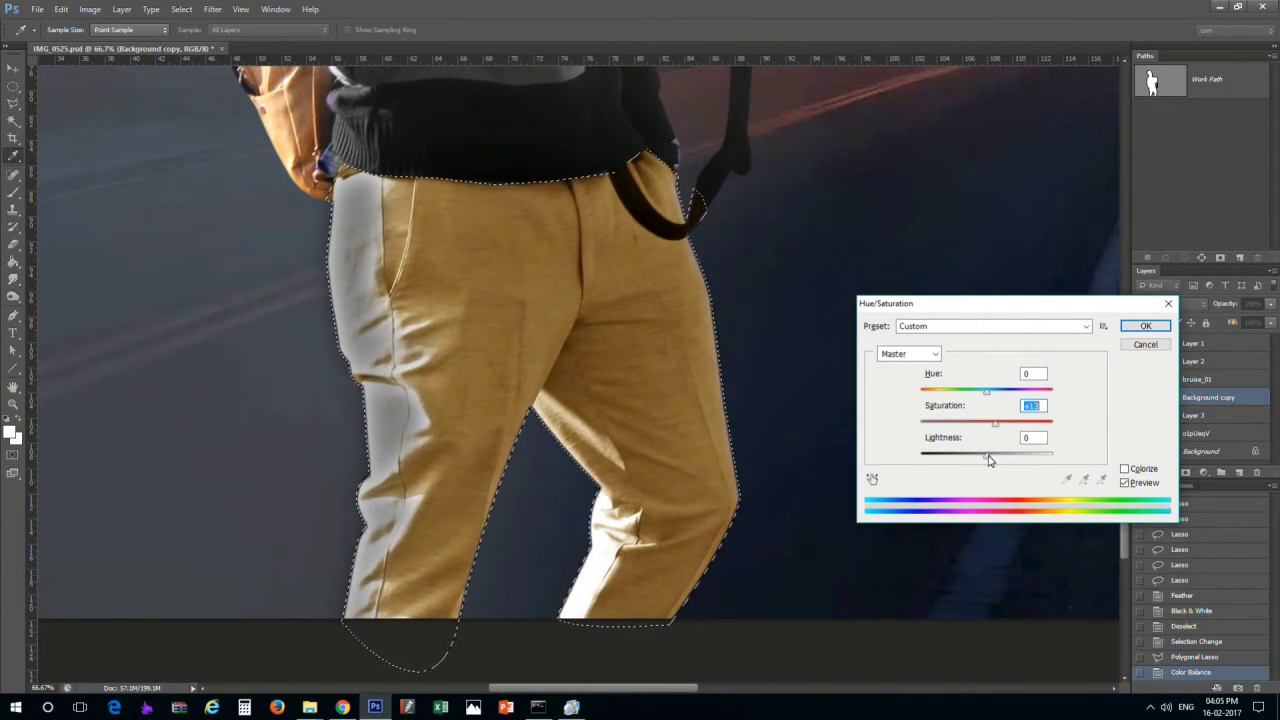
{"action": "left_click_drag", "start_coordinate": [988, 455], "coordinate": [981, 455]}
{"action": "mouse_move", "coordinate": [987, 391]}
{"action": "left_mouse_down"}
{"action": "mouse_move", "coordinate": [955, 391]}
{"action": "mouse_move", "coordinate": [983, 391]}
{"action": "left_mouse_up"}
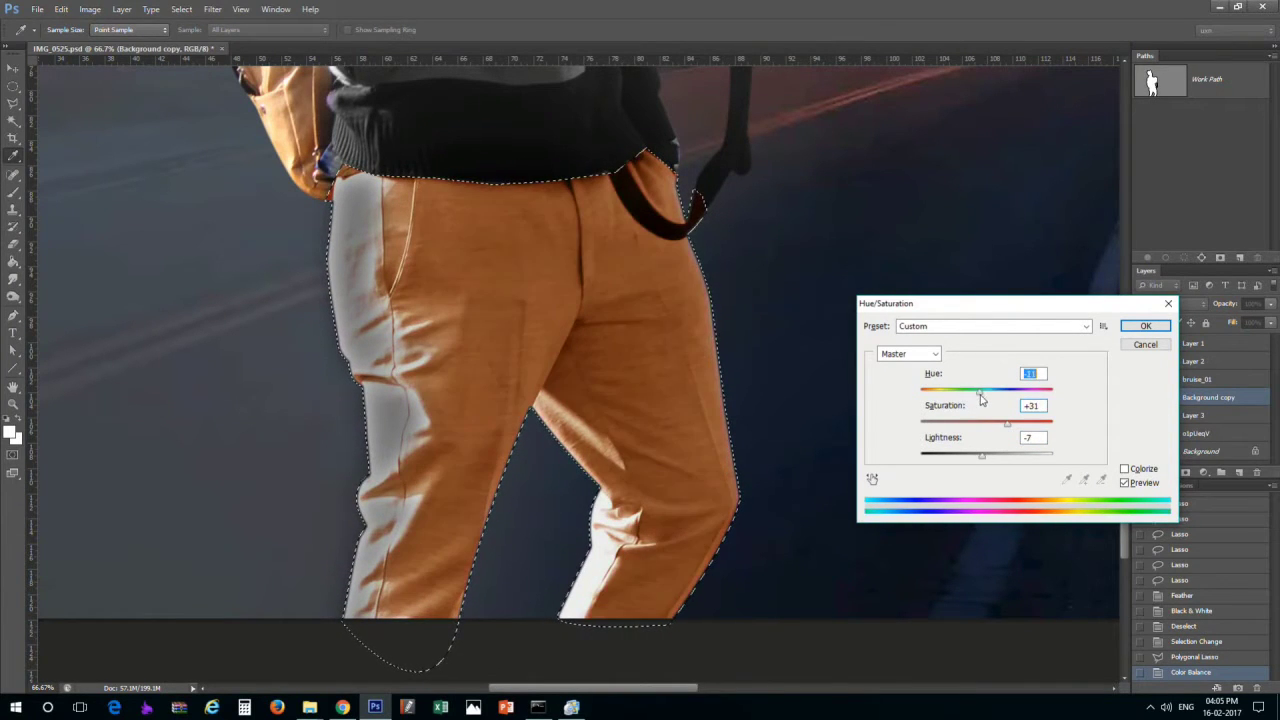
{"action": "left_click", "coordinate": [1145, 326]}
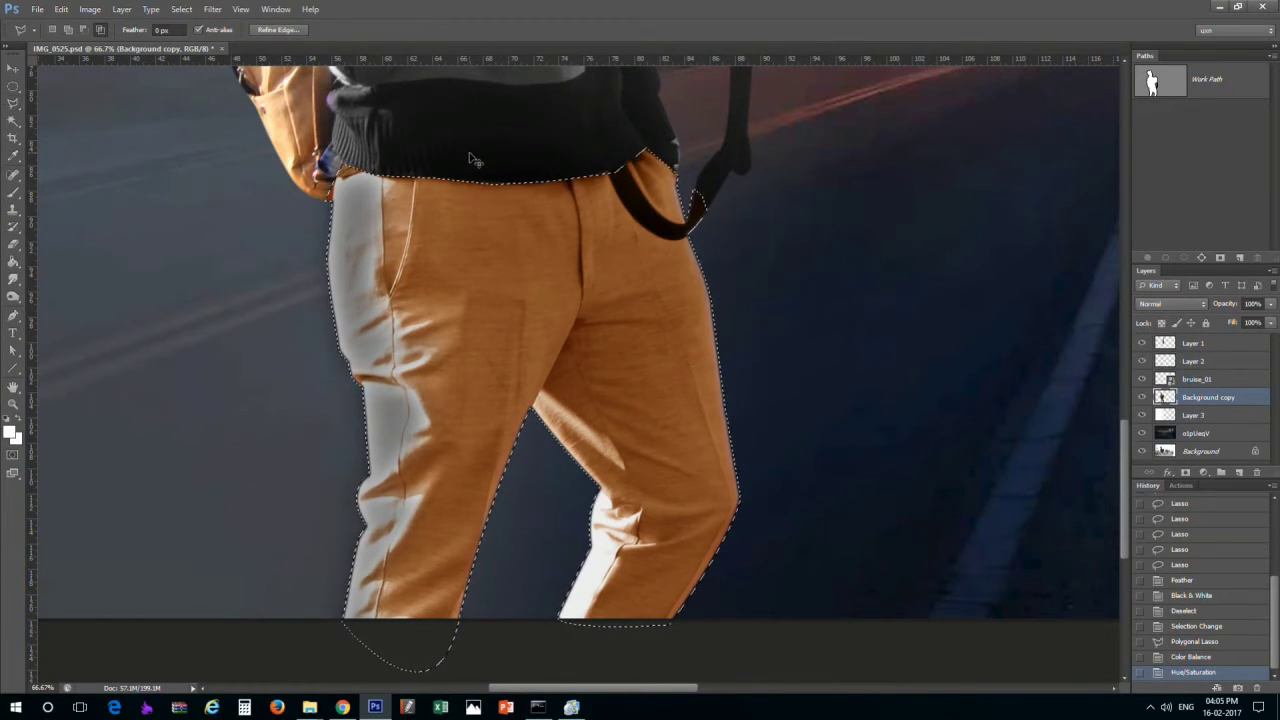
{"action": "key", "text": "ctrl+b"}
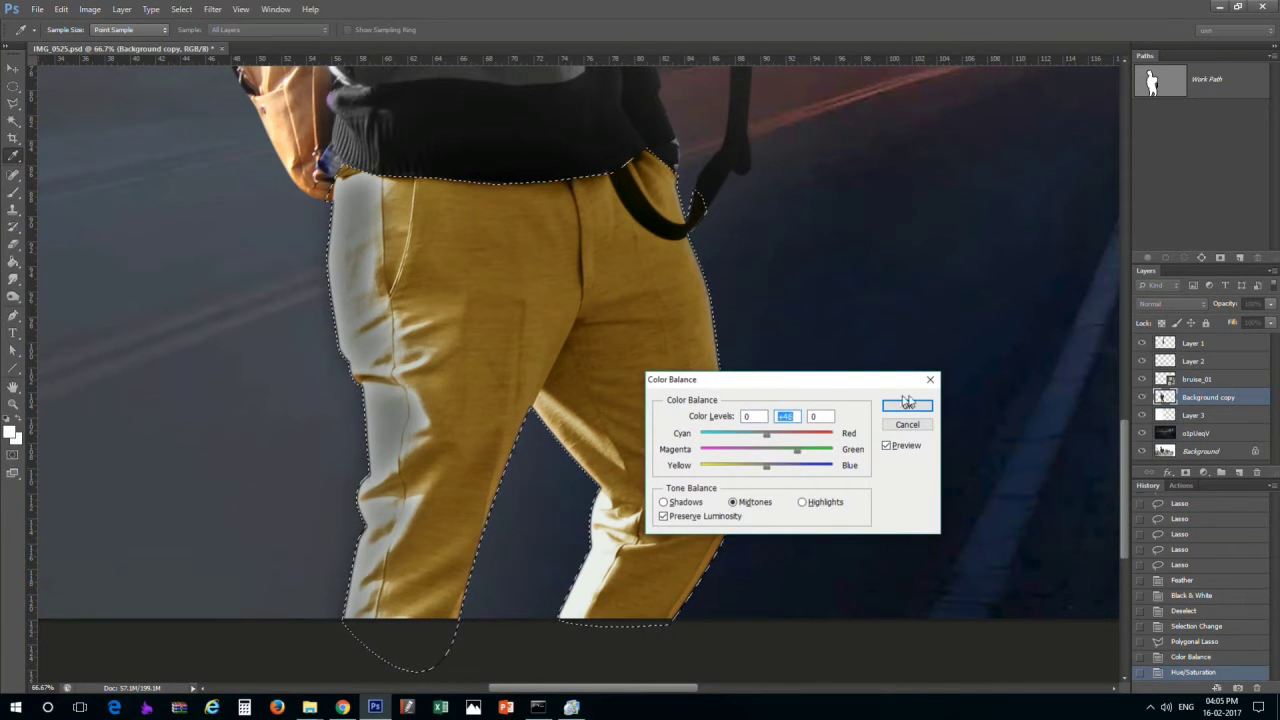
{"action": "left_click", "coordinate": [907, 404]}
Darken the trousers to a deep mustard with Hue/Saturation Lightness -24
{"action": "key", "text": "ctrl+minus"}
{"action": "key", "text": "ctrl+minus"}
{"action": "key", "text": "ctrl+minus"}
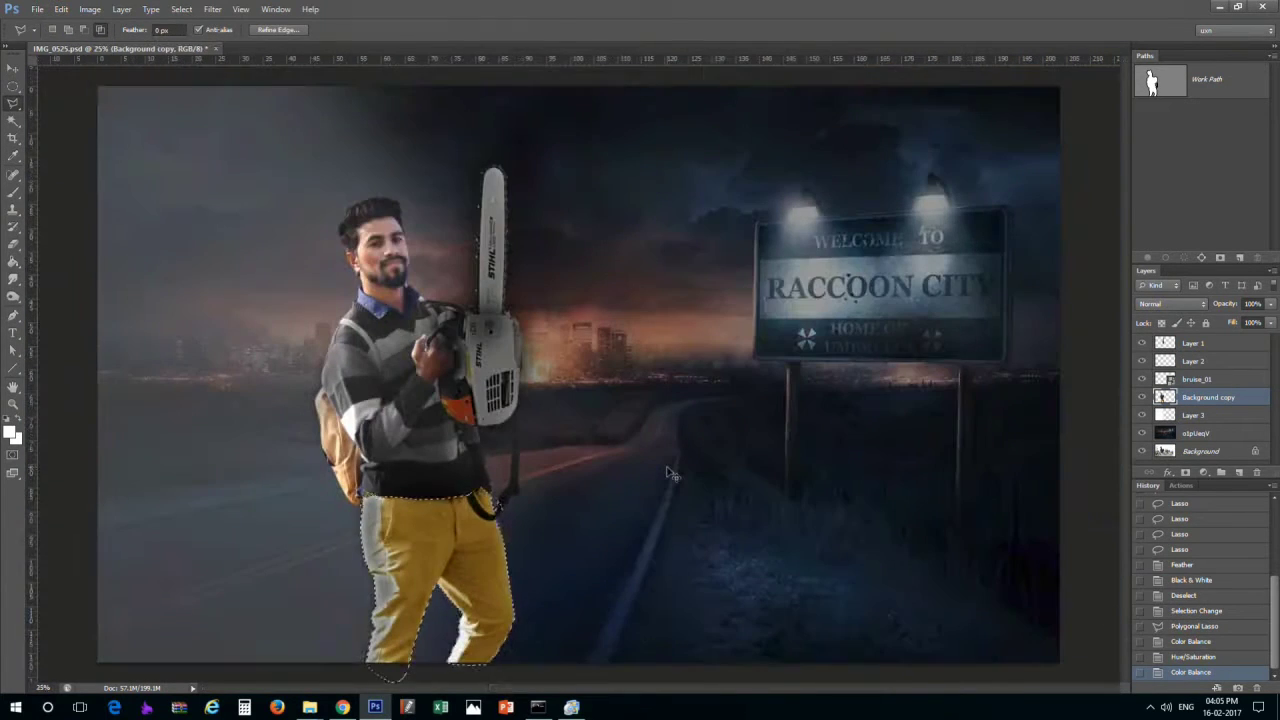
{"action": "key", "text": "ctrl+d"}
{"action": "key", "text": "ctrl+z"}
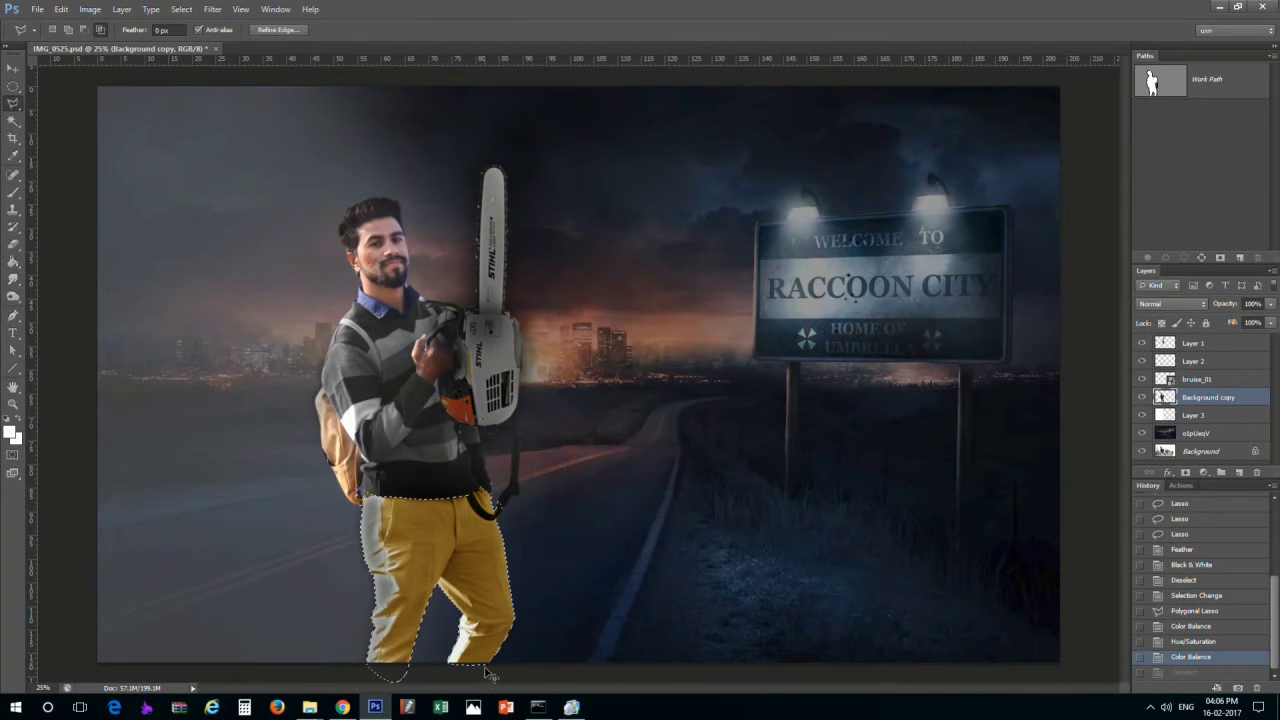
{"action": "key", "text": "ctrl+u"}
{"action": "mouse_move", "coordinate": [986, 453]}
{"action": "left_mouse_down"}
{"action": "mouse_move", "coordinate": [960, 453]}
{"action": "mouse_move", "coordinate": [971, 458]}
{"action": "left_mouse_up"}
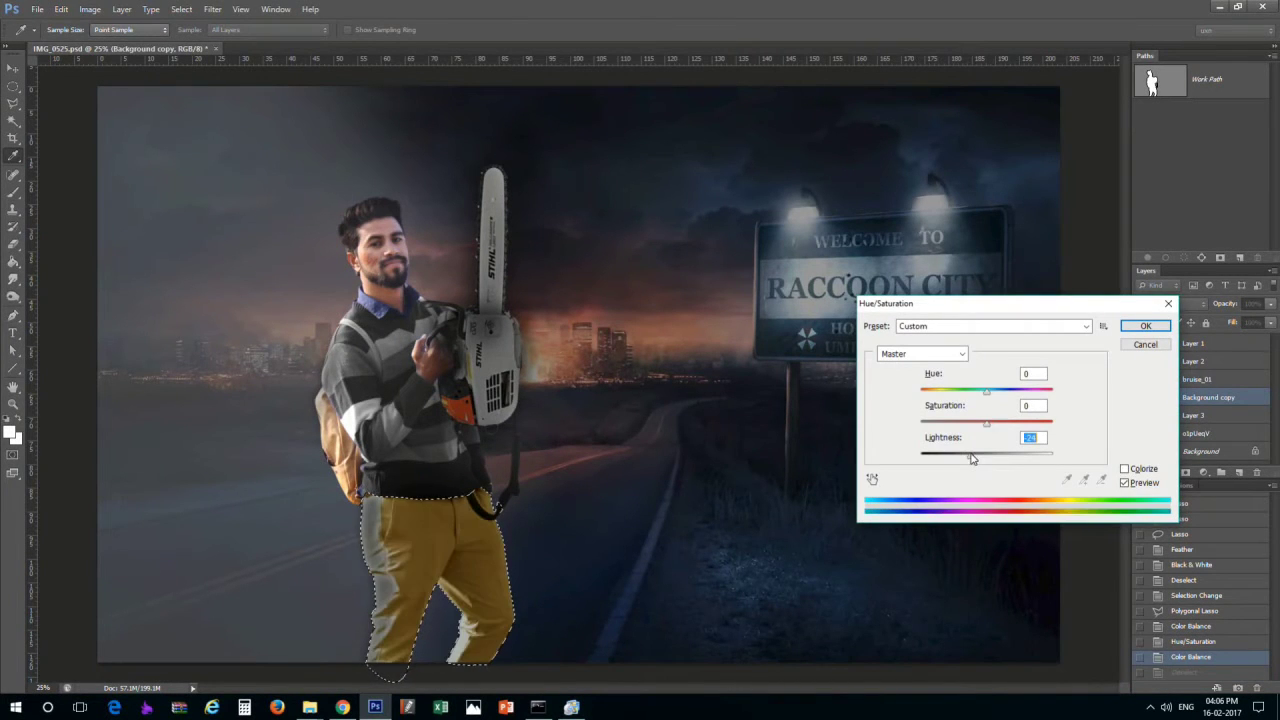
{"action": "key", "text": "Return"}
Try a dark fill in a triangle selection on the thigh, then undo it and deselect
{"action": "key", "text": "ctrl+d"}
{"action": "key", "text": "ctrl+plus"}
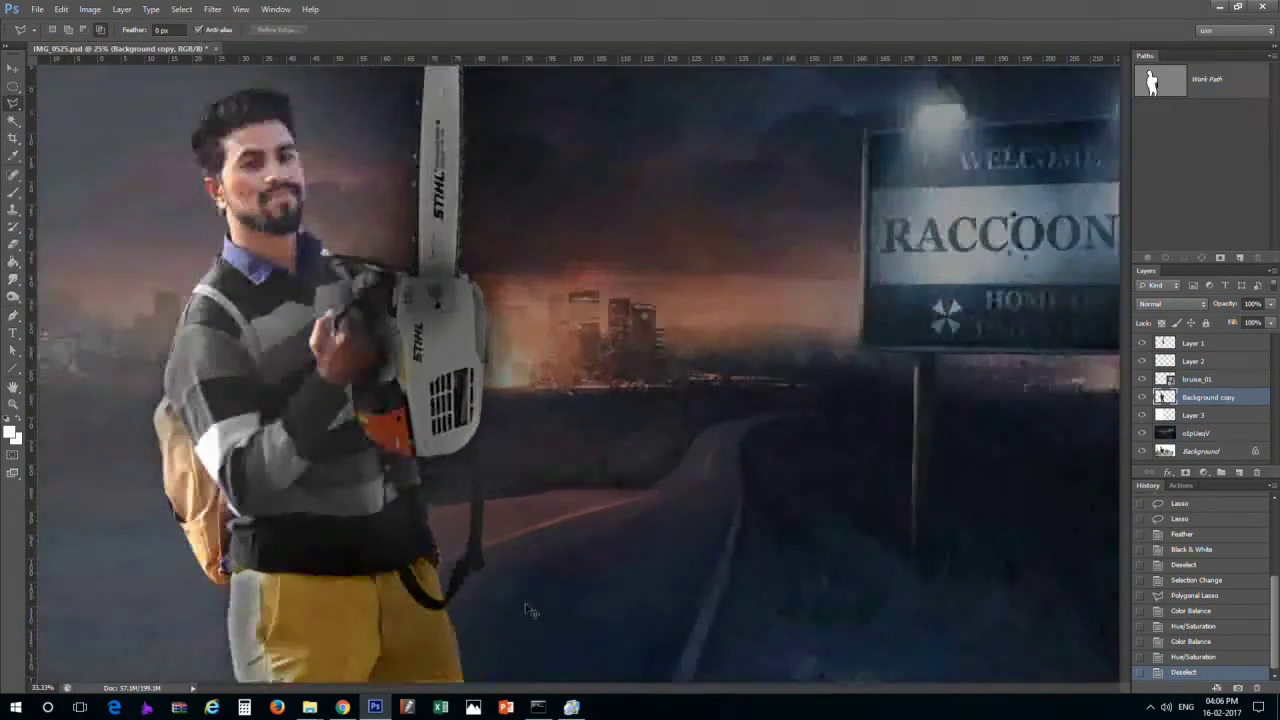
{"action": "key", "text": "ctrl+plus"}
{"action": "scroll", "coordinate": [380, 397], "scroll_direction": "right", "scroll_amount": 1}
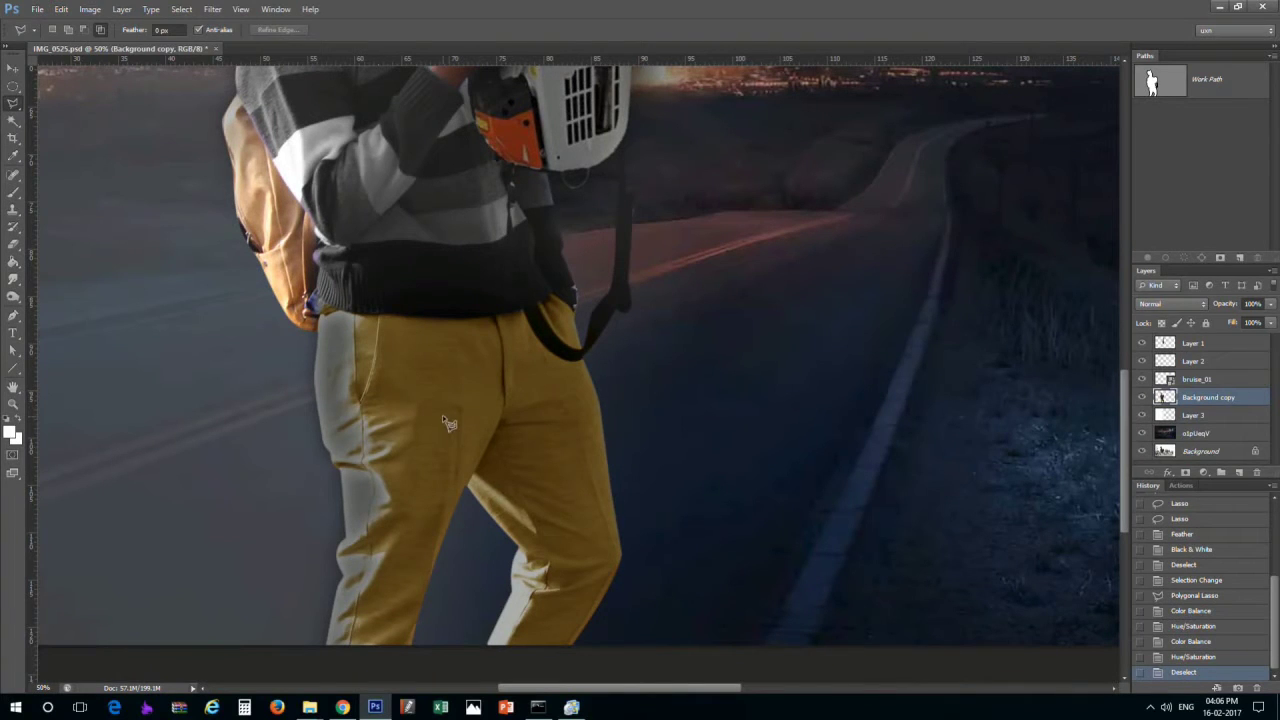
{"action": "left_click", "coordinate": [406, 376]}
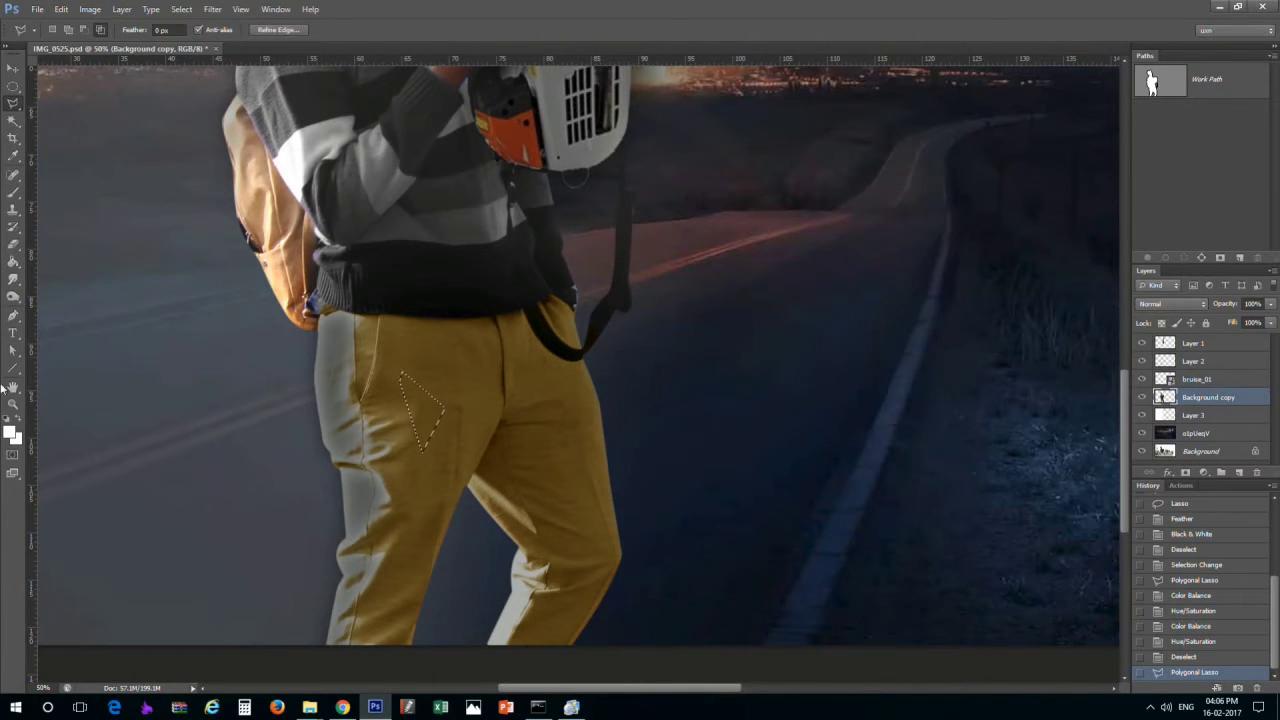
{"action": "left_click", "coordinate": [10, 432]}
{"action": "left_click", "coordinate": [733, 305]}
{"action": "key", "text": "b"}
{"action": "key", "text": "alt+BackSpace"}
{"action": "key", "text": "alt+BackSpace"}
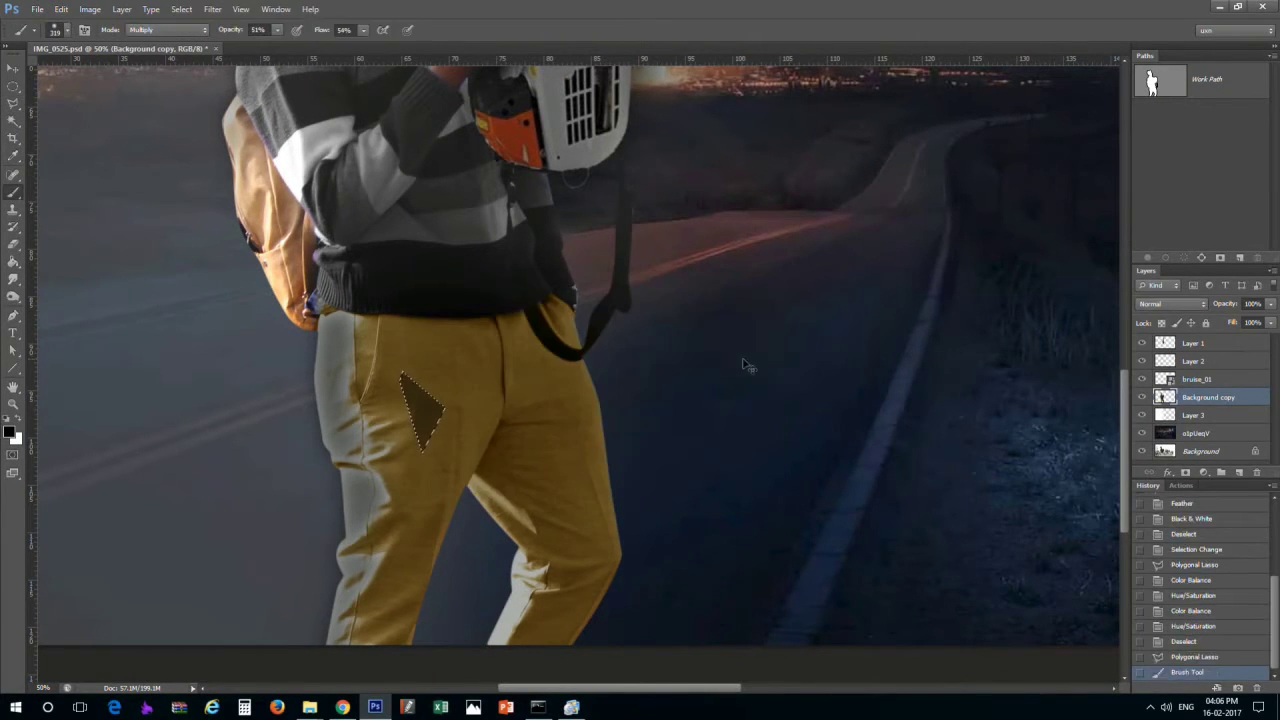
{"action": "key", "text": "ctrl+alt+z"}
{"action": "key", "text": "ctrl+alt+z"}
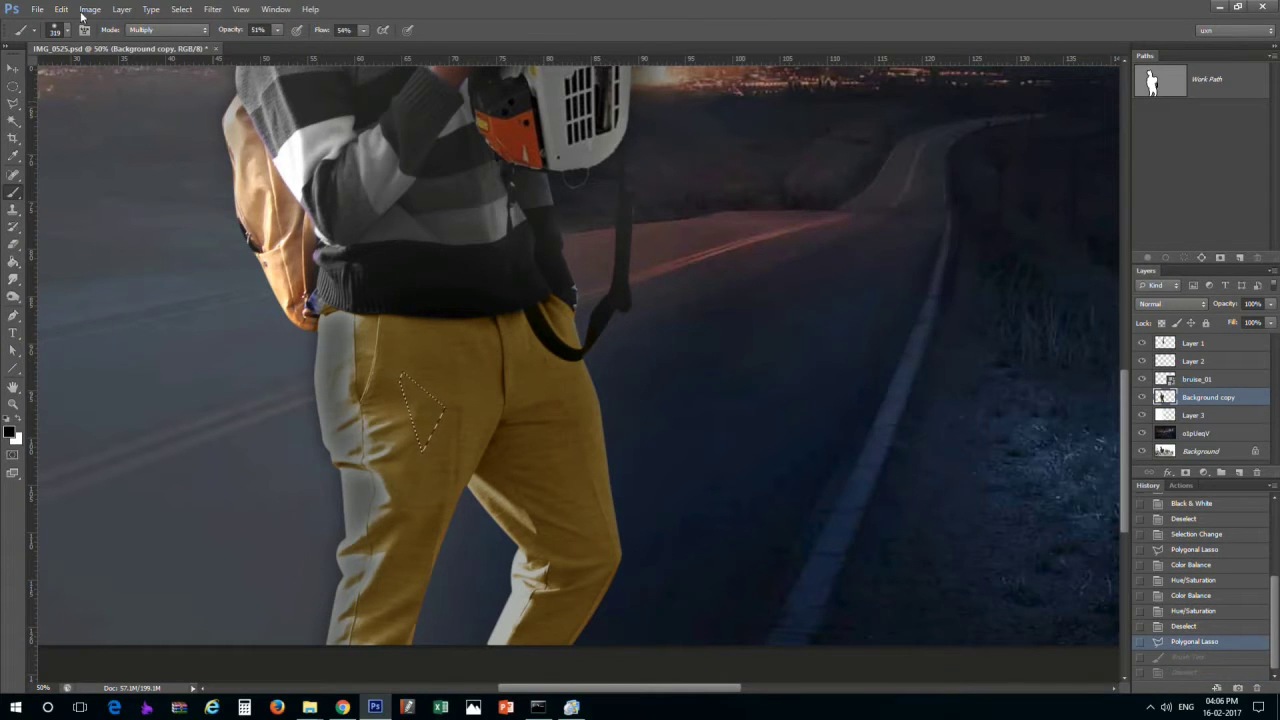
{"action": "key", "text": "ctrl+d"}
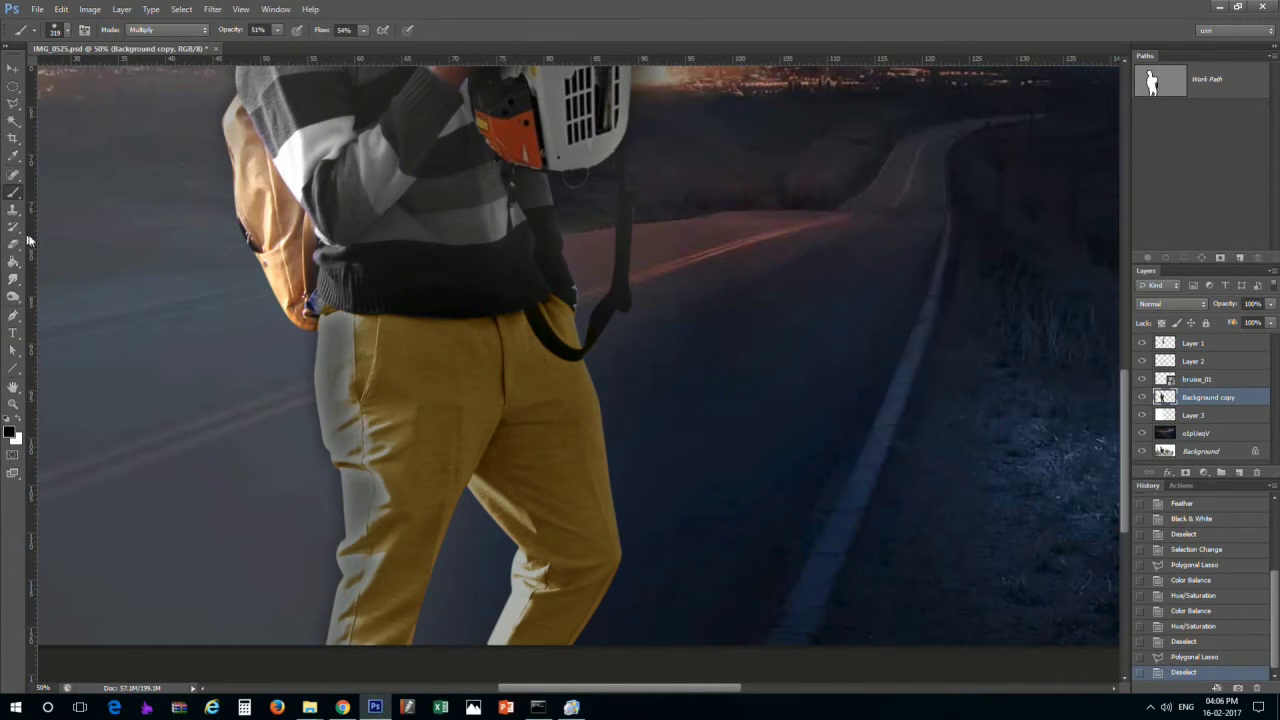
Select a four-sided thigh patch, set the foreground to dark brown, and brush it in
{"action": "key", "text": "l"}
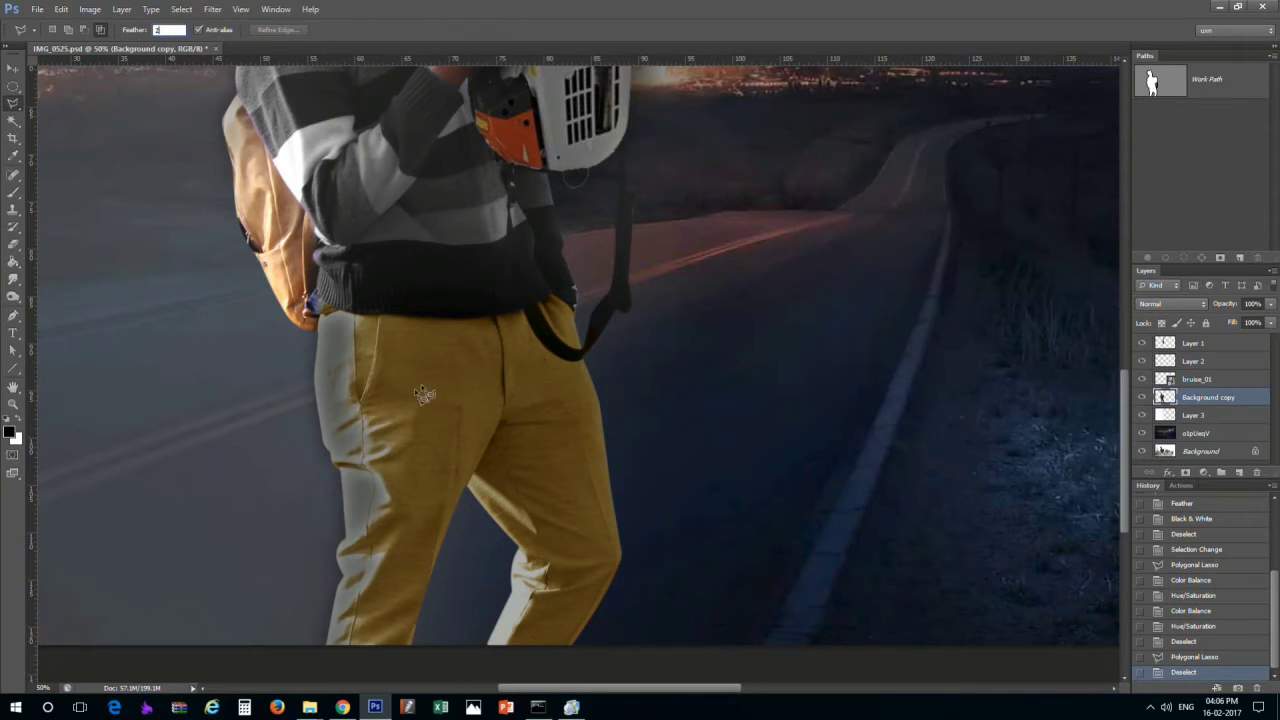
{"action": "left_click", "coordinate": [405, 396]}
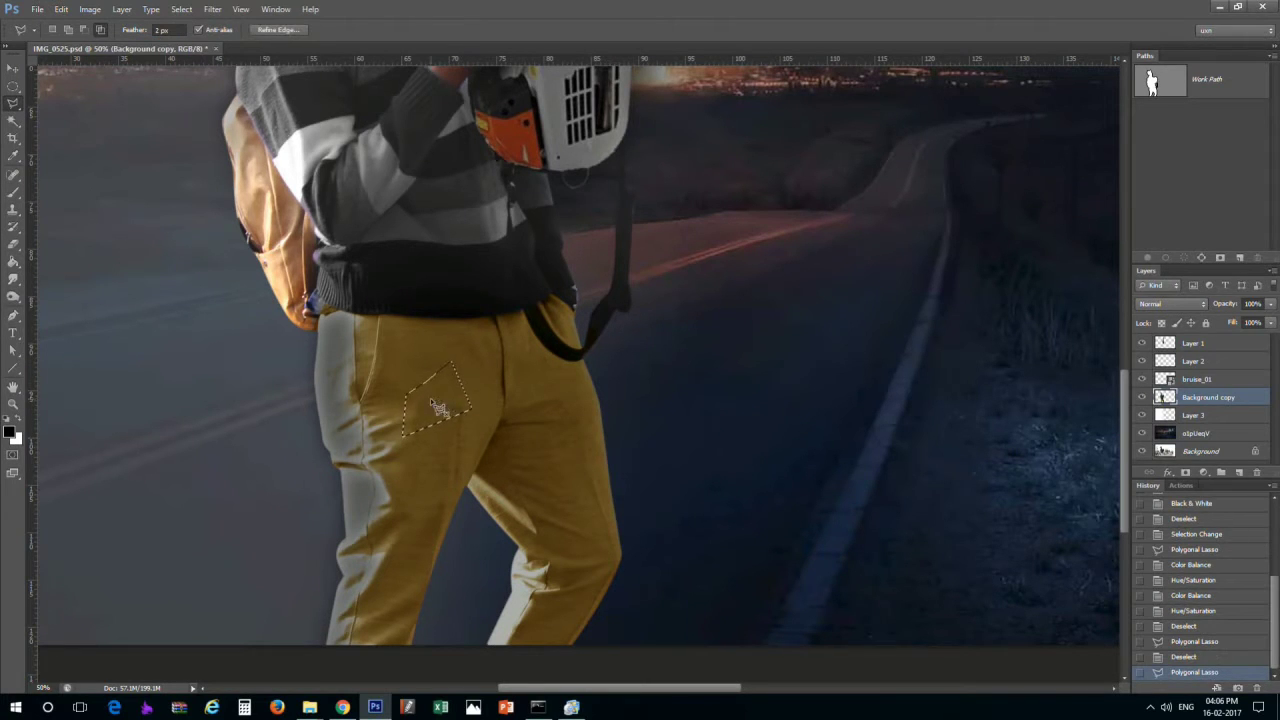
{"action": "left_click", "coordinate": [9, 433]}
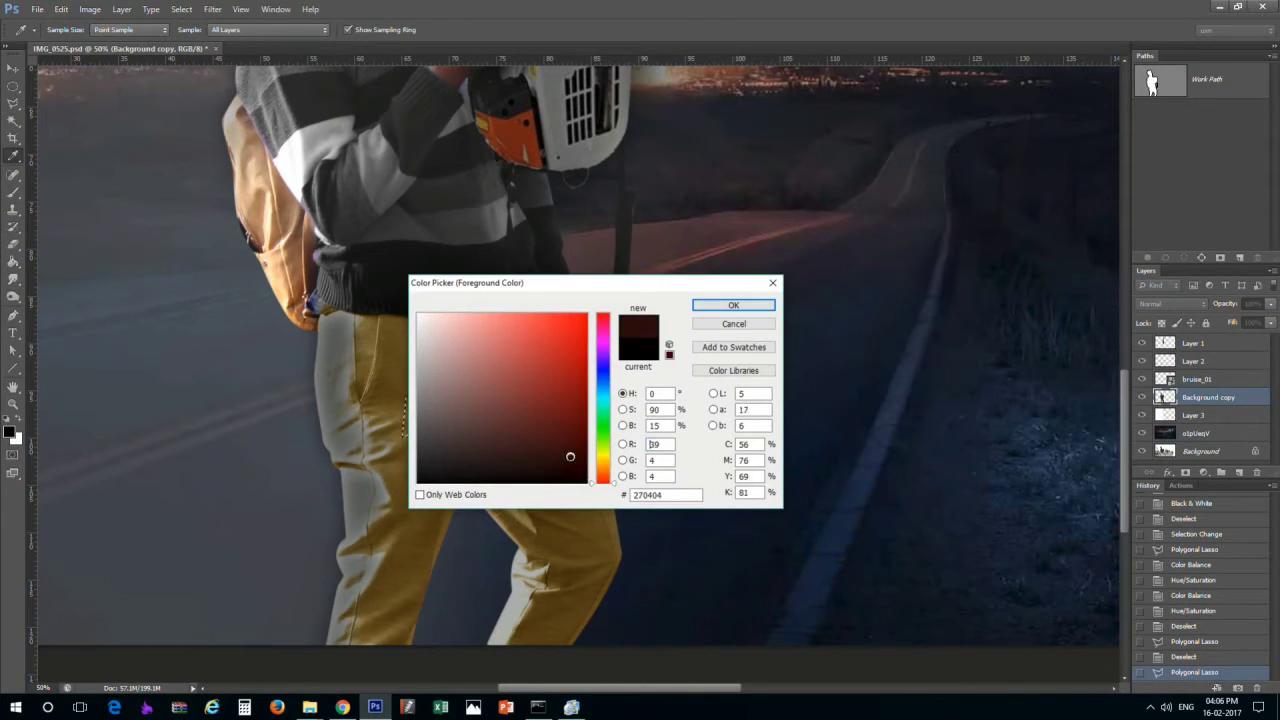
{"action": "left_click_drag", "start_coordinate": [603, 480], "coordinate": [576, 455]}
{"action": "key", "text": "Return"}
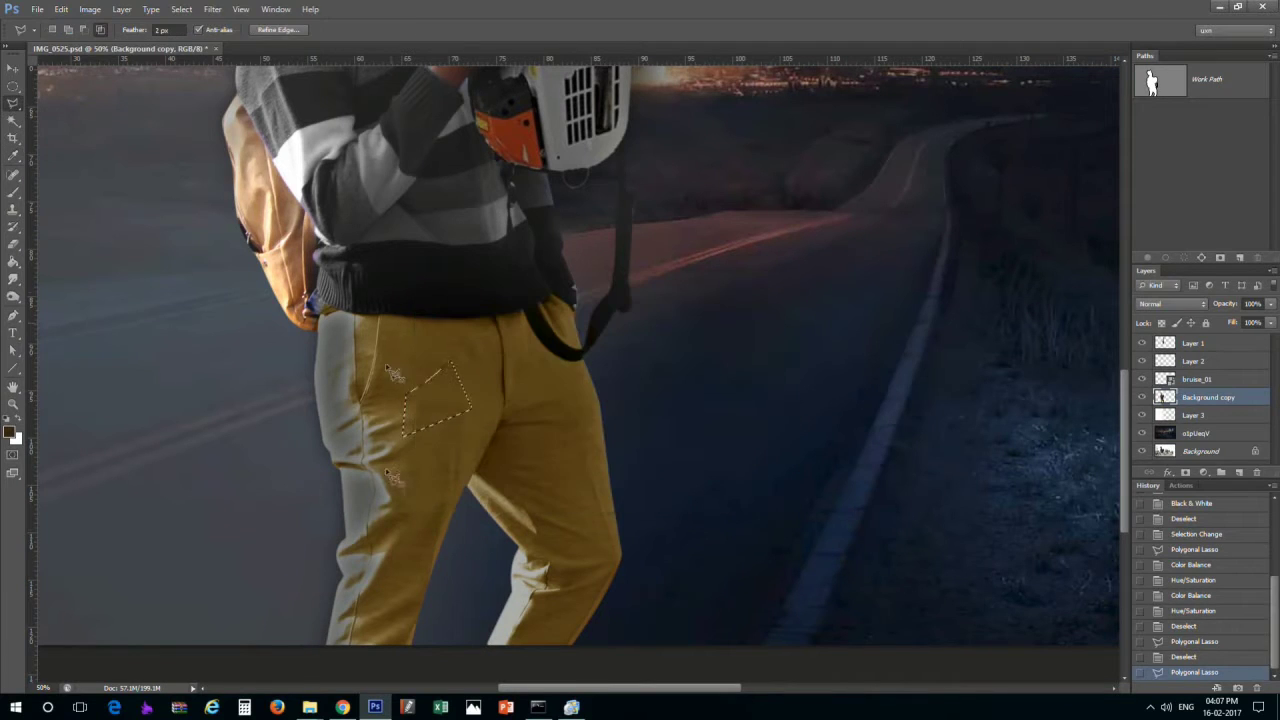
{"action": "key", "text": "b"}
{"action": "left_click_drag", "start_coordinate": [455, 375], "coordinate": [415, 425]}
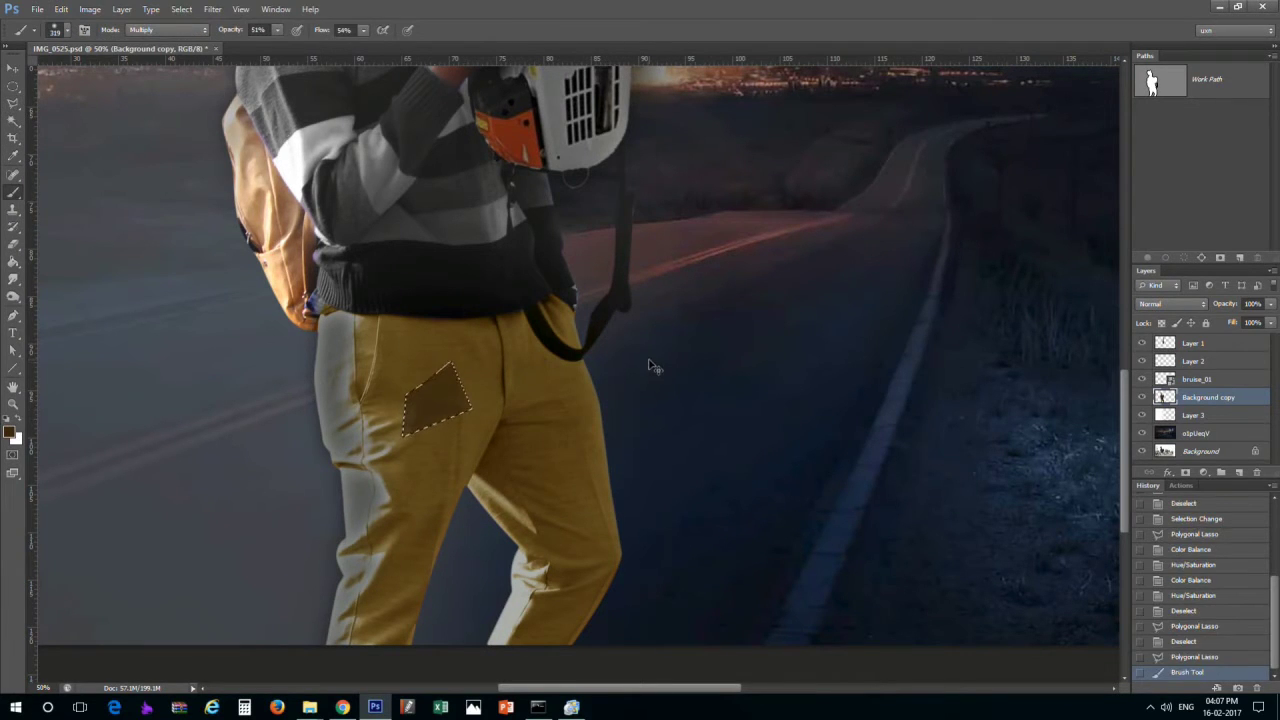
{"action": "key", "text": "ctrl+d"}
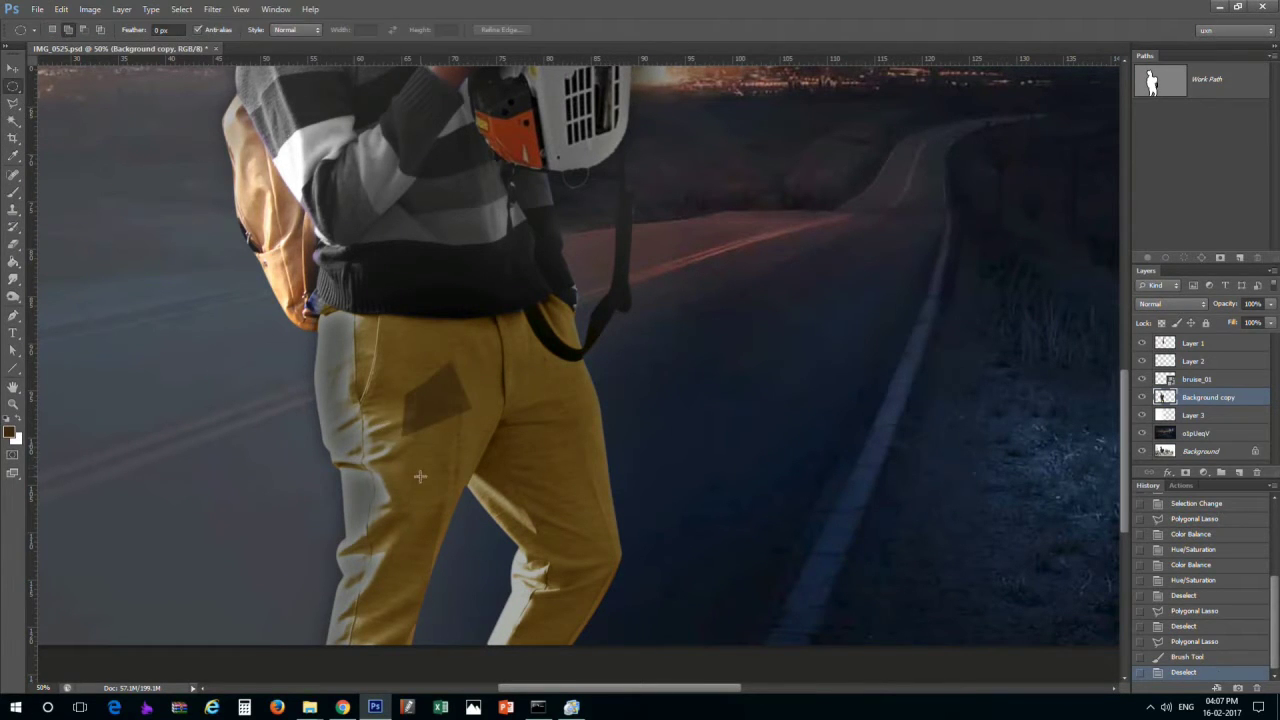
Select several triangles on the left thigh and right leg down to the ankle
{"action": "key", "text": "l"}
{"action": "left_click", "coordinate": [382, 479]}
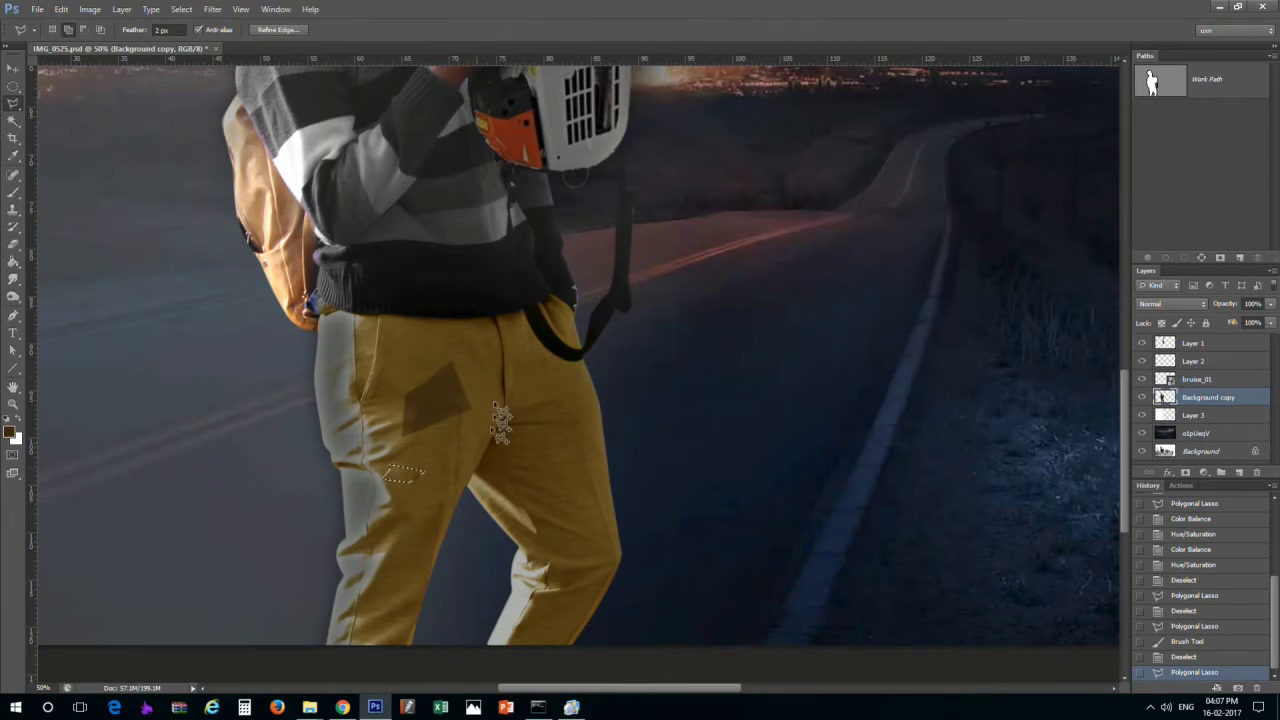
{"action": "left_click", "coordinate": [382, 345]}
{"action": "left_click", "coordinate": [541, 426]}
{"action": "left_click", "coordinate": [571, 472]}
{"action": "left_click", "coordinate": [541, 426]}
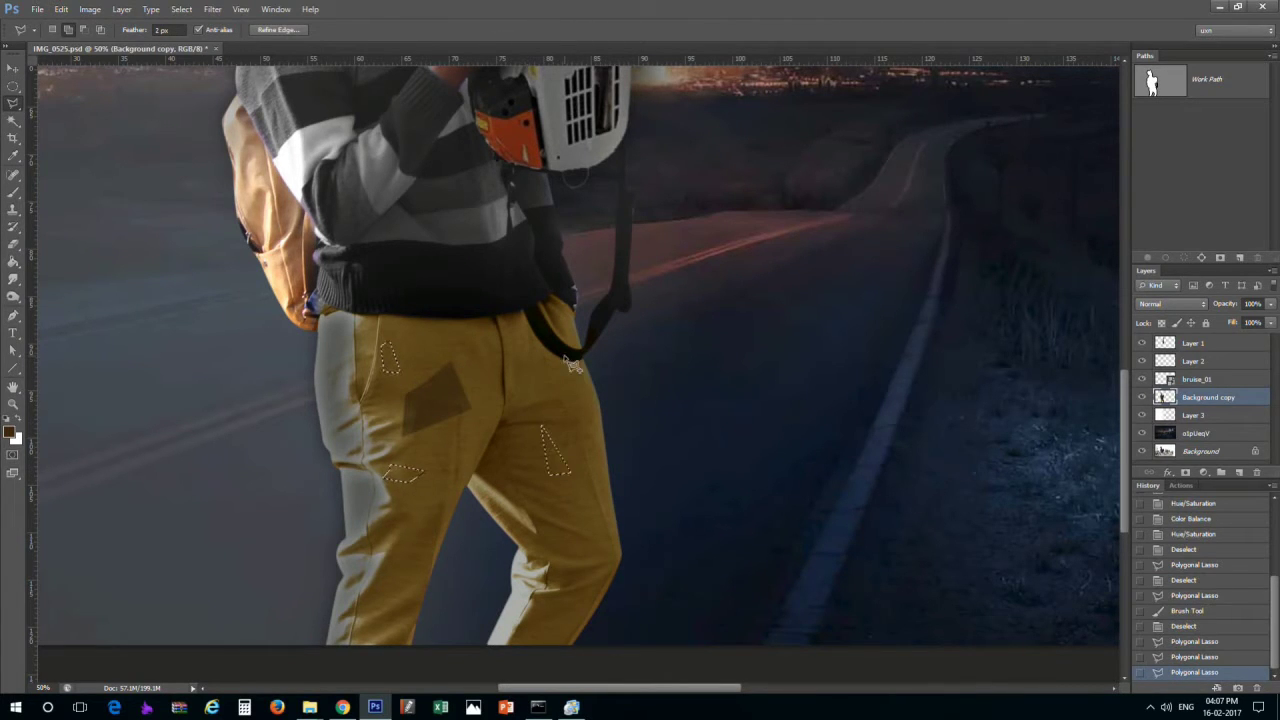
{"action": "left_click", "coordinate": [480, 334]}
{"action": "left_click", "coordinate": [584, 516]}
{"action": "left_click", "coordinate": [577, 558]}
{"action": "left_click", "coordinate": [594, 578]}
{"action": "left_click", "coordinate": [584, 516]}
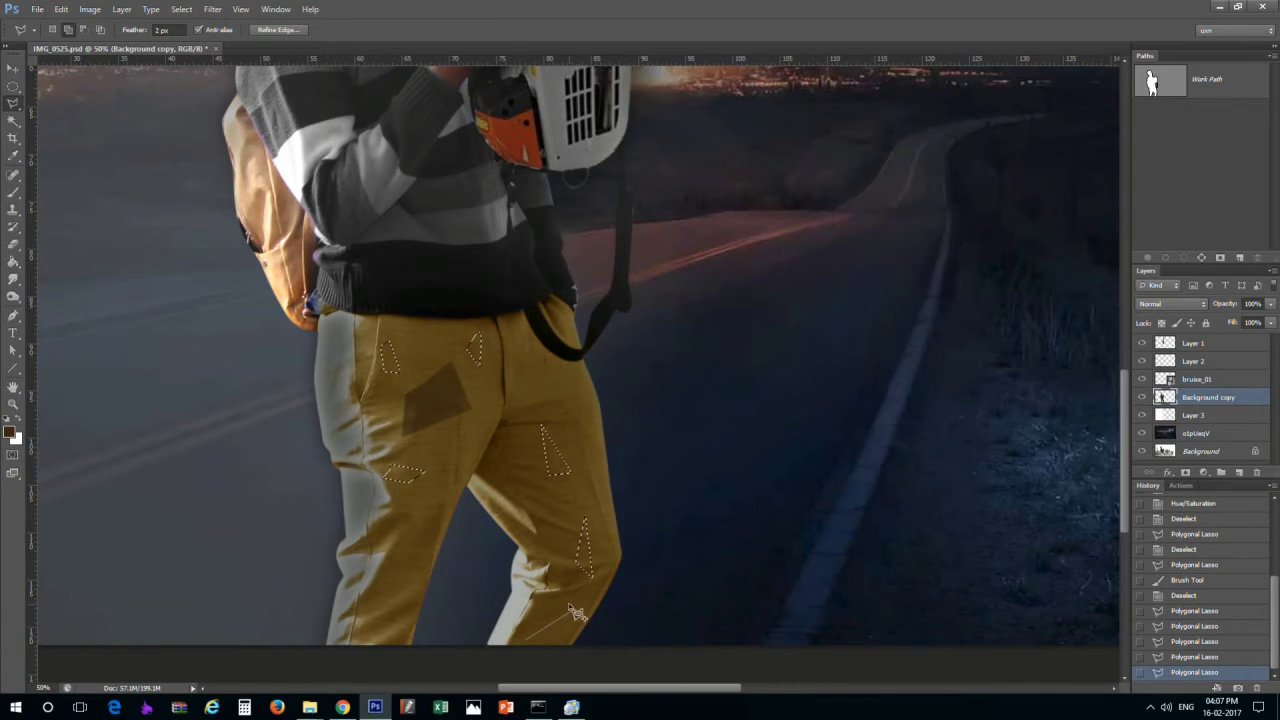
{"action": "left_click", "coordinate": [528, 640]}
Add a four-sided patch near the right pocket and more triangles on both legs
{"action": "left_click", "coordinate": [516, 431]}
{"action": "left_click", "coordinate": [549, 367]}
{"action": "left_click", "coordinate": [566, 369]}
{"action": "left_click", "coordinate": [551, 397]}
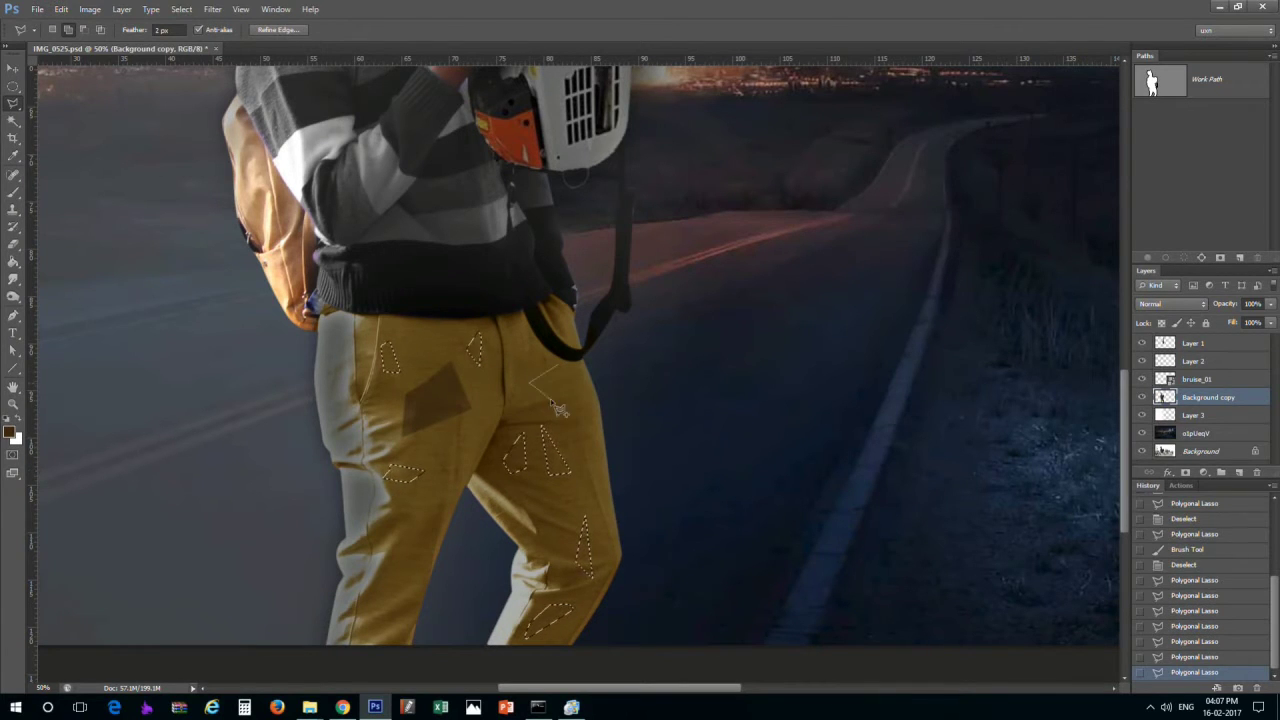
{"action": "left_click", "coordinate": [549, 367]}
{"action": "left_click", "coordinate": [431, 328]}
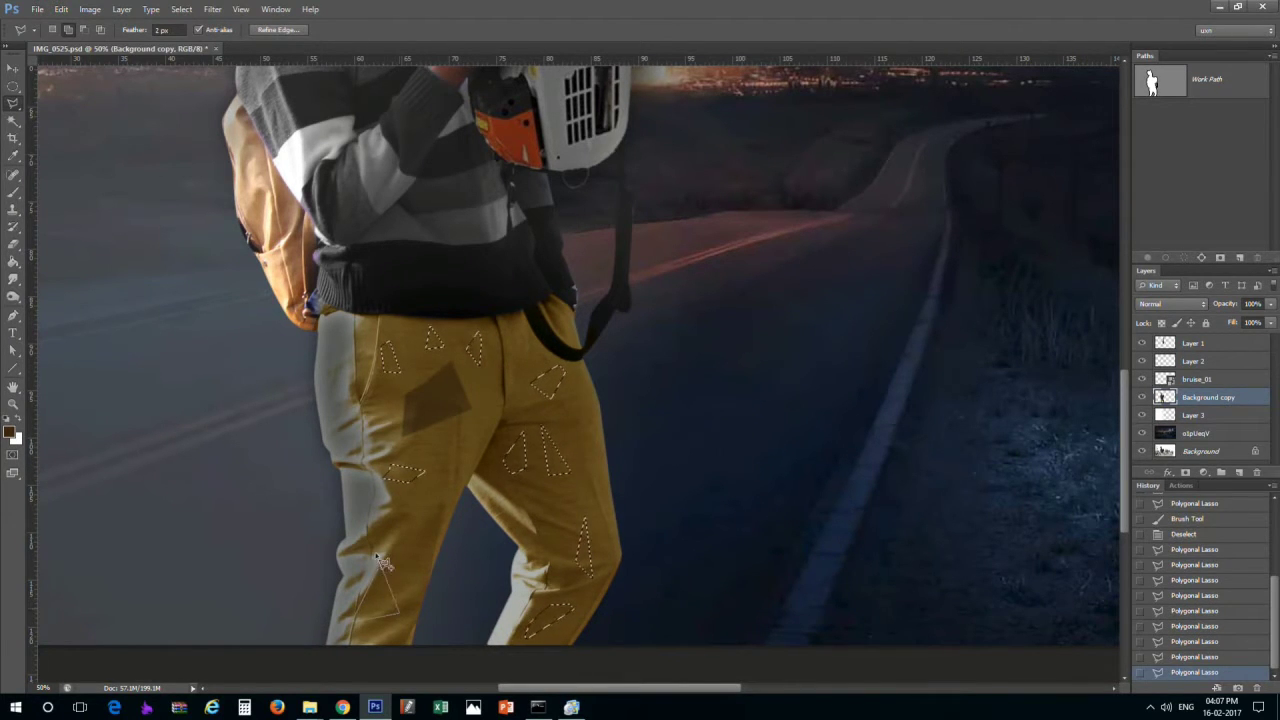
{"action": "left_click", "coordinate": [414, 515]}
{"action": "left_click", "coordinate": [526, 495]}
{"action": "left_click", "coordinate": [518, 526]}
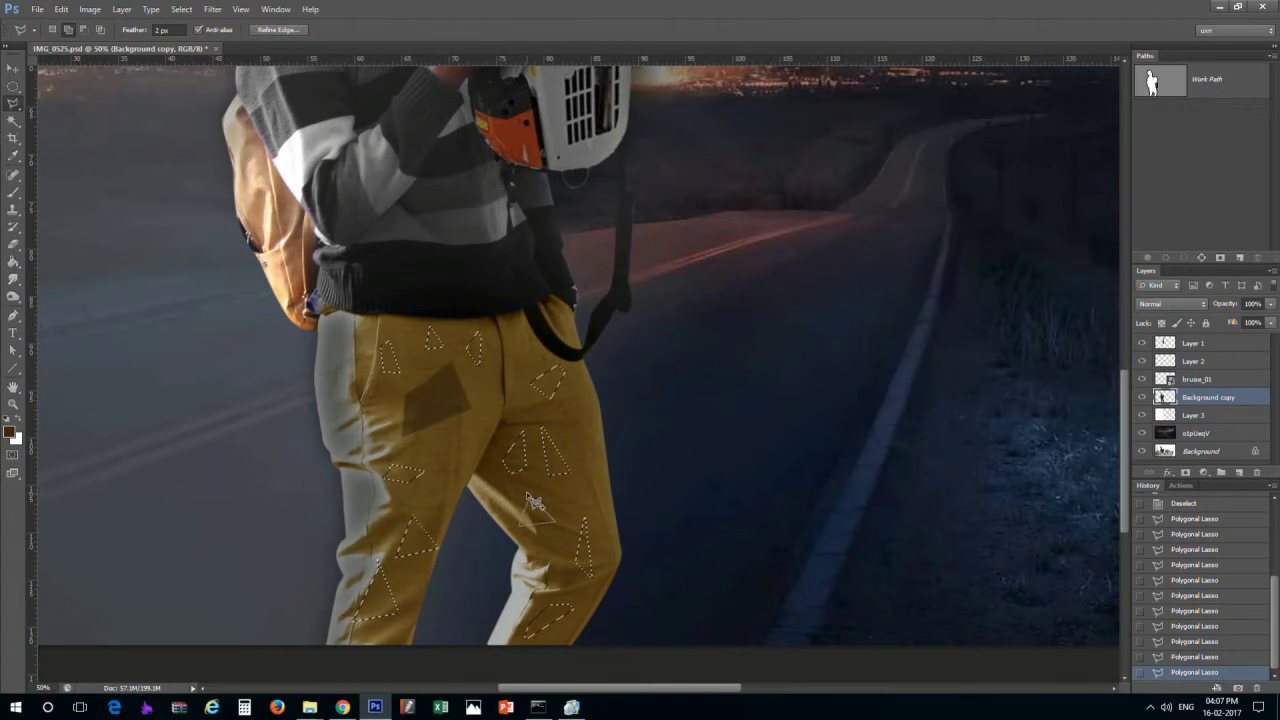
{"action": "double_click", "coordinate": [476, 461]}
{"action": "left_click", "coordinate": [343, 446]}
{"action": "left_click", "coordinate": [385, 446]}
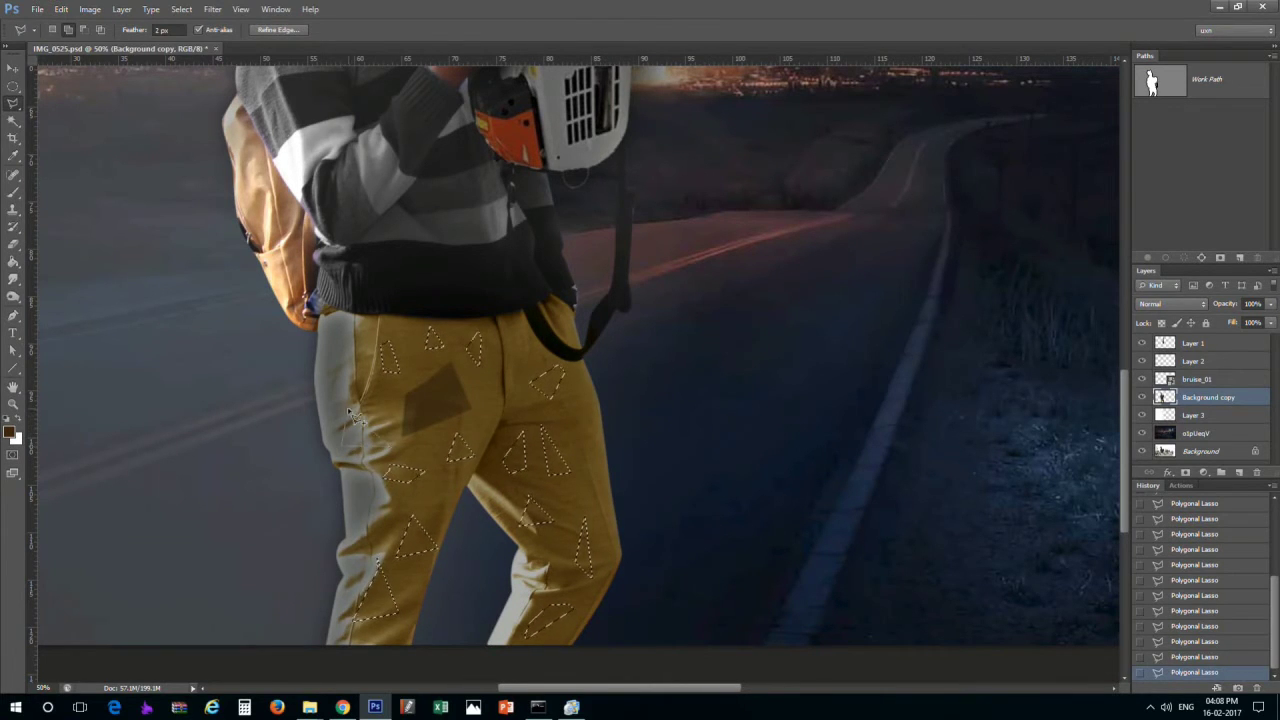
{"action": "double_click", "coordinate": [347, 412]}
Brush all the selected triangles dark brown
{"action": "key", "text": "b"}
{"action": "left_click_drag", "start_coordinate": [400, 450], "coordinate": [560, 480]}
{"action": "key", "text": "ctrl+d"}
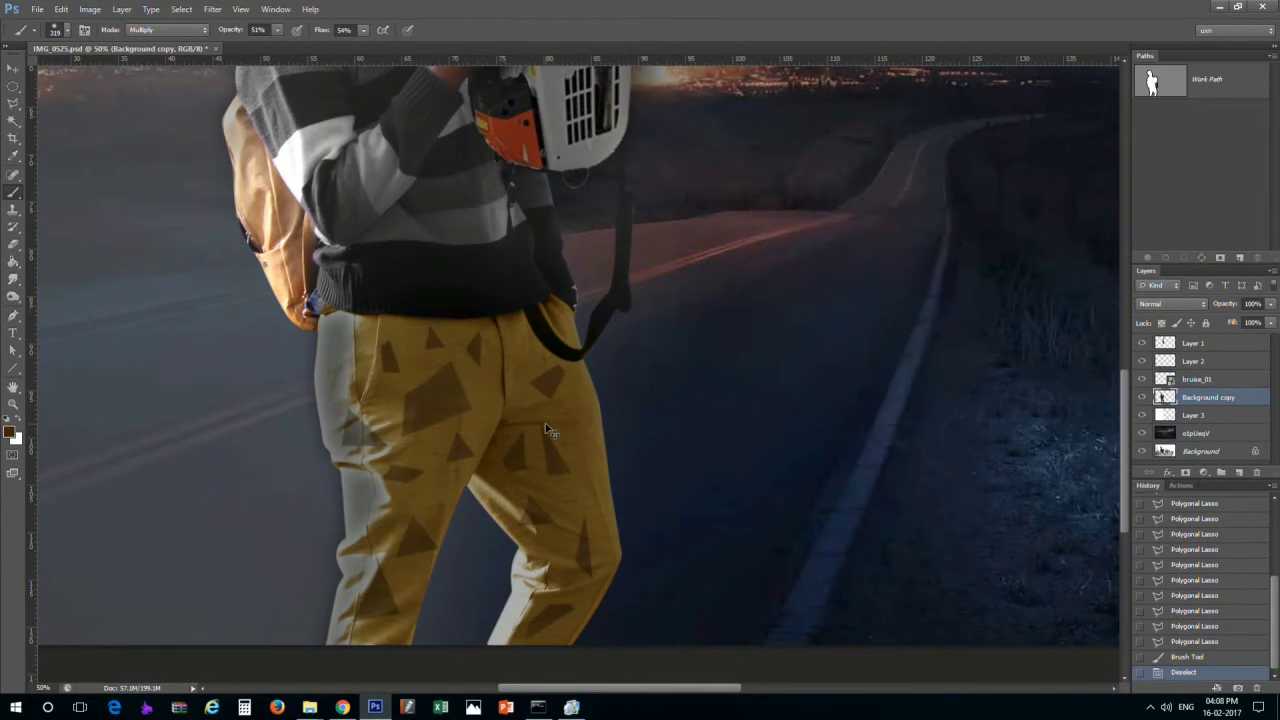
{"action": "key", "text": "ctrl+minus"}
{"action": "key", "text": "ctrl+minus"}
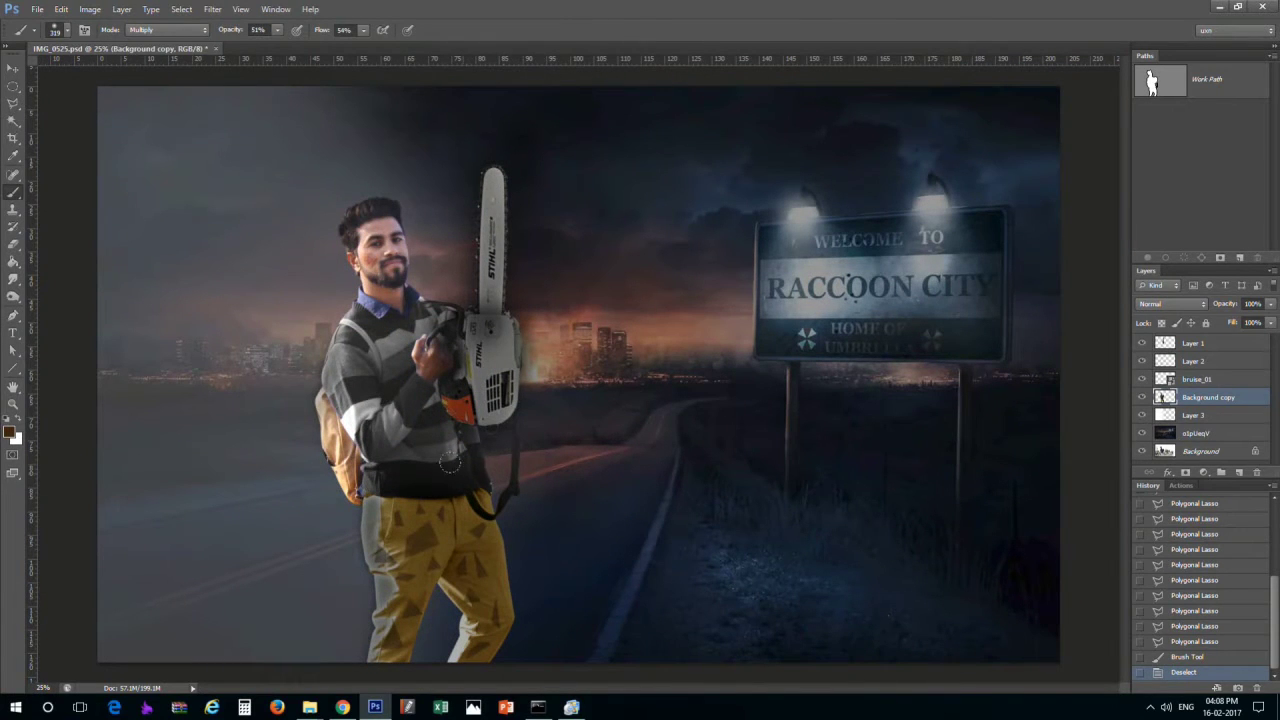
{"action": "key", "text": "ctrl+z"}
Deselect the triangles and zoom out to review the camouflaged trousers
{"action": "scroll", "coordinate": [557, 638], "scroll_direction": "up", "scroll_amount": 4}
{"action": "scroll", "coordinate": [600, 400], "scroll_direction": "down", "scroll_amount": 3}
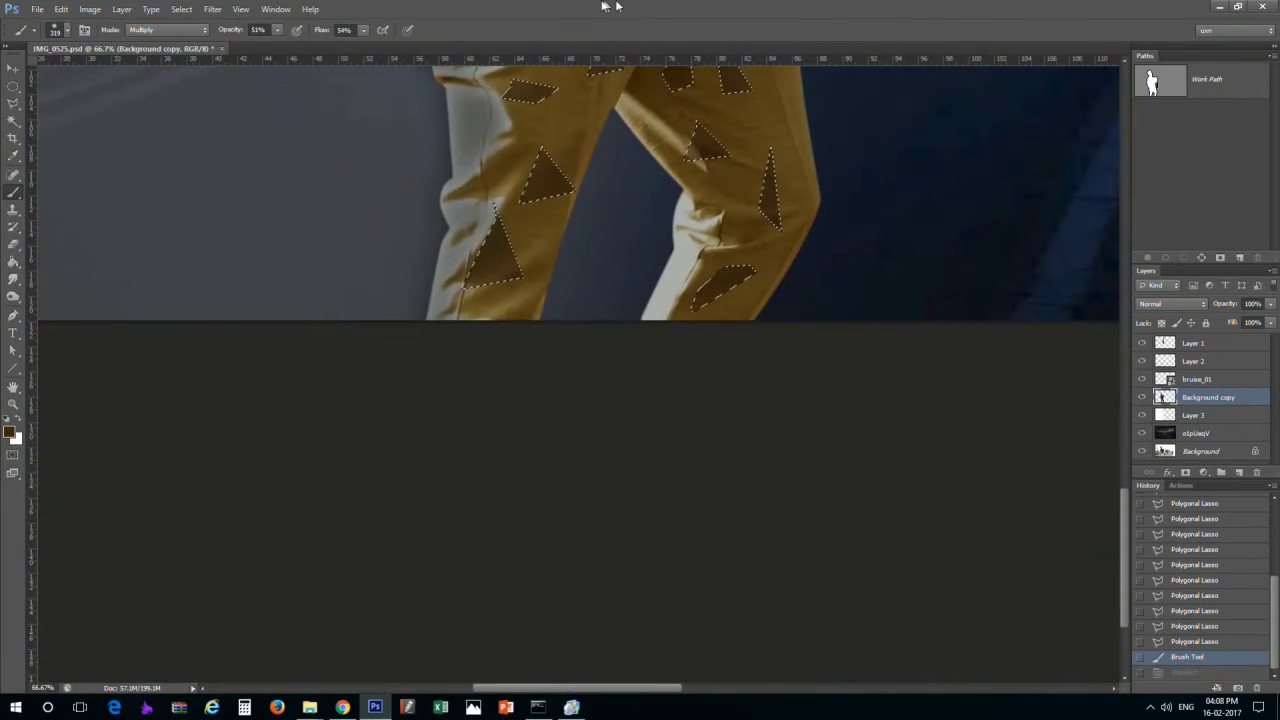
{"action": "key", "text": "ctrl+minus"}
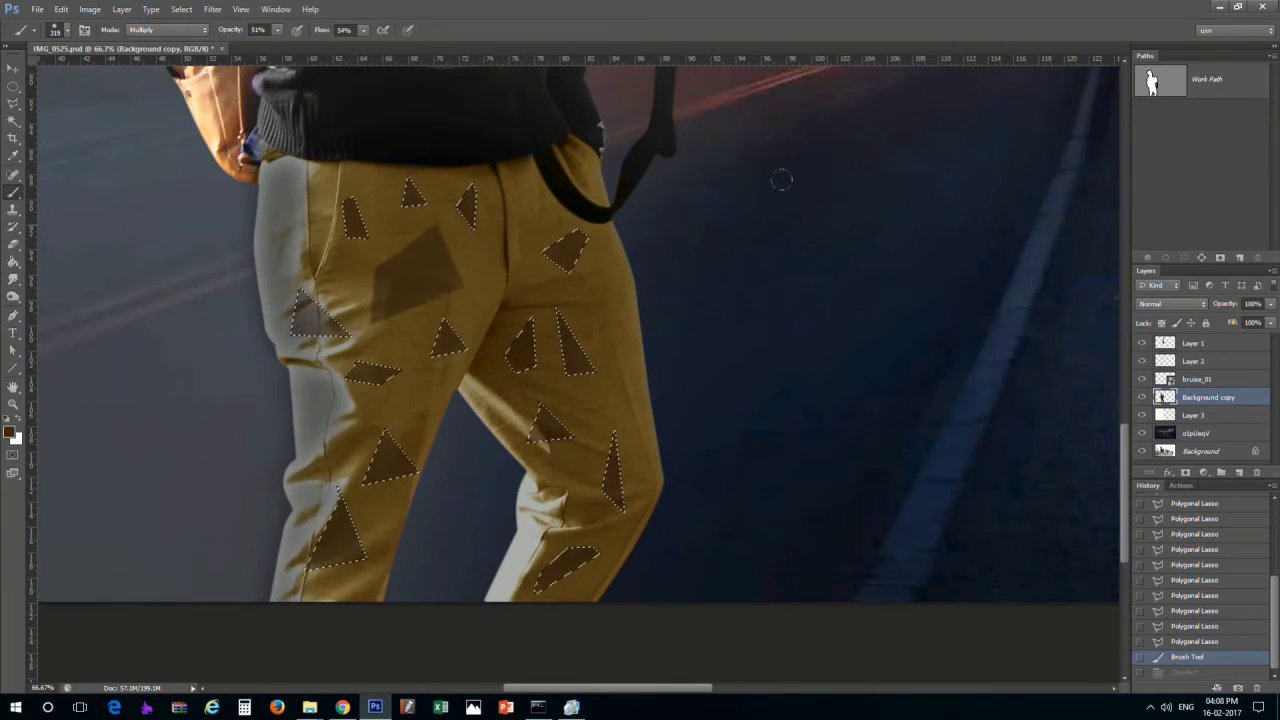
{"action": "key", "text": "ctrl+minus"}
{"action": "key", "text": "ctrl+d"}
{"action": "key", "text": "ctrl+minus"}
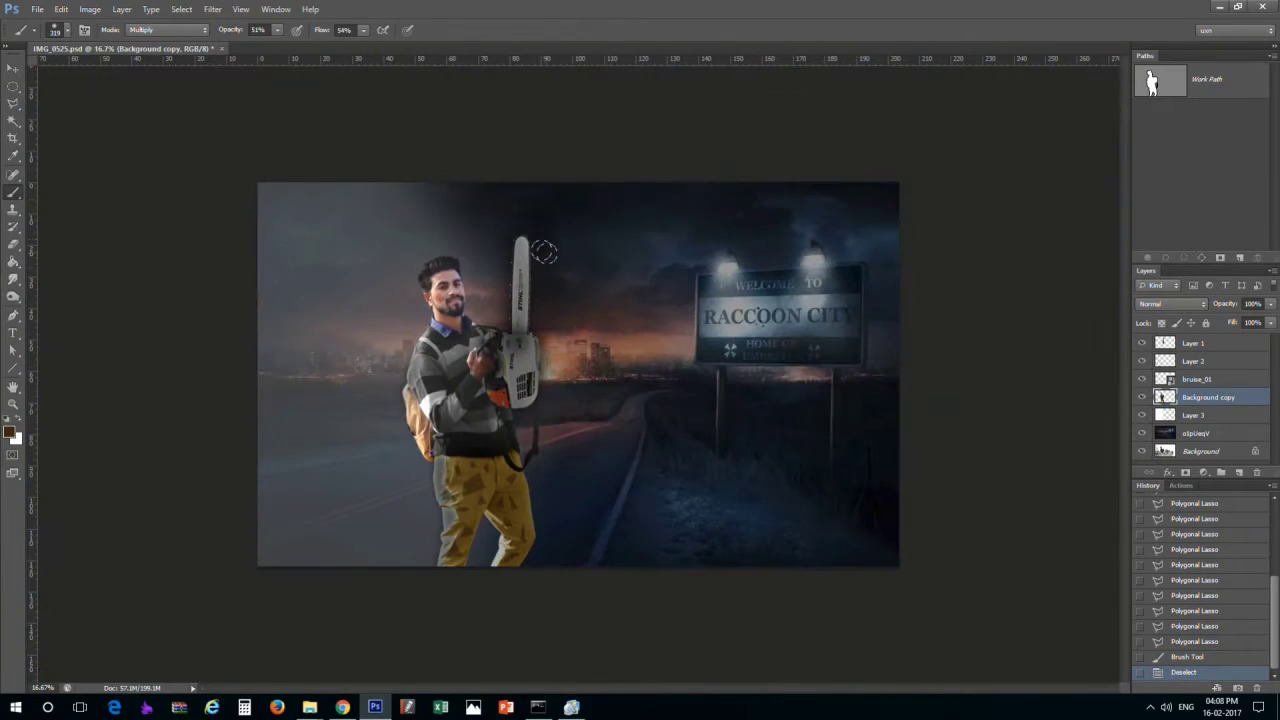
{"action": "scroll", "coordinate": [460, 385], "scroll_direction": "up", "scroll_amount": 3}
{"action": "scroll", "coordinate": [520, 320], "scroll_direction": "up", "scroll_amount": 2}
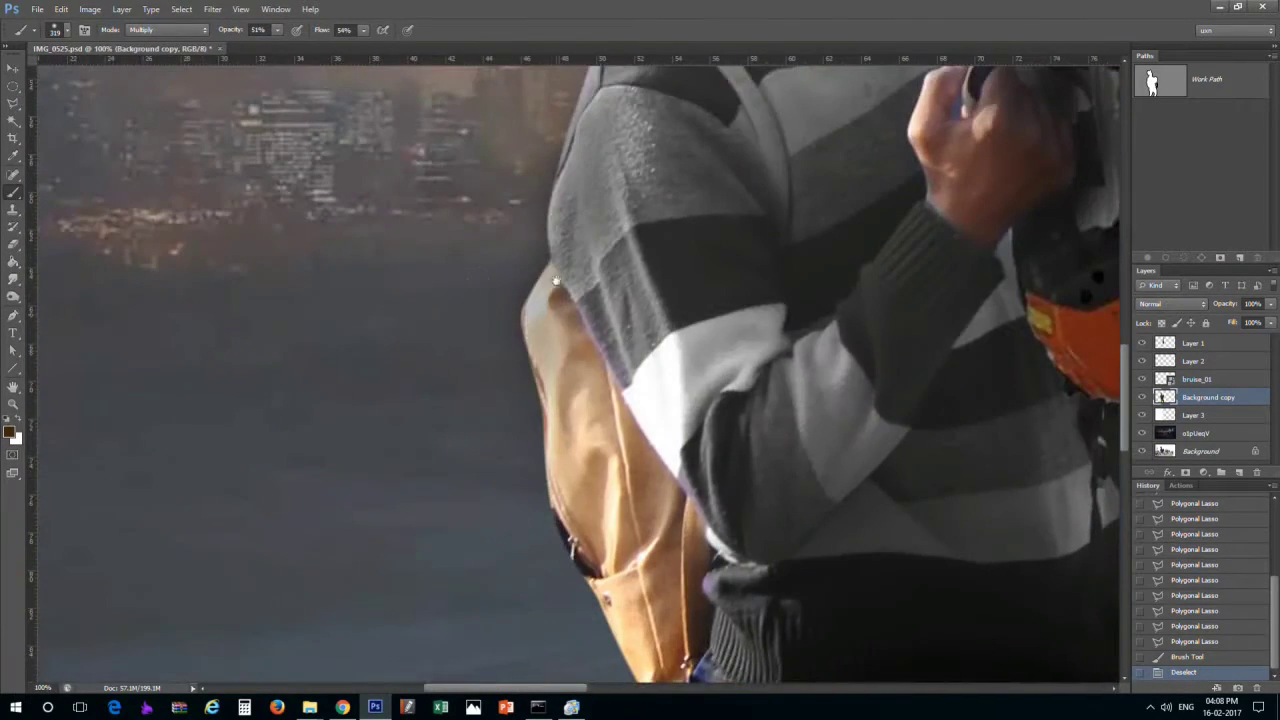
Brush over the backpack with the Sponge tool to desaturate it to pale grey
{"action": "left_click", "coordinate": [13, 209]}
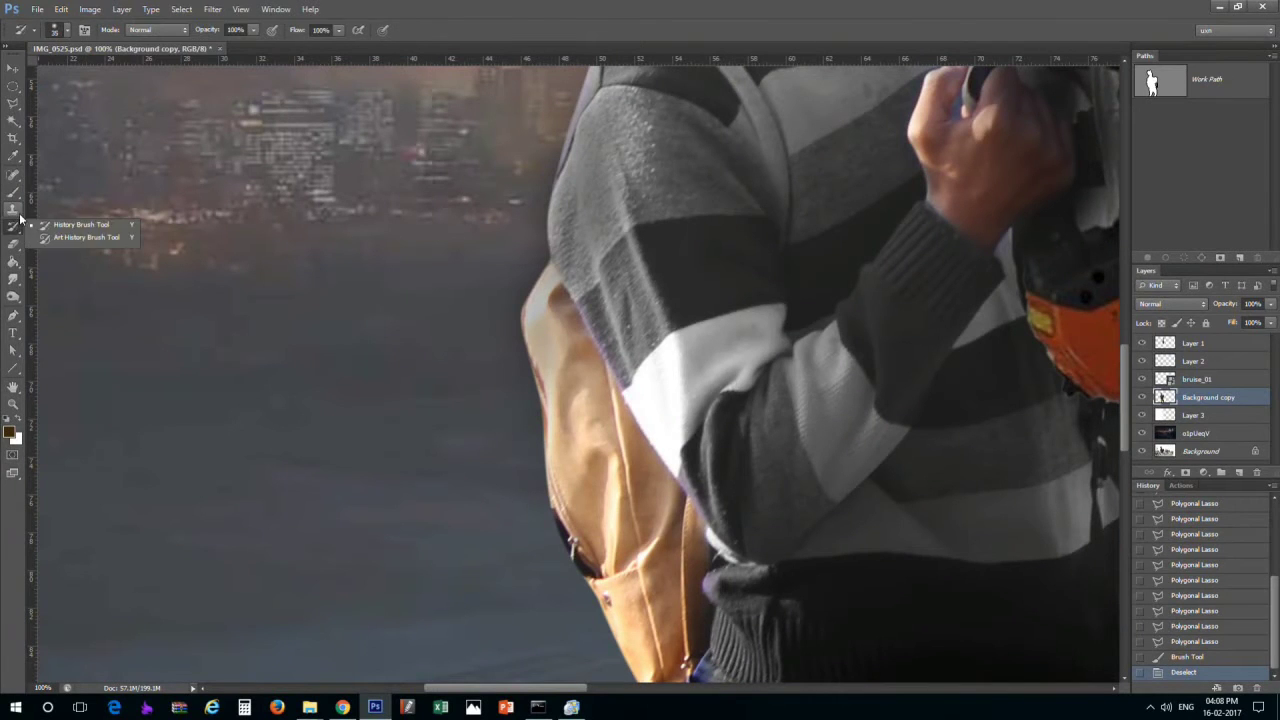
{"action": "left_click", "coordinate": [62, 319]}
{"action": "left_click_drag", "start_coordinate": [560, 300], "coordinate": [610, 560]}
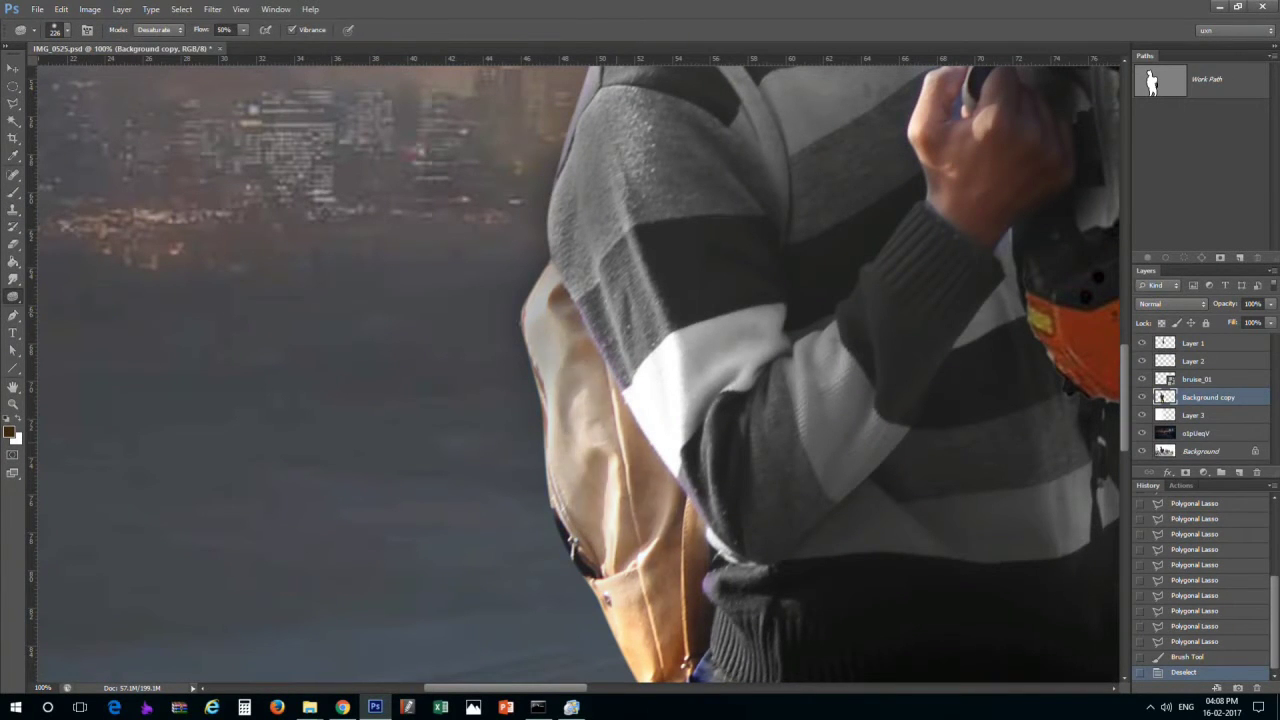
{"action": "scroll", "coordinate": [534, 340], "scroll_direction": "down", "scroll_amount": 5}
{"action": "left_click_drag", "start_coordinate": [534, 340], "coordinate": [560, 560]}
{"action": "scroll", "coordinate": [534, 340], "scroll_direction": "up", "scroll_amount": 4}
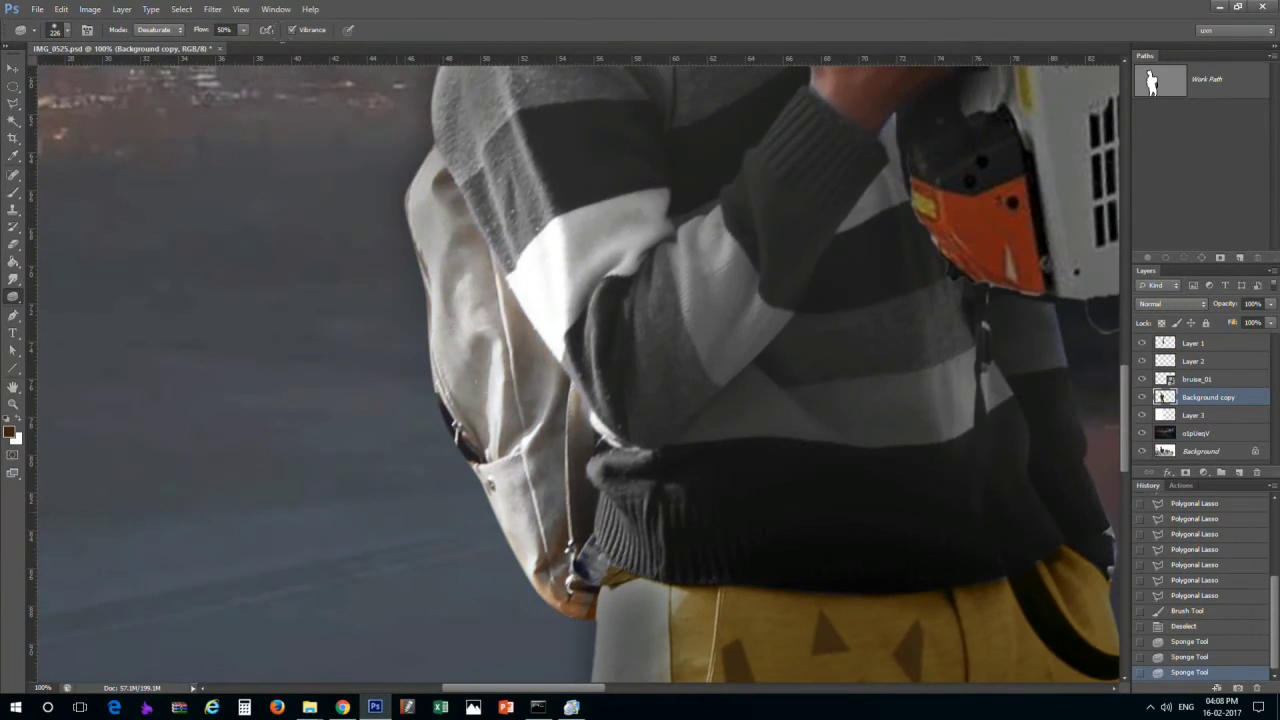
{"action": "scroll", "coordinate": [705, 576], "scroll_direction": "down", "scroll_amount": 3}
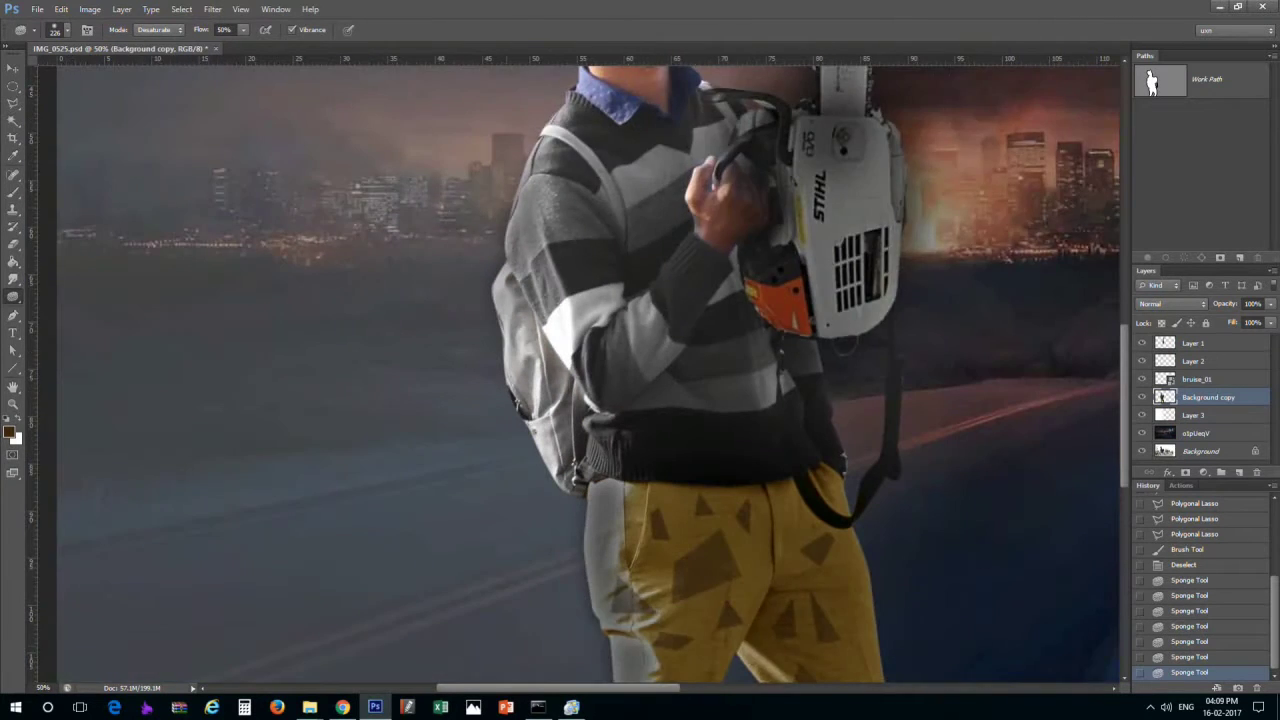
{"action": "scroll", "coordinate": [497, 436], "scroll_direction": "up", "scroll_amount": 2}
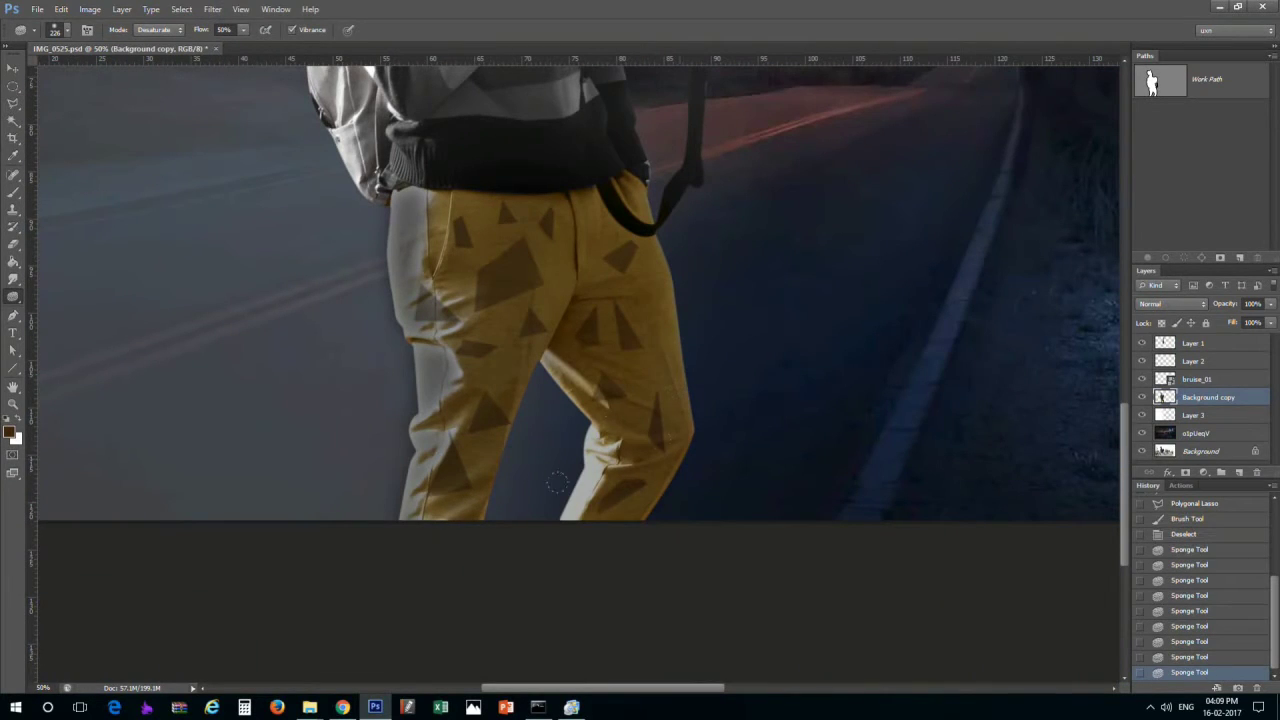
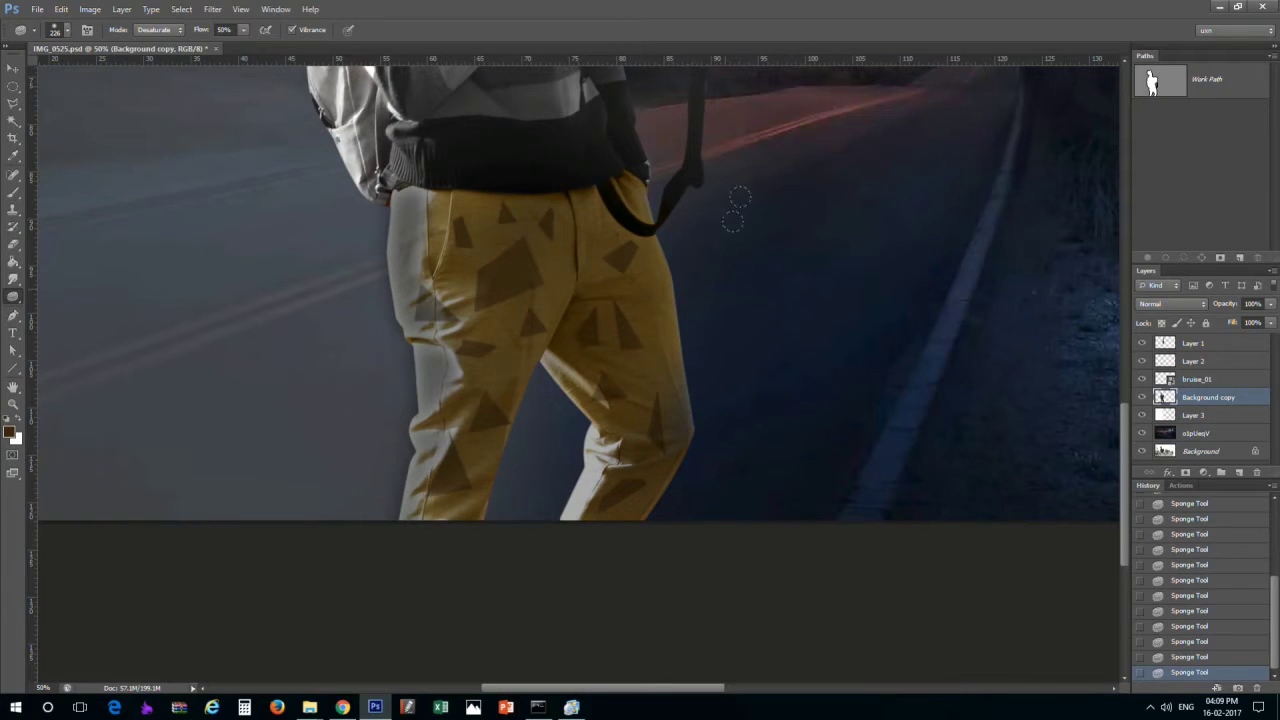
Zoom in and pan around the man's sweater, trousers, face and chainsaw
{"action": "scroll", "coordinate": [657, 400], "scroll_direction": "up", "scroll_amount": 3}
{"action": "scroll", "coordinate": [152, 183], "scroll_direction": "up", "scroll_amount": 1}
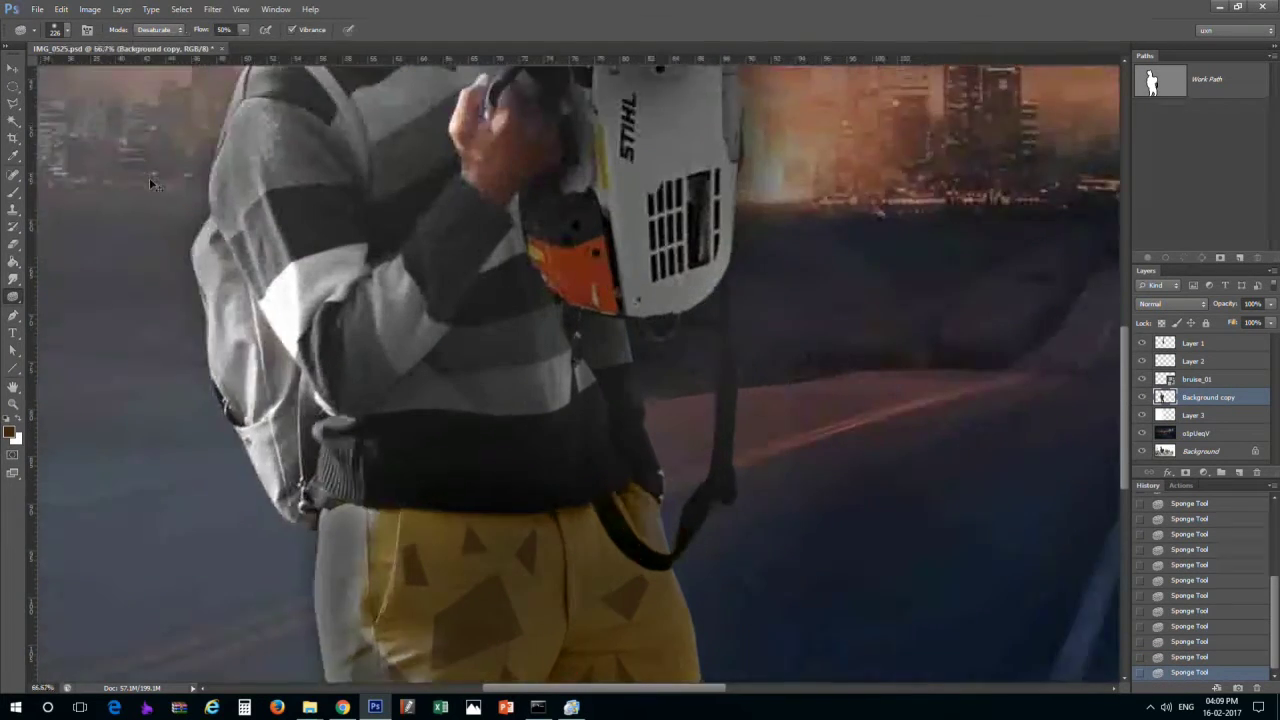
{"action": "scroll", "coordinate": [703, 300], "scroll_direction": "up", "scroll_amount": 1}
{"action": "key", "text": "alt+bracketright"}
{"action": "key", "text": "alt+bracketright"}
{"action": "key", "text": "alt+bracketright"}
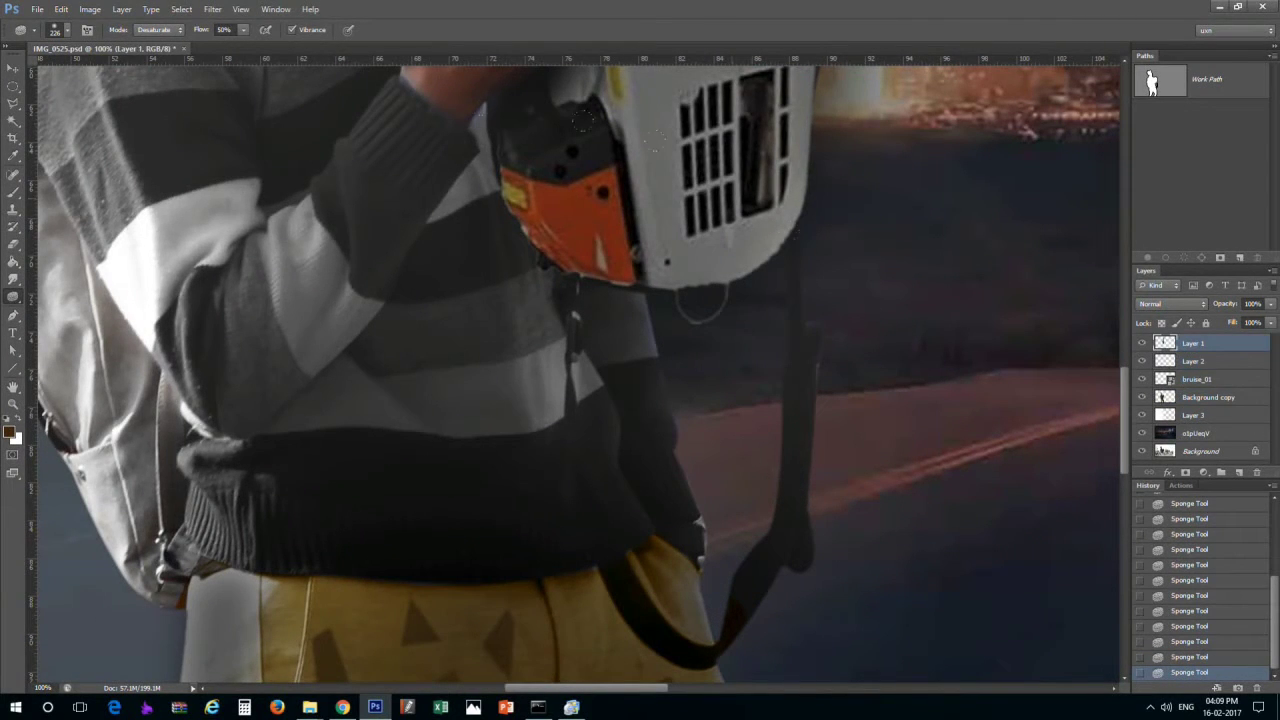
{"action": "left_click_drag", "start_coordinate": [101, 485], "coordinate": [423, 354]}
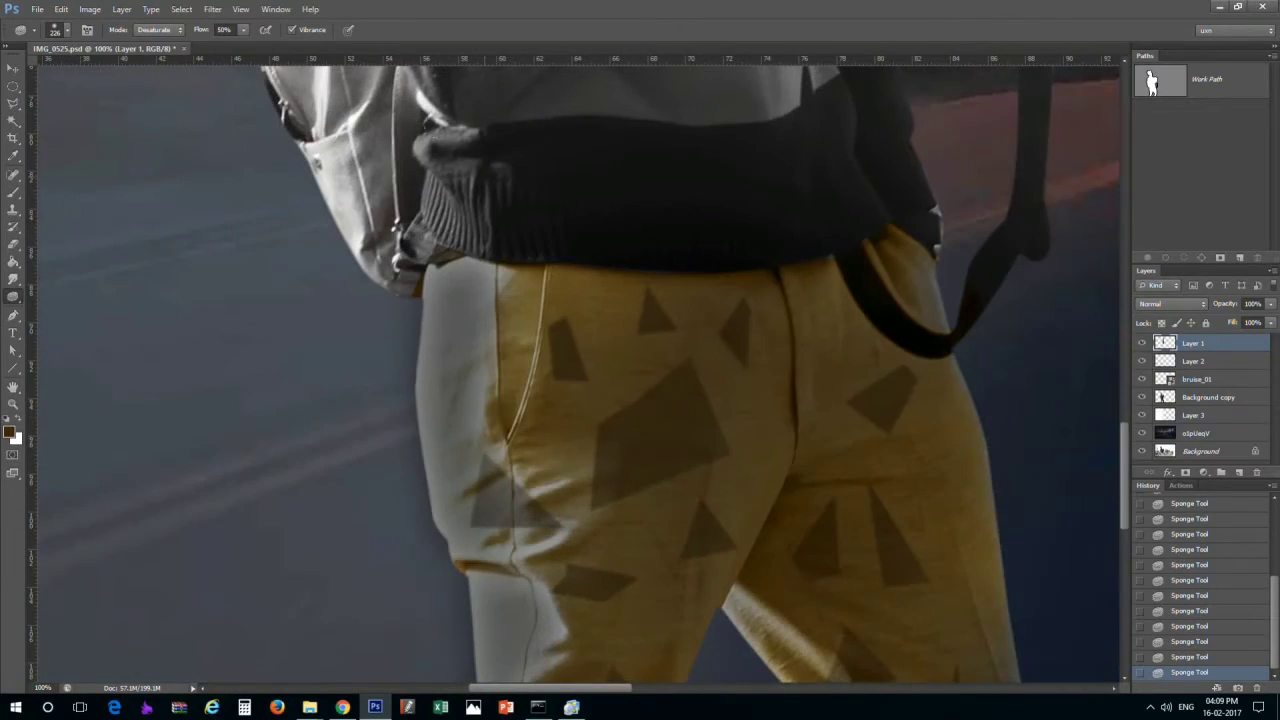
{"action": "scroll", "coordinate": [487, 183], "scroll_direction": "down", "scroll_amount": 3}
{"action": "scroll", "coordinate": [487, 183], "scroll_direction": "down", "scroll_amount": 2}
{"action": "scroll", "coordinate": [473, 313], "scroll_direction": "up", "scroll_amount": 2}
{"action": "scroll", "coordinate": [473, 313], "scroll_direction": "up", "scroll_amount": 1}
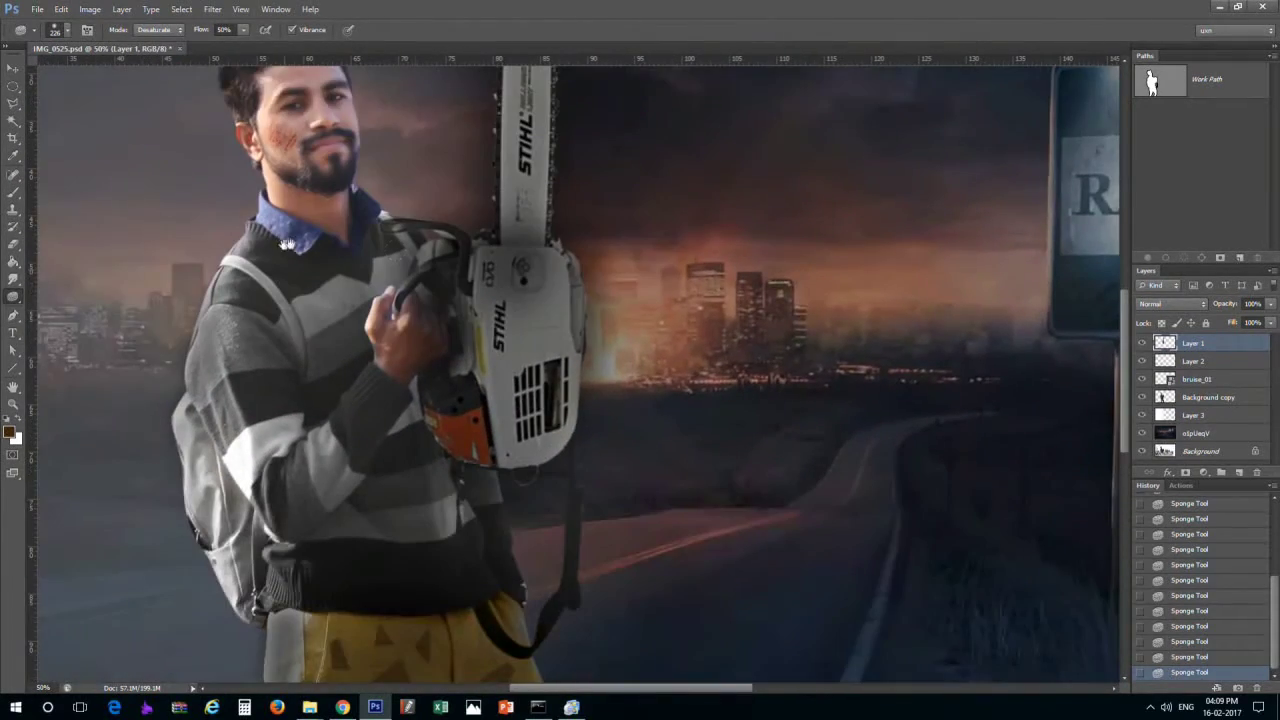
{"action": "scroll", "coordinate": [473, 313], "scroll_direction": "up", "scroll_amount": 1}
{"action": "left_click_drag", "start_coordinate": [235, 414], "coordinate": [267, 462]}
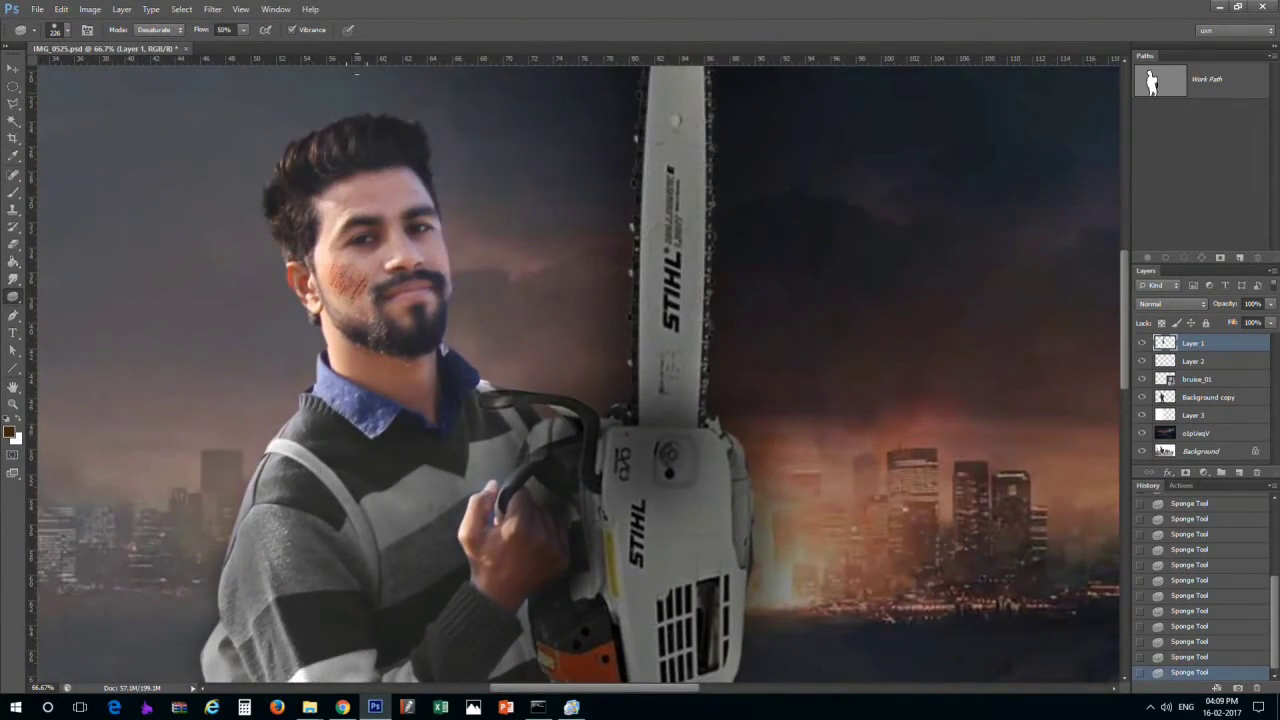
{"action": "left_click_drag", "start_coordinate": [284, 372], "coordinate": [310, 262]}
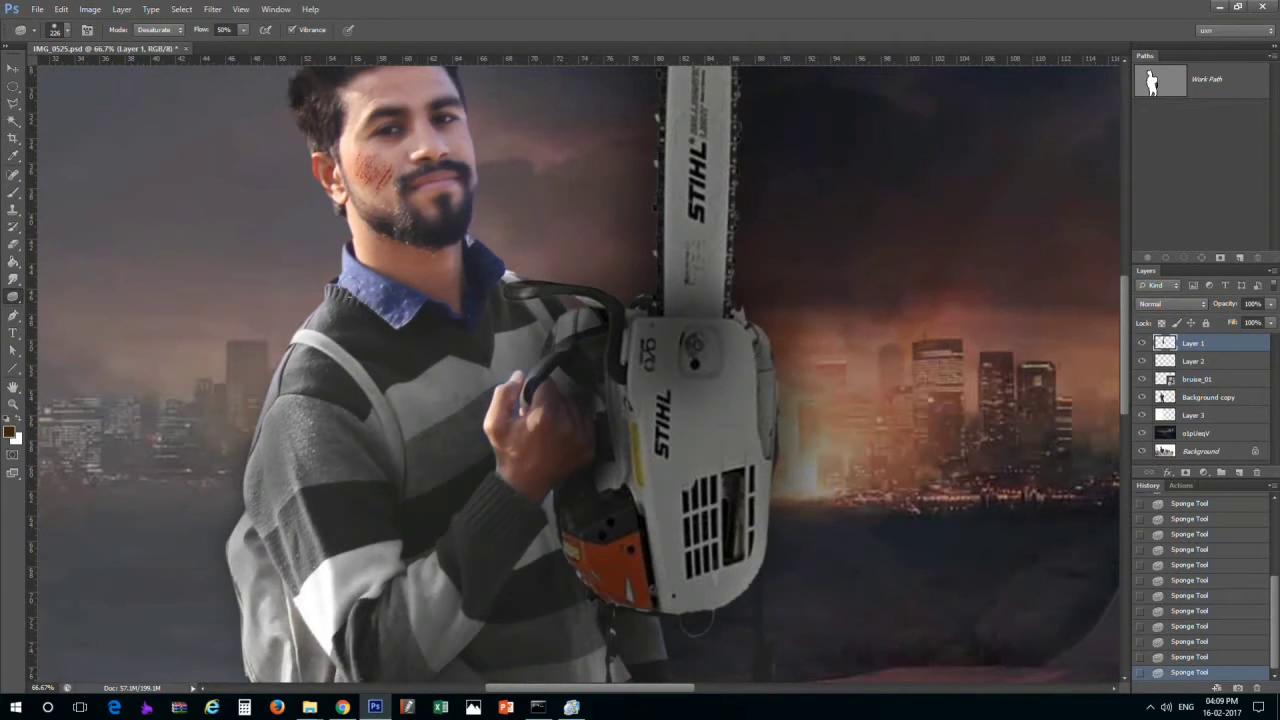
Select the Background copy layer and load the man's outline as a selection
{"action": "left_click", "coordinate": [1210, 398]}
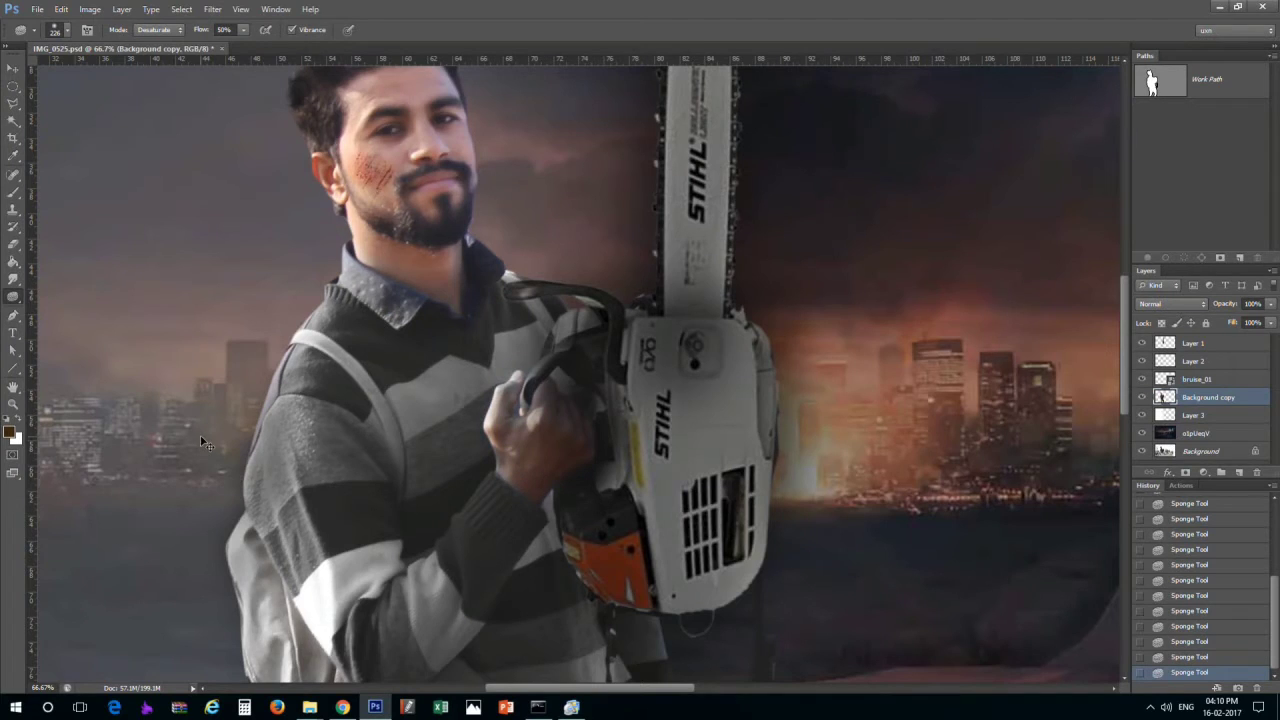
{"action": "scroll", "coordinate": [203, 442], "scroll_direction": "down", "scroll_amount": 3}
{"action": "scroll", "coordinate": [477, 149], "scroll_direction": "up", "scroll_amount": 2}
{"action": "scroll", "coordinate": [409, 143], "scroll_direction": "up", "scroll_amount": 4}
{"action": "scroll", "coordinate": [458, 325], "scroll_direction": "down", "scroll_amount": 2}
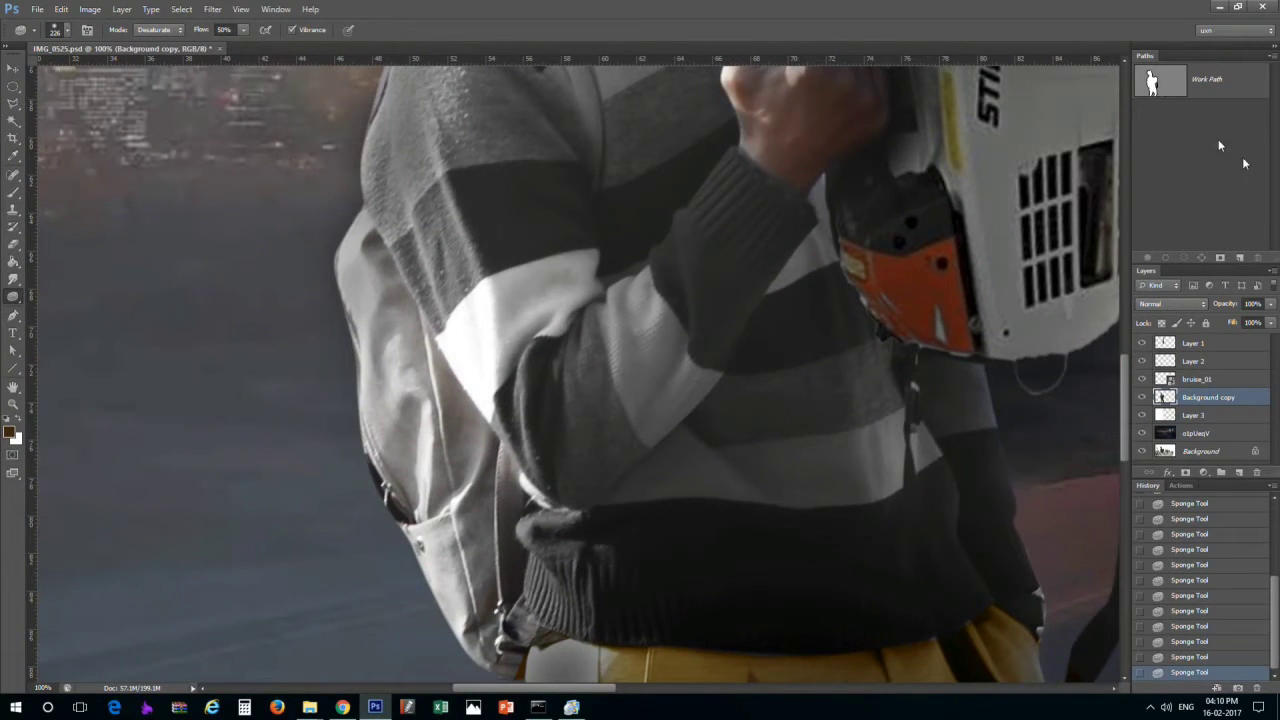
{"action": "right_click", "coordinate": [1166, 397]}
{"action": "key", "text": "Escape"}
Trim the selection with the Polygonal Lasso down to just the backpack
{"action": "key", "text": "l"}
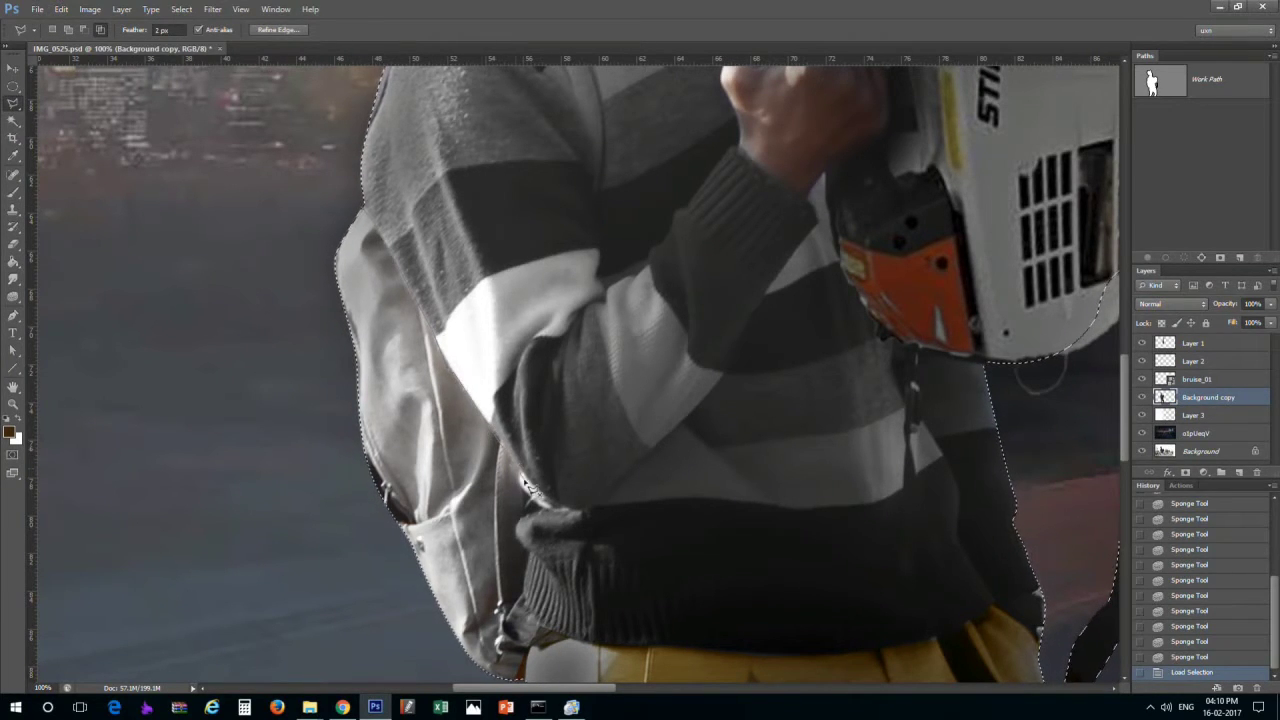
{"action": "left_click", "coordinate": [521, 676]}
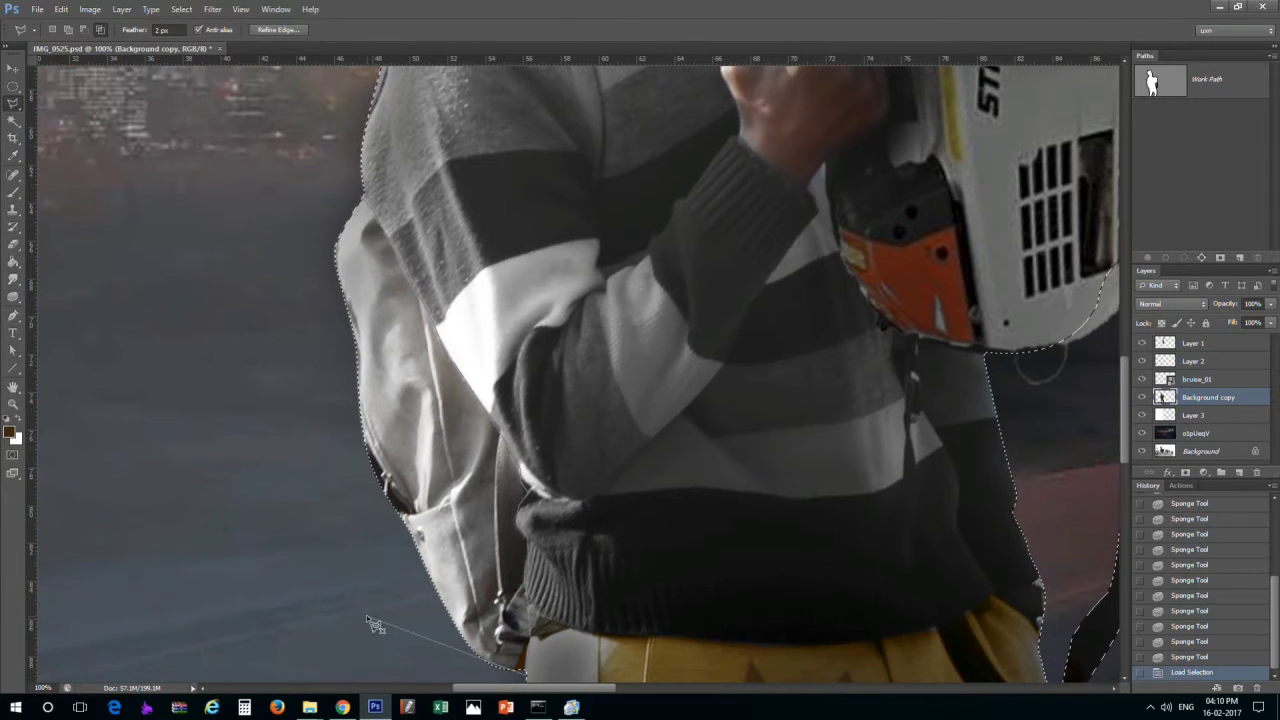
{"action": "left_click", "coordinate": [362, 198]}
{"action": "left_click", "coordinate": [414, 343]}
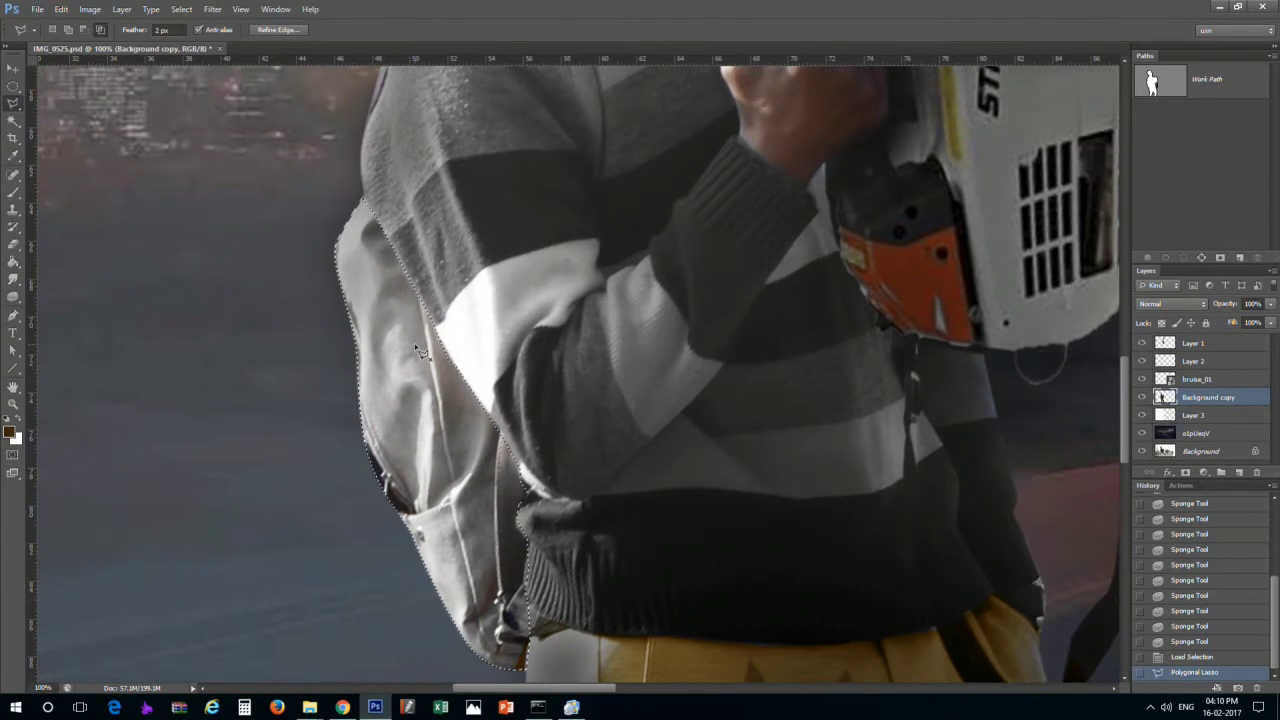
{"action": "double_click", "coordinate": [522, 500]}
Tint the backpack darker olive with Color Balance and Hue/Saturation, then drag in the holster photo
{"action": "key", "text": "ctrl+b"}
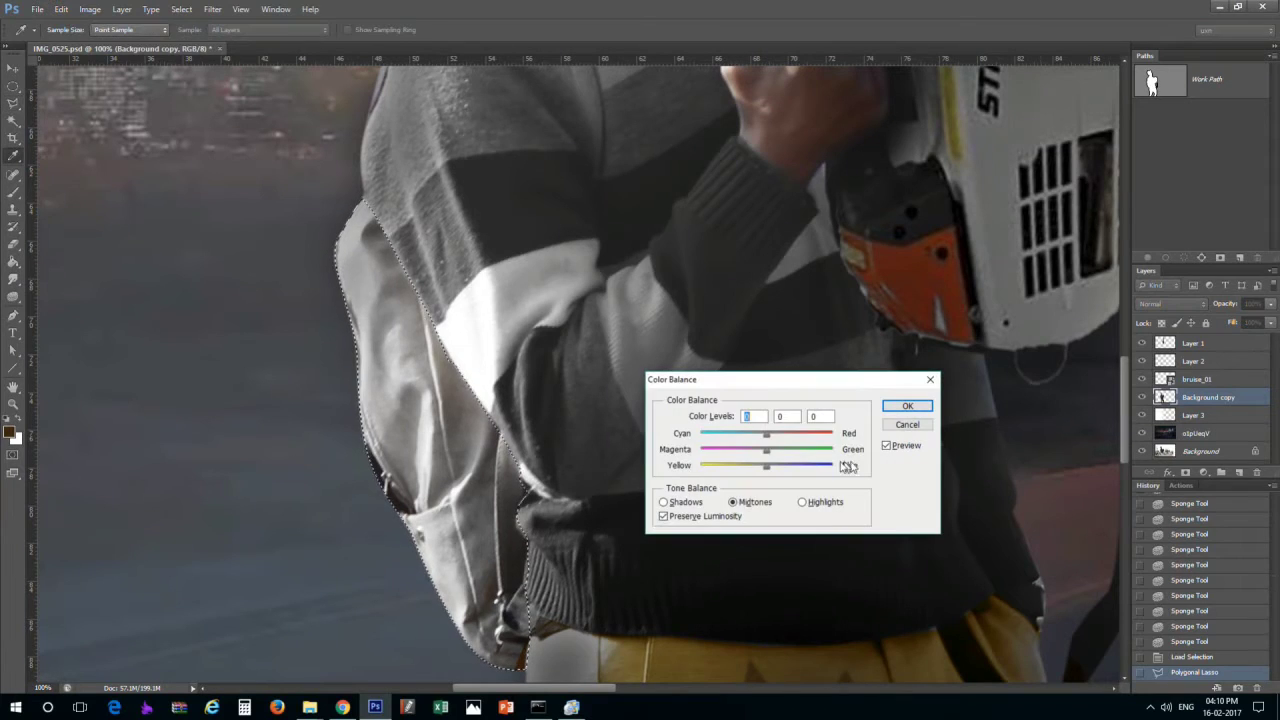
{"action": "mouse_move", "coordinate": [760, 470]}
{"action": "left_mouse_down"}
{"action": "mouse_move", "coordinate": [770, 433]}
{"action": "mouse_move", "coordinate": [753, 451]}
{"action": "mouse_move", "coordinate": [779, 449]}
{"action": "mouse_move", "coordinate": [777, 435]}
{"action": "left_mouse_up"}
{"action": "left_click", "coordinate": [907, 405]}
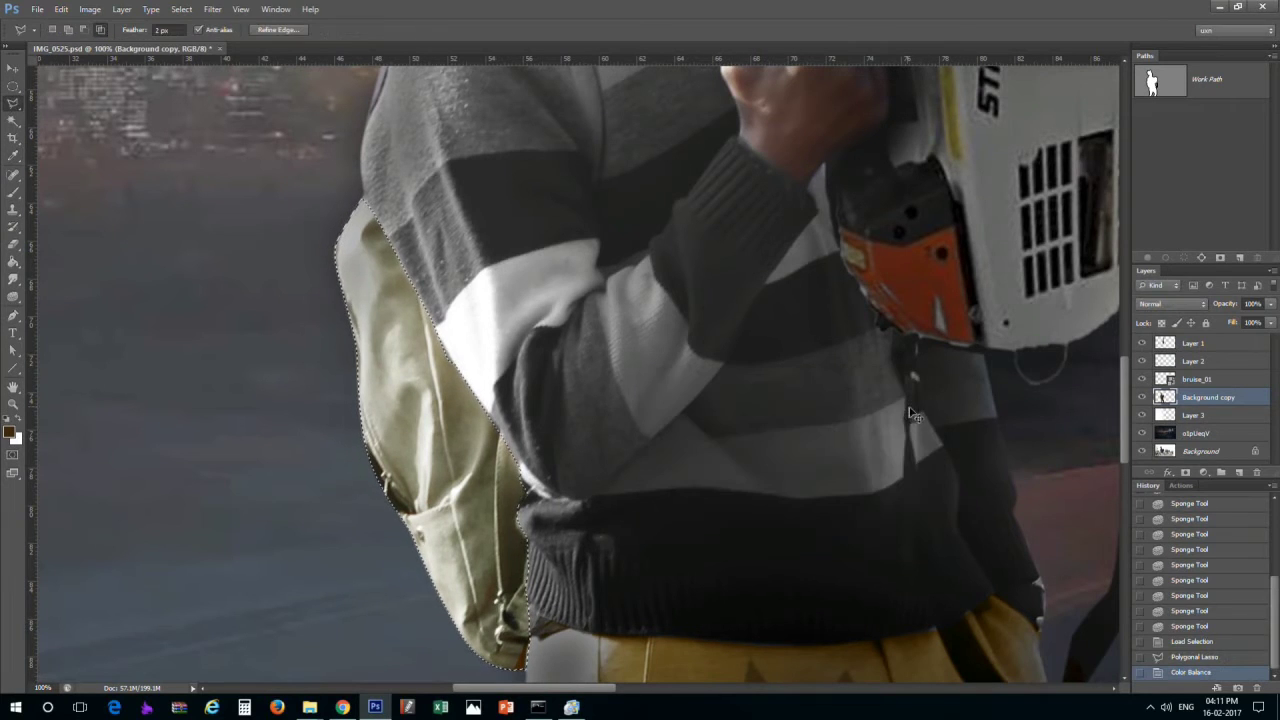
{"action": "key", "text": "ctrl+u"}
{"action": "mouse_move", "coordinate": [988, 428]}
{"action": "left_mouse_down"}
{"action": "mouse_move", "coordinate": [1003, 428]}
{"action": "mouse_move", "coordinate": [971, 457]}
{"action": "left_mouse_up"}
{"action": "left_click", "coordinate": [1145, 326]}
{"action": "key", "text": "ctrl+minus"}
{"action": "key", "text": "ctrl+minus"}
{"action": "key", "text": "ctrl+minus"}
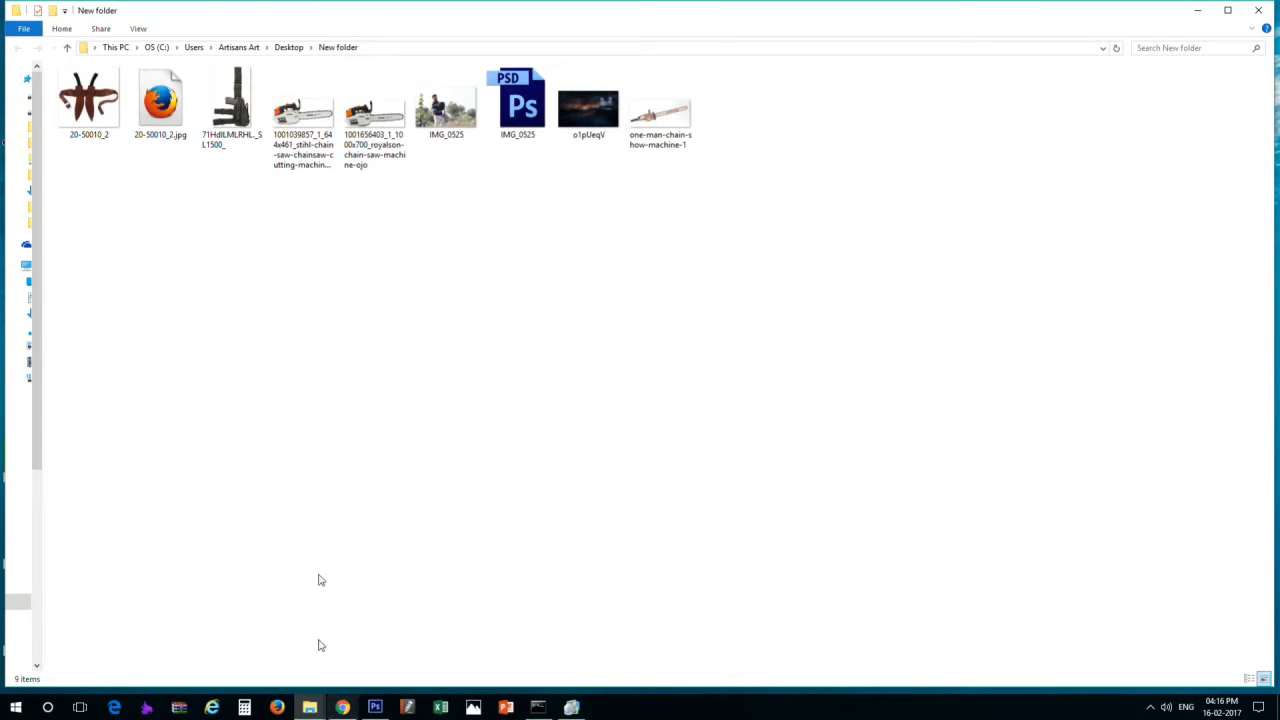
{"action": "mouse_move", "coordinate": [231, 100]}
{"action": "left_mouse_down"}
{"action": "mouse_move", "coordinate": [315, 256]}
{"action": "mouse_move", "coordinate": [422, 541]}
{"action": "left_mouse_up"}
Commit the placed holster, open its smart object and select the feathered white background
{"action": "left_click_drag", "start_coordinate": [618, 398], "coordinate": [415, 515]}
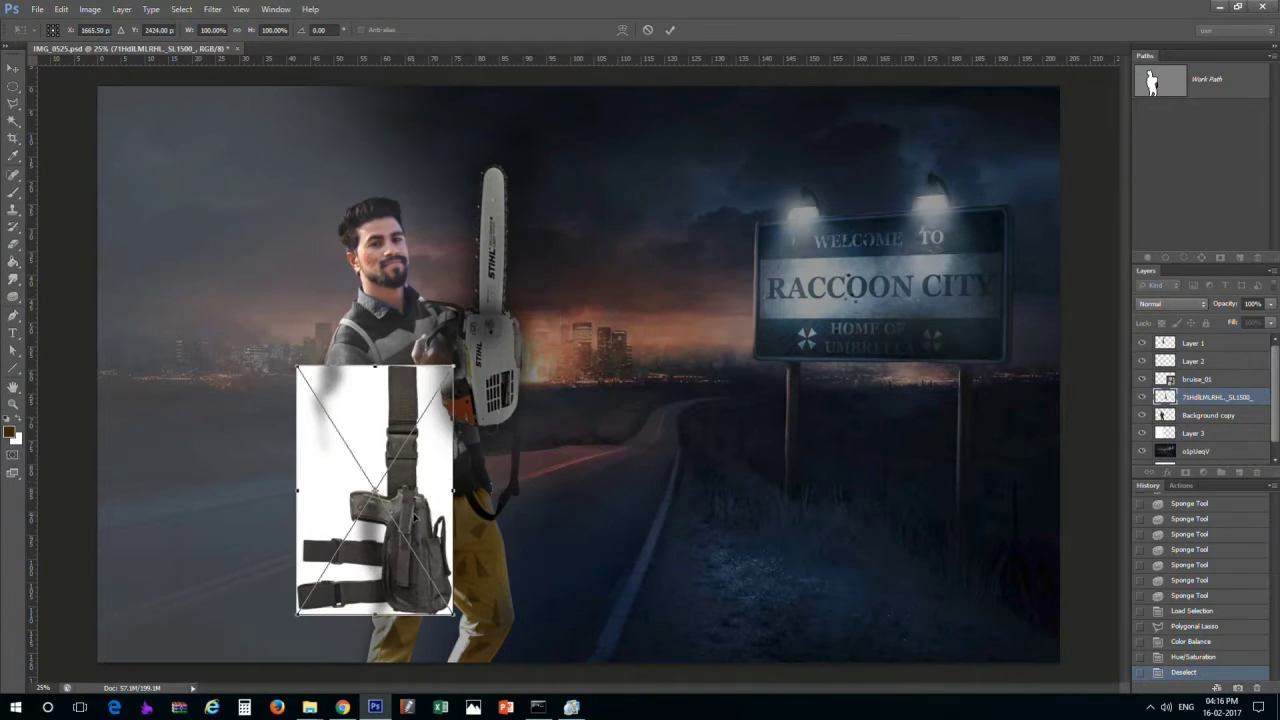
{"action": "key", "text": "Return"}
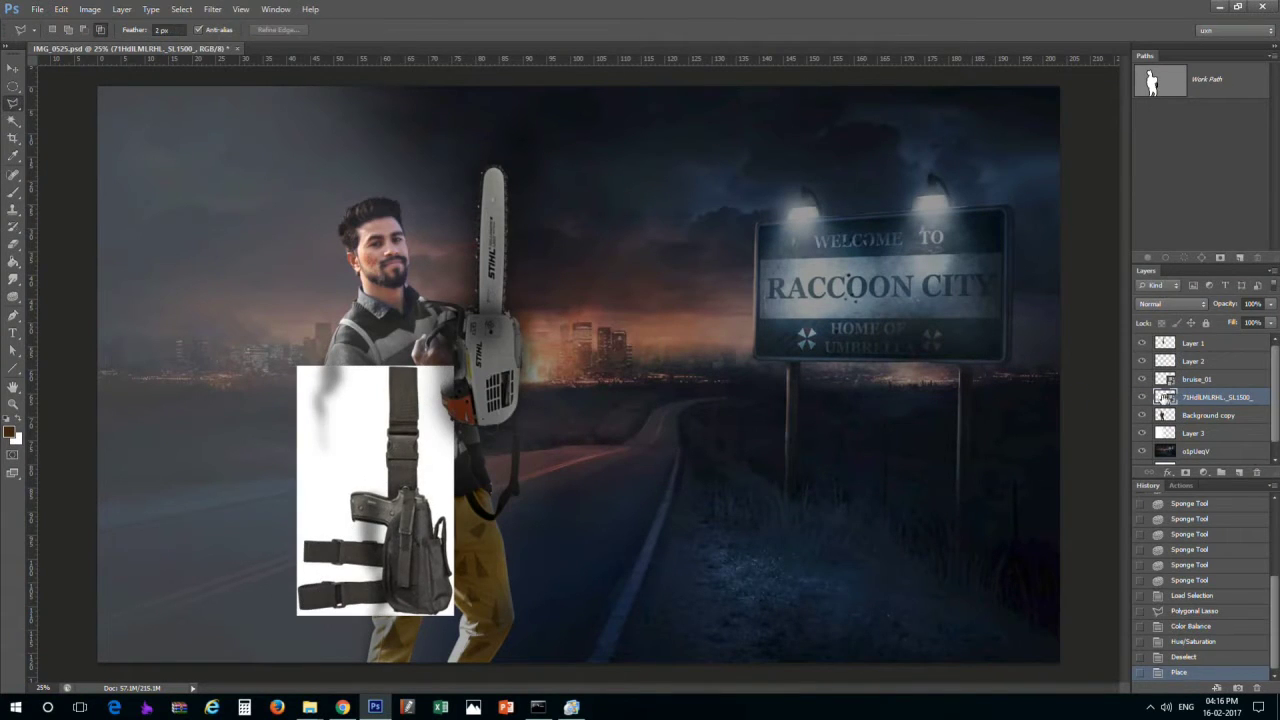
{"action": "double_click", "coordinate": [1163, 397]}
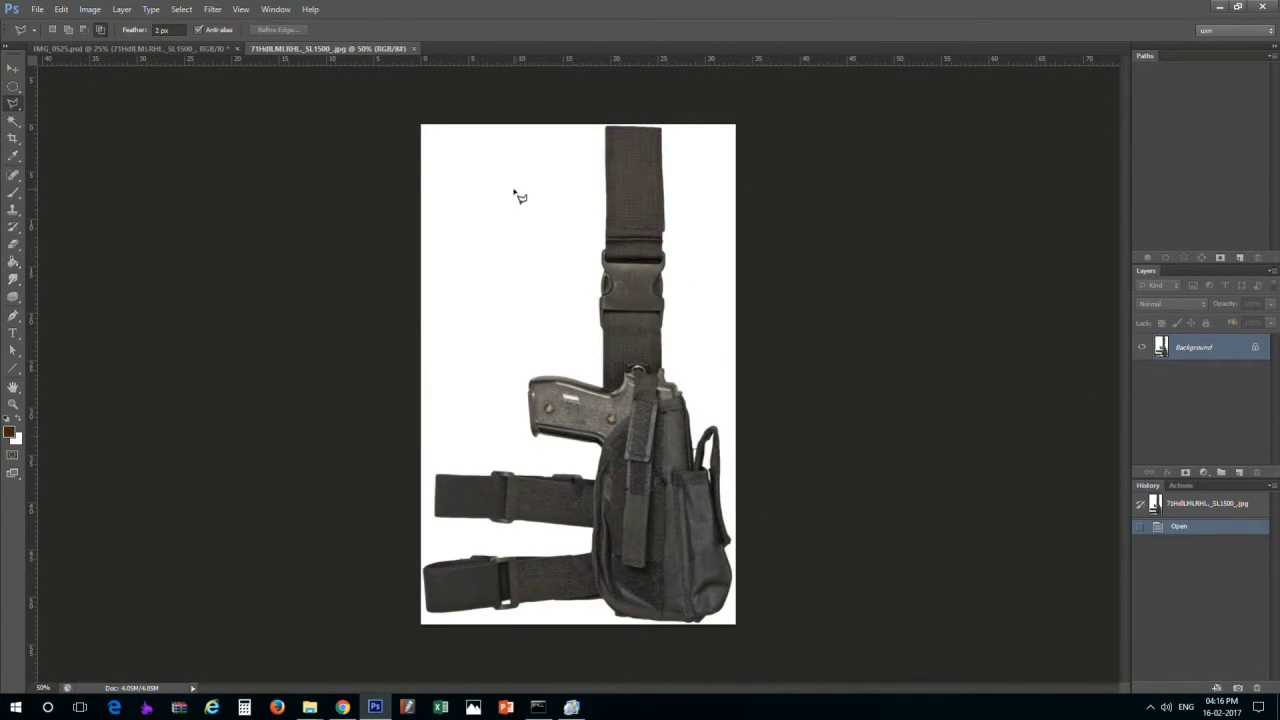
{"action": "key", "text": "w"}
{"action": "left_click", "coordinate": [514, 229]}
{"action": "right_click", "coordinate": [636, 262]}
{"action": "left_click", "coordinate": [679, 493]}
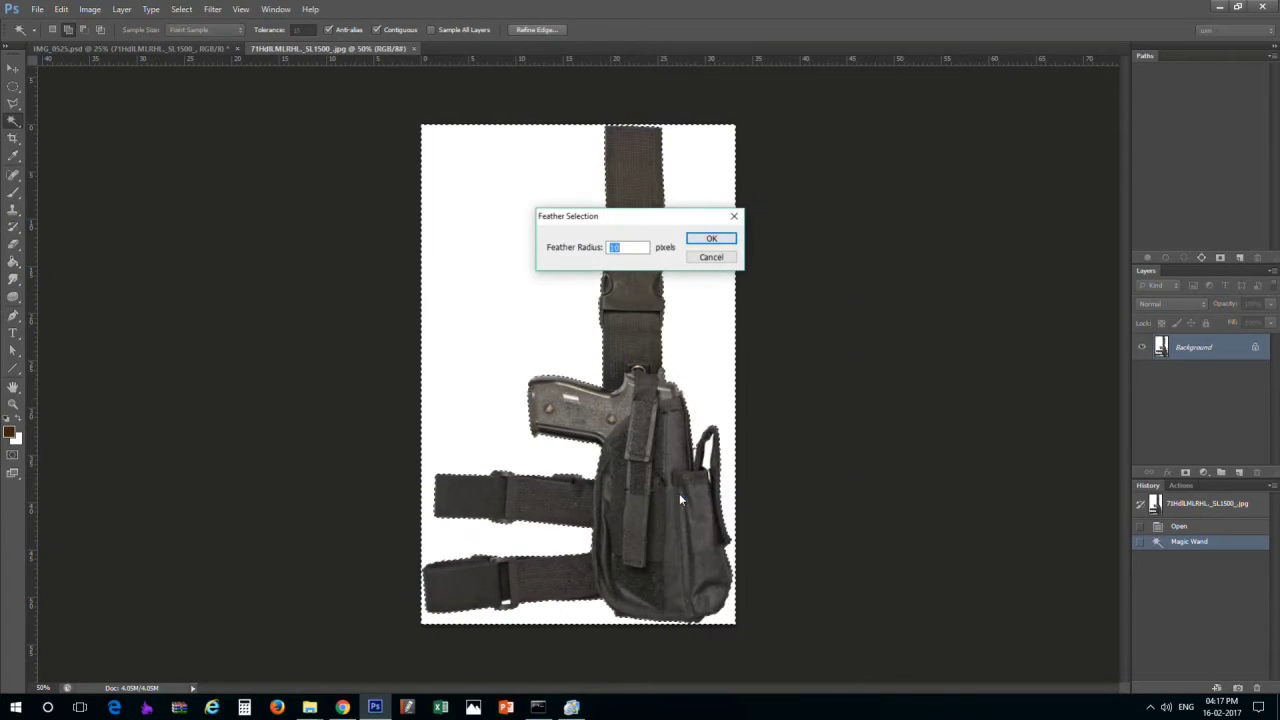
{"action": "key", "text": "Return"}
Delete the white background and drag the cut-out holster into the road composite
{"action": "double_click", "coordinate": [1190, 347]}
{"action": "key", "text": "Return"}
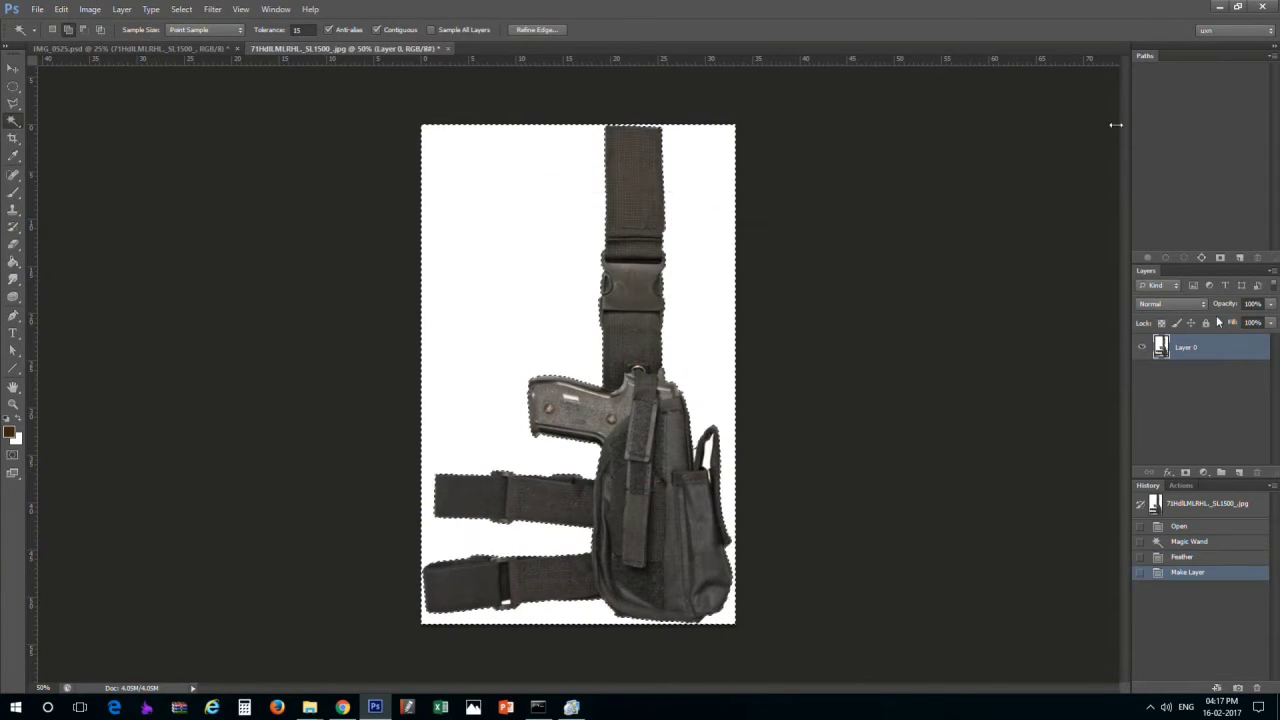
{"action": "key", "text": "Delete"}
{"action": "key", "text": "ctrl+d"}
{"action": "key", "text": "v"}
{"action": "key", "text": "ctrl+shift+s"}
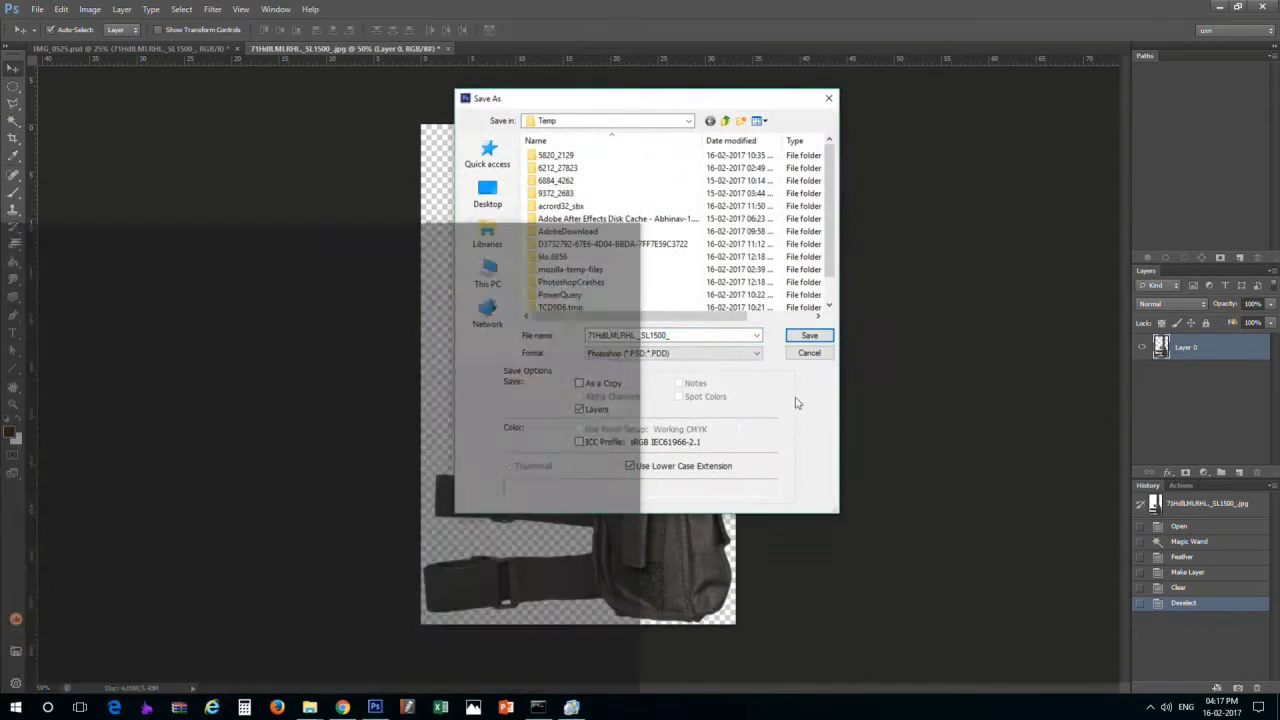
{"action": "left_click", "coordinate": [809, 353]}
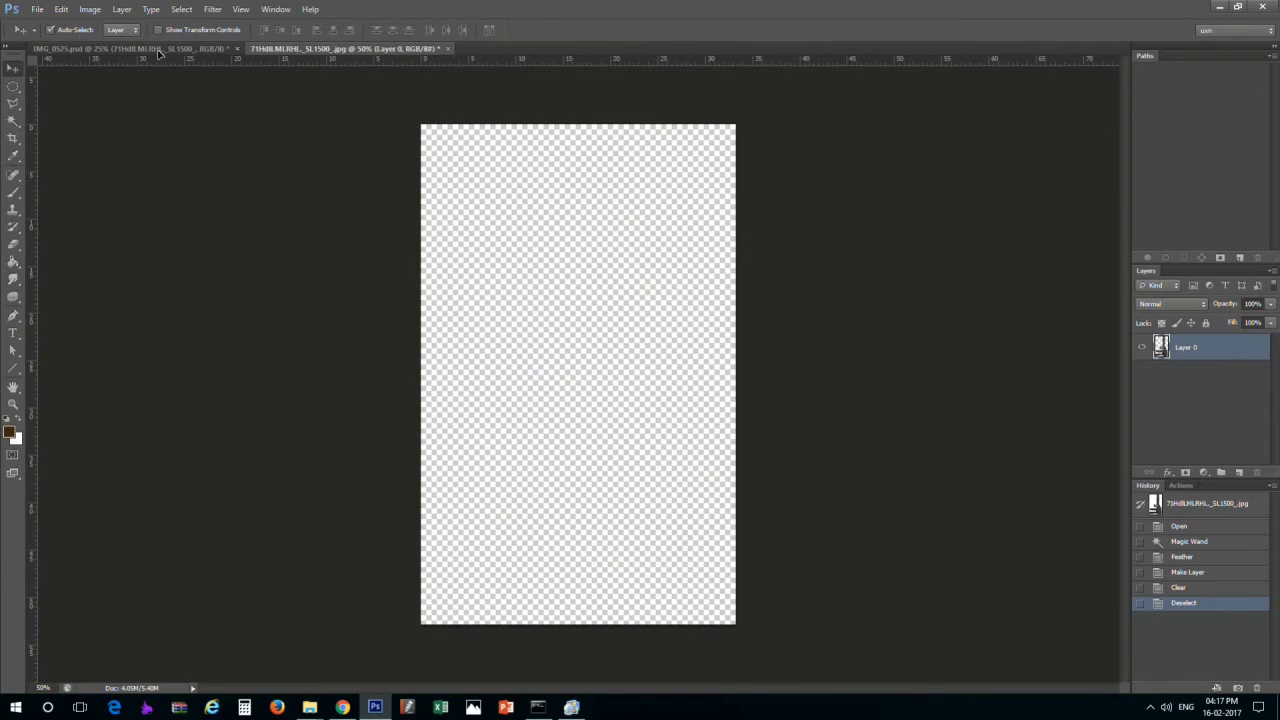
{"action": "left_click_drag", "start_coordinate": [648, 337], "coordinate": [610, 505]}
{"action": "key", "text": "ctrl+z"}
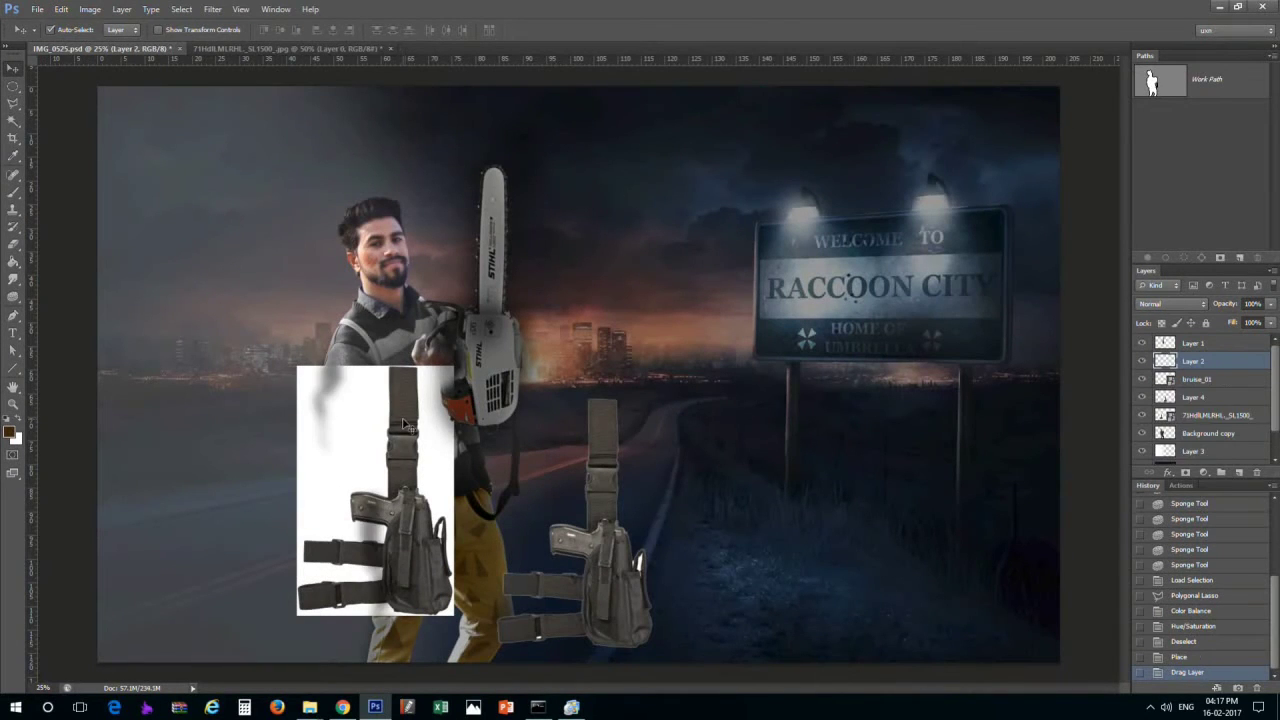
Close the holster document and delete the white-background holster layer
{"action": "left_click", "coordinate": [236, 52]}
{"action": "key", "text": "ctrl+w"}
{"action": "left_click", "coordinate": [640, 266]}
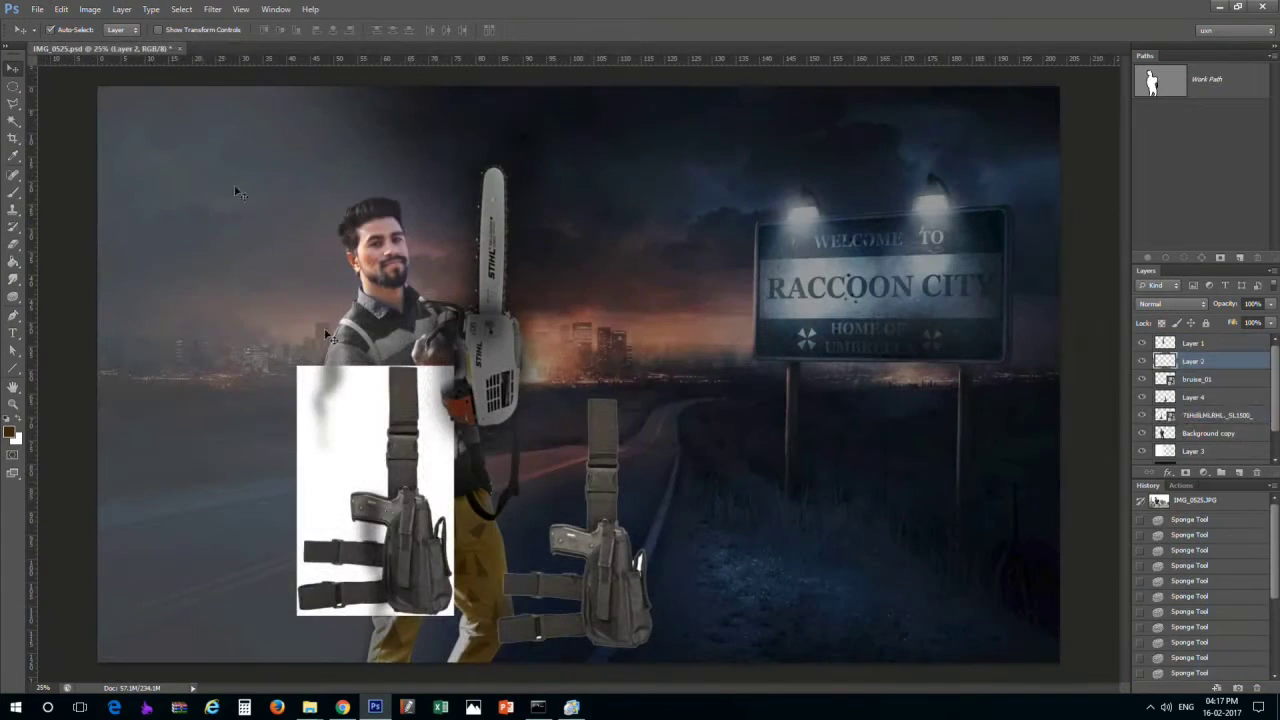
{"action": "left_click_drag", "start_coordinate": [375, 480], "coordinate": [670, 275]}
{"action": "key", "text": "Delete"}
Move the cut-out holster layer to the top and clear the fringe around it
{"action": "left_click", "coordinate": [604, 558]}
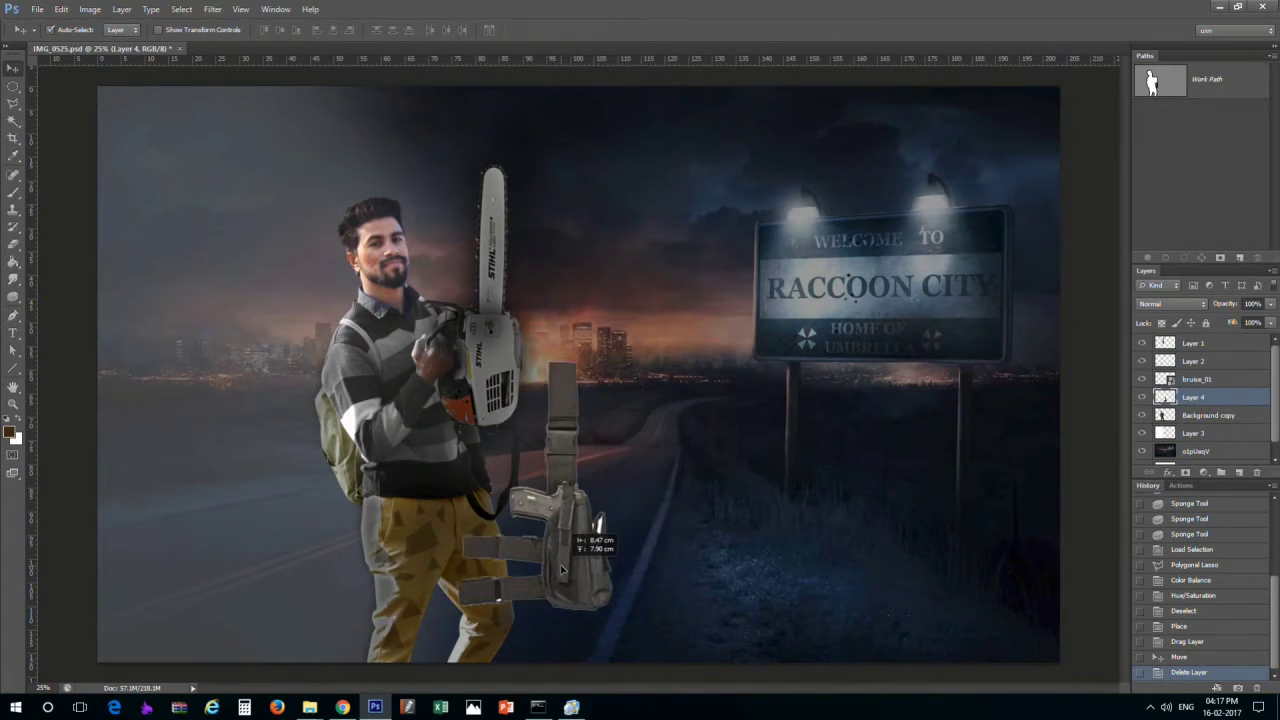
{"action": "left_click_drag", "start_coordinate": [600, 540], "coordinate": [615, 502]}
{"action": "key", "text": "ctrl+shift+bracketright"}
{"action": "left_click", "coordinate": [1165, 343], "text": "ctrl"}
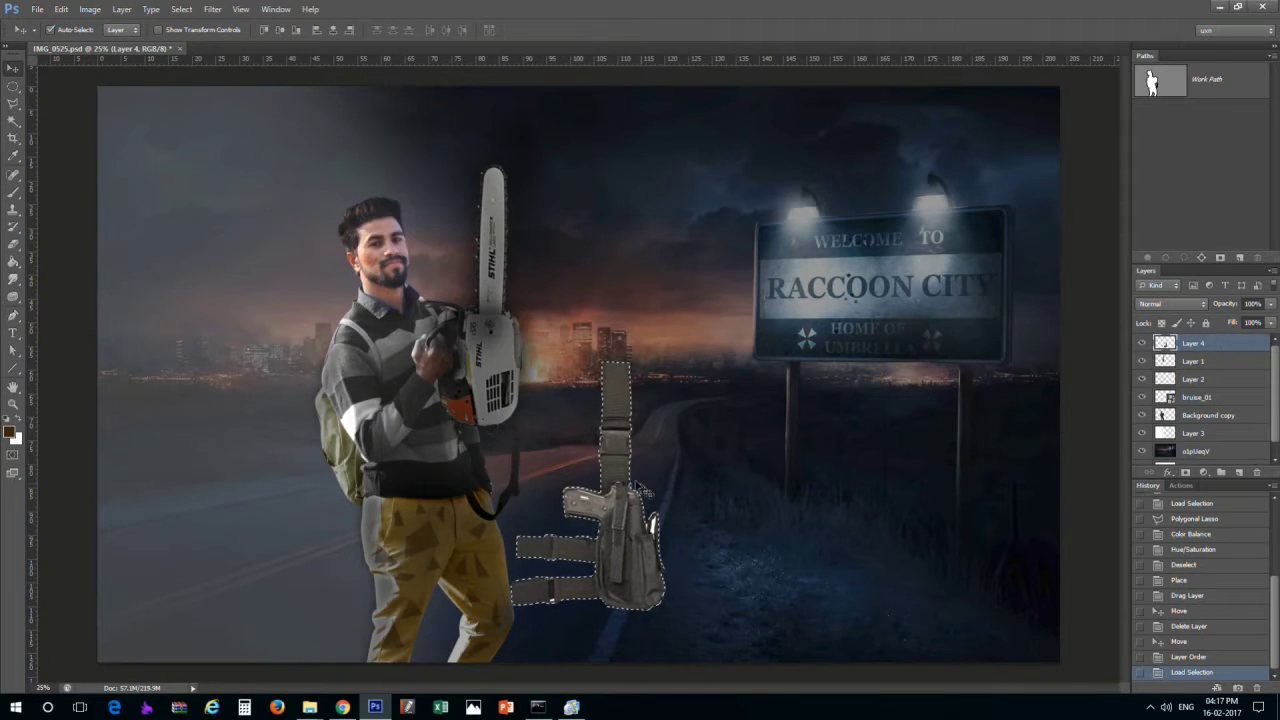
{"action": "right_click", "coordinate": [610, 430]}
{"action": "key", "text": "Escape"}
{"action": "key", "text": "m"}
{"action": "key", "text": "shift+F6"}
{"action": "key", "text": "Return"}
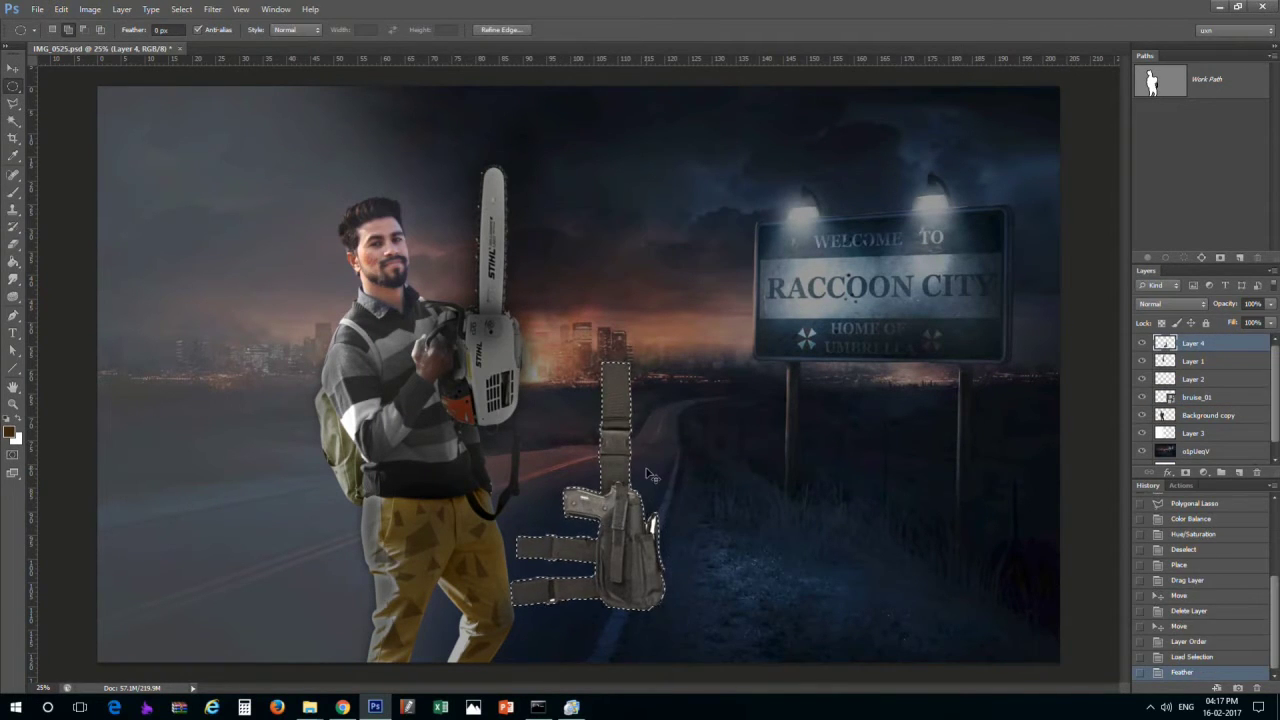
{"action": "key", "text": "ctrl+shift+i"}
{"action": "key", "text": "Delete"}
{"action": "key", "text": "Delete"}
{"action": "key", "text": "Delete"}
{"action": "key", "text": "ctrl+d"}
{"action": "key", "text": "v"}
Scale the holster to about 62% and fit it on the man's thigh below the backpack
{"action": "left_click_drag", "start_coordinate": [633, 543], "coordinate": [398, 543]}
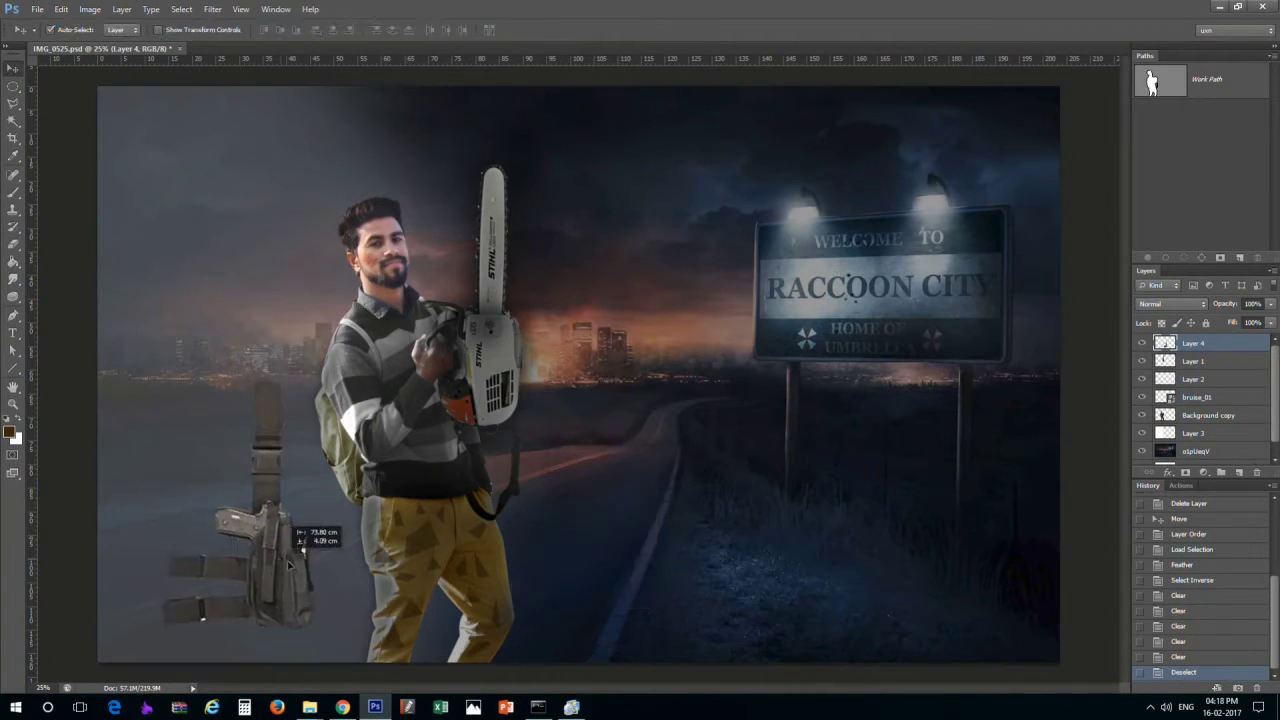
{"action": "key", "text": "ctrl+t"}
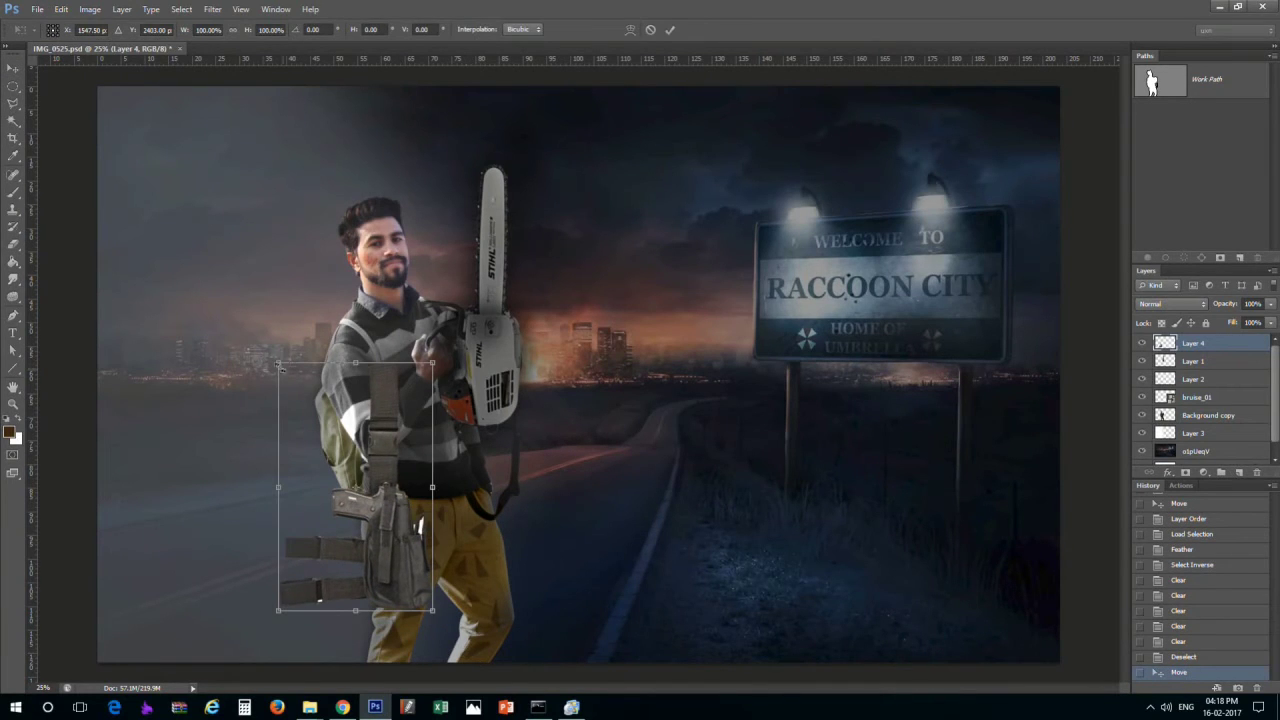
{"action": "mouse_move", "coordinate": [436, 614]}
{"action": "left_mouse_down"}
{"action": "mouse_move", "coordinate": [390, 575]}
{"action": "mouse_move", "coordinate": [370, 588]}
{"action": "left_mouse_up"}
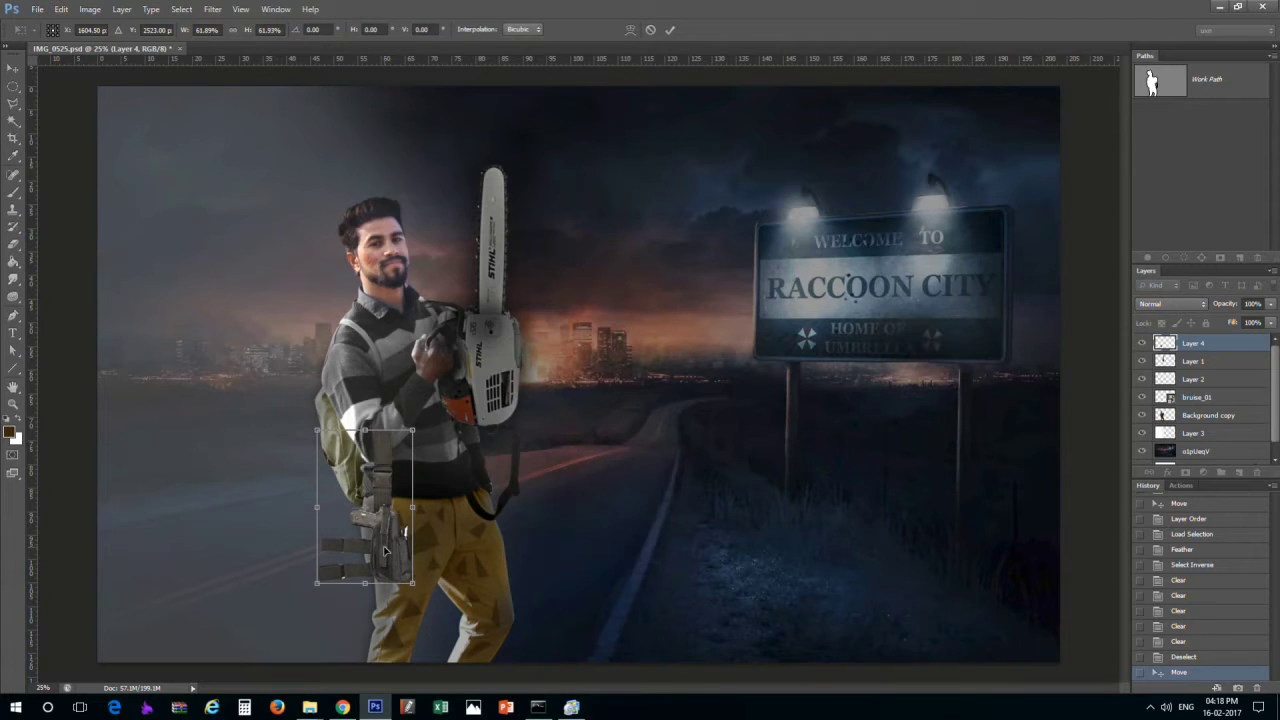
{"action": "right_click", "coordinate": [384, 550]}
{"action": "left_click", "coordinate": [486, 517]}
{"action": "left_click_drag", "start_coordinate": [363, 517], "coordinate": [393, 510]}
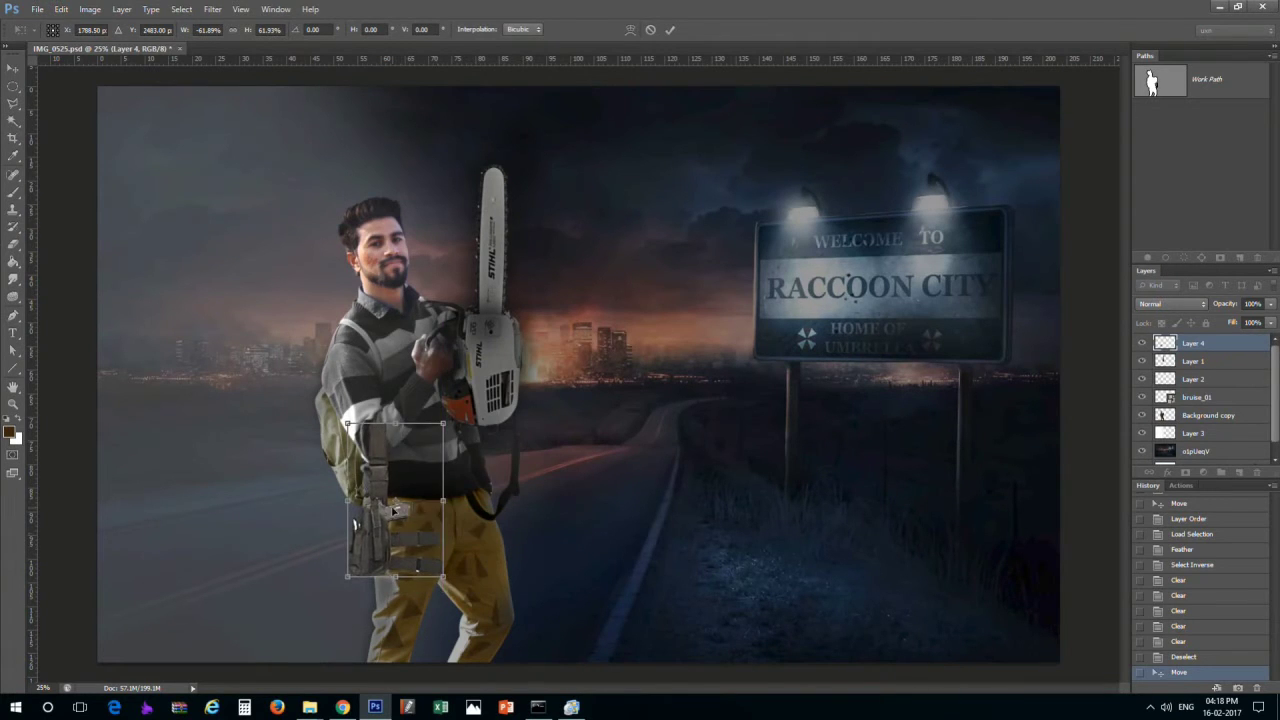
{"action": "right_click", "coordinate": [393, 510]}
{"action": "left_click", "coordinate": [437, 483]}
{"action": "left_click_drag", "start_coordinate": [429, 549], "coordinate": [399, 550]}
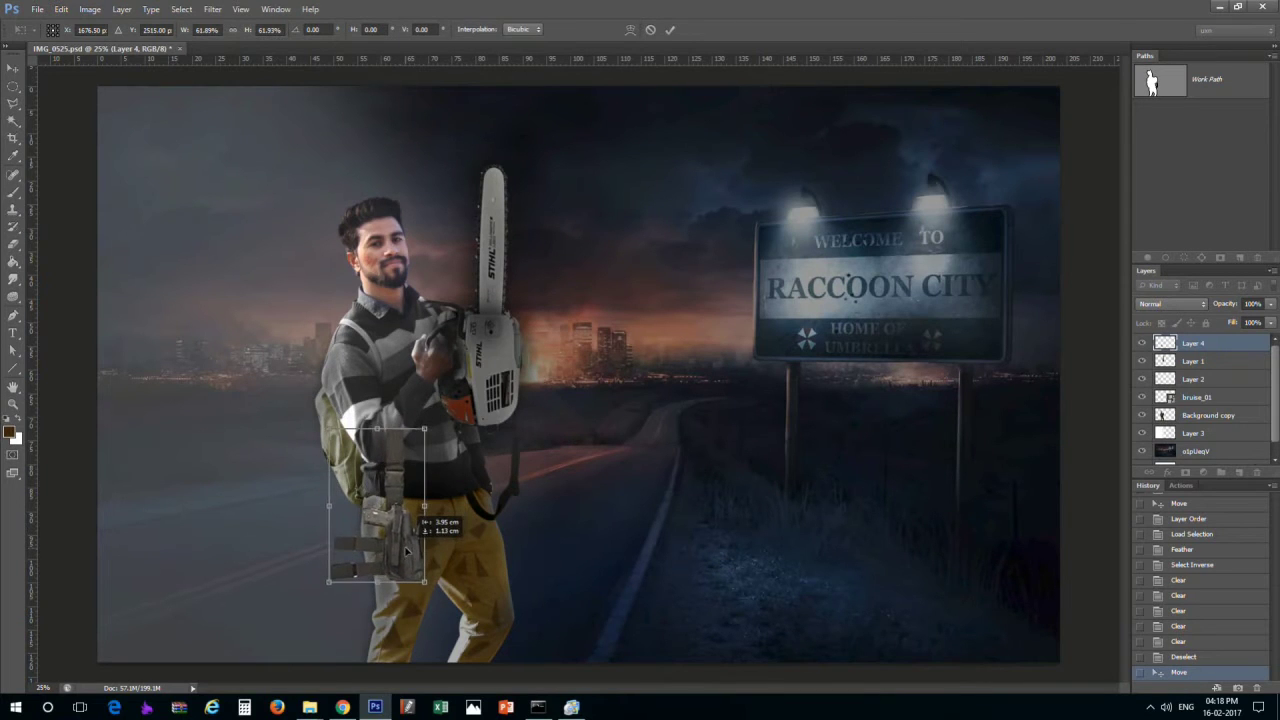
{"action": "key", "text": "Return"}
Delete the dangling leg straps from the holster with the Polygonal Lasso
{"action": "key", "text": "ctrl+plus"}
{"action": "key", "text": "ctrl+plus"}
{"action": "key", "text": "ctrl+plus"}
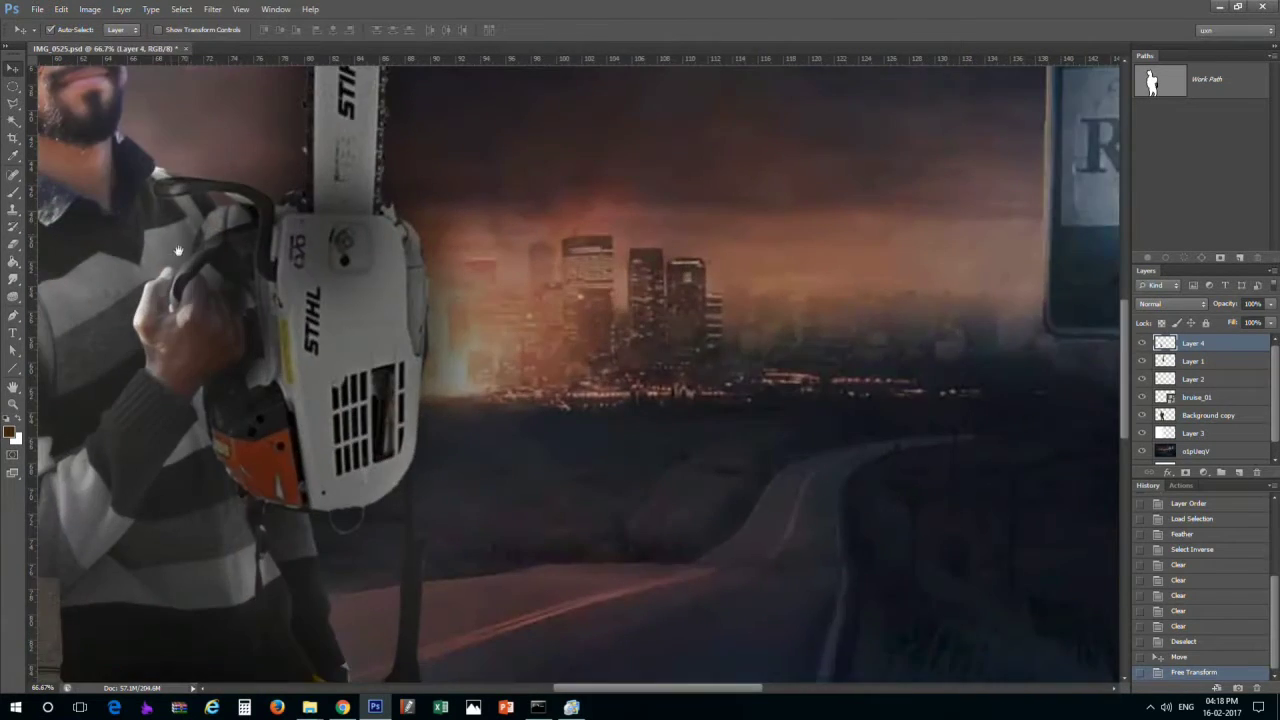
{"action": "scroll", "coordinate": [61, 318], "scroll_direction": "down", "scroll_amount": 5}
{"action": "scroll", "coordinate": [614, 300], "scroll_direction": "up", "scroll_amount": 1}
{"action": "scroll", "coordinate": [614, 300], "scroll_direction": "up", "scroll_amount": 1}
{"action": "scroll", "coordinate": [640, 310], "scroll_direction": "up", "scroll_amount": 1}
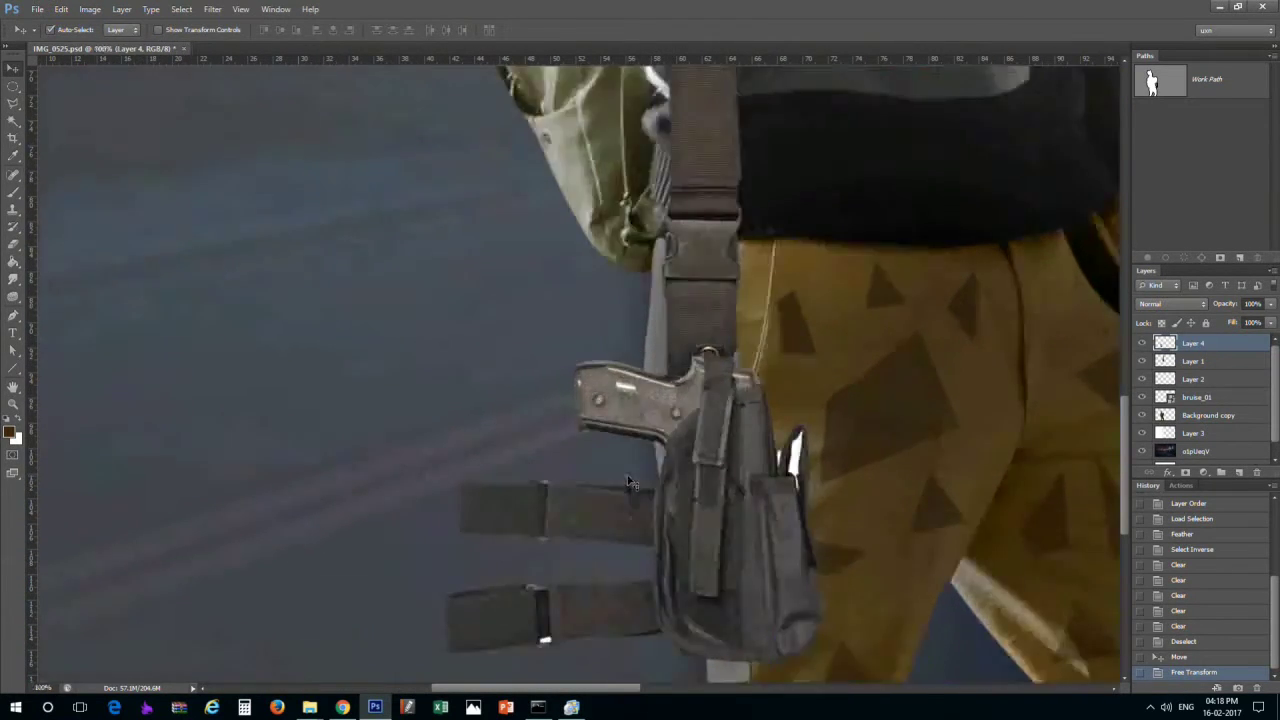
{"action": "scroll", "coordinate": [648, 320], "scroll_direction": "up", "scroll_amount": 1}
{"action": "key", "text": "l"}
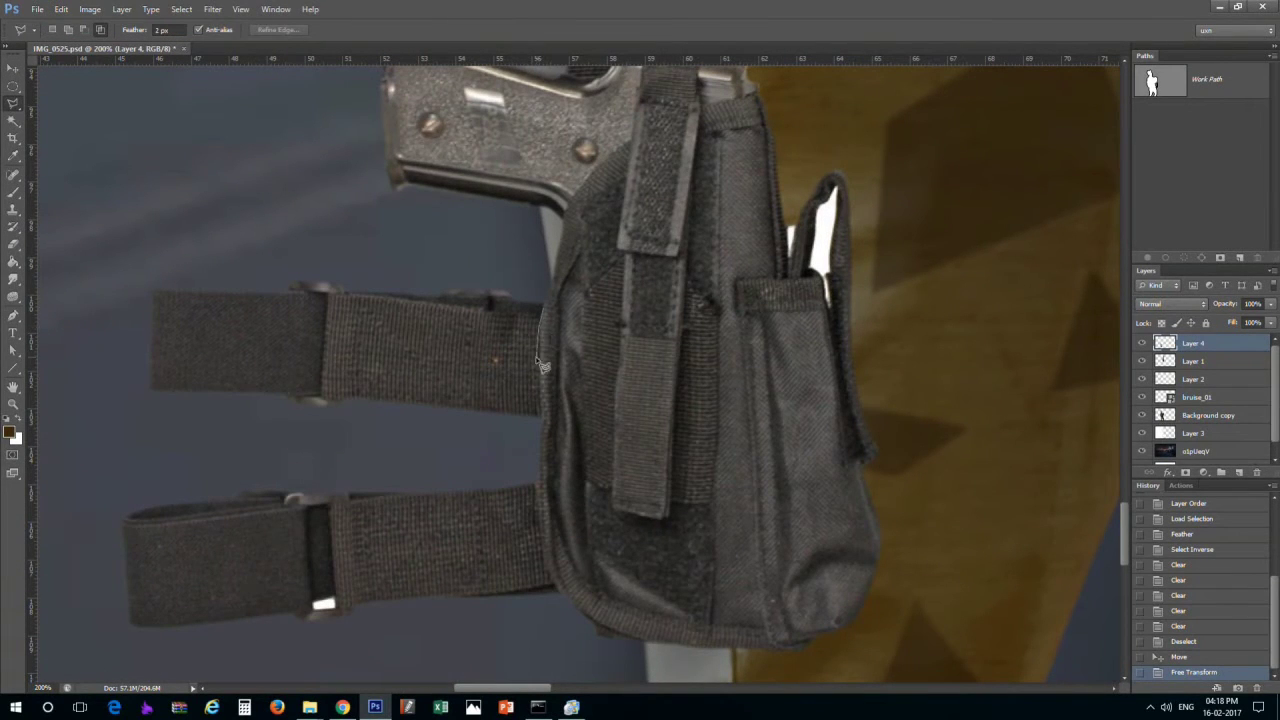
{"action": "left_click", "coordinate": [137, 646]}
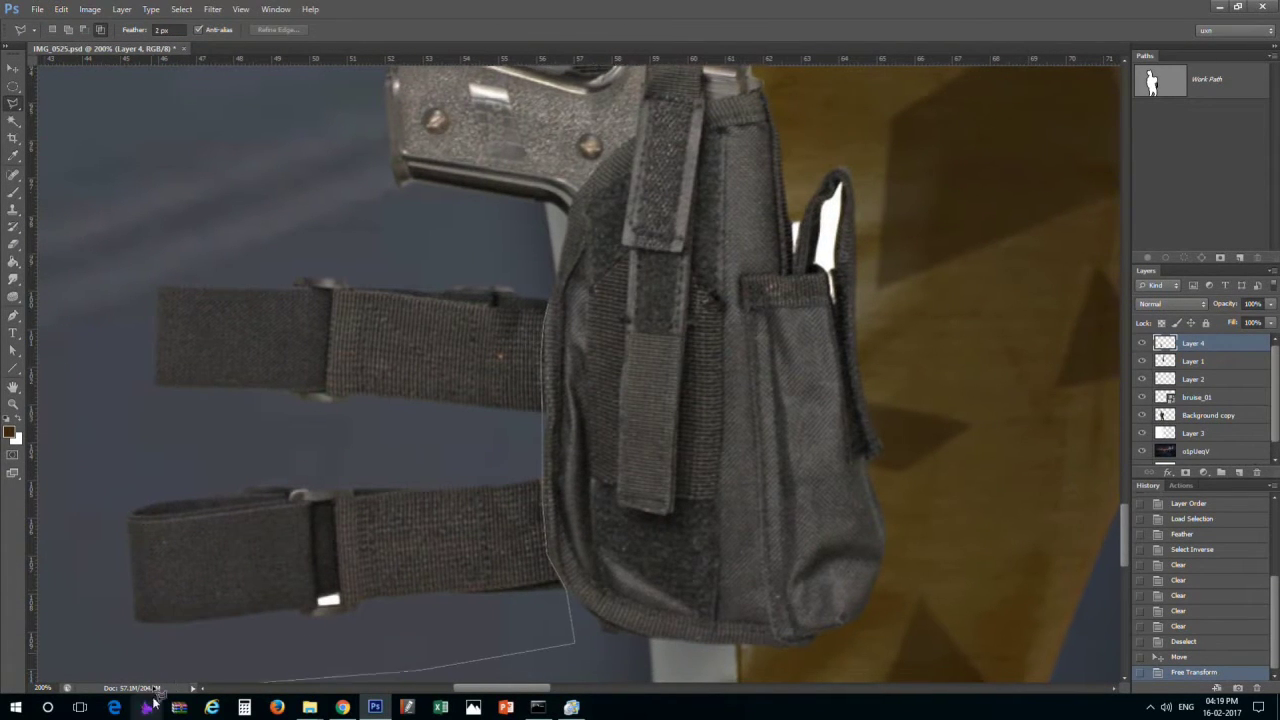
{"action": "left_click", "coordinate": [86, 272]}
{"action": "left_click", "coordinate": [486, 226]}
{"action": "key", "text": "Delete"}
{"action": "key", "text": "ctrl+d"}
Delete the strap over the sweater using temporary Multiply blending, then restore Normal
{"action": "left_click_drag", "start_coordinate": [624, 230], "coordinate": [646, 298]}
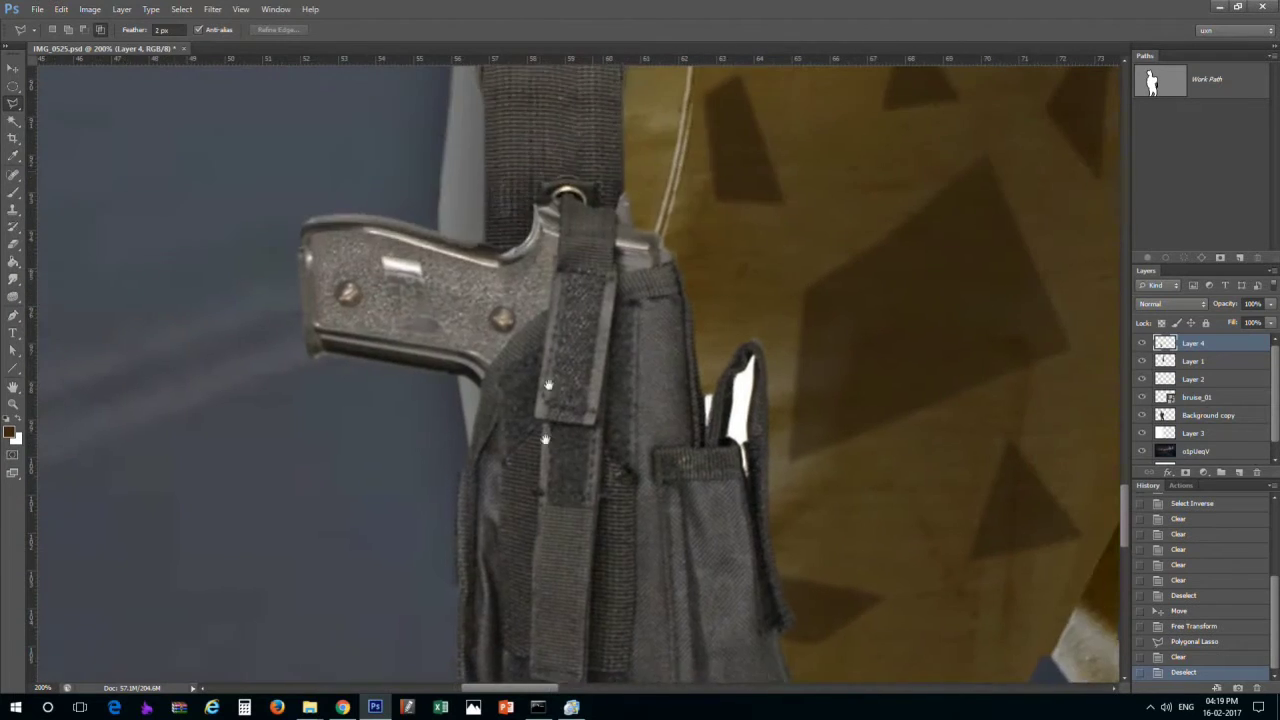
{"action": "key", "text": "shift+alt+m"}
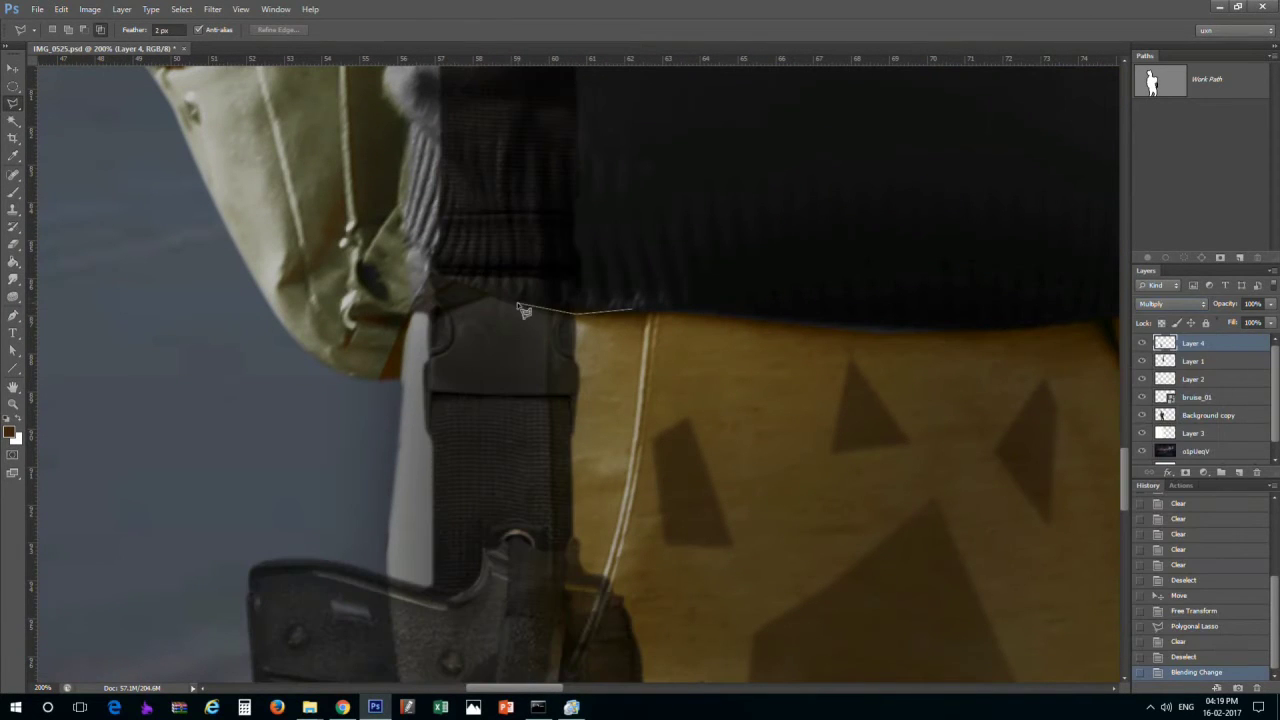
{"action": "scroll", "coordinate": [403, 245], "scroll_direction": "up", "scroll_amount": 5}
{"action": "left_click", "coordinate": [297, 197]}
{"action": "left_click", "coordinate": [460, 138]}
{"action": "left_click", "coordinate": [553, 148]}
{"action": "double_click", "coordinate": [669, 446]}
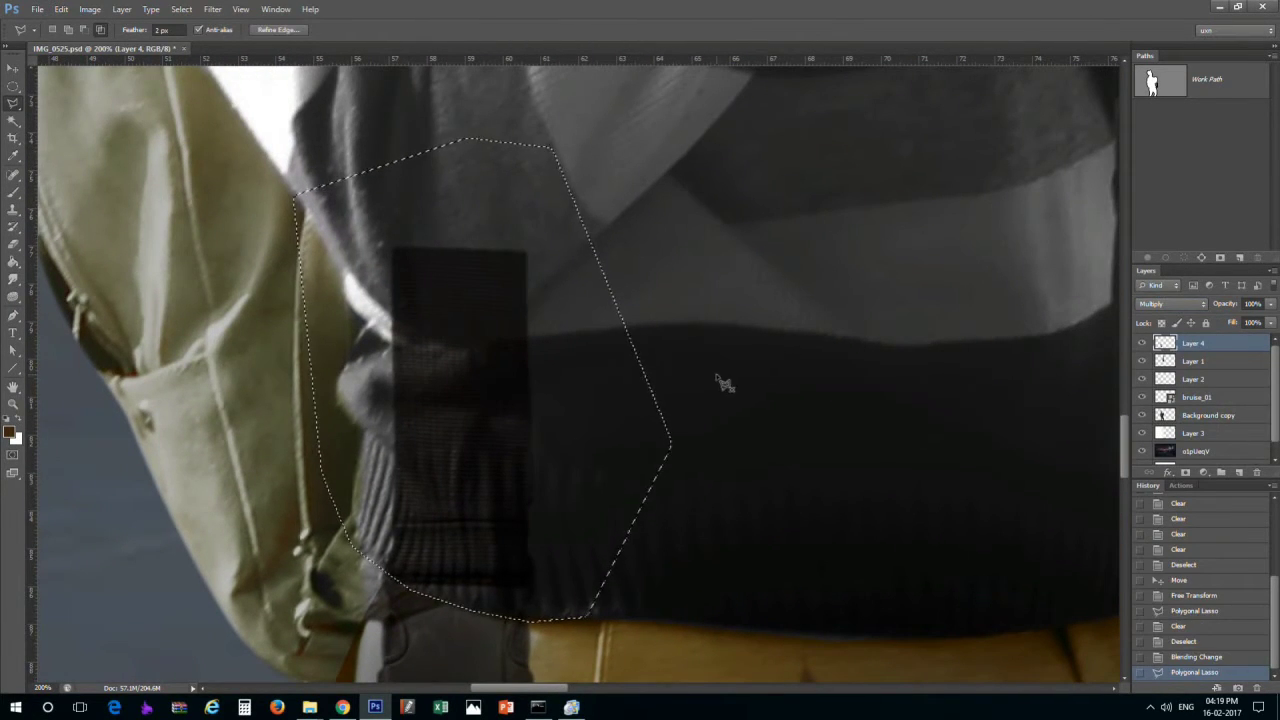
{"action": "key", "text": "Delete"}
{"action": "key", "text": "ctrl+d"}
{"action": "left_click", "coordinate": [1172, 303]}
{"action": "left_click", "coordinate": [1160, 306]}
{"action": "key", "text": "ctrl+minus"}
{"action": "key", "text": "ctrl+minus"}
{"action": "key", "text": "ctrl+minus"}
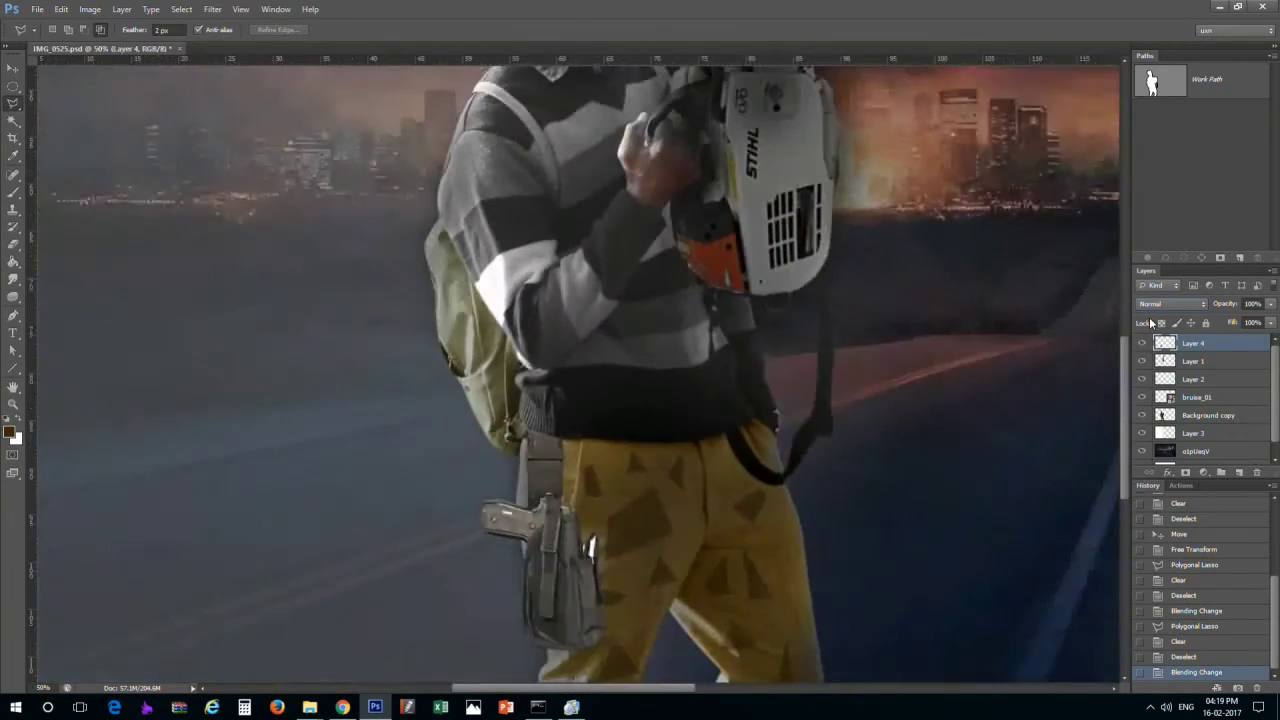
Soften the holster slightly with a Gaussian Blur
{"action": "scroll", "coordinate": [645, 428], "scroll_direction": "up", "scroll_amount": 2}
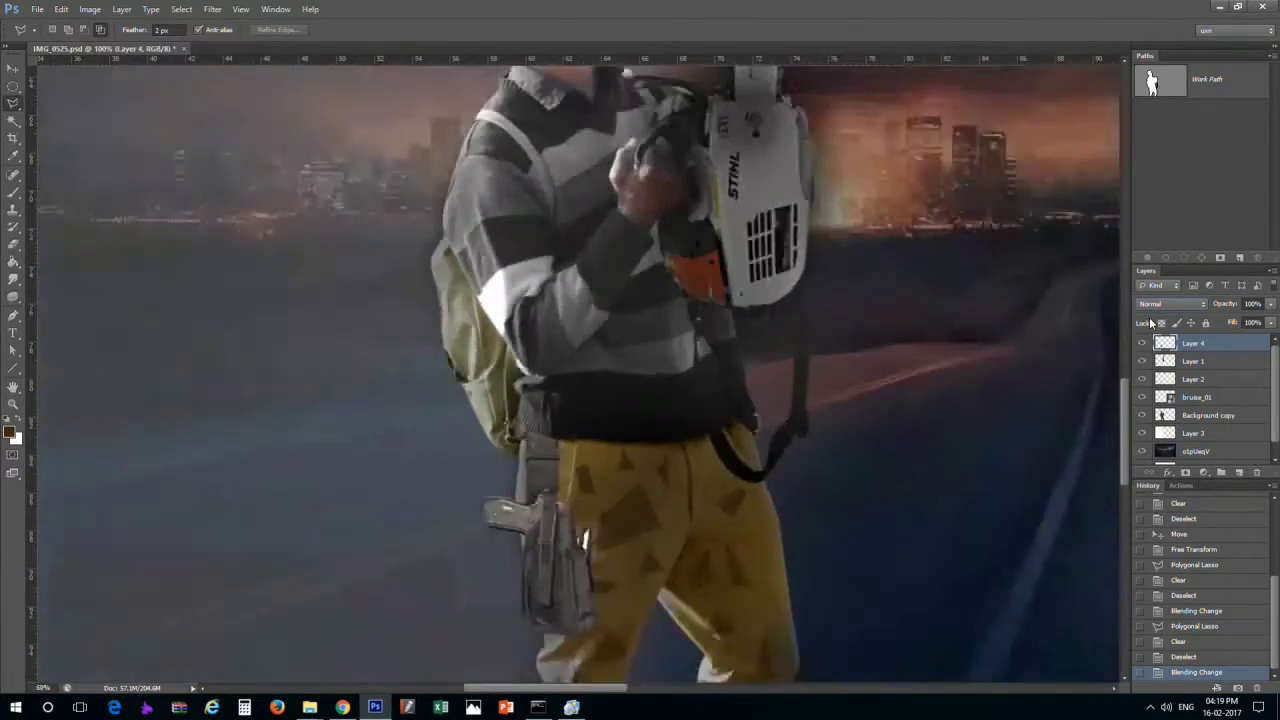
{"action": "scroll", "coordinate": [645, 428], "scroll_direction": "down", "scroll_amount": 2}
{"action": "left_click", "coordinate": [212, 9]}
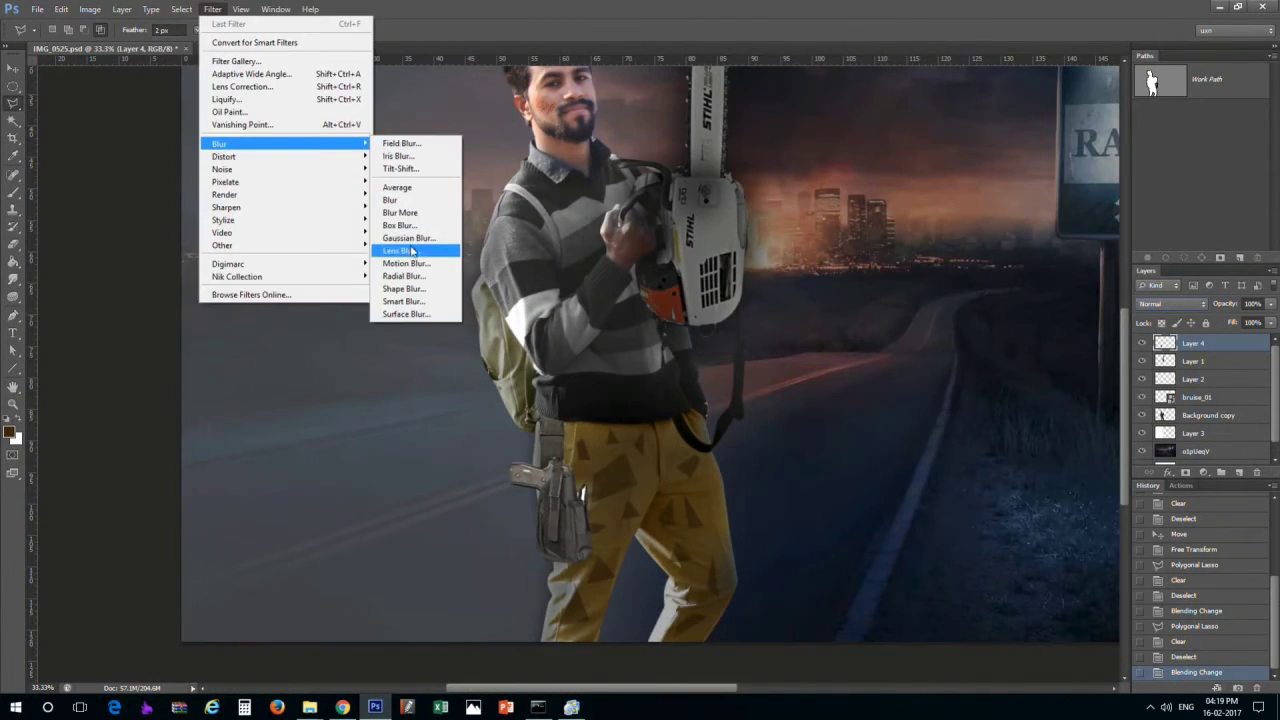
{"action": "left_click", "coordinate": [427, 245]}
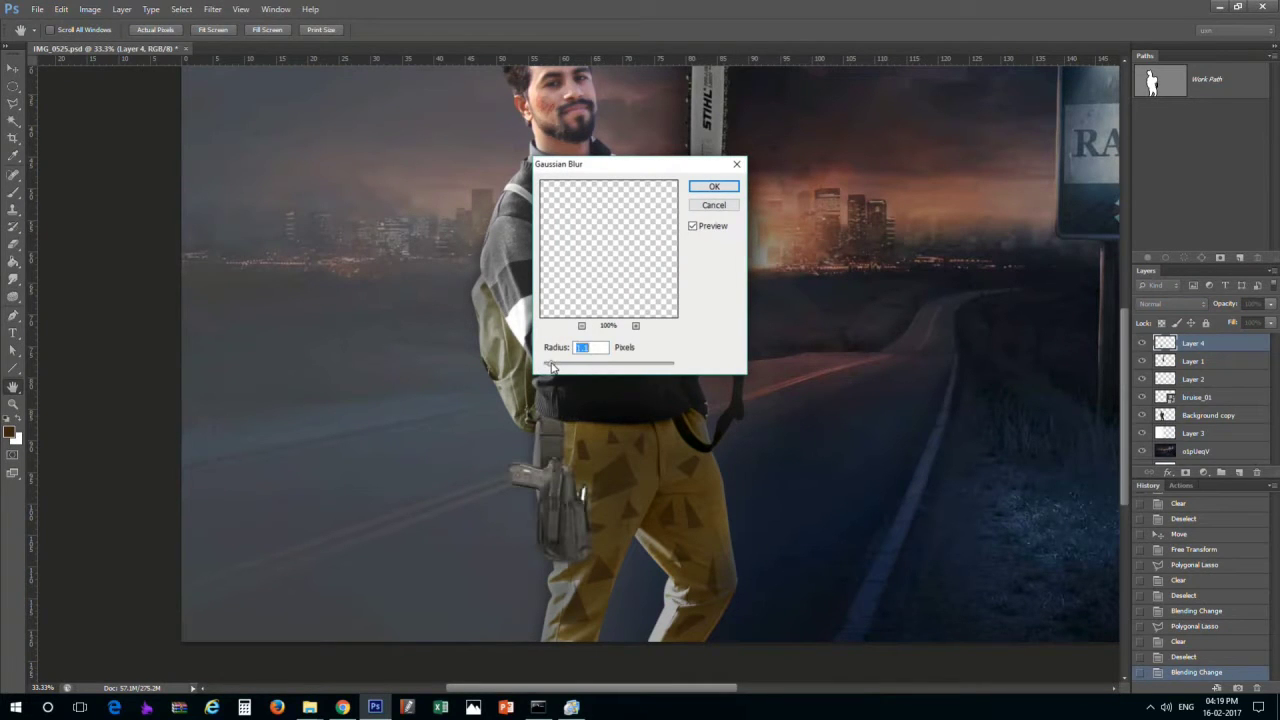
{"action": "left_click", "coordinate": [738, 188]}
{"action": "scroll", "coordinate": [367, 345], "scroll_direction": "up", "scroll_amount": 2}
{"action": "scroll", "coordinate": [367, 345], "scroll_direction": "up", "scroll_amount": 2}
Select the holster's white blade with the Magic Wand at tolerance 35
{"action": "key", "text": "l"}
{"action": "scroll", "coordinate": [124, 358], "scroll_direction": "down", "scroll_amount": 5}
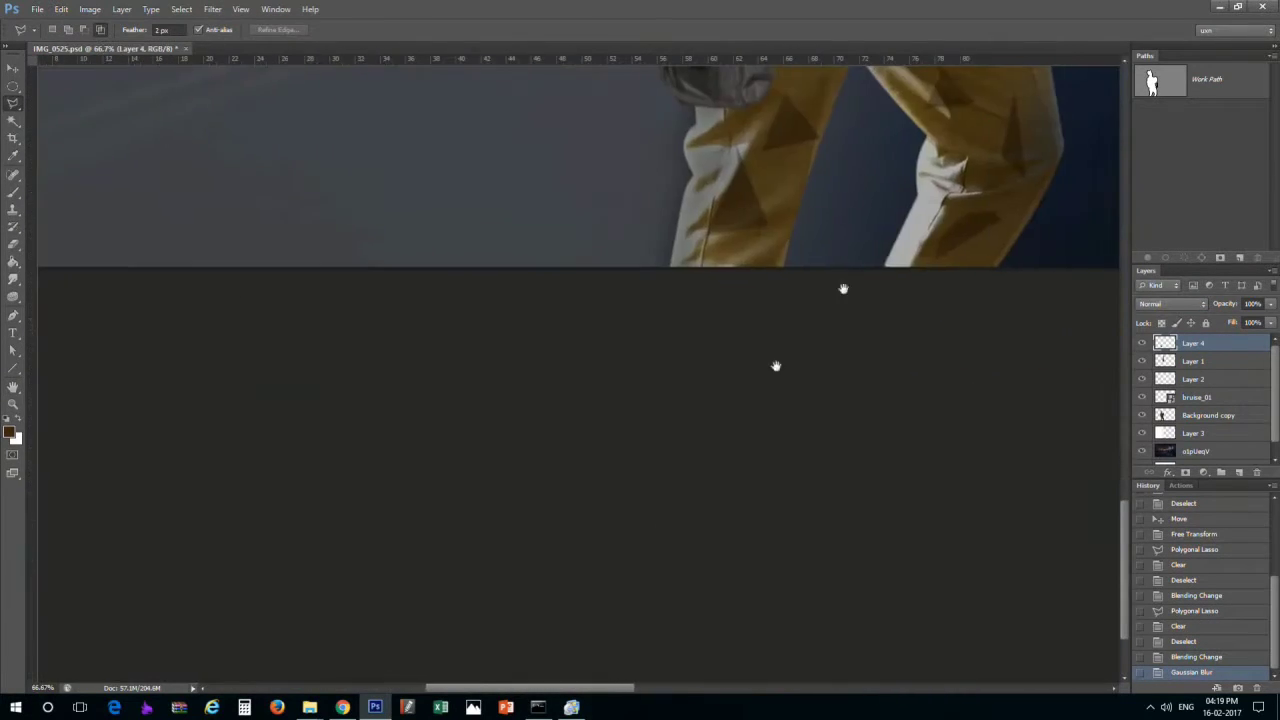
{"action": "scroll", "coordinate": [348, 330], "scroll_direction": "up", "scroll_amount": 1}
{"action": "scroll", "coordinate": [348, 330], "scroll_direction": "up", "scroll_amount": 1}
{"action": "key", "text": "w"}
{"action": "left_click", "coordinate": [346, 318]}
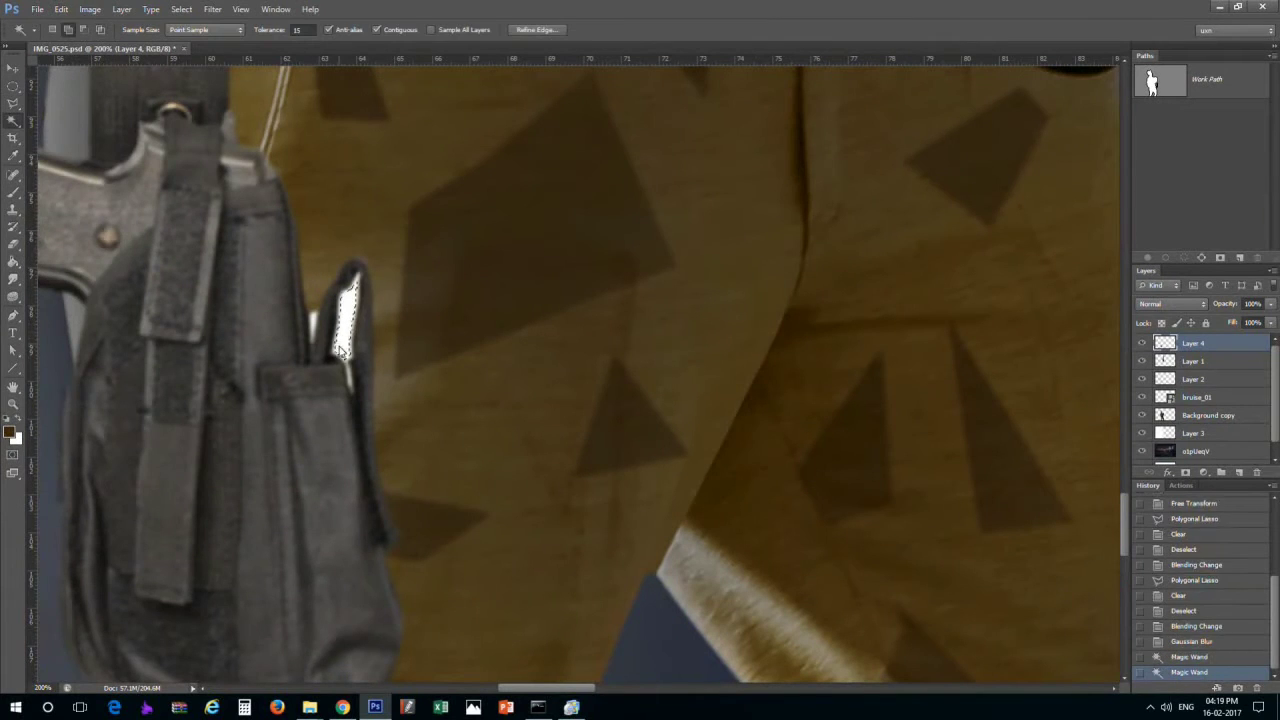
{"action": "left_click", "coordinate": [312, 326]}
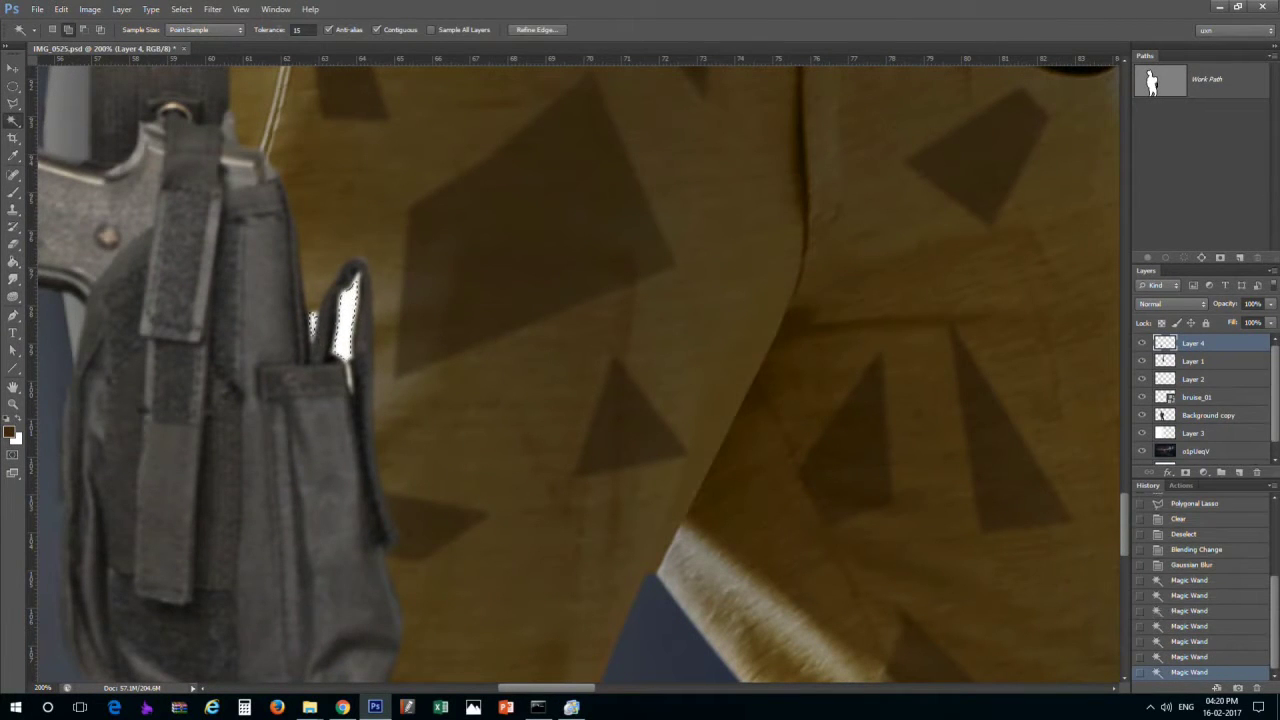
{"action": "type", "text": "35"}
{"action": "left_click", "coordinate": [348, 325]}
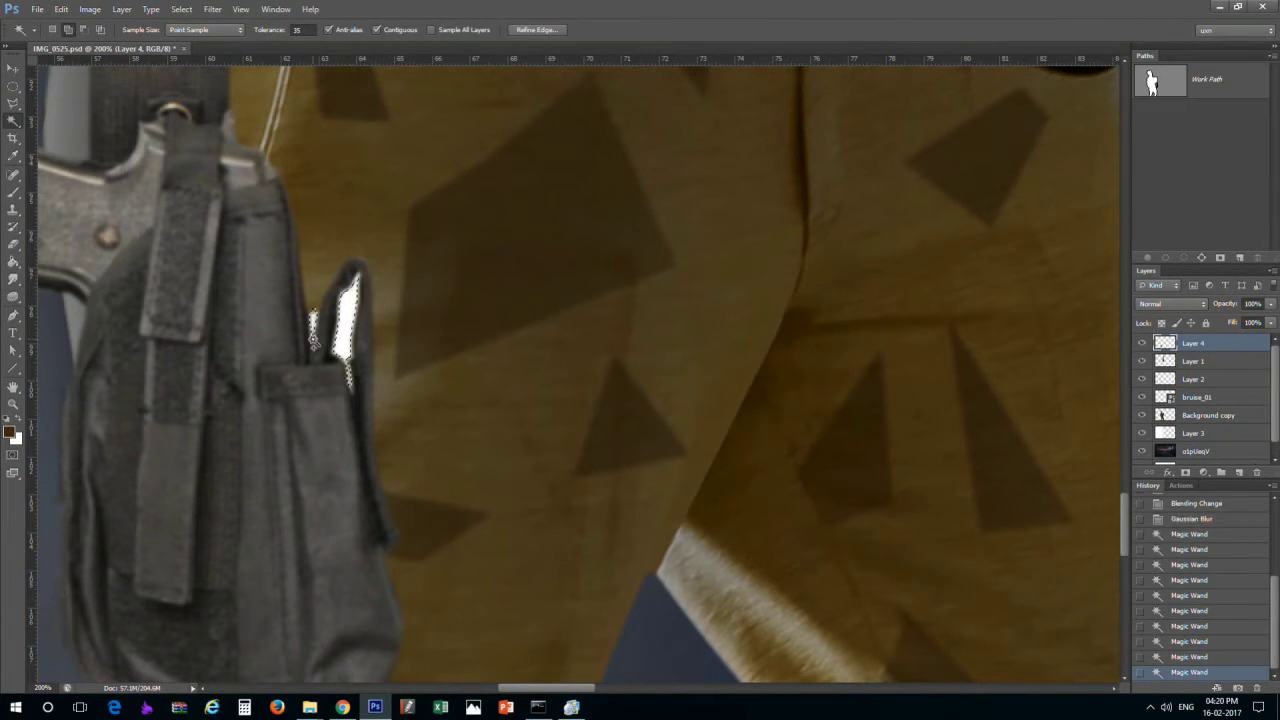
Feather the blade selection by 2 pixels and delete the white patches
{"action": "right_click", "coordinate": [353, 298]}
{"action": "left_click", "coordinate": [377, 526]}
{"action": "type", "text": "2"}
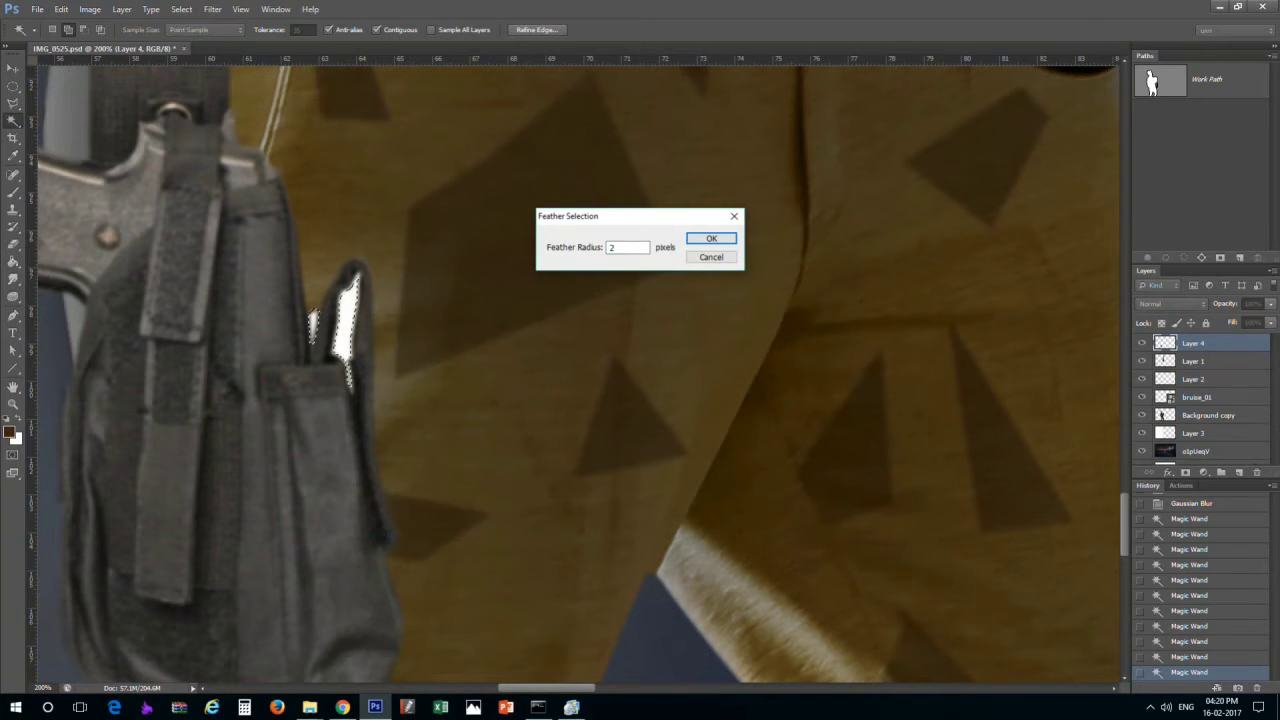
{"action": "key", "text": "Return"}
{"action": "key", "text": "Delete"}
{"action": "key", "text": "Delete"}
{"action": "key", "text": "Delete"}
{"action": "key", "text": "Delete"}
{"action": "key", "text": "Delete"}
{"action": "key", "text": "Delete"}
{"action": "key", "text": "Delete"}
{"action": "key", "text": "ctrl+d"}
{"action": "key", "text": "ctrl+minus"}
{"action": "key", "text": "ctrl+minus"}
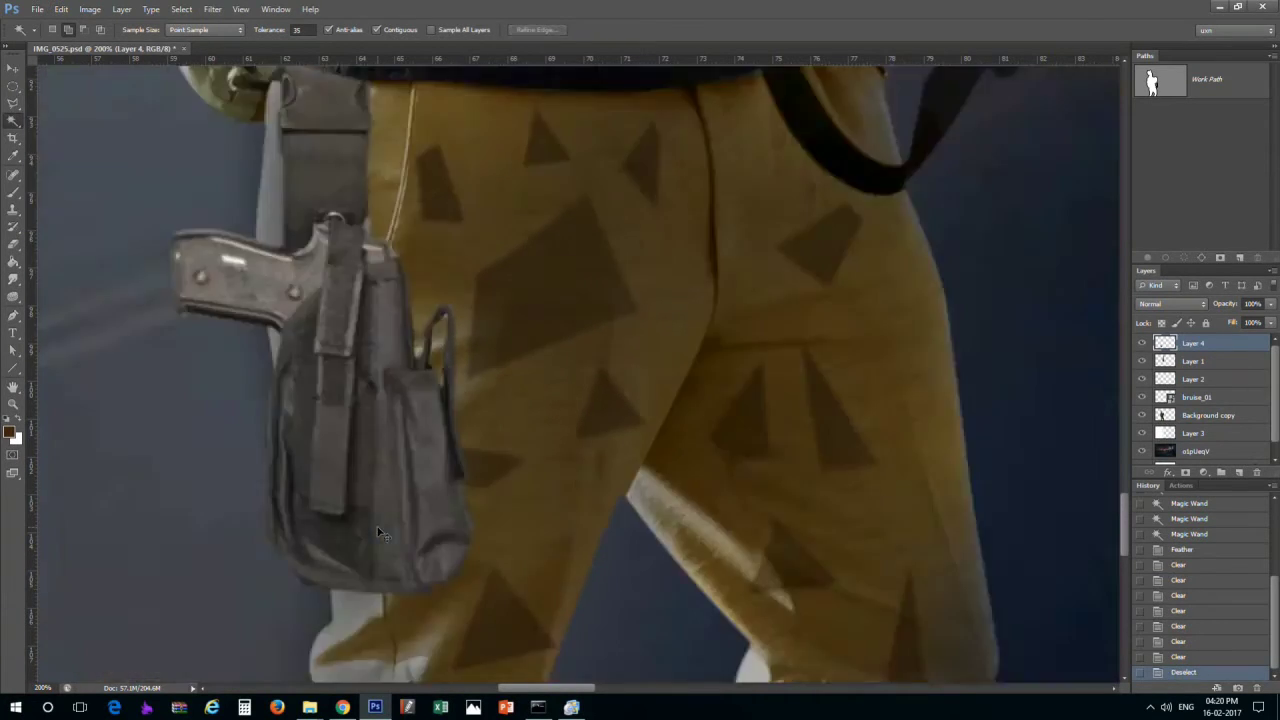
{"action": "key", "text": "ctrl+minus"}
{"action": "key", "text": "ctrl+minus"}
{"action": "key", "text": "ctrl+minus"}
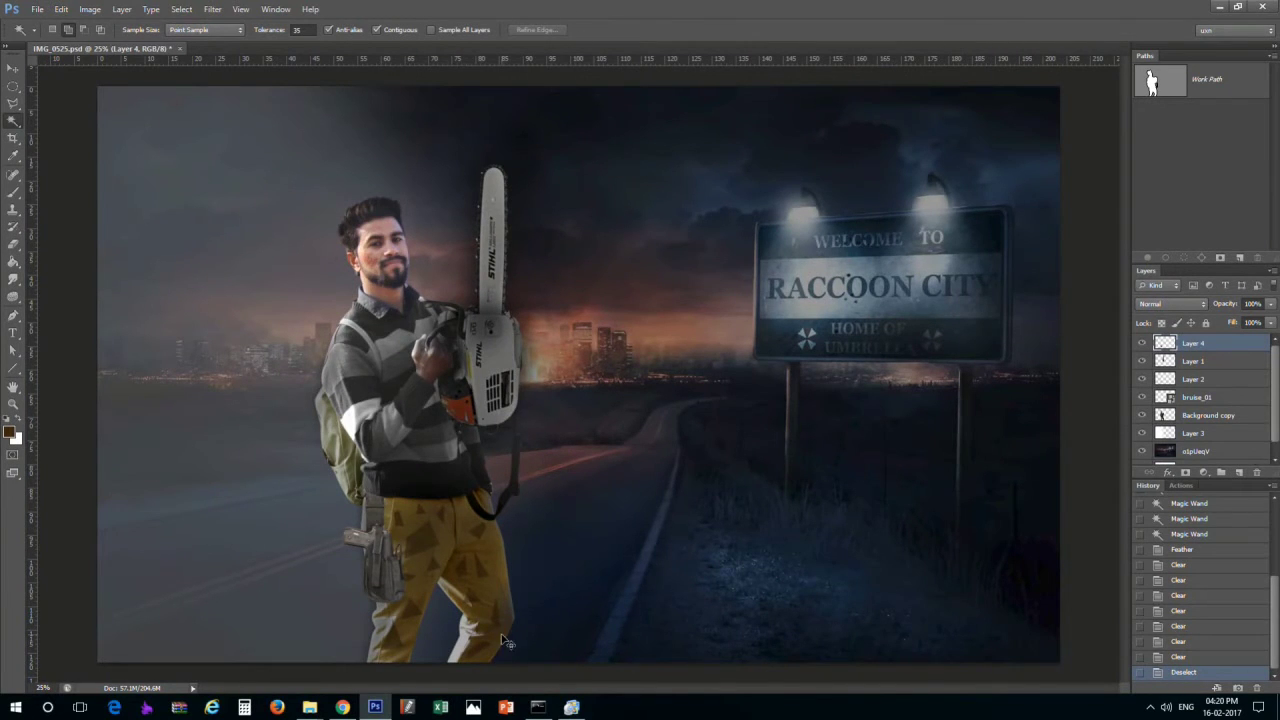
{"action": "scroll", "coordinate": [505, 642], "scroll_direction": "up", "scroll_amount": 3}
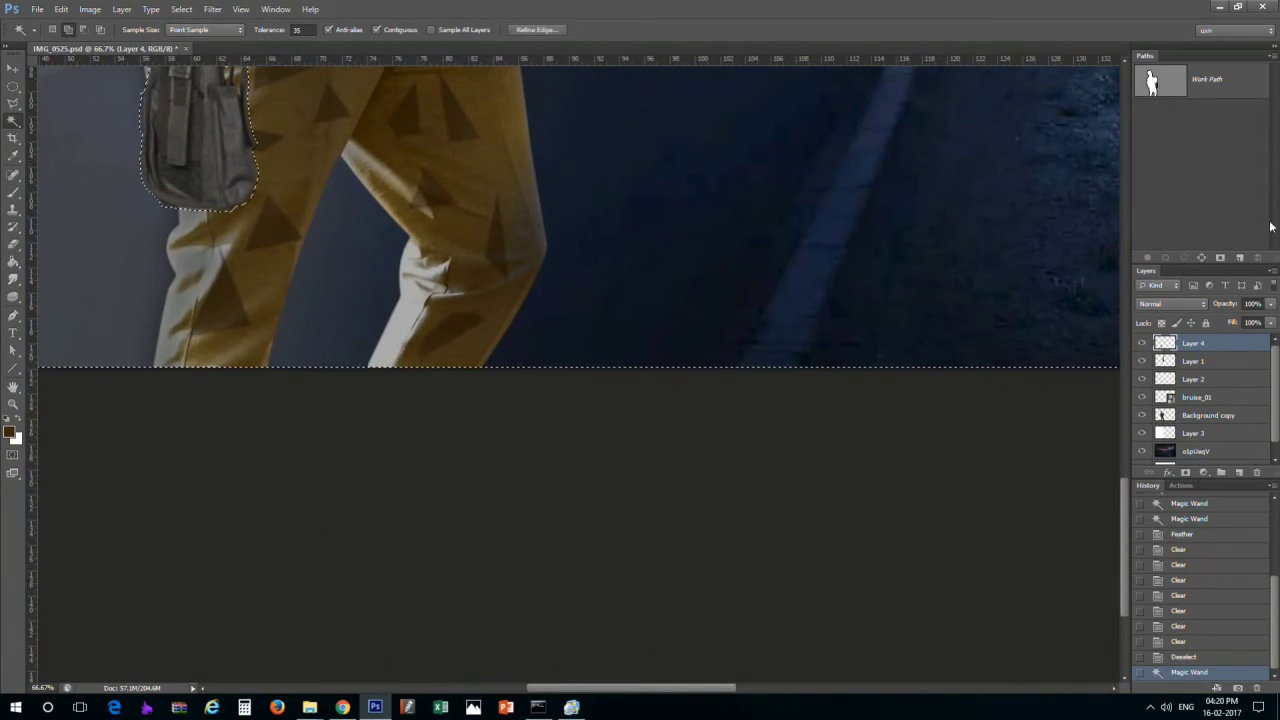
On the Background copy layer, select the pale highlights on both trouser legs by colour
{"action": "key", "text": "ctrl+z"}
{"action": "left_click", "coordinate": [1205, 415]}
{"action": "left_click", "coordinate": [200, 120]}
{"action": "left_click", "coordinate": [190, 245]}
{"action": "left_click", "coordinate": [178, 320]}
{"action": "left_click", "coordinate": [418, 288]}
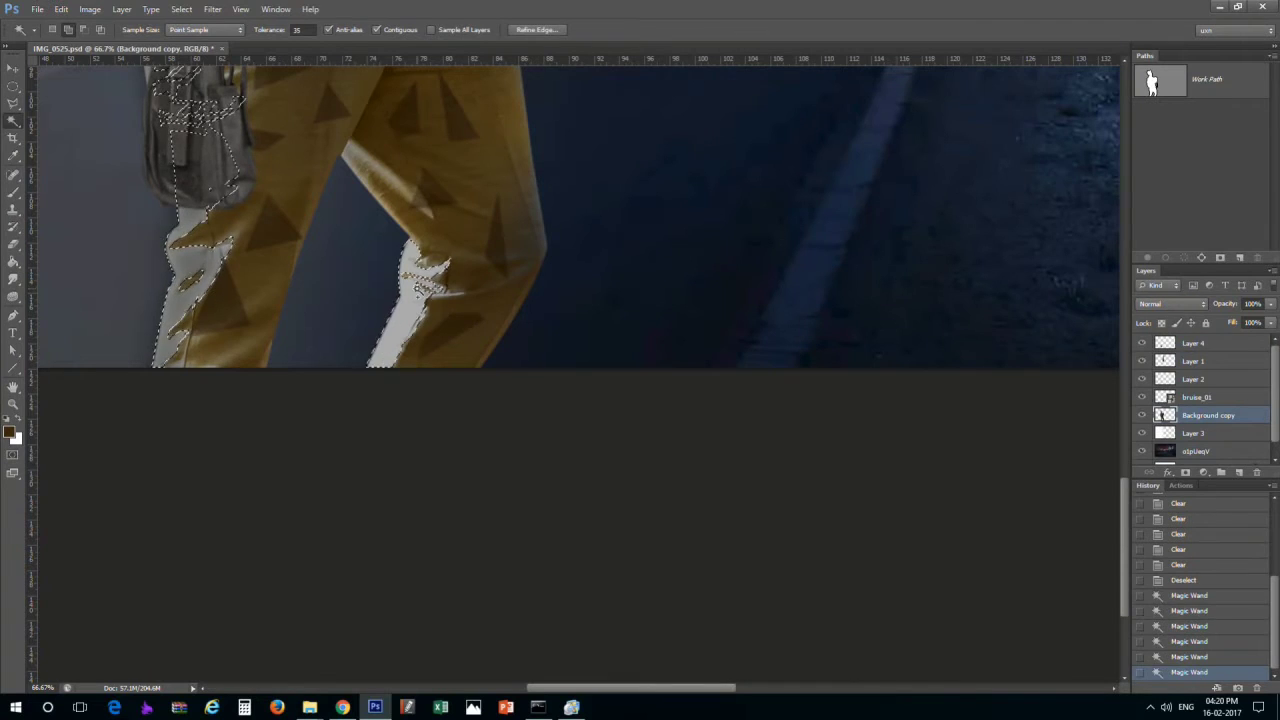
{"action": "left_click", "coordinate": [430, 258]}
{"action": "left_click", "coordinate": [445, 285]}
{"action": "left_click", "coordinate": [400, 195]}
{"action": "left_click", "coordinate": [365, 165]}
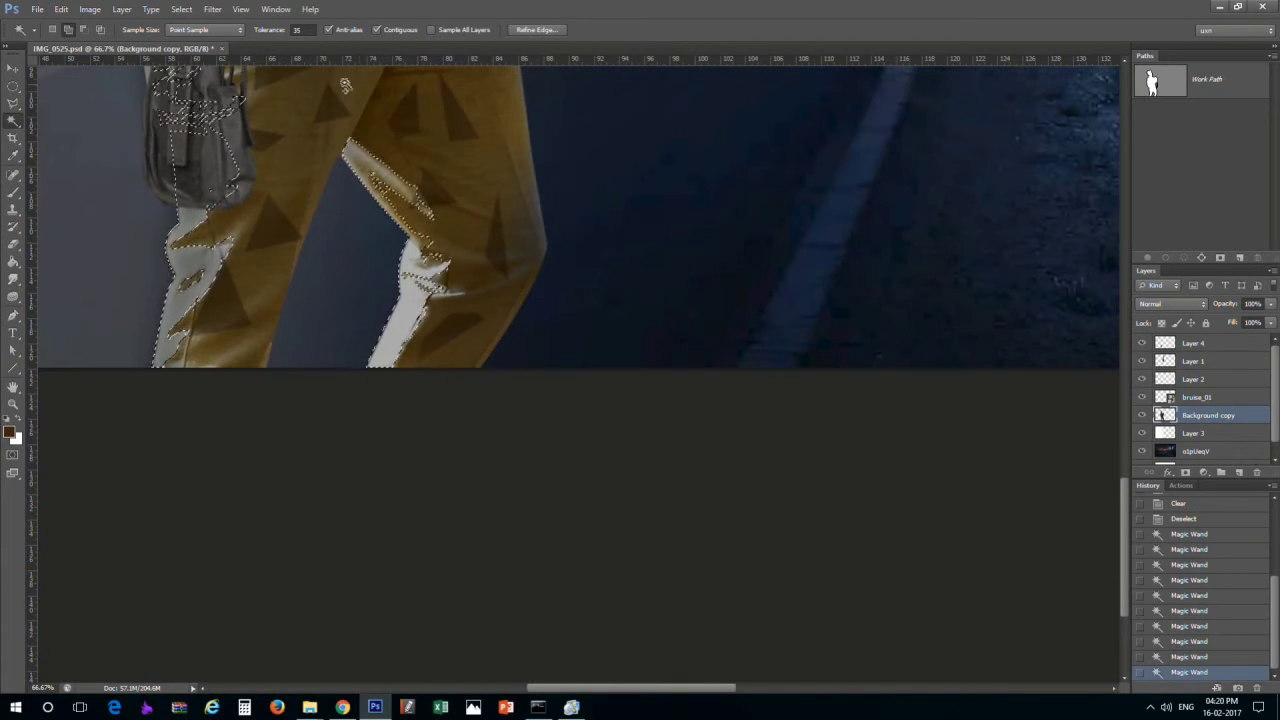
Brush over the selected trouser highlights to paint them darker
{"action": "key", "text": "b"}
{"action": "left_click_drag", "start_coordinate": [420, 250], "coordinate": [277, 86]}
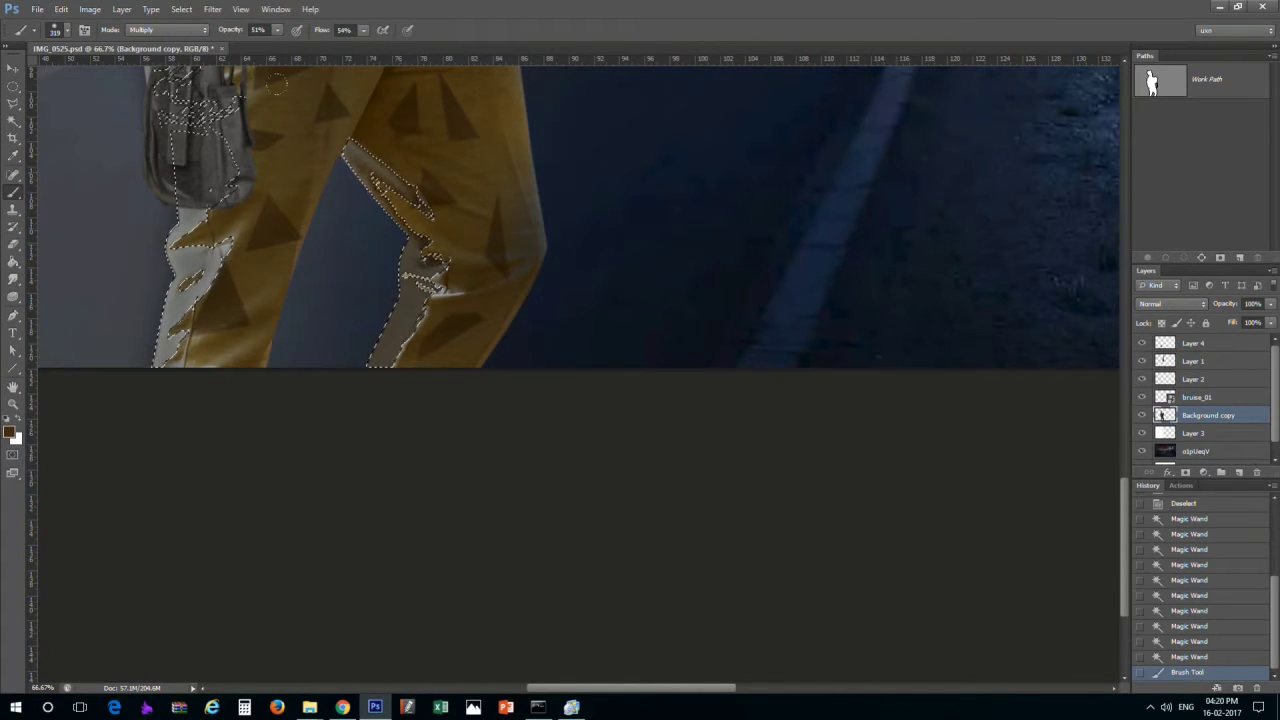
{"action": "left_click_drag", "start_coordinate": [420, 200], "coordinate": [390, 330]}
{"action": "left_click_drag", "start_coordinate": [210, 230], "coordinate": [170, 350]}
Feather the selection, darken the trousers inside it, then deselect and zoom out
{"action": "key", "text": "m"}
{"action": "right_click", "coordinate": [192, 262]}
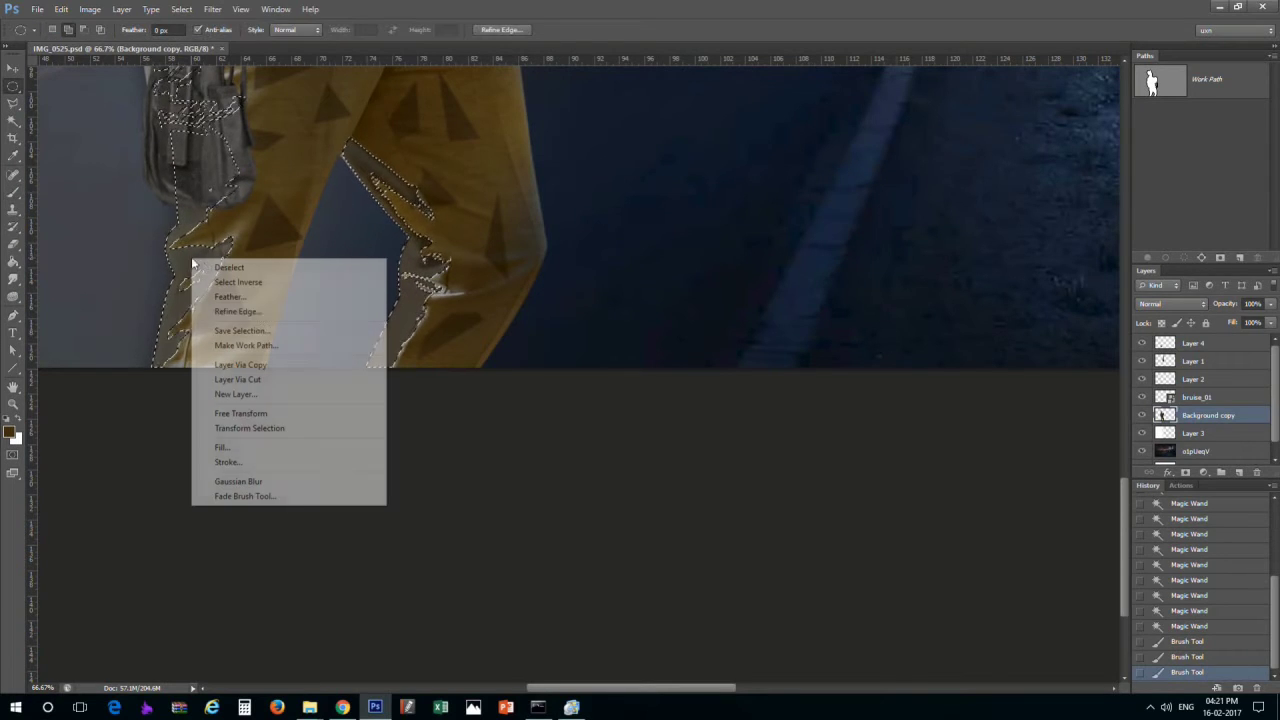
{"action": "left_click", "coordinate": [250, 297]}
{"action": "key", "text": "Return"}
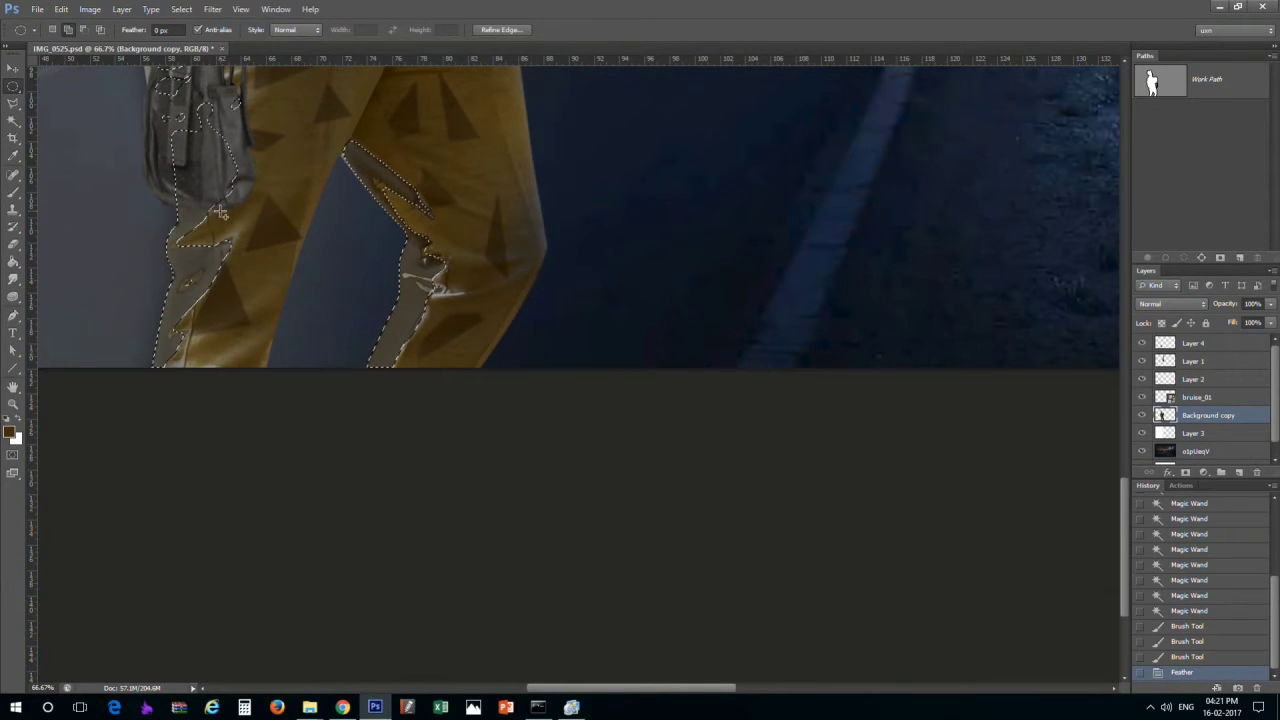
{"action": "key", "text": "b"}
{"action": "left_click_drag", "start_coordinate": [205, 240], "coordinate": [420, 290]}
{"action": "key", "text": "ctrl+d"}
{"action": "key", "text": "ctrl+minus"}
{"action": "key", "text": "ctrl+minus"}
{"action": "key", "text": "ctrl+minus"}
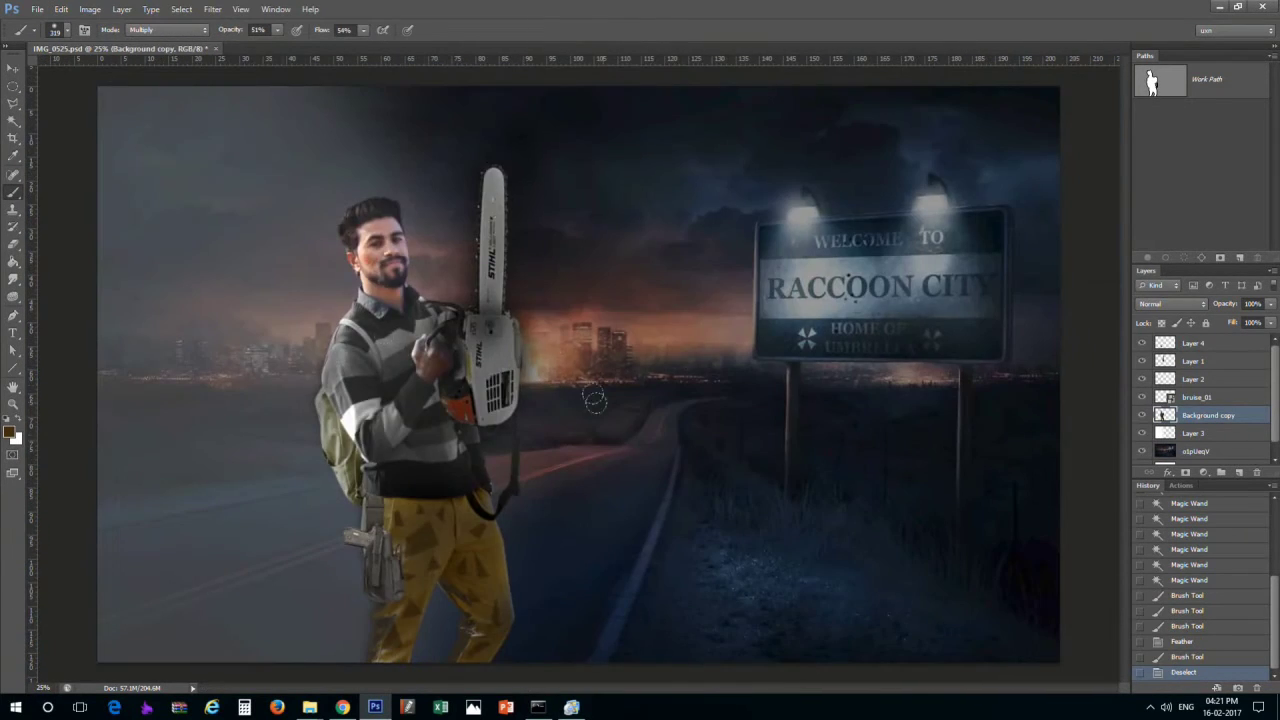
With a soft brush, darken the lower trousers and the left trouser leg
{"action": "right_click", "coordinate": [520, 610]}
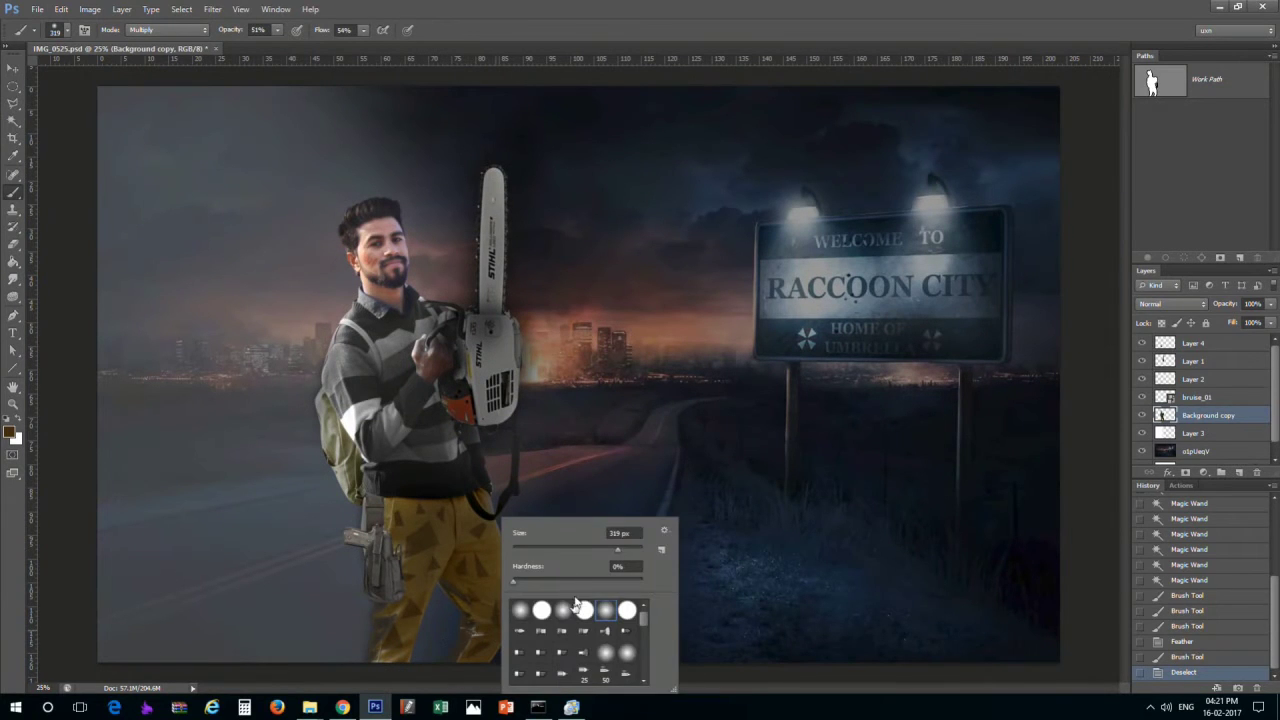
{"action": "left_click", "coordinate": [458, 587]}
{"action": "key", "text": "ctrl+plus"}
{"action": "key", "text": "ctrl+plus"}
{"action": "left_click_drag", "start_coordinate": [440, 600], "coordinate": [525, 350]}
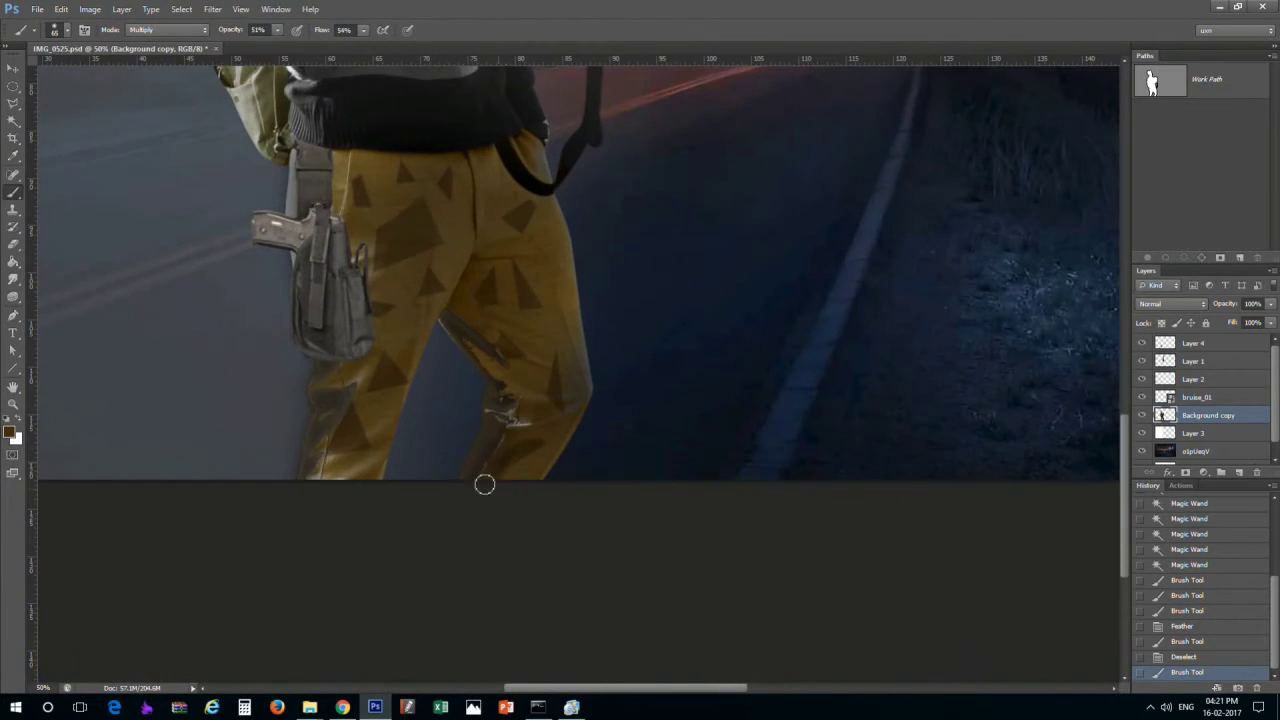
{"action": "left_click_drag", "start_coordinate": [447, 441], "coordinate": [315, 478]}
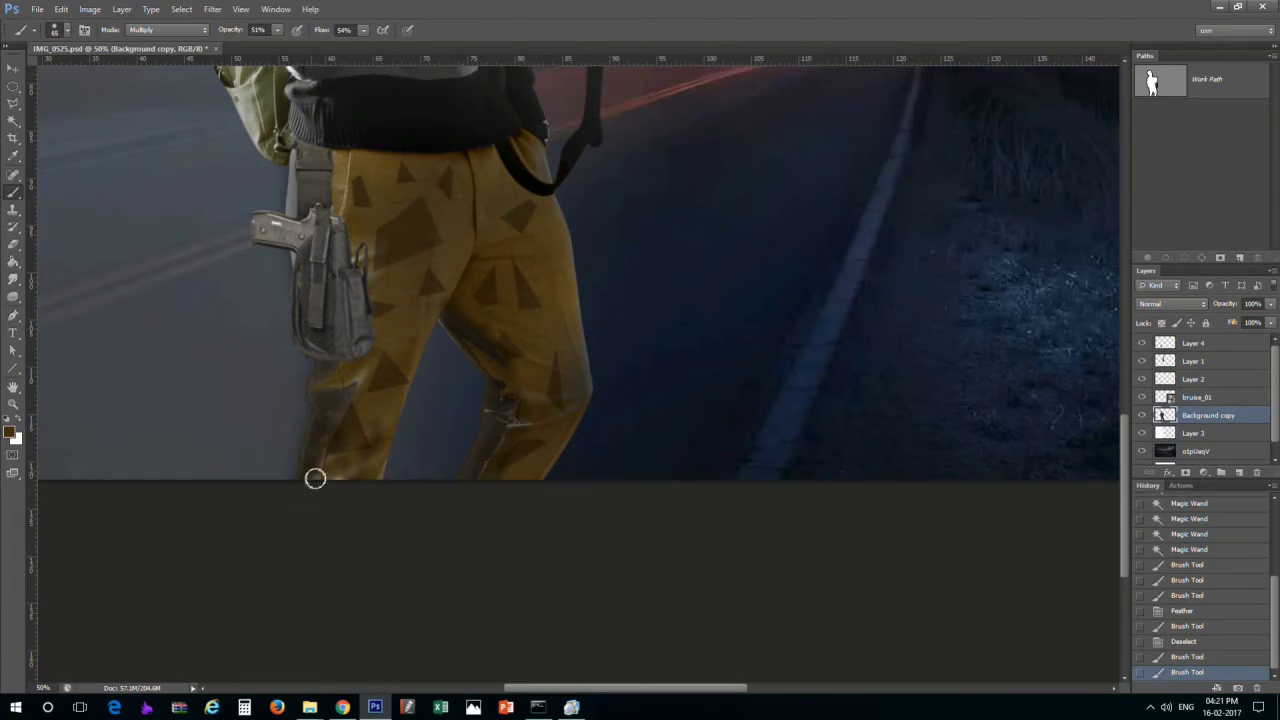
{"action": "key", "text": "ctrl+minus"}
{"action": "left_click_drag", "start_coordinate": [322, 270], "coordinate": [368, 425]}
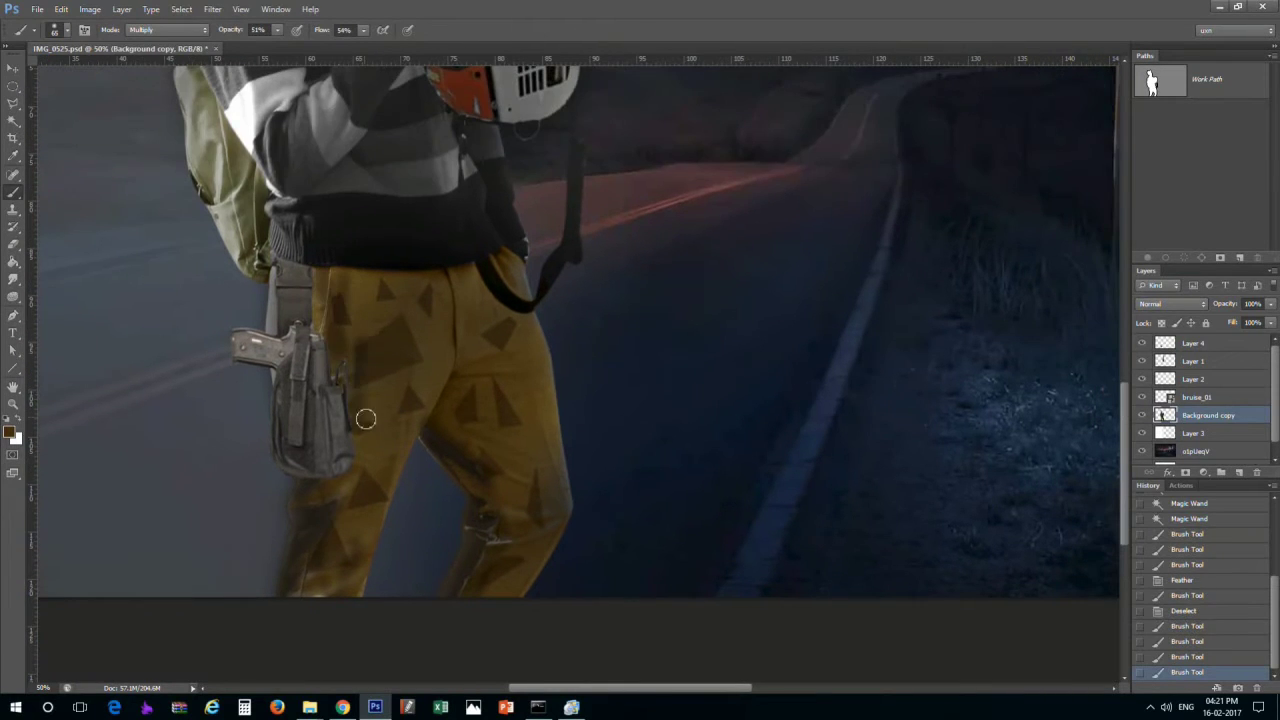
Add more trouser shading, undo one stroke, and shade near the hems
{"action": "right_click", "coordinate": [513, 403]}
{"action": "left_click", "coordinate": [507, 438]}
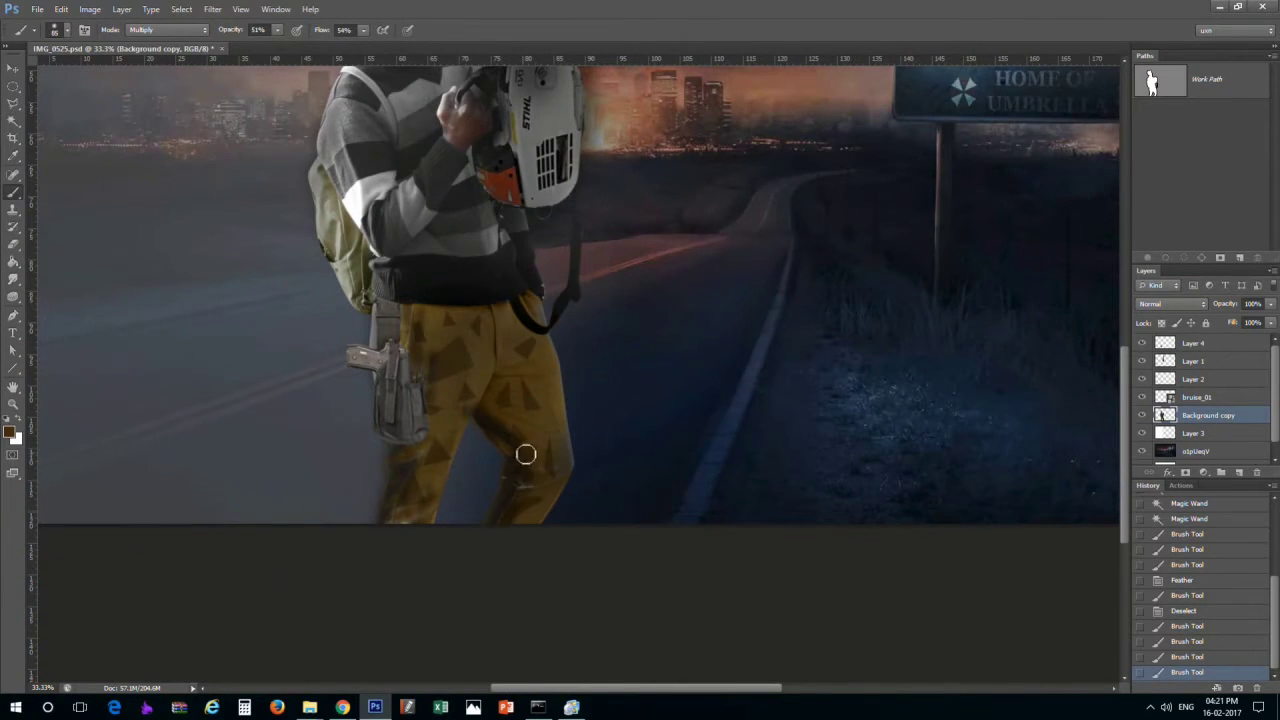
{"action": "left_click", "coordinate": [526, 455]}
{"action": "left_click_drag", "start_coordinate": [526, 455], "coordinate": [478, 320]}
{"action": "key", "text": "ctrl+z"}
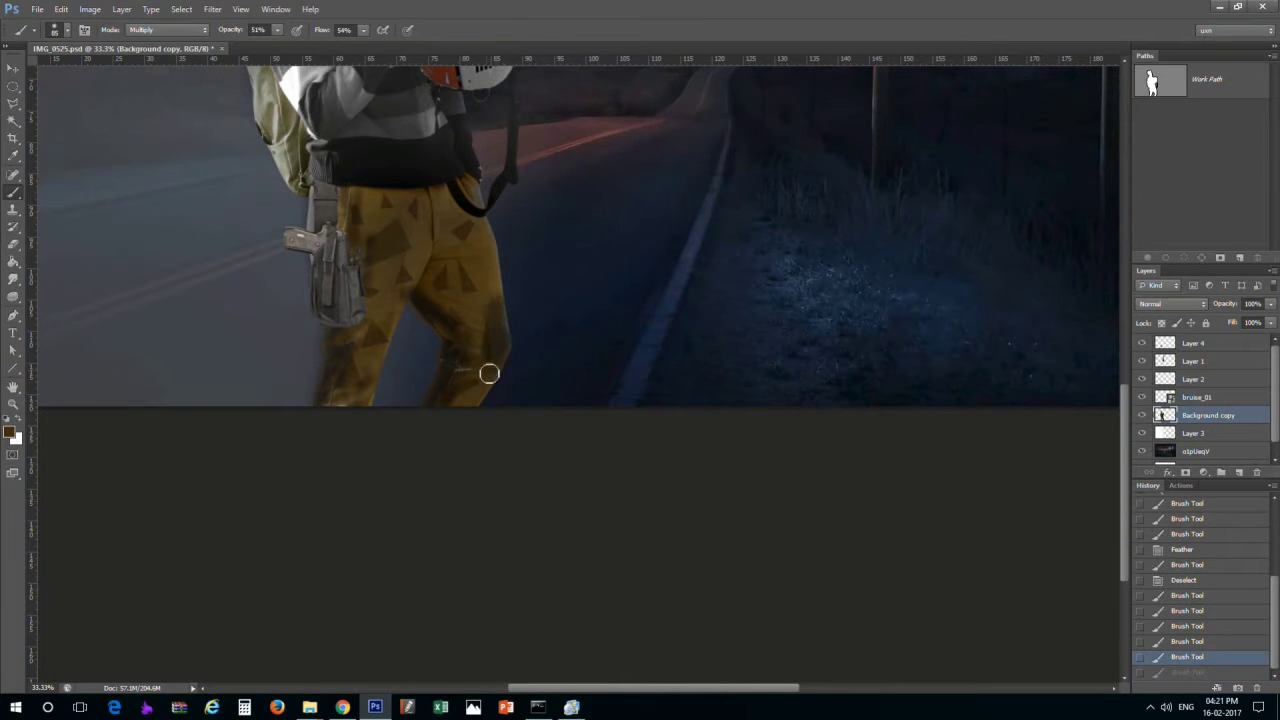
{"action": "mouse_move", "coordinate": [502, 293]}
{"action": "left_mouse_down"}
{"action": "mouse_move", "coordinate": [451, 457]}
{"action": "mouse_move", "coordinate": [445, 545]}
{"action": "left_mouse_up"}
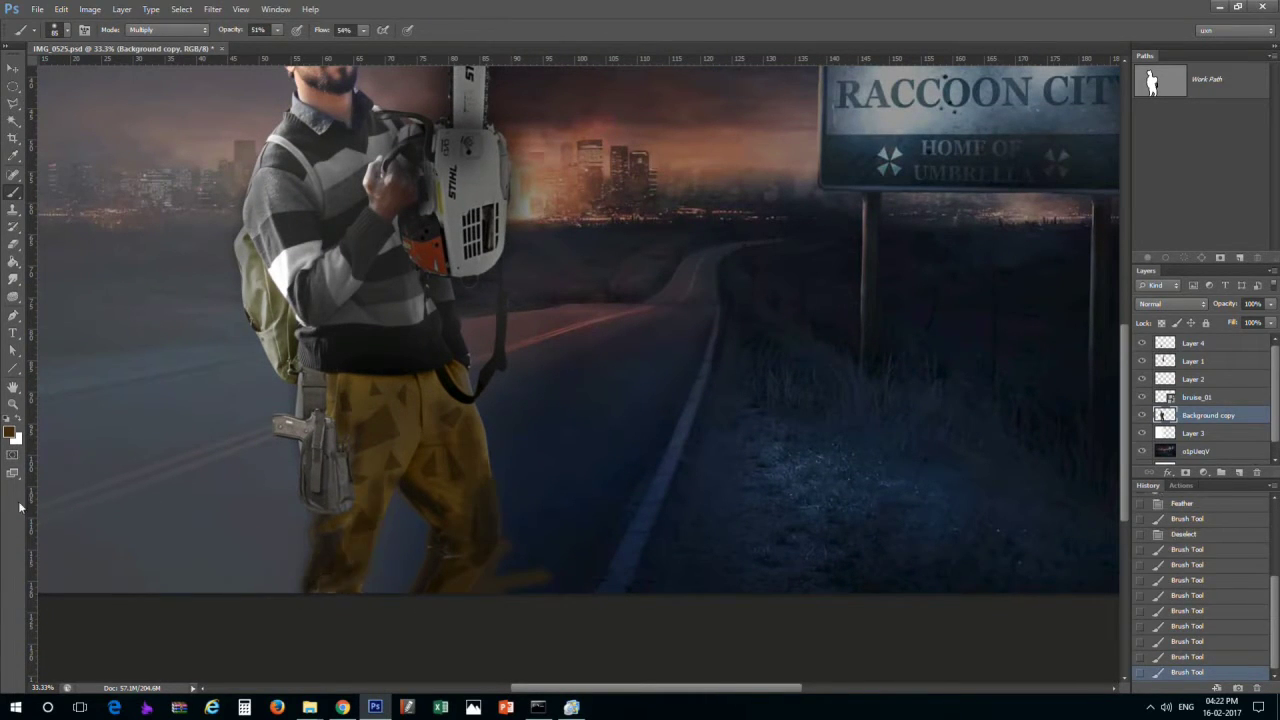
{"action": "key", "text": "ctrl+minus"}
Load the man's outline path, invert it and delete the stray shading outside him
{"action": "left_click", "coordinate": [1155, 88], "text": "ctrl"}
{"action": "right_click", "coordinate": [1155, 88]}
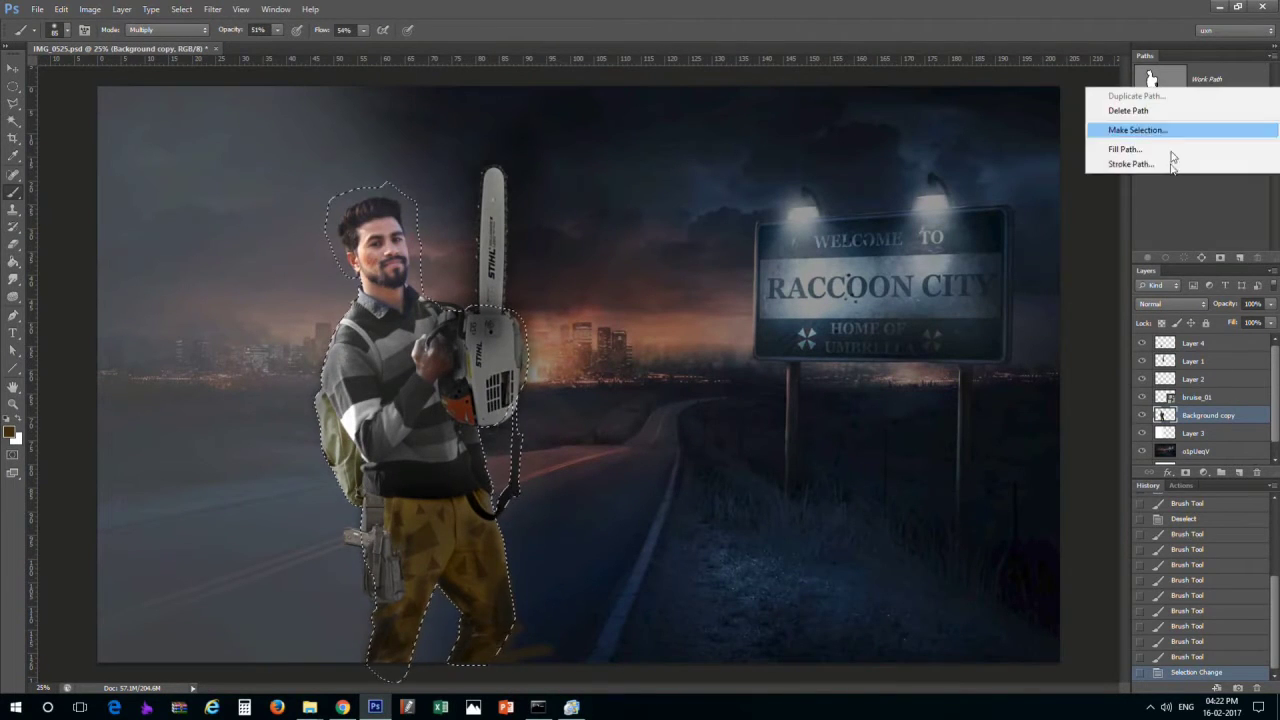
{"action": "key", "text": "Escape"}
{"action": "right_click", "coordinate": [1155, 85]}
{"action": "left_click", "coordinate": [1135, 122]}
{"action": "key", "text": "Return"}
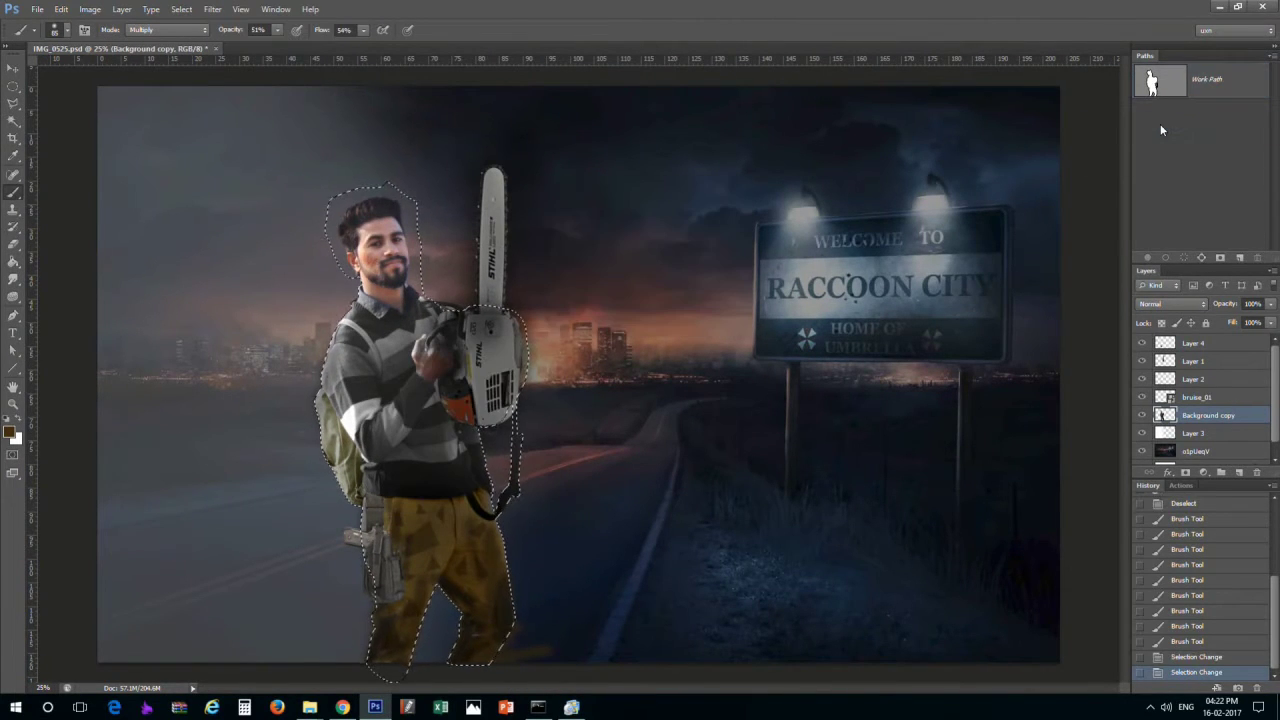
{"action": "key", "text": "ctrl+shift+i"}
{"action": "key", "text": "Delete"}
{"action": "key", "text": "Delete"}
{"action": "key", "text": "ctrl+d"}
{"action": "key", "text": "ctrl+minus"}
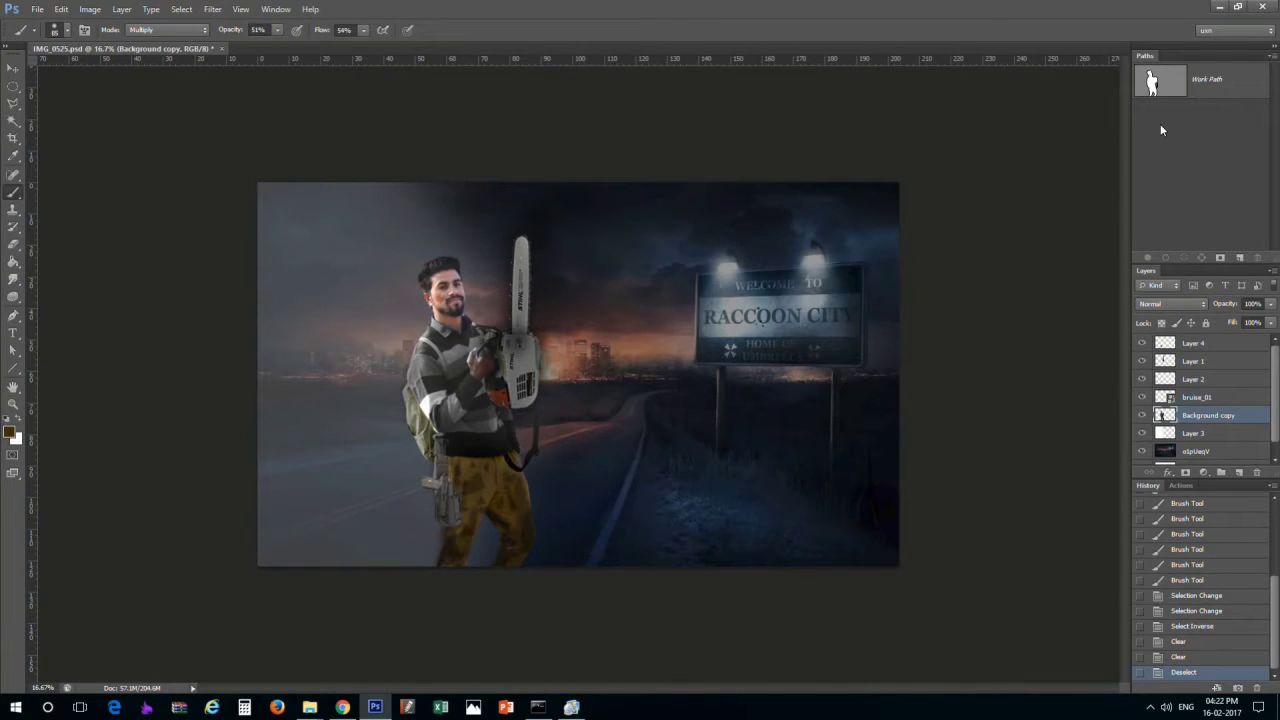
On Layer 4, burn darker shadows into the trousers at Midtones 19% exposure
{"action": "key", "text": "v"}
{"action": "left_click", "coordinate": [478, 495]}
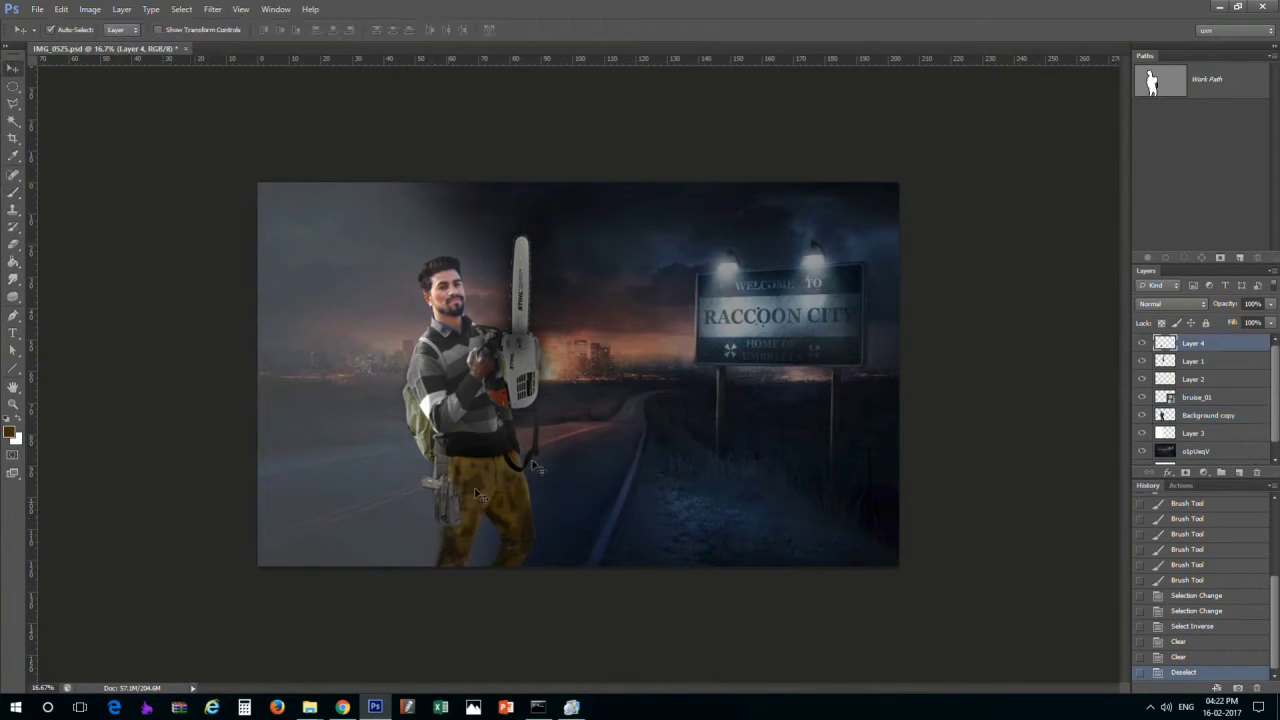
{"action": "left_click", "coordinate": [13, 295]}
{"action": "right_click", "coordinate": [484, 436]}
{"action": "mouse_move", "coordinate": [440, 480]}
{"action": "left_mouse_down"}
{"action": "mouse_move", "coordinate": [454, 535]}
{"action": "mouse_move", "coordinate": [685, 100]}
{"action": "left_mouse_up"}
{"action": "key", "text": "ctrl+plus"}
{"action": "key", "text": "ctrl+plus"}
{"action": "key", "text": "ctrl+plus"}
Burn deeper hip and waist shadows at 44% exposure with a hard round brush
{"action": "left_click_drag", "start_coordinate": [417, 440], "coordinate": [417, 478]}
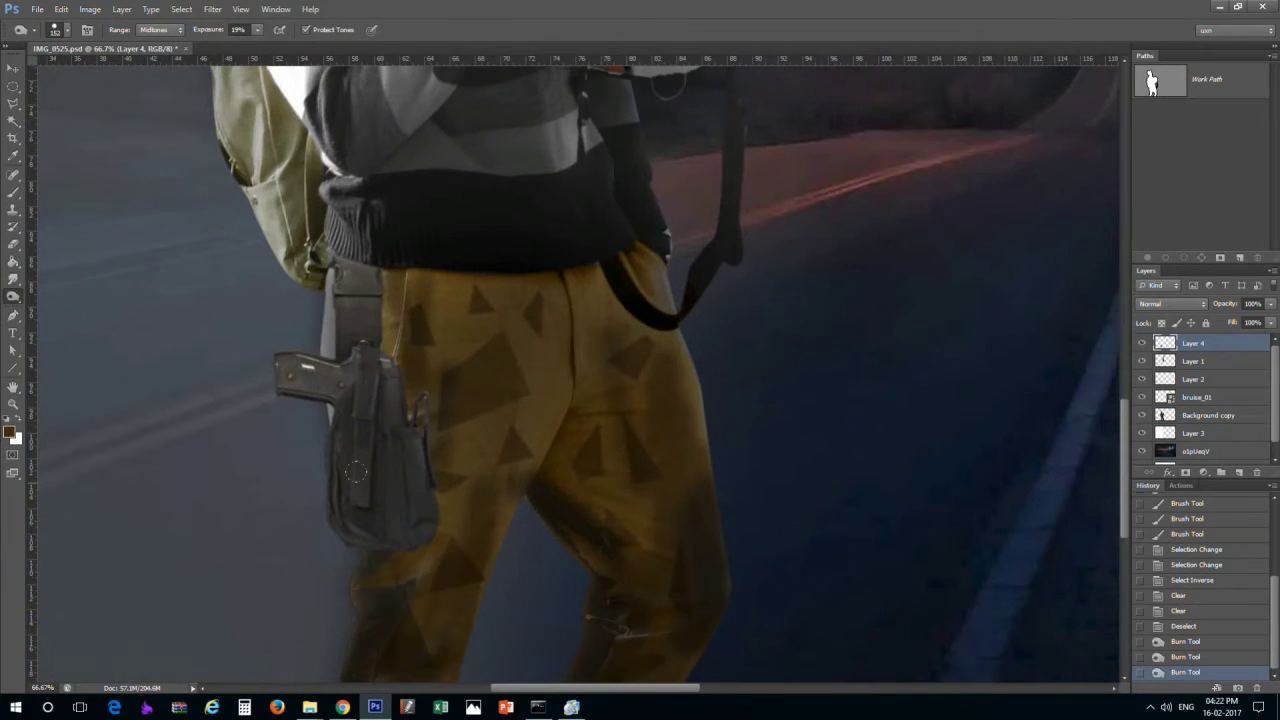
{"action": "mouse_move", "coordinate": [300, 355]}
{"action": "left_mouse_down"}
{"action": "mouse_move", "coordinate": [360, 392]}
{"action": "mouse_move", "coordinate": [345, 225]}
{"action": "mouse_move", "coordinate": [390, 355]}
{"action": "left_mouse_up"}
{"action": "left_click", "coordinate": [1205, 415]}
{"action": "right_click", "coordinate": [378, 272]}
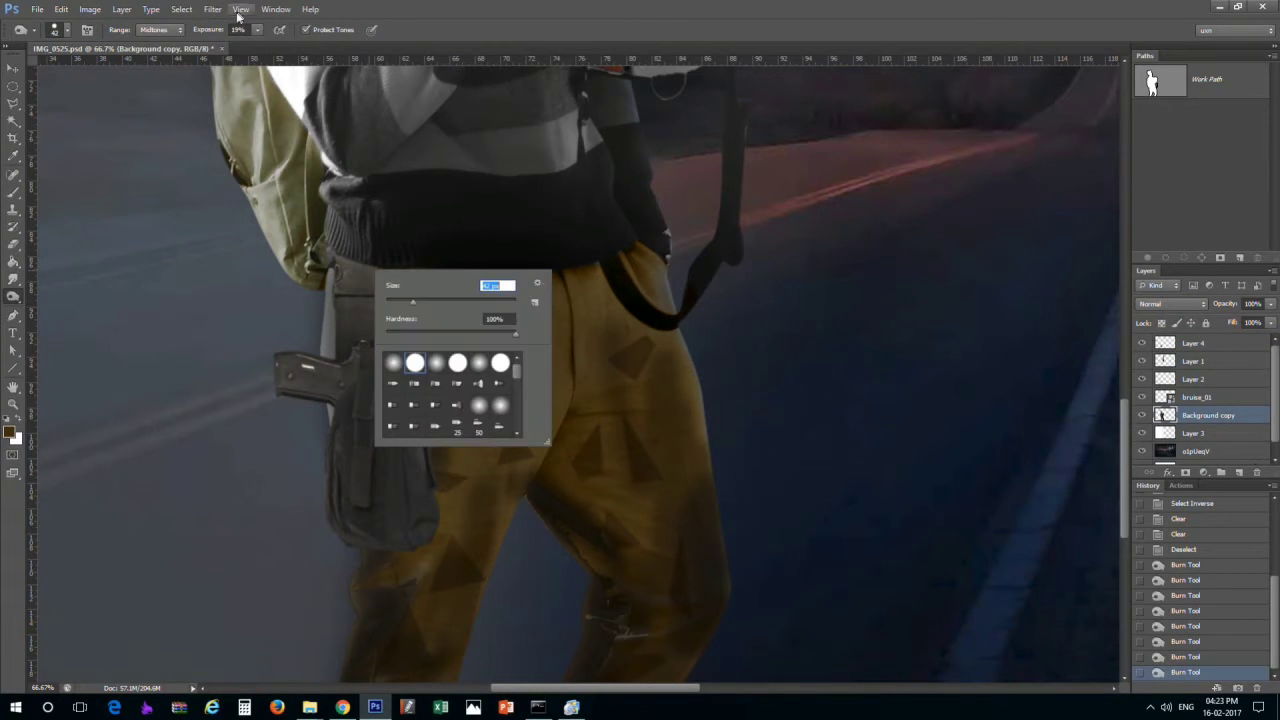
{"action": "left_click", "coordinate": [257, 29]}
{"action": "right_click", "coordinate": [381, 262]}
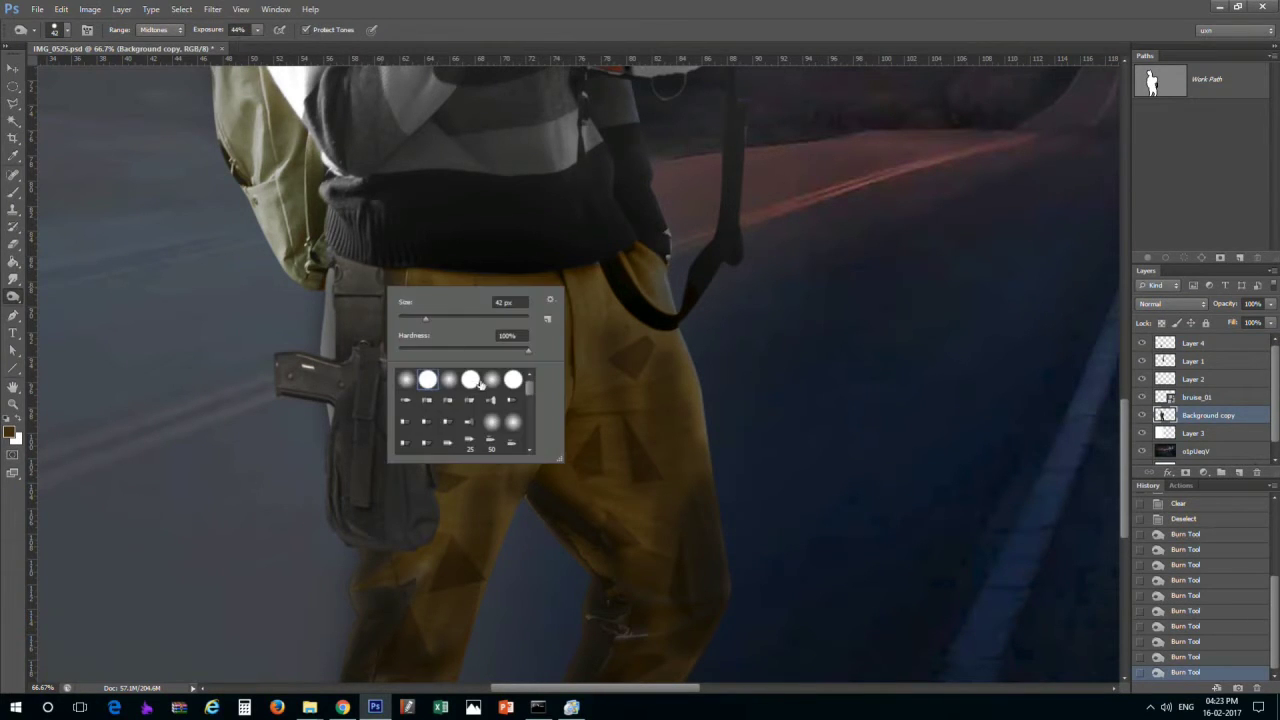
{"action": "left_click", "coordinate": [389, 351]}
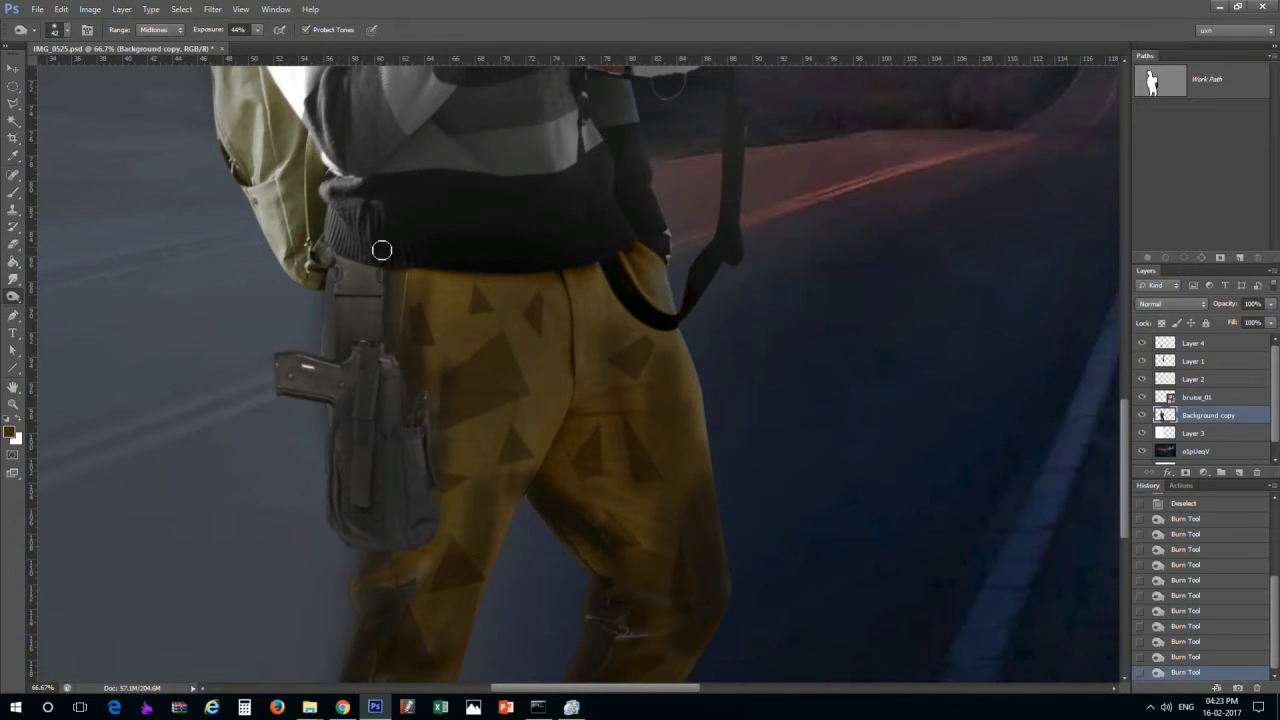
{"action": "key", "text": "ctrl+minus"}
{"action": "key", "text": "ctrl+minus"}
{"action": "key", "text": "ctrl+minus"}
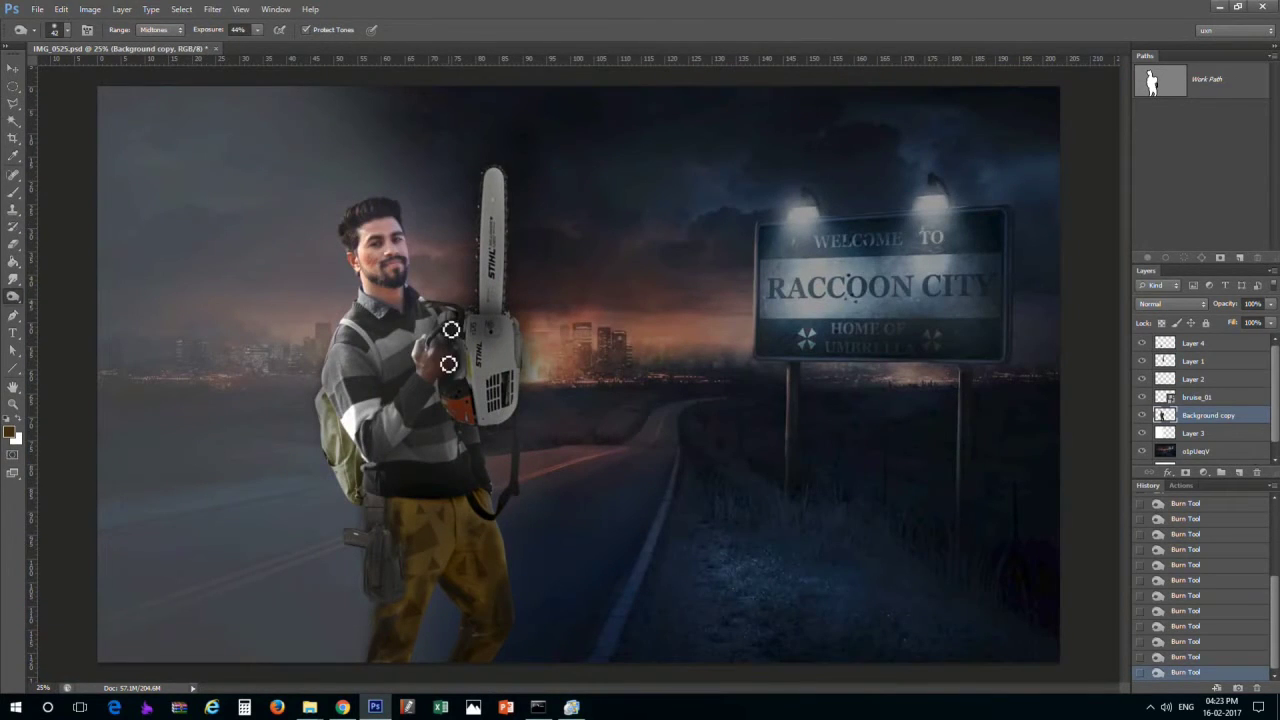
Open the brown knife-belt photo in Photoshop from Explorer
{"action": "left_click", "coordinate": [1231, 9]}
{"action": "double_click", "coordinate": [92, 108]}
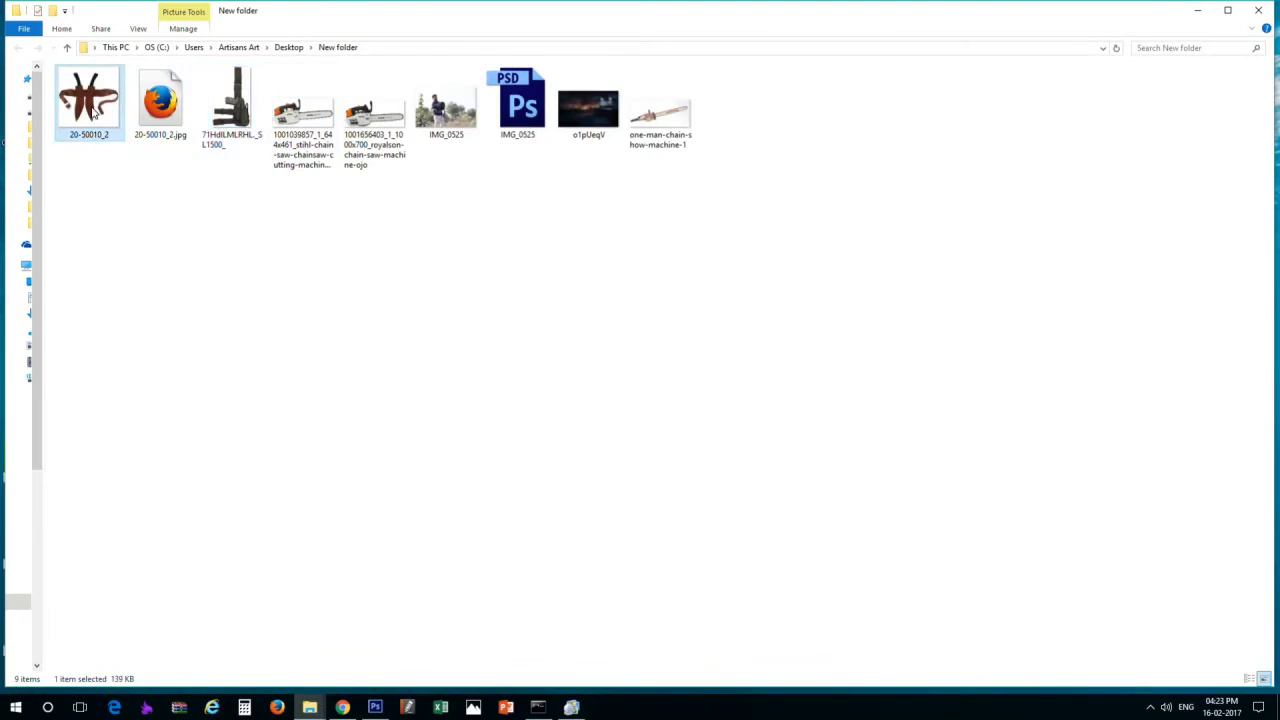
{"action": "right_click", "coordinate": [571, 300]}
{"action": "left_click", "coordinate": [1203, 55]}
{"action": "right_click", "coordinate": [90, 100]}
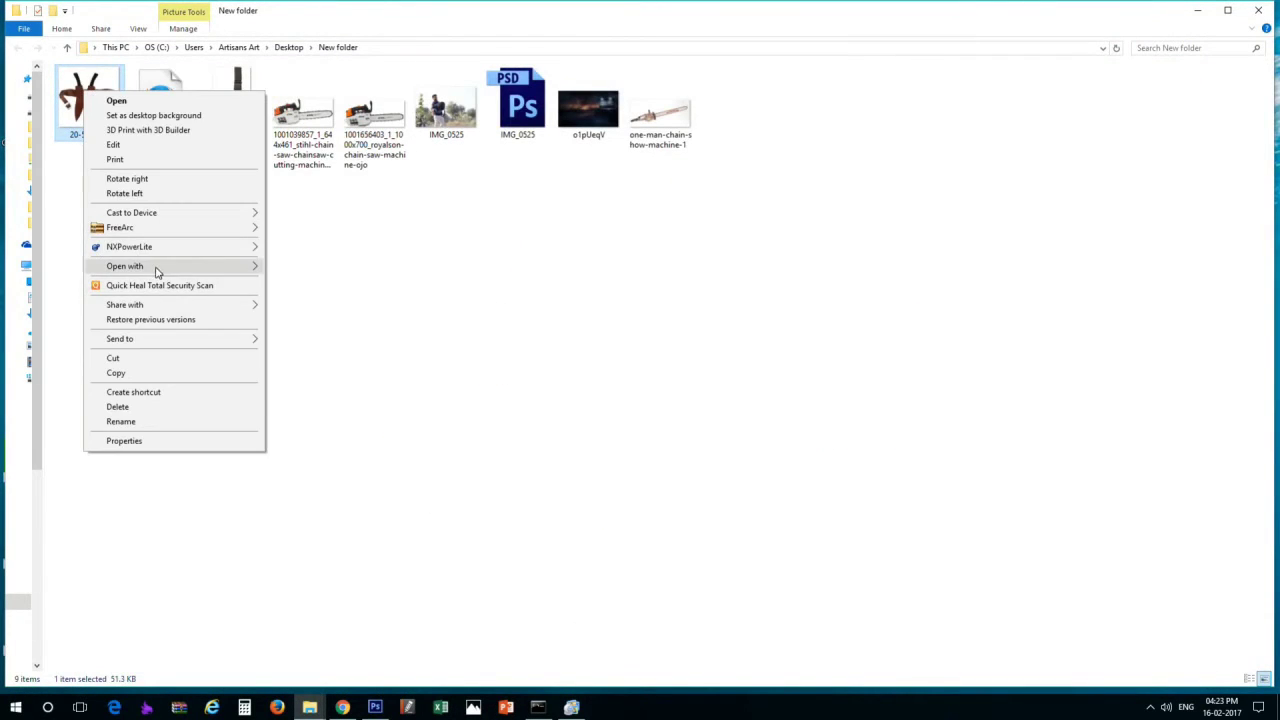
{"action": "left_click", "coordinate": [320, 290]}
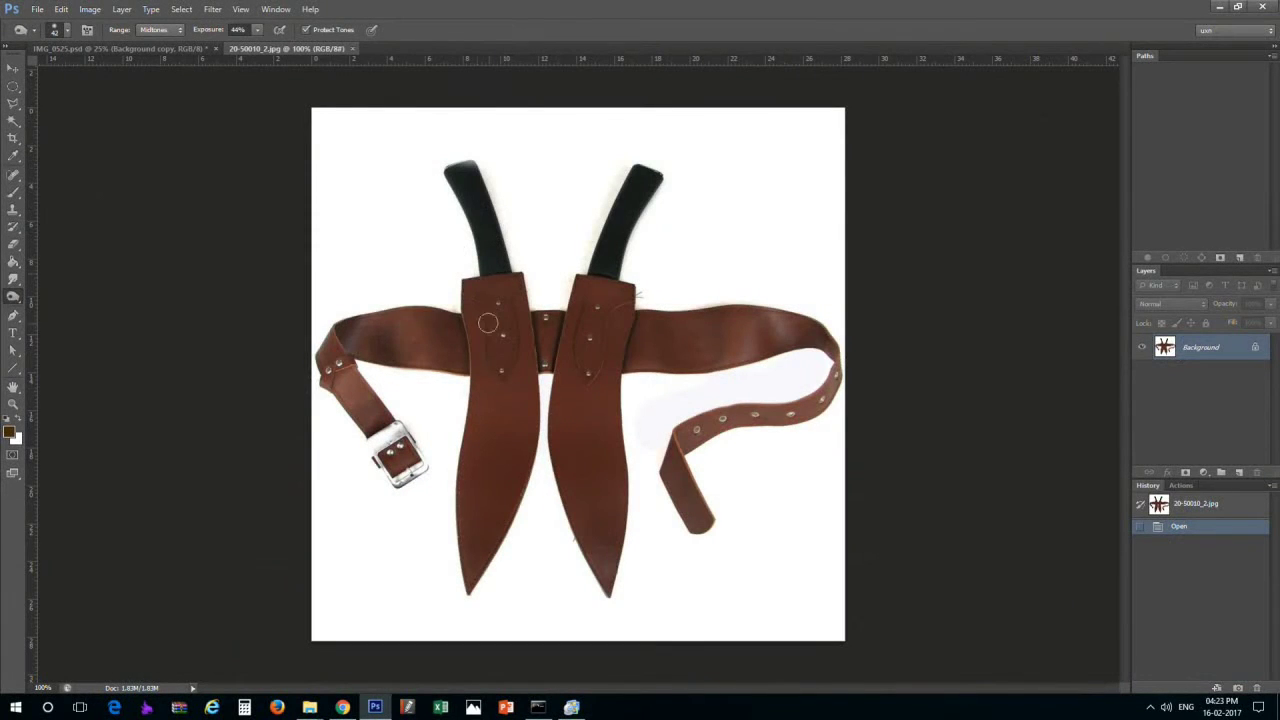
Fill the belt photo white everywhere except one knife sheath
{"action": "key", "text": "m"}
{"action": "left_click_drag", "start_coordinate": [571, 100], "coordinate": [729, 528]}
{"action": "key", "text": "ctrl+z"}
{"action": "right_click", "coordinate": [13, 86]}
{"action": "left_click", "coordinate": [80, 83]}
{"action": "left_click_drag", "start_coordinate": [555, 131], "coordinate": [768, 626]}
{"action": "left_click_drag", "start_coordinate": [731, 280], "coordinate": [850, 512]}
{"action": "left_click_drag", "start_coordinate": [295, 165], "coordinate": [430, 553]}
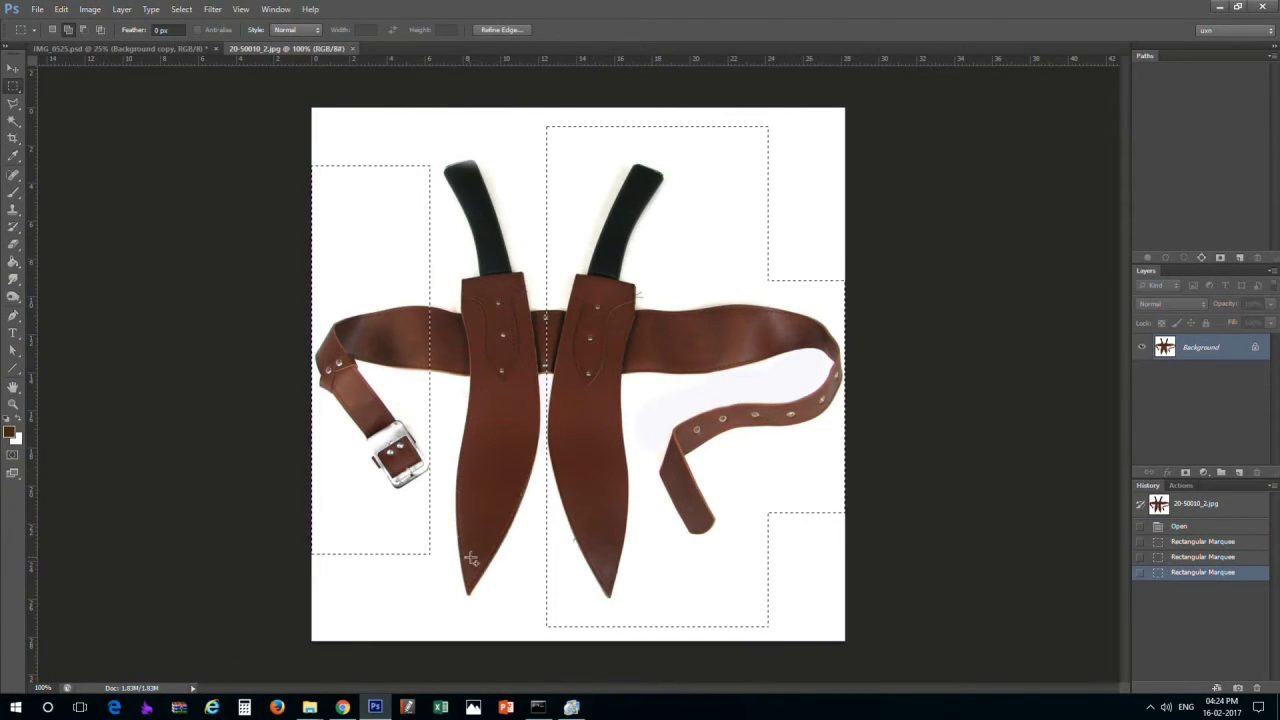
{"action": "key", "text": "shift+BackSpace"}
{"action": "key", "text": "Return"}
{"action": "left_click_drag", "start_coordinate": [565, 548], "coordinate": [576, 600]}
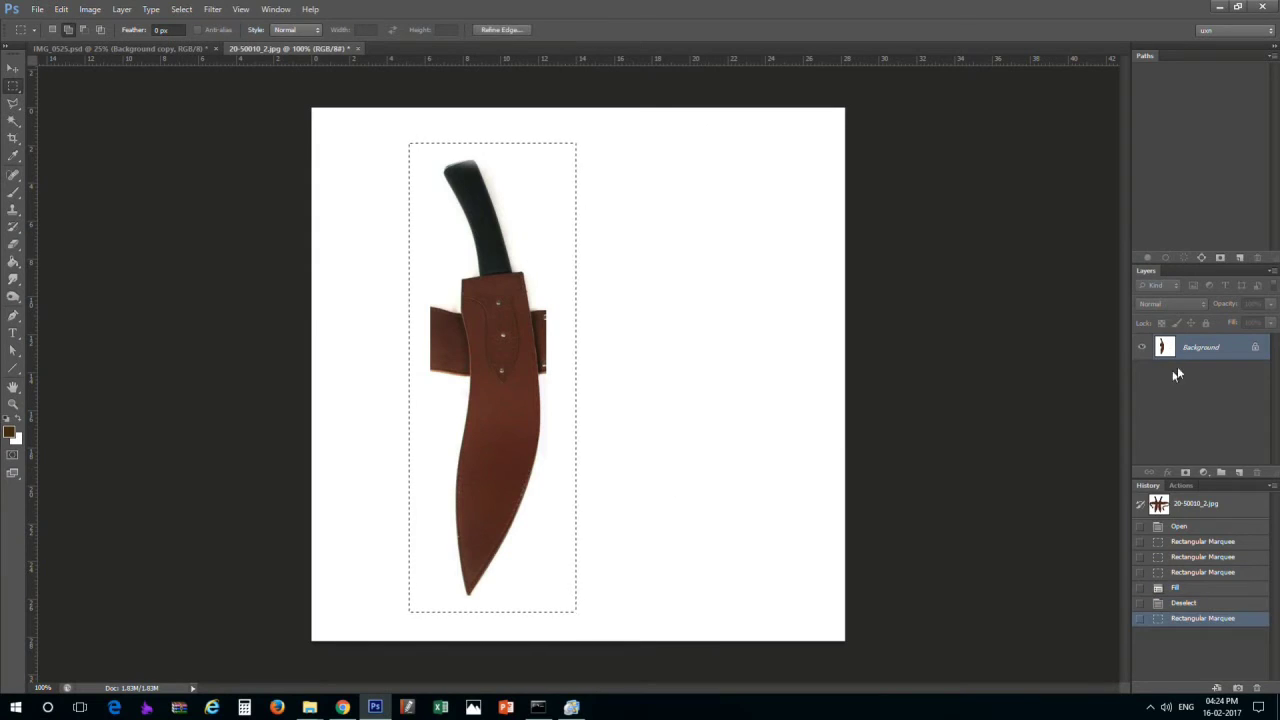
{"action": "key", "text": "ctrl+z"}
Select the white background with Magic Wand and invert to isolate the knife sheath
{"action": "key", "text": "w"}
{"action": "left_click", "coordinate": [520, 229]}
{"action": "left_click", "coordinate": [457, 311], "text": "shift"}
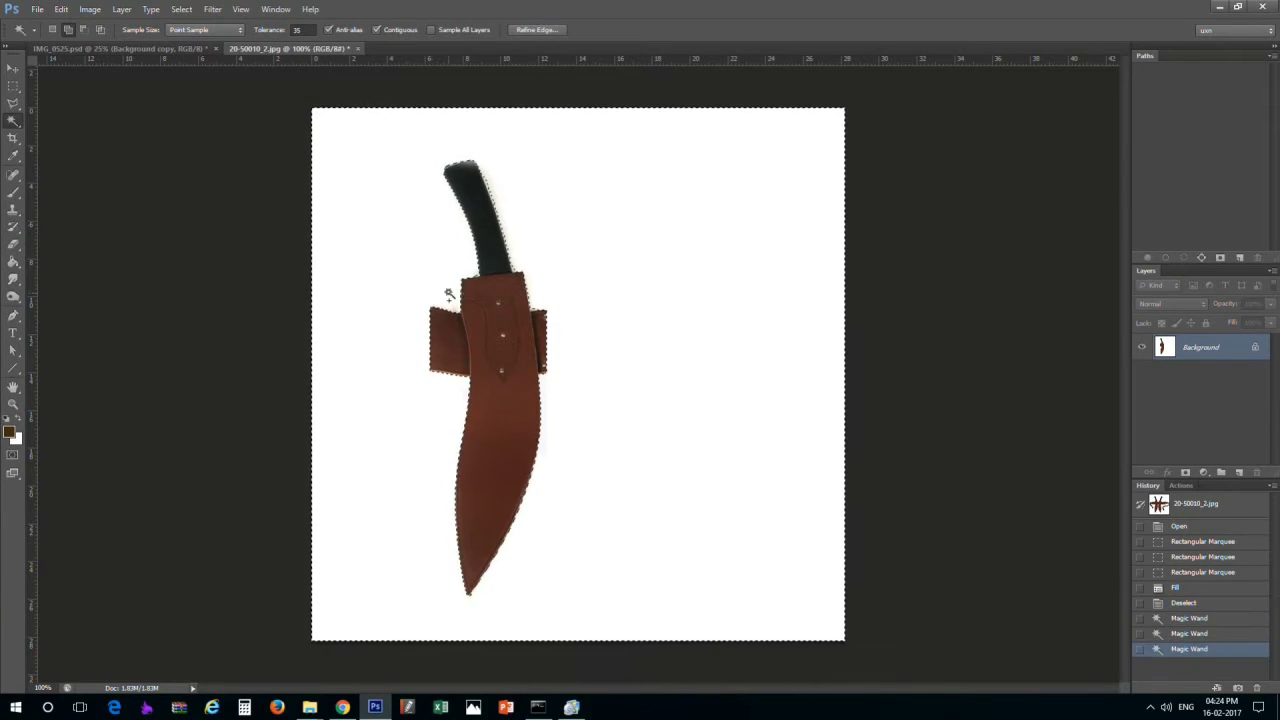
{"action": "left_click", "coordinate": [449, 289], "text": "shift"}
{"action": "left_click", "coordinate": [480, 250], "text": "shift"}
{"action": "left_click", "coordinate": [537, 206], "text": "shift"}
{"action": "left_click", "coordinate": [432, 157], "text": "shift"}
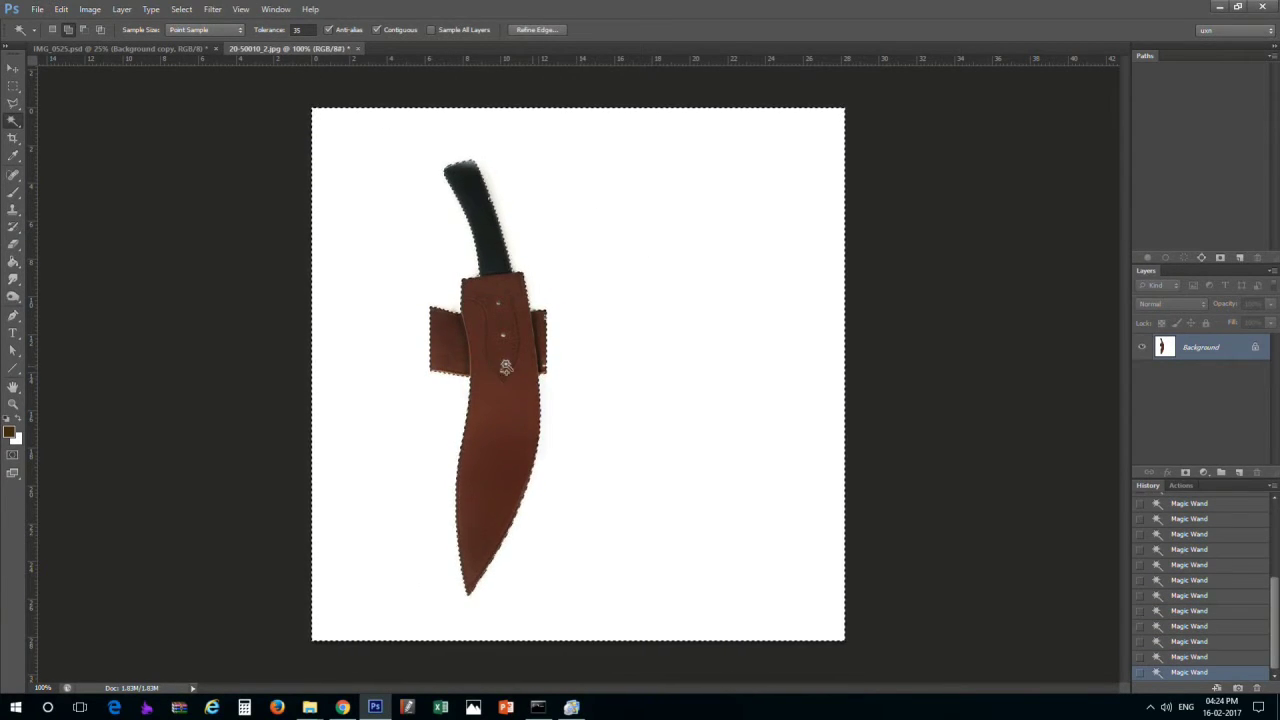
{"action": "left_click", "coordinate": [213, 9]}
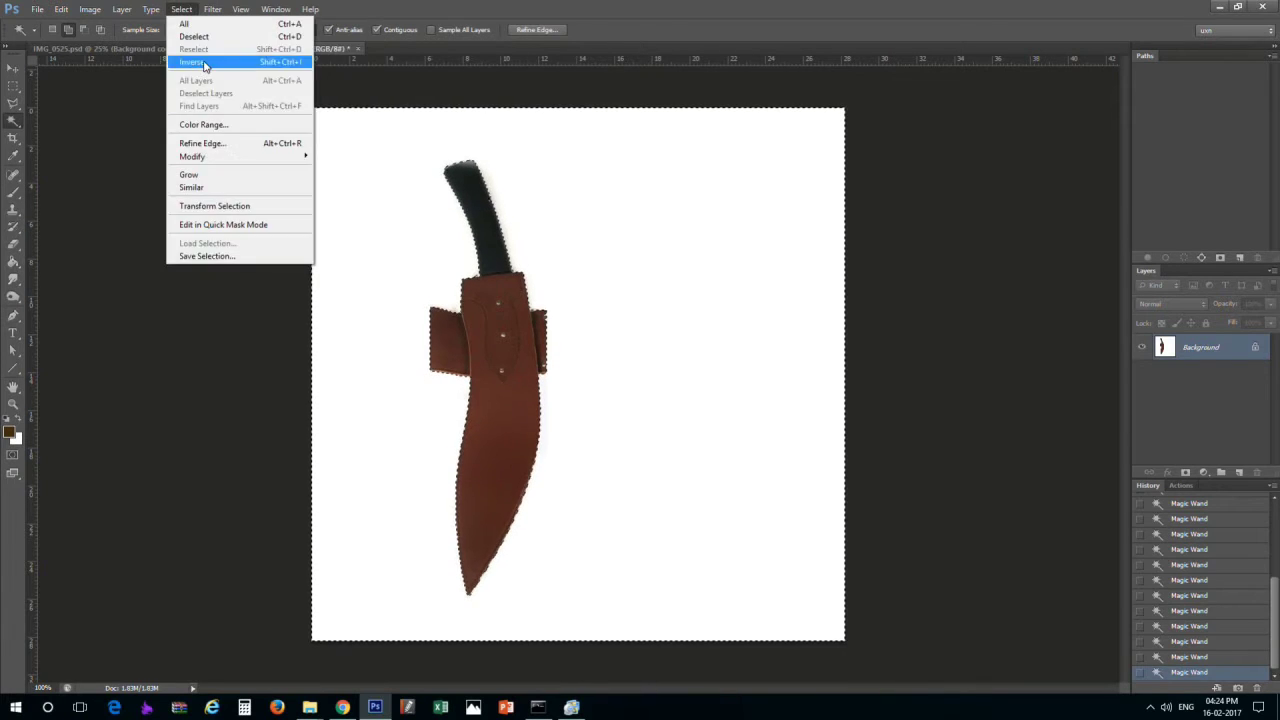
{"action": "left_click", "coordinate": [210, 57]}
Drag the sheath into IMG_0525, scale it down and place it on the shoulder strap
{"action": "key", "text": "v"}
{"action": "mouse_move", "coordinate": [485, 370]}
{"action": "left_mouse_down"}
{"action": "mouse_move", "coordinate": [102, 50]}
{"action": "mouse_move", "coordinate": [390, 345]}
{"action": "mouse_move", "coordinate": [370, 318]}
{"action": "left_mouse_up"}
{"action": "key", "text": "ctrl+t"}
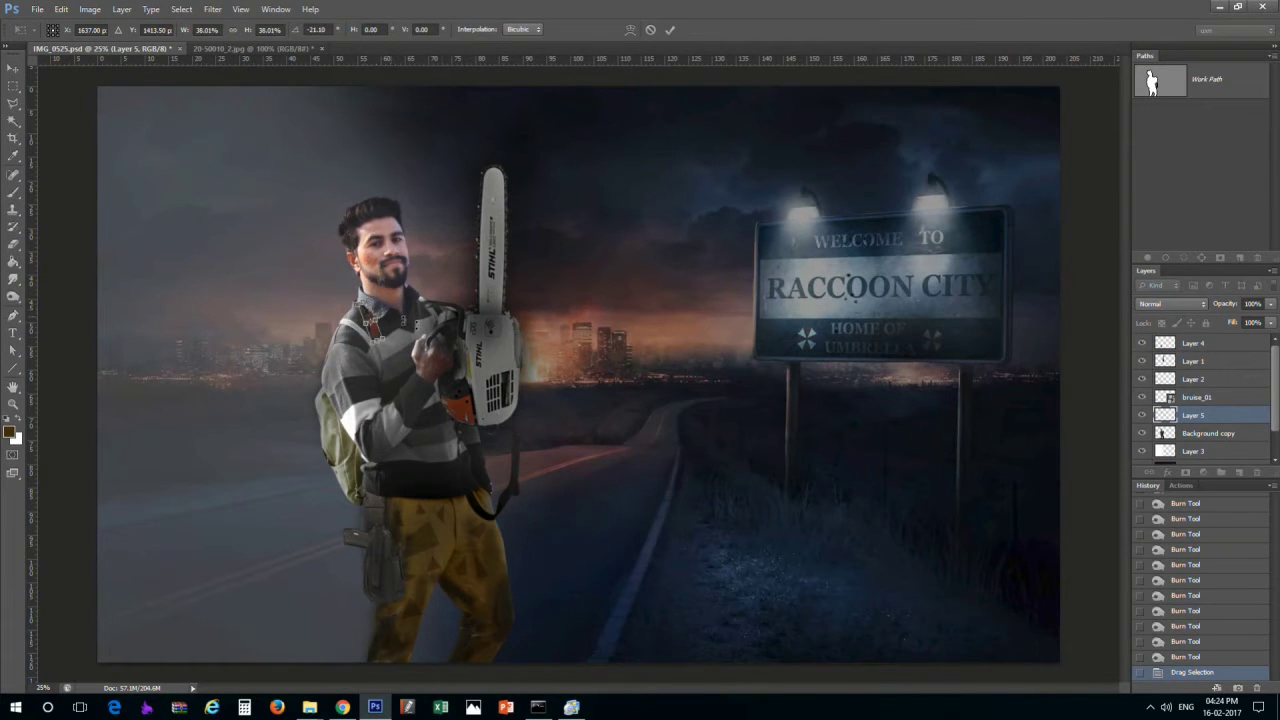
{"action": "key", "text": "Return"}
{"action": "scroll", "coordinate": [470, 347], "scroll_direction": "up", "scroll_amount": 5}
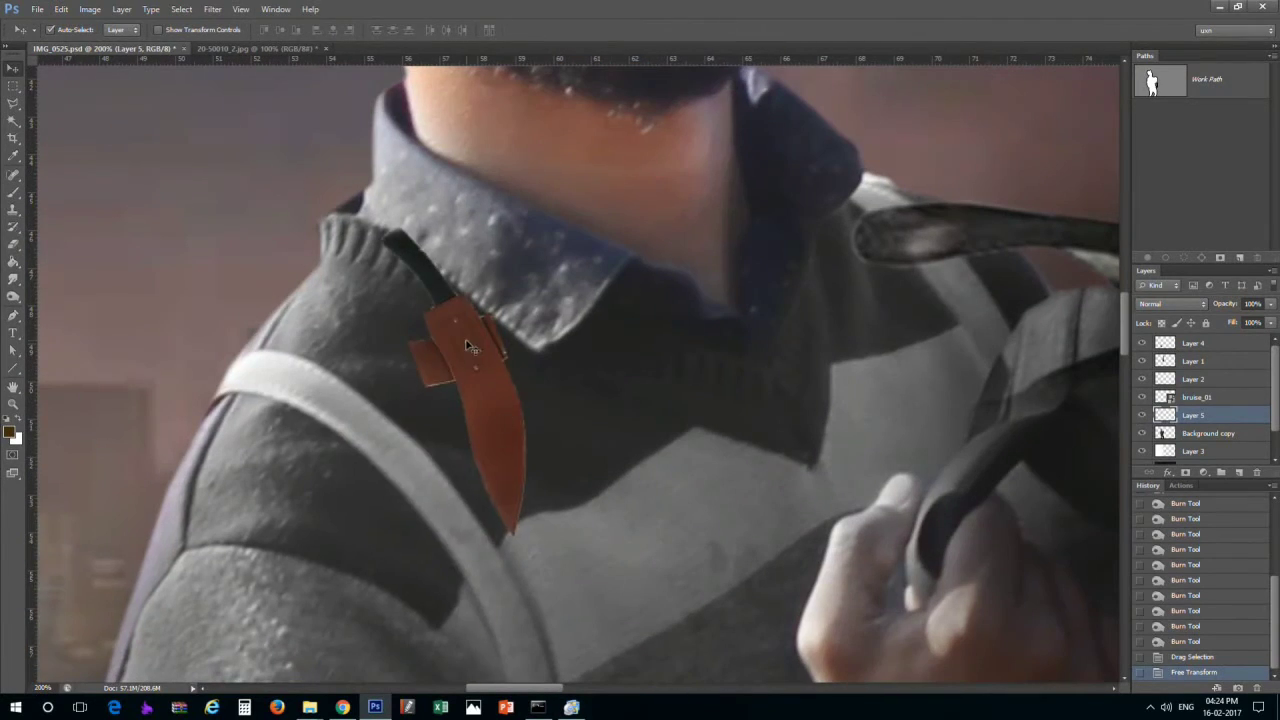
{"action": "left_click_drag", "start_coordinate": [470, 347], "coordinate": [430, 472]}
Rotate the sheath along the strap and enlarge it to fit
{"action": "key", "text": "ctrl+t"}
{"action": "left_click_drag", "start_coordinate": [662, 568], "coordinate": [720, 415]}
{"action": "key", "text": "ctrl+minus"}
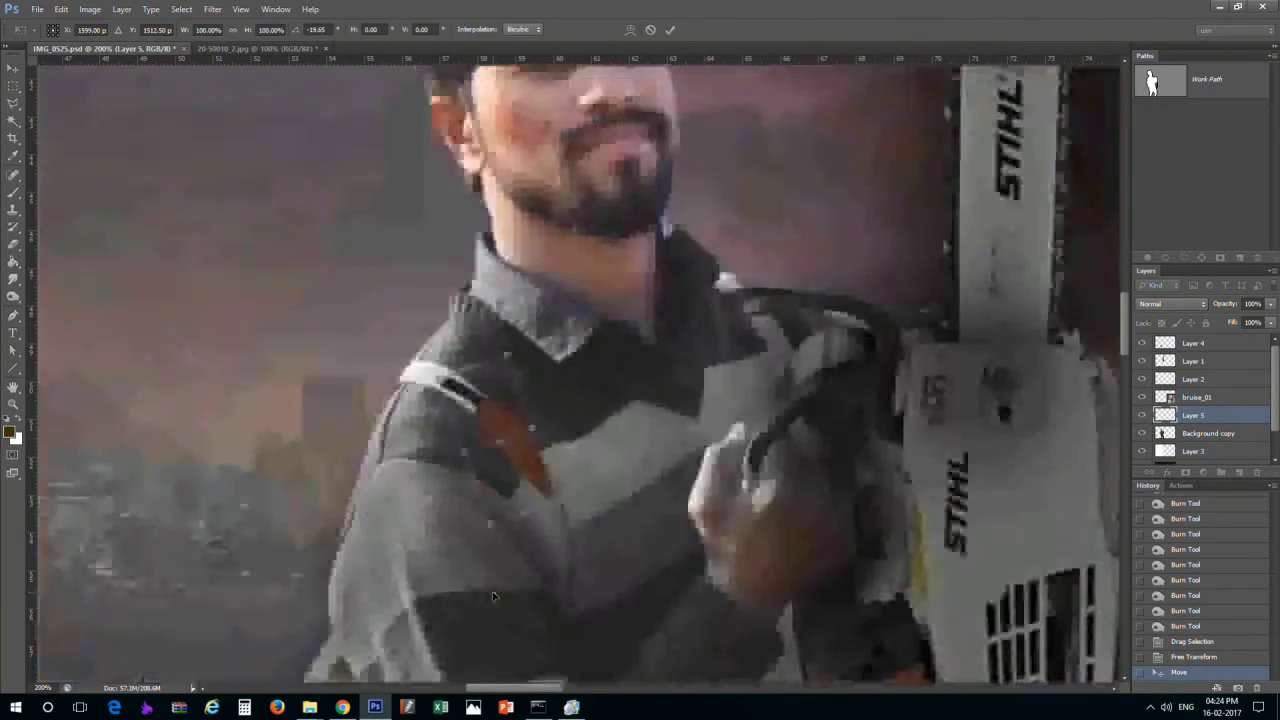
{"action": "key", "text": "Return"}
{"action": "key", "text": "ctrl+t"}
{"action": "left_click_drag", "start_coordinate": [545, 494], "coordinate": [600, 555]}
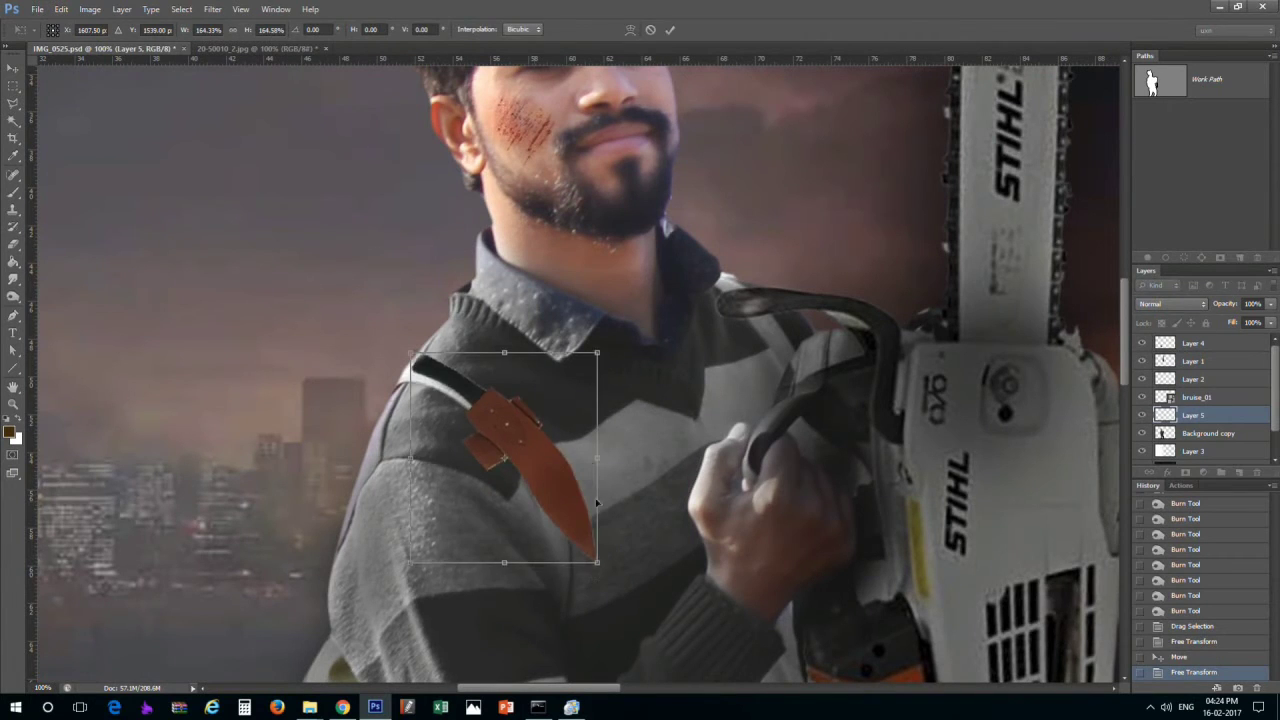
{"action": "key", "text": "Return"}
{"action": "key", "text": "ctrl+plus"}
{"action": "key", "text": "ctrl+plus"}
{"action": "scroll", "coordinate": [620, 519], "scroll_direction": "down", "scroll_amount": 3}
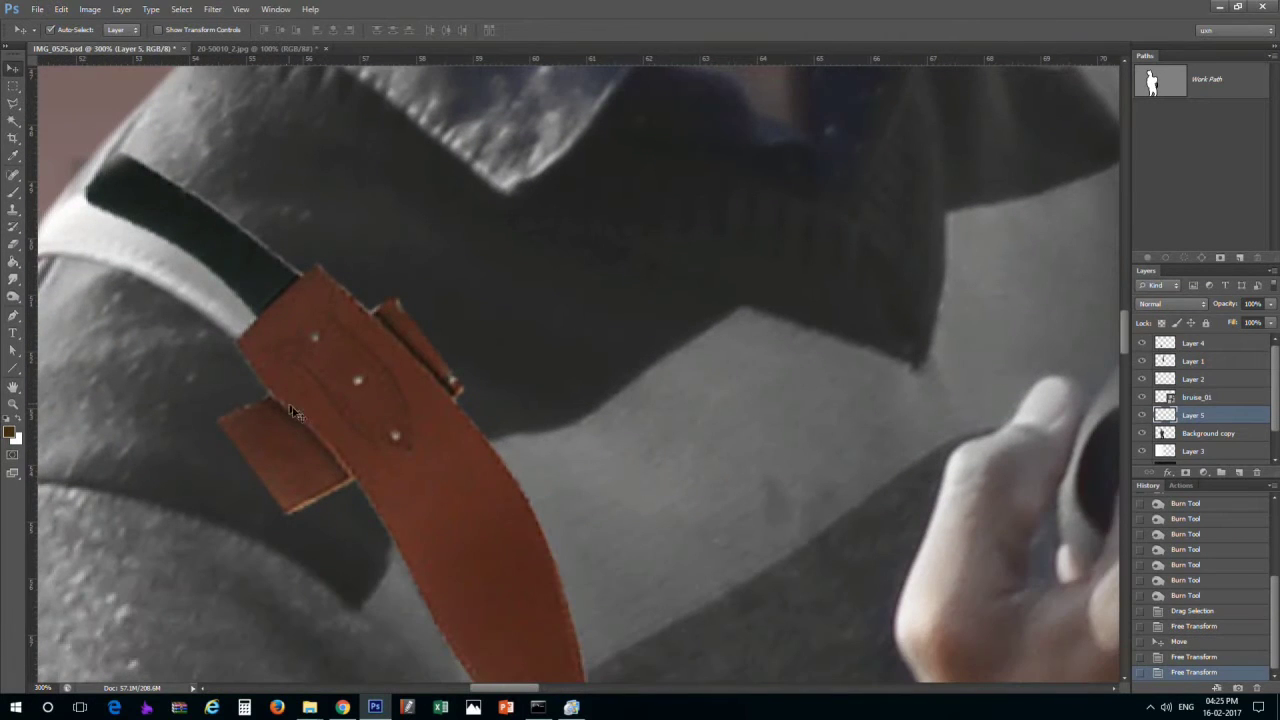
Erase the part of the sheath hanging off the strap
{"action": "key", "text": "e"}
{"action": "left_click_drag", "start_coordinate": [240, 425], "coordinate": [283, 481]}
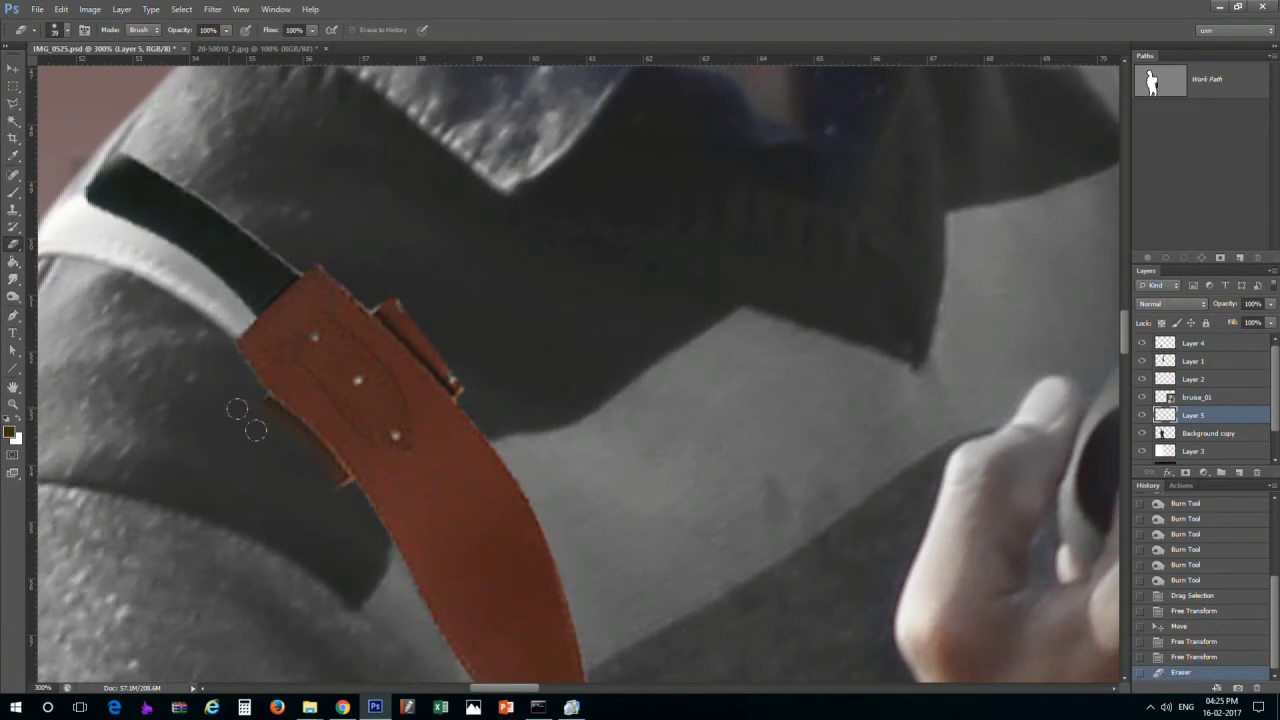
{"action": "left_click", "coordinate": [237, 410]}
{"action": "key", "text": "ctrl+minus"}
{"action": "key", "text": "ctrl+minus"}
{"action": "key", "text": "ctrl+minus"}
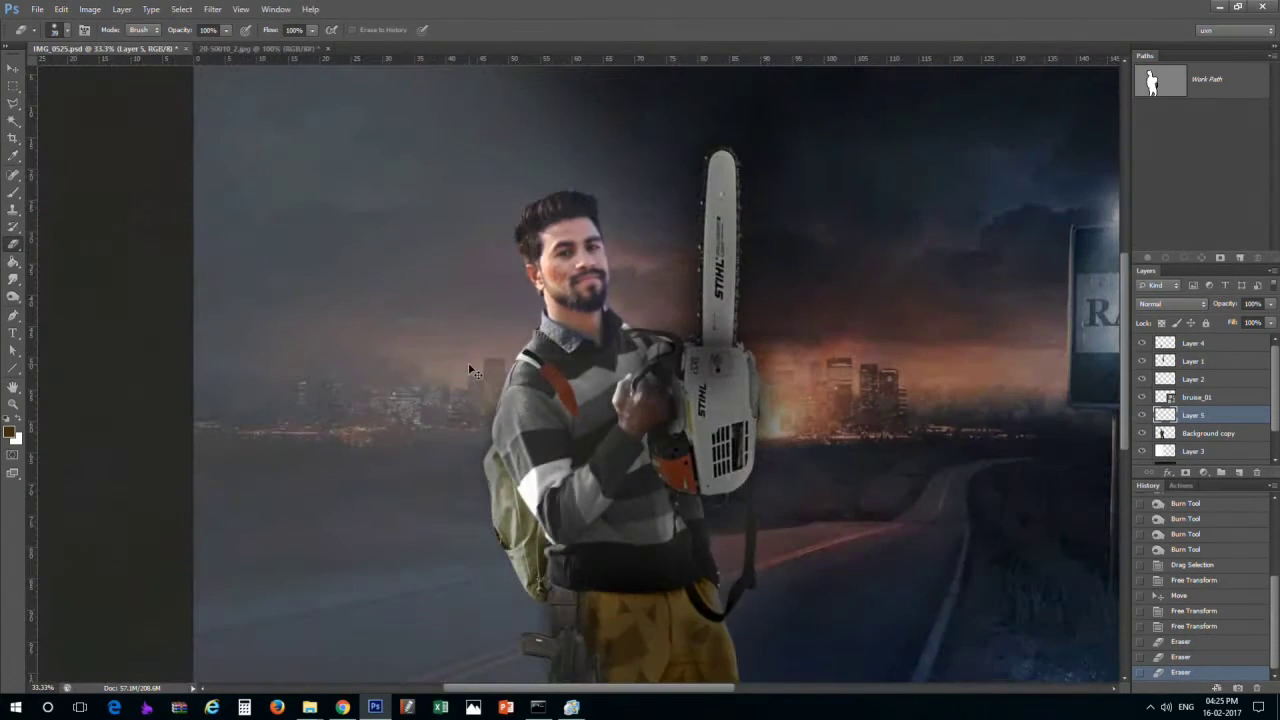
{"action": "key", "text": "ctrl+minus"}
{"action": "key", "text": "ctrl+minus"}
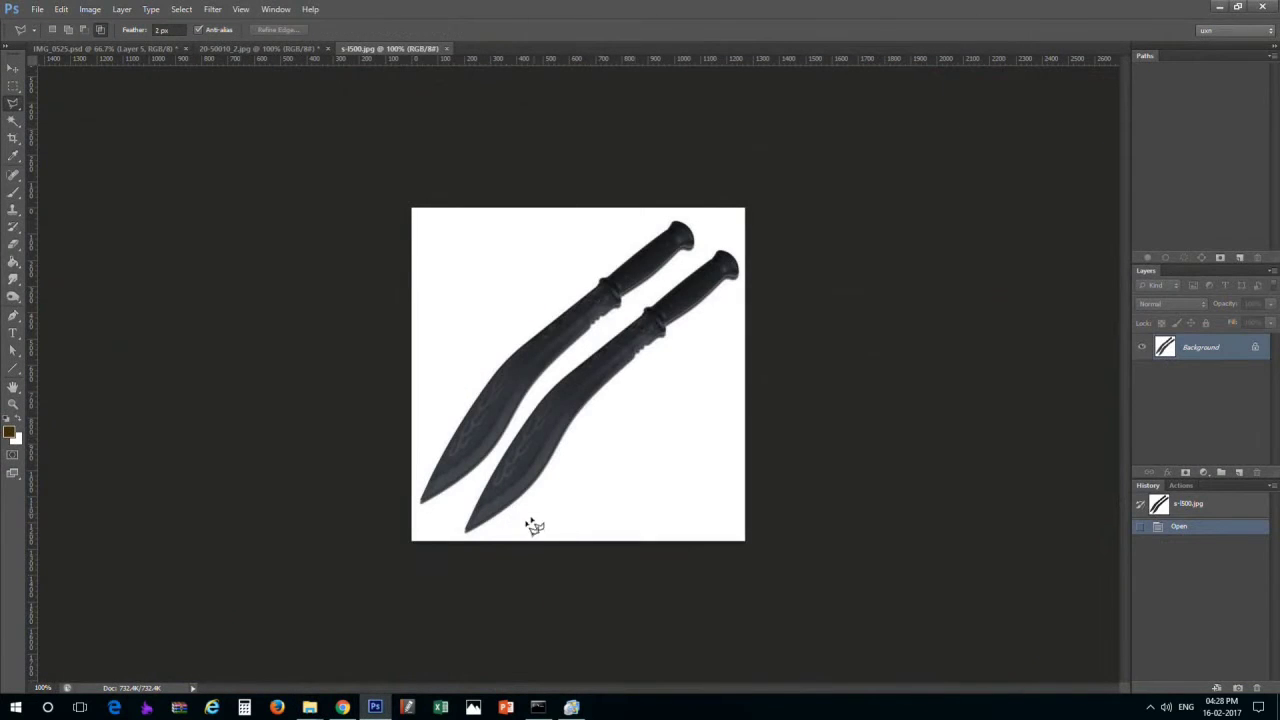
Bring the black kukri into the composite and delete its feathered white fringe
{"action": "double_click", "coordinate": [458, 575]}
{"action": "key", "text": "v"}
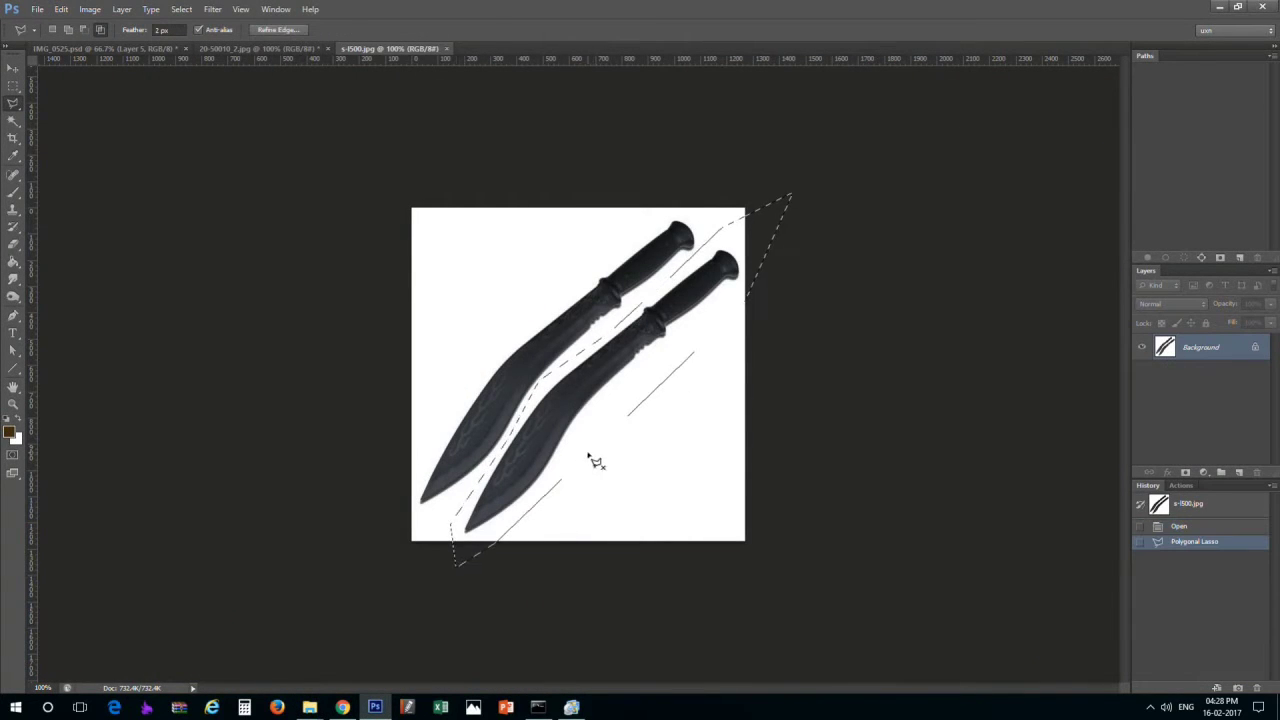
{"action": "left_click_drag", "start_coordinate": [594, 457], "coordinate": [843, 415]}
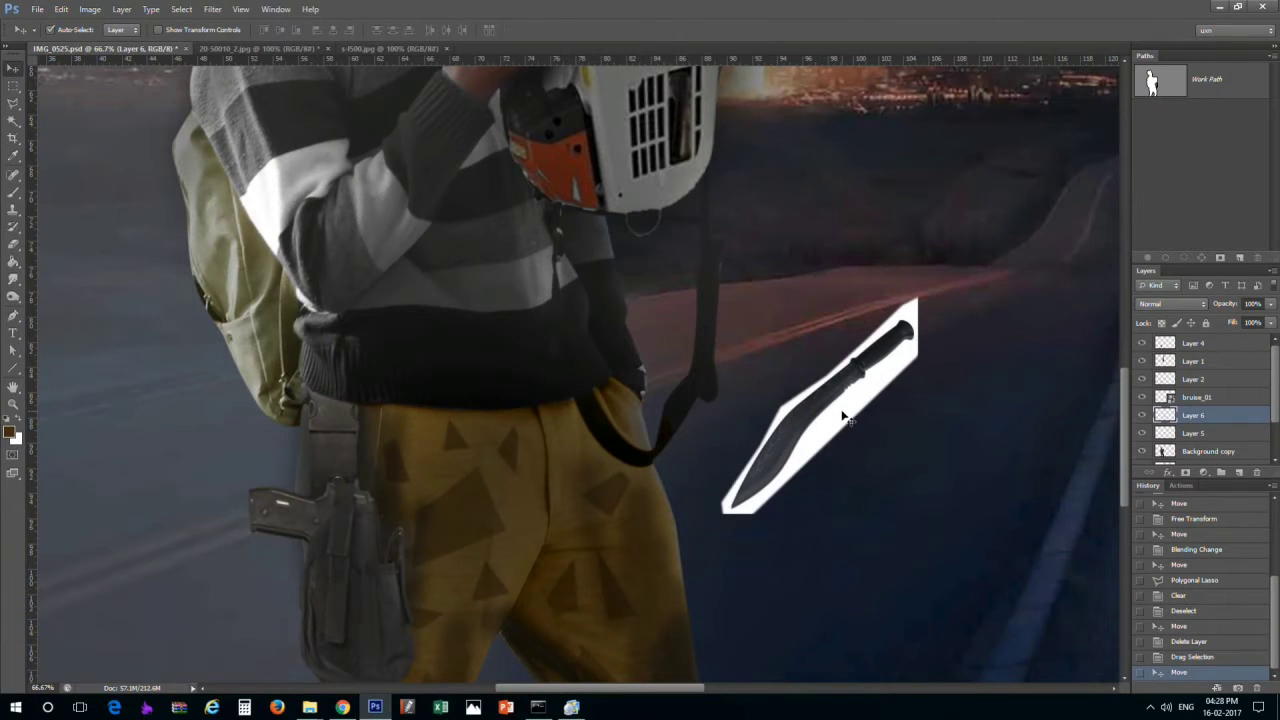
{"action": "key", "text": "w"}
{"action": "left_click", "coordinate": [829, 414]}
{"action": "right_click", "coordinate": [837, 414]}
{"action": "left_click", "coordinate": [886, 285]}
{"action": "key", "text": "Return"}
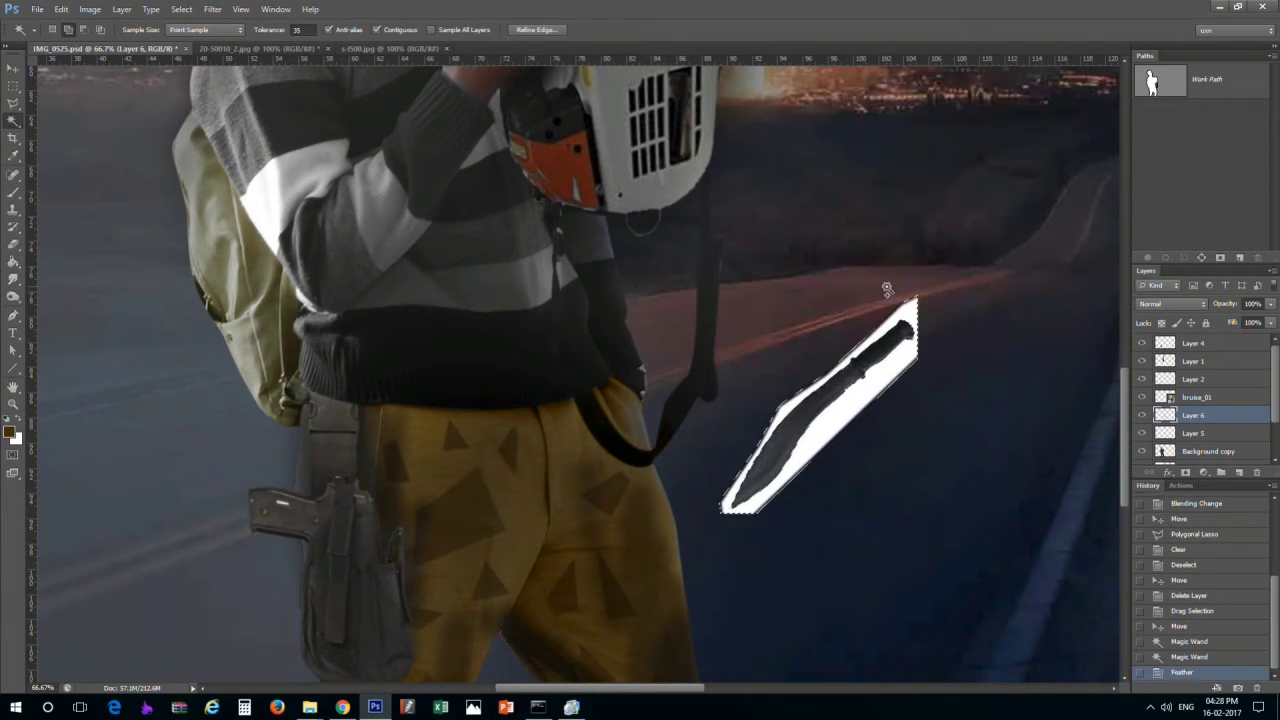
{"action": "key", "text": "Delete"}
{"action": "key", "text": "Delete"}
{"action": "key", "text": "Delete"}
{"action": "key", "text": "ctrl+d"}
Rotate, enlarge and position the kukri beside the backpack
{"action": "key", "text": "ctrl+t"}
{"action": "left_click_drag", "start_coordinate": [905, 300], "coordinate": [934, 229]}
{"action": "left_click_drag", "start_coordinate": [842, 346], "coordinate": [207, 241]}
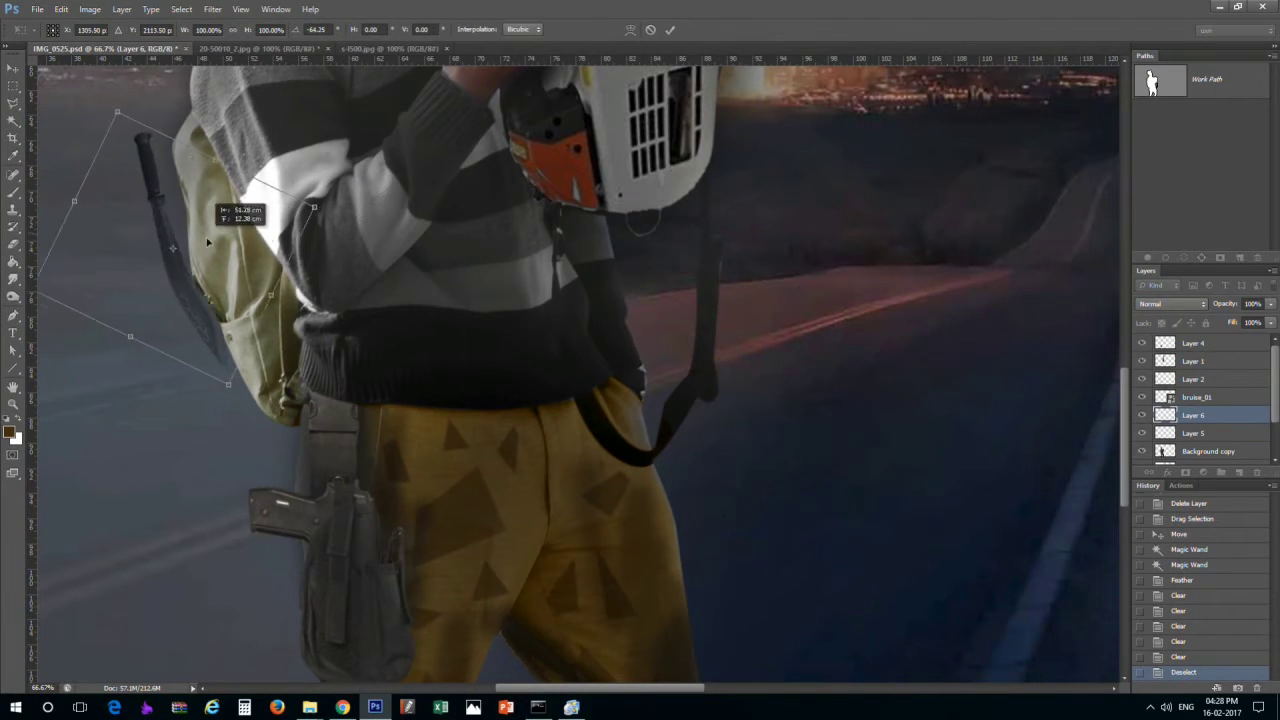
{"action": "left_click_drag", "start_coordinate": [313, 207], "coordinate": [405, 150]}
{"action": "left_click_drag", "start_coordinate": [279, 235], "coordinate": [288, 254]}
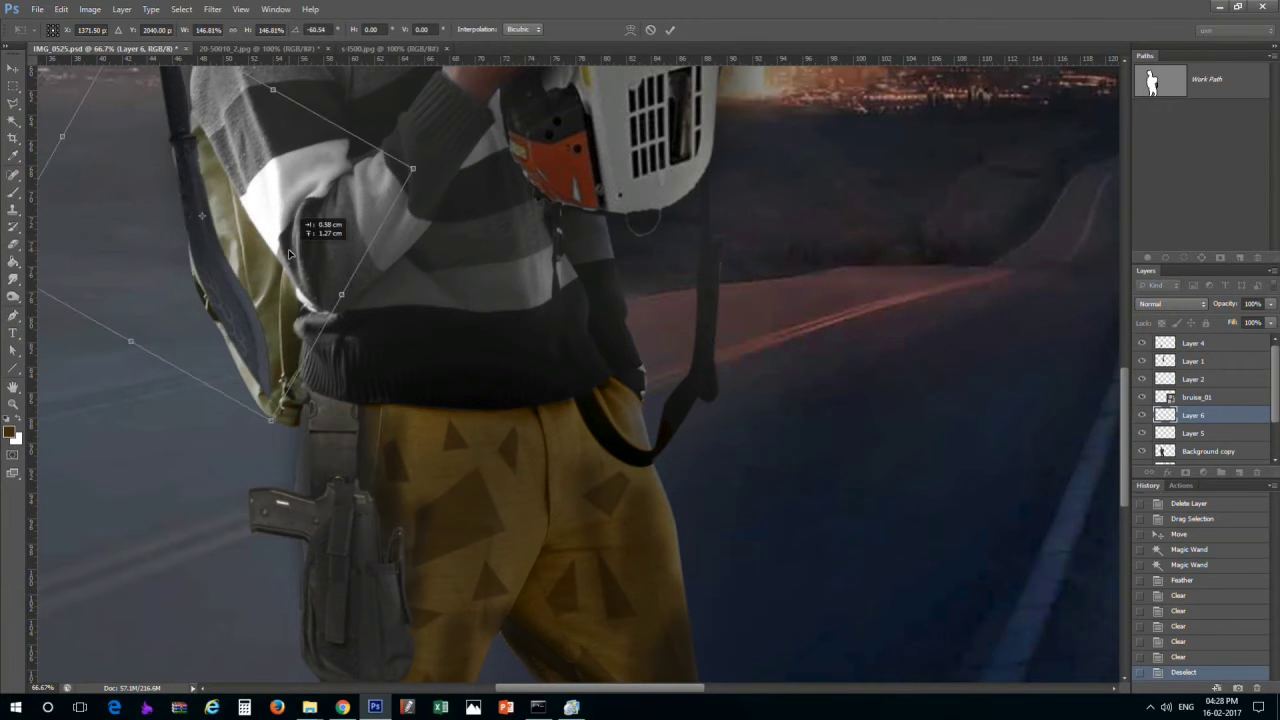
{"action": "key", "text": "Return"}
{"action": "scroll", "coordinate": [277, 323], "scroll_direction": "up", "scroll_amount": 2}
{"action": "scroll", "coordinate": [457, 471], "scroll_direction": "up", "scroll_amount": 1}
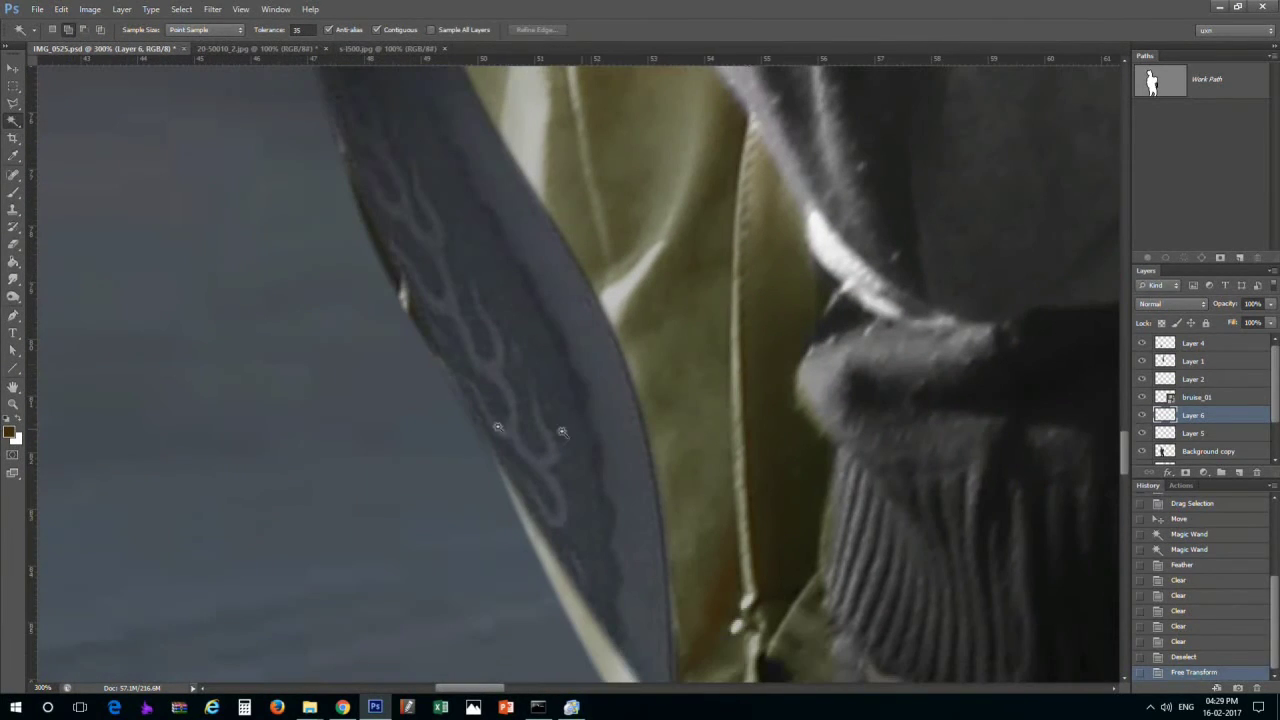
Nudge the kukri up on the backpack and set Layer 6 to Multiply
{"action": "key", "text": "v"}
{"action": "left_click_drag", "start_coordinate": [514, 400], "coordinate": [557, 337]}
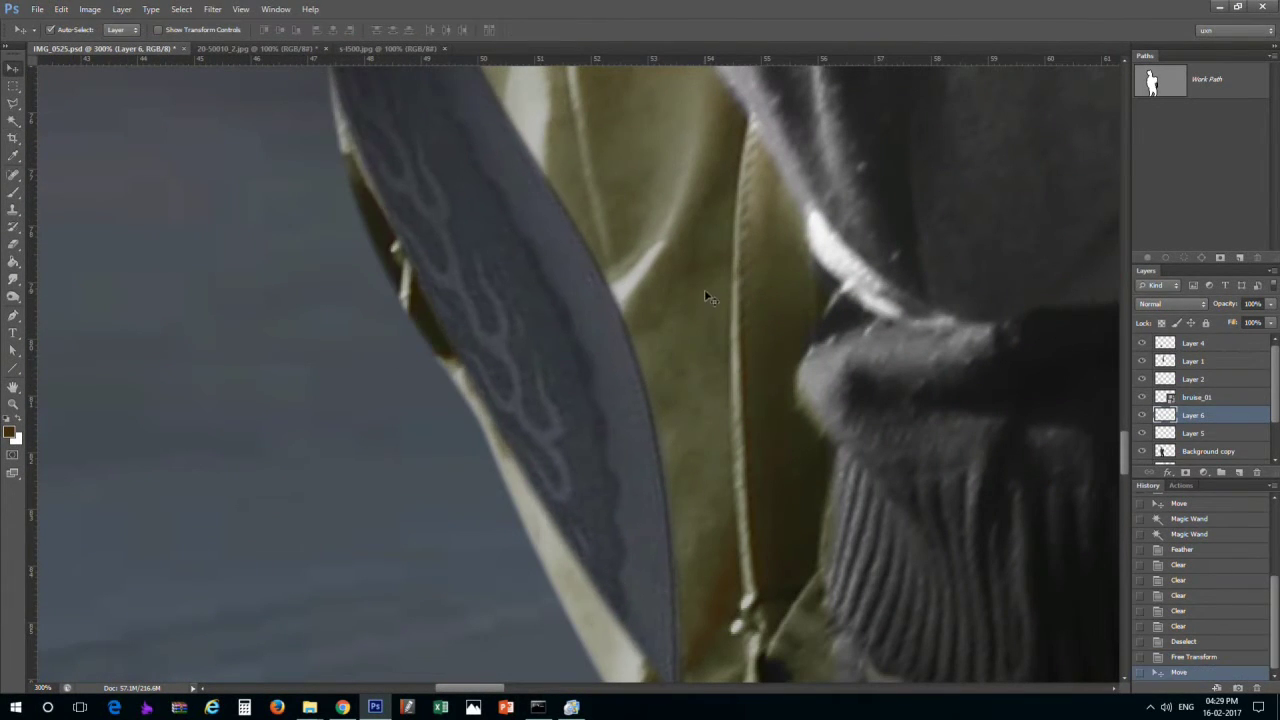
{"action": "left_click", "coordinate": [1160, 304]}
{"action": "left_click", "coordinate": [1165, 338]}
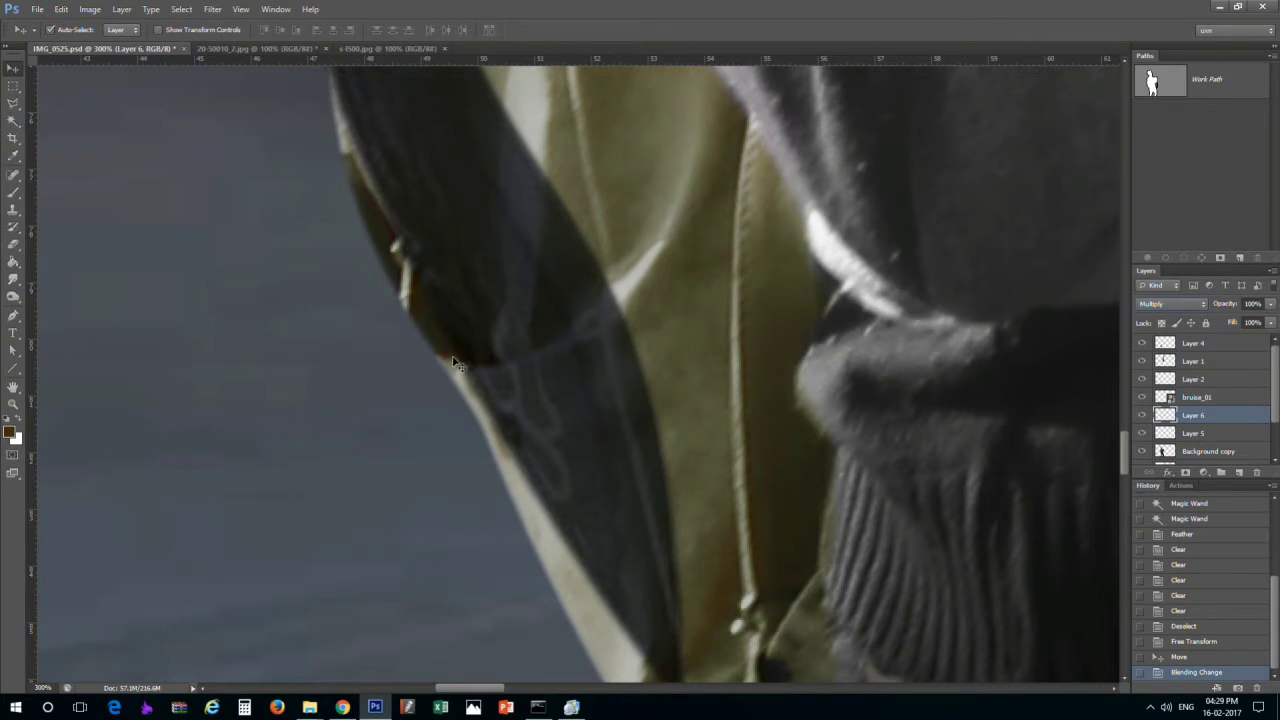
Lasso and delete the kukri's overhang past the bag edge, then make Layer 5 active
{"action": "key", "text": "l"}
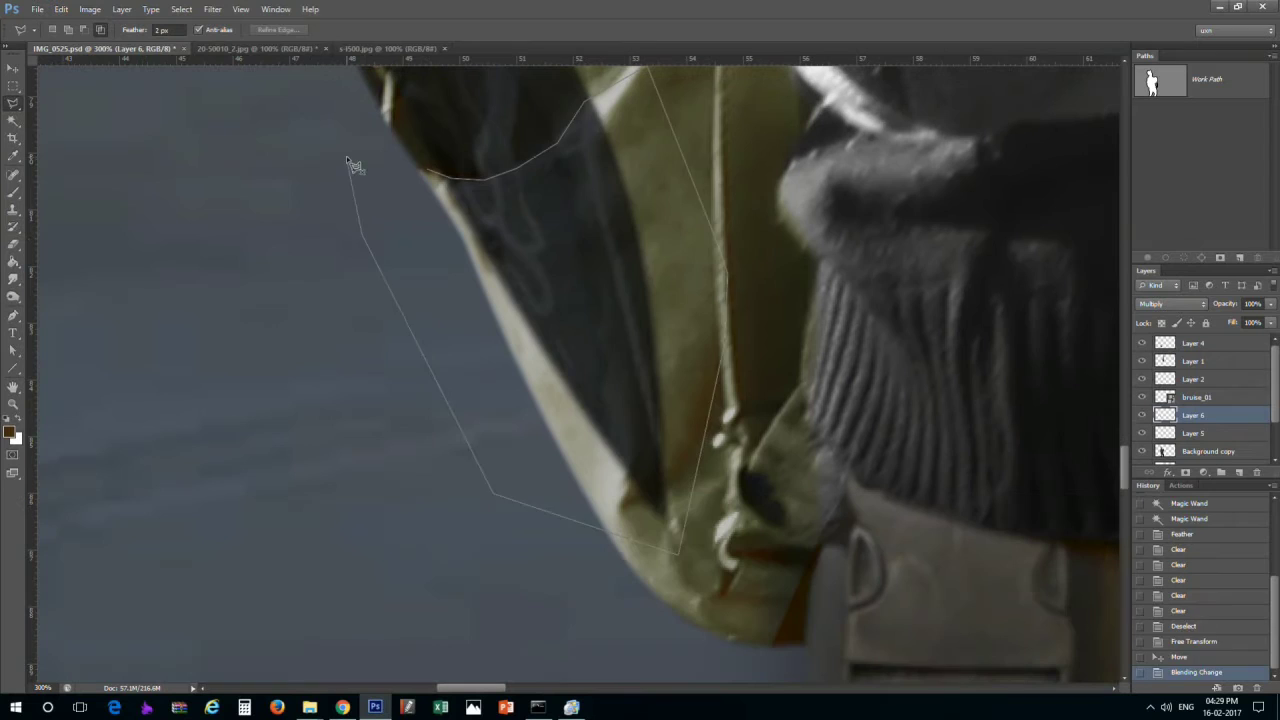
{"action": "left_click", "coordinate": [346, 155]}
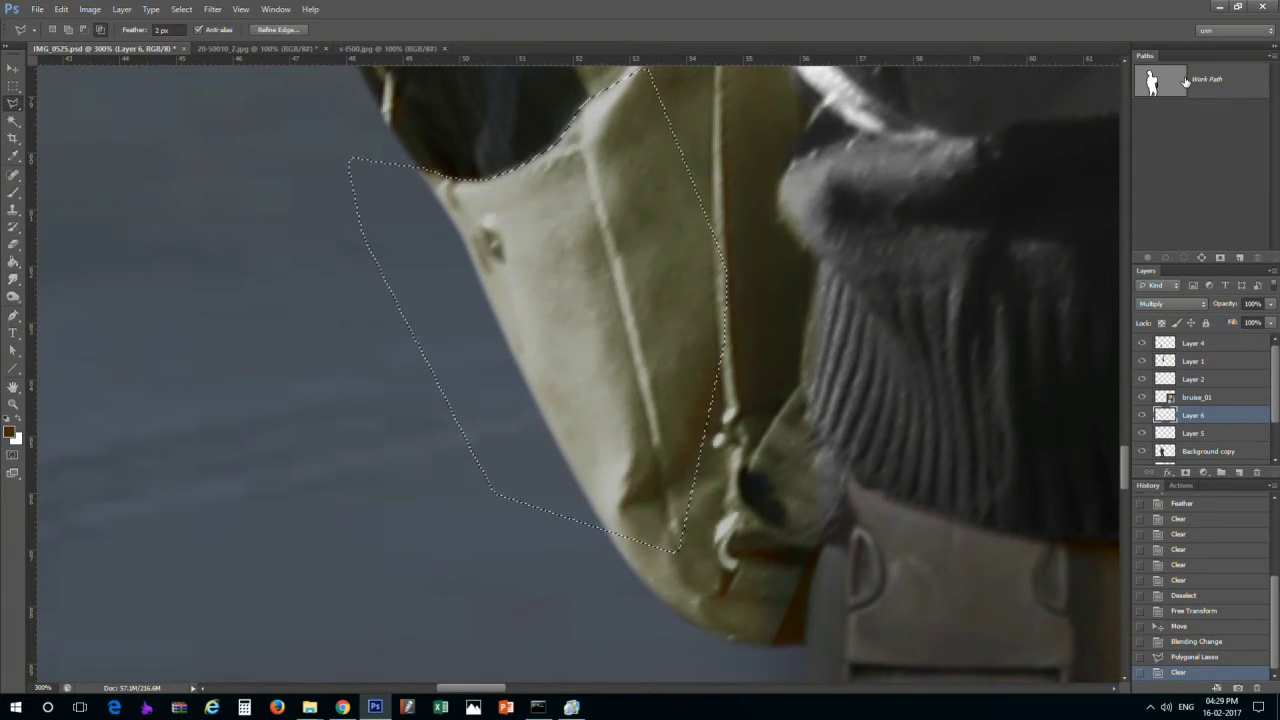
{"action": "key", "text": "Delete"}
{"action": "key", "text": "ctrl+d"}
{"action": "key", "text": "ctrl+minus"}
{"action": "key", "text": "ctrl+minus"}
{"action": "key", "text": "ctrl+minus"}
{"action": "left_click_drag", "start_coordinate": [694, 198], "coordinate": [685, 308]}
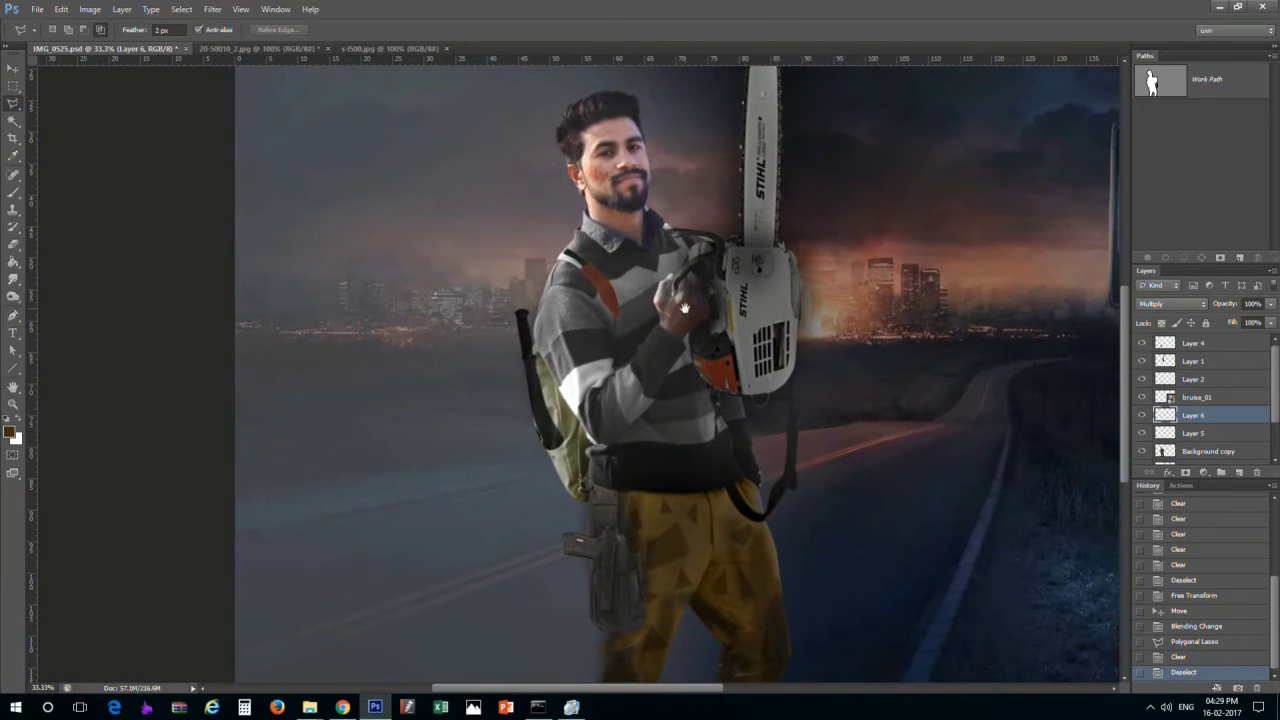
{"action": "key", "text": "v"}
{"action": "left_click", "coordinate": [604, 287]}
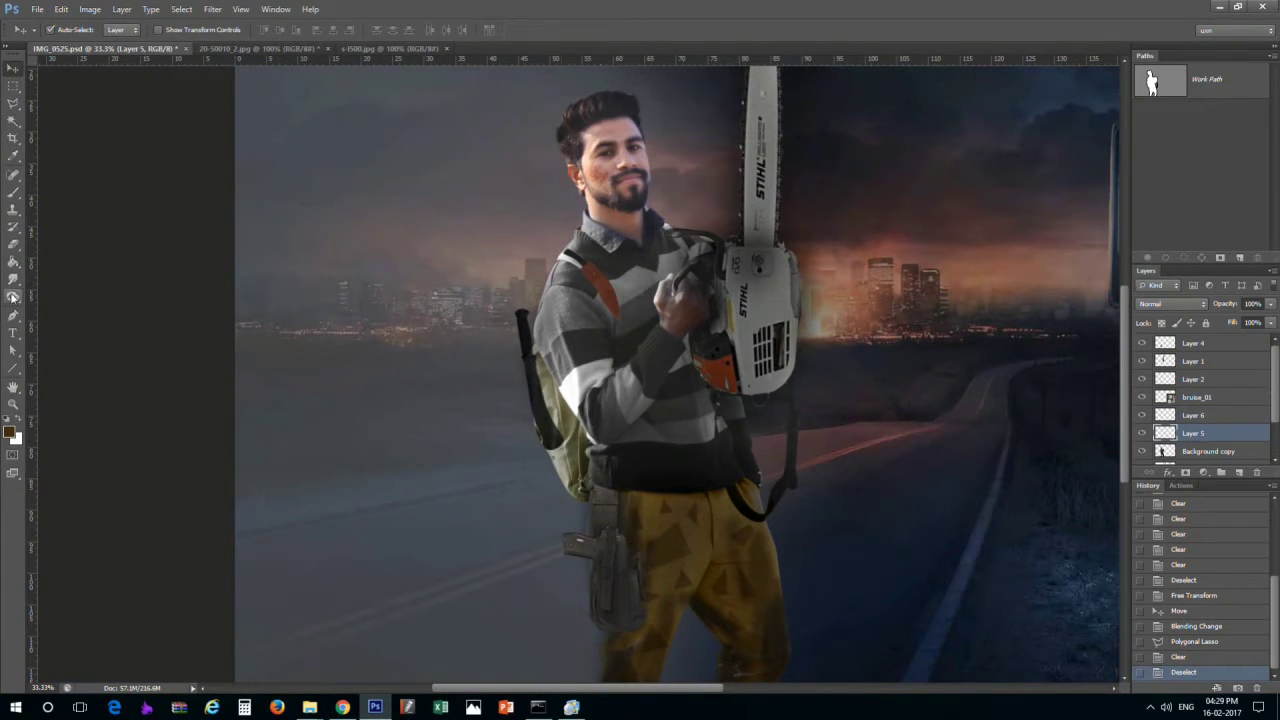
Burn the orange shoulder strap on Layer 5 to darken it
{"action": "left_click", "coordinate": [13, 296]}
{"action": "right_click", "coordinate": [722, 258]}
{"action": "left_click_drag", "start_coordinate": [588, 268], "coordinate": [606, 296]}
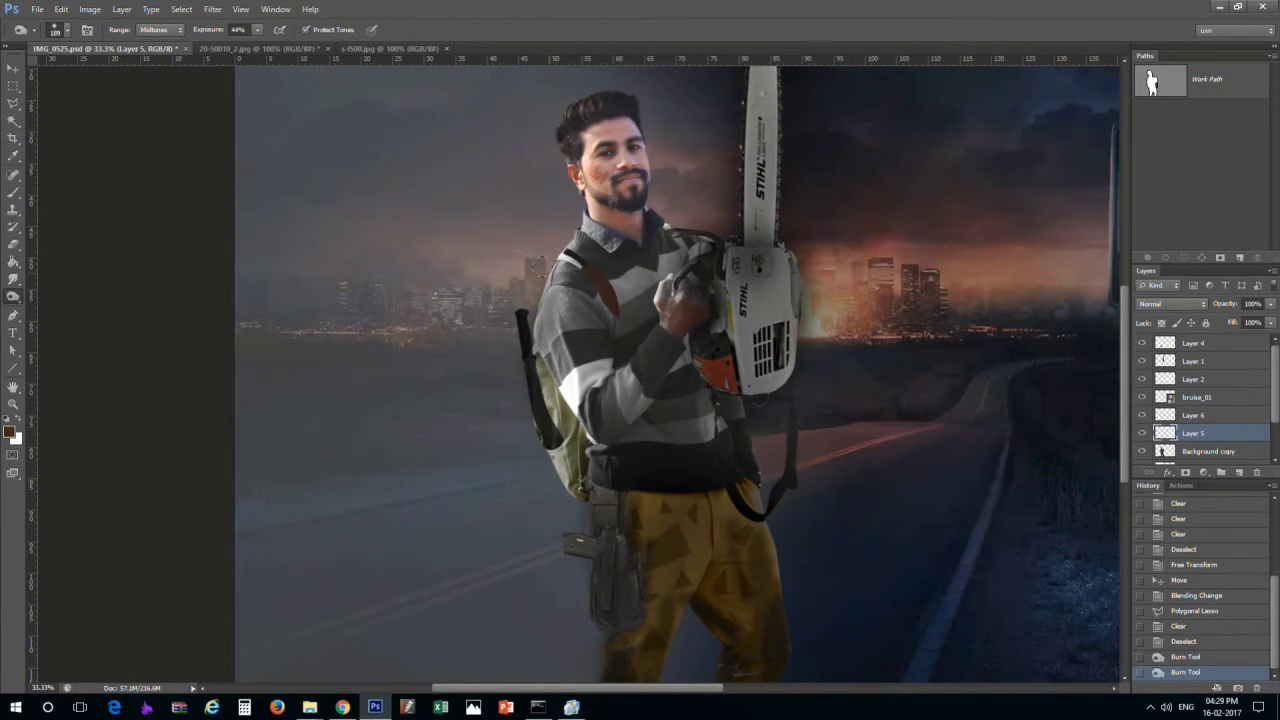
Drag blood_PNG6099 from File Explorer onto the composite canvas
{"action": "key", "text": "ctrl+minus"}
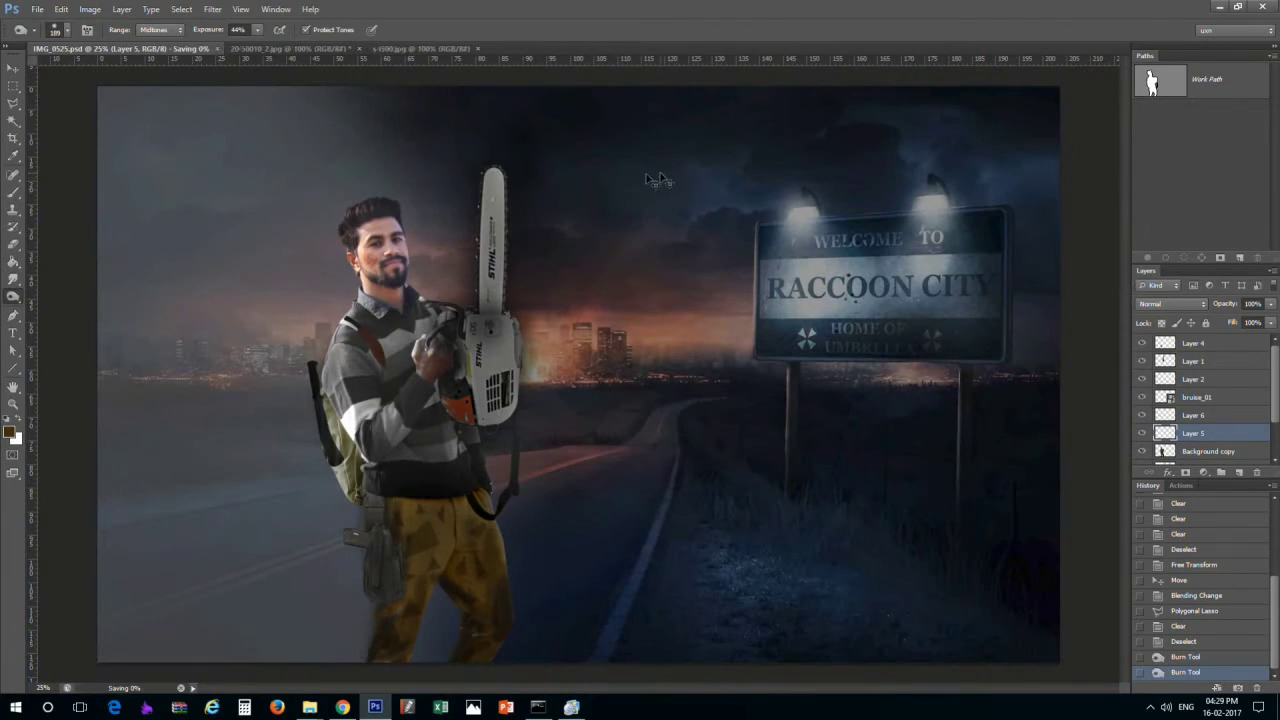
{"action": "left_click", "coordinate": [571, 707]}
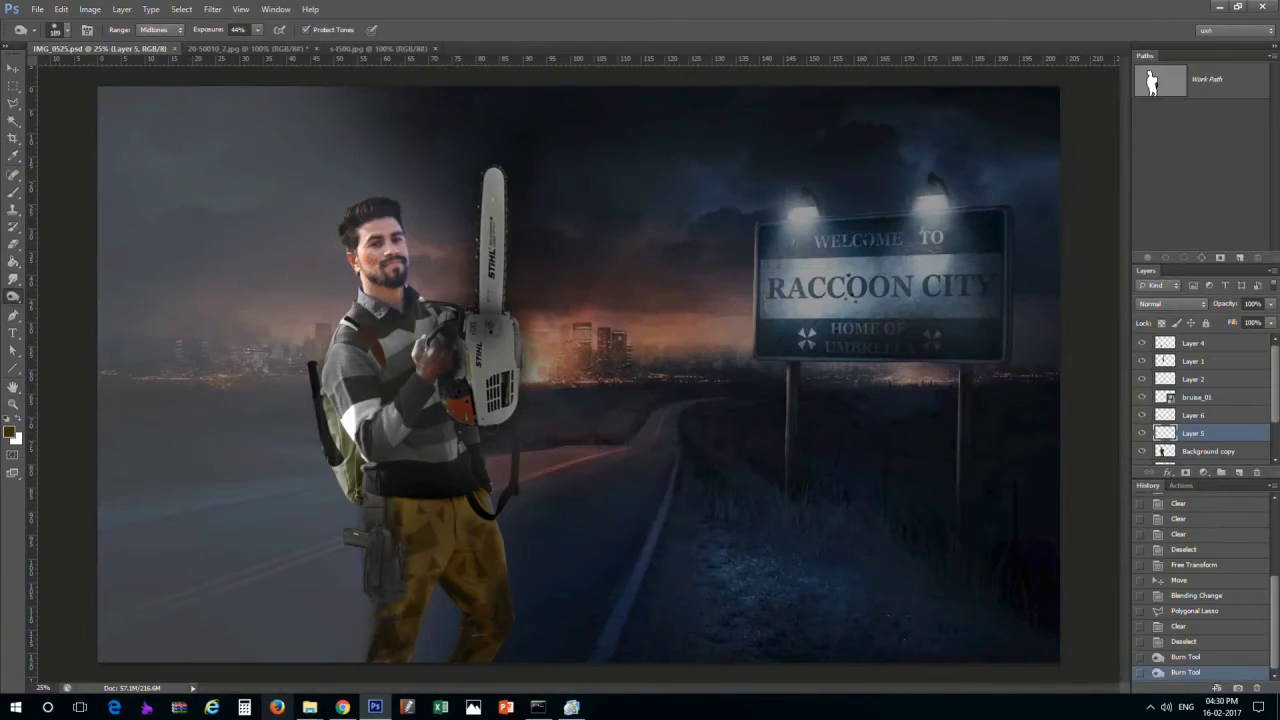
{"action": "left_click", "coordinate": [310, 707]}
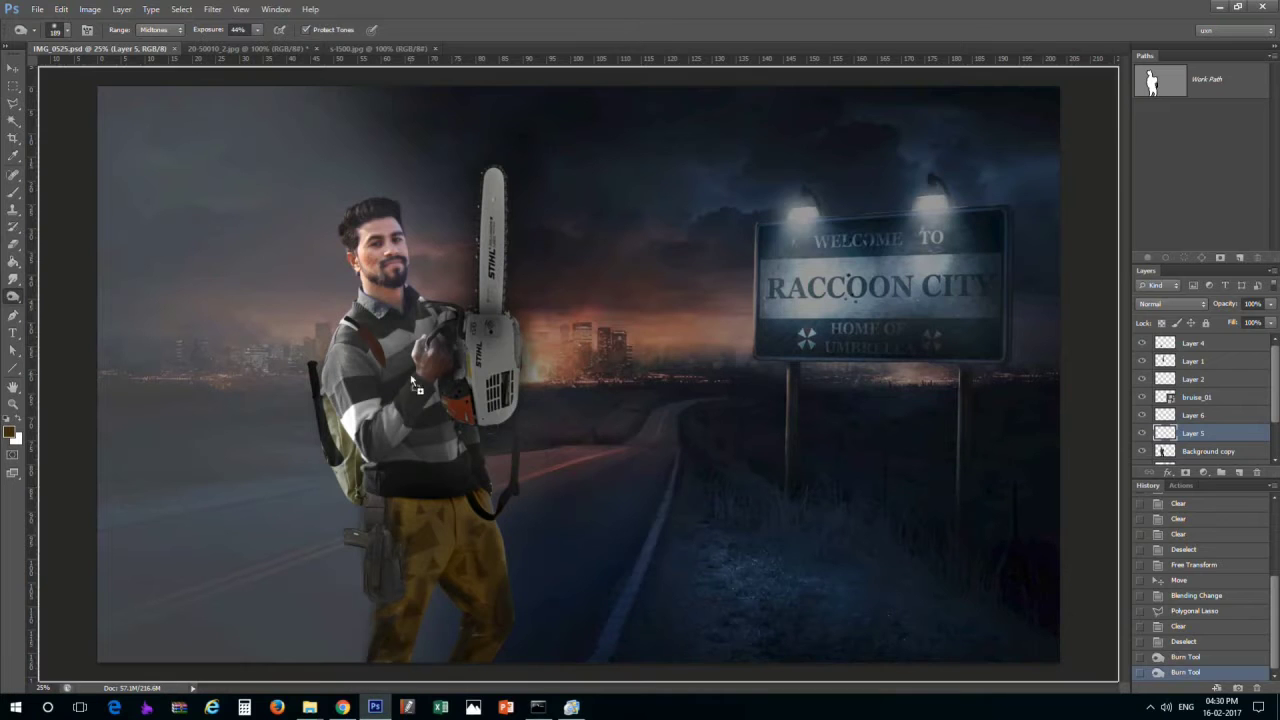
{"action": "left_click_drag", "start_coordinate": [1165, 117], "coordinate": [585, 380]}
{"action": "scroll", "coordinate": [580, 378], "scroll_direction": "up", "scroll_amount": 4}
{"action": "scroll", "coordinate": [1000, 305], "scroll_direction": "left", "scroll_amount": 5}
Move the blood drips onto the man's hand and reshape them to wrap it
{"action": "left_click_drag", "start_coordinate": [1000, 305], "coordinate": [388, 265]}
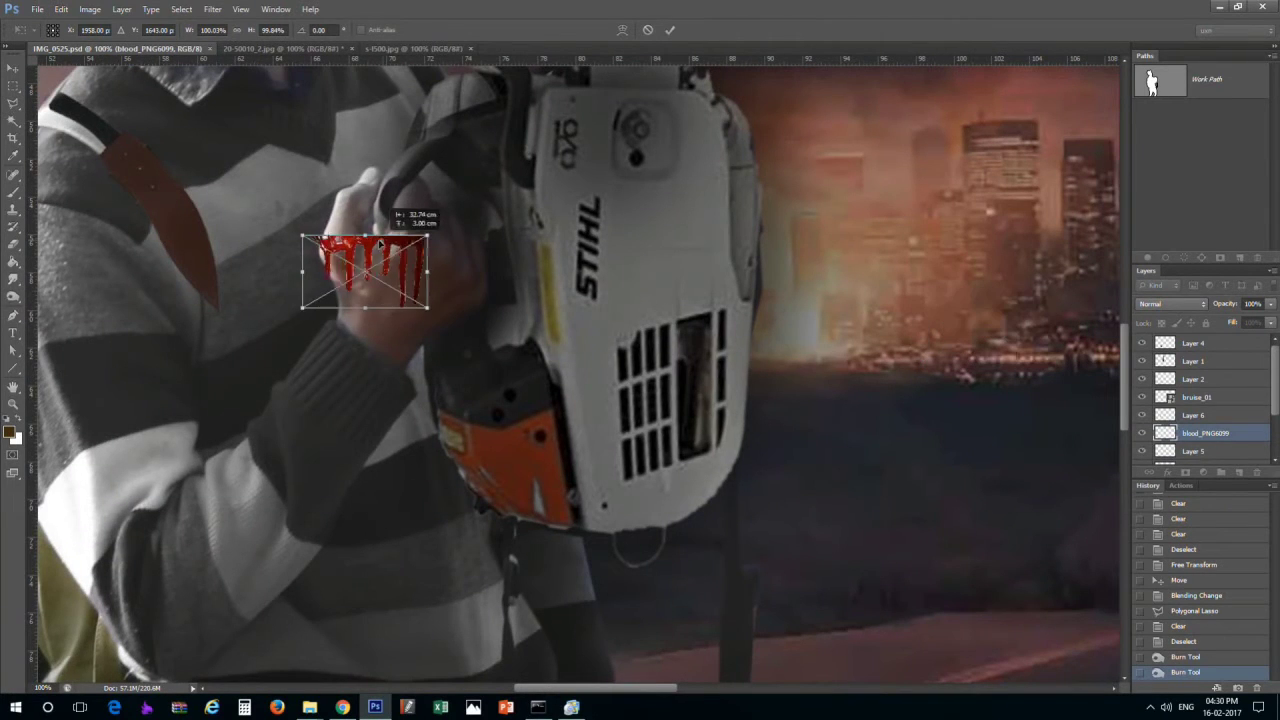
{"action": "right_click", "coordinate": [388, 265]}
{"action": "left_click", "coordinate": [500, 107]}
{"action": "right_click", "coordinate": [388, 243]}
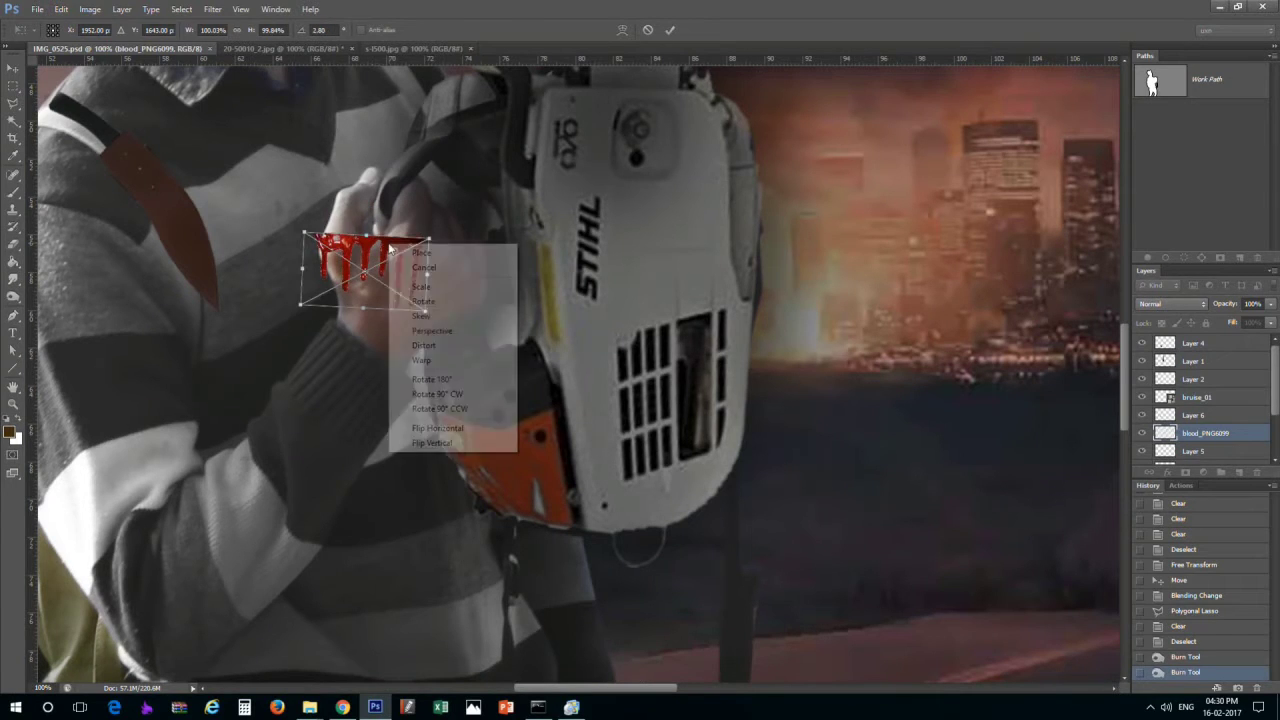
{"action": "left_click", "coordinate": [400, 345]}
{"action": "left_click_drag", "start_coordinate": [302, 236], "coordinate": [312, 222]}
{"action": "right_click", "coordinate": [352, 241]}
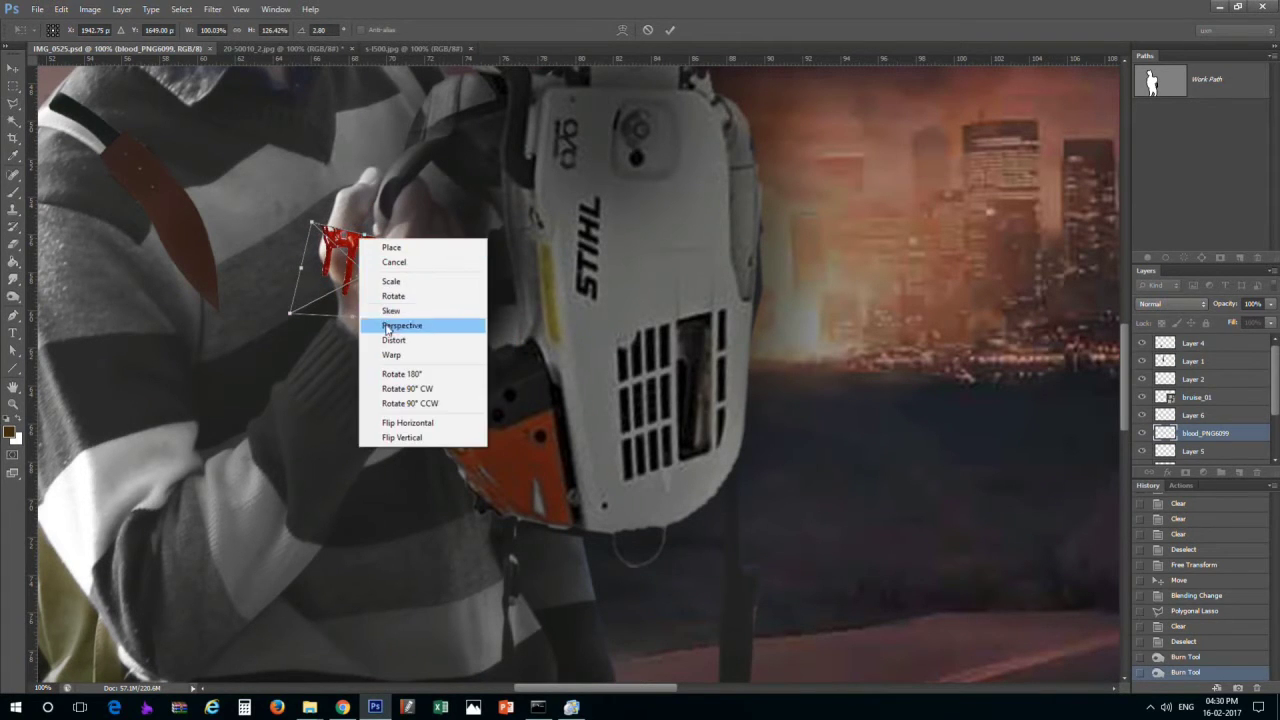
{"action": "key", "text": "Escape"}
{"action": "key", "text": "Return"}
{"action": "left_click", "coordinate": [388, 250]}
{"action": "left_click", "coordinate": [697, 271]}
{"action": "key", "text": "Return"}
Rasterize the blood layer and nudge it into place on the hand
{"action": "right_click", "coordinate": [1215, 433]}
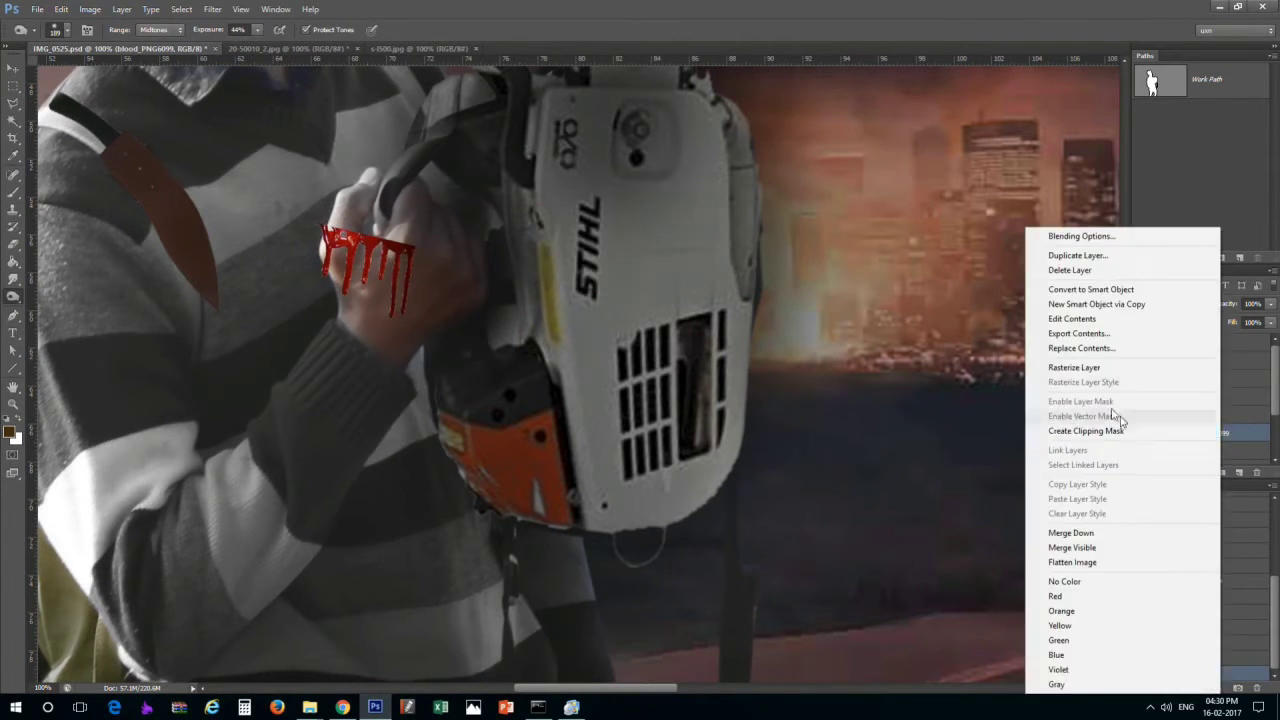
{"action": "left_click", "coordinate": [1120, 372]}
{"action": "key", "text": "v"}
{"action": "left_click_drag", "start_coordinate": [392, 248], "coordinate": [330, 240]}
Smudge the blood drips into a red smear across the hand
{"action": "left_click", "coordinate": [13, 279]}
{"action": "mouse_move", "coordinate": [350, 280]}
{"action": "left_mouse_down"}
{"action": "mouse_move", "coordinate": [335, 250]}
{"action": "mouse_move", "coordinate": [360, 255]}
{"action": "left_mouse_up"}
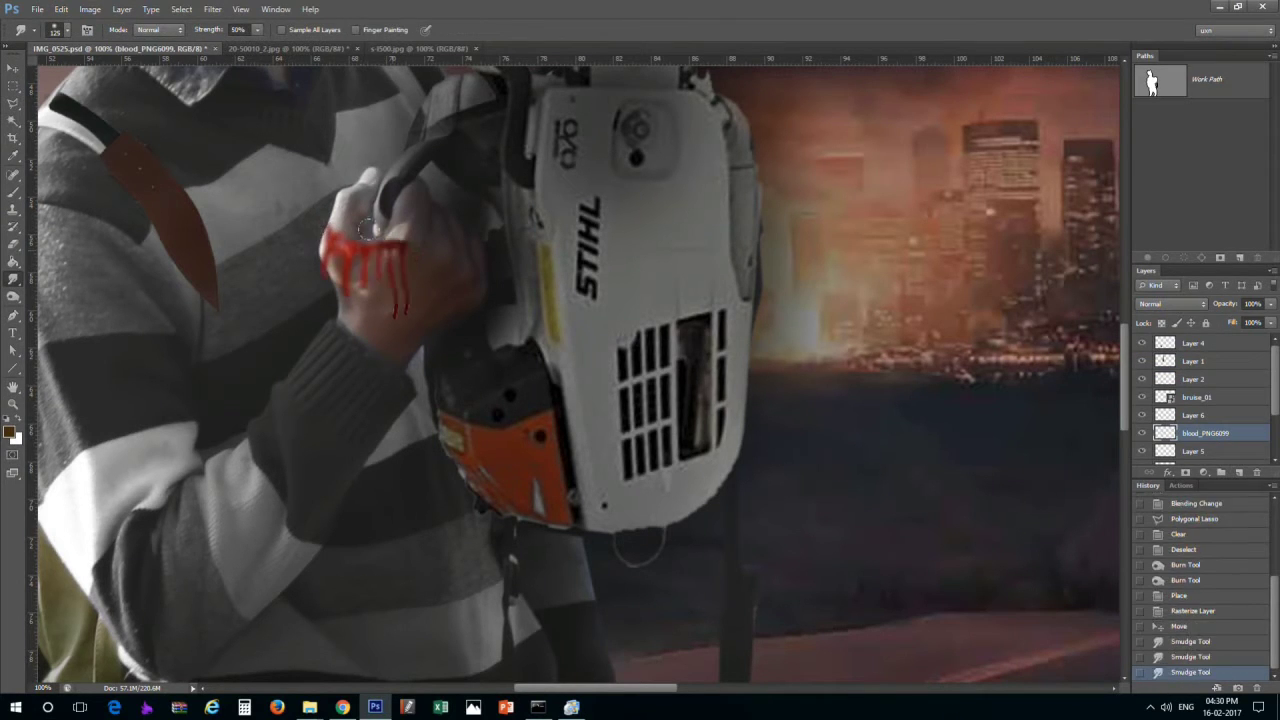
{"action": "left_click_drag", "start_coordinate": [400, 300], "coordinate": [385, 260]}
{"action": "mouse_move", "coordinate": [380, 290]}
{"action": "left_mouse_down"}
{"action": "mouse_move", "coordinate": [375, 272]}
{"action": "mouse_move", "coordinate": [330, 276]}
{"action": "mouse_move", "coordinate": [345, 245]}
{"action": "left_mouse_up"}
{"action": "left_click_drag", "start_coordinate": [345, 240], "coordinate": [374, 231]}
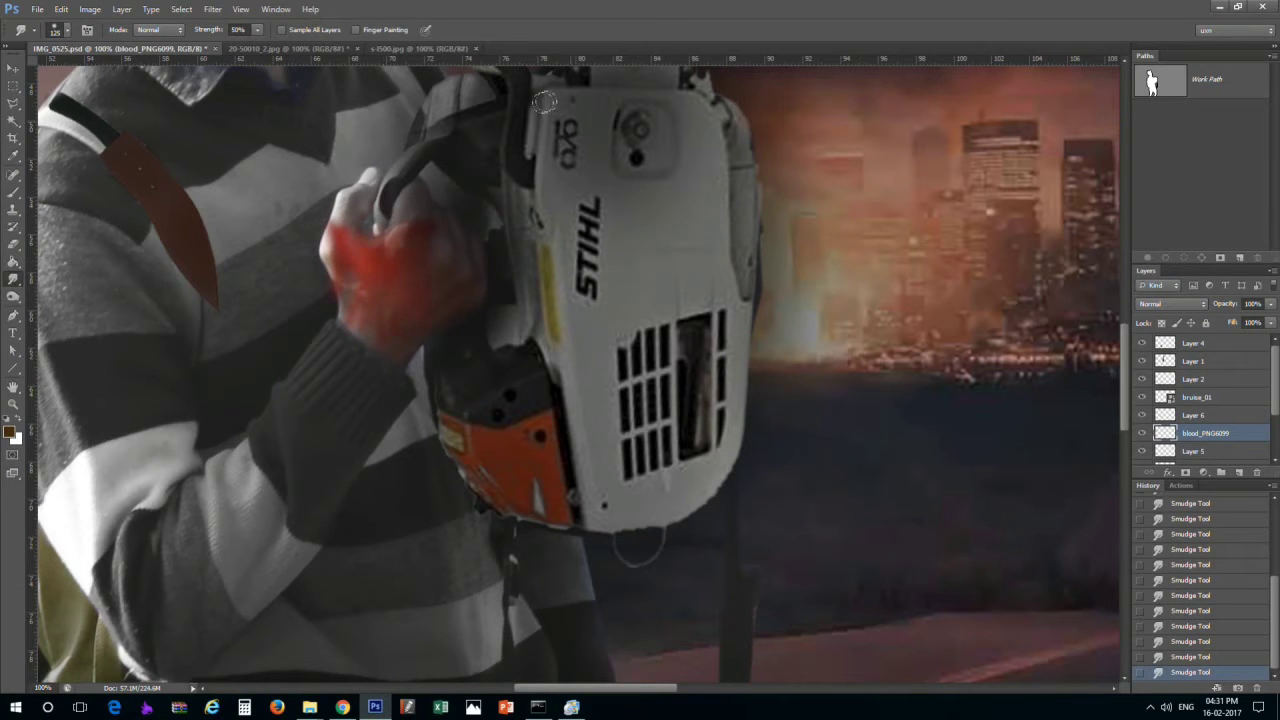
Set the blood layer's blend mode to Multiply
{"action": "left_click", "coordinate": [1171, 308]}
{"action": "left_click", "coordinate": [1165, 355]}
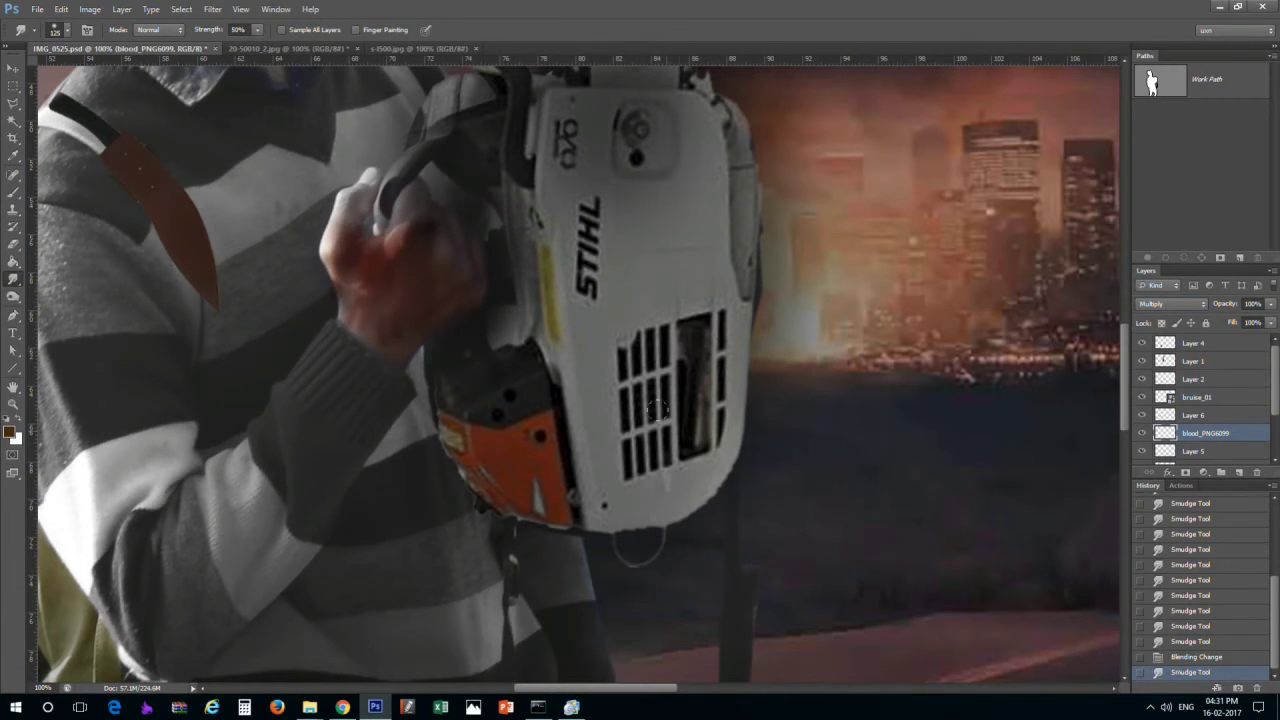
{"action": "scroll", "coordinate": [656, 408], "scroll_direction": "down", "scroll_amount": 3}
{"action": "scroll", "coordinate": [680, 420], "scroll_direction": "down", "scroll_amount": 2}
{"action": "scroll", "coordinate": [680, 420], "scroll_direction": "down", "scroll_amount": 2}
{"action": "scroll", "coordinate": [410, 610], "scroll_direction": "up", "scroll_amount": 5}
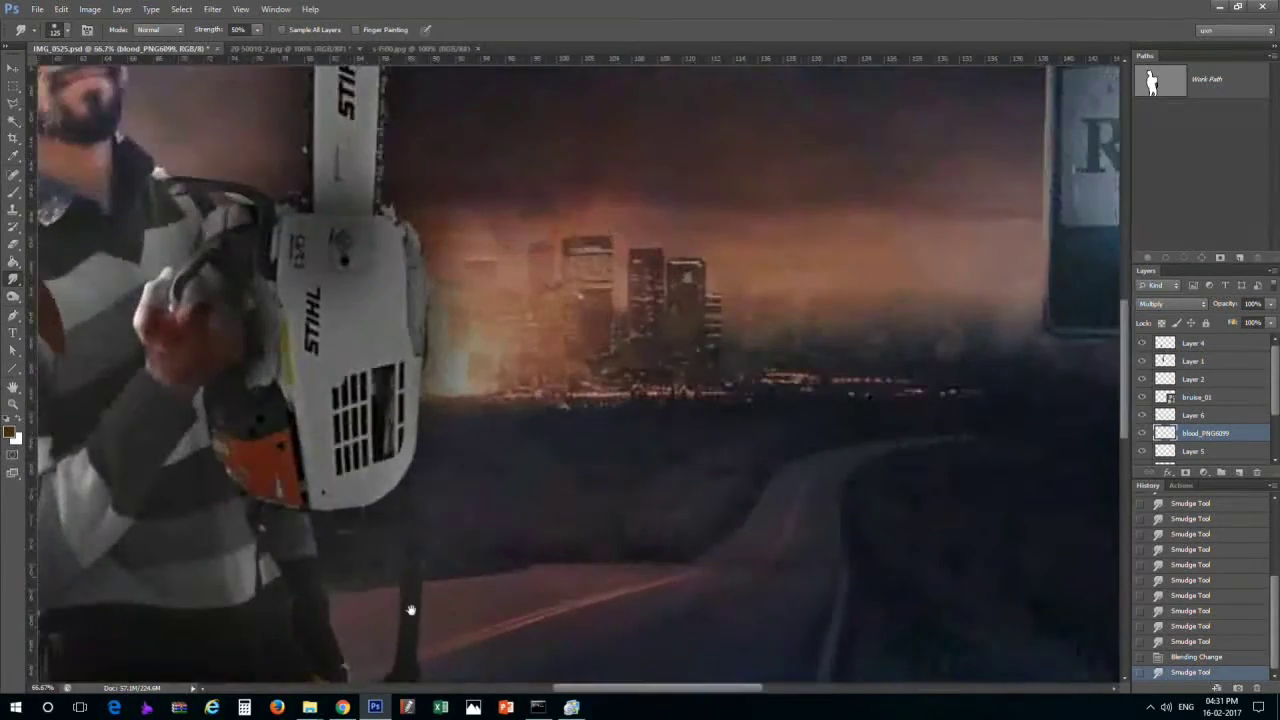
{"action": "left_click_drag", "start_coordinate": [410, 610], "coordinate": [600, 250]}
Close the knife source image without saving changes
{"action": "left_click", "coordinate": [295, 48]}
{"action": "left_click", "coordinate": [168, 49]}
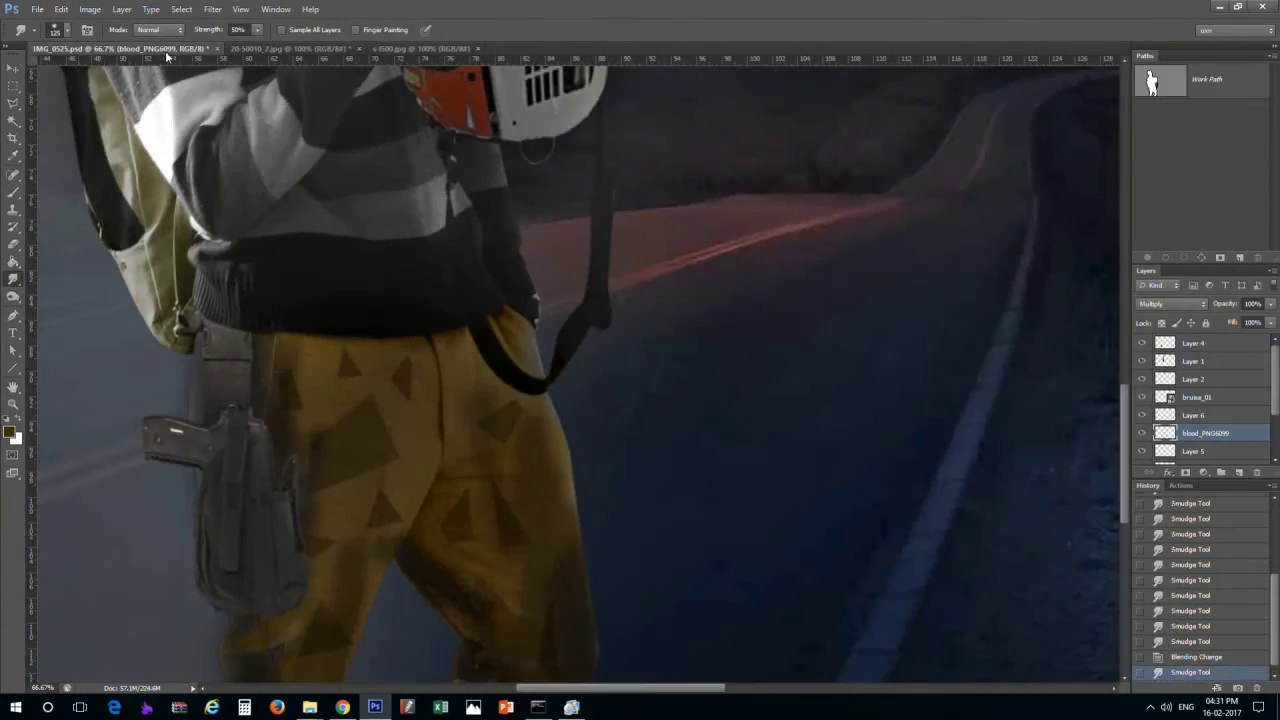
{"action": "left_click", "coordinate": [300, 48]}
{"action": "key", "text": "ctrl+w"}
Place the gdg blood splatter onto the trousers and try hiding its white background
{"action": "left_click", "coordinate": [663, 272]}
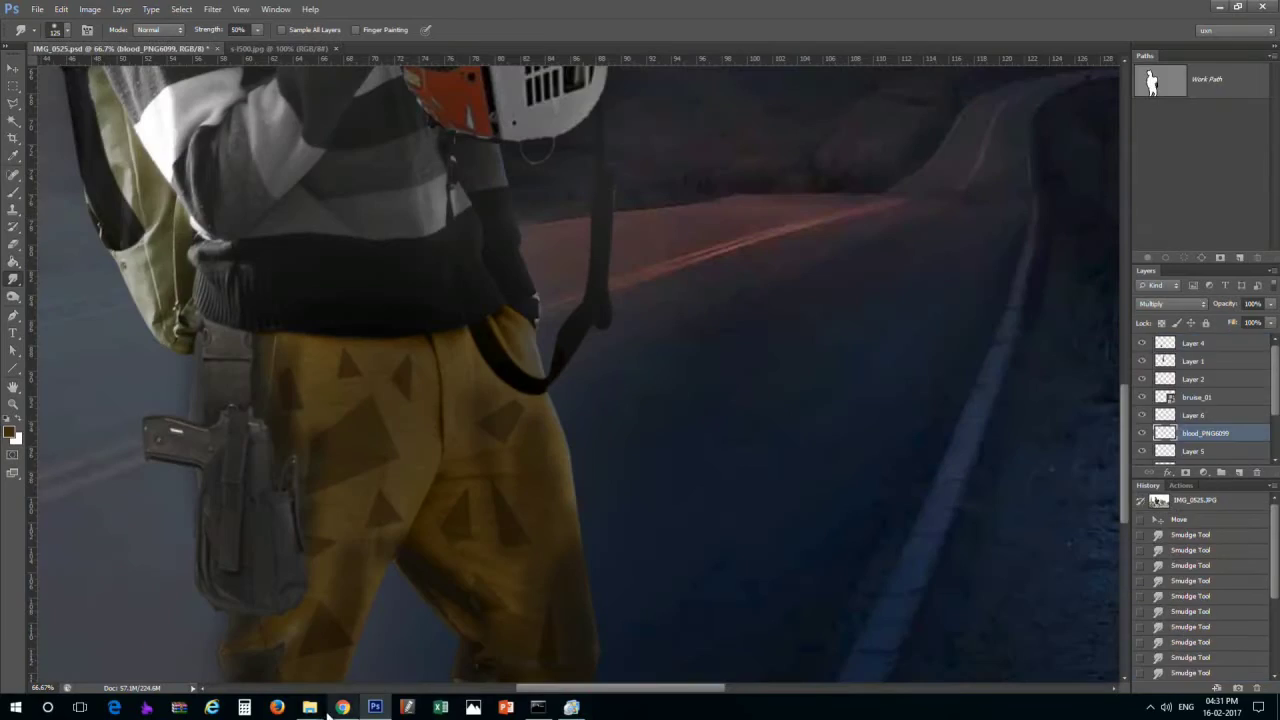
{"action": "left_click", "coordinate": [641, 645]}
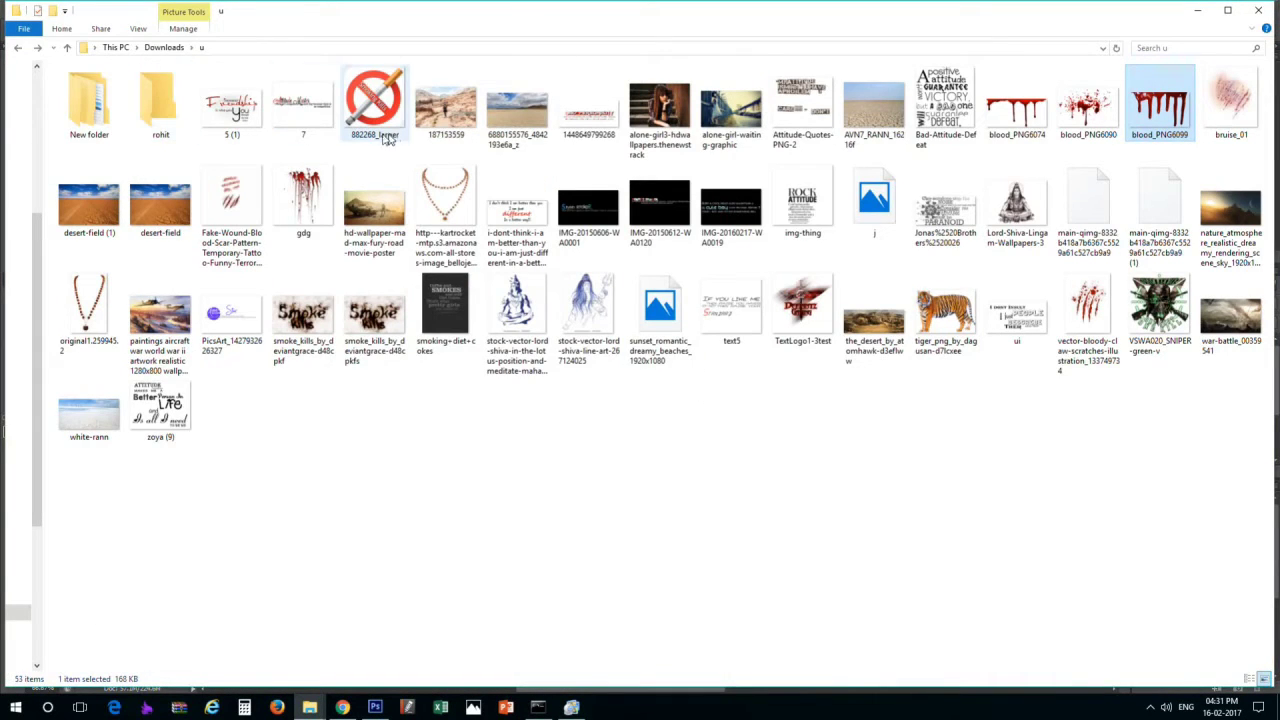
{"action": "mouse_move", "coordinate": [303, 205]}
{"action": "left_mouse_down"}
{"action": "mouse_move", "coordinate": [532, 668]}
{"action": "mouse_move", "coordinate": [355, 392]}
{"action": "left_mouse_up"}
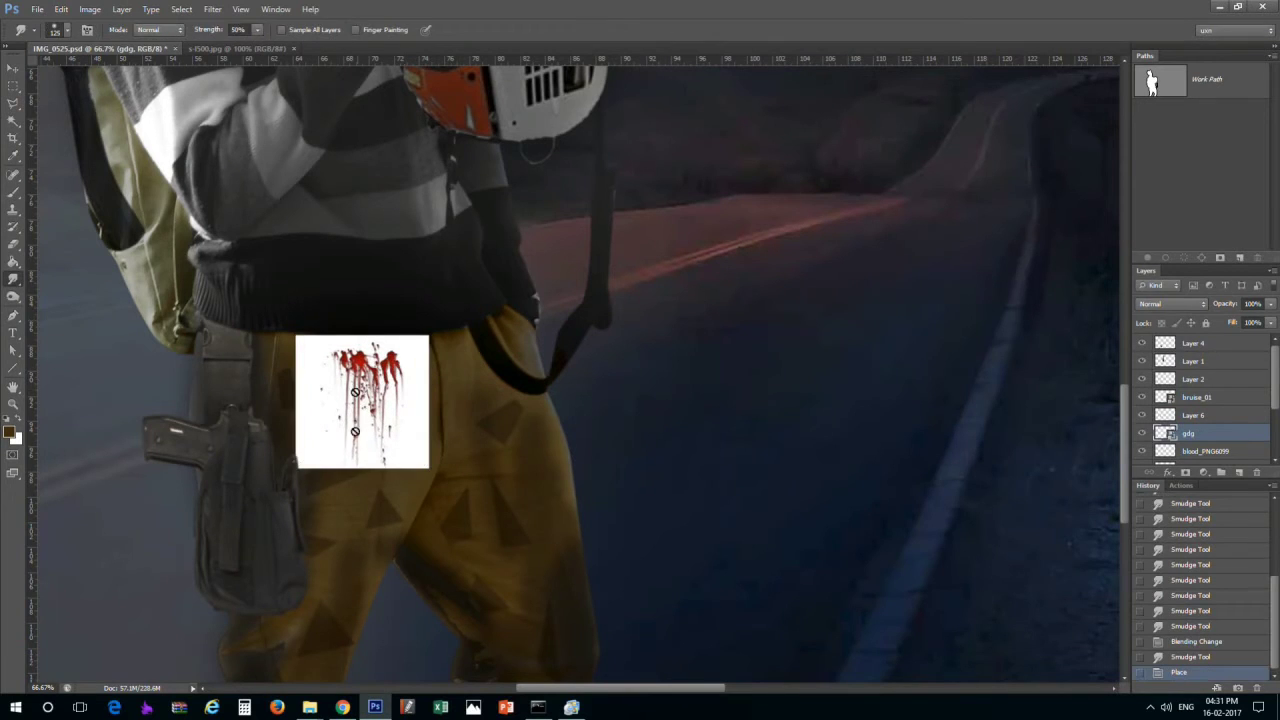
{"action": "double_click", "coordinate": [1239, 441]}
{"action": "left_click_drag", "start_coordinate": [1068, 524], "coordinate": [969, 525]}
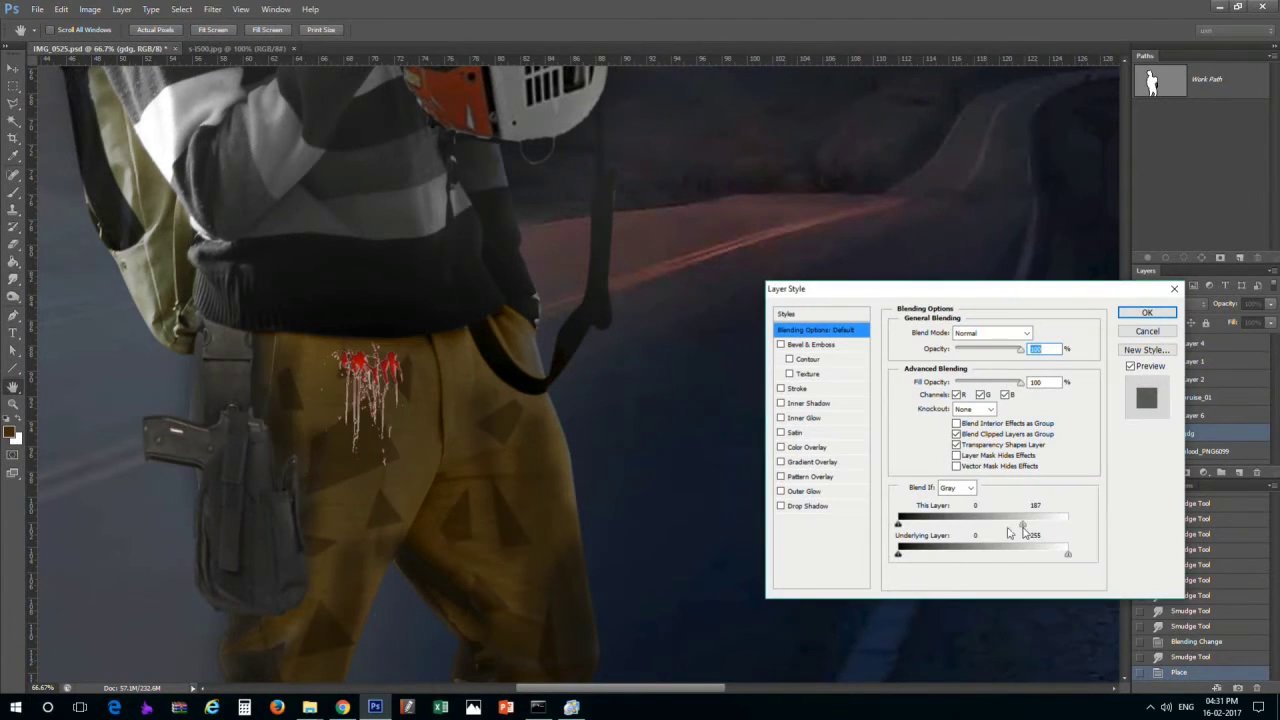
{"action": "key", "text": "Escape"}
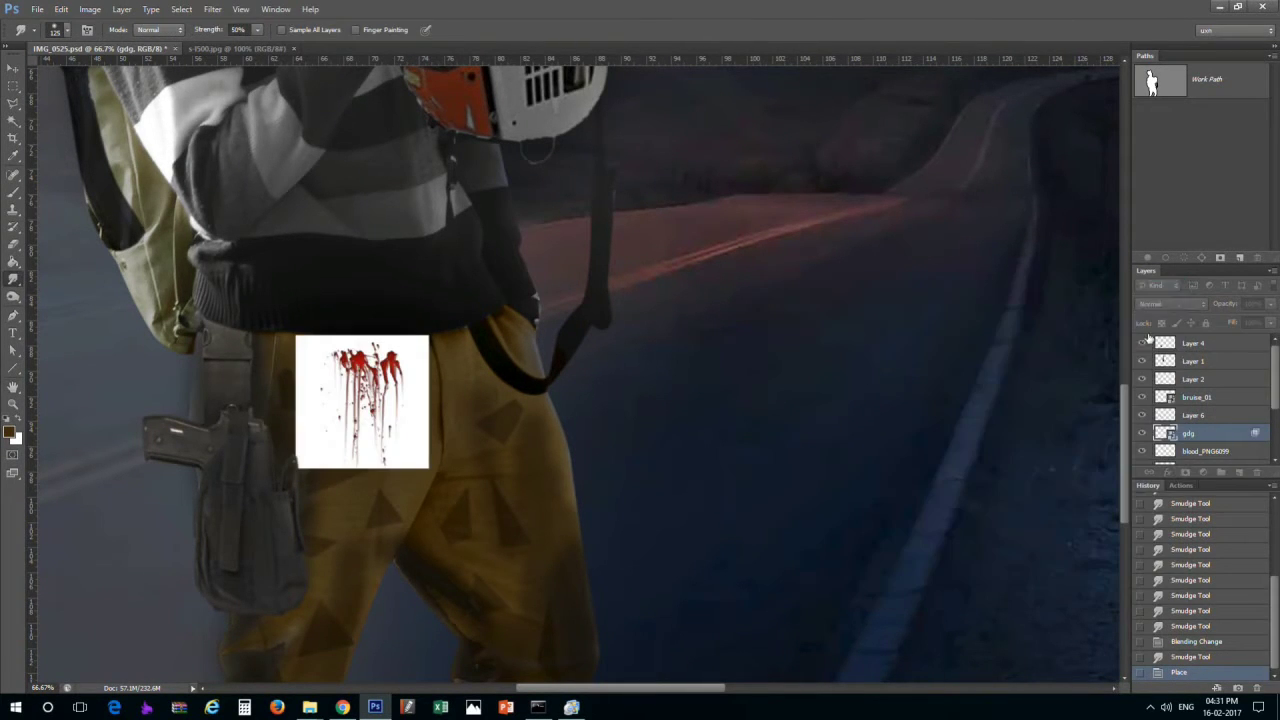
Enlarge the gdg blood splatter over the trouser hip
{"action": "scroll", "coordinate": [1158, 306], "scroll_direction": "down", "scroll_amount": 2}
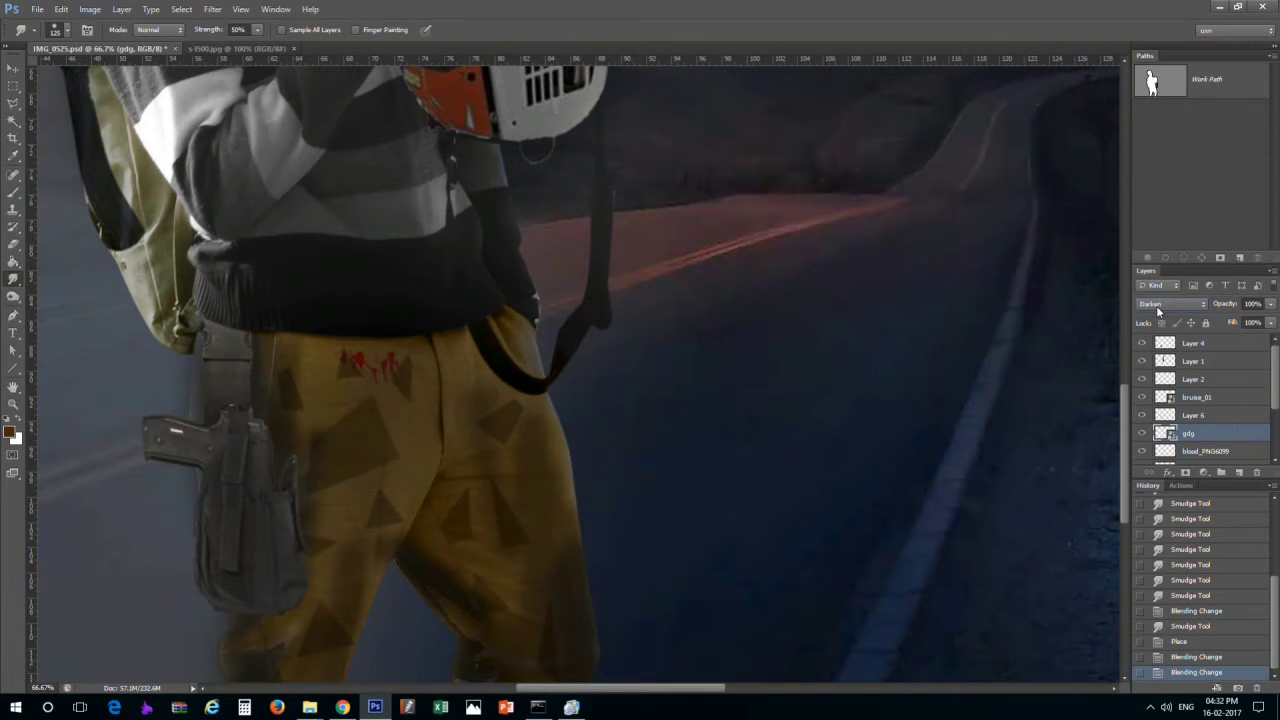
{"action": "key", "text": "ctrl+t"}
{"action": "left_click_drag", "start_coordinate": [482, 520], "coordinate": [487, 601]}
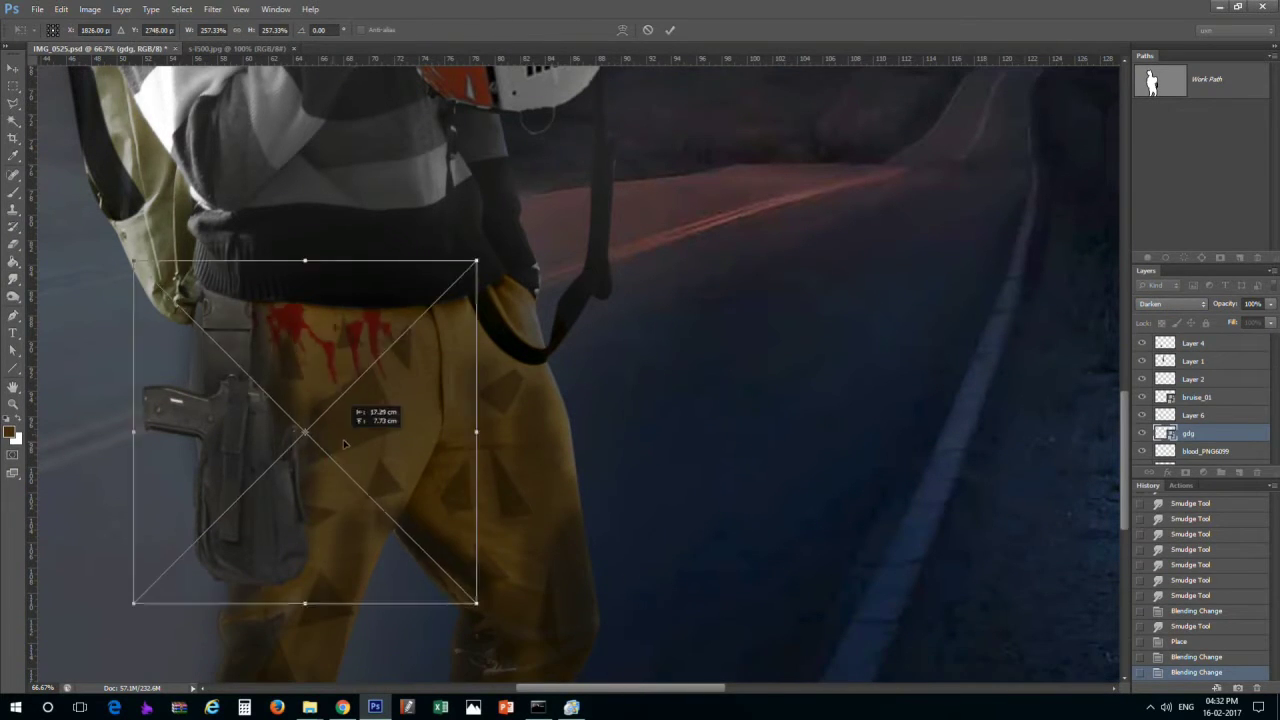
{"action": "key", "text": "Return"}
{"action": "key", "text": "ctrl+minus"}
Rasterize the gdg layer and smudge its blood down the trousers and waistband
{"action": "key", "text": "o"}
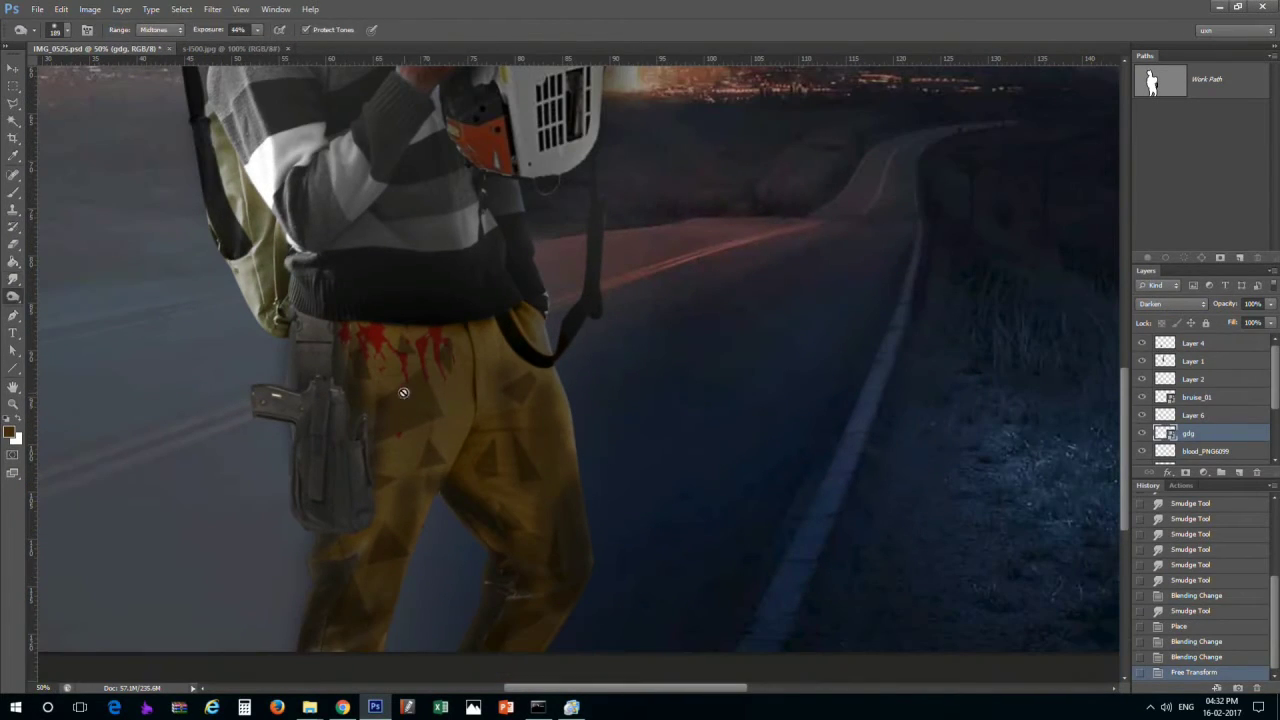
{"action": "right_click", "coordinate": [1220, 433]}
{"action": "left_click", "coordinate": [1080, 368]}
{"action": "left_click", "coordinate": [396, 421]}
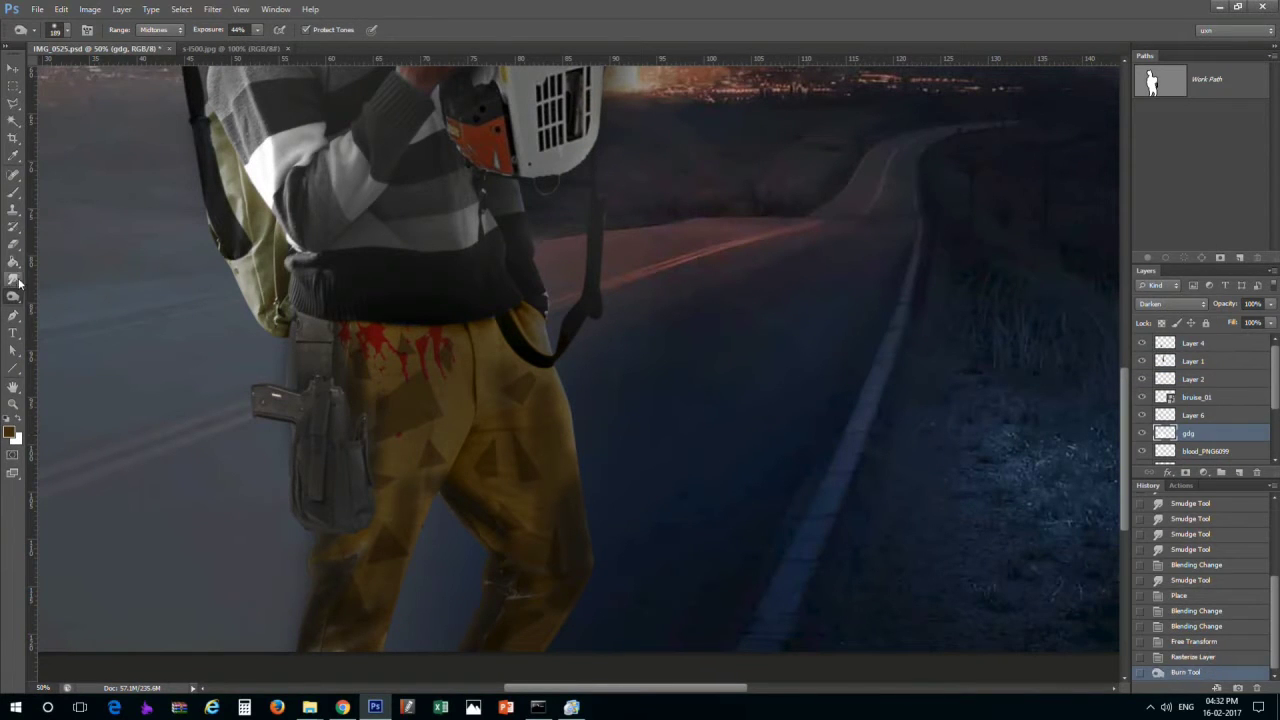
{"action": "key", "text": "r"}
{"action": "left_click_drag", "start_coordinate": [385, 370], "coordinate": [383, 325]}
{"action": "left_click_drag", "start_coordinate": [436, 358], "coordinate": [433, 328]}
{"action": "left_click_drag", "start_coordinate": [420, 392], "coordinate": [443, 437]}
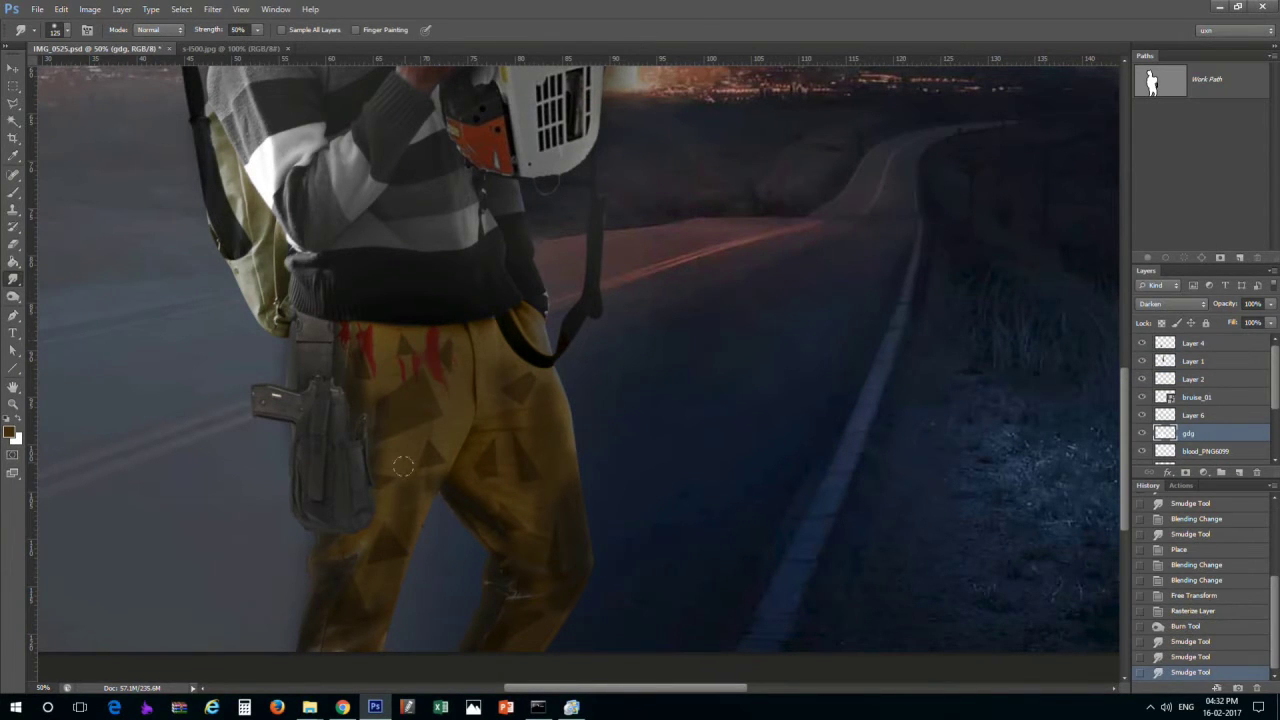
{"action": "left_click_drag", "start_coordinate": [389, 312], "coordinate": [352, 348]}
{"action": "left_click_drag", "start_coordinate": [362, 340], "coordinate": [371, 362]}
{"action": "key", "text": "ctrl+z"}
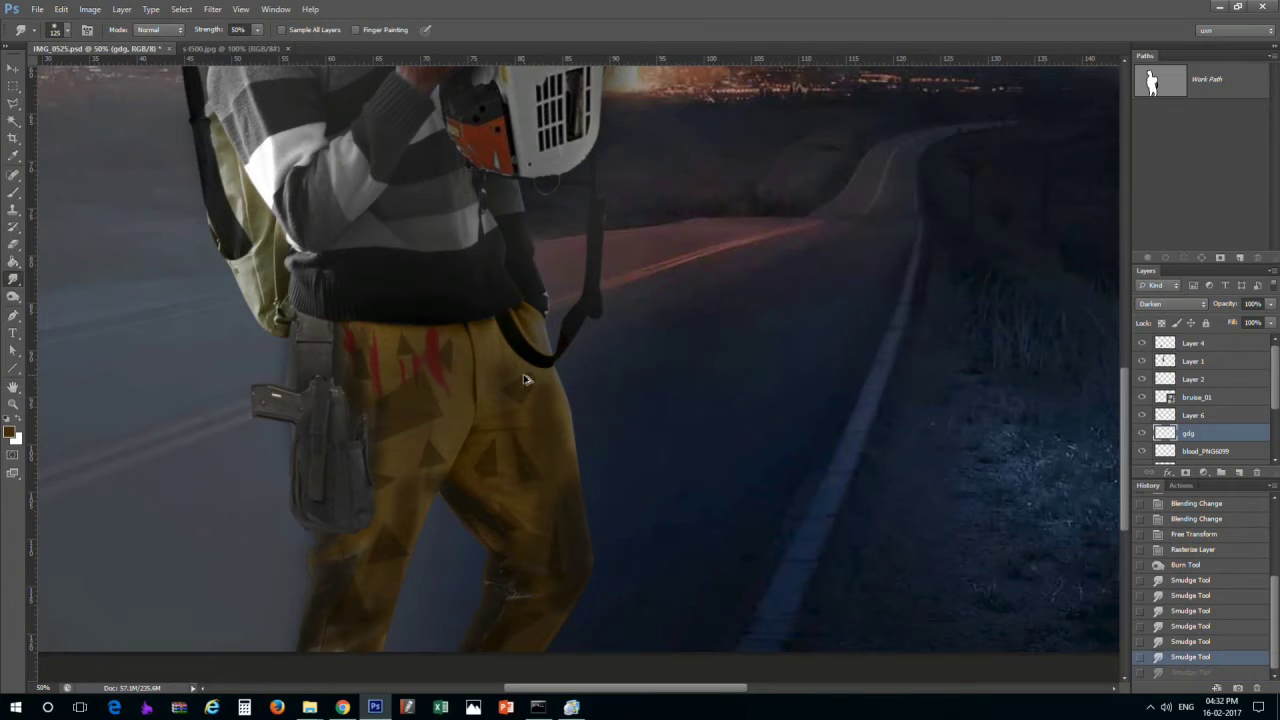
Burn part of the trousers, then delete the gdg blood-mark layer
{"action": "key", "text": "ctrl+0"}
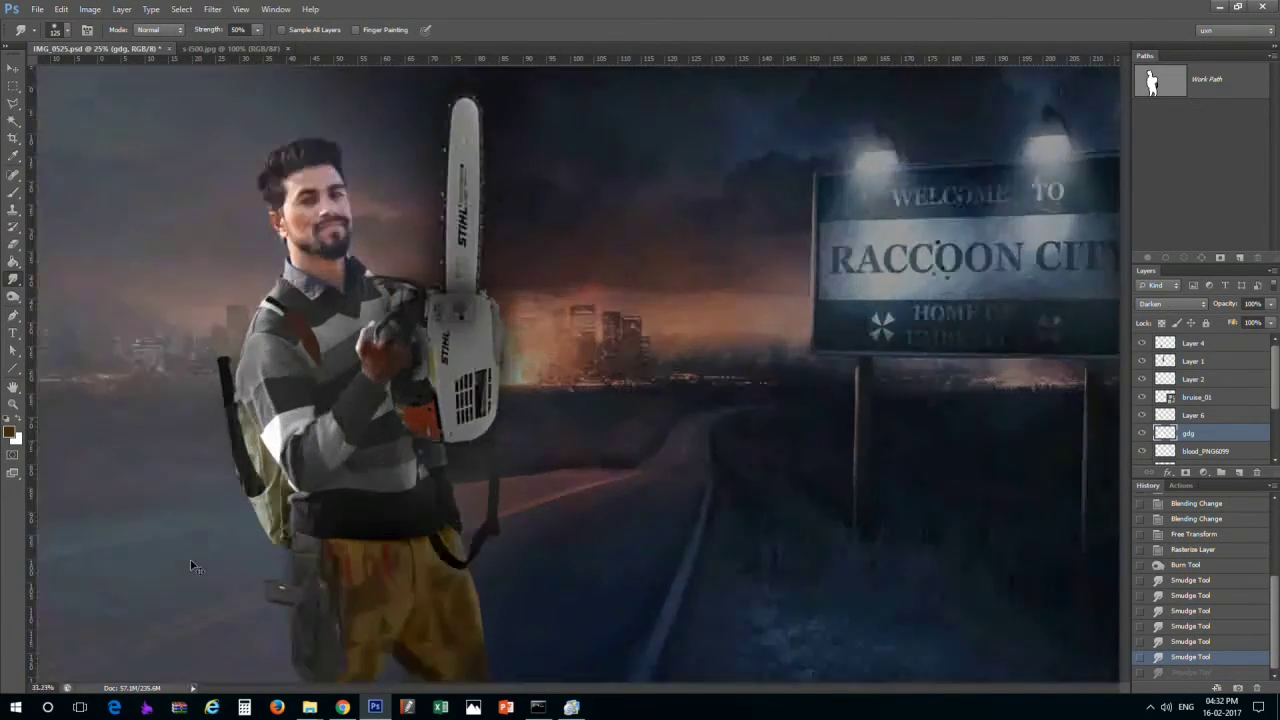
{"action": "key", "text": "ctrl+plus"}
{"action": "key", "text": "ctrl+plus"}
{"action": "key", "text": "ctrl+plus"}
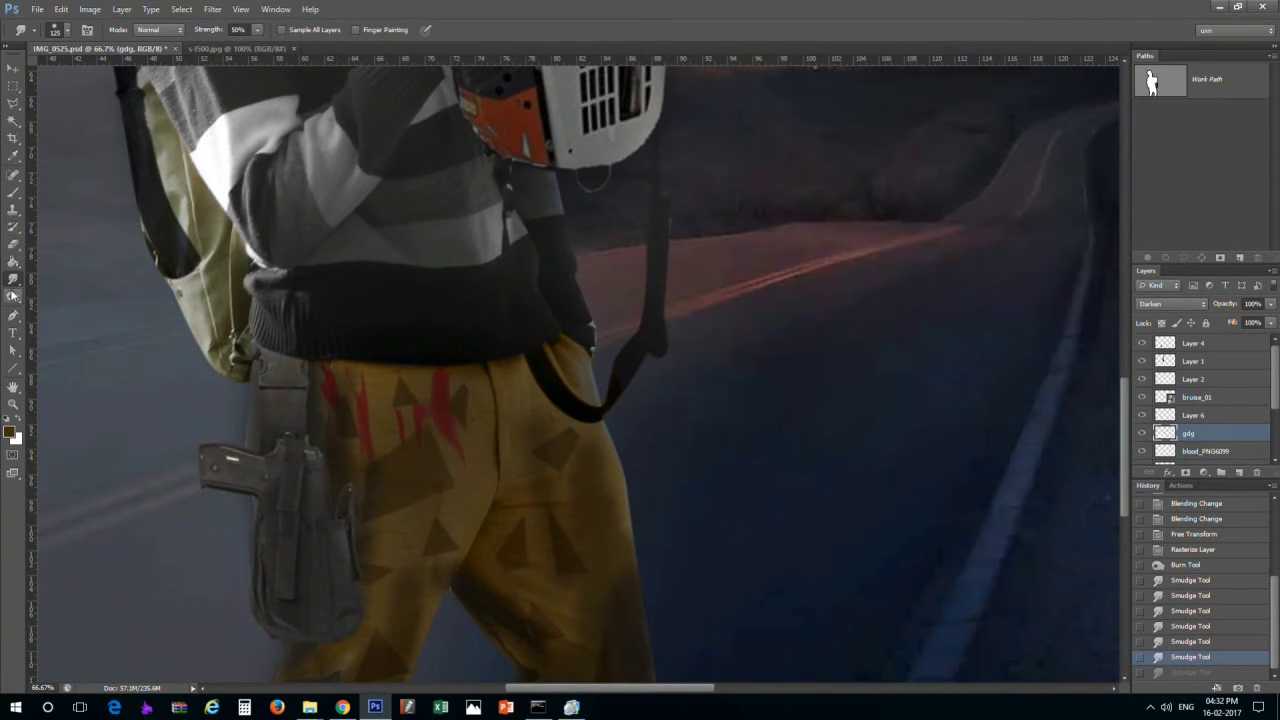
{"action": "left_click", "coordinate": [13, 296]}
{"action": "left_click", "coordinate": [463, 431]}
{"action": "key", "text": "Delete"}
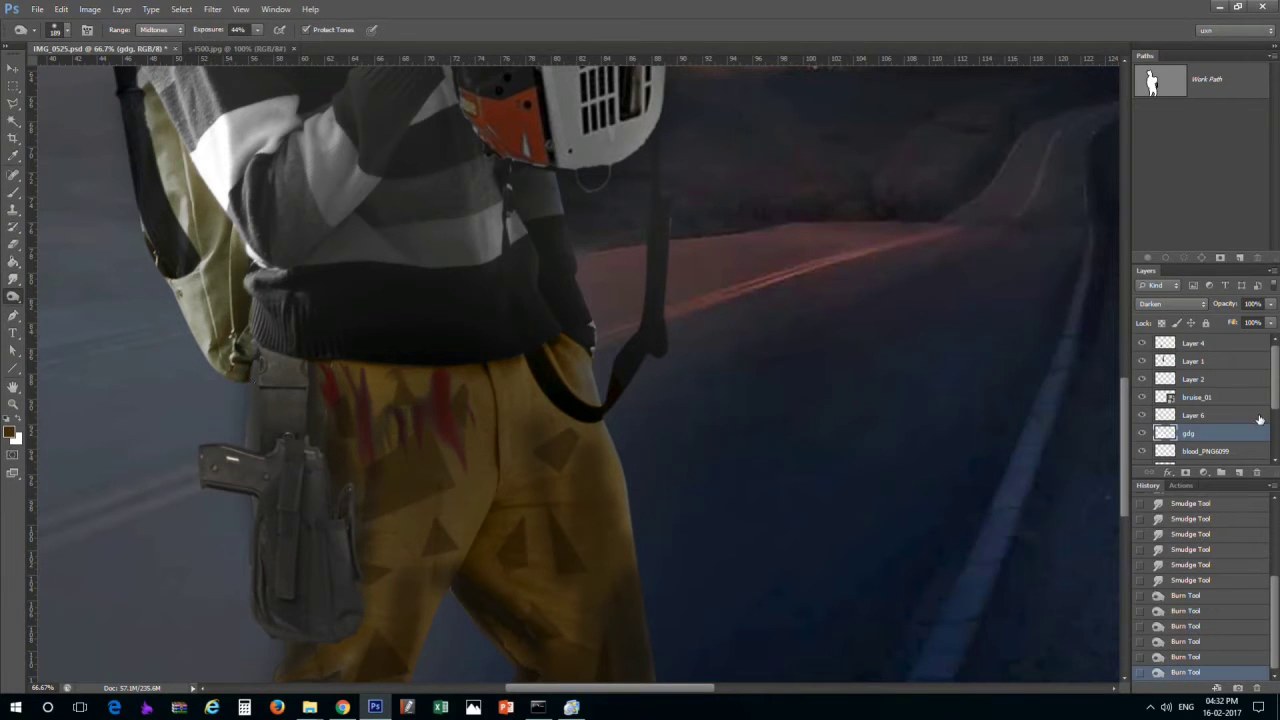
{"action": "key", "text": "ctrl+0"}
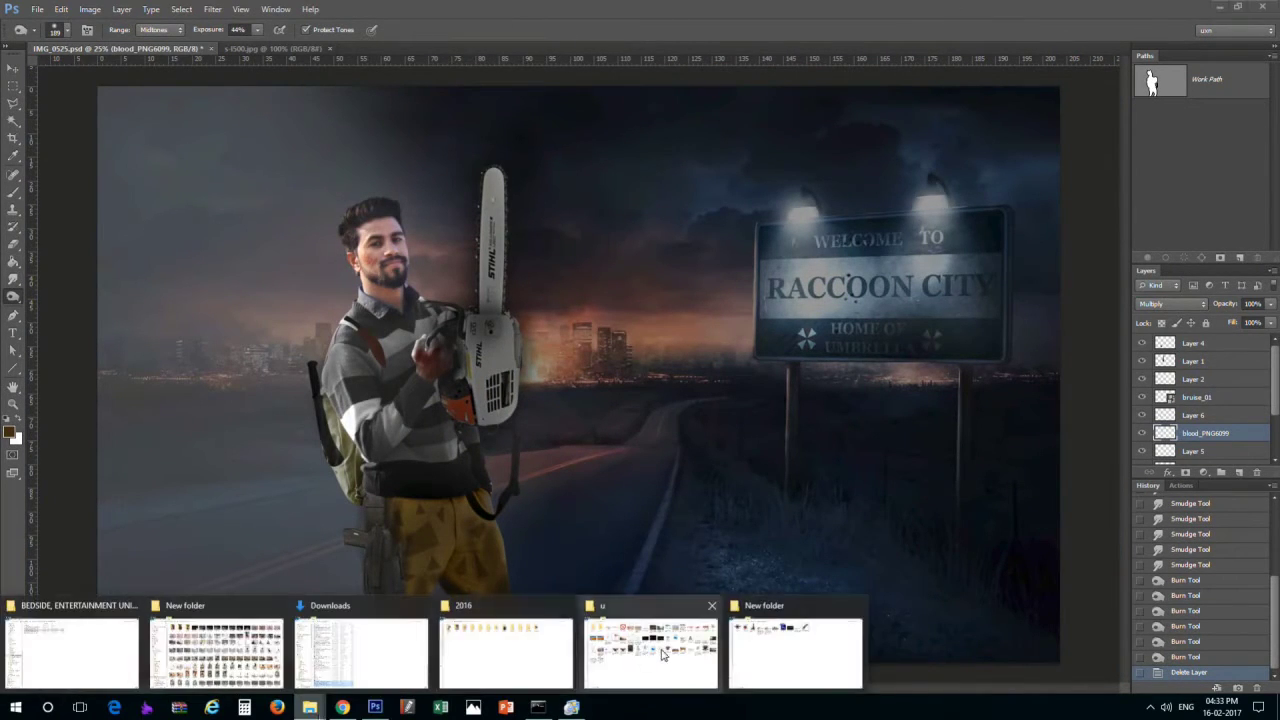
Open the Fake-Wound scar image in Photoshop from File Explorer
{"action": "left_click", "coordinate": [650, 645]}
{"action": "left_click", "coordinate": [236, 197]}
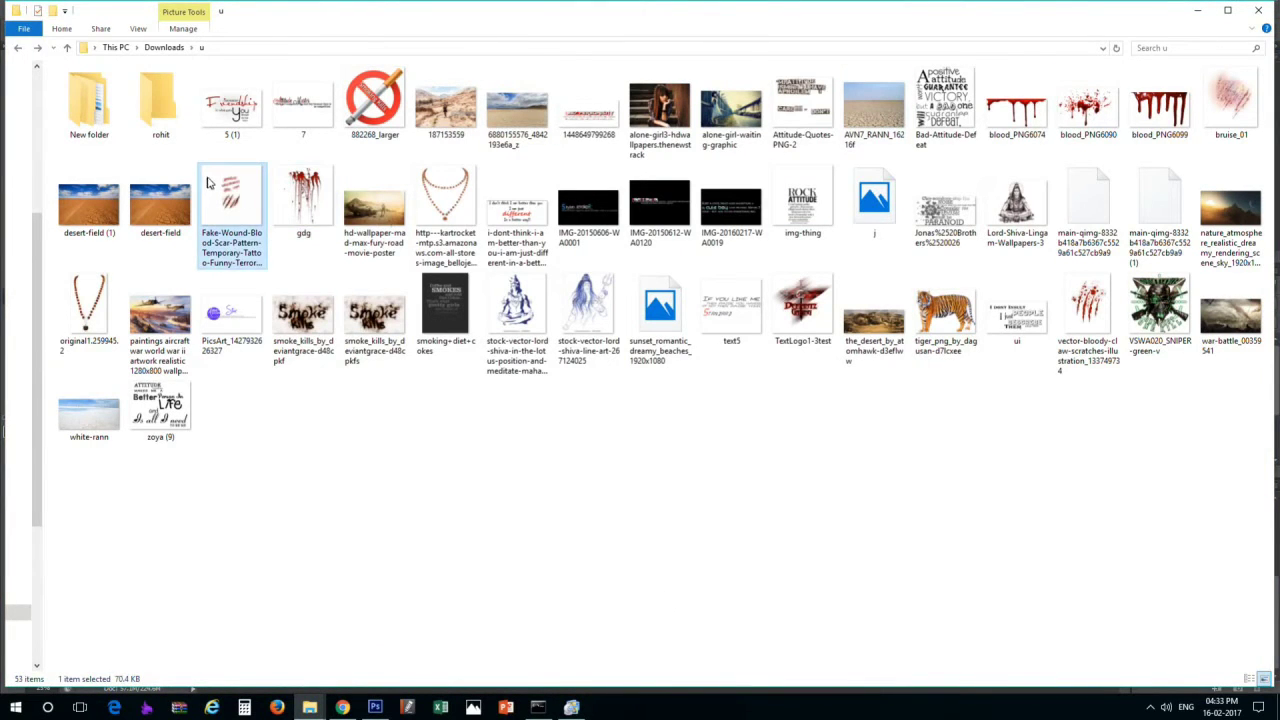
{"action": "right_click", "coordinate": [214, 178]}
{"action": "left_click", "coordinate": [440, 362]}
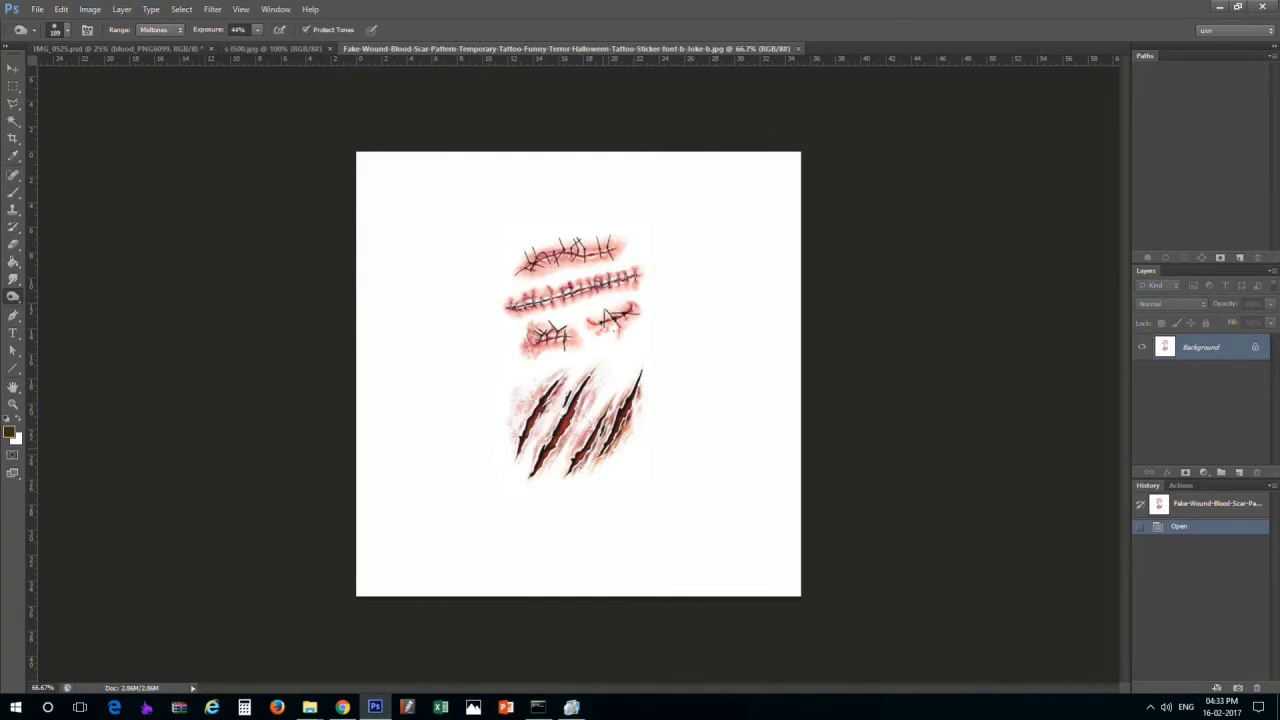
Lasso the middle stitched wound and drag it into IMG_0525
{"action": "key", "text": "l"}
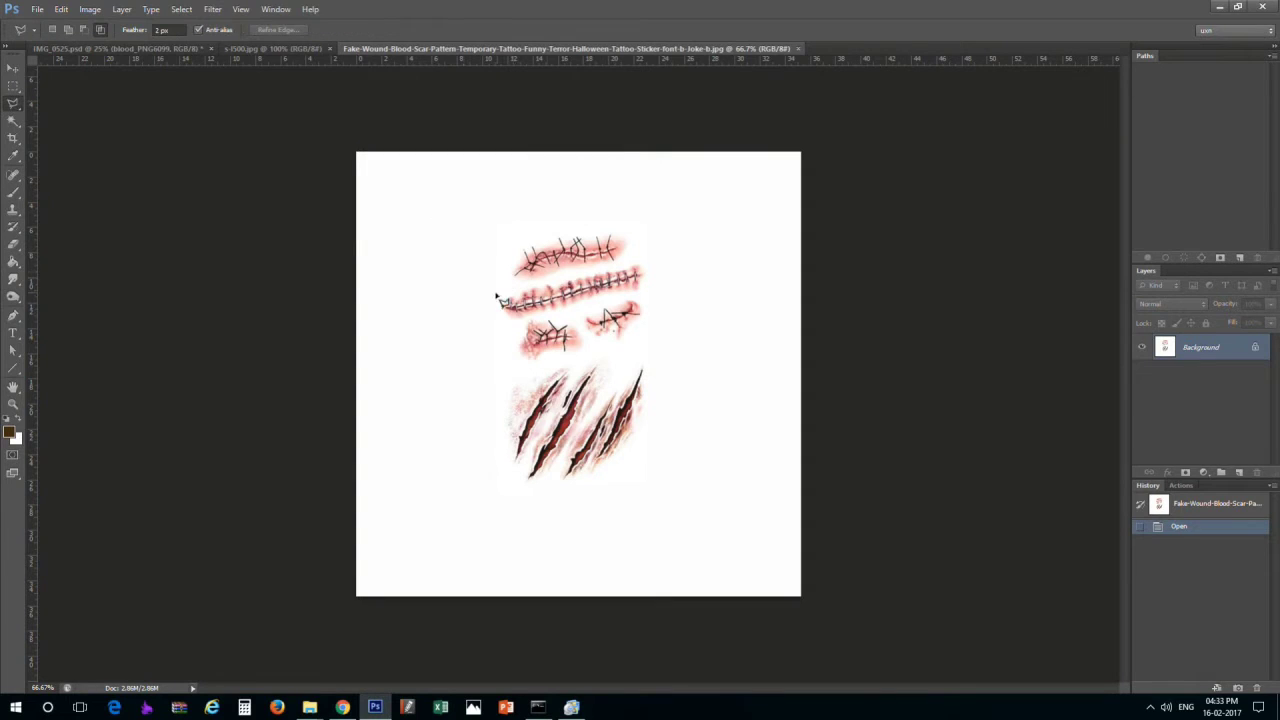
{"action": "left_click", "coordinate": [500, 295]}
{"action": "key", "text": "v"}
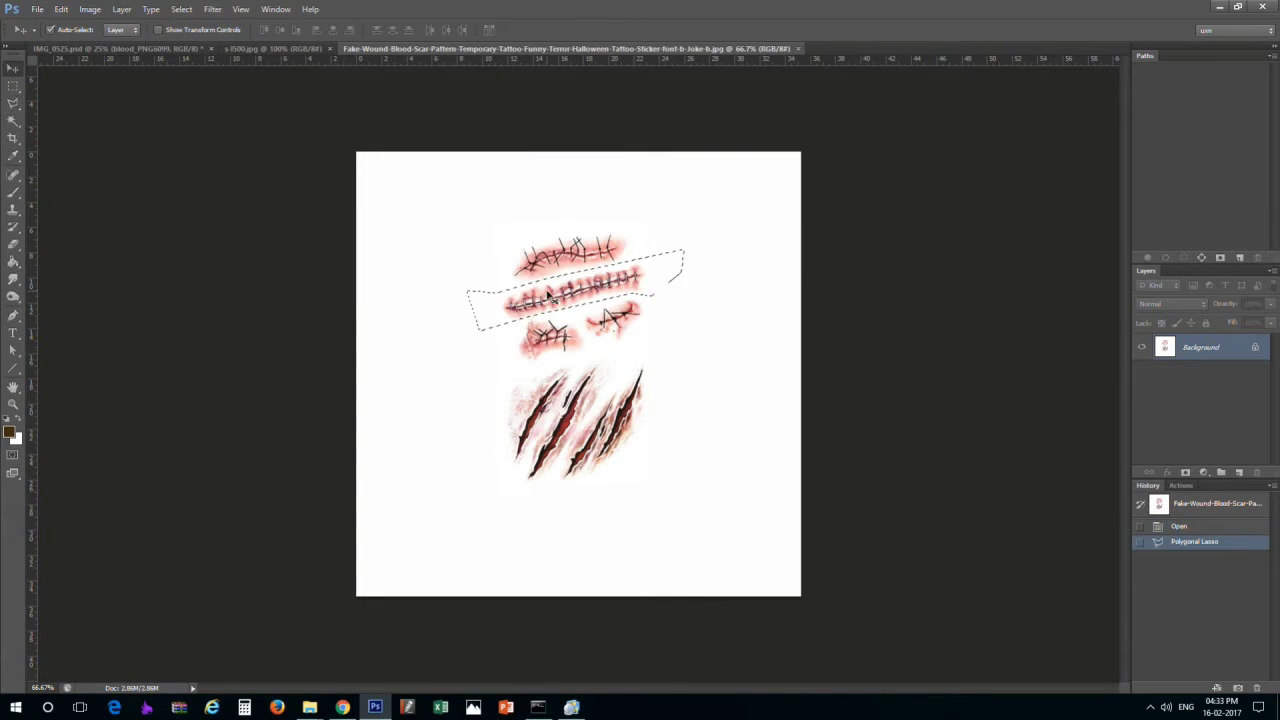
{"action": "left_click_drag", "start_coordinate": [600, 282], "coordinate": [345, 222]}
Shrink and tilt the wound onto the forehead and blend it with Multiply
{"action": "key", "text": "ctrl+1"}
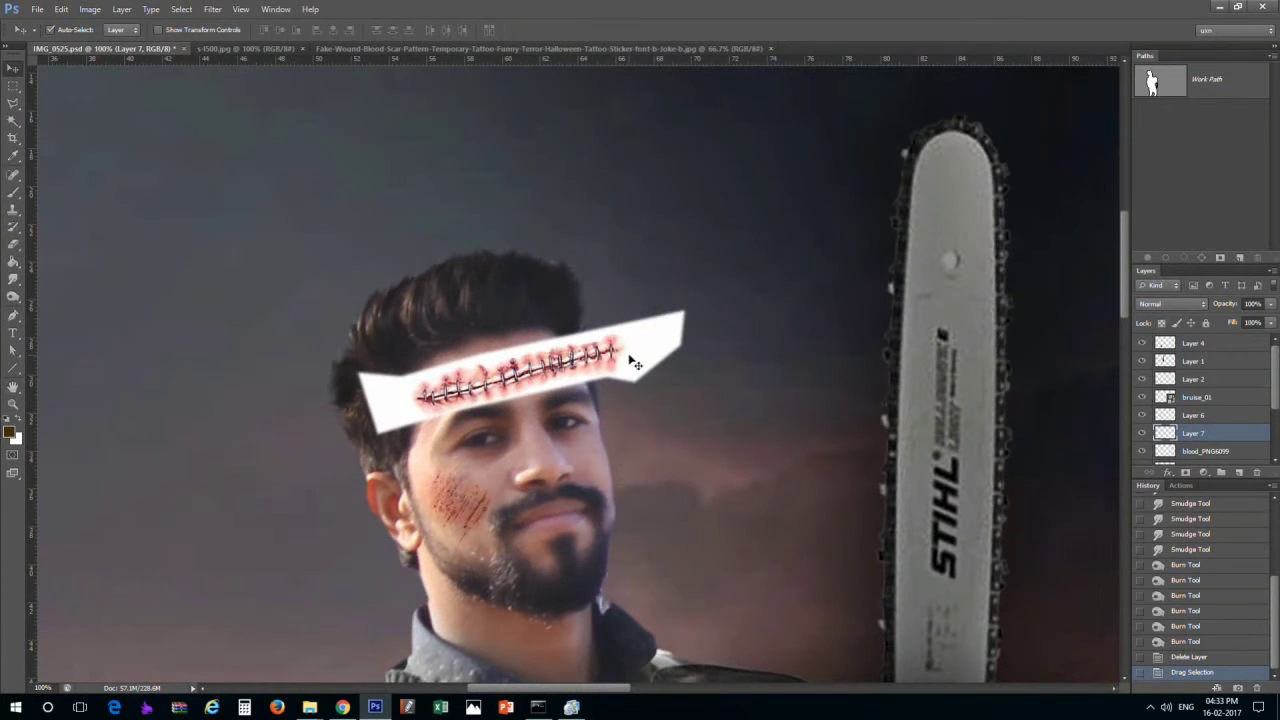
{"action": "key", "text": "ctrl+t"}
{"action": "mouse_move", "coordinate": [684, 312]}
{"action": "left_mouse_down"}
{"action": "mouse_move", "coordinate": [540, 385]}
{"action": "mouse_move", "coordinate": [520, 330]}
{"action": "left_mouse_up"}
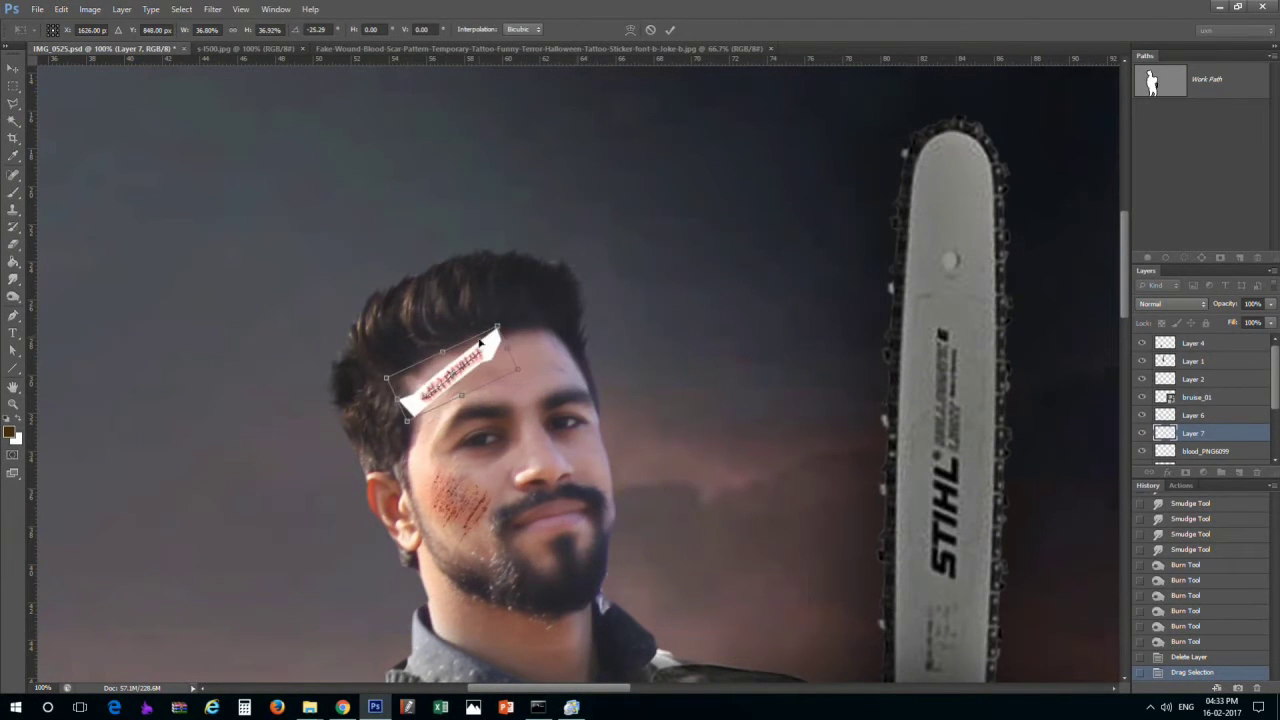
{"action": "left_click_drag", "start_coordinate": [450, 410], "coordinate": [483, 382]}
{"action": "key", "text": "Return"}
{"action": "left_click", "coordinate": [1157, 303]}
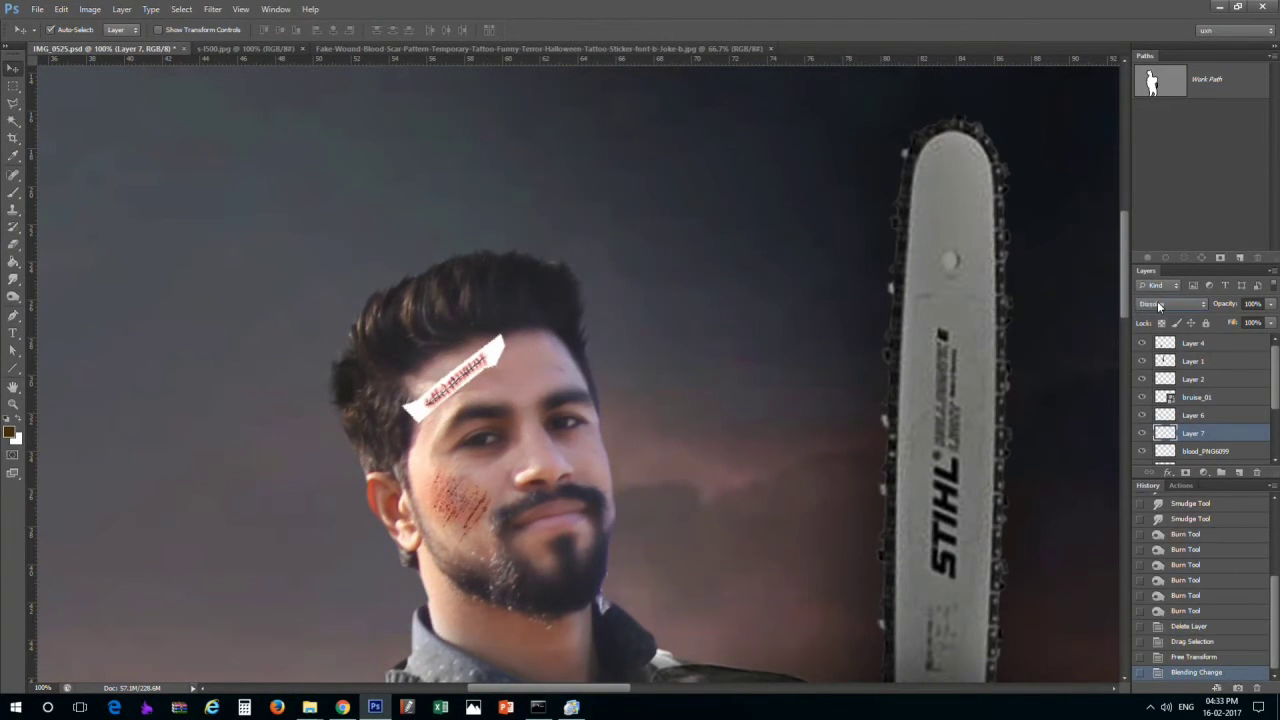
{"action": "scroll", "coordinate": [1157, 301], "scroll_direction": "down", "scroll_amount": 1}
{"action": "scroll", "coordinate": [1157, 301], "scroll_direction": "down", "scroll_amount": 1}
Reshape the forehead wound and narrow it to about 80% width
{"action": "key", "text": "ctrl+t"}
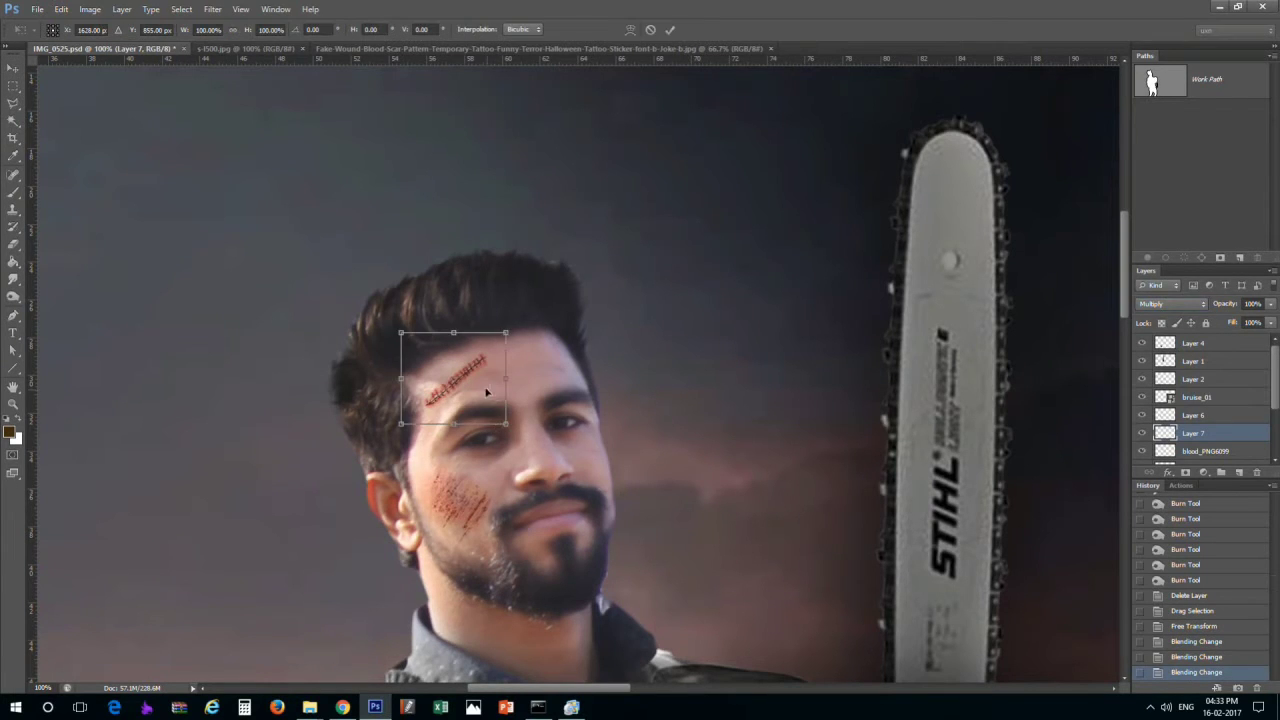
{"action": "left_click_drag", "start_coordinate": [507, 426], "coordinate": [520, 412]}
{"action": "key", "text": "Return"}
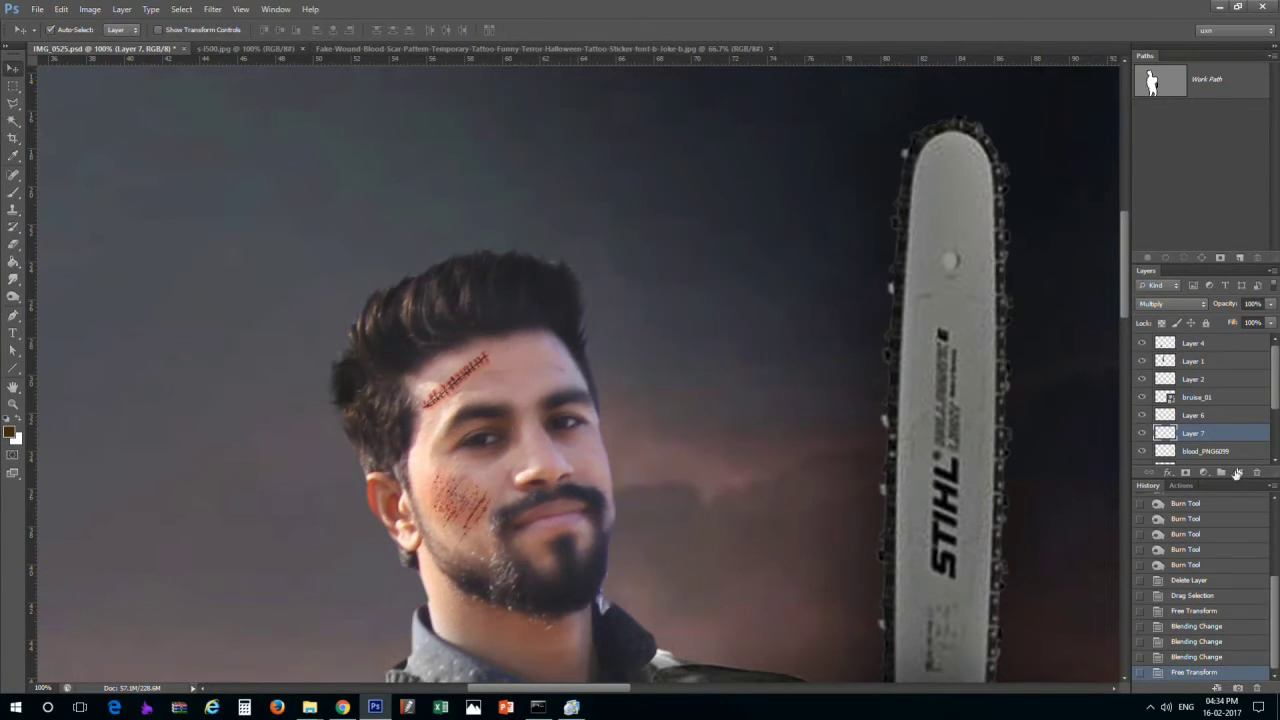
{"action": "key", "text": "ctrl+t"}
{"action": "left_click_drag", "start_coordinate": [520, 336], "coordinate": [487, 350]}
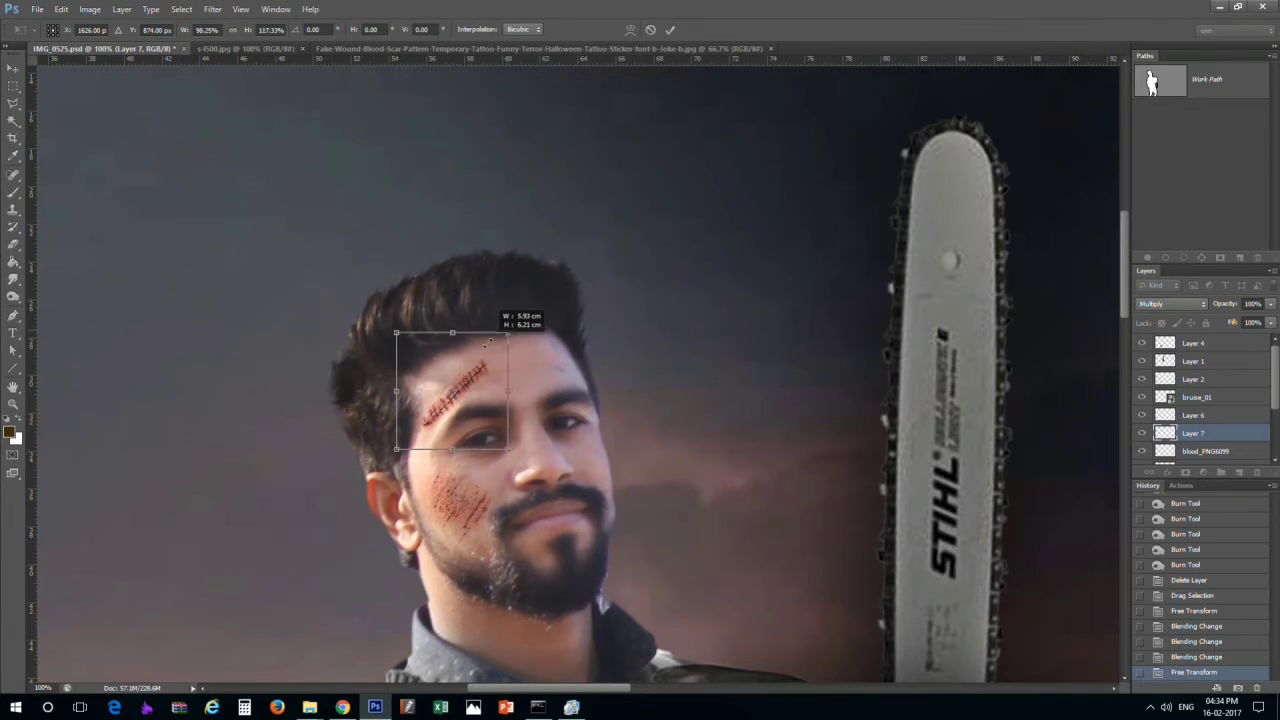
{"action": "key", "text": "Return"}
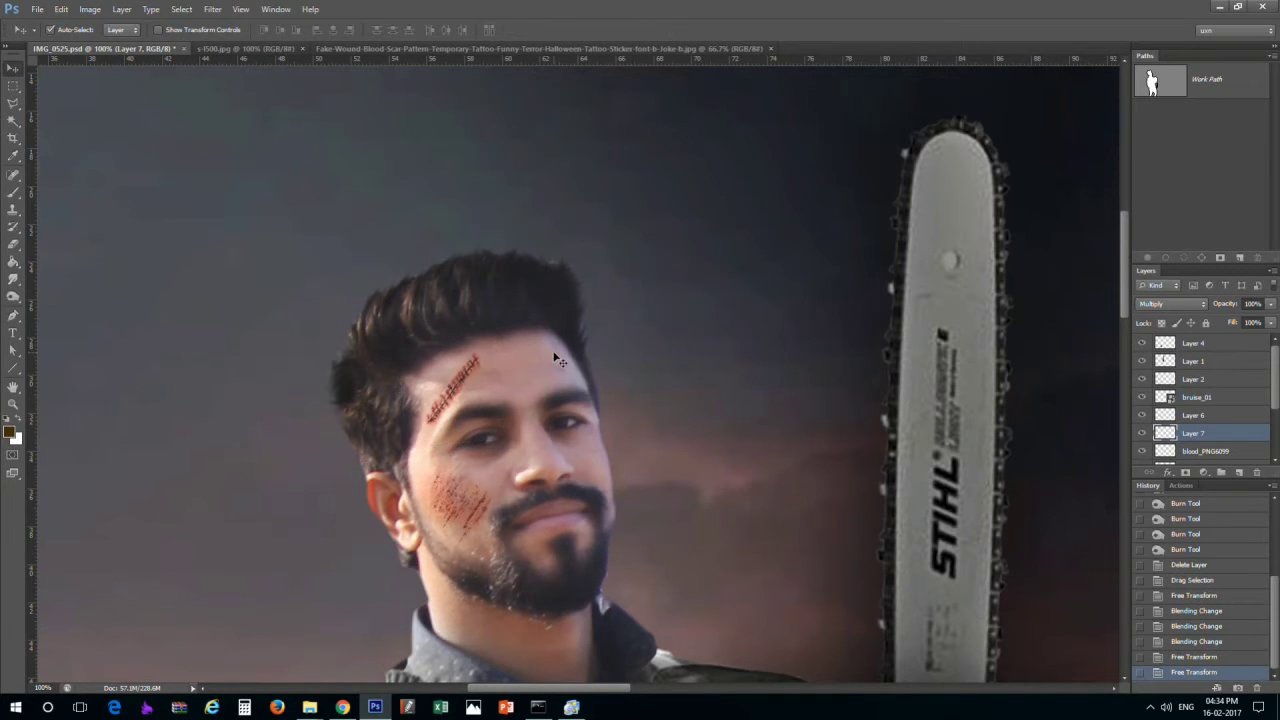
Move the wound up onto the forehead and adjust its rotation
{"action": "key", "text": "ctrl+plus"}
{"action": "key", "text": "ctrl+minus"}
{"action": "key", "text": "ctrl+minus"}
{"action": "key", "text": "ctrl+minus"}
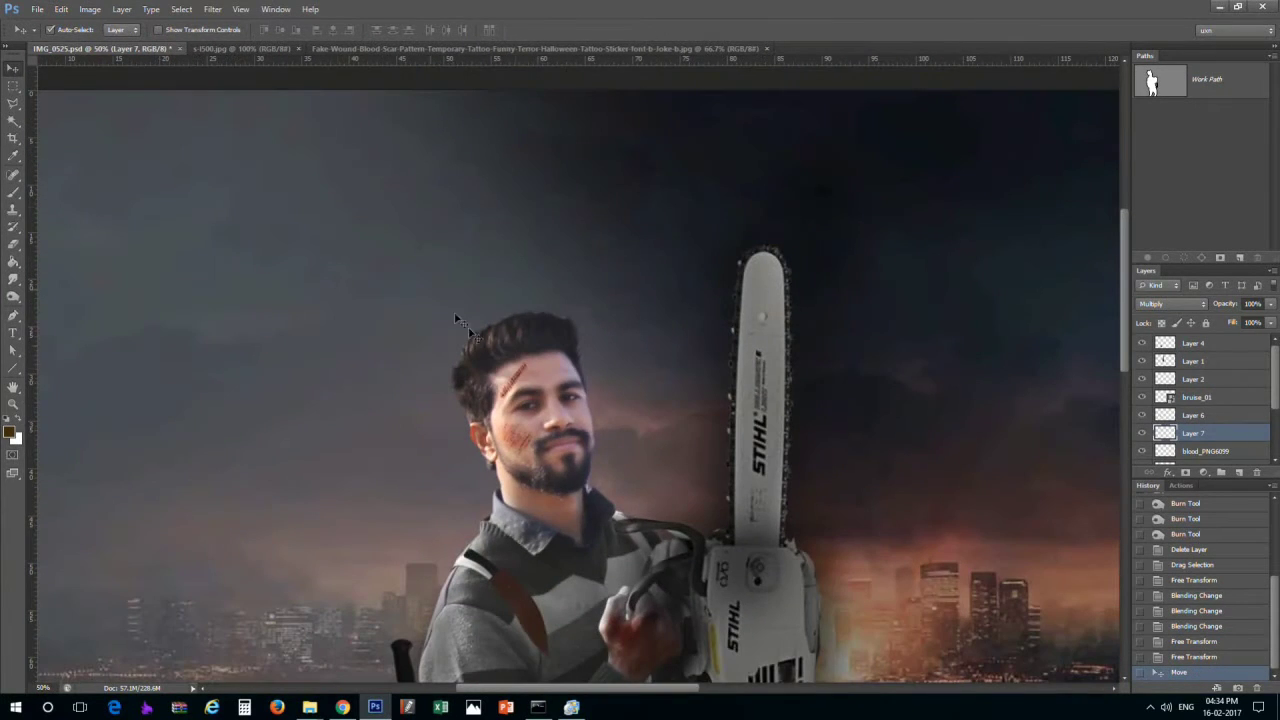
{"action": "mouse_move", "coordinate": [520, 376]}
{"action": "left_mouse_down"}
{"action": "mouse_move", "coordinate": [515, 425]}
{"action": "mouse_move", "coordinate": [520, 365]}
{"action": "mouse_move", "coordinate": [506, 392]}
{"action": "mouse_move", "coordinate": [594, 313]}
{"action": "left_mouse_up"}
{"action": "key", "text": "ctrl+t"}
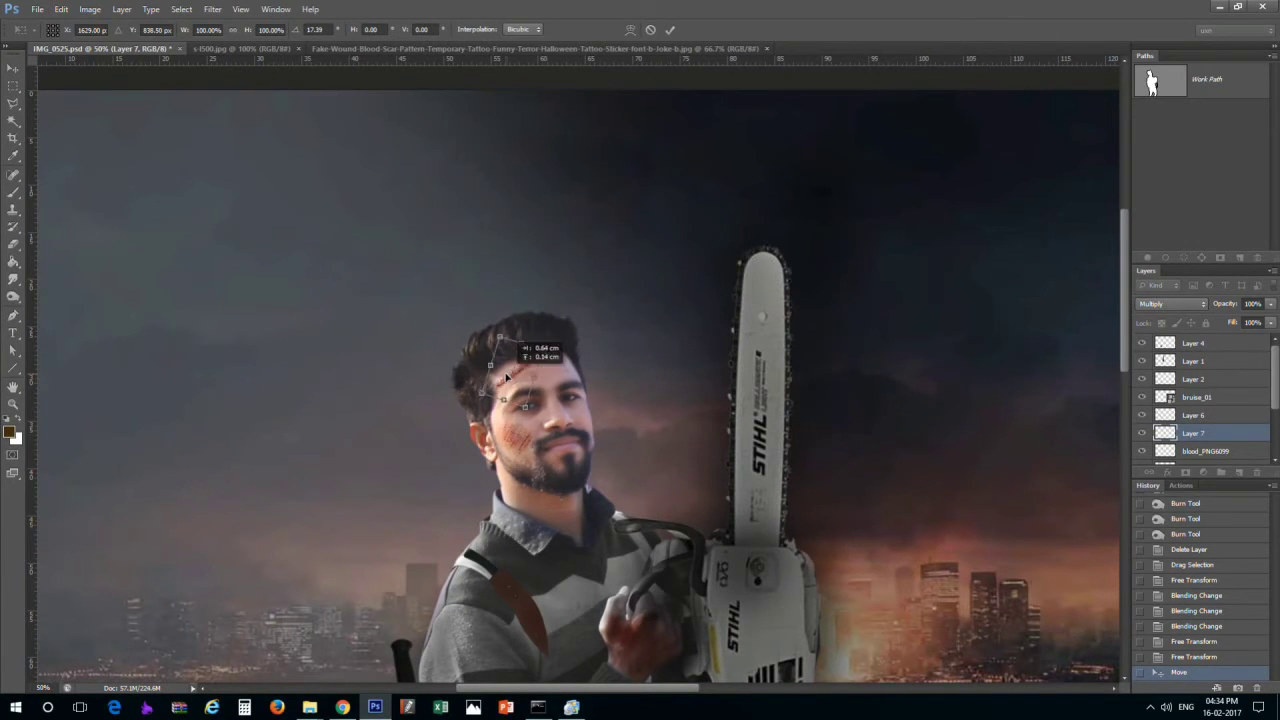
{"action": "key", "text": "Return"}
{"action": "scroll", "coordinate": [486, 377], "scroll_direction": "up", "scroll_amount": 4}
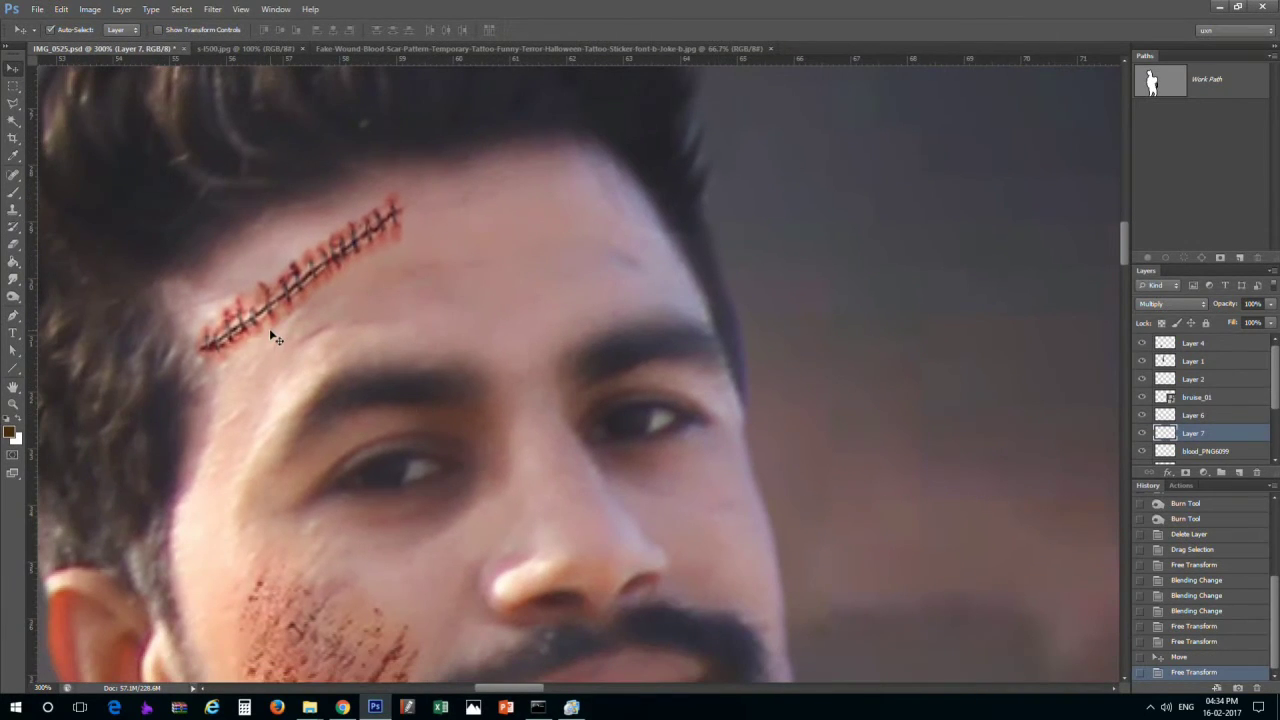
{"action": "left_click_drag", "start_coordinate": [275, 338], "coordinate": [425, 240]}
{"action": "scroll", "coordinate": [427, 243], "scroll_direction": "down", "scroll_amount": 6}
{"action": "scroll", "coordinate": [427, 243], "scroll_direction": "down", "scroll_amount": 1}
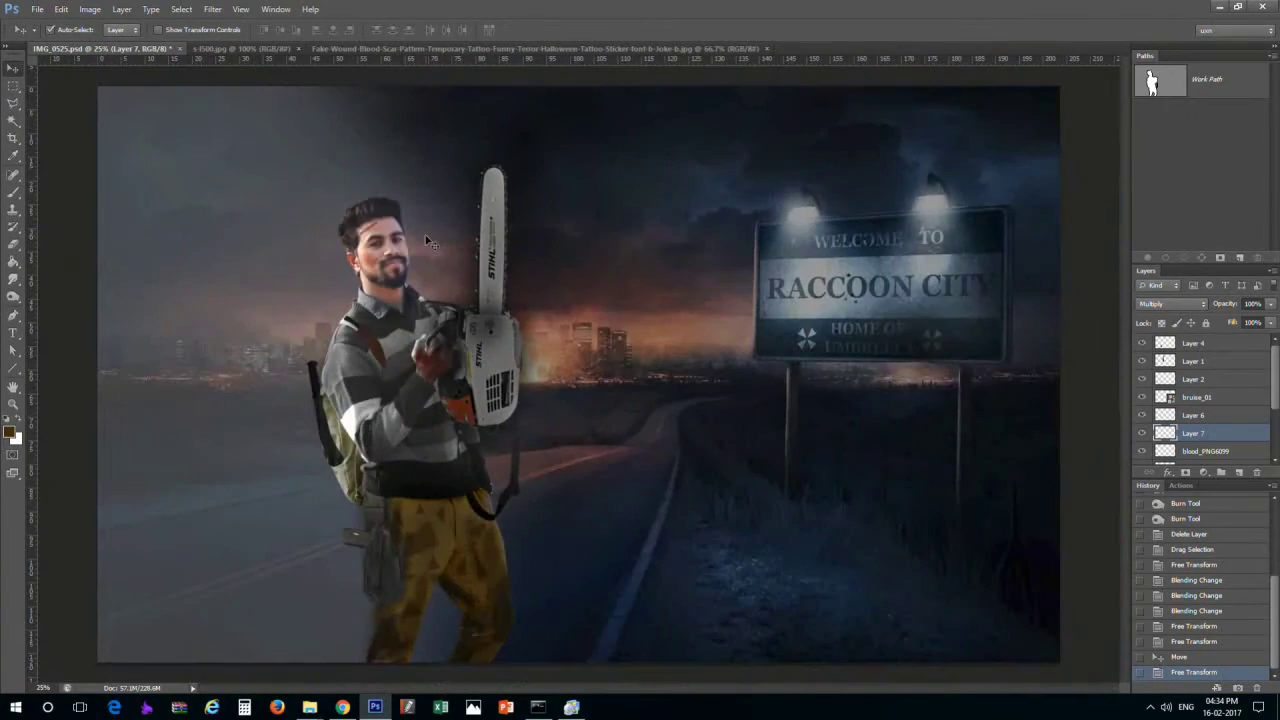
{"action": "scroll", "coordinate": [377, 317], "scroll_direction": "up", "scroll_amount": 3}
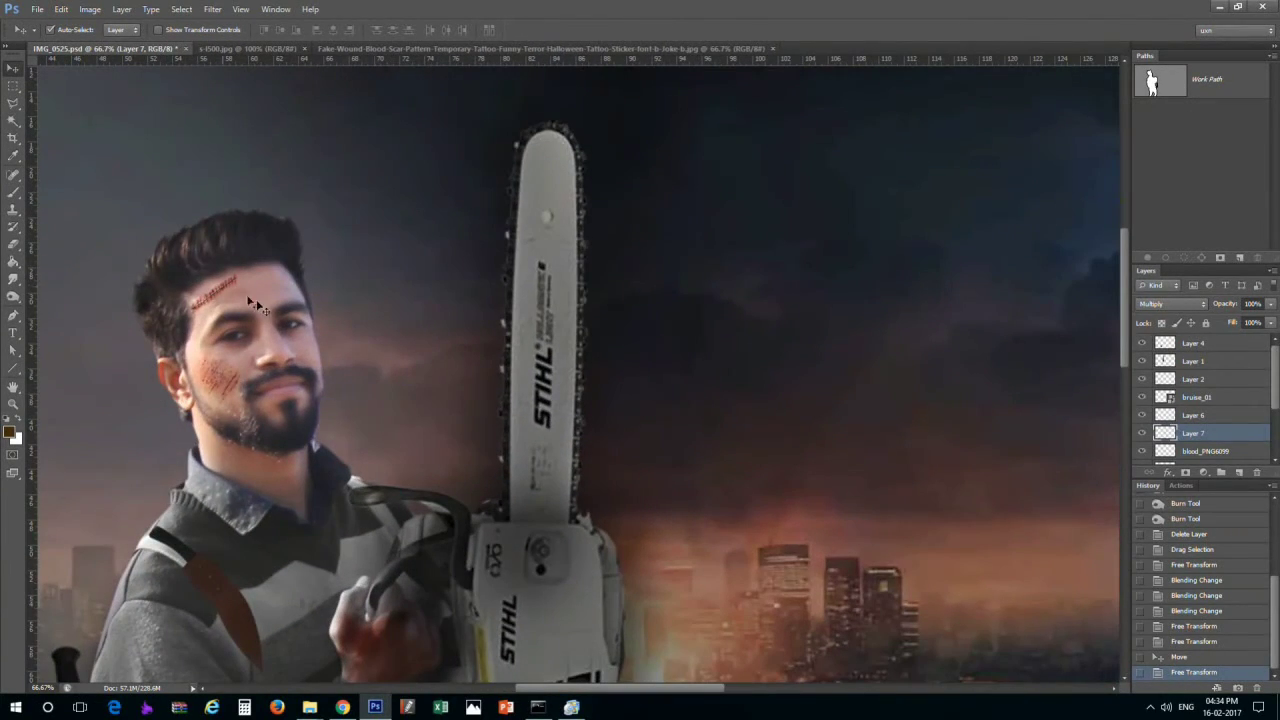
Burn the face, hair, neck and collar on the Background copy layer
{"action": "left_click", "coordinate": [255, 305]}
{"action": "key", "text": "o"}
{"action": "left_click_drag", "start_coordinate": [160, 290], "coordinate": [250, 460]}
{"action": "left_click_drag", "start_coordinate": [190, 390], "coordinate": [290, 520]}
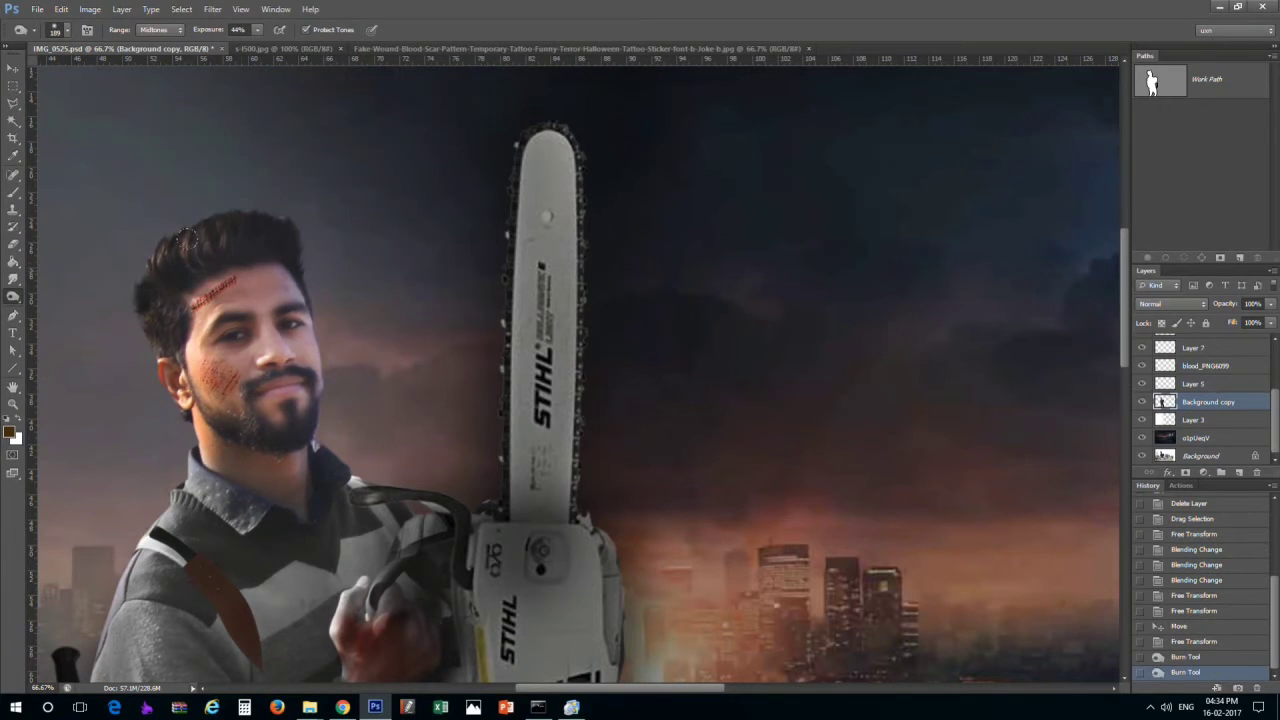
{"action": "left_click_drag", "start_coordinate": [270, 268], "coordinate": [310, 338]}
{"action": "left_click_drag", "start_coordinate": [288, 318], "coordinate": [320, 400]}
{"action": "left_click_drag", "start_coordinate": [296, 275], "coordinate": [400, 520]}
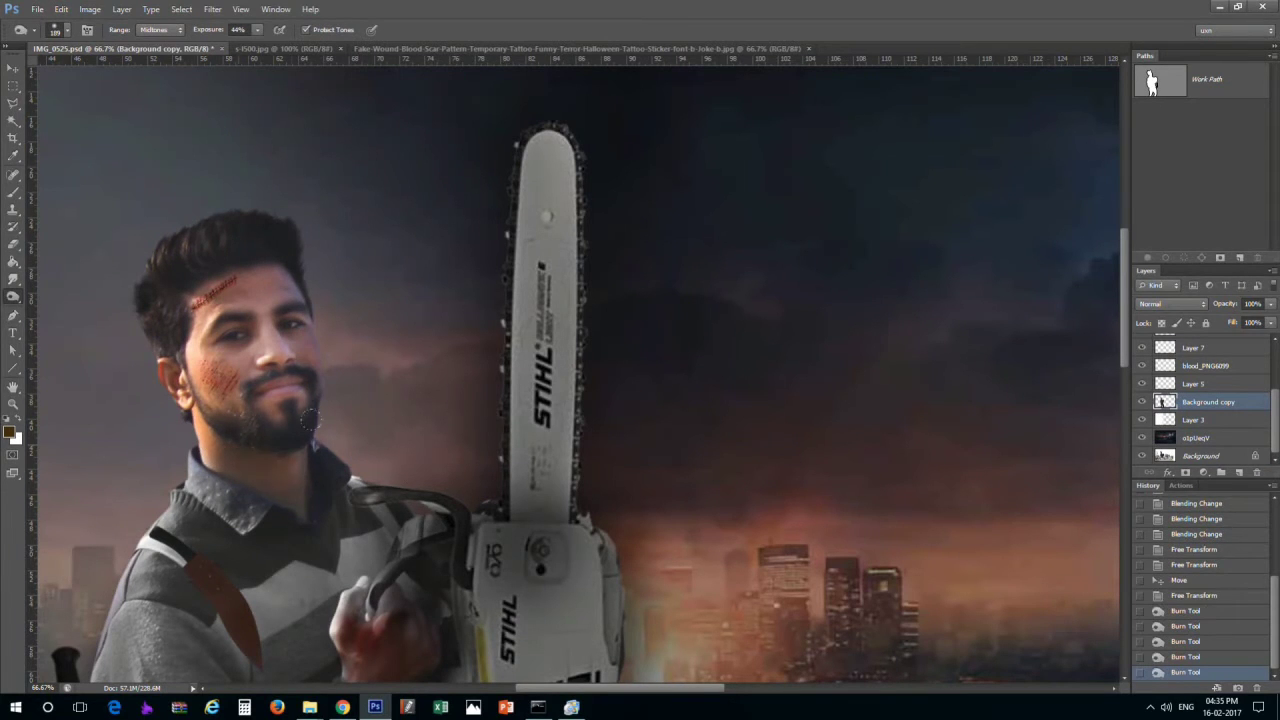
{"action": "left_click_drag", "start_coordinate": [290, 460], "coordinate": [200, 490]}
{"action": "left_click_drag", "start_coordinate": [160, 300], "coordinate": [225, 390]}
{"action": "mouse_move", "coordinate": [195, 330]}
{"action": "left_mouse_down"}
{"action": "mouse_move", "coordinate": [220, 358]}
{"action": "mouse_move", "coordinate": [292, 265]}
{"action": "left_mouse_up"}
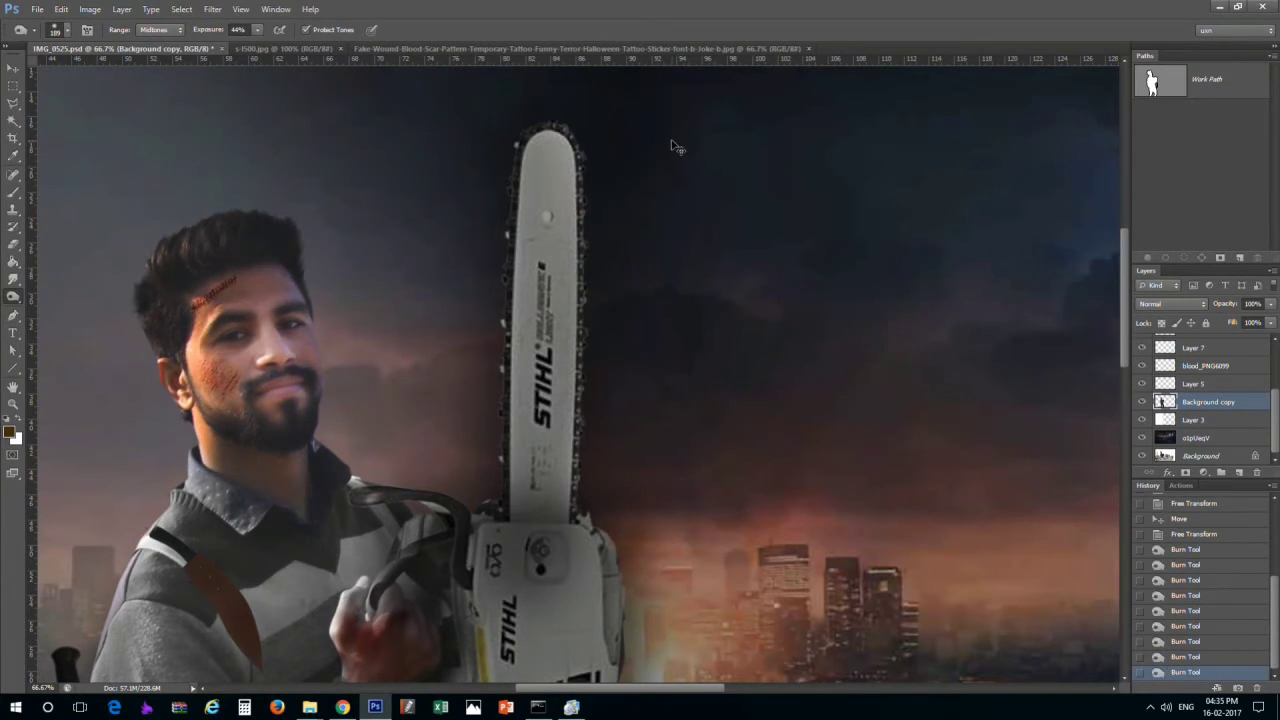
Resize the burn brush and review the darkened face at different zoom levels
{"action": "key", "text": "ctrl+minus"}
{"action": "key", "text": "ctrl+minus"}
{"action": "key", "text": "ctrl+minus"}
{"action": "scroll", "coordinate": [370, 200], "scroll_direction": "up", "scroll_amount": 1}
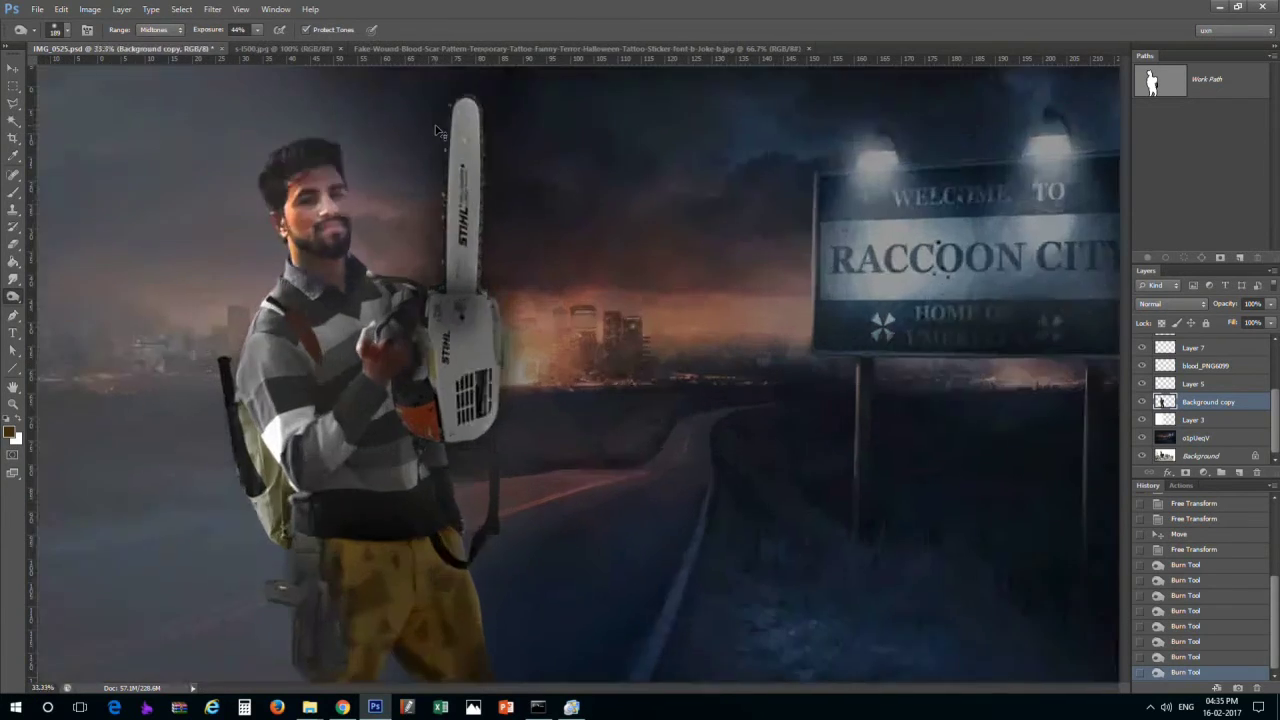
{"action": "scroll", "coordinate": [370, 200], "scroll_direction": "up", "scroll_amount": 2}
{"action": "scroll", "coordinate": [370, 200], "scroll_direction": "up", "scroll_amount": 3}
{"action": "mouse_move", "coordinate": [522, 488]}
{"action": "left_mouse_down"}
{"action": "mouse_move", "coordinate": [327, 268]}
{"action": "mouse_move", "coordinate": [380, 350]}
{"action": "left_mouse_up"}
{"action": "right_click", "coordinate": [240, 210]}
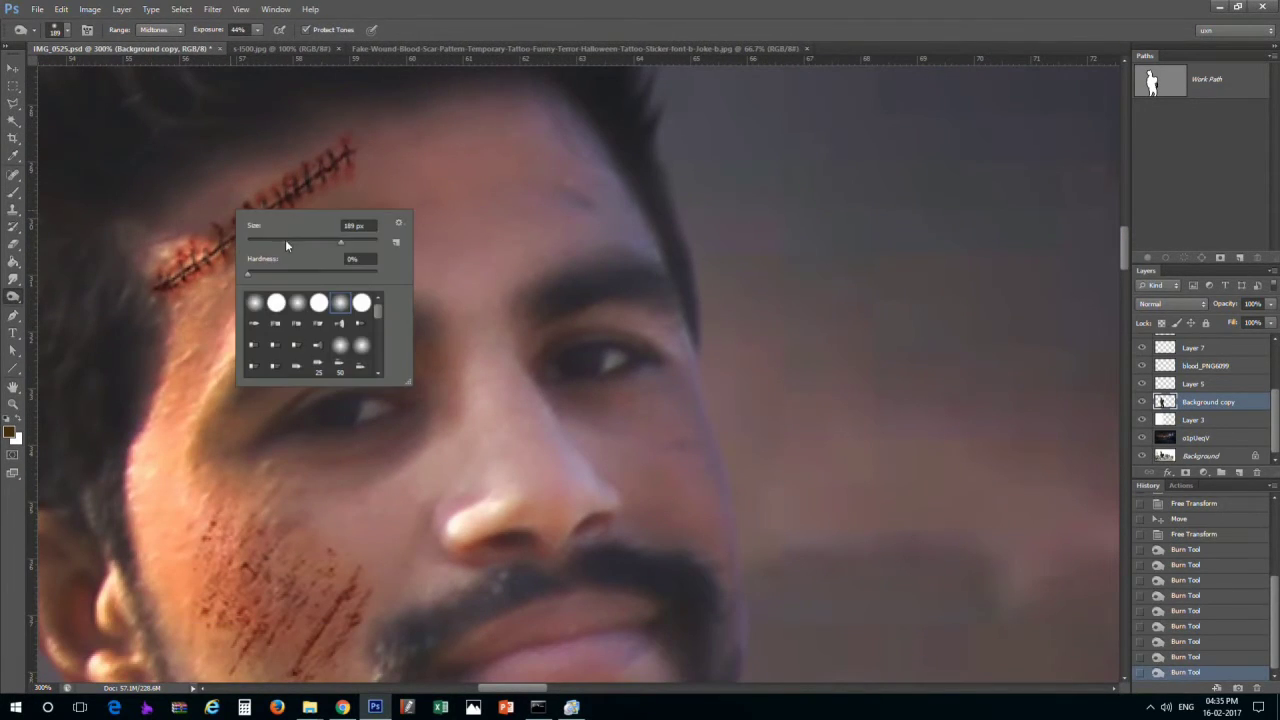
{"action": "mouse_move", "coordinate": [300, 230]}
{"action": "left_mouse_down"}
{"action": "mouse_move", "coordinate": [150, 260]}
{"action": "mouse_move", "coordinate": [210, 290]}
{"action": "left_mouse_up"}
{"action": "key", "text": "ctrl+minus"}
{"action": "key", "text": "ctrl+minus"}
{"action": "key", "text": "ctrl+minus"}
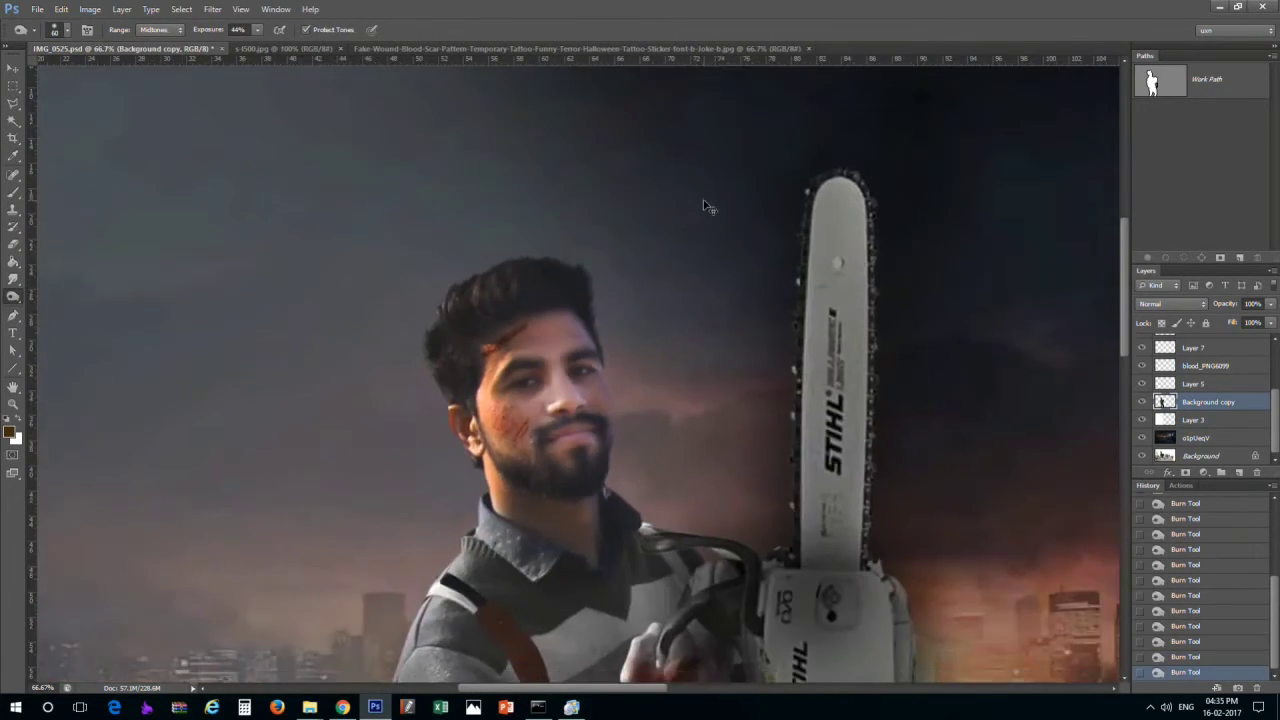
{"action": "key", "text": "ctrl+plus"}
{"action": "key", "text": "ctrl+plus"}
{"action": "left_click_drag", "start_coordinate": [651, 386], "coordinate": [562, 398]}
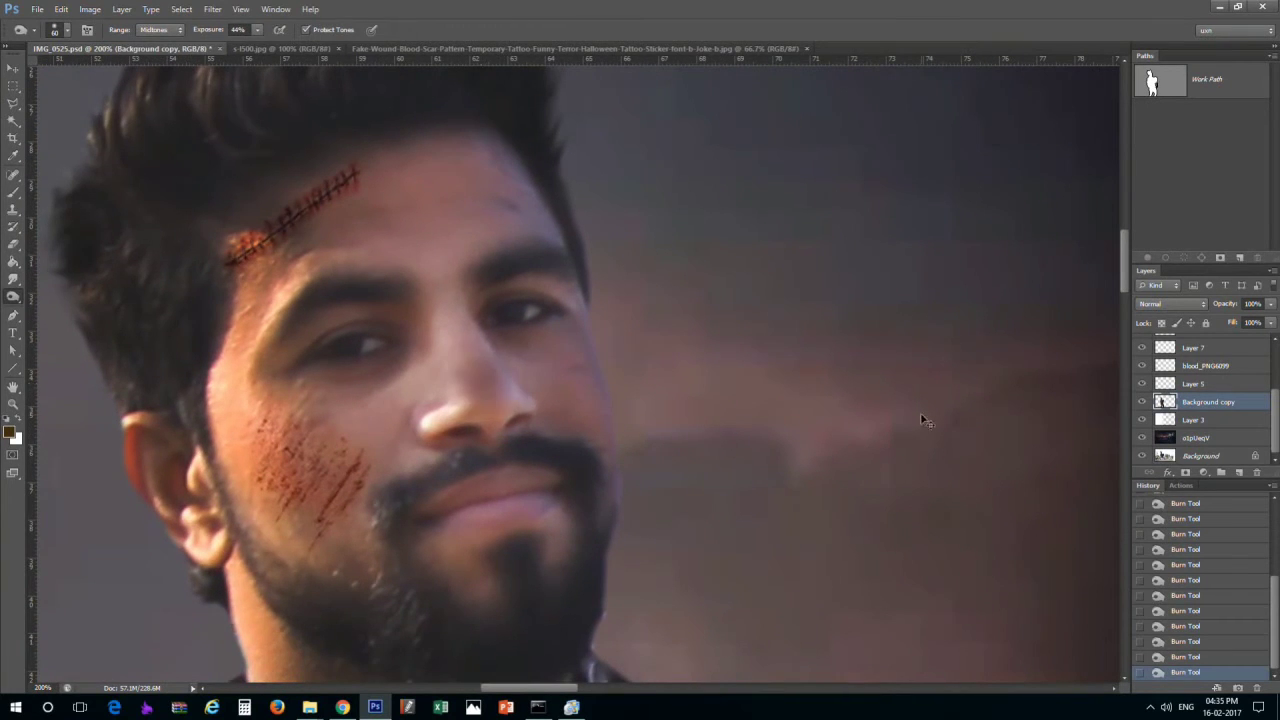
{"action": "key", "text": "ctrl+minus"}
{"action": "key", "text": "ctrl+minus"}
{"action": "key", "text": "ctrl+minus"}
{"action": "key", "text": "ctrl+minus"}
{"action": "key", "text": "ctrl+minus"}
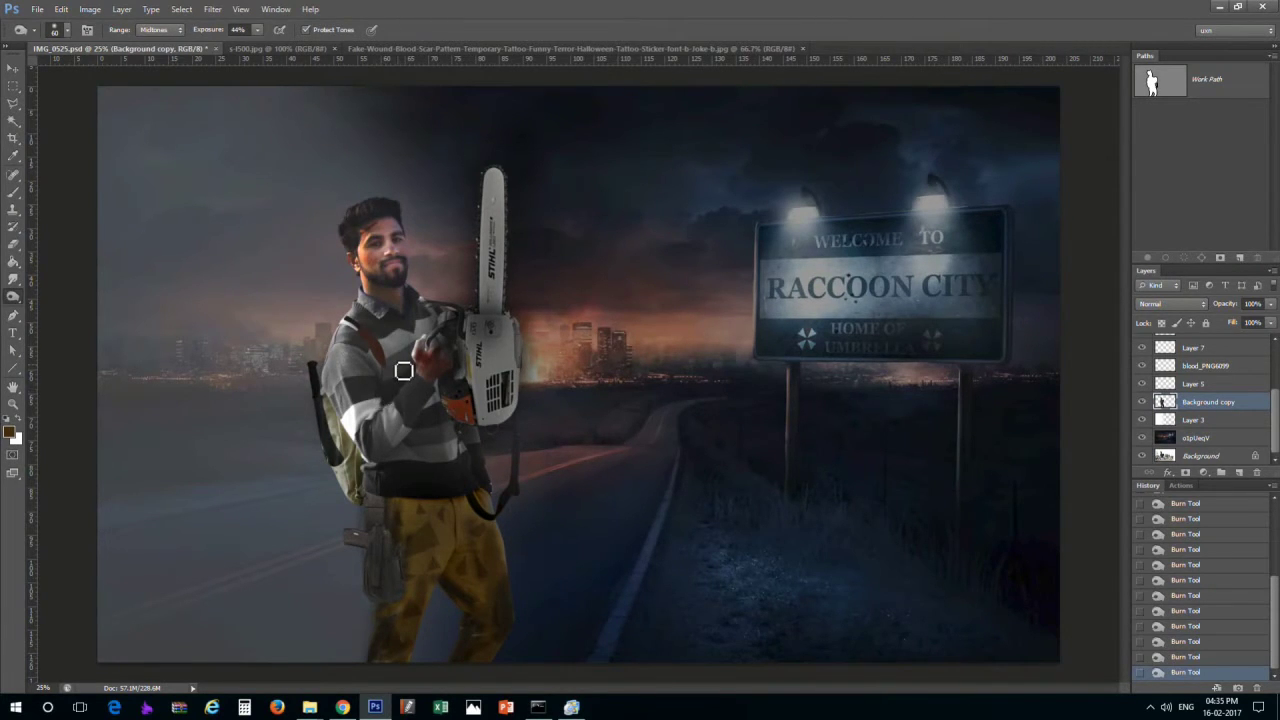
{"action": "key", "text": "ctrl+plus"}
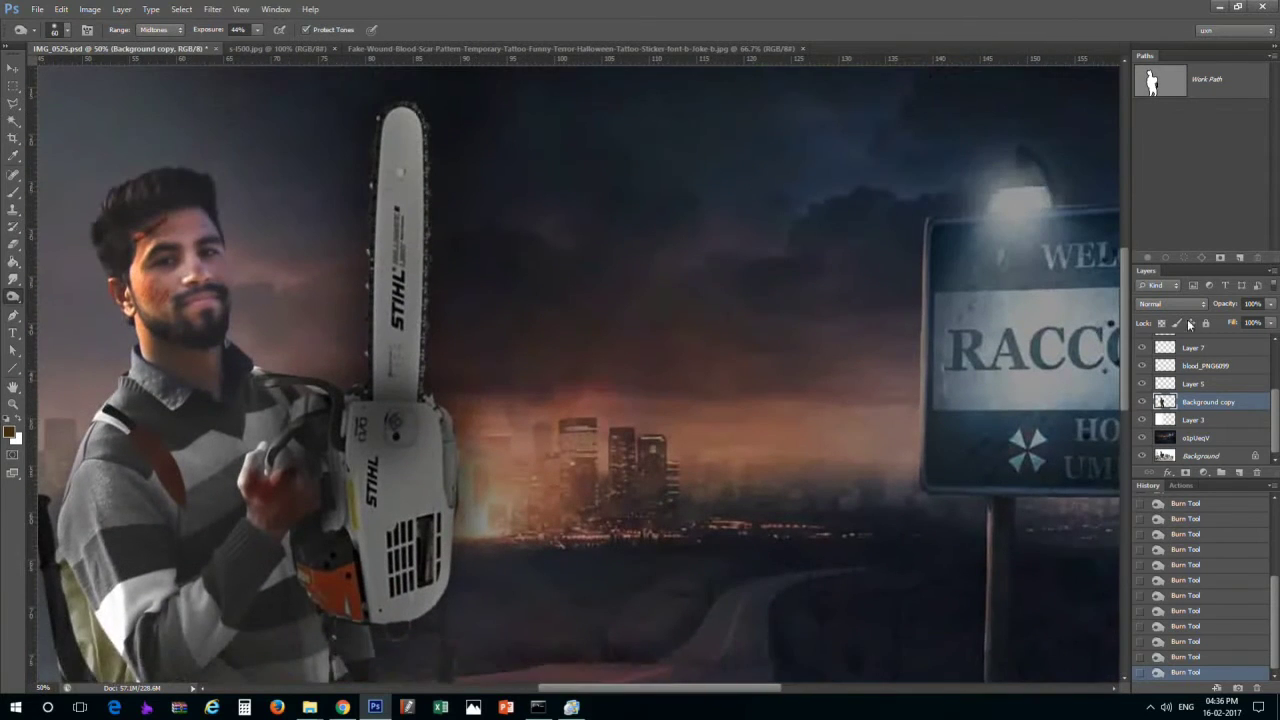
{"action": "scroll", "coordinate": [1200, 400], "scroll_direction": "up", "scroll_amount": 3}
Zoom in on the chainsaw and pick a dark blood red as the foreground colour
{"action": "left_click", "coordinate": [1192, 343]}
{"action": "key", "text": "ctrl+plus"}
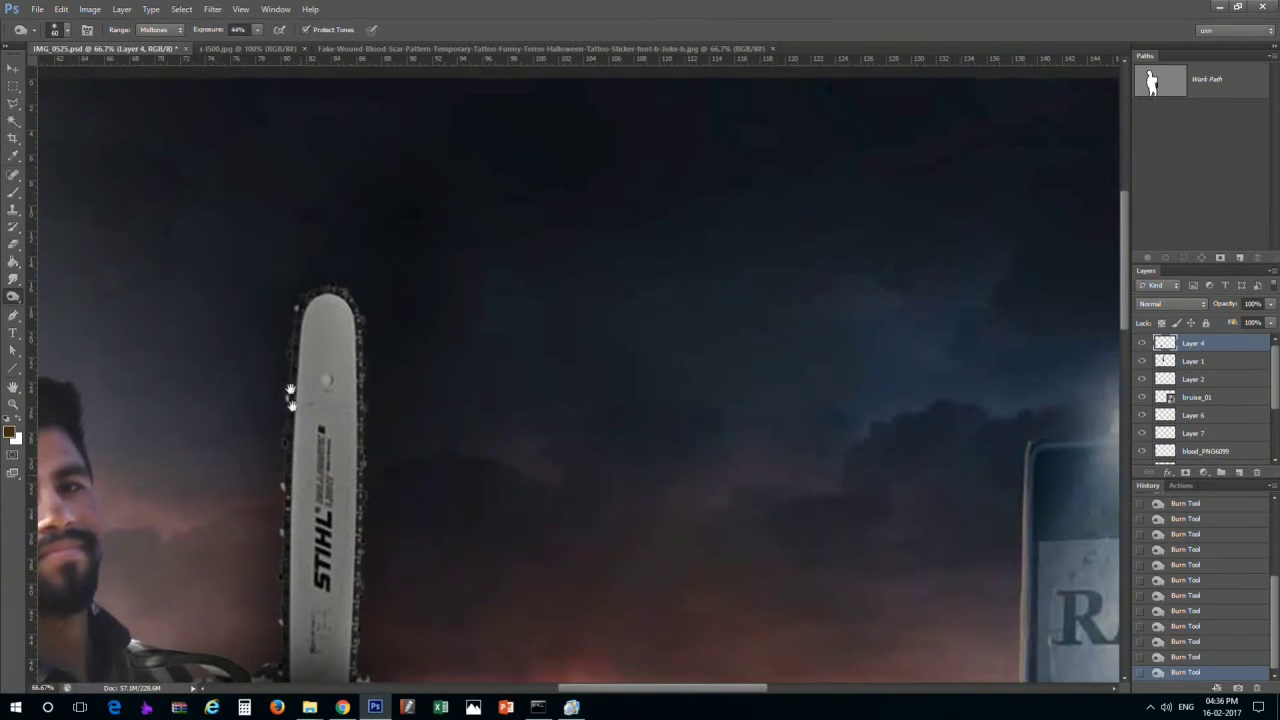
{"action": "key", "text": "i"}
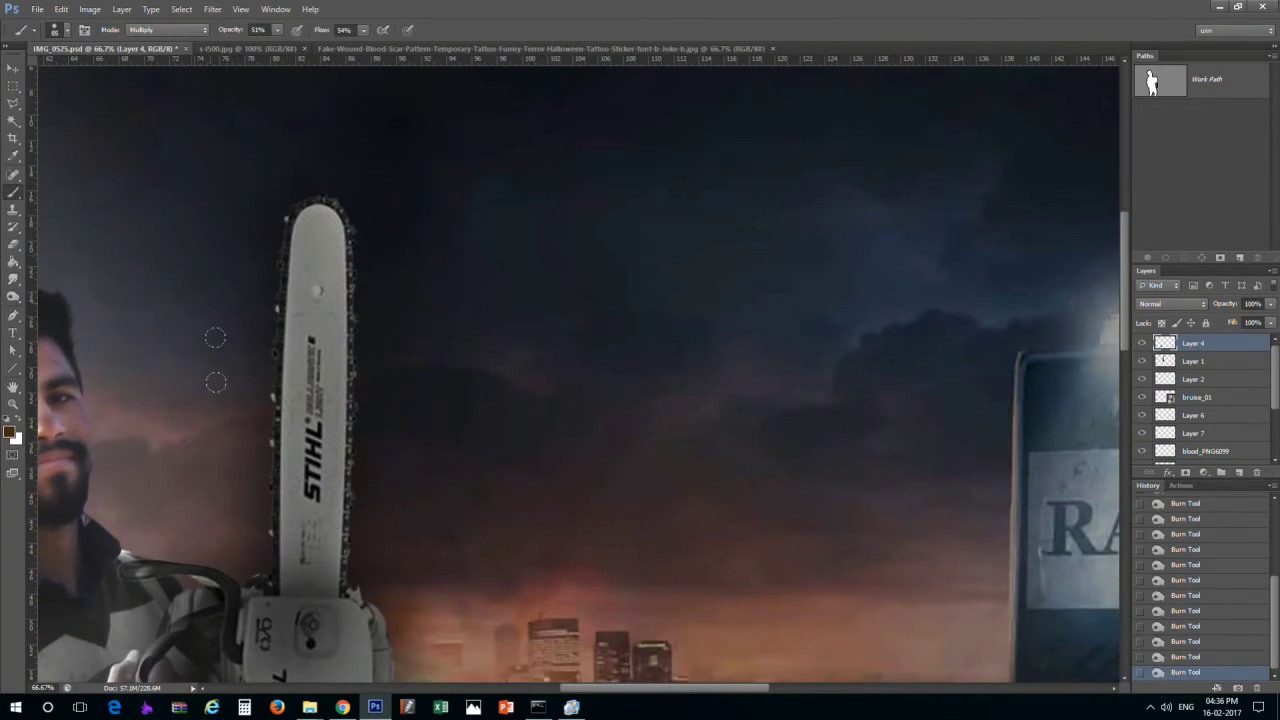
{"action": "left_click", "coordinate": [10, 432]}
{"action": "left_click_drag", "start_coordinate": [603, 440], "coordinate": [603, 314]}
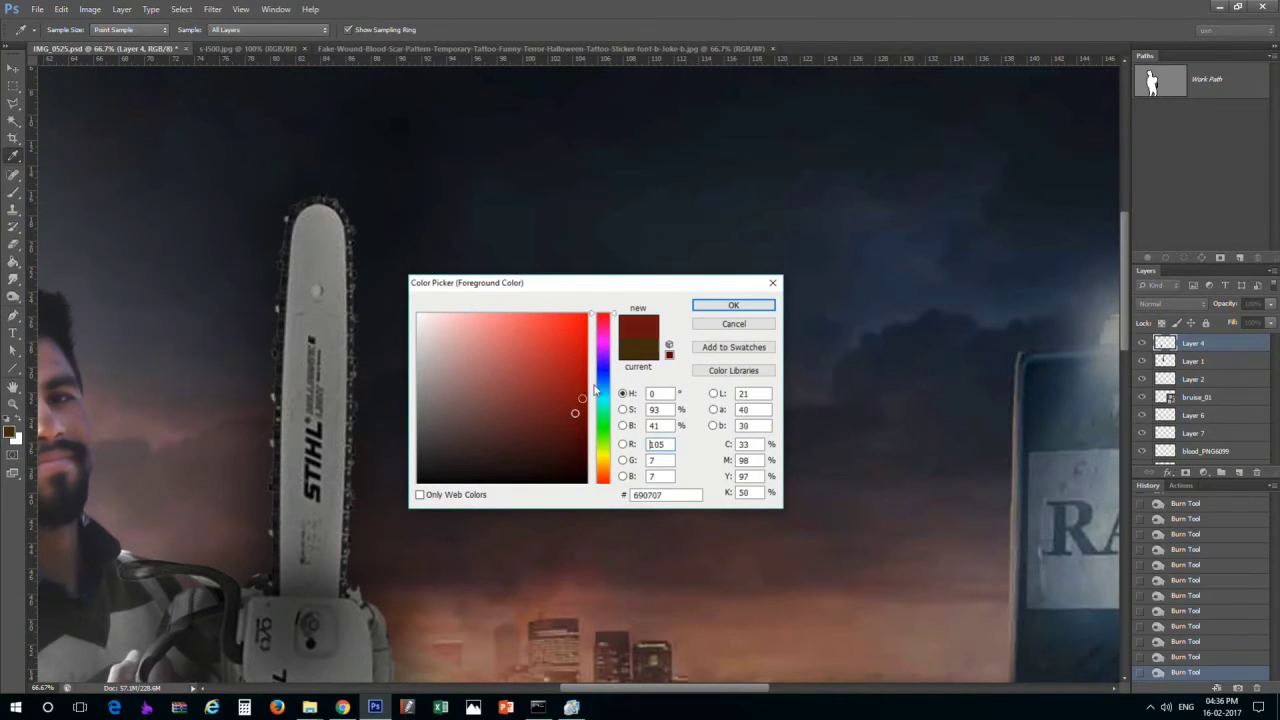
{"action": "left_click", "coordinate": [733, 305]}
Brush dark red blood along the chainsaw bar edge in Normal brush mode
{"action": "key", "text": "b"}
{"action": "right_click", "coordinate": [260, 163]}
{"action": "left_click", "coordinate": [1223, 344]}
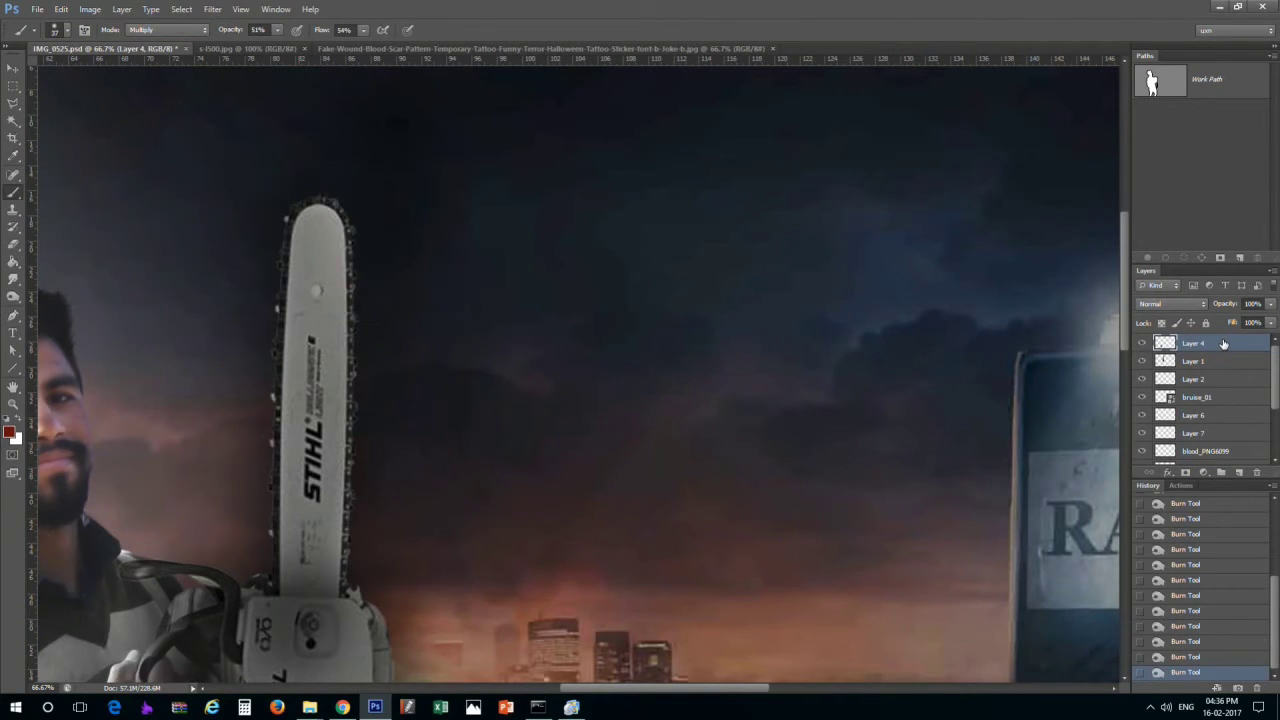
{"action": "left_click", "coordinate": [190, 30]}
{"action": "left_click", "coordinate": [160, 31]}
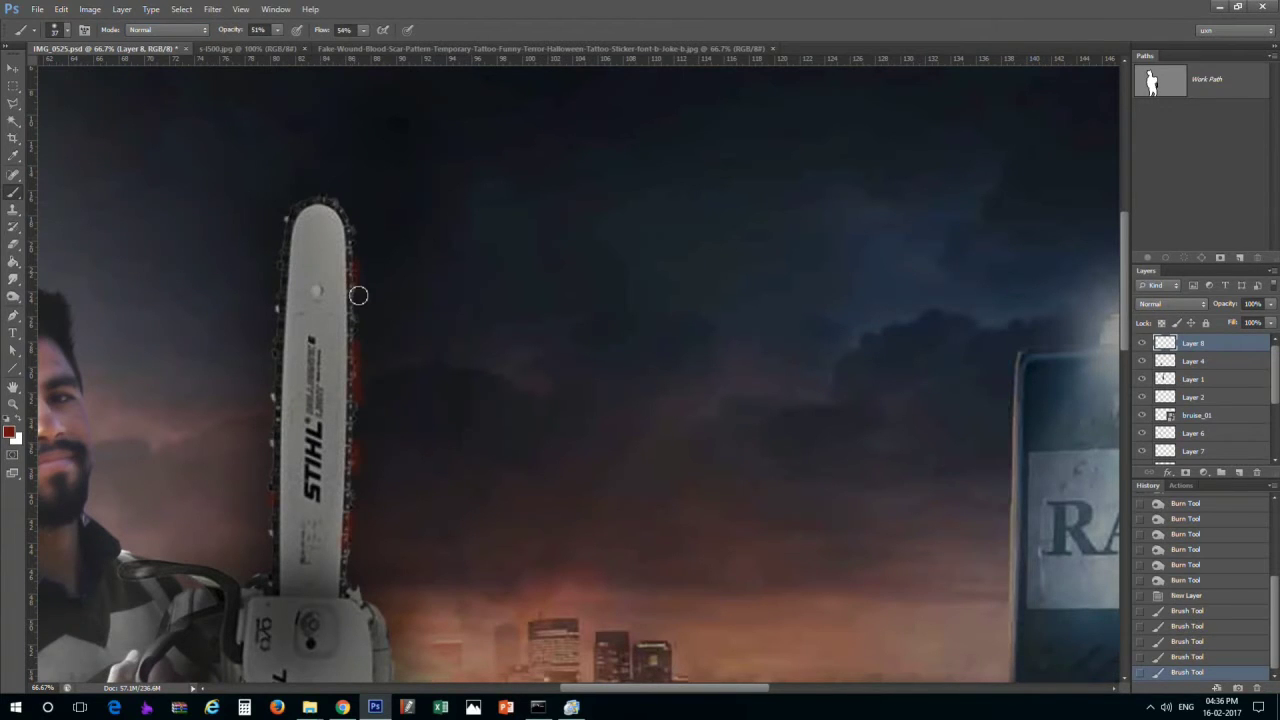
{"action": "left_click", "coordinate": [351, 222]}
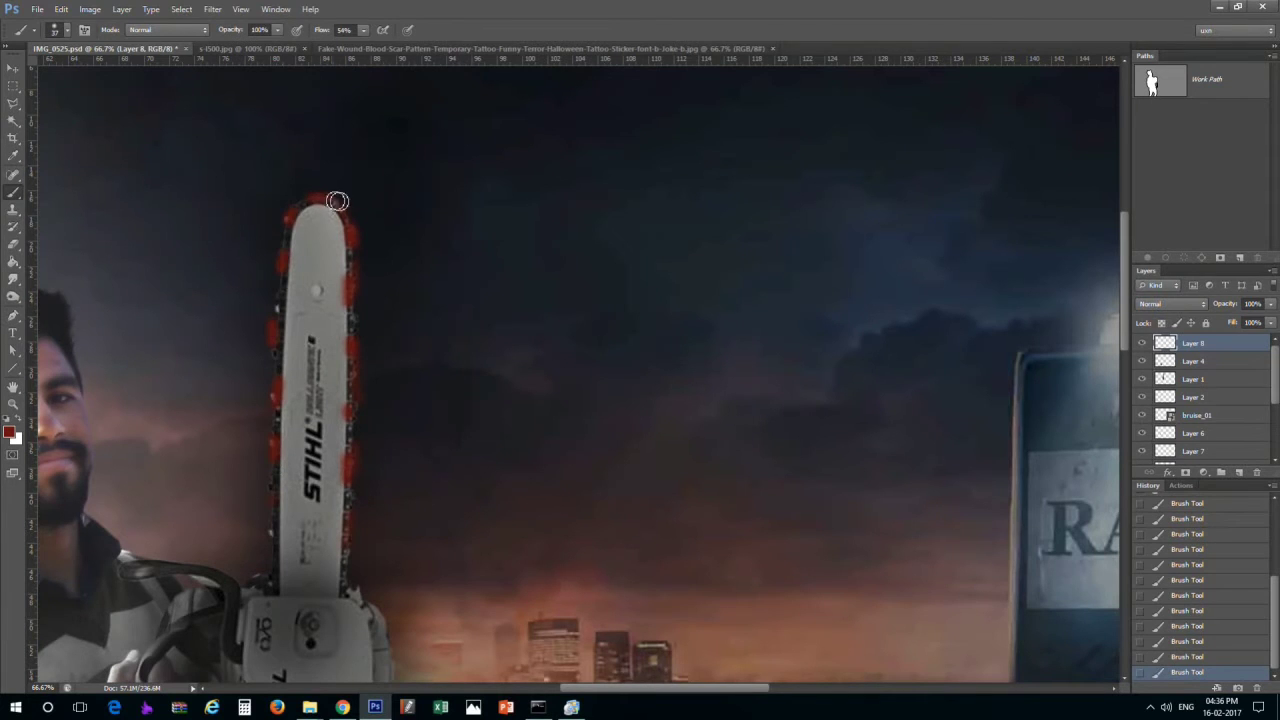
{"action": "left_click_drag", "start_coordinate": [368, 610], "coordinate": [407, 240]}
{"action": "key", "text": "ctrl+z"}
{"action": "scroll", "coordinate": [408, 343], "scroll_direction": "up", "scroll_amount": 5}
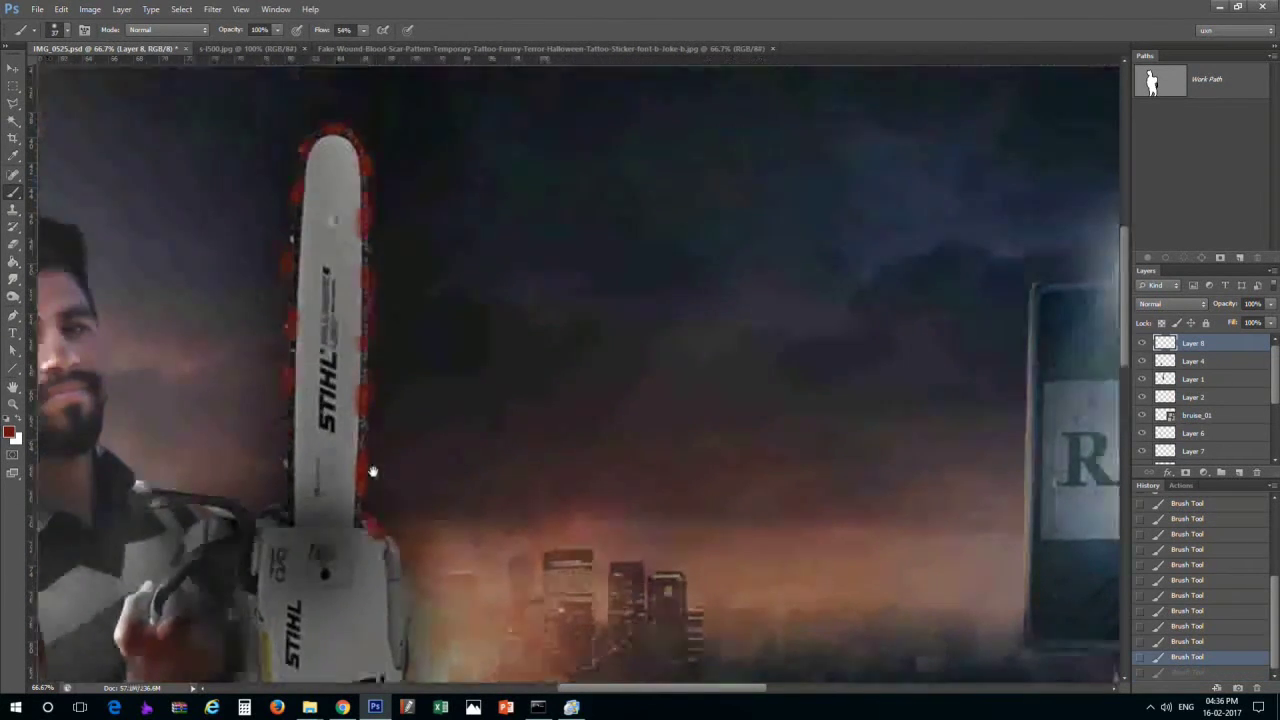
Set the blood layer to Multiply and smudge the red along both blade edges
{"action": "left_click", "coordinate": [13, 279]}
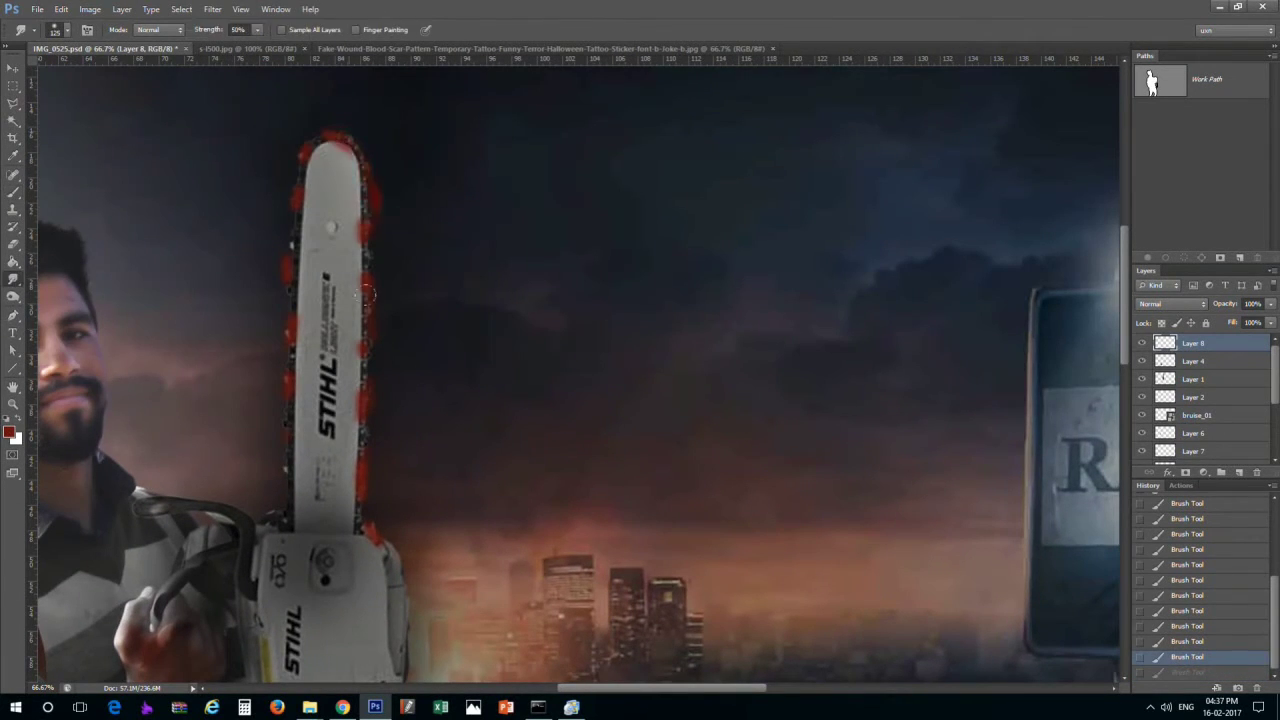
{"action": "left_click_drag", "start_coordinate": [360, 548], "coordinate": [371, 586]}
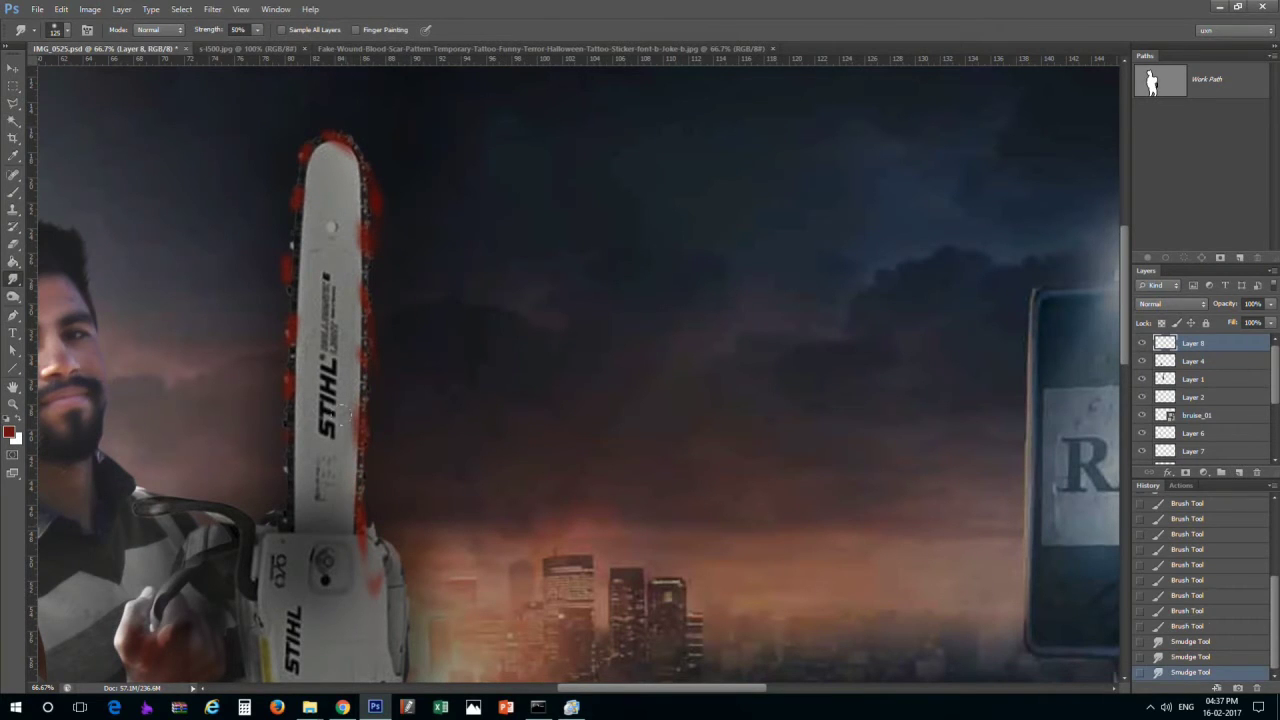
{"action": "left_click", "coordinate": [148, 29]}
{"action": "left_click", "coordinate": [1173, 303]}
{"action": "left_click", "coordinate": [1160, 343]}
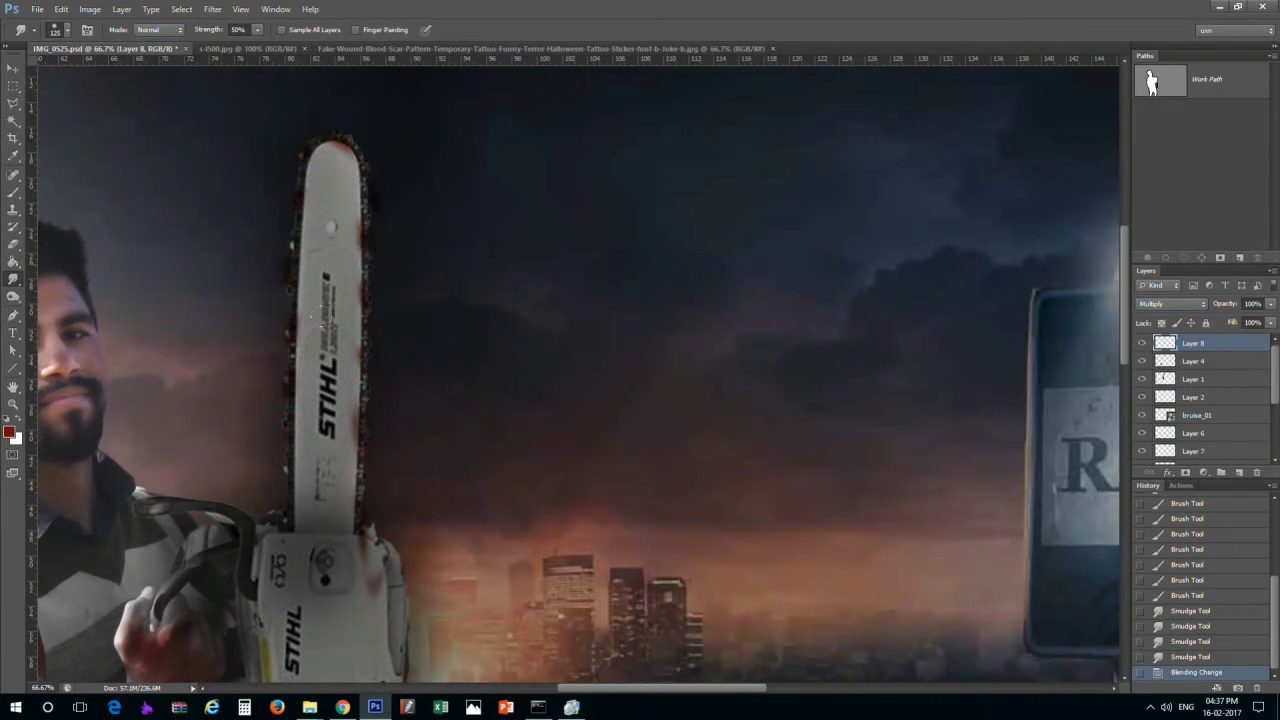
{"action": "left_click_drag", "start_coordinate": [361, 220], "coordinate": [361, 275]}
{"action": "left_click_drag", "start_coordinate": [362, 290], "coordinate": [362, 345]}
{"action": "left_click_drag", "start_coordinate": [361, 212], "coordinate": [362, 270]}
{"action": "left_click_drag", "start_coordinate": [340, 135], "coordinate": [345, 156]}
{"action": "left_click_drag", "start_coordinate": [296, 312], "coordinate": [289, 389]}
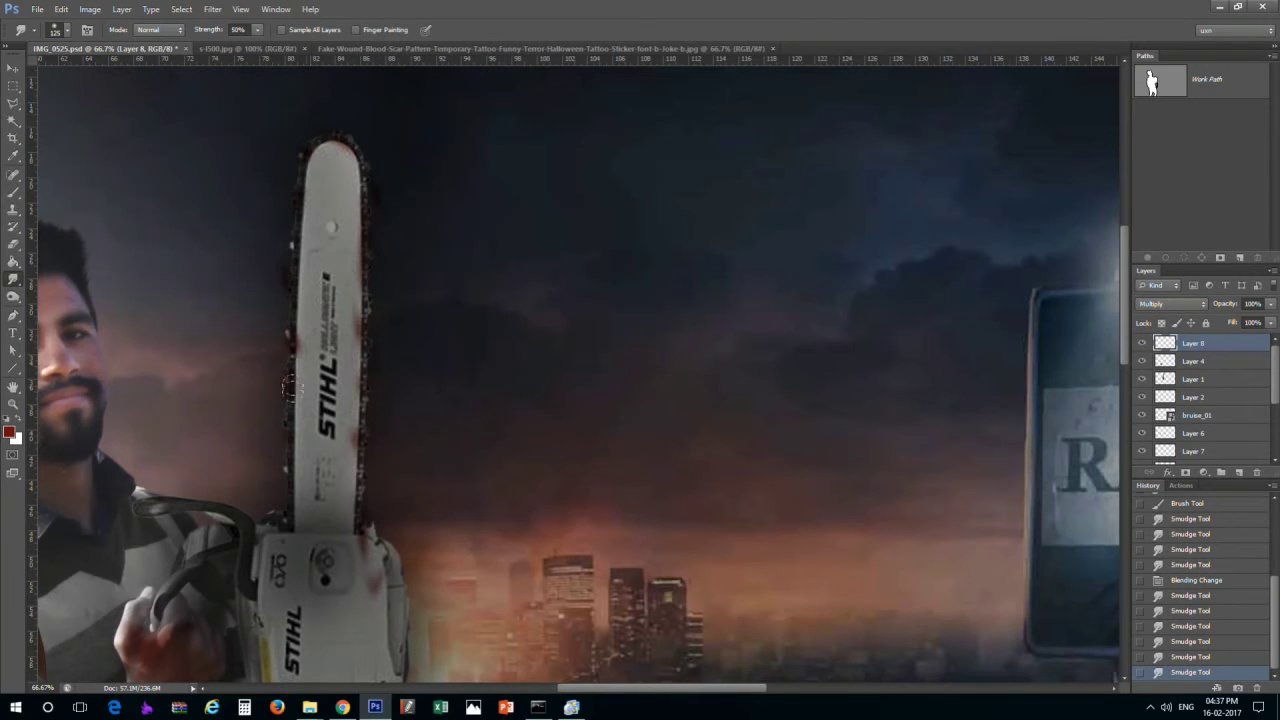
{"action": "key", "text": "ctrl+minus"}
{"action": "key", "text": "ctrl+minus"}
{"action": "key", "text": "ctrl+minus"}
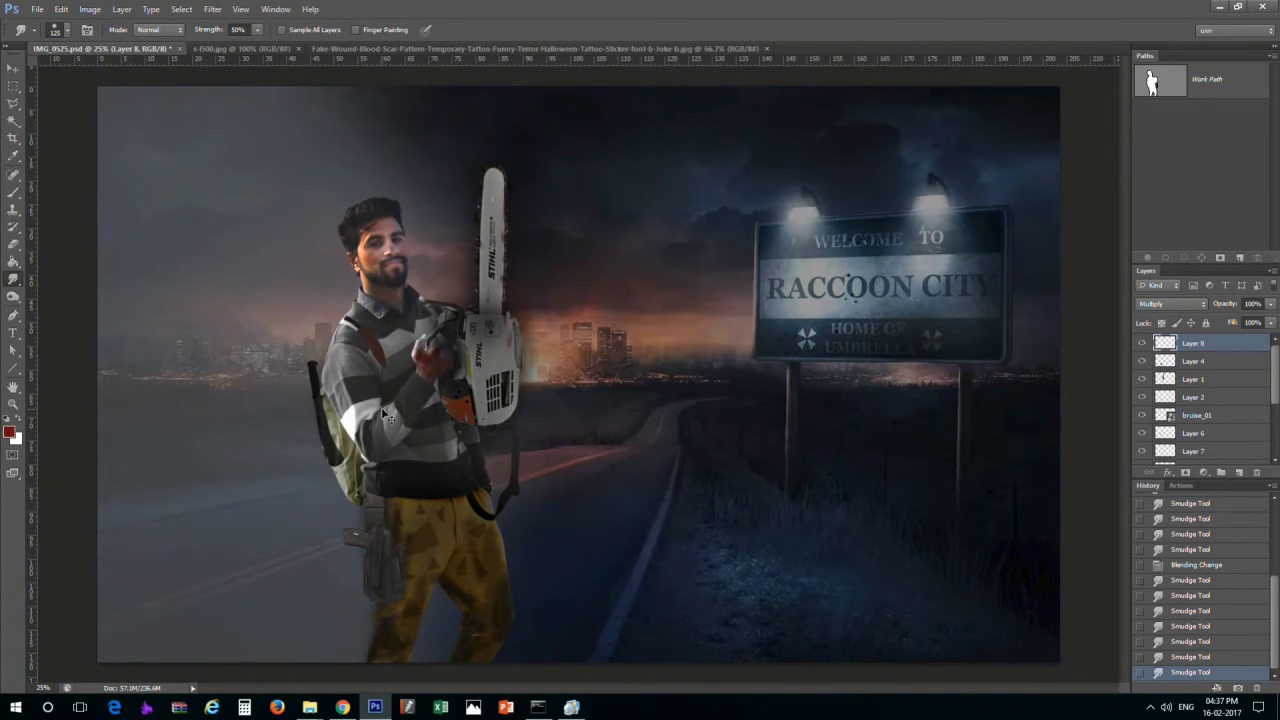
Move, scale and rotate the machete so it sits in the man's waistband
{"action": "key", "text": "ctrl+minus"}
{"action": "key", "text": "v"}
{"action": "left_click_drag", "start_coordinate": [505, 448], "coordinate": [516, 460]}
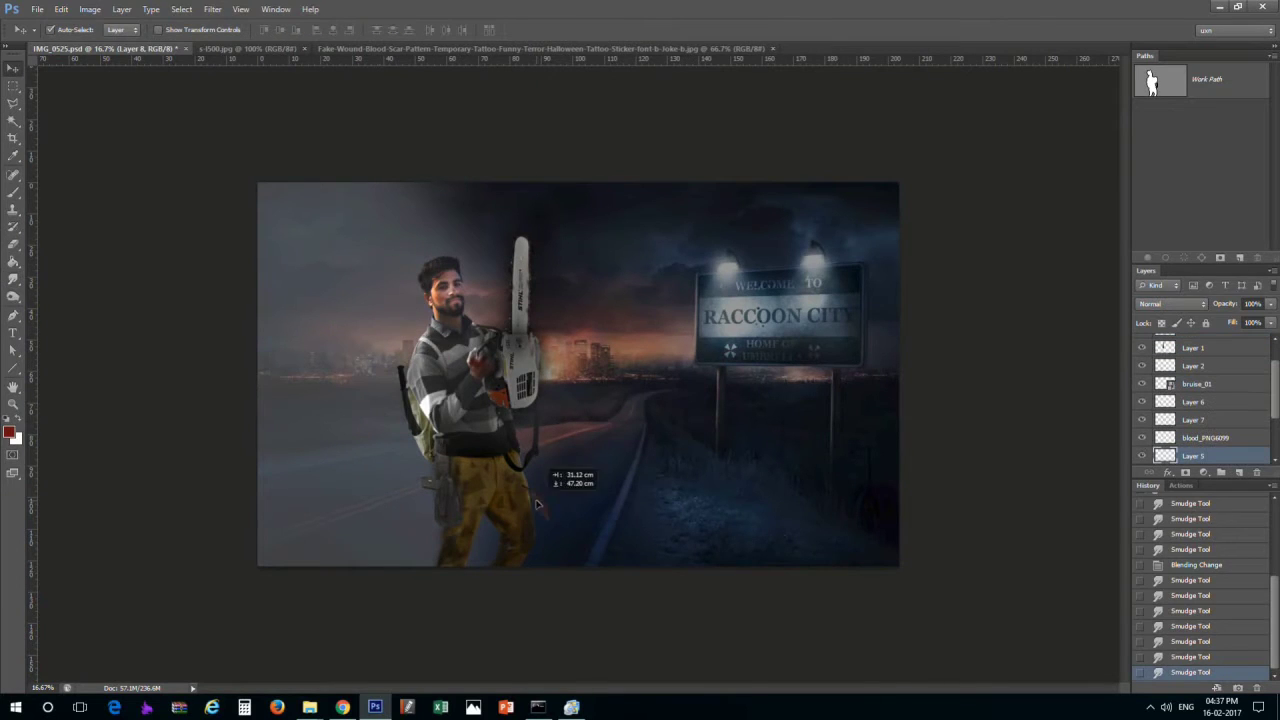
{"action": "key", "text": "ctrl+plus"}
{"action": "key", "text": "ctrl+plus"}
{"action": "key", "text": "ctrl+t"}
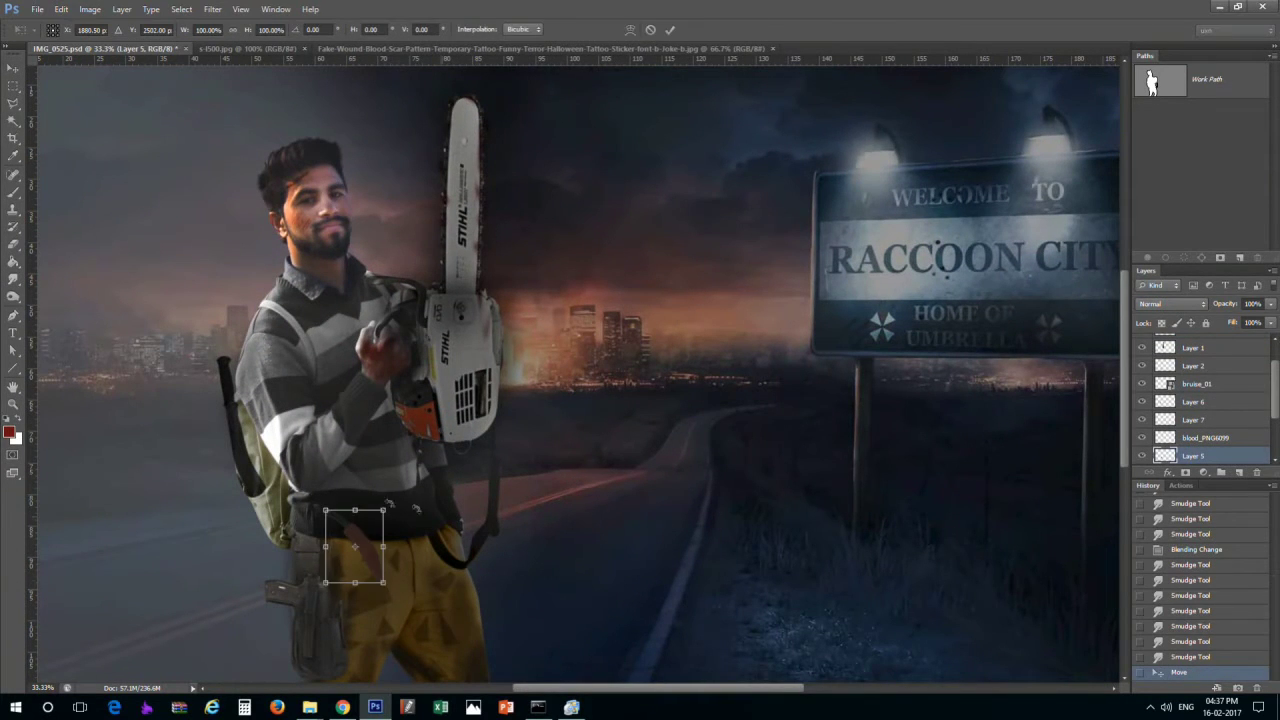
{"action": "mouse_move", "coordinate": [392, 577]}
{"action": "left_mouse_down"}
{"action": "mouse_move", "coordinate": [509, 643]}
{"action": "mouse_move", "coordinate": [534, 566]}
{"action": "mouse_move", "coordinate": [585, 531]}
{"action": "mouse_move", "coordinate": [430, 600]}
{"action": "mouse_move", "coordinate": [380, 556]}
{"action": "left_mouse_up"}
{"action": "key", "text": "Return"}
{"action": "key", "text": "ctrl+plus"}
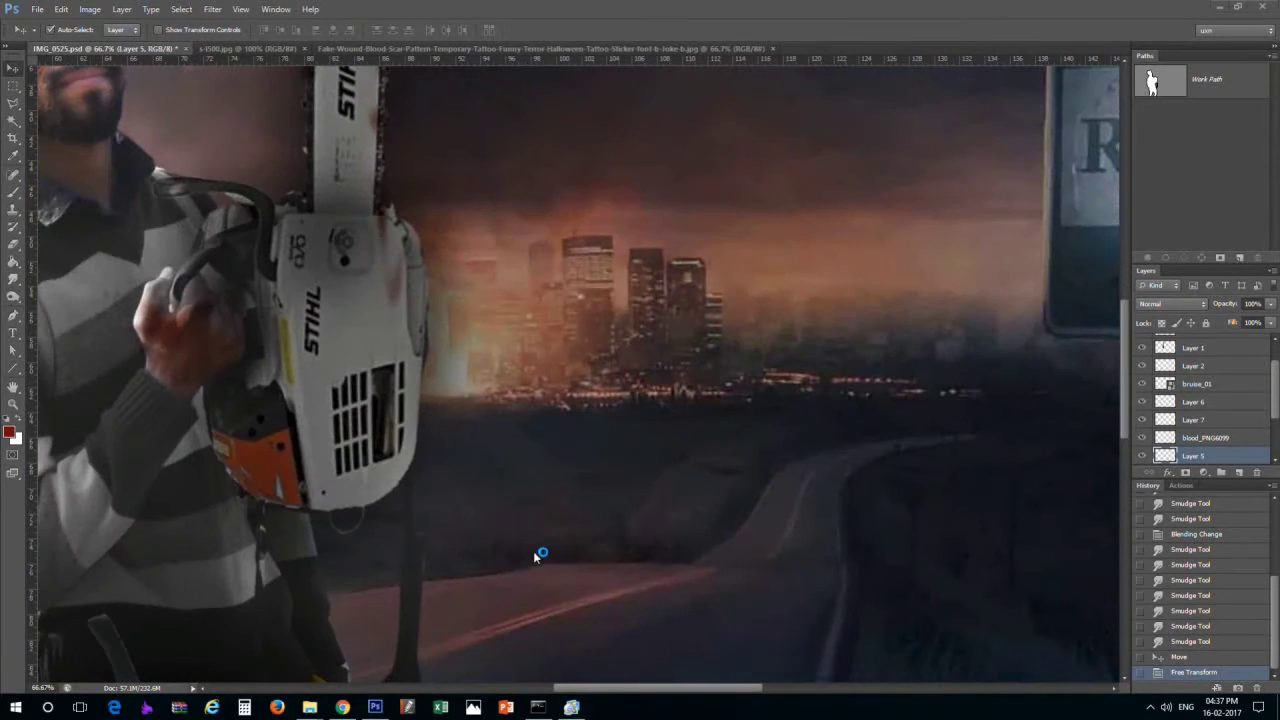
{"action": "left_click_drag", "start_coordinate": [188, 596], "coordinate": [608, 346]}
Delete pixels outside the machete's inverted, feathered outline, then deselect
{"action": "left_click", "coordinate": [1165, 456], "text": "ctrl"}
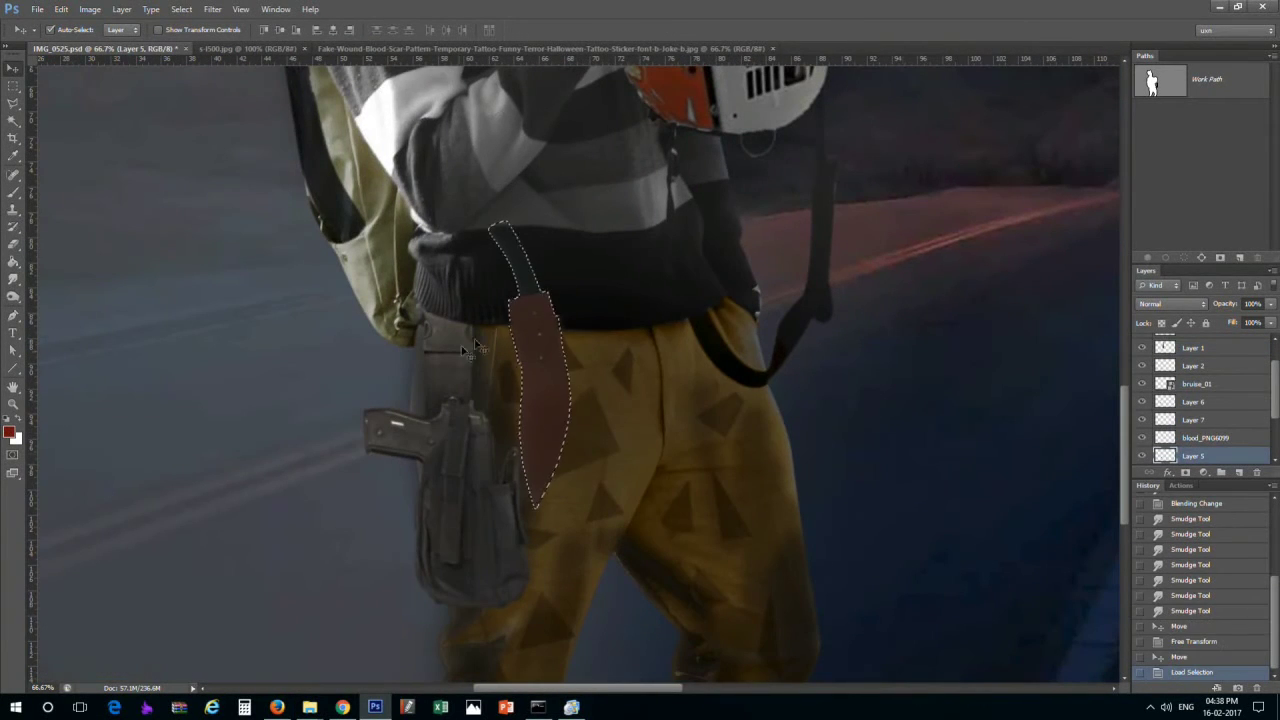
{"action": "key", "text": "ctrl+shift+i"}
{"action": "key", "text": "m"}
{"action": "right_click", "coordinate": [559, 354]}
{"action": "left_click", "coordinate": [602, 384]}
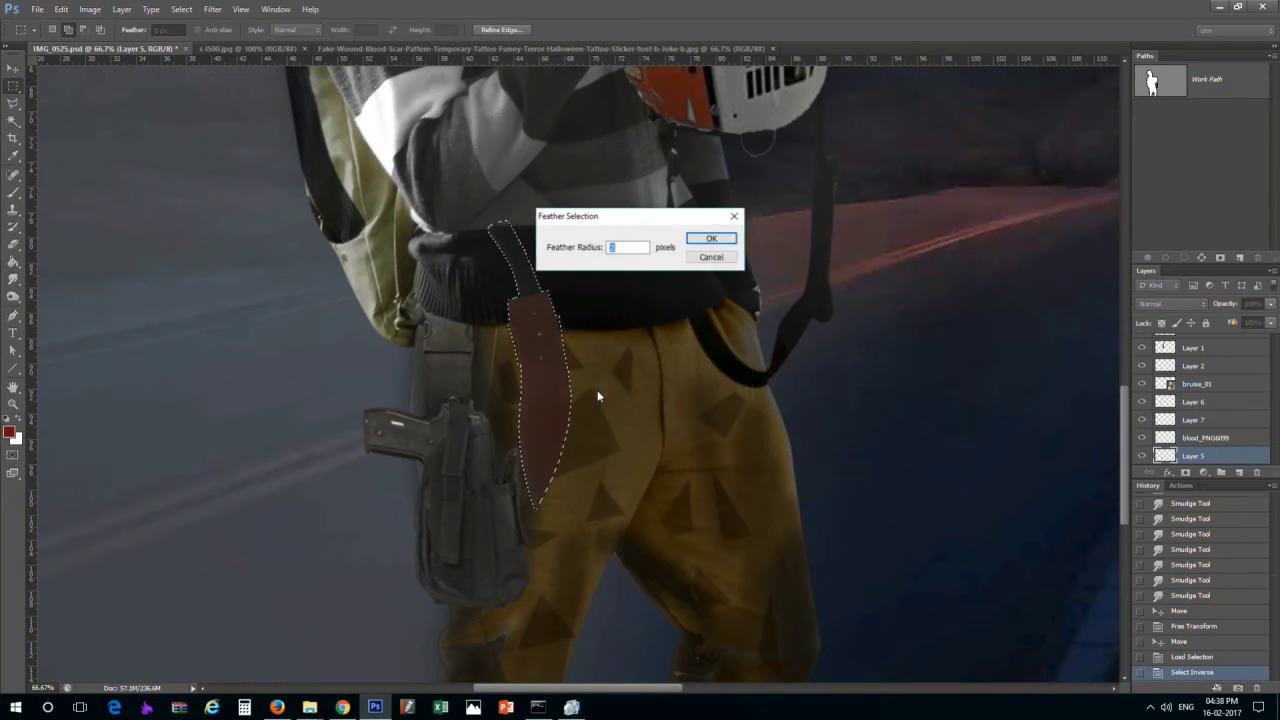
{"action": "key", "text": "Return"}
{"action": "key", "text": "Delete"}
{"action": "key", "text": "Delete"}
{"action": "key", "text": "Delete"}
{"action": "key", "text": "Delete"}
{"action": "key", "text": "Delete"}
{"action": "key", "text": "Delete"}
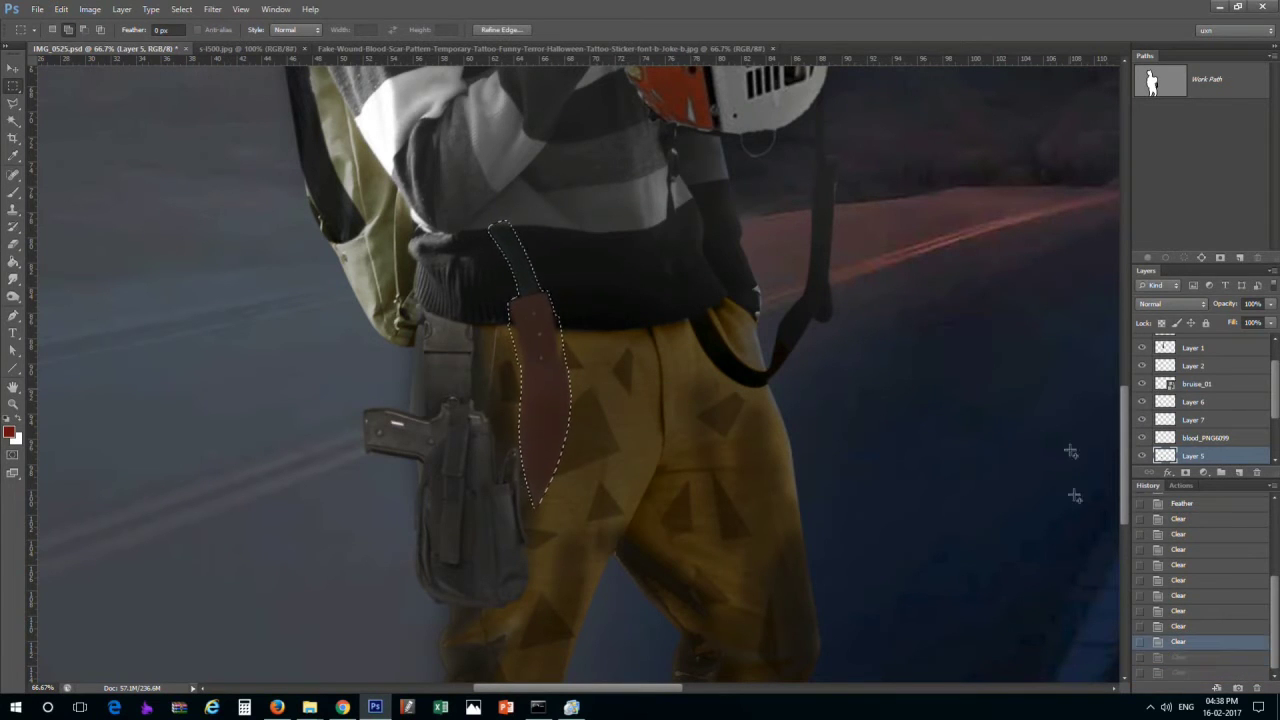
{"action": "left_click", "coordinate": [1180, 534]}
{"action": "key", "text": "ctrl+d"}
{"action": "key", "text": "ctrl+minus"}
{"action": "key", "text": "ctrl+minus"}
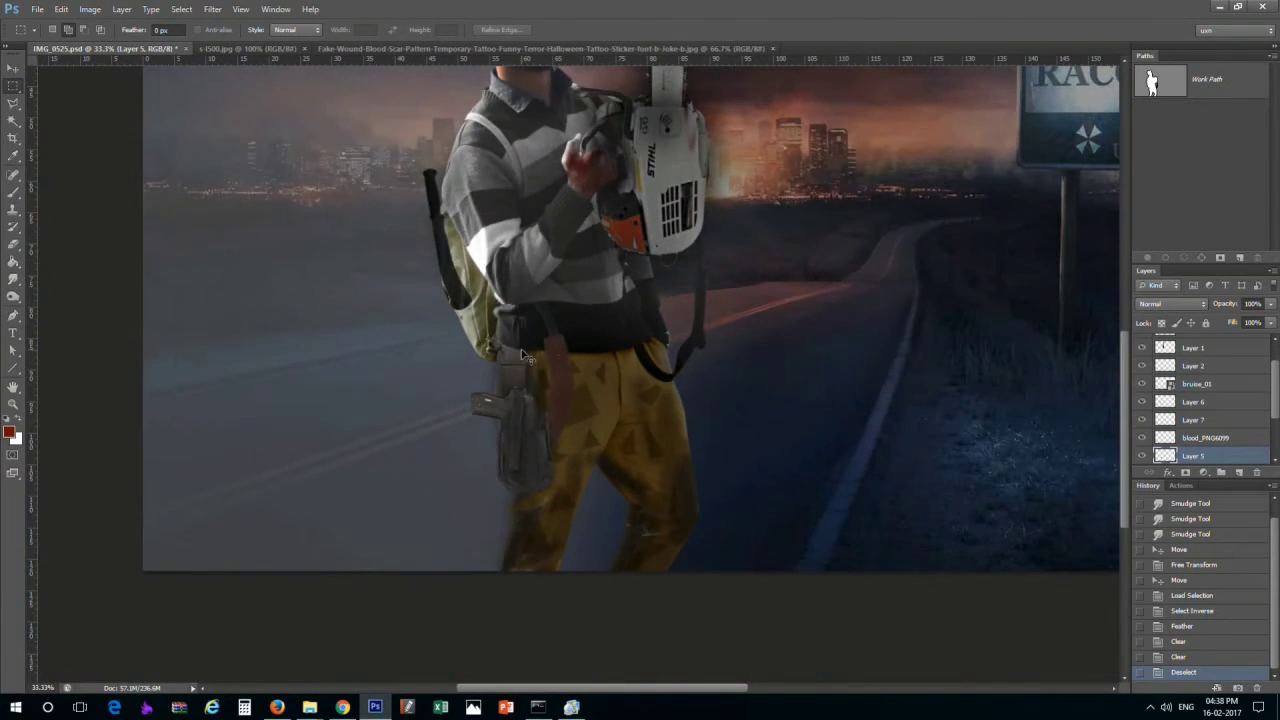
{"action": "key", "text": "ctrl+minus"}
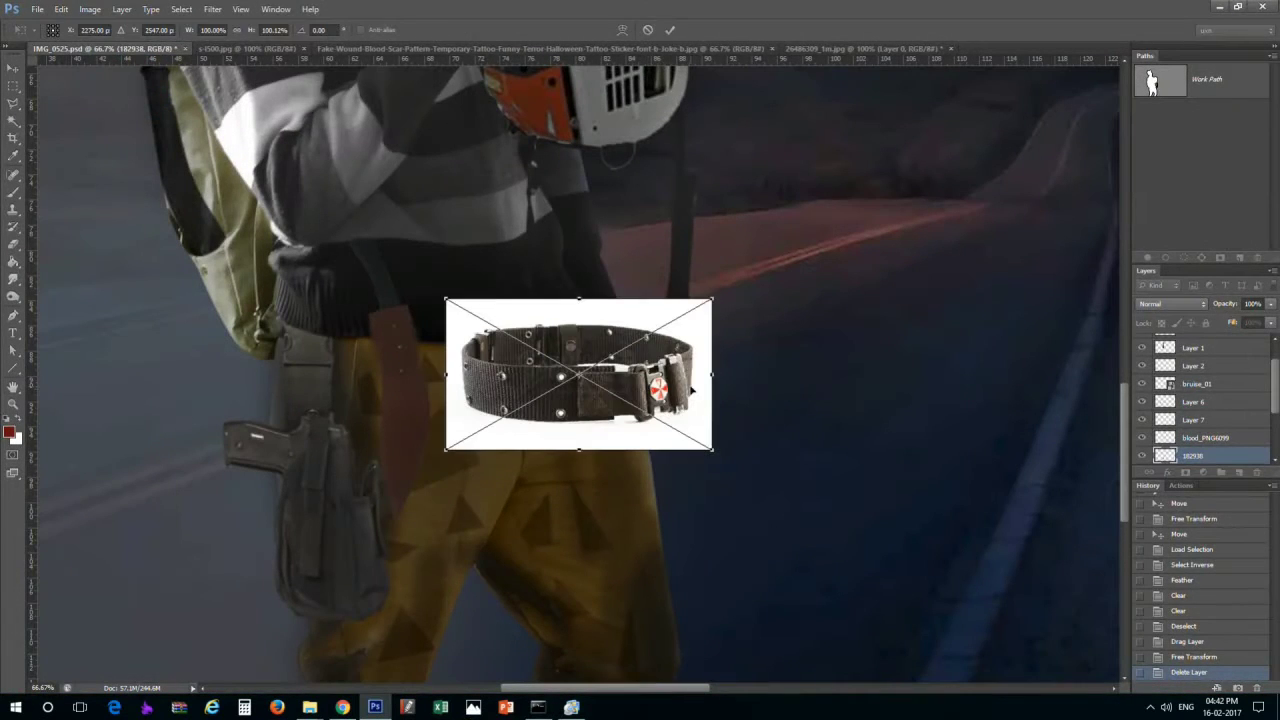
Rasterize the belt layer and Magic Wand-select its white background
{"action": "right_click", "coordinate": [1192, 455]}
{"action": "left_click", "coordinate": [1065, 368]}
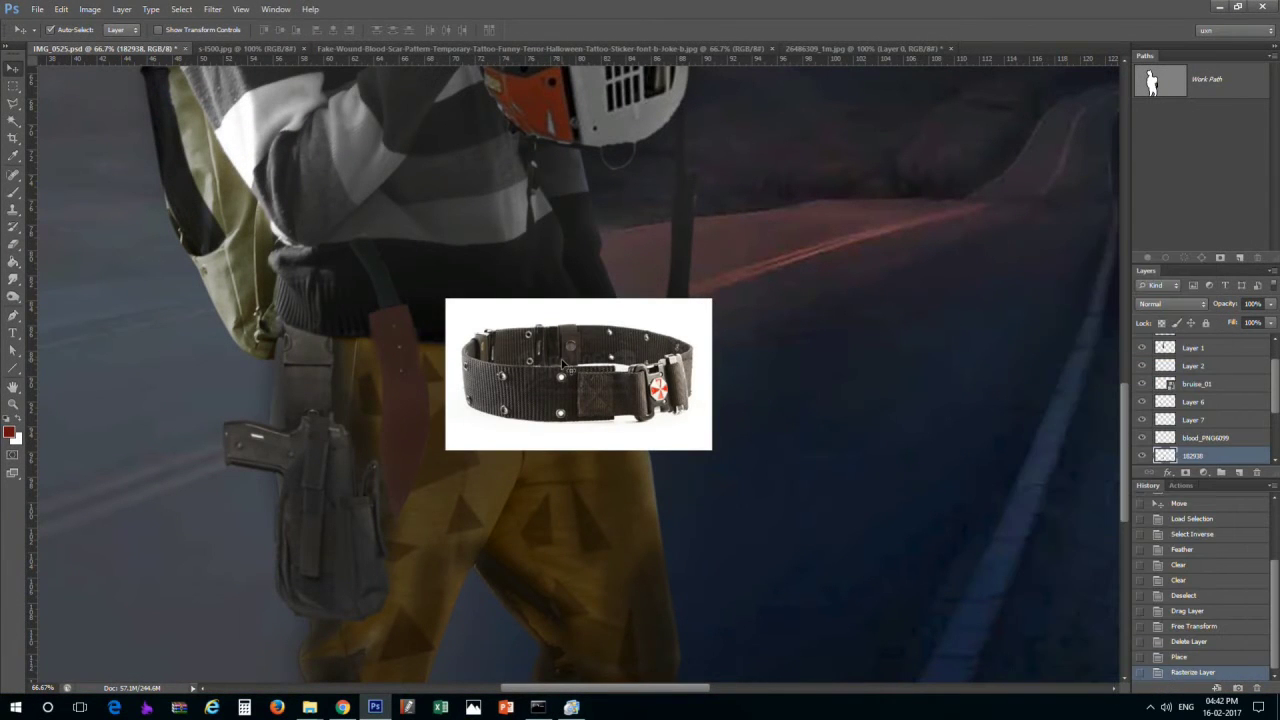
{"action": "key", "text": "w"}
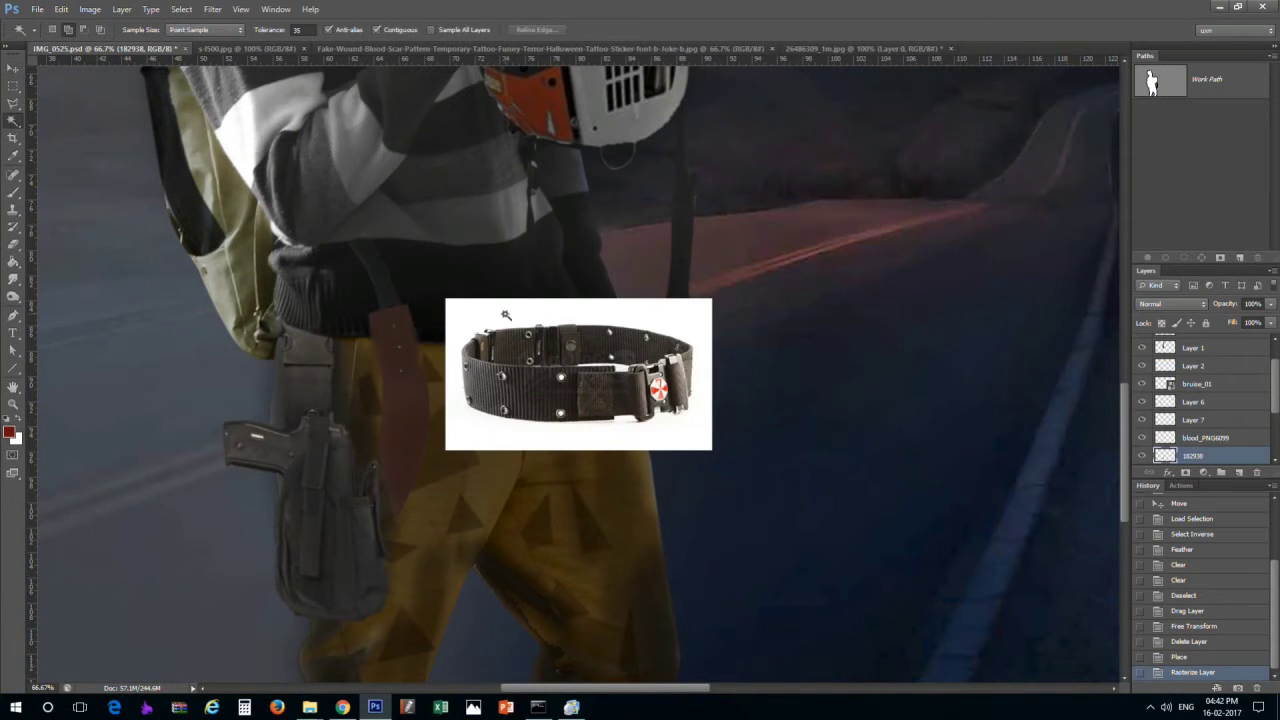
{"action": "left_click", "coordinate": [500, 314]}
{"action": "left_click", "coordinate": [623, 429], "text": "shift"}
{"action": "left_click", "coordinate": [657, 420], "text": "shift"}
{"action": "left_click", "coordinate": [681, 423], "text": "shift"}
Feather the selection and delete the white background, including leftover white inside the belt
{"action": "right_click", "coordinate": [681, 423]}
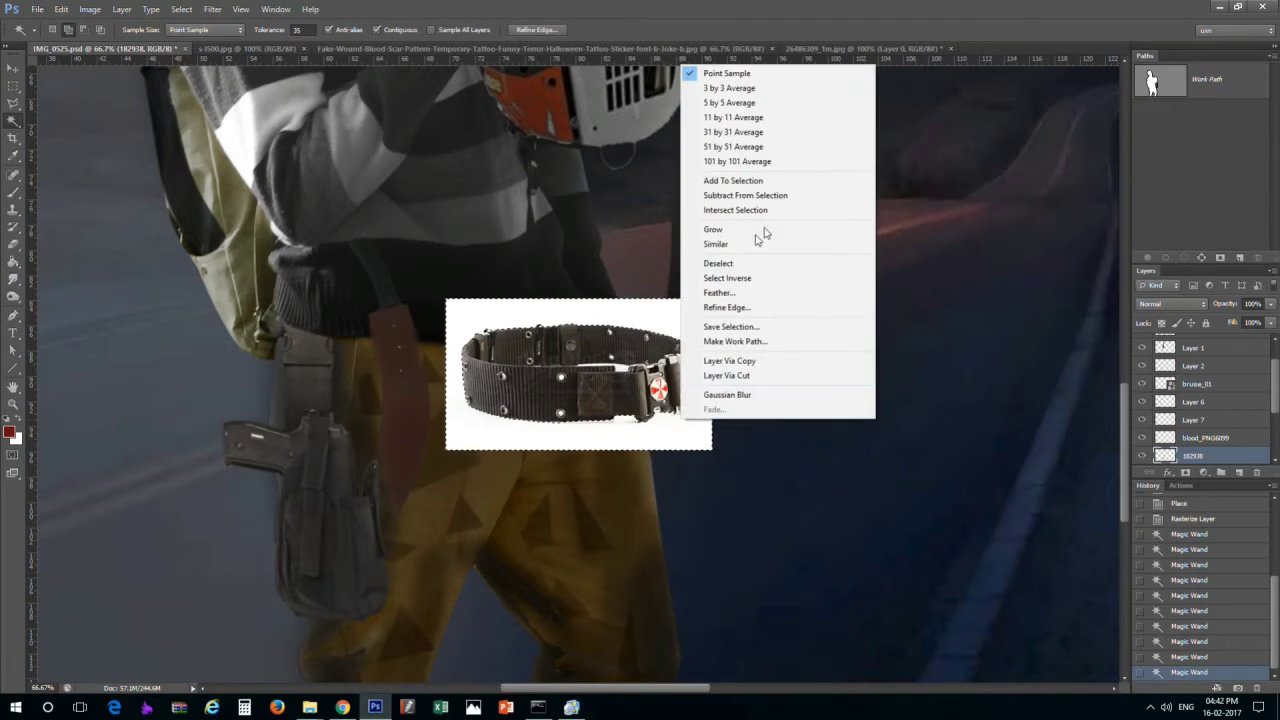
{"action": "left_click", "coordinate": [760, 234]}
{"action": "key", "text": "Return"}
{"action": "key", "text": "Delete"}
{"action": "key", "text": "Delete"}
{"action": "key", "text": "Delete"}
{"action": "key", "text": "Delete"}
{"action": "key", "text": "Delete"}
{"action": "key", "text": "Delete"}
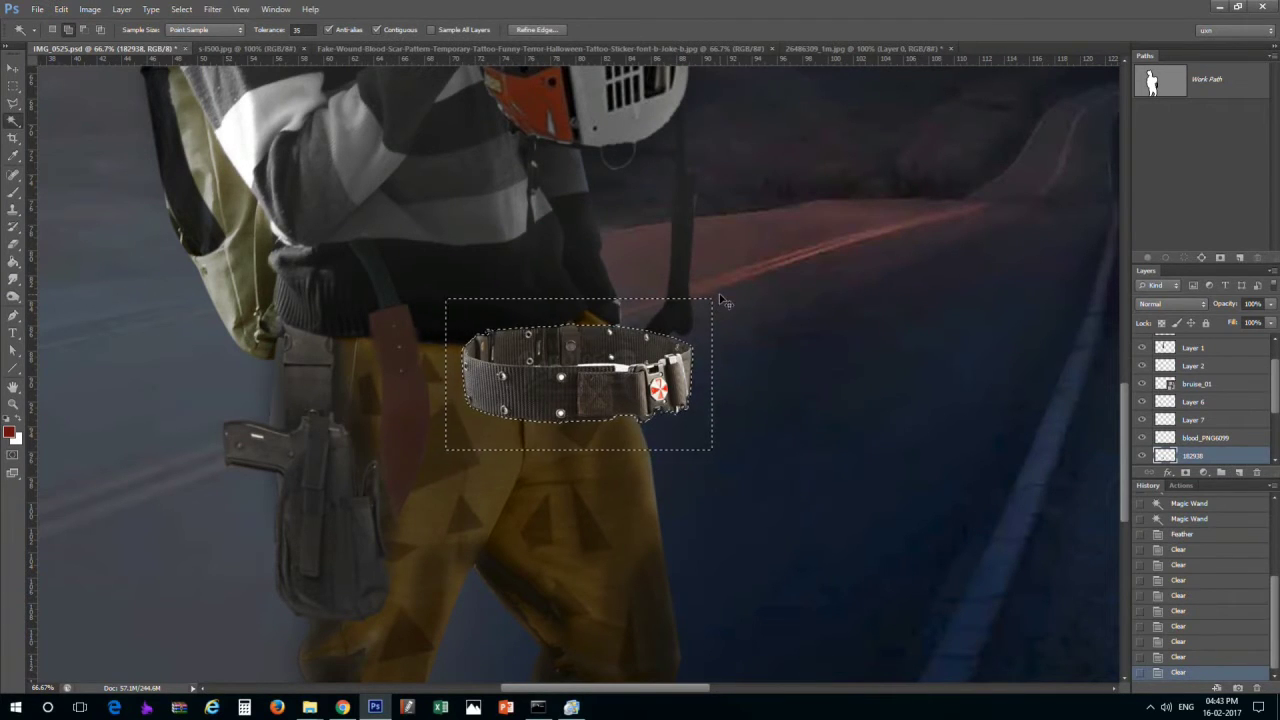
{"action": "key", "text": "ctrl+d"}
{"action": "left_click", "coordinate": [621, 372]}
{"action": "key", "text": "Delete"}
{"action": "key", "text": "Delete"}
{"action": "key", "text": "Delete"}
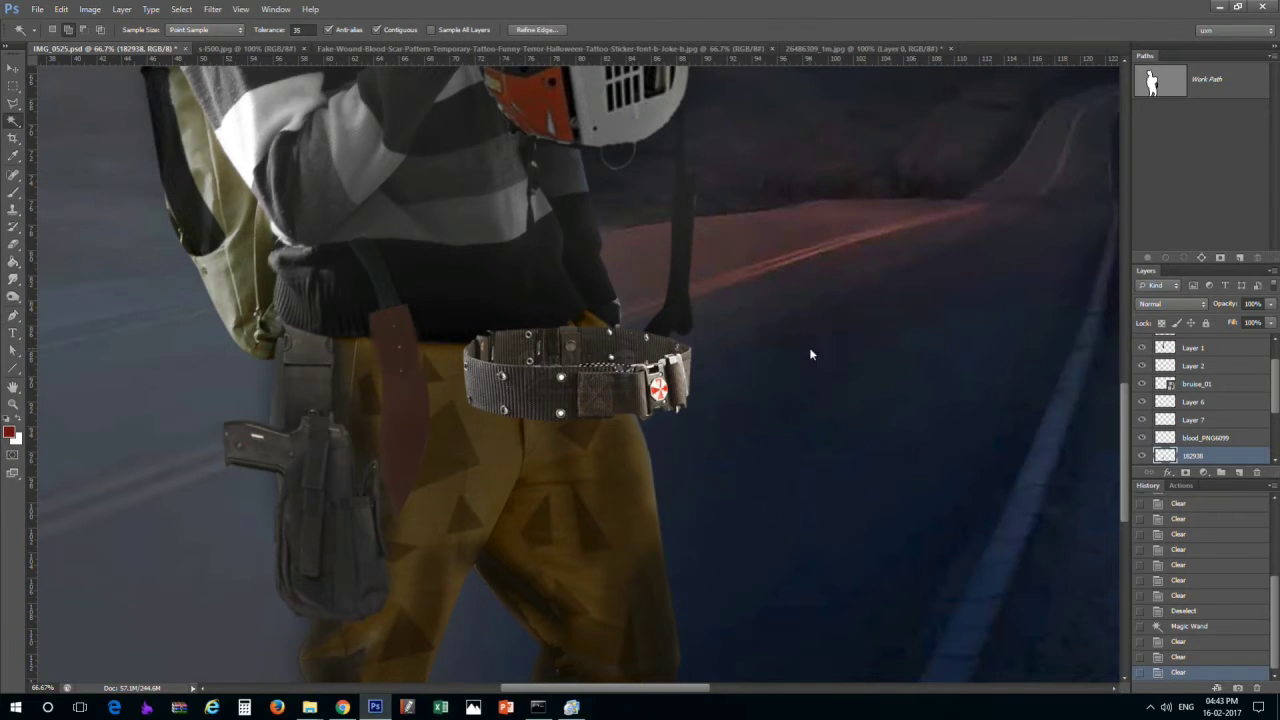
{"action": "key", "text": "ctrl+d"}
Move the belt onto the man's waist and stretch it to fit
{"action": "key", "text": "v"}
{"action": "left_click_drag", "start_coordinate": [591, 398], "coordinate": [399, 266]}
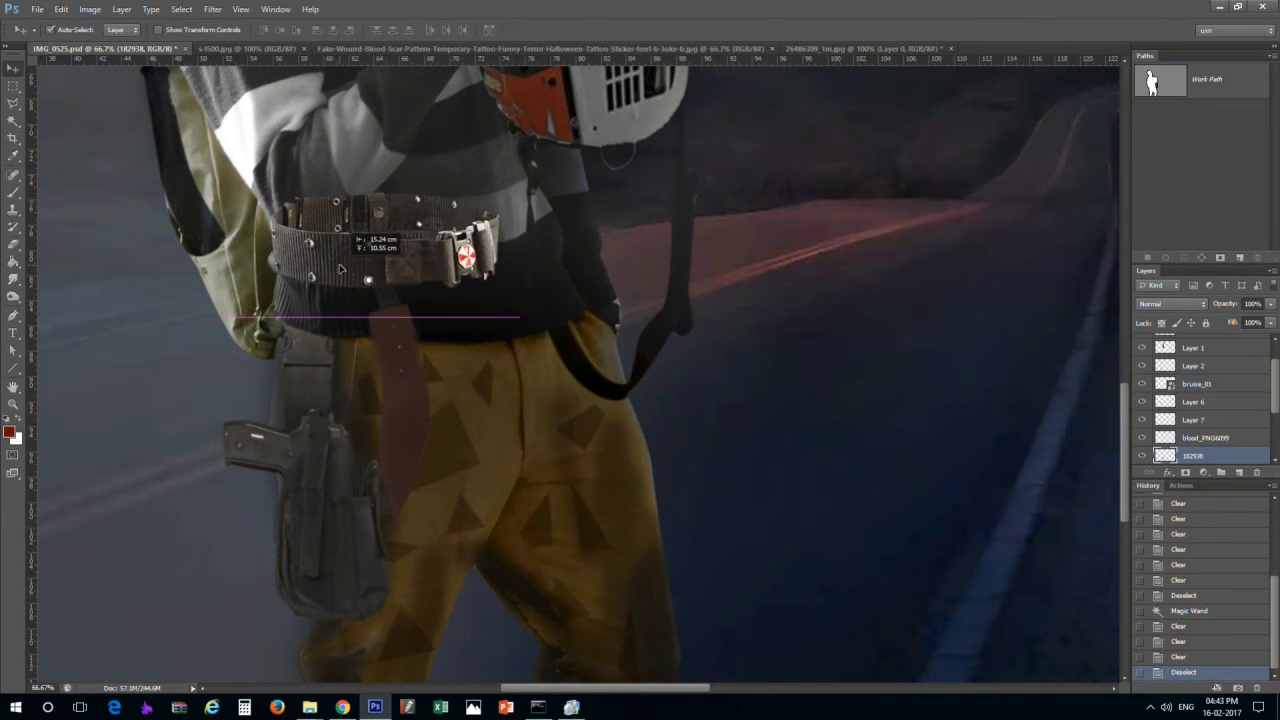
{"action": "key", "text": "ctrl+t"}
{"action": "mouse_move", "coordinate": [524, 241]}
{"action": "left_mouse_down"}
{"action": "mouse_move", "coordinate": [616, 300]}
{"action": "mouse_move", "coordinate": [640, 300]}
{"action": "left_mouse_up"}
{"action": "left_click_drag", "start_coordinate": [518, 205], "coordinate": [527, 222]}
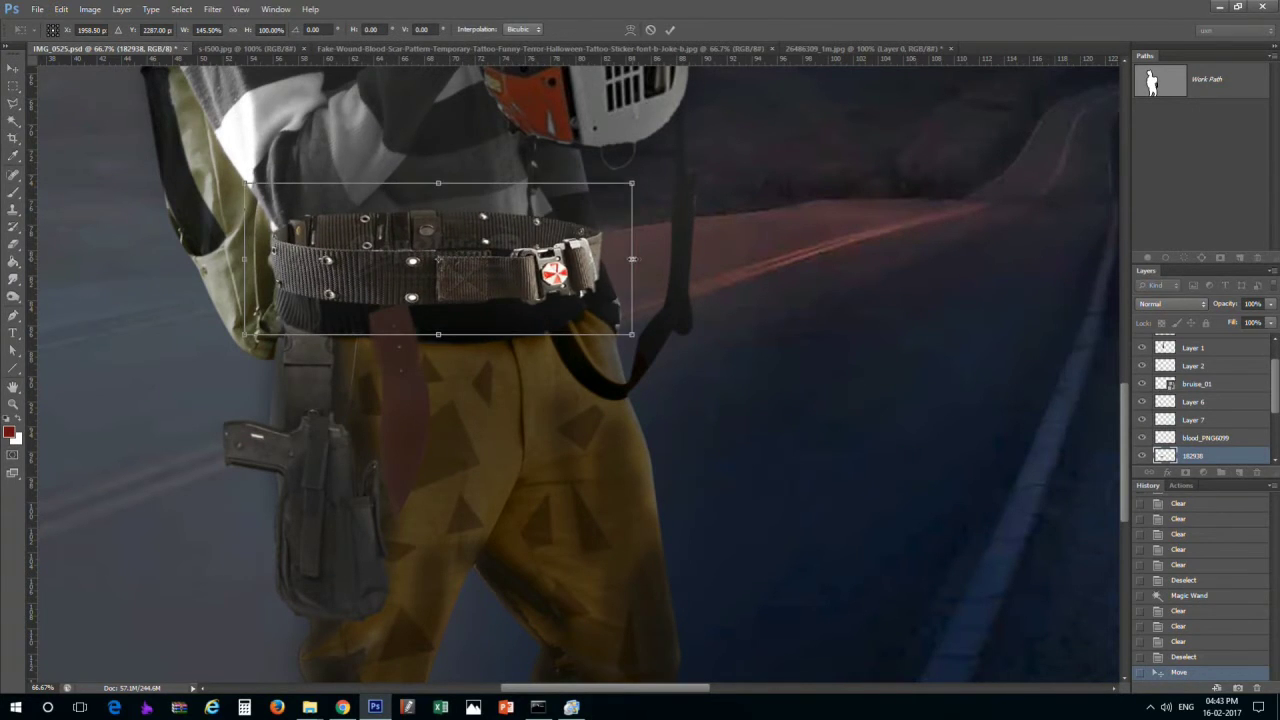
{"action": "left_click_drag", "start_coordinate": [632, 259], "coordinate": [596, 259]}
{"action": "key", "text": "Return"}
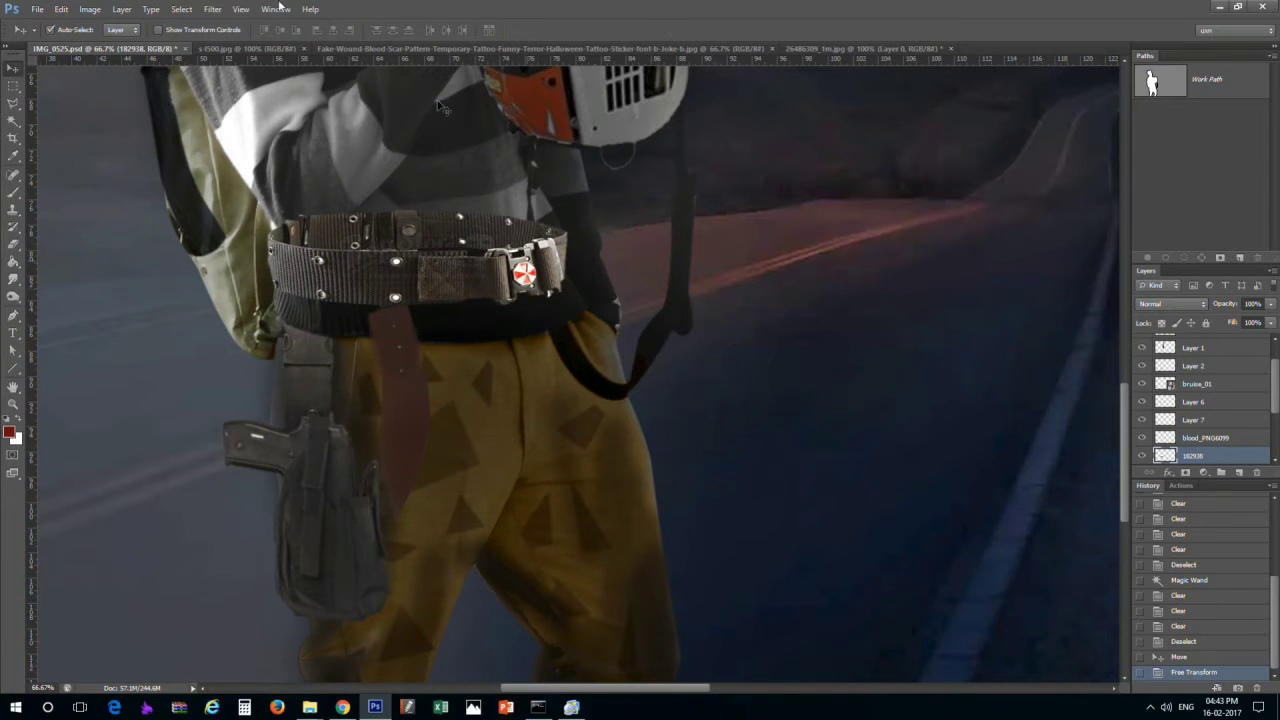
{"action": "left_click_drag", "start_coordinate": [489, 265], "coordinate": [495, 269]}
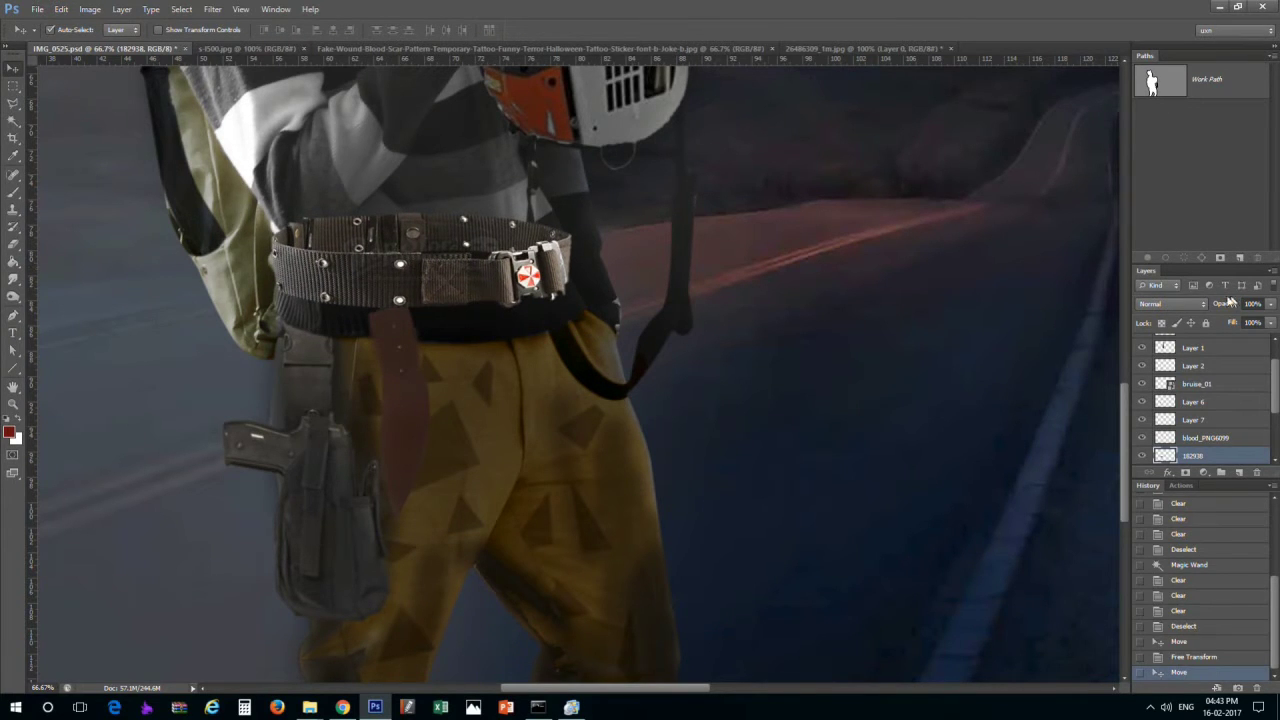
Keep the belt layer at Normal blending after trying a darker mode, and lower its opacity to 76%
{"action": "left_click", "coordinate": [1172, 303]}
{"action": "left_click", "coordinate": [1160, 358]}
{"action": "left_click", "coordinate": [1160, 305]}
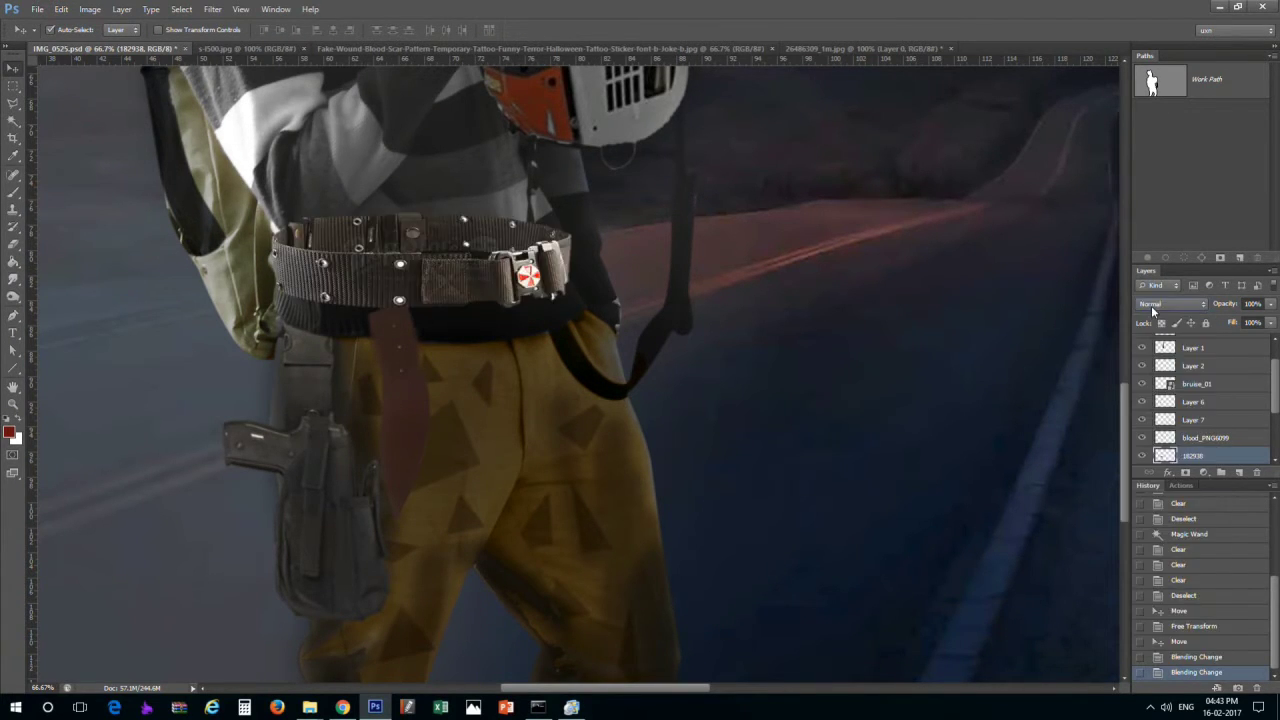
{"action": "scroll", "coordinate": [1151, 305], "scroll_direction": "down", "scroll_amount": 4}
{"action": "scroll", "coordinate": [1151, 305], "scroll_direction": "down", "scroll_amount": 3}
{"action": "scroll", "coordinate": [1151, 305], "scroll_direction": "down", "scroll_amount": 4}
{"action": "scroll", "coordinate": [1151, 305], "scroll_direction": "down", "scroll_amount": 3}
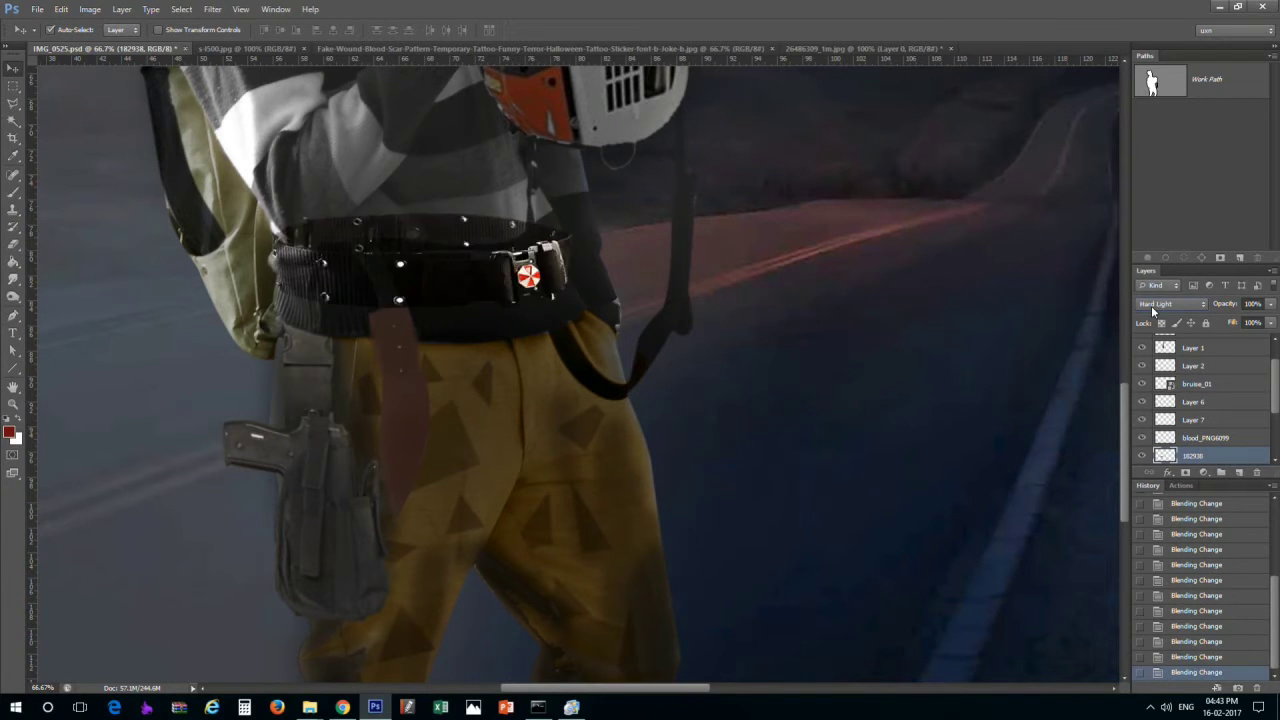
{"action": "scroll", "coordinate": [1151, 305], "scroll_direction": "up", "scroll_amount": 5}
{"action": "scroll", "coordinate": [1151, 305], "scroll_direction": "up", "scroll_amount": 3}
{"action": "scroll", "coordinate": [1151, 305], "scroll_direction": "up", "scroll_amount": 3}
{"action": "scroll", "coordinate": [1151, 305], "scroll_direction": "up", "scroll_amount": 3}
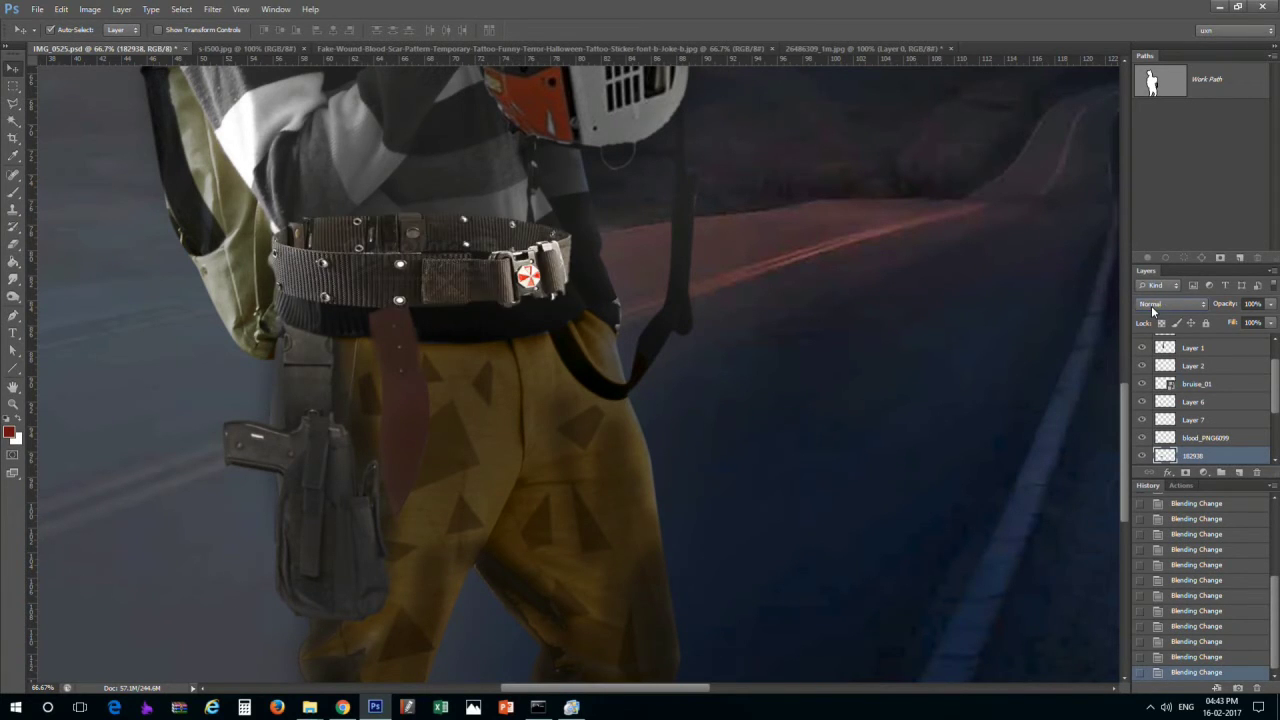
{"action": "left_click", "coordinate": [1270, 303]}
{"action": "left_click_drag", "start_coordinate": [1262, 321], "coordinate": [1256, 322]}
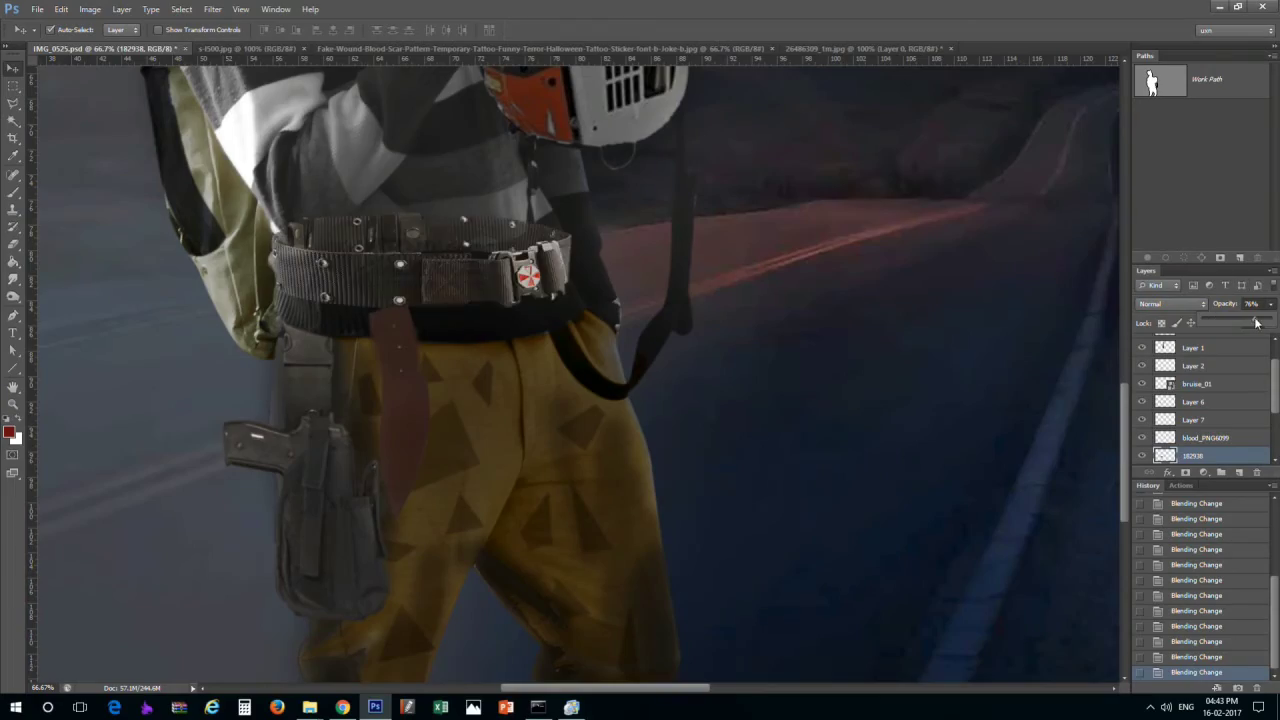
{"action": "scroll", "coordinate": [283, 235], "scroll_direction": "up", "scroll_amount": 5}
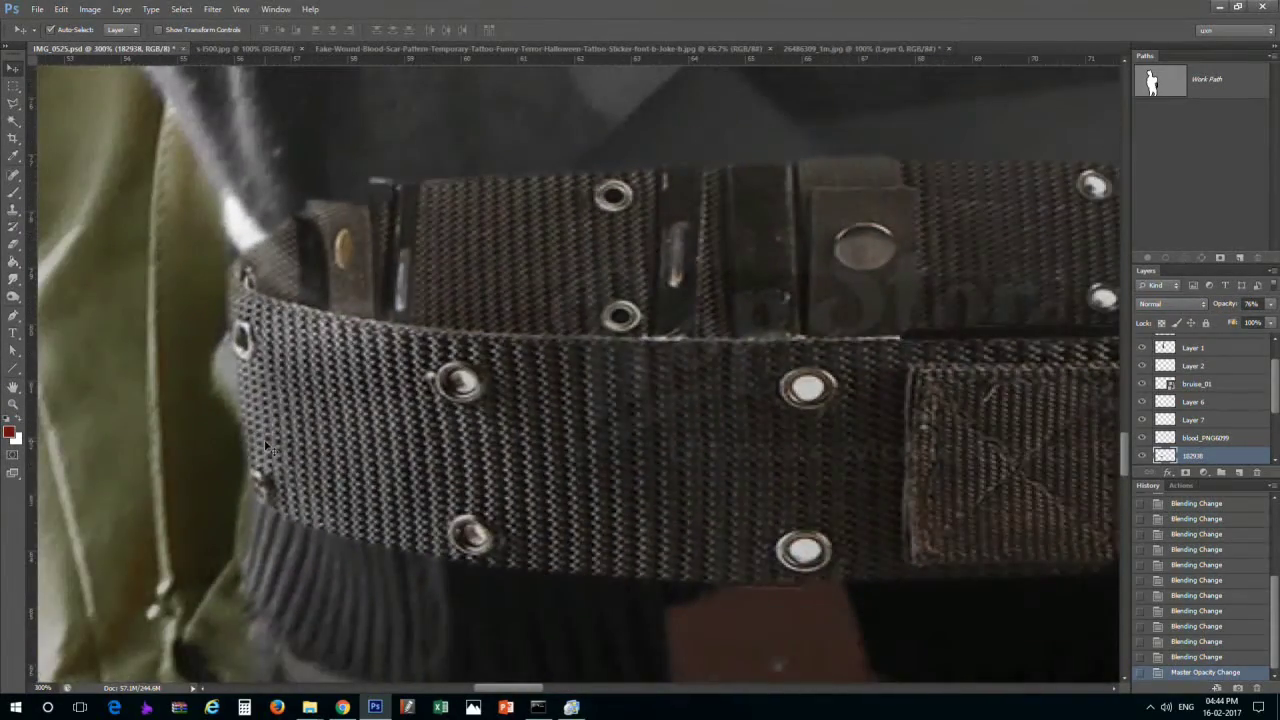
Erase the belt's left end and its excess top edge
{"action": "scroll", "coordinate": [280, 410], "scroll_direction": "down", "scroll_amount": 1}
{"action": "left_click_drag", "start_coordinate": [435, 480], "coordinate": [330, 468]}
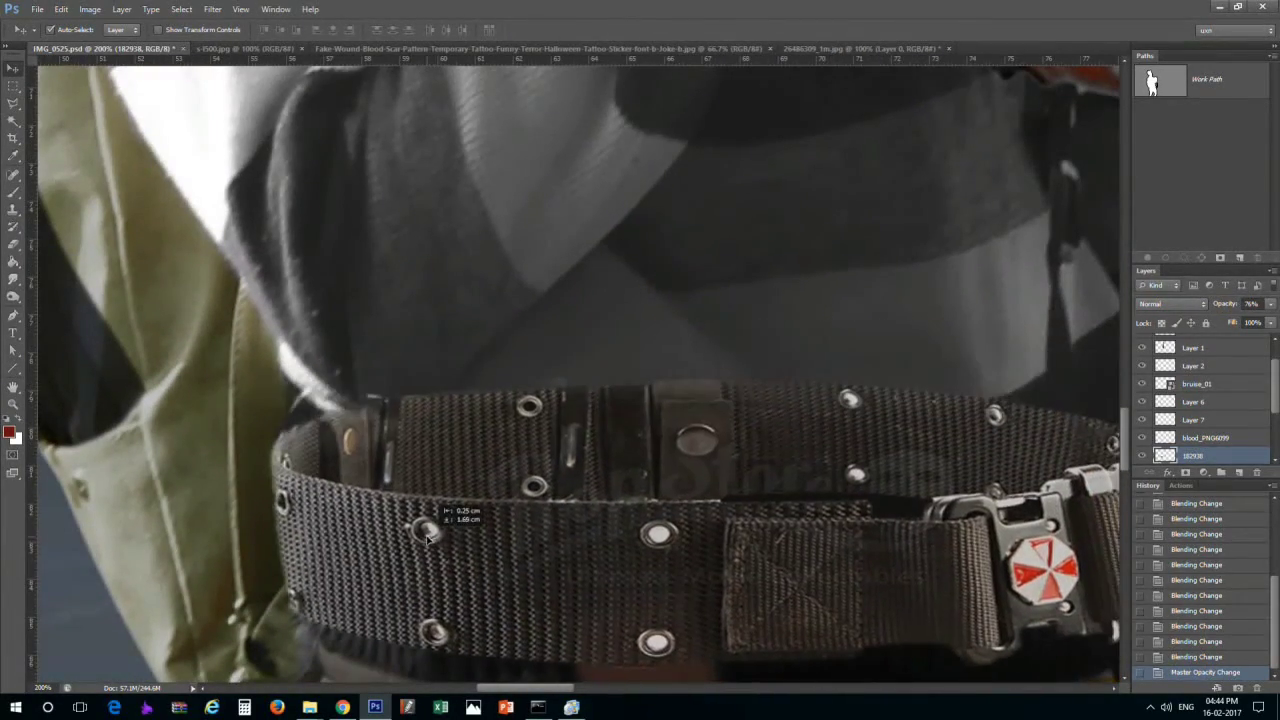
{"action": "key", "text": "e"}
{"action": "mouse_move", "coordinate": [400, 370]}
{"action": "left_mouse_down"}
{"action": "mouse_move", "coordinate": [240, 365]}
{"action": "mouse_move", "coordinate": [467, 392]}
{"action": "left_mouse_up"}
{"action": "mouse_move", "coordinate": [580, 386]}
{"action": "left_mouse_down"}
{"action": "mouse_move", "coordinate": [690, 400]}
{"action": "mouse_move", "coordinate": [400, 310]}
{"action": "left_mouse_up"}
{"action": "left_click_drag", "start_coordinate": [322, 300], "coordinate": [510, 290]}
{"action": "left_click_drag", "start_coordinate": [311, 236], "coordinate": [602, 252]}
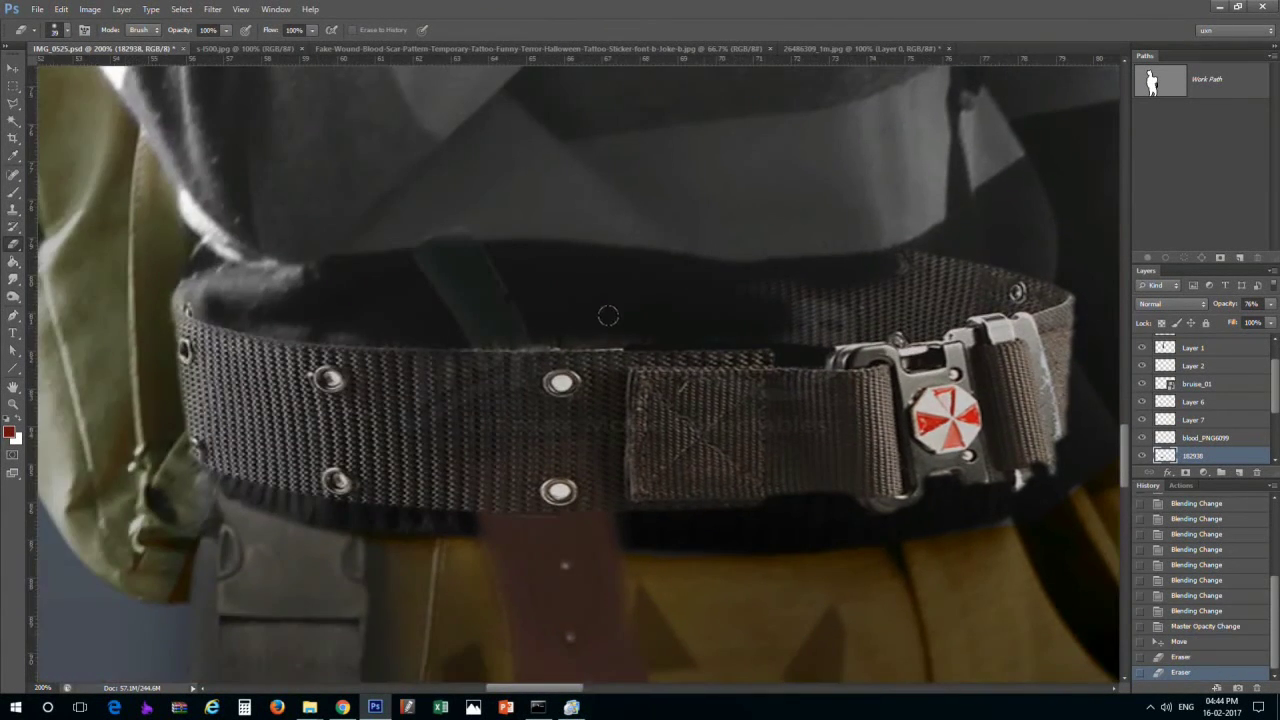
Erase the belt's right back strap and four grommets
{"action": "left_click_drag", "start_coordinate": [481, 316], "coordinate": [942, 294]}
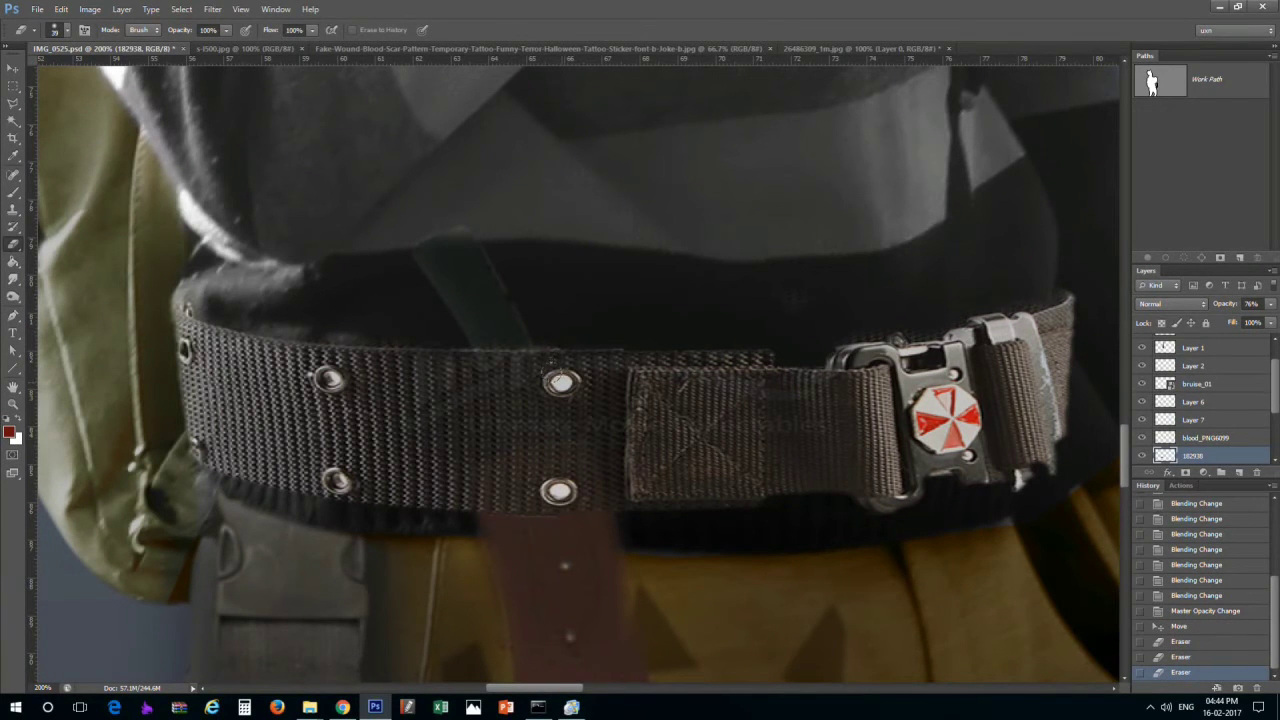
{"action": "left_click", "coordinate": [563, 386]}
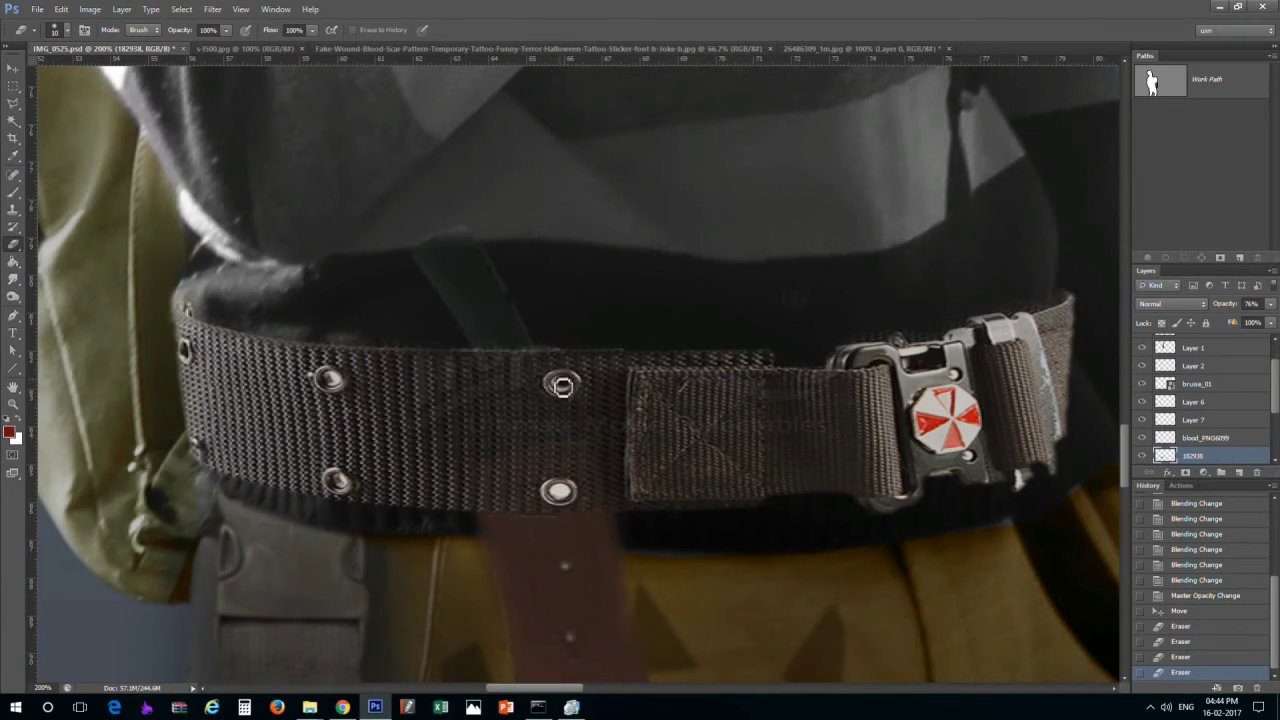
{"action": "left_click", "coordinate": [558, 493]}
{"action": "left_click", "coordinate": [338, 482]}
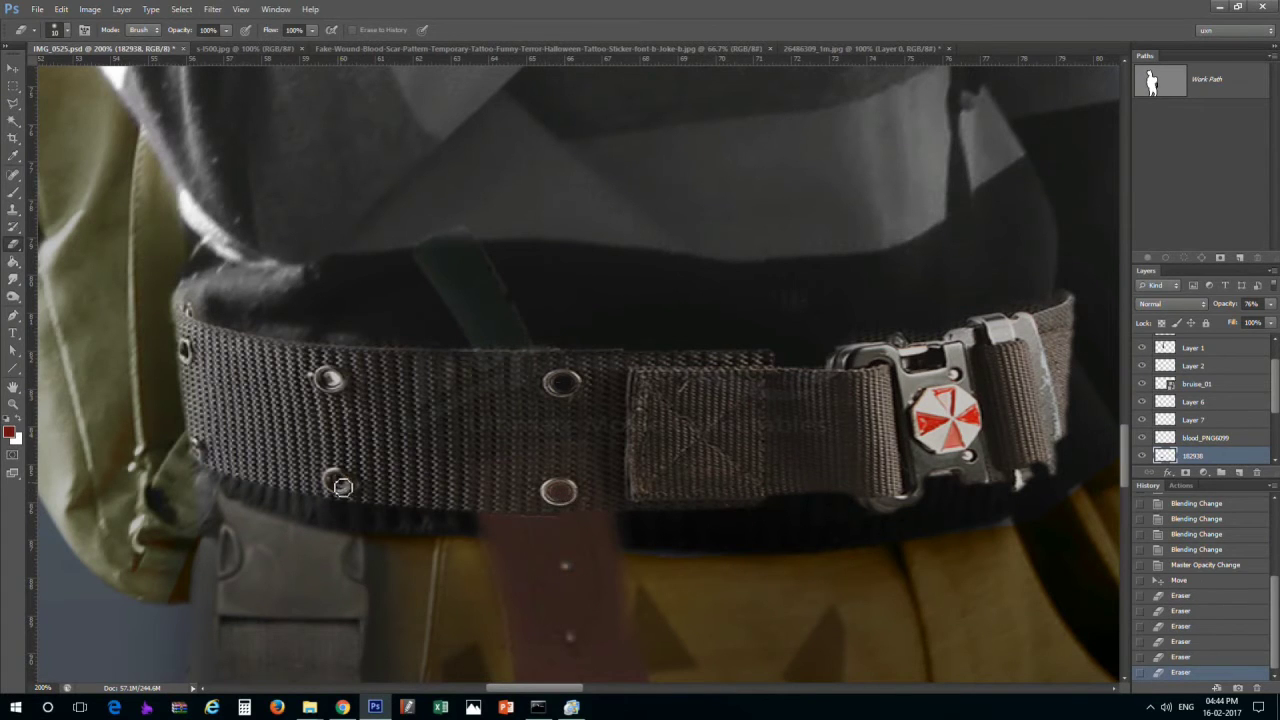
{"action": "left_click", "coordinate": [333, 383]}
{"action": "key", "text": "ctrl+minus"}
{"action": "key", "text": "ctrl+minus"}
{"action": "key", "text": "ctrl+minus"}
{"action": "scroll", "coordinate": [623, 401], "scroll_direction": "down", "scroll_amount": 2}
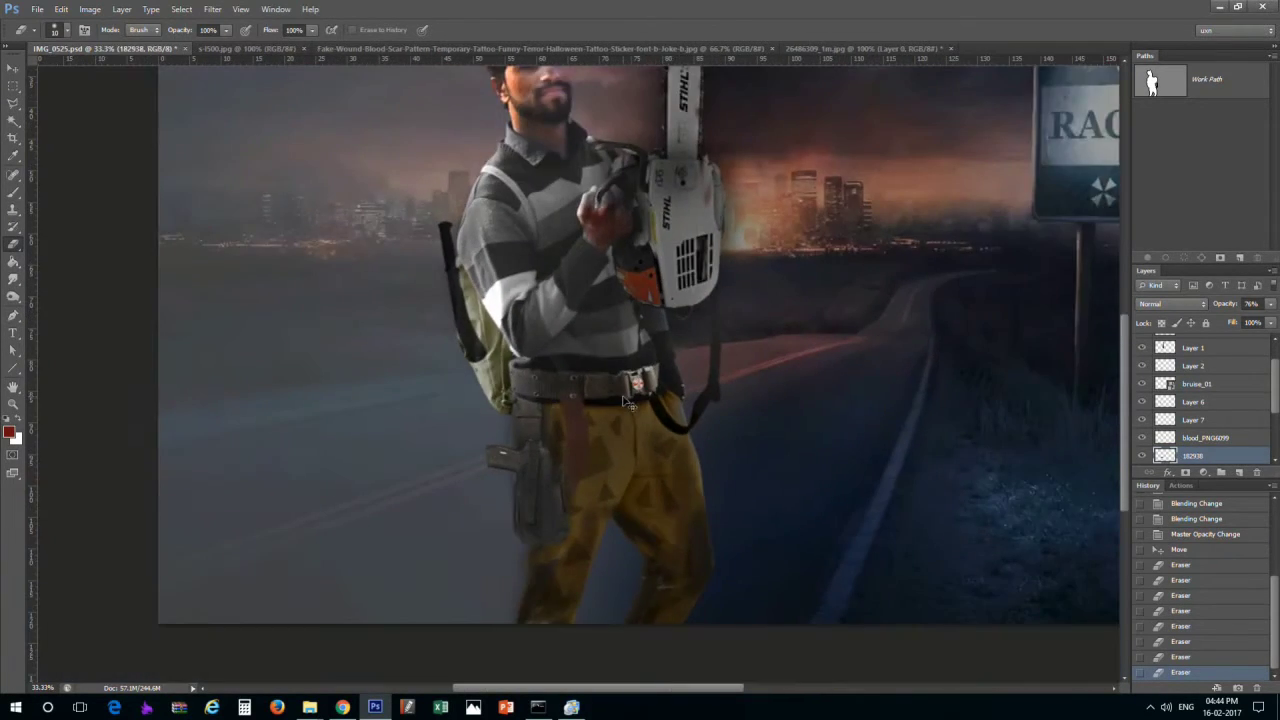
{"action": "scroll", "coordinate": [384, 201], "scroll_direction": "up", "scroll_amount": 4}
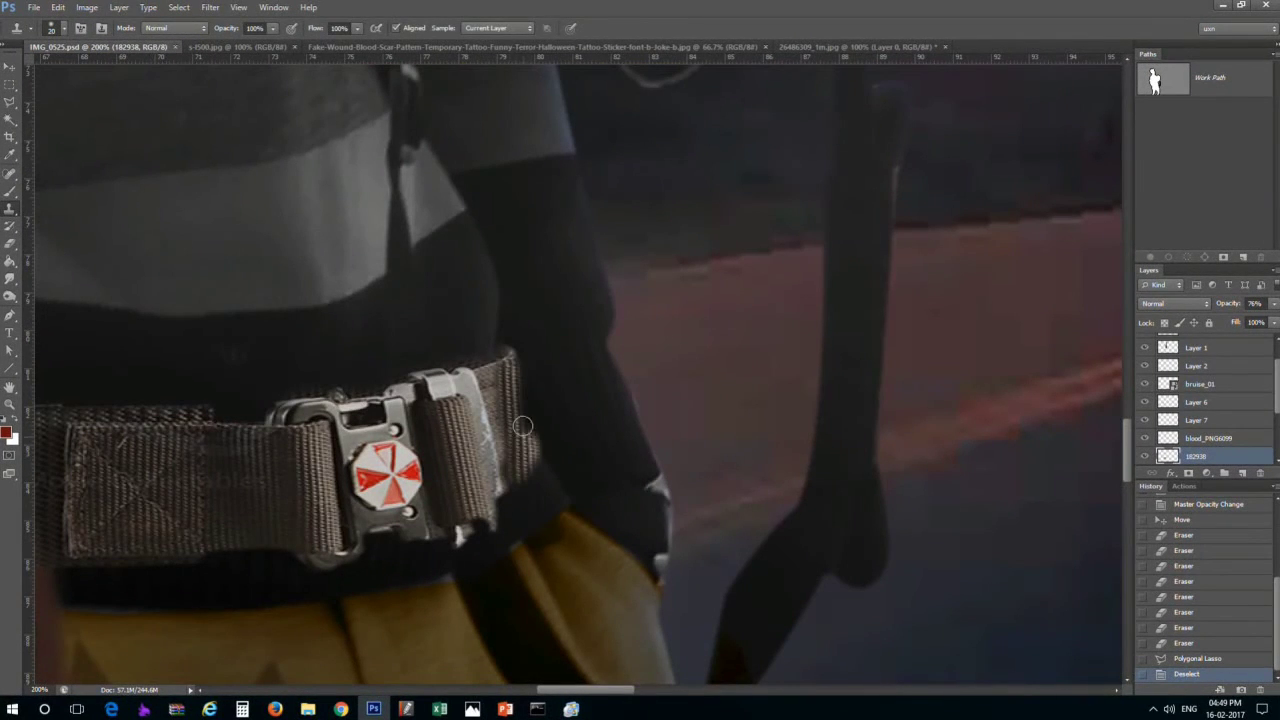
Clone-patch the belt texture and raise the belt layer's opacity to 100%
{"action": "left_click_drag", "start_coordinate": [523, 427], "coordinate": [508, 360]}
{"action": "left_click_drag", "start_coordinate": [492, 450], "coordinate": [486, 375]}
{"action": "key", "text": "ctrl+minus"}
{"action": "key", "text": "ctrl+minus"}
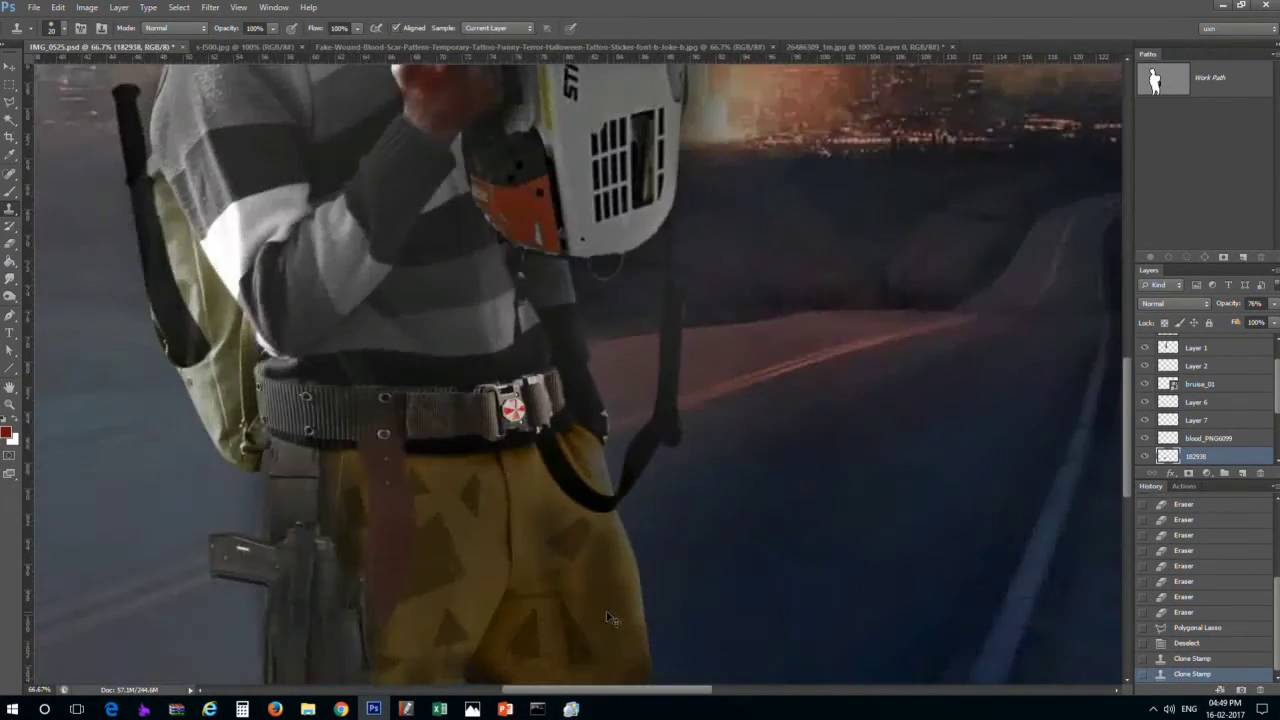
{"action": "key", "text": "ctrl+plus"}
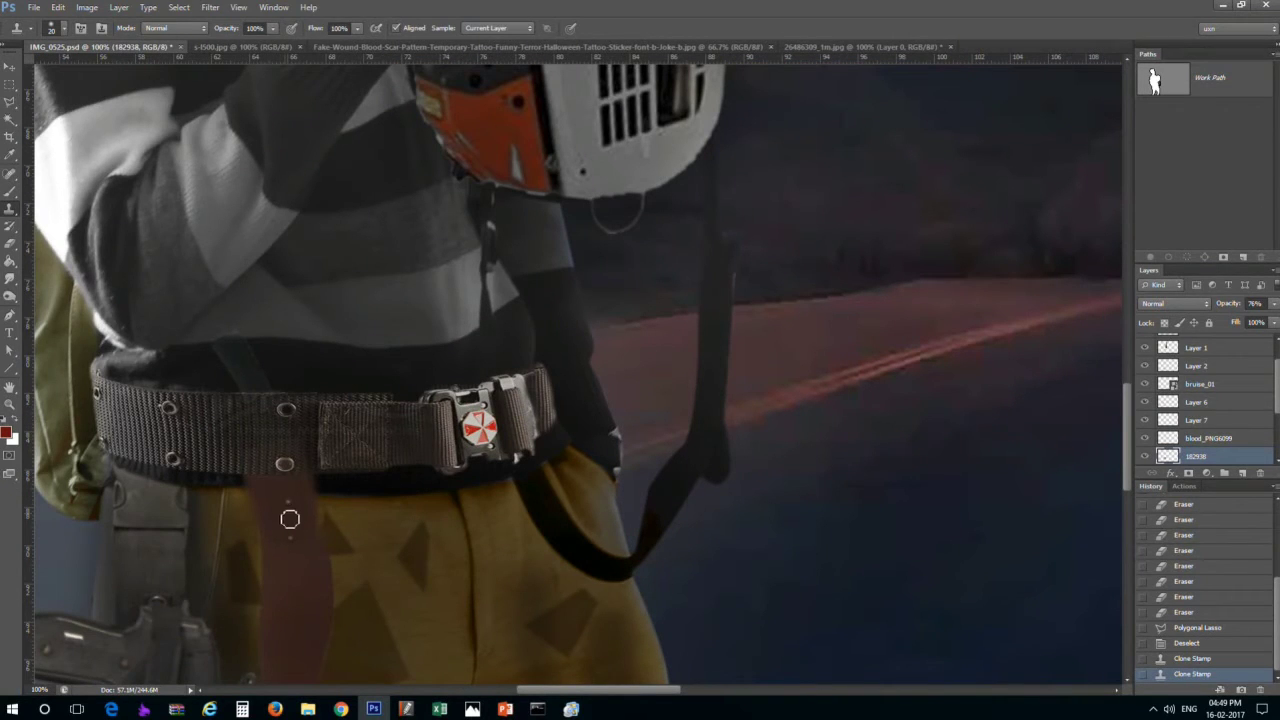
{"action": "key", "text": "v"}
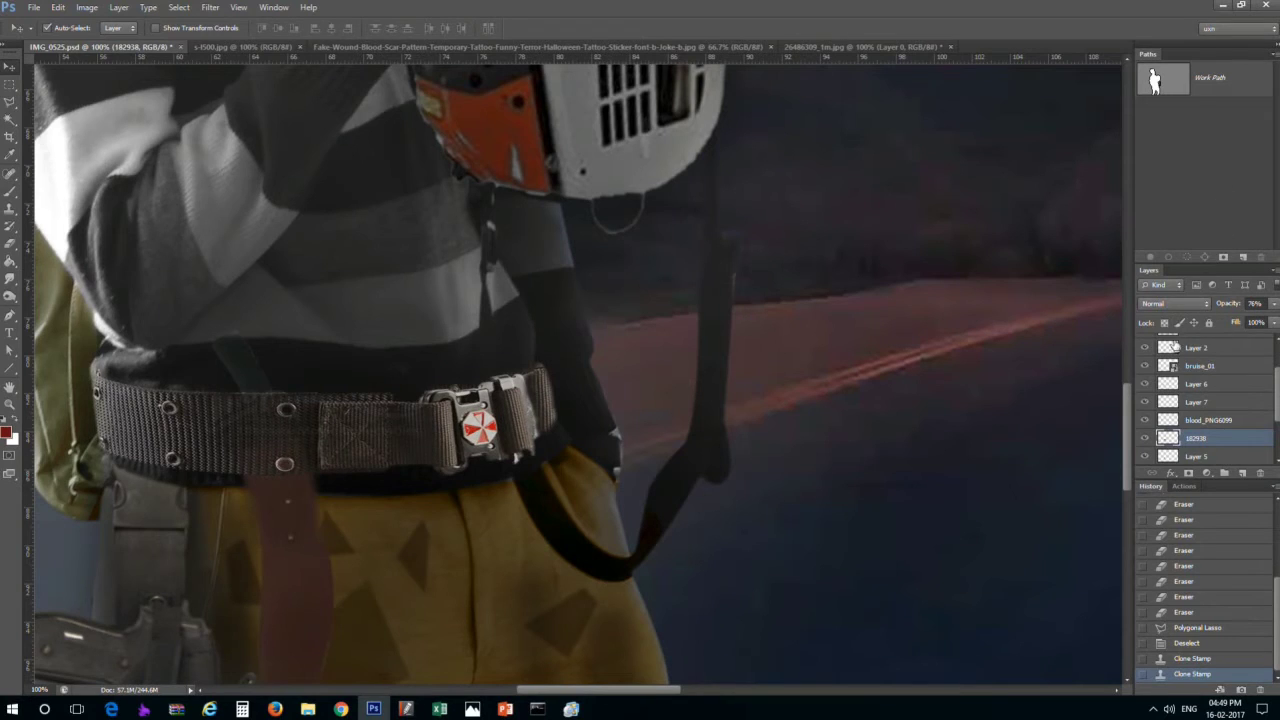
{"action": "left_click_drag", "start_coordinate": [1270, 326], "coordinate": [1275, 326]}
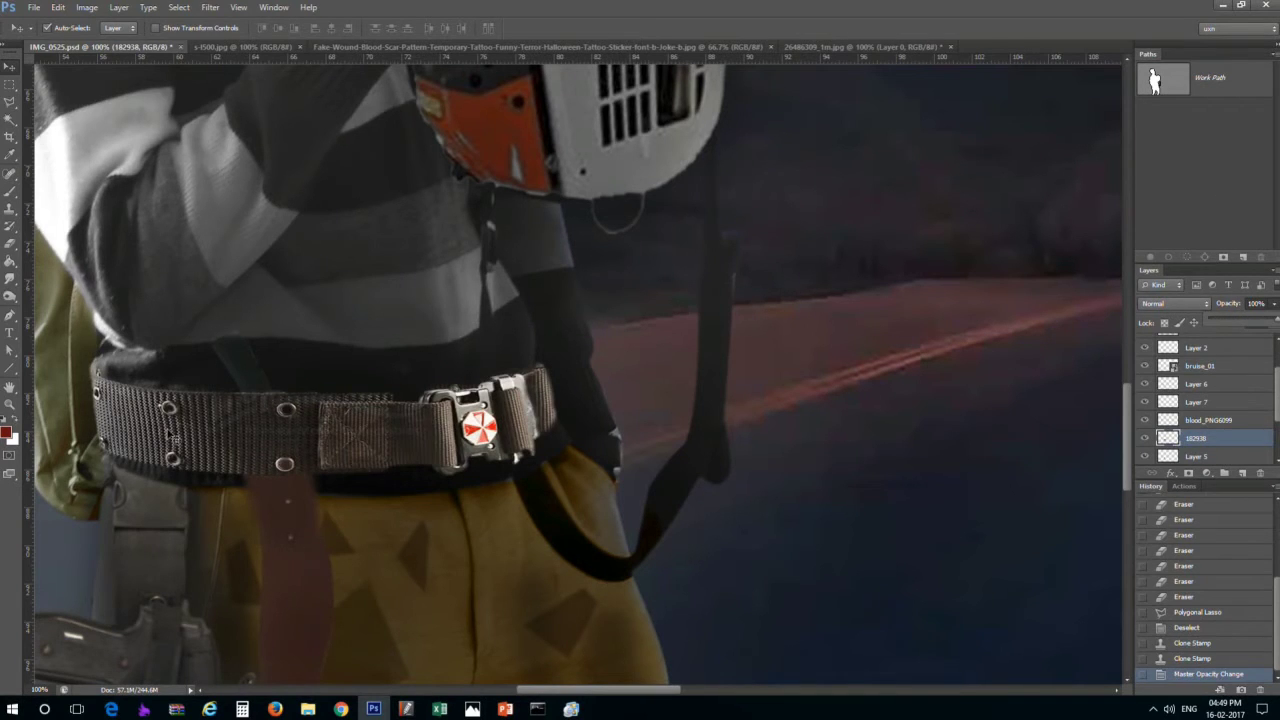
Burn the belt darker, especially the buckle emblem and left side
{"action": "key", "text": "o"}
{"action": "mouse_move", "coordinate": [440, 410]}
{"action": "left_mouse_down"}
{"action": "mouse_move", "coordinate": [530, 425]}
{"action": "mouse_move", "coordinate": [100, 430]}
{"action": "left_mouse_up"}
{"action": "right_click", "coordinate": [557, 372]}
{"action": "key", "text": "Escape"}
{"action": "mouse_move", "coordinate": [525, 395]}
{"action": "left_mouse_down"}
{"action": "mouse_move", "coordinate": [100, 425]}
{"action": "mouse_move", "coordinate": [290, 460]}
{"action": "left_mouse_up"}
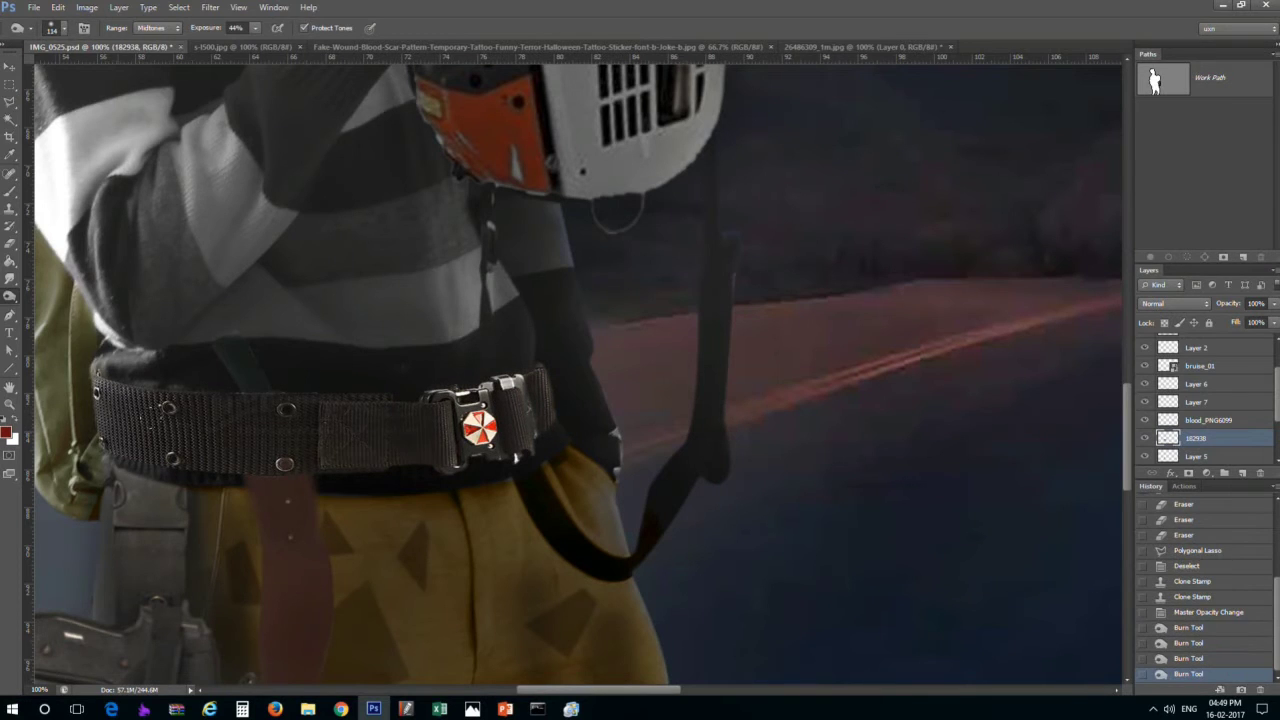
{"action": "left_click_drag", "start_coordinate": [475, 435], "coordinate": [365, 385]}
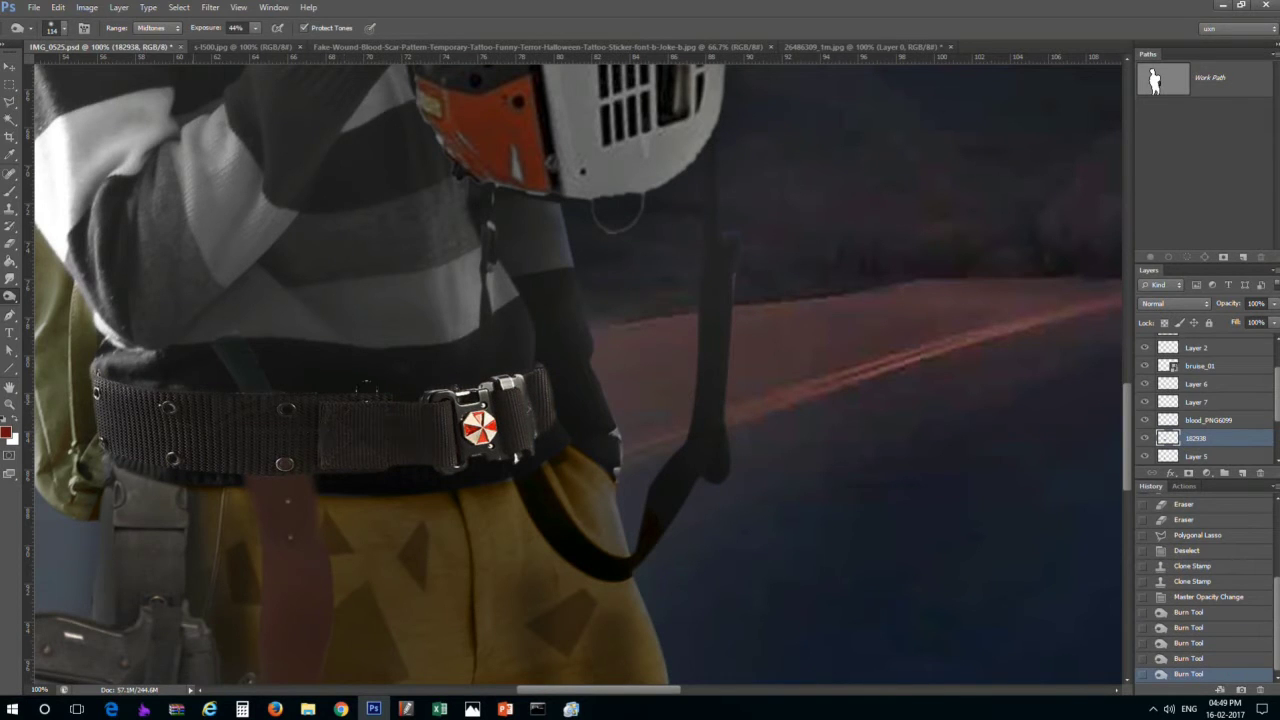
Soften the belt with a Gaussian Blur
{"action": "left_click", "coordinate": [210, 7]}
{"action": "mouse_move", "coordinate": [217, 142]}
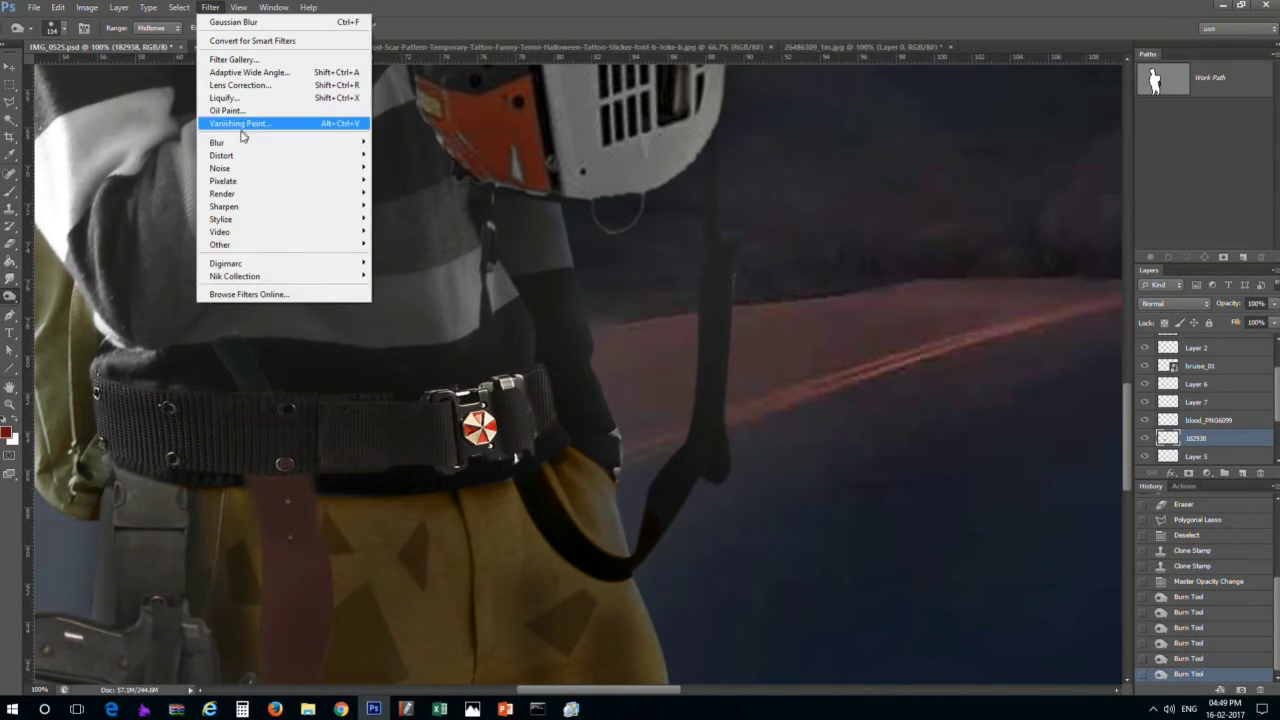
{"action": "left_click", "coordinate": [233, 21]}
{"action": "key", "text": "ctrl+0"}
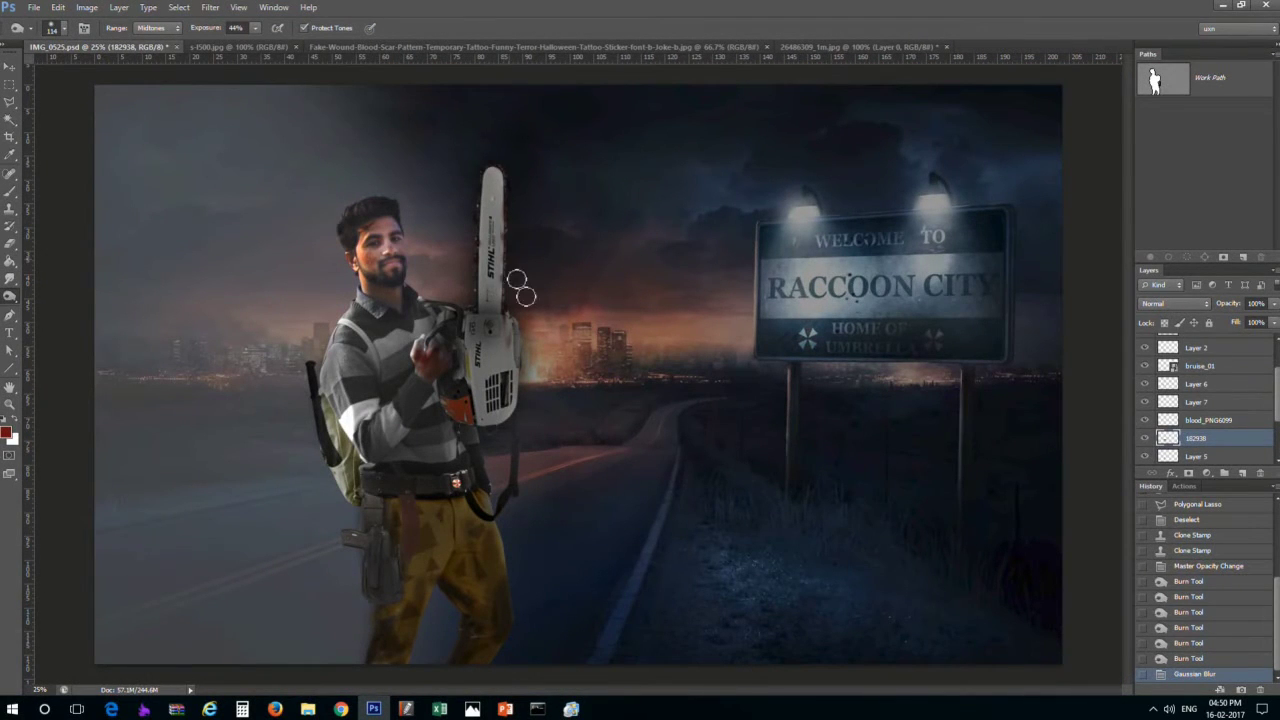
{"action": "scroll", "coordinate": [350, 297], "scroll_direction": "up", "scroll_amount": 3}
{"action": "scroll", "coordinate": [503, 282], "scroll_direction": "up", "scroll_amount": 1}
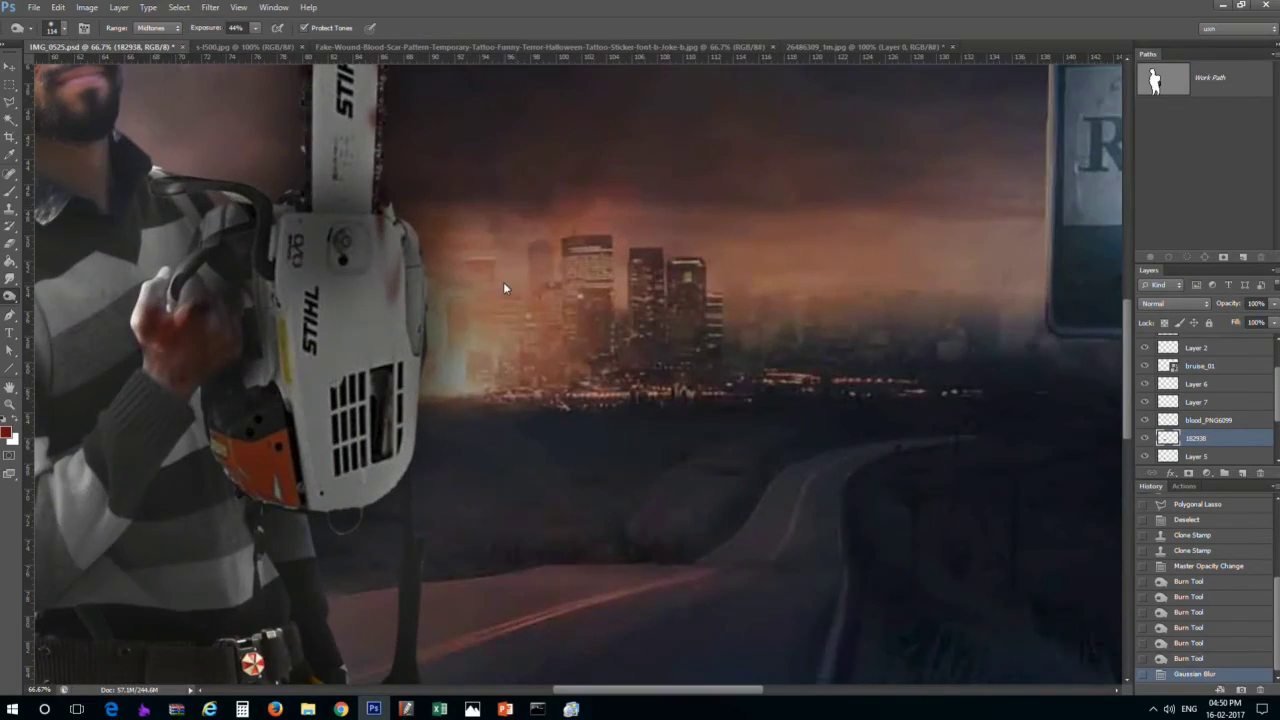
{"action": "scroll", "coordinate": [510, 270], "scroll_direction": "down", "scroll_amount": 2}
{"action": "scroll", "coordinate": [519, 256], "scroll_direction": "down", "scroll_amount": 1}
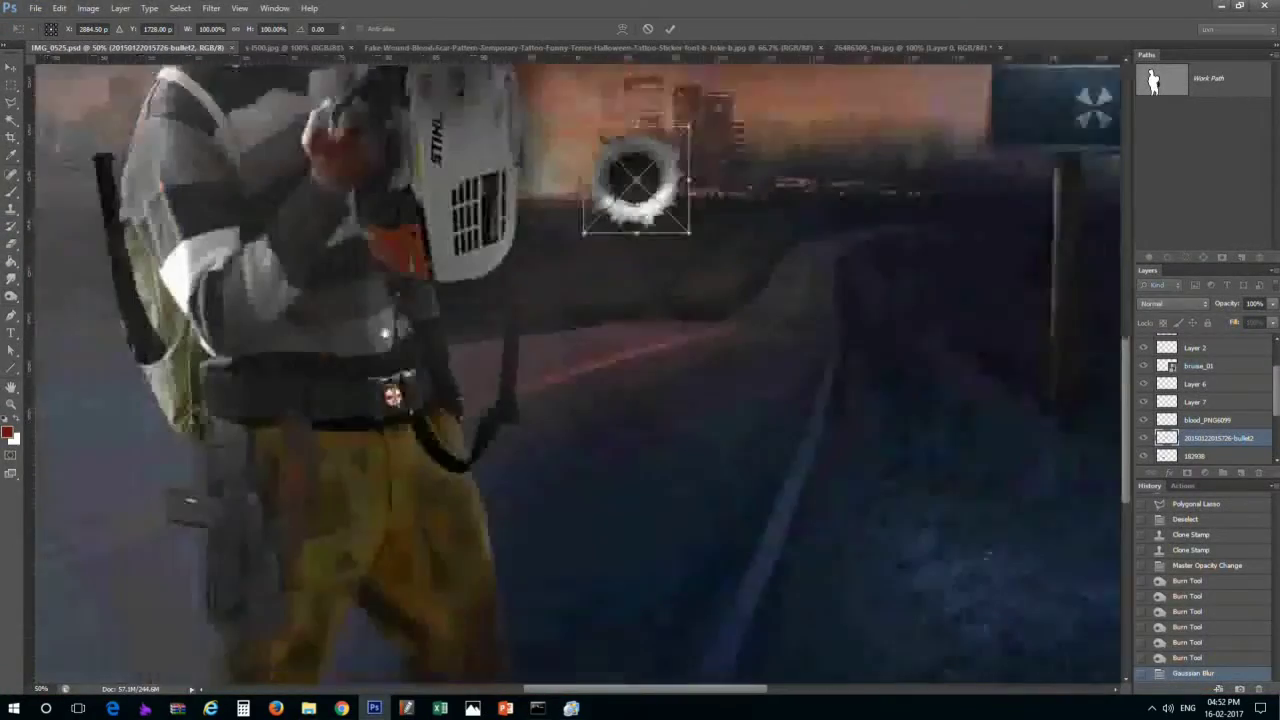
Shrink the bullet hole onto the right trouser thigh and set it to Multiply
{"action": "left_click_drag", "start_coordinate": [623, 182], "coordinate": [337, 449]}
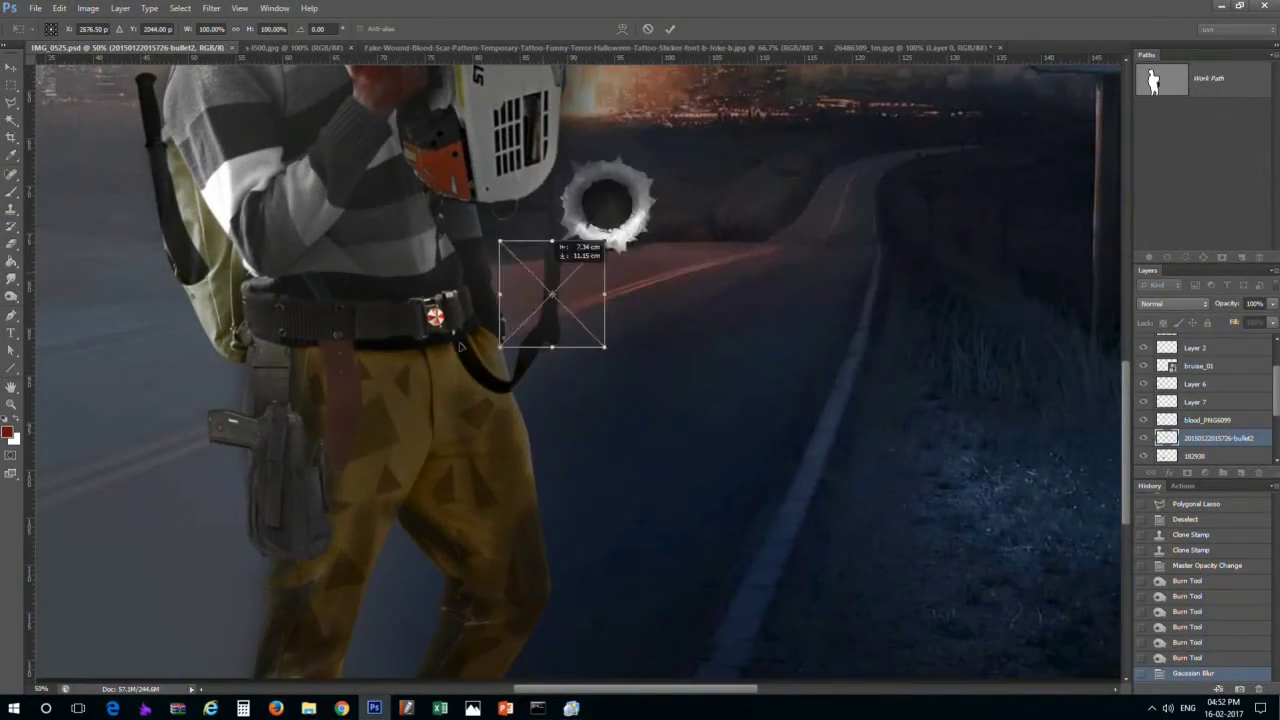
{"action": "mouse_move", "coordinate": [400, 400]}
{"action": "left_mouse_down"}
{"action": "mouse_move", "coordinate": [352, 442]}
{"action": "mouse_move", "coordinate": [505, 455]}
{"action": "mouse_move", "coordinate": [492, 462]}
{"action": "mouse_move", "coordinate": [517, 486]}
{"action": "left_mouse_up"}
{"action": "key", "text": "Return"}
{"action": "key", "text": "o"}
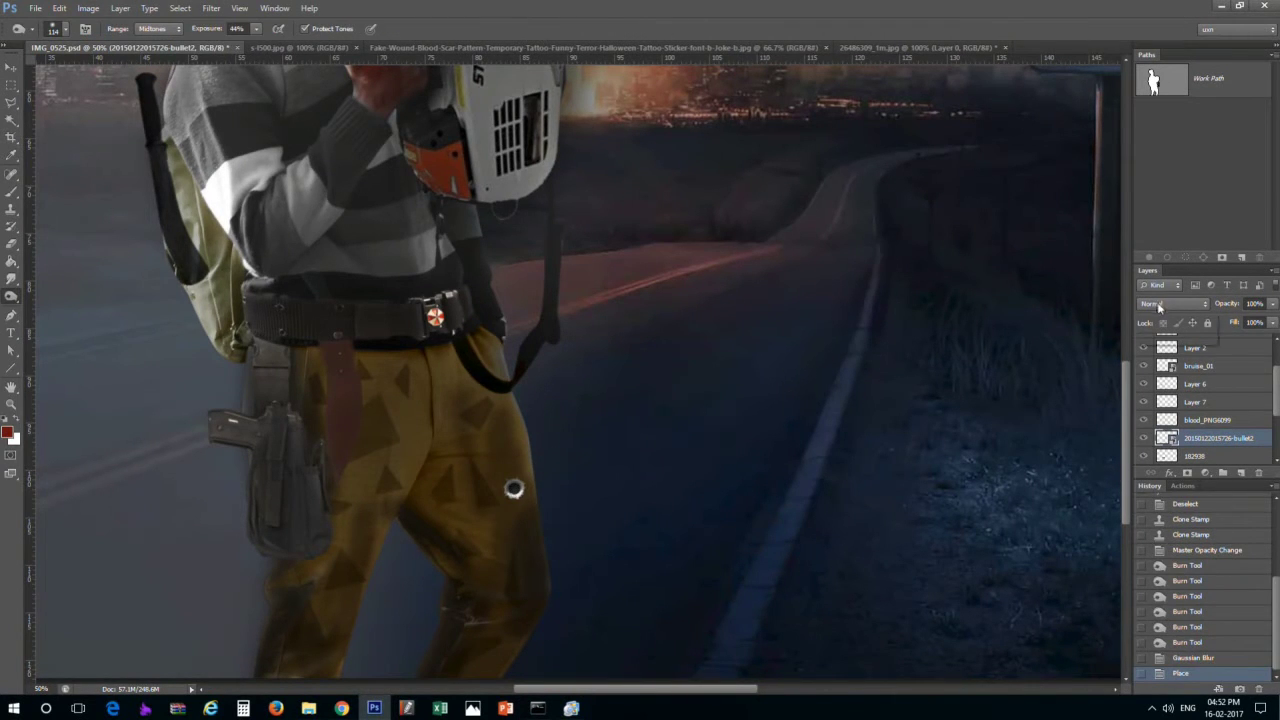
{"action": "left_click", "coordinate": [1158, 304]}
{"action": "left_click", "coordinate": [1163, 358]}
{"action": "key", "text": "ctrl+t"}
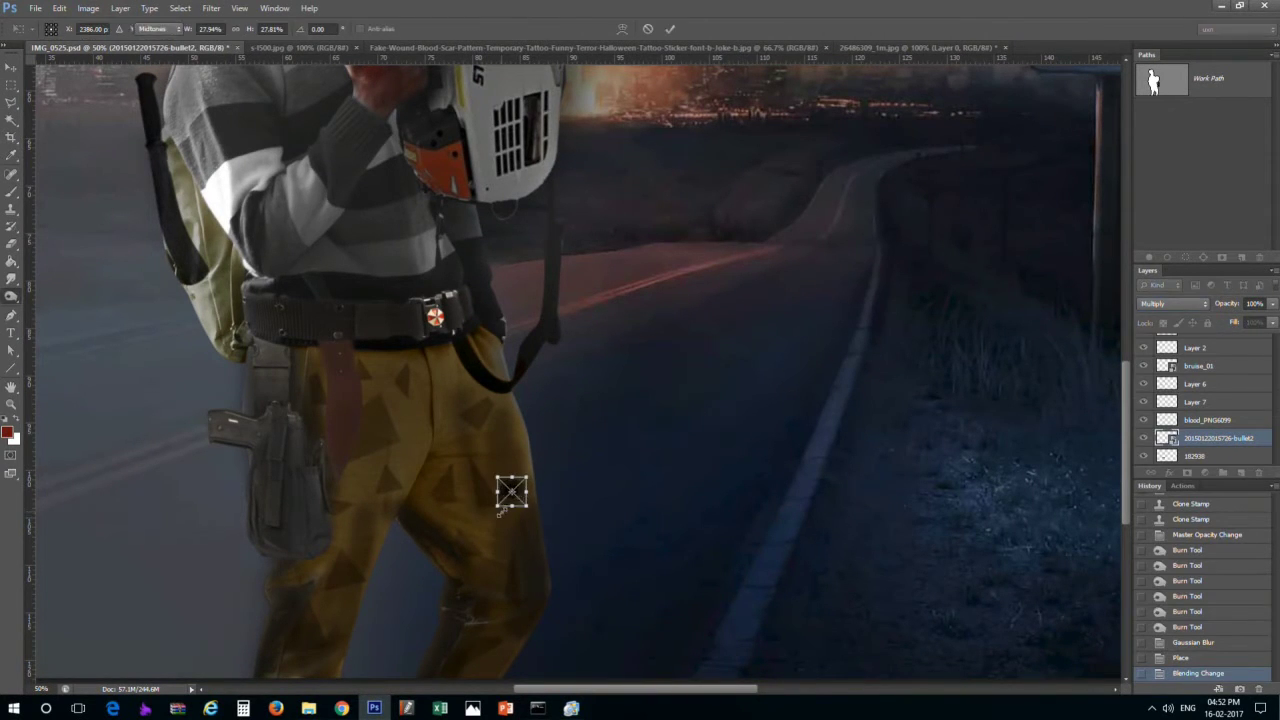
{"action": "key", "text": "Return"}
{"action": "scroll", "coordinate": [514, 491], "scroll_direction": "up", "scroll_amount": 4}
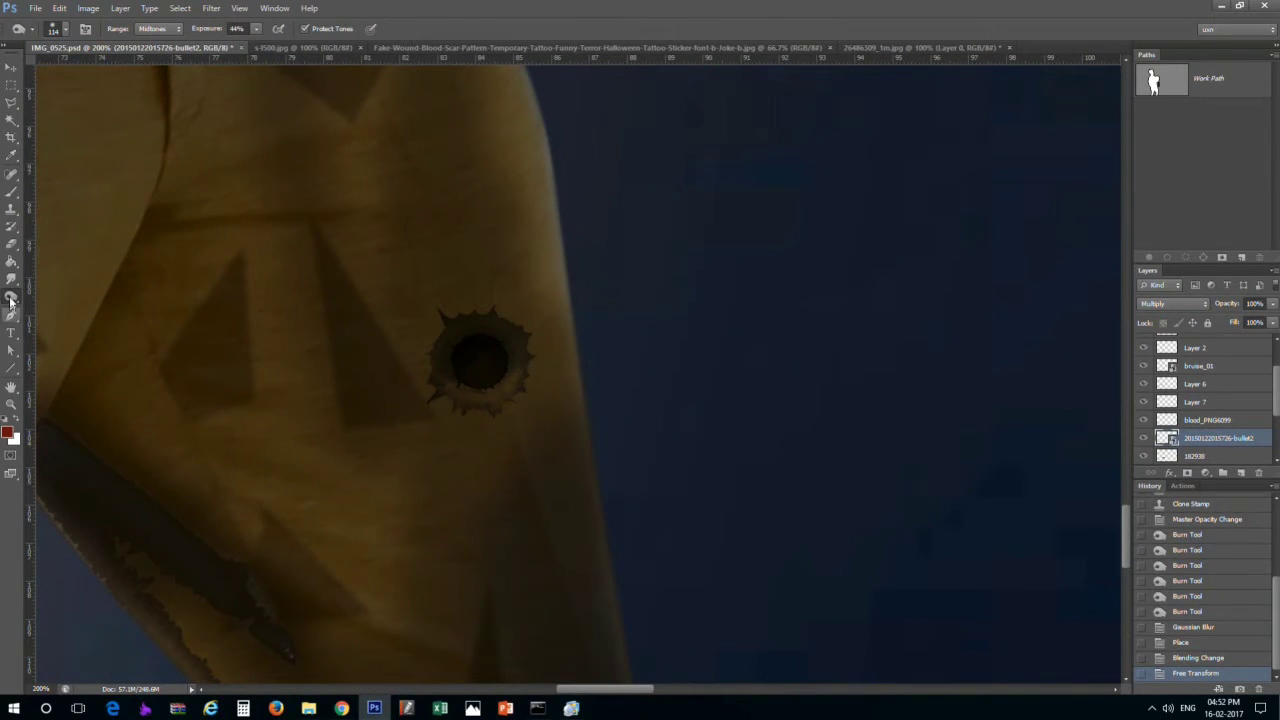
Rasterize the bullet hole layer and smudge its edges
{"action": "left_click", "coordinate": [11, 279]}
{"action": "left_click", "coordinate": [480, 360]}
{"action": "key", "text": "Return"}
{"action": "left_click_drag", "start_coordinate": [480, 360], "coordinate": [480, 484]}
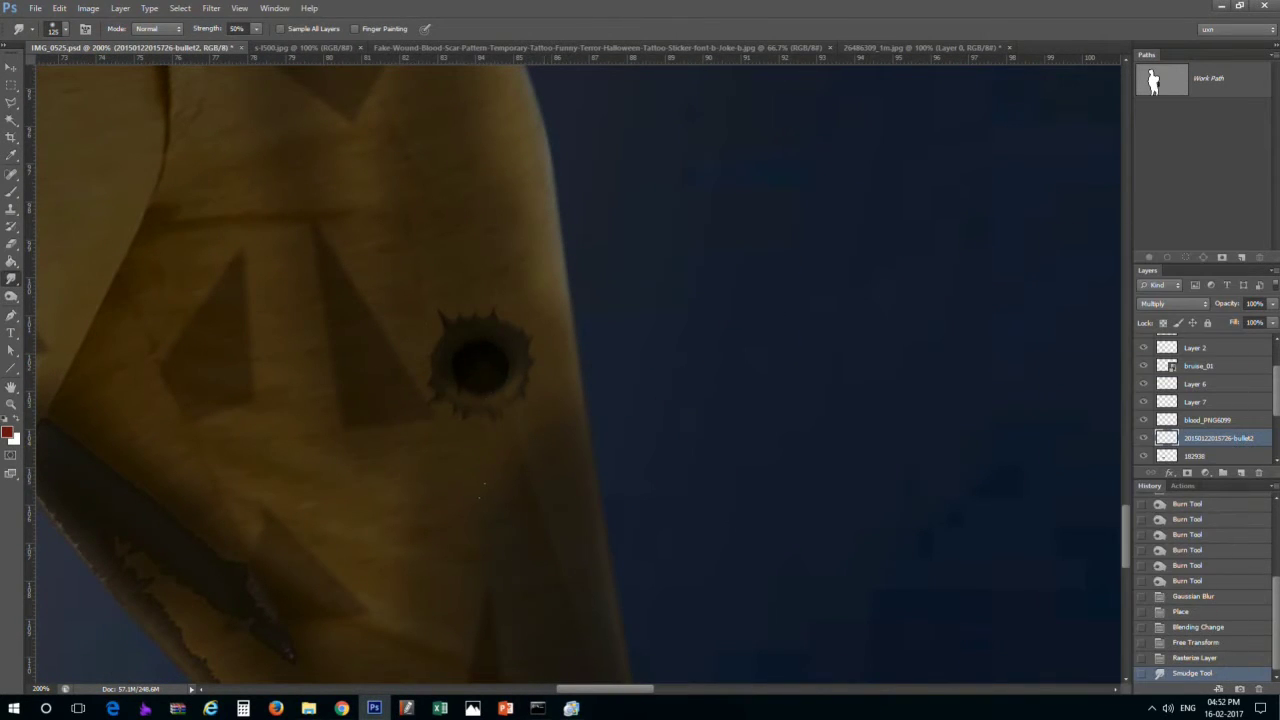
Pick a bright red brush colour, undoing a trial stroke below the hole
{"action": "key", "text": "b"}
{"action": "left_click", "coordinate": [7, 432]}
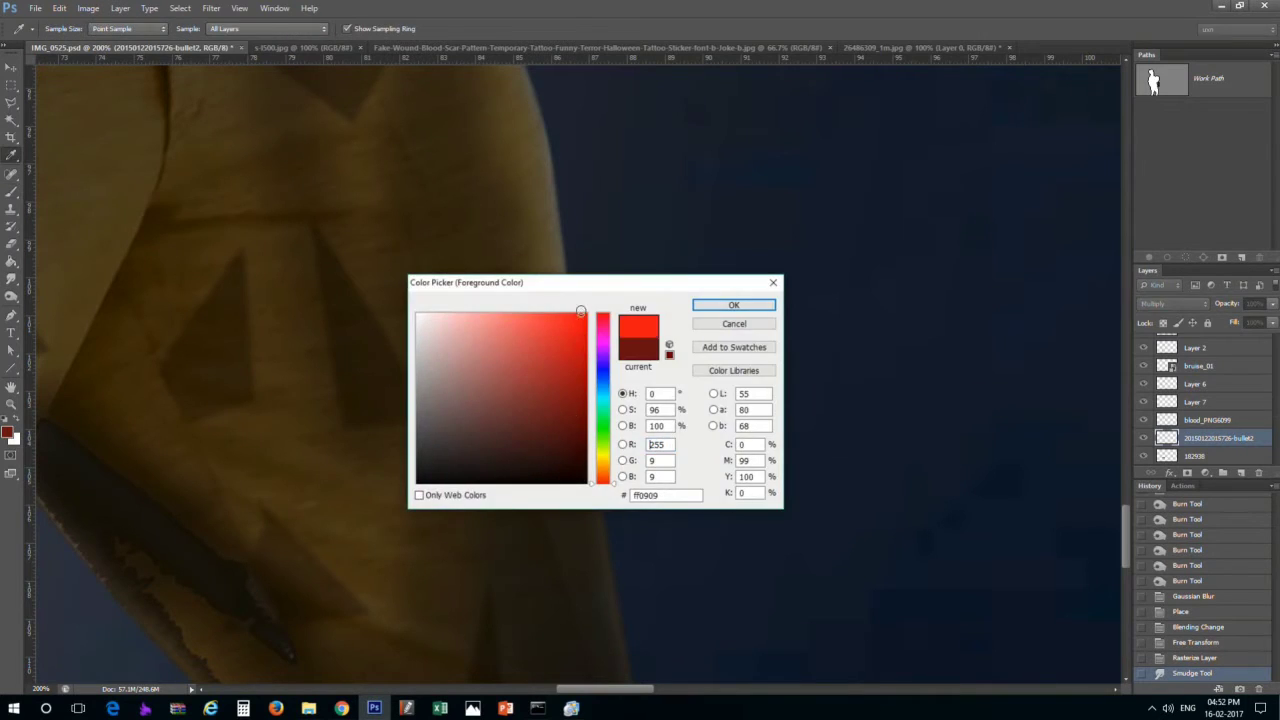
{"action": "left_click", "coordinate": [743, 300]}
{"action": "mouse_move", "coordinate": [460, 408]}
{"action": "left_mouse_down"}
{"action": "mouse_move", "coordinate": [515, 415]}
{"action": "mouse_move", "coordinate": [473, 473]}
{"action": "mouse_move", "coordinate": [457, 640]}
{"action": "left_mouse_up"}
{"action": "key", "text": "ctrl+z"}
Paint red drips below the trouser bullet hole on a new Multiply layer
{"action": "key", "text": "ctrl+shift+alt+n"}
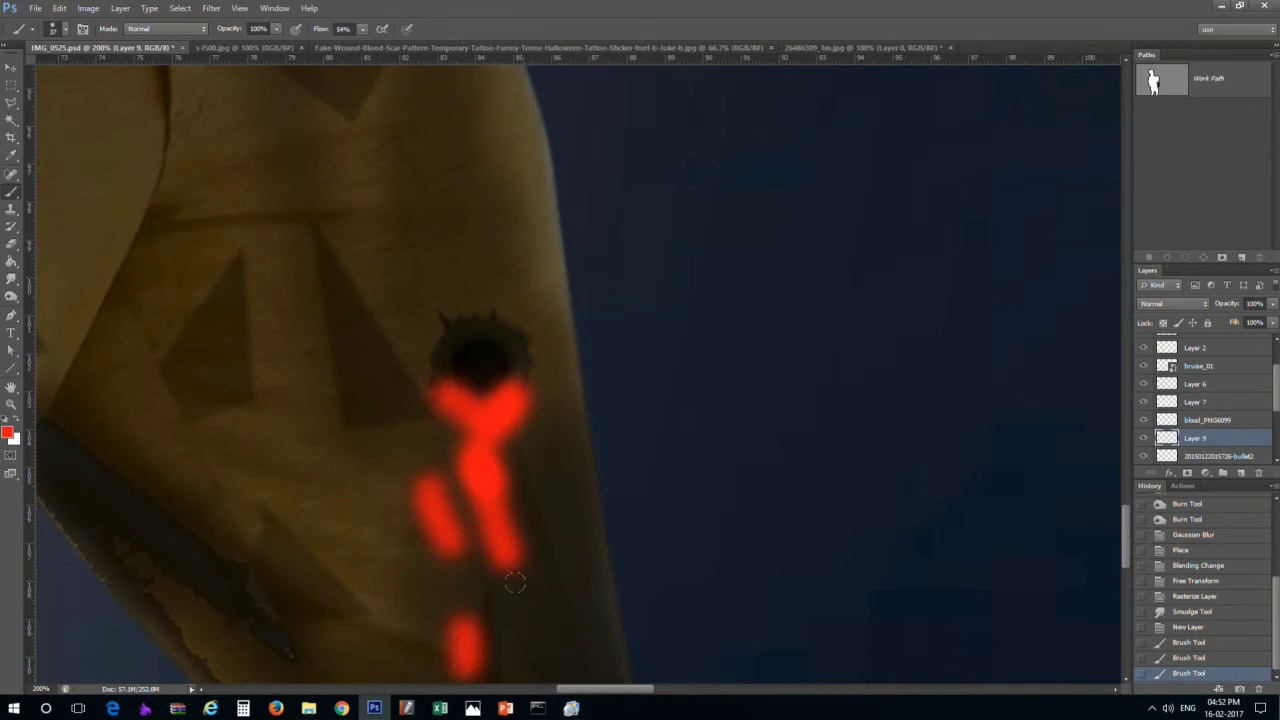
{"action": "scroll", "coordinate": [486, 428], "scroll_direction": "down", "scroll_amount": 5}
{"action": "left_click_drag", "start_coordinate": [470, 380], "coordinate": [486, 428]}
{"action": "left_click", "coordinate": [1173, 303]}
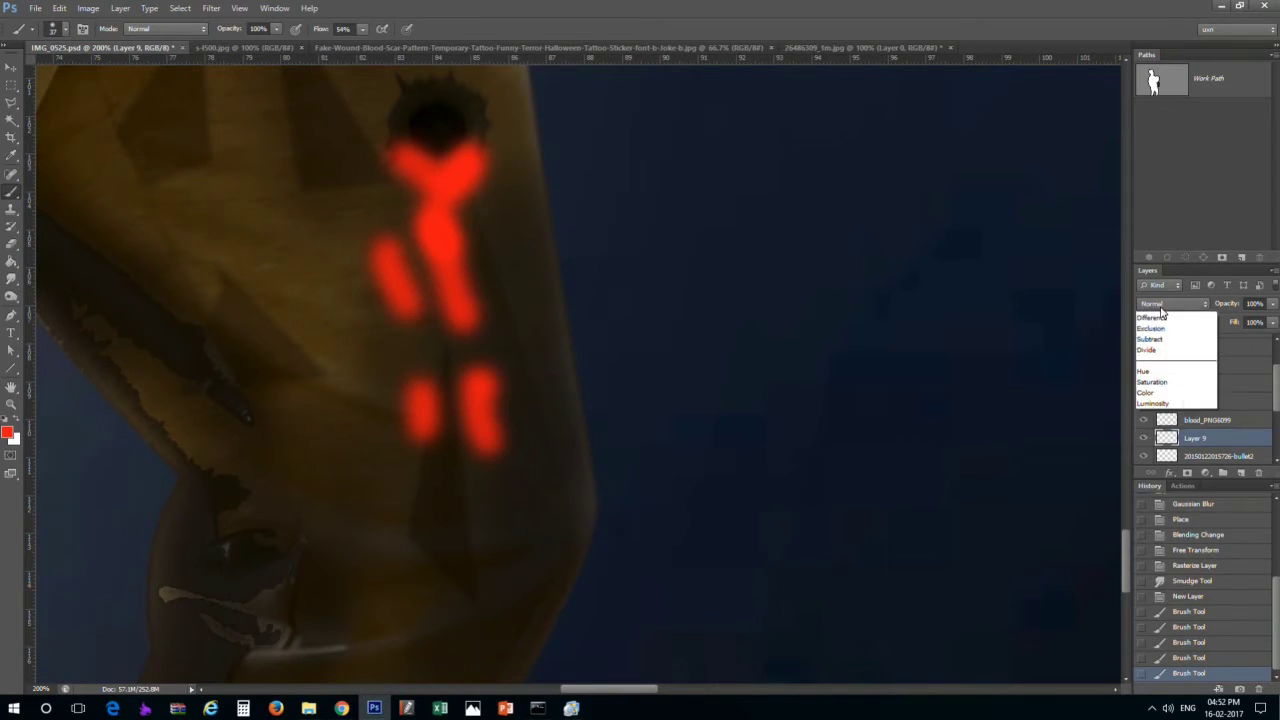
Smudge the red drips downward into streaks and zoom out to 100% to review
{"action": "left_click", "coordinate": [12, 260]}
{"action": "mouse_move", "coordinate": [460, 200]}
{"action": "left_mouse_down"}
{"action": "mouse_move", "coordinate": [440, 255]}
{"action": "mouse_move", "coordinate": [400, 300]}
{"action": "left_mouse_up"}
{"action": "left_click_drag", "start_coordinate": [470, 380], "coordinate": [430, 420]}
{"action": "left_click_drag", "start_coordinate": [480, 170], "coordinate": [400, 380]}
{"action": "left_click_drag", "start_coordinate": [465, 350], "coordinate": [470, 400]}
{"action": "left_click_drag", "start_coordinate": [490, 180], "coordinate": [480, 250]}
{"action": "left_click_drag", "start_coordinate": [470, 260], "coordinate": [460, 330]}
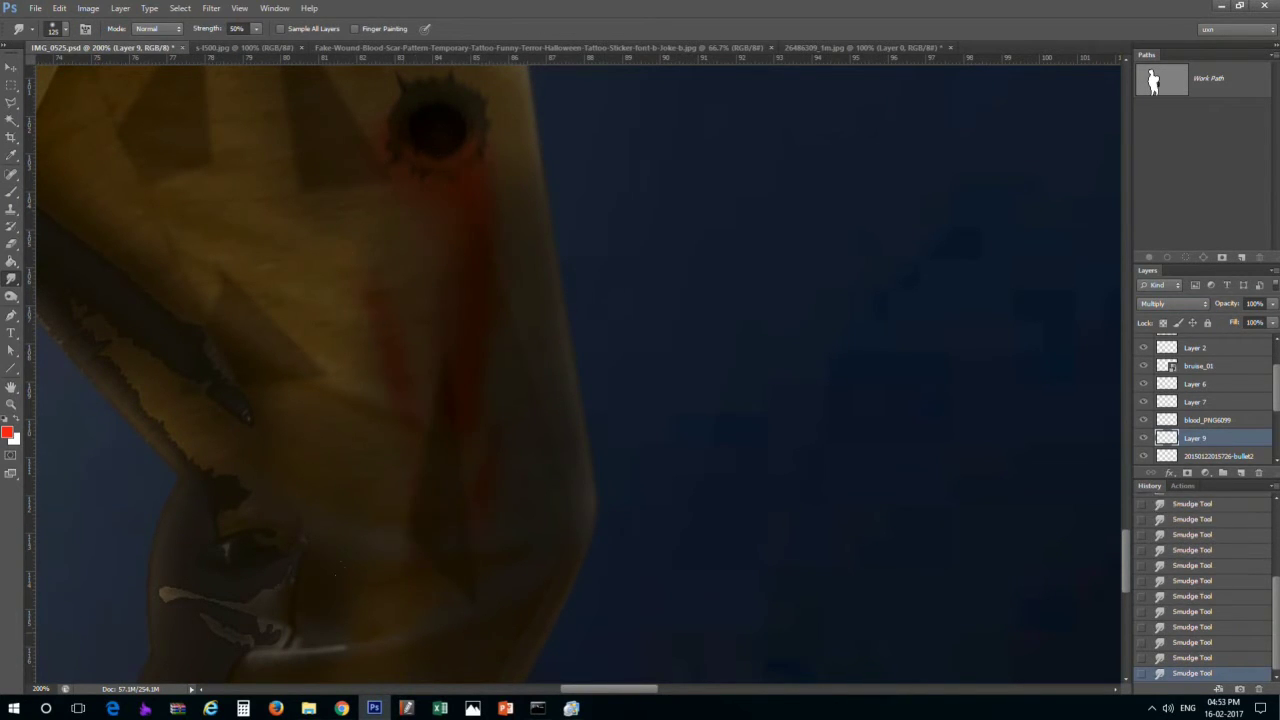
{"action": "key", "text": "ctrl+minus"}
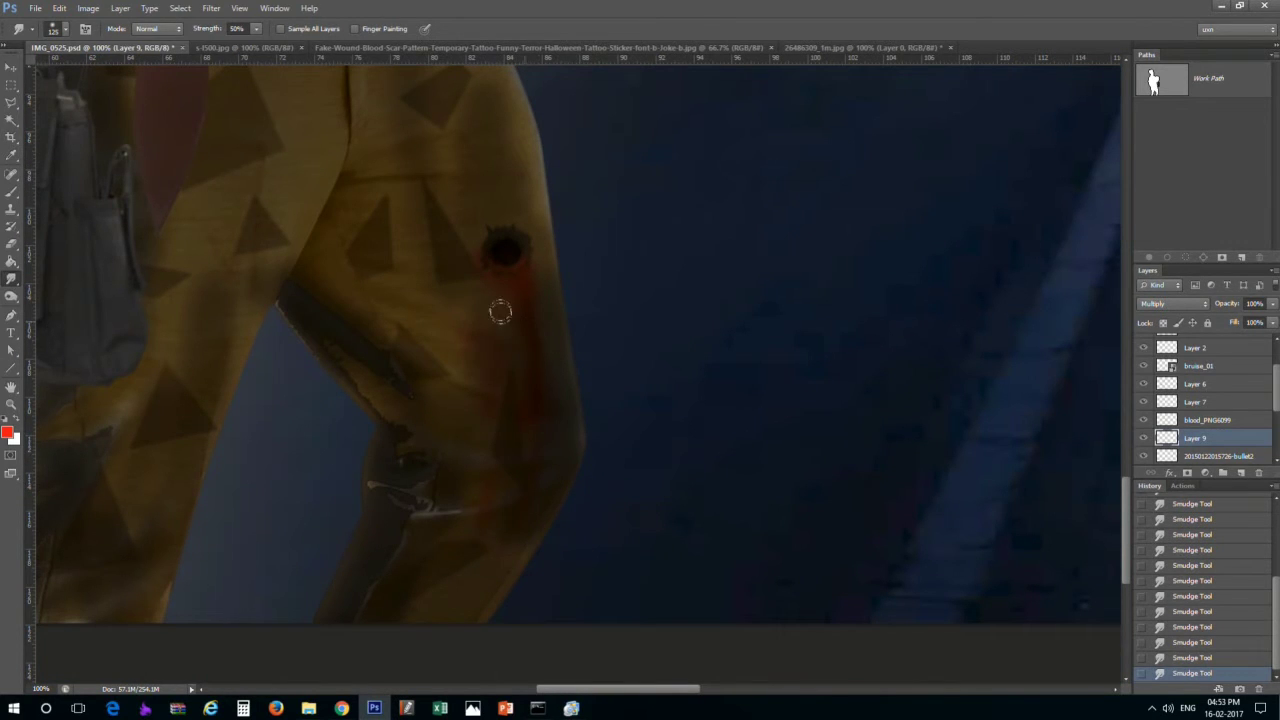
{"action": "scroll", "coordinate": [400, 630], "scroll_direction": "down", "scroll_amount": 3}
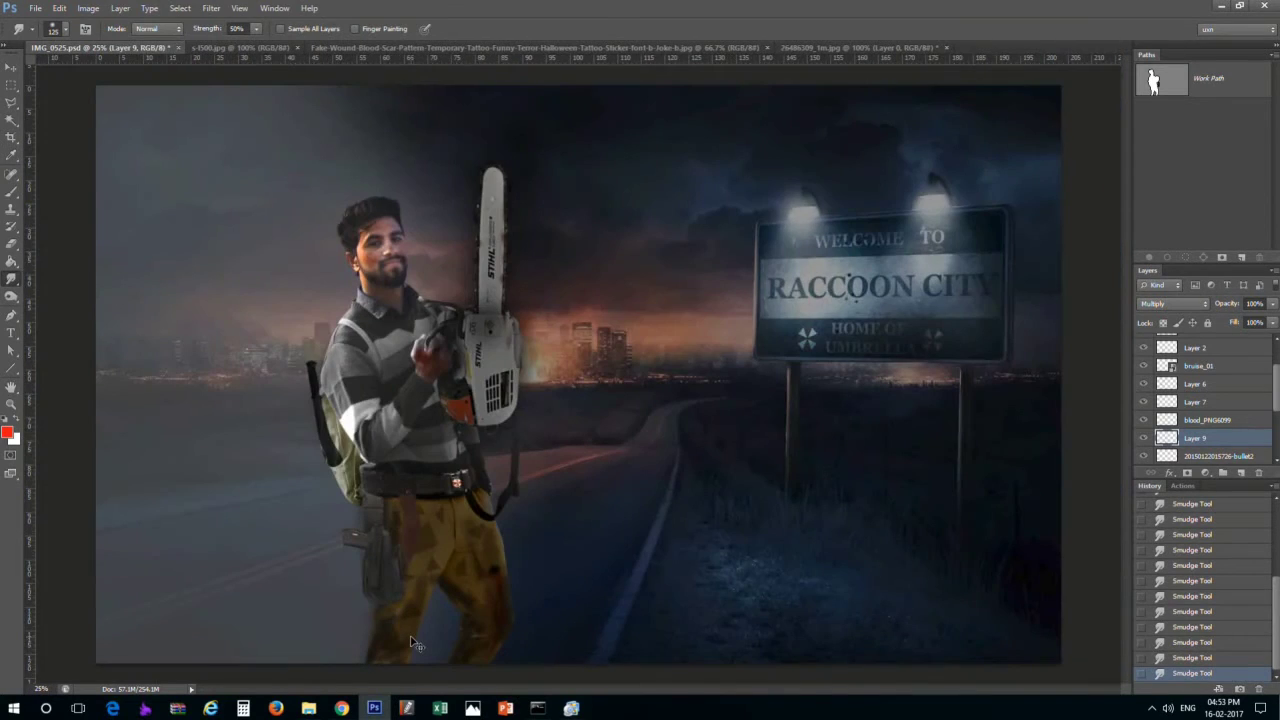
Select the Background copy layer and apply Auto Color correction
{"action": "scroll", "coordinate": [396, 345], "scroll_direction": "up", "scroll_amount": 2}
{"action": "scroll", "coordinate": [396, 345], "scroll_direction": "down", "scroll_amount": 3}
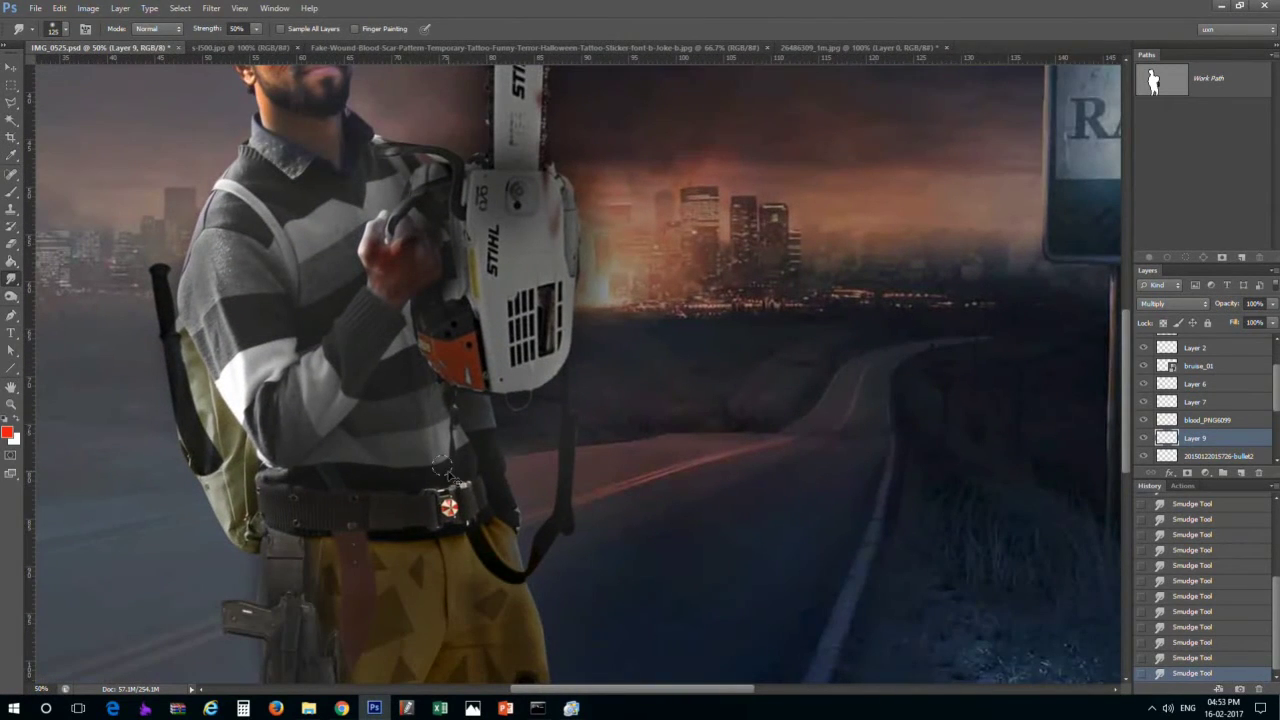
{"action": "scroll", "coordinate": [390, 300], "scroll_direction": "down", "scroll_amount": 1}
{"action": "left_click", "coordinate": [387, 299], "text": "ctrl"}
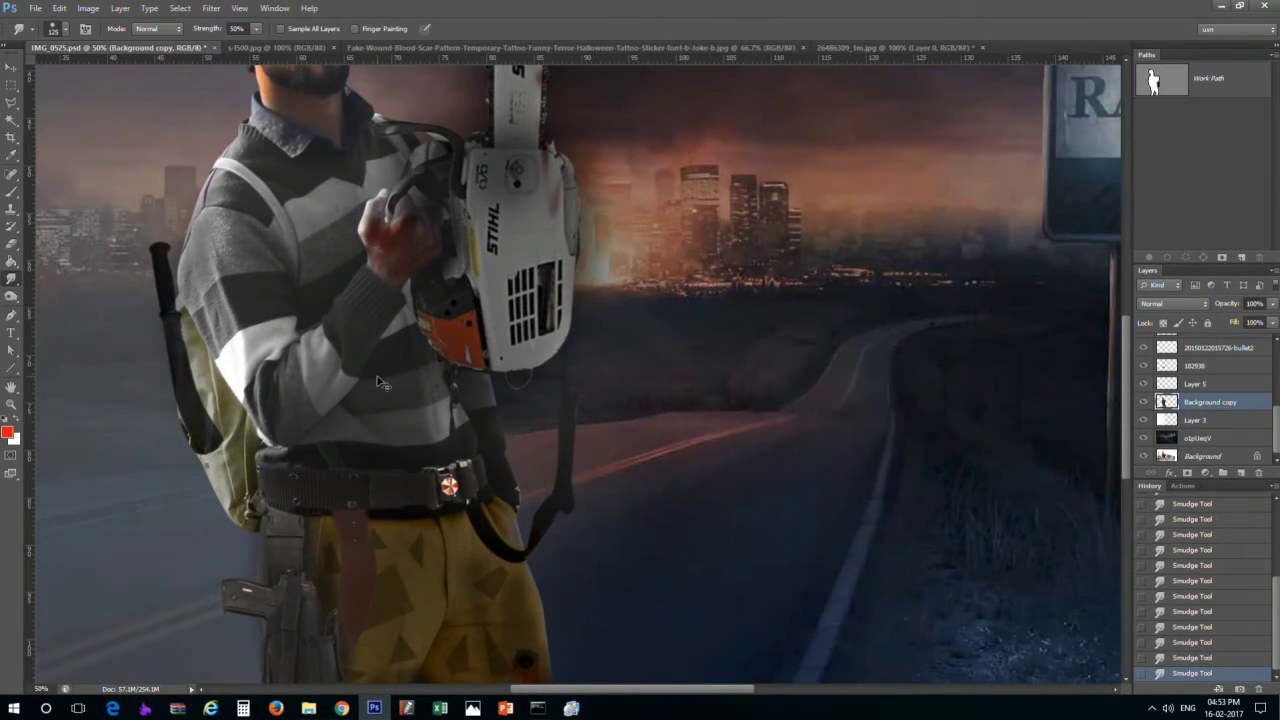
{"action": "key", "text": "ctrl+shift+b"}
Paint red wound marks on the sweater on new Layer 10, blended with Multiply
{"action": "key", "text": "ctrl+shift+alt+n"}
{"action": "key", "text": "b"}
{"action": "left_click_drag", "start_coordinate": [377, 356], "coordinate": [364, 400]}
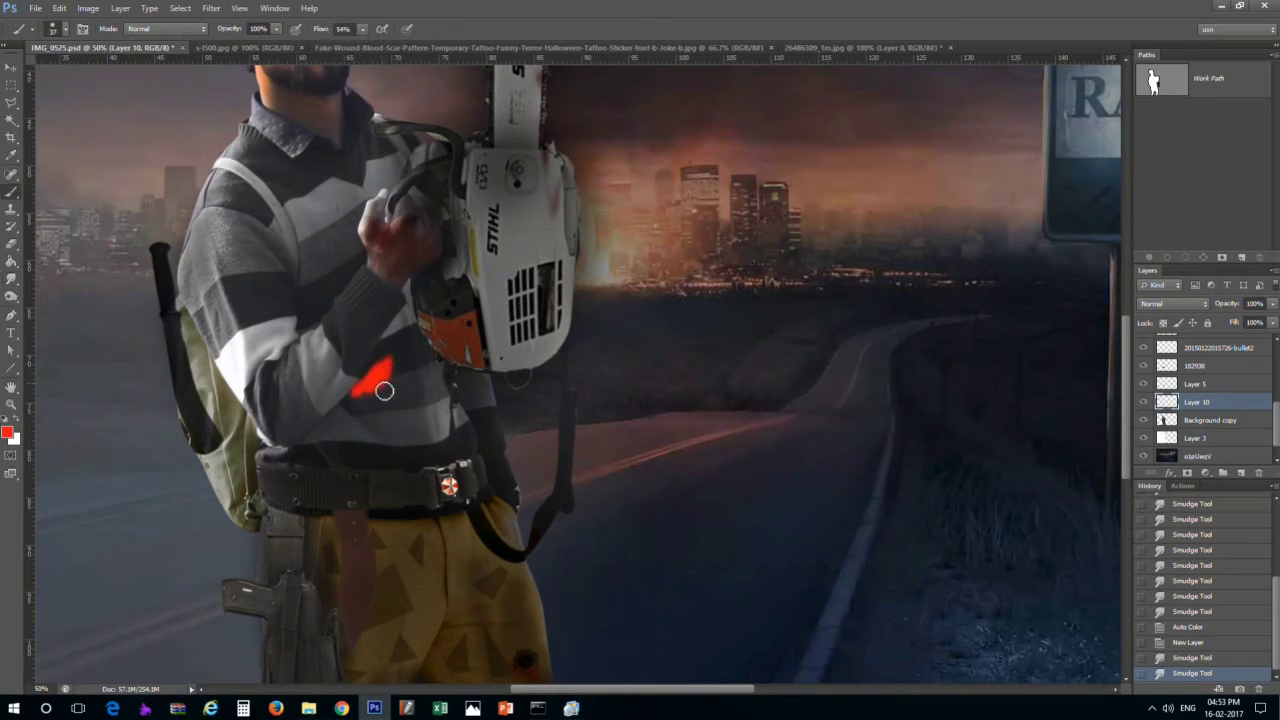
{"action": "mouse_move", "coordinate": [400, 355]}
{"action": "left_mouse_down"}
{"action": "mouse_move", "coordinate": [409, 395]}
{"action": "mouse_move", "coordinate": [444, 402]}
{"action": "mouse_move", "coordinate": [398, 446]}
{"action": "left_mouse_up"}
{"action": "mouse_move", "coordinate": [428, 416]}
{"action": "left_mouse_down"}
{"action": "mouse_move", "coordinate": [416, 448]}
{"action": "mouse_move", "coordinate": [390, 440]}
{"action": "left_mouse_up"}
{"action": "left_click_drag", "start_coordinate": [347, 423], "coordinate": [376, 453]}
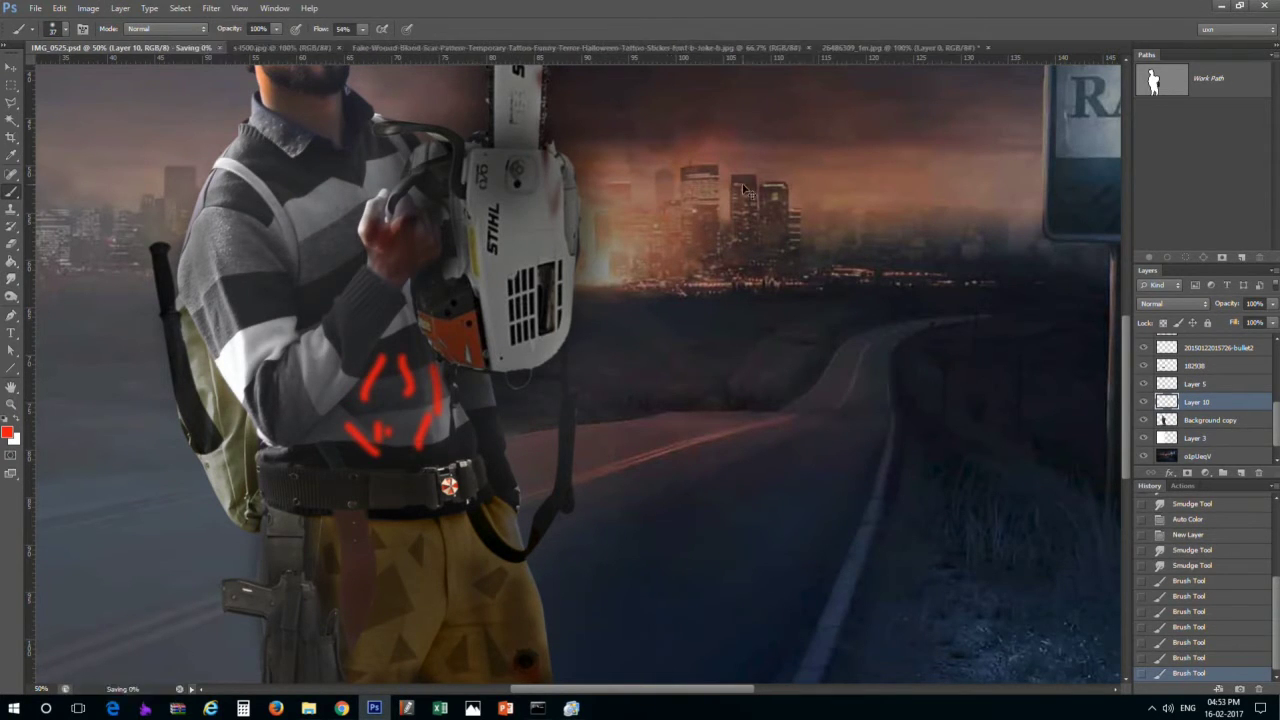
{"action": "left_click", "coordinate": [1175, 303]}
{"action": "left_click", "coordinate": [1170, 362]}
Smudge the sweater's red marks into downward blood streaks
{"action": "scroll", "coordinate": [391, 295], "scroll_direction": "up", "scroll_amount": 2, "text": "alt"}
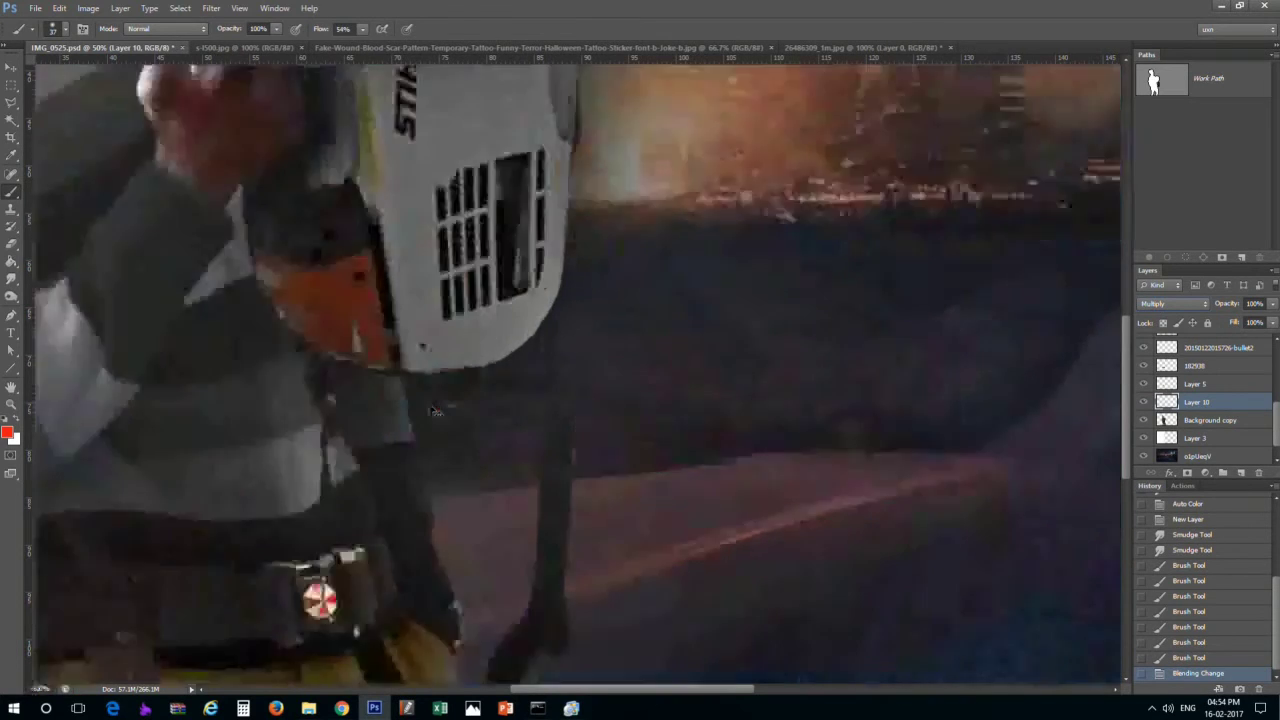
{"action": "scroll", "coordinate": [391, 295], "scroll_direction": "up", "scroll_amount": 1, "text": "alt"}
{"action": "scroll", "coordinate": [400, 260], "scroll_direction": "down", "scroll_amount": 2, "text": "alt"}
{"action": "key", "text": "r"}
{"action": "left_click_drag", "start_coordinate": [416, 256], "coordinate": [414, 308]}
{"action": "left_click_drag", "start_coordinate": [450, 246], "coordinate": [446, 312]}
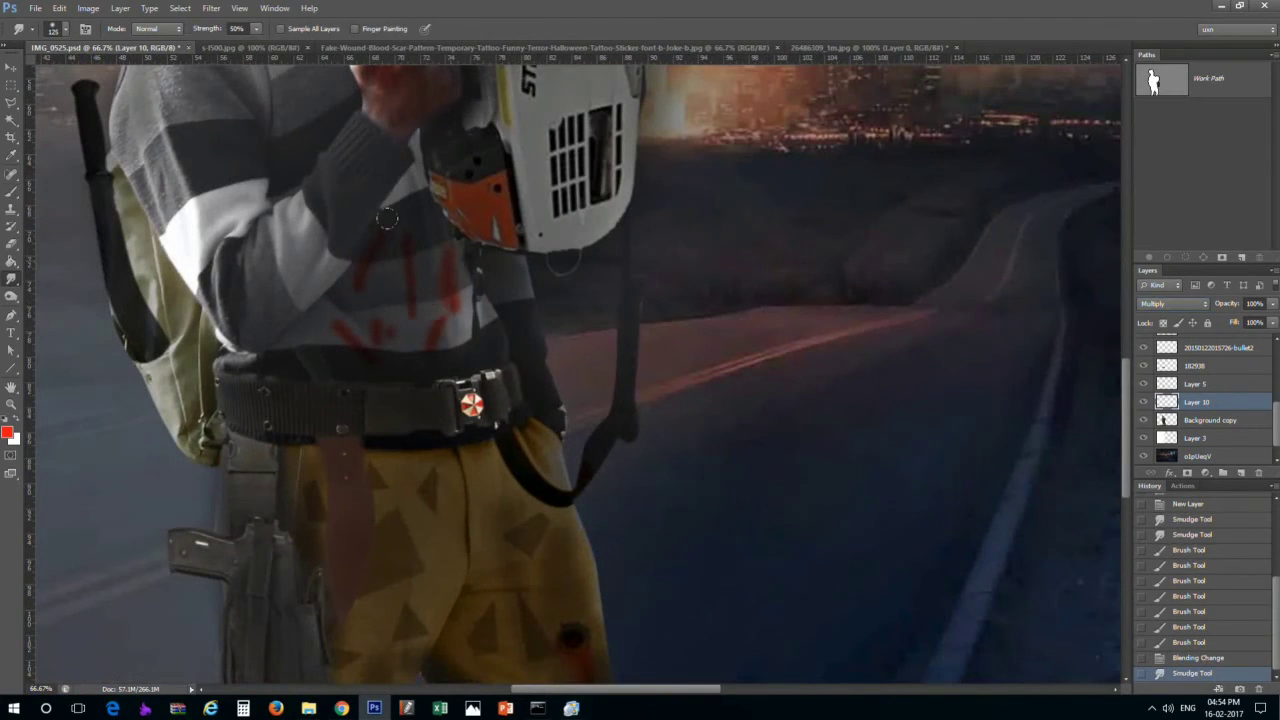
{"action": "left_click_drag", "start_coordinate": [410, 264], "coordinate": [438, 318]}
{"action": "left_click_drag", "start_coordinate": [456, 258], "coordinate": [440, 318]}
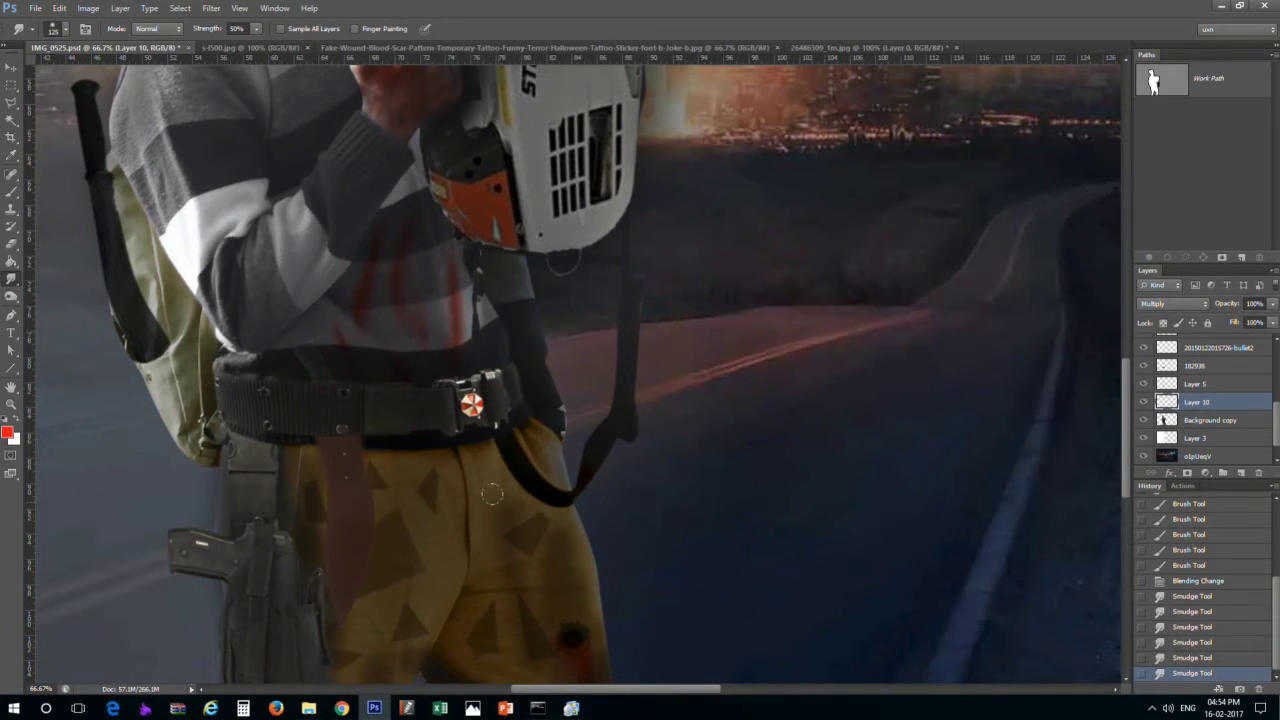
{"action": "left_click_drag", "start_coordinate": [491, 494], "coordinate": [386, 452]}
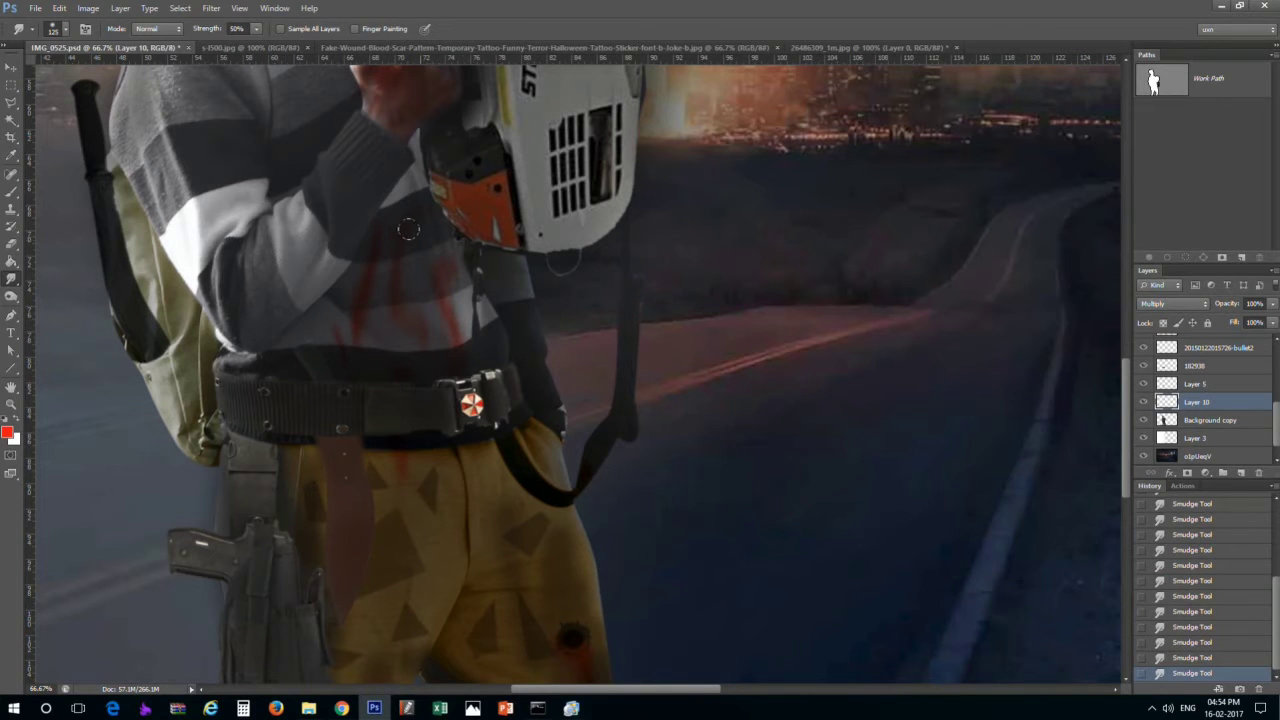
{"action": "left_click_drag", "start_coordinate": [354, 362], "coordinate": [284, 254]}
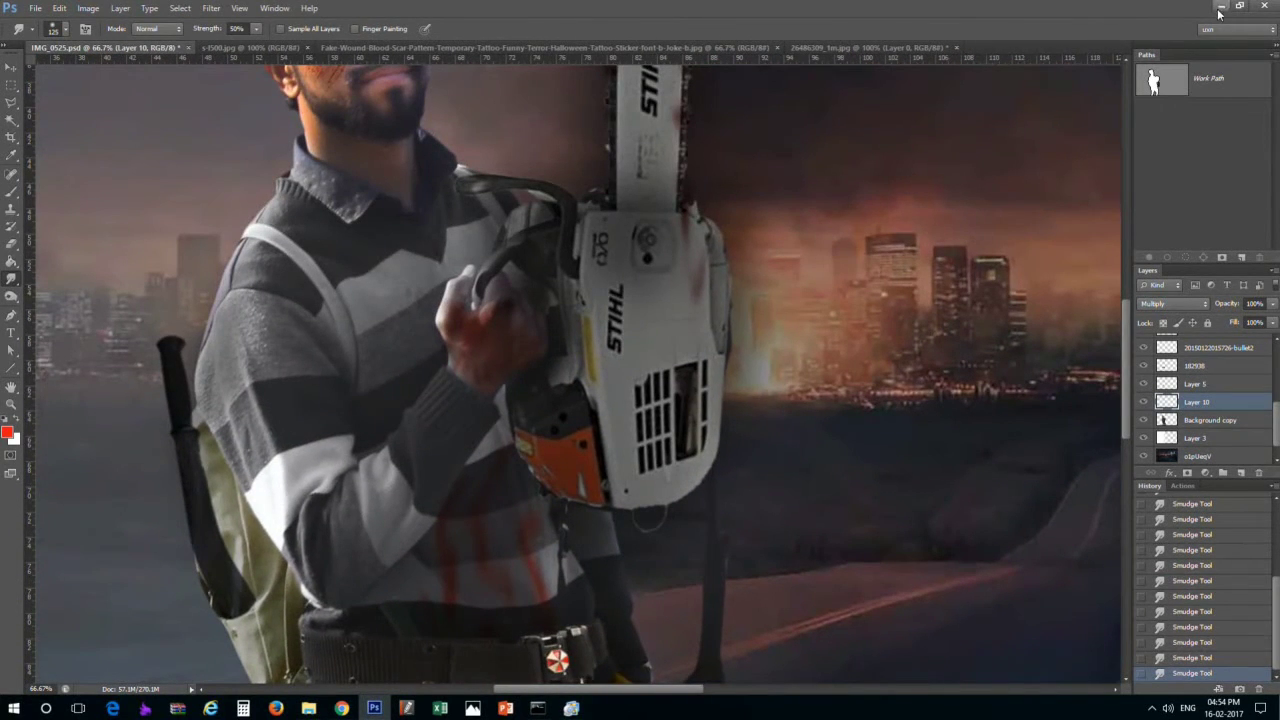
Drag the img-thing bullet-hole image from Explorer into the composition
{"action": "left_click", "coordinate": [1219, 10]}
{"action": "left_click", "coordinate": [866, 148]}
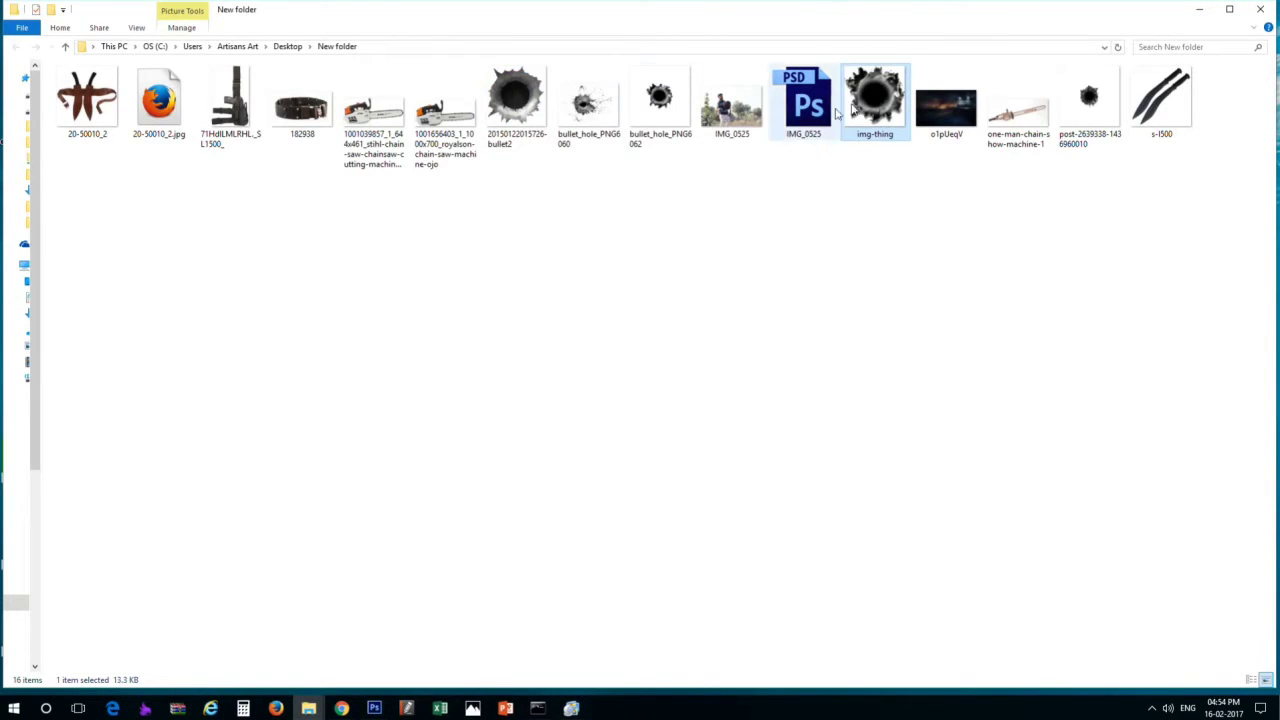
{"action": "mouse_move", "coordinate": [840, 112]}
{"action": "left_mouse_down"}
{"action": "mouse_move", "coordinate": [578, 374]}
{"action": "mouse_move", "coordinate": [278, 368]}
{"action": "left_mouse_up"}
Place img-thing, rasterize its layer and try the Darken blend mode
{"action": "key", "text": "Return"}
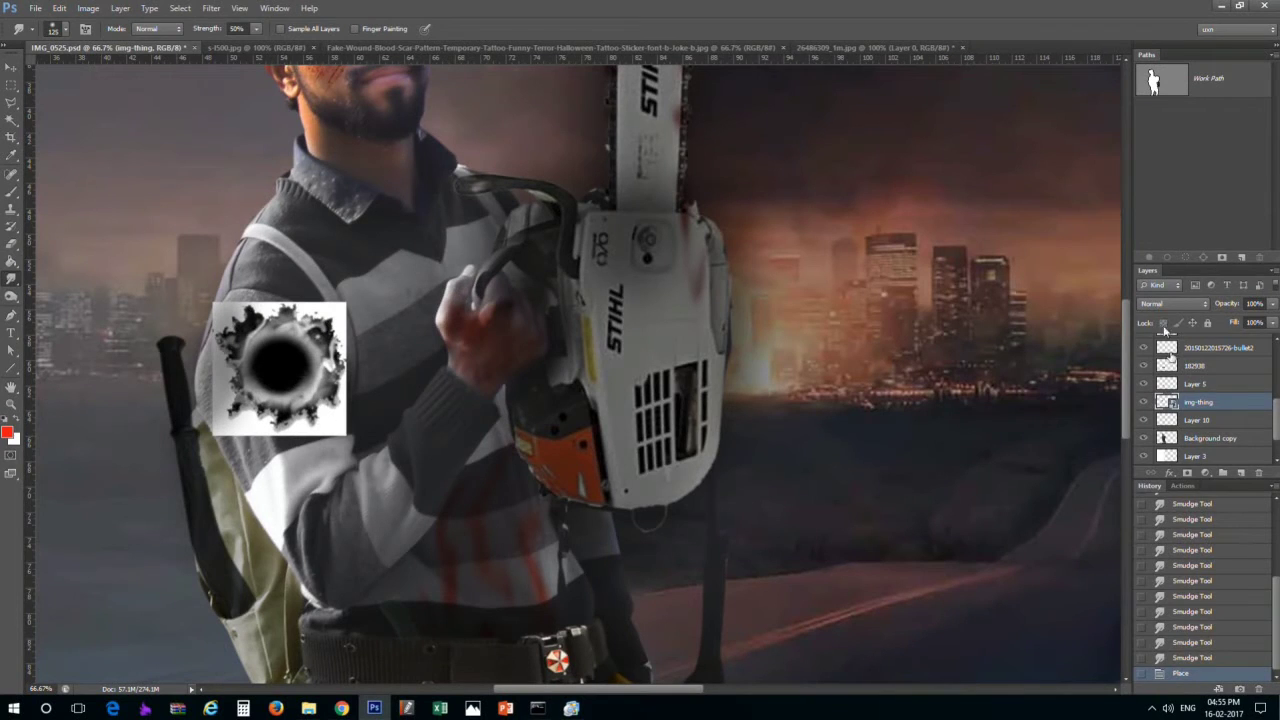
{"action": "right_click", "coordinate": [1198, 401]}
{"action": "left_click", "coordinate": [1114, 366]}
{"action": "left_click", "coordinate": [1172, 303]}
{"action": "left_click", "coordinate": [1170, 258]}
{"action": "key", "text": "Down"}
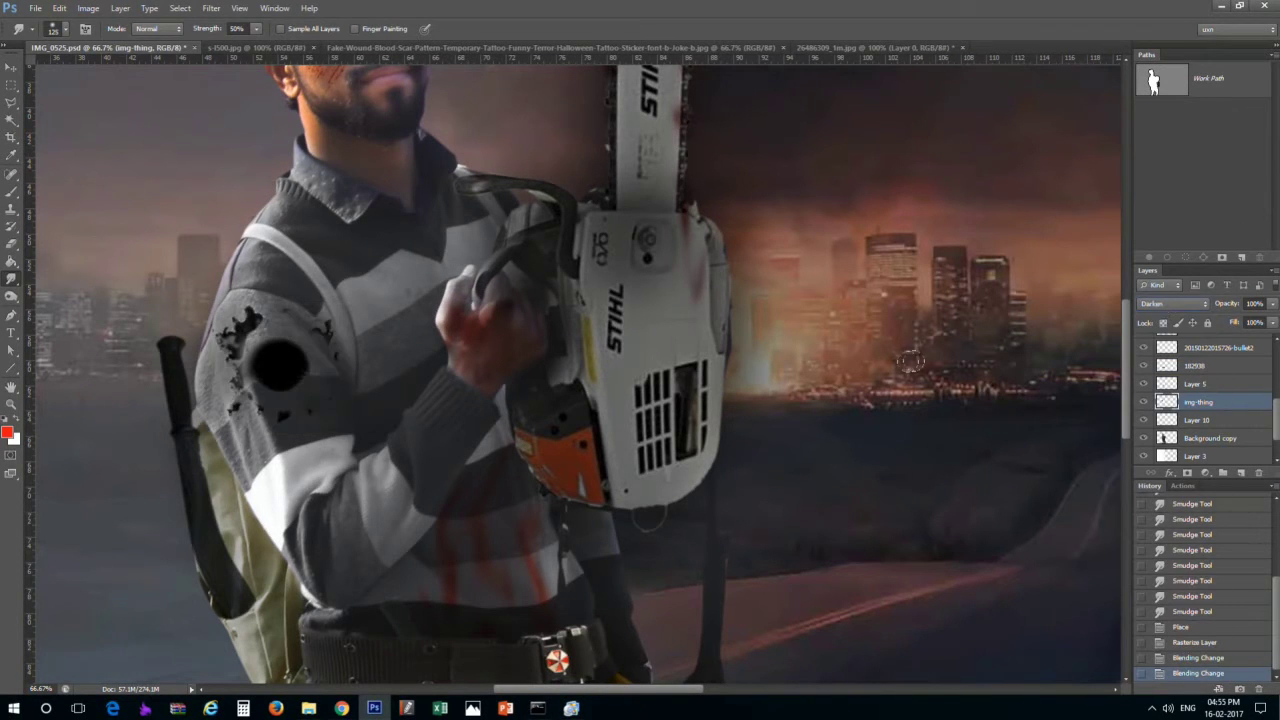
Scale the bullet hole to about 43% and set its blend mode to Multiply
{"action": "key", "text": "ctrl+t"}
{"action": "left_click_drag", "start_coordinate": [240, 310], "coordinate": [290, 380]}
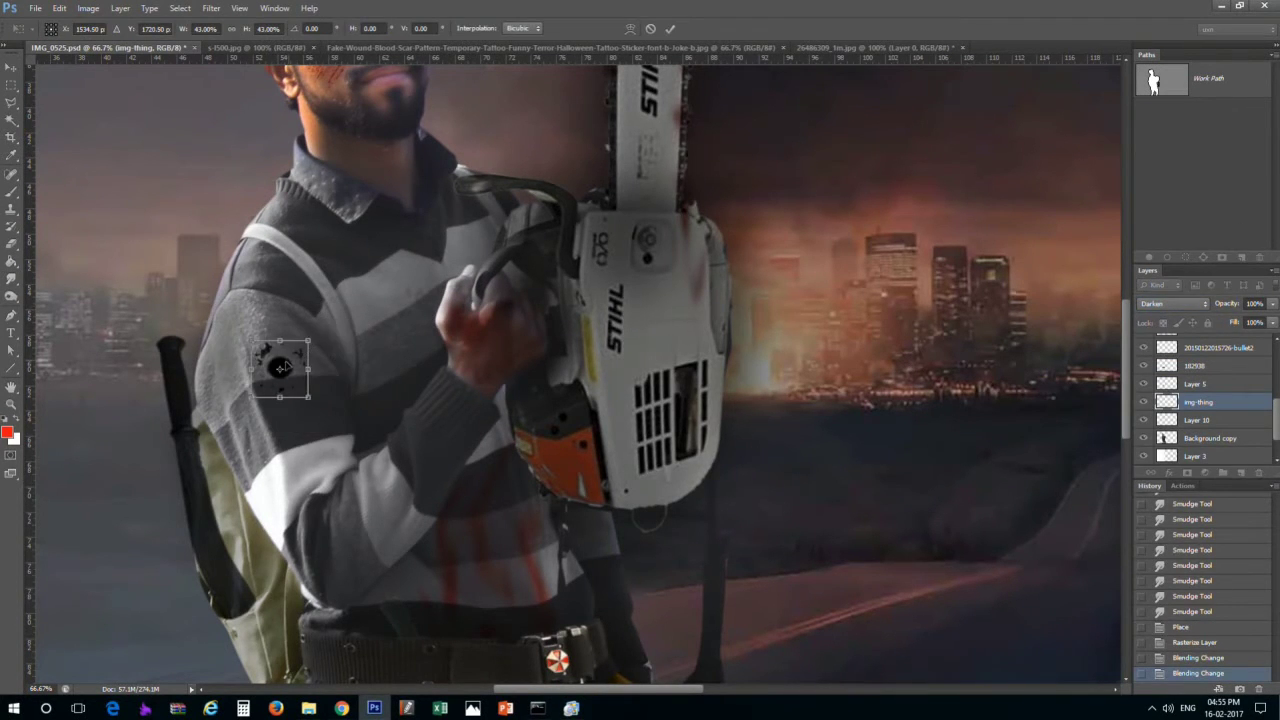
{"action": "key", "text": "Return"}
{"action": "left_click", "coordinate": [1147, 305]}
{"action": "key", "text": "Down"}
{"action": "key", "text": "Down"}
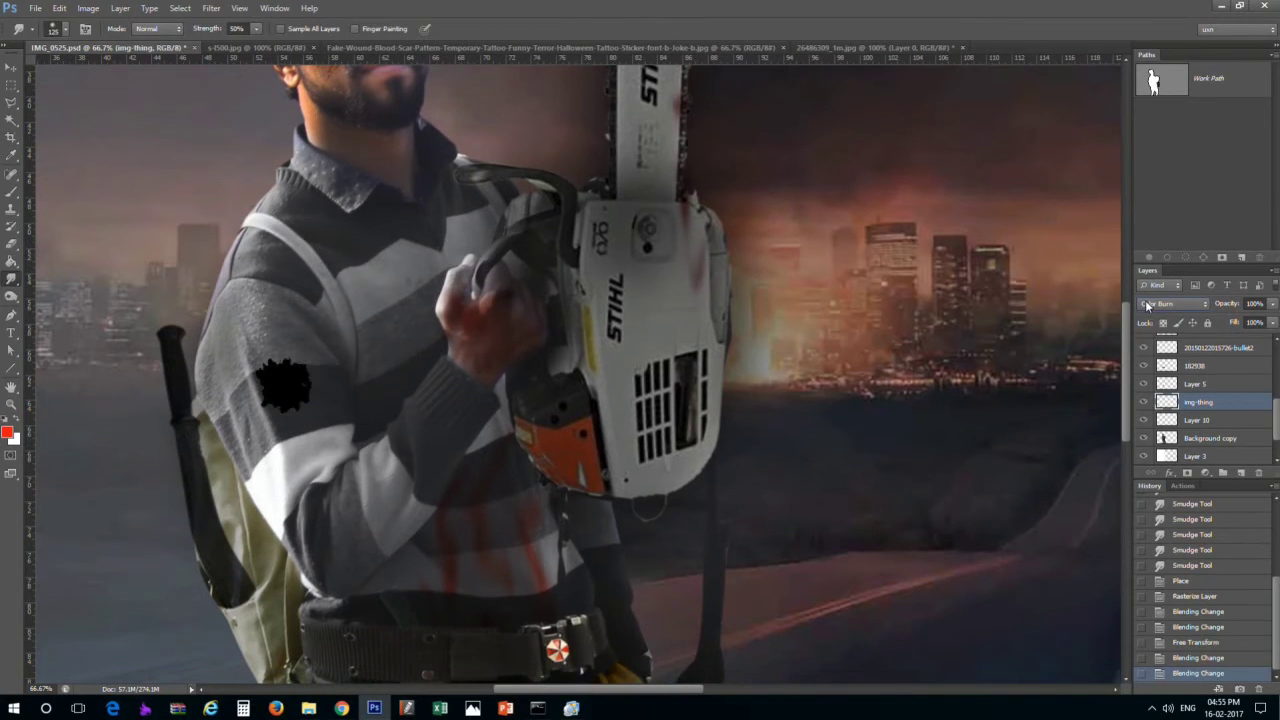
{"action": "key", "text": "Up"}
{"action": "key", "text": "Up"}
Move the hole up onto the shoulder, then skew and warp it to follow the sleeve
{"action": "key", "text": "ctrl+plus"}
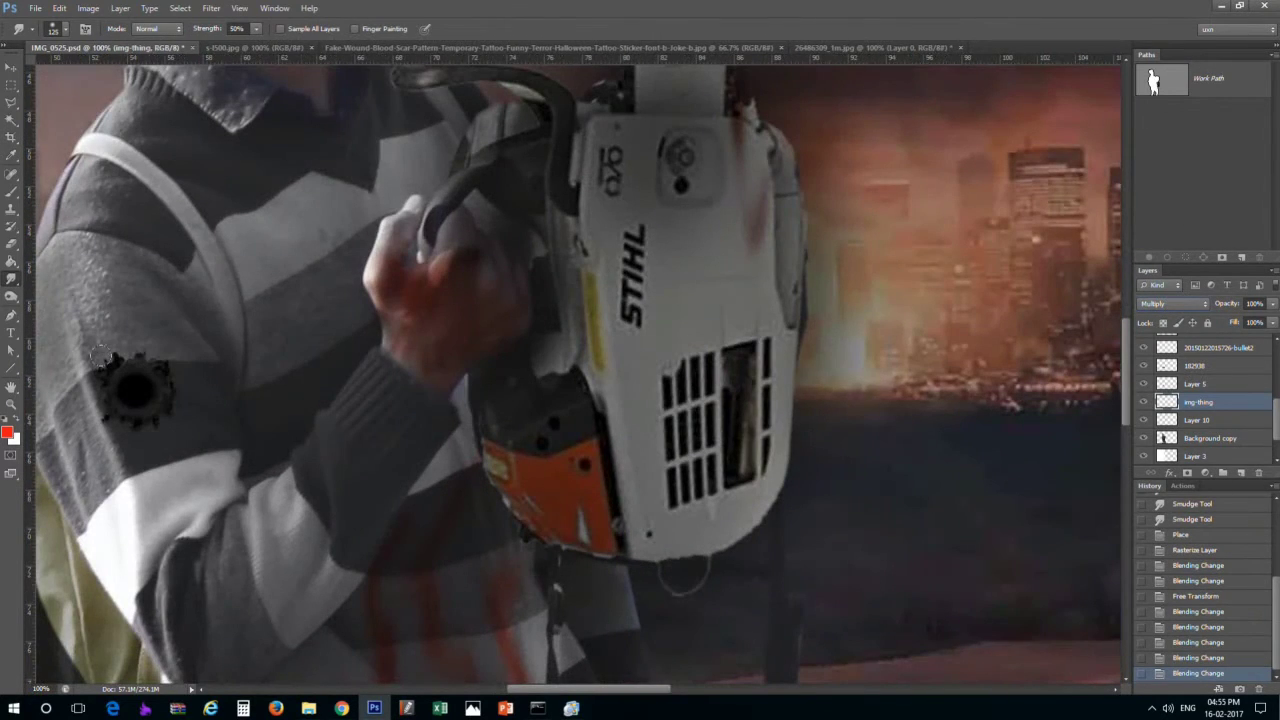
{"action": "key", "text": "v"}
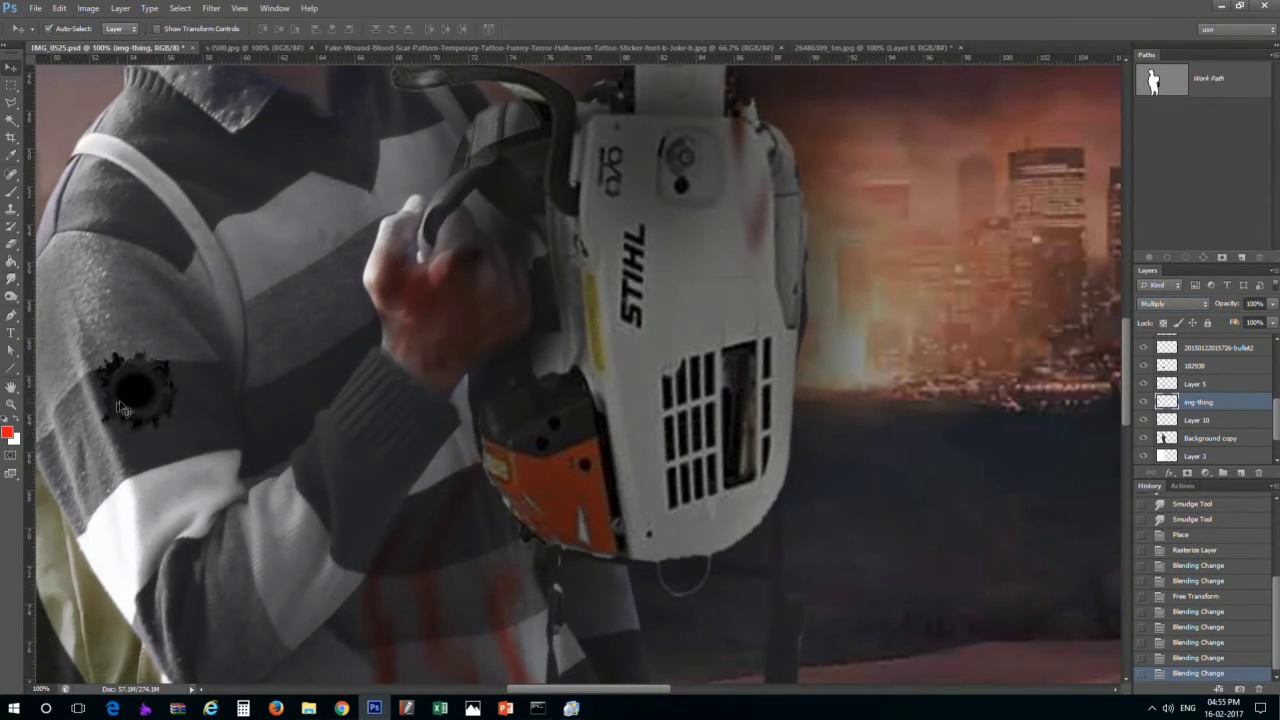
{"action": "left_click_drag", "start_coordinate": [125, 405], "coordinate": [125, 338]}
{"action": "key", "text": "ctrl+t"}
{"action": "right_click", "coordinate": [170, 302]}
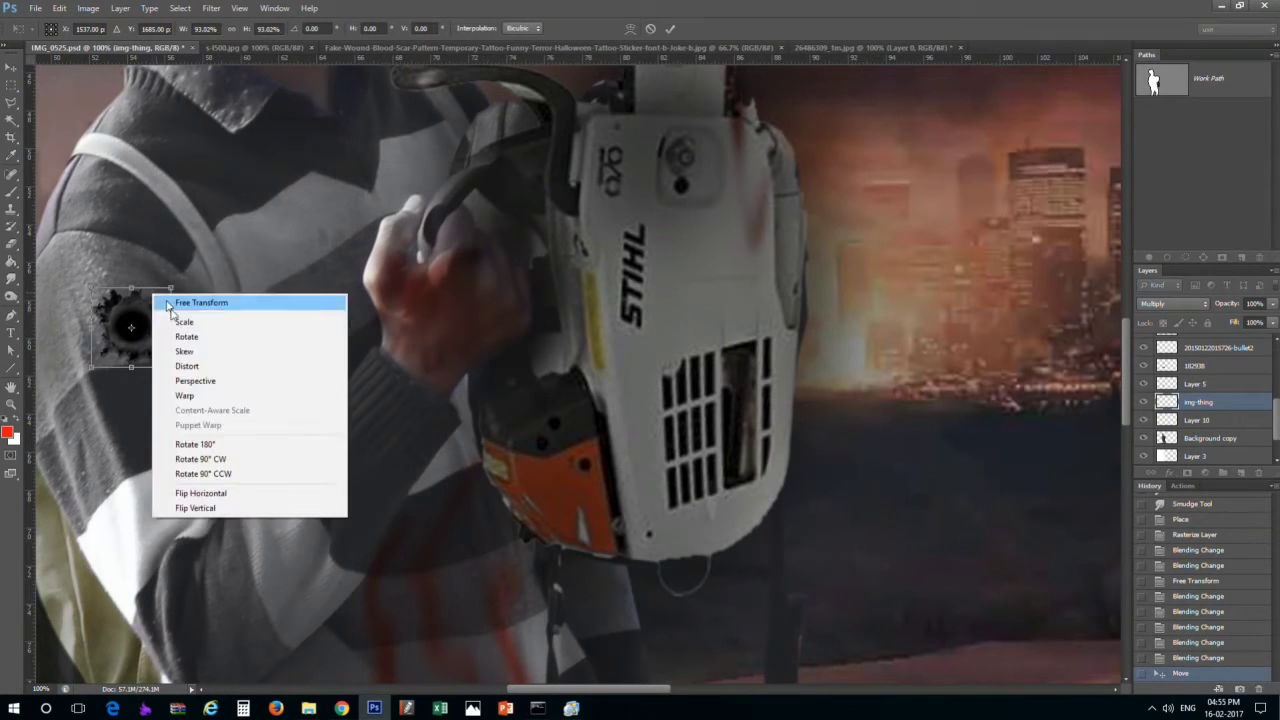
{"action": "left_click", "coordinate": [190, 354]}
{"action": "left_click_drag", "start_coordinate": [177, 282], "coordinate": [122, 343]}
{"action": "right_click", "coordinate": [130, 308]}
{"action": "left_click", "coordinate": [150, 411]}
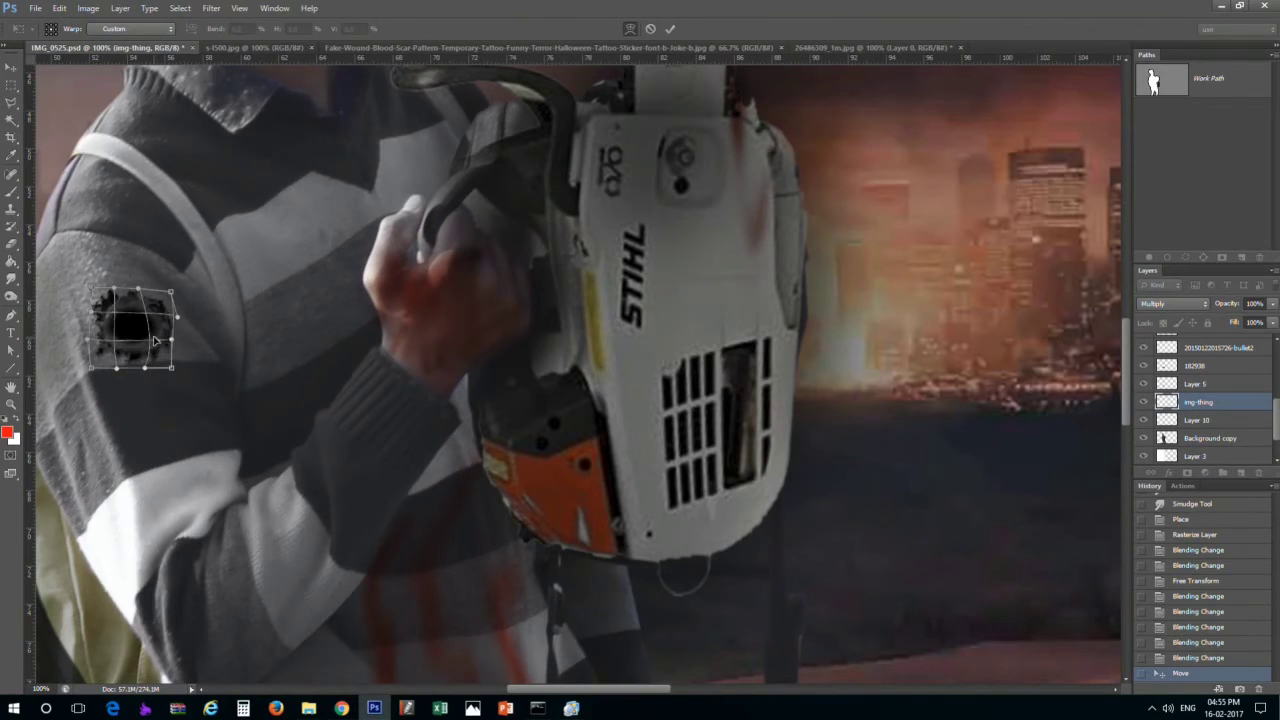
{"action": "key", "text": "Return"}
{"action": "scroll", "coordinate": [147, 368], "scroll_direction": "up", "scroll_amount": 2}
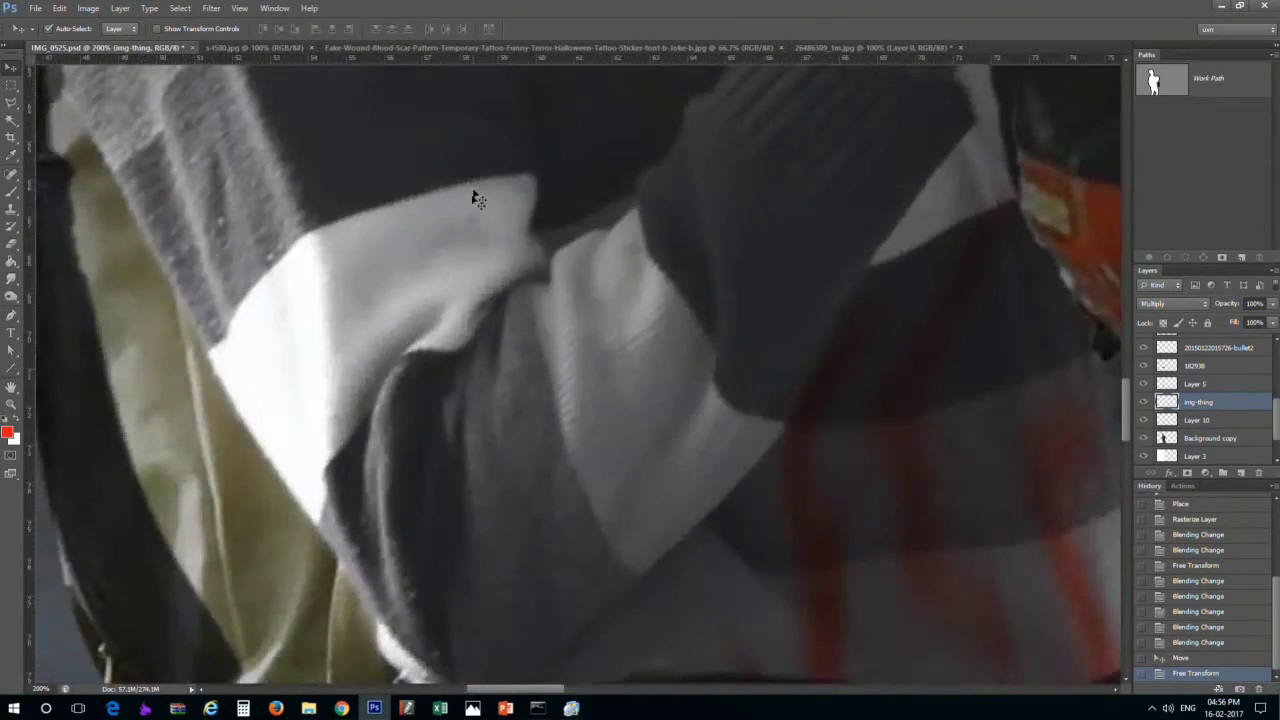
Paint red blood drips down the sleeve on new Layer 11, set to Multiply
{"action": "key", "text": "b"}
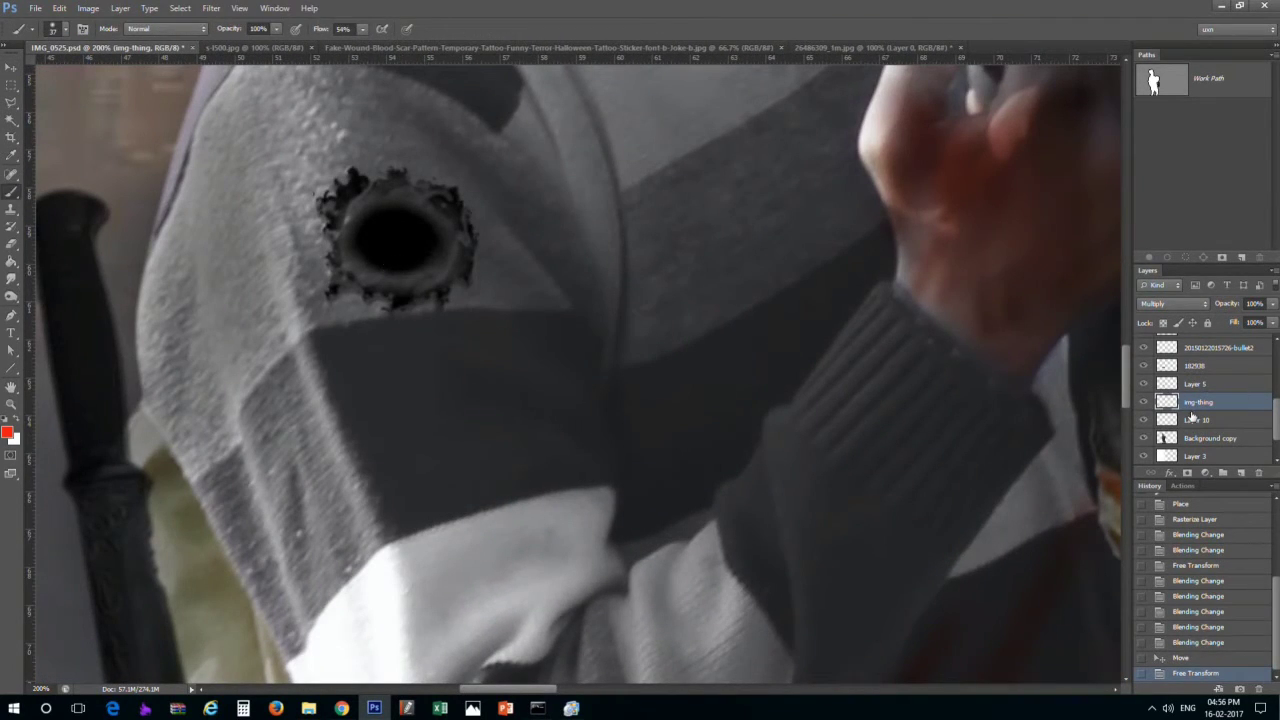
{"action": "left_click", "coordinate": [1240, 472]}
{"action": "left_click_drag", "start_coordinate": [355, 255], "coordinate": [480, 245]}
{"action": "left_click_drag", "start_coordinate": [360, 290], "coordinate": [430, 435]}
{"action": "left_click_drag", "start_coordinate": [470, 250], "coordinate": [500, 420]}
{"action": "left_click_drag", "start_coordinate": [490, 420], "coordinate": [550, 490]}
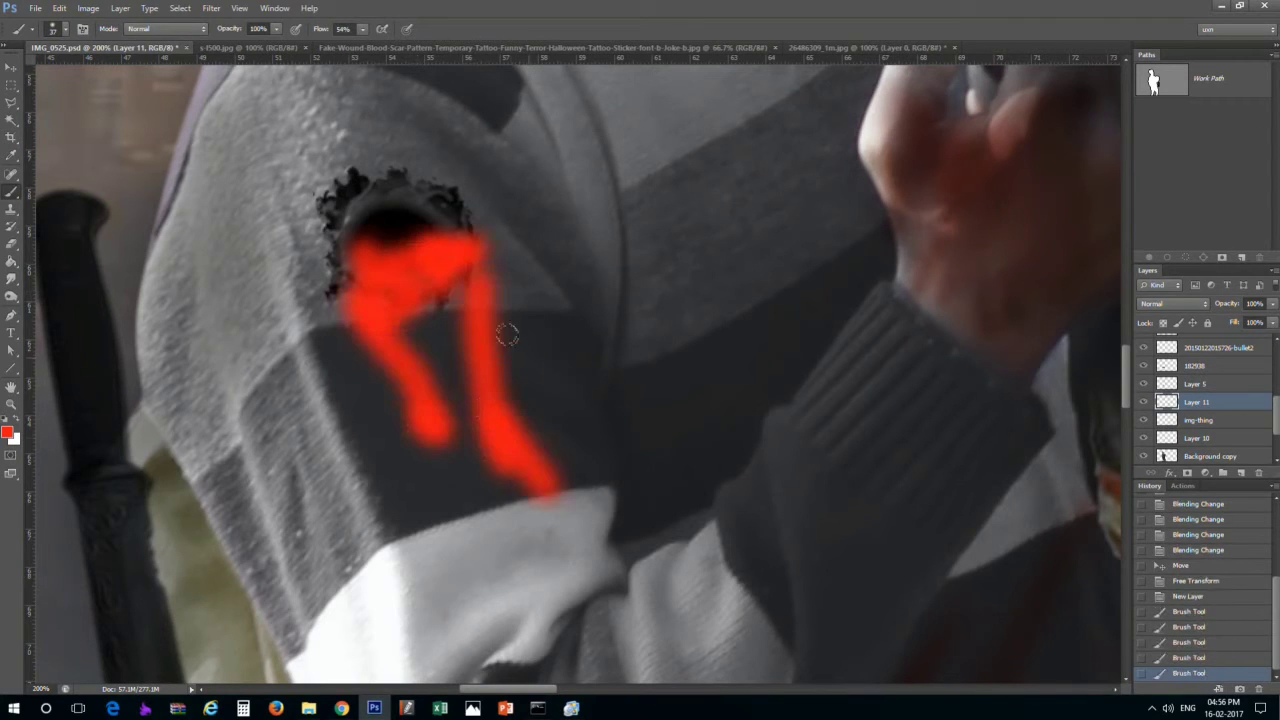
{"action": "left_click_drag", "start_coordinate": [500, 305], "coordinate": [560, 490]}
{"action": "left_click_drag", "start_coordinate": [520, 320], "coordinate": [620, 510]}
{"action": "left_click_drag", "start_coordinate": [470, 290], "coordinate": [440, 400]}
{"action": "left_click", "coordinate": [1173, 303]}
{"action": "left_click", "coordinate": [1173, 355]}
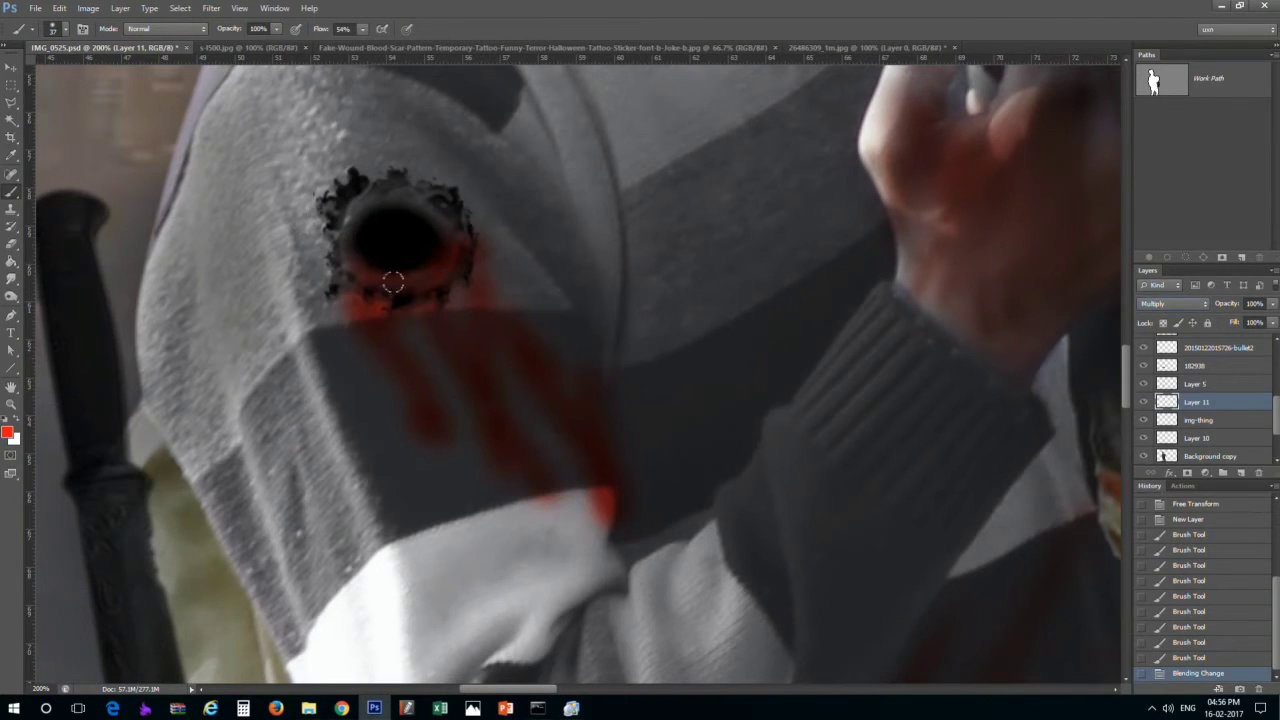
Smudge the blood around the hole's rim and along the drips below
{"action": "key", "text": "r"}
{"action": "mouse_move", "coordinate": [410, 270]}
{"action": "left_mouse_down"}
{"action": "mouse_move", "coordinate": [560, 500]}
{"action": "mouse_move", "coordinate": [600, 540]}
{"action": "mouse_move", "coordinate": [655, 560]}
{"action": "left_mouse_up"}
{"action": "left_click_drag", "start_coordinate": [380, 340], "coordinate": [400, 430]}
{"action": "mouse_move", "coordinate": [500, 290]}
{"action": "left_mouse_down"}
{"action": "mouse_move", "coordinate": [450, 160]}
{"action": "mouse_move", "coordinate": [320, 240]}
{"action": "left_mouse_up"}
{"action": "left_click_drag", "start_coordinate": [400, 160], "coordinate": [340, 180]}
{"action": "left_click_drag", "start_coordinate": [520, 320], "coordinate": [520, 230]}
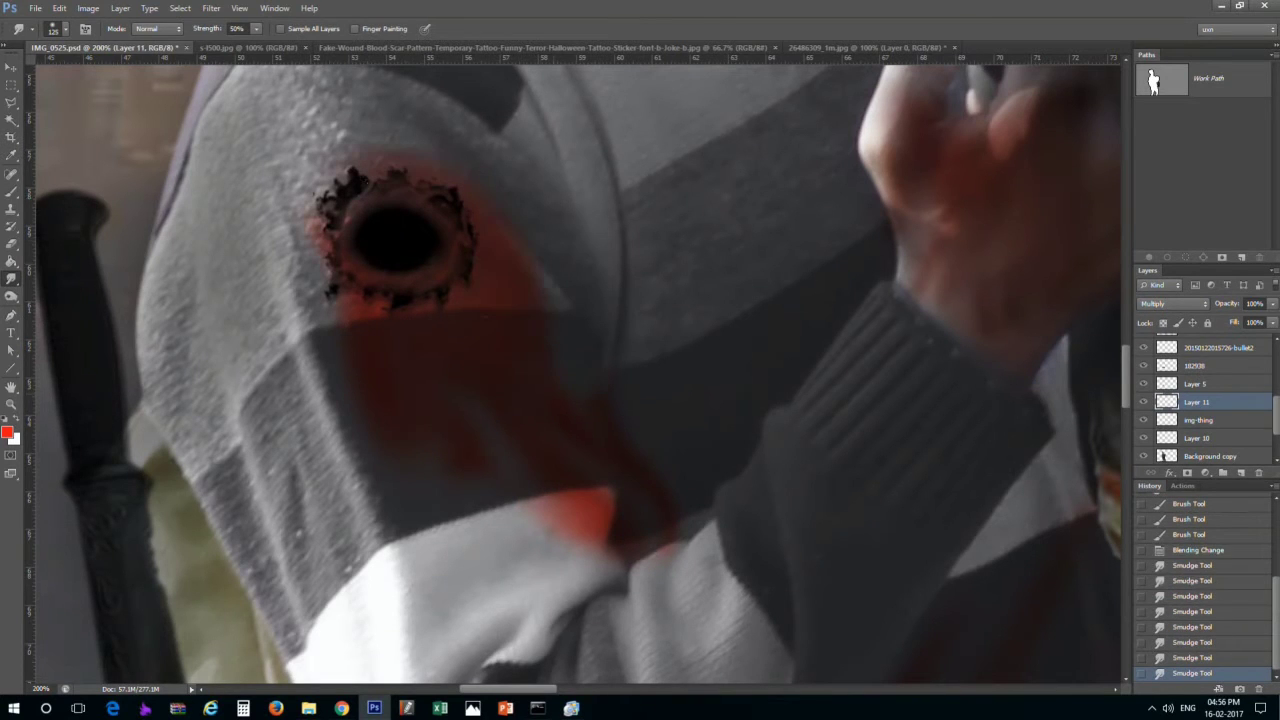
{"action": "left_click_drag", "start_coordinate": [360, 300], "coordinate": [370, 410]}
{"action": "left_click_drag", "start_coordinate": [470, 300], "coordinate": [500, 290]}
{"action": "left_click_drag", "start_coordinate": [490, 305], "coordinate": [520, 275]}
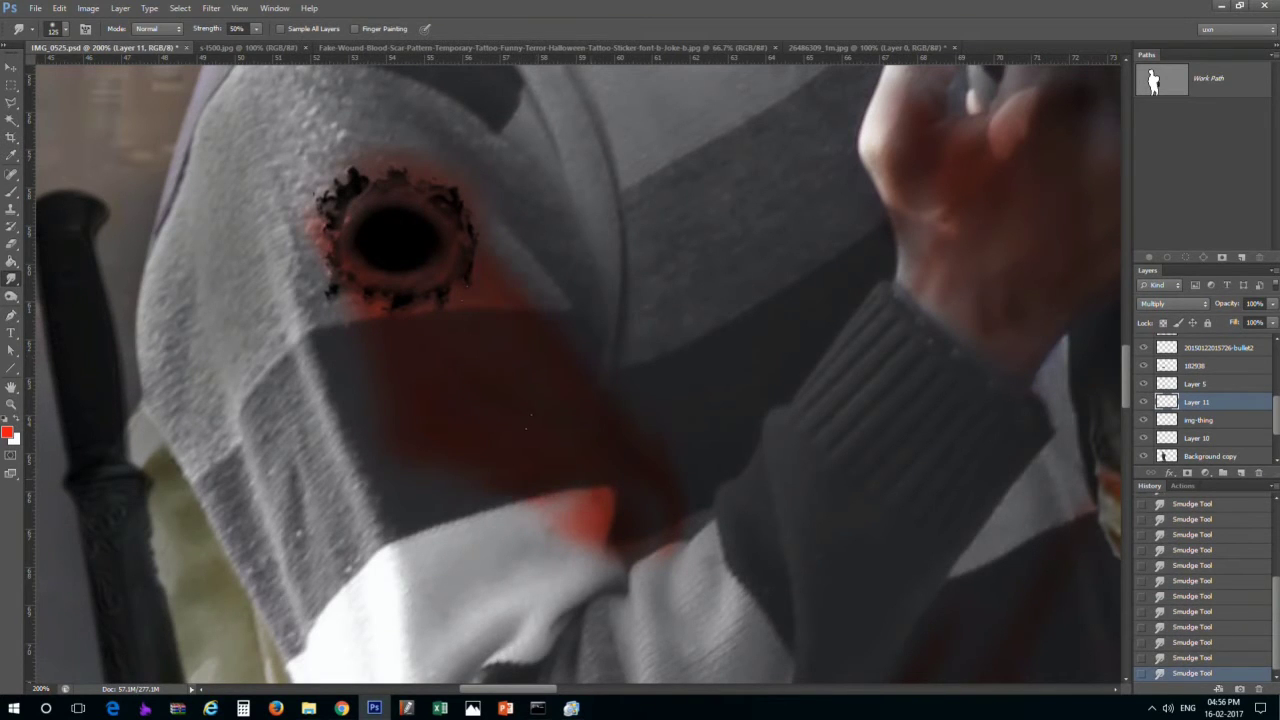
Paint a red ring inside the bullet hole's rim and save the file
{"action": "key", "text": "b"}
{"action": "left_click_drag", "start_coordinate": [350, 205], "coordinate": [426, 233]}
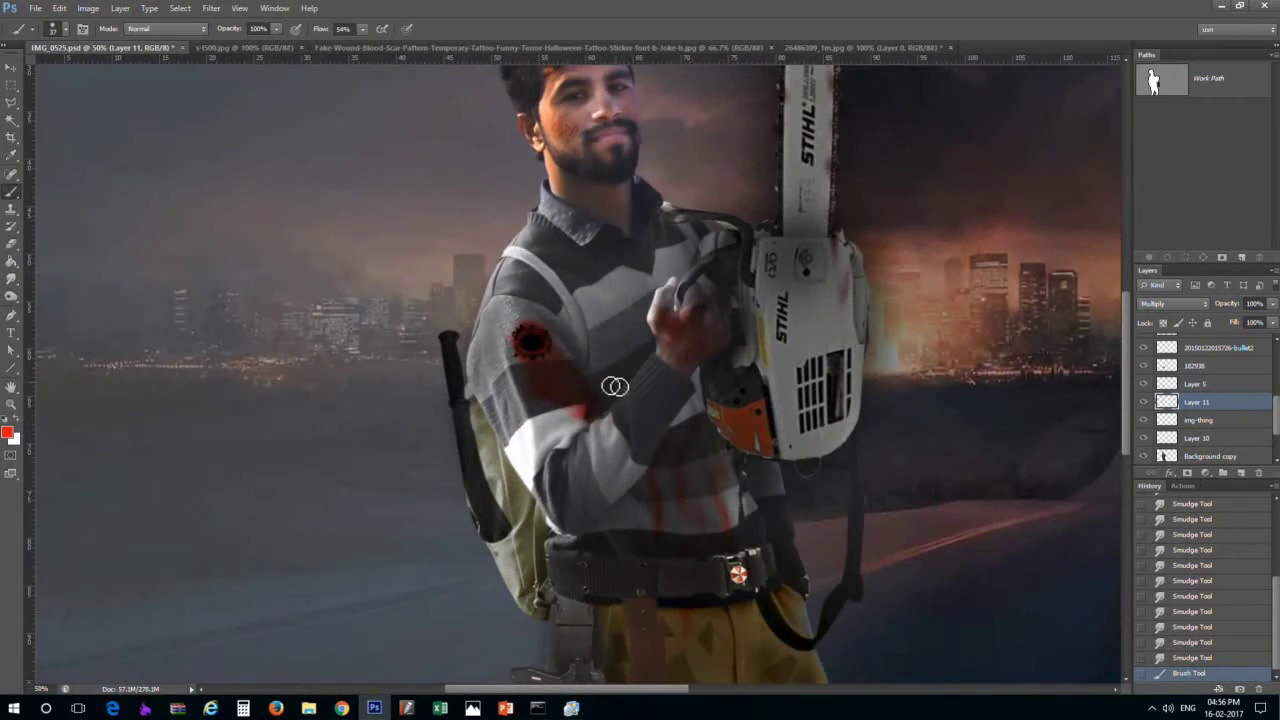
{"action": "scroll", "coordinate": [560, 360], "scroll_direction": "up", "scroll_amount": 5}
{"action": "key", "text": "e"}
{"action": "right_click", "coordinate": [865, 476]}
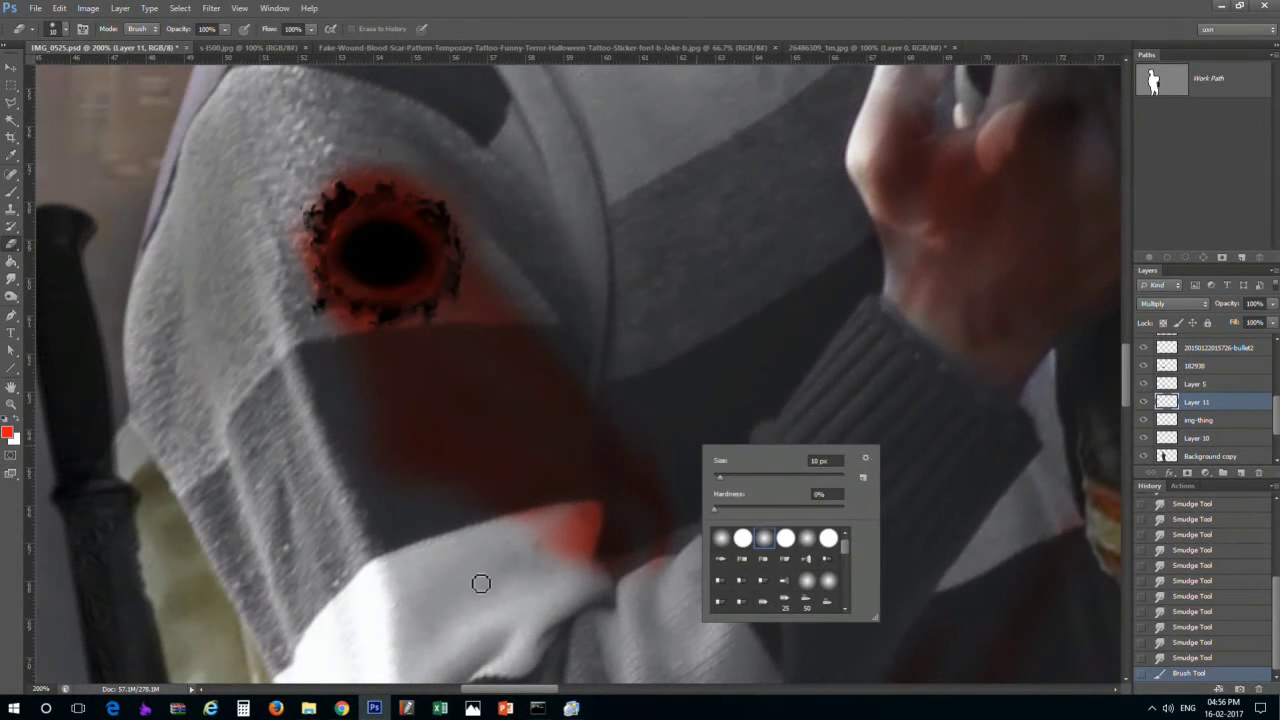
{"action": "key", "text": "ctrl+shift+s"}
{"action": "left_click", "coordinate": [808, 335]}
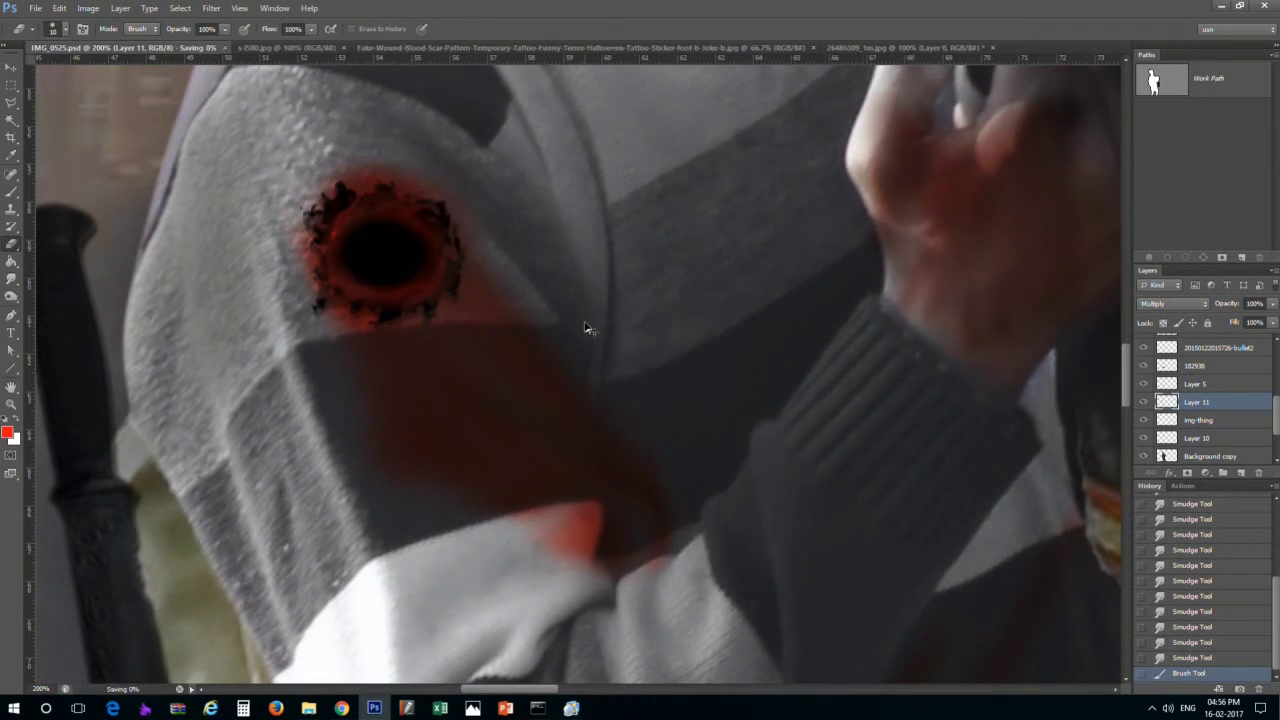
Erase excess blood smear with a size-100 eraser, then fit the canvas on screen
{"action": "key", "text": "b"}
{"action": "key", "text": "e"}
{"action": "right_click", "coordinate": [580, 274]}
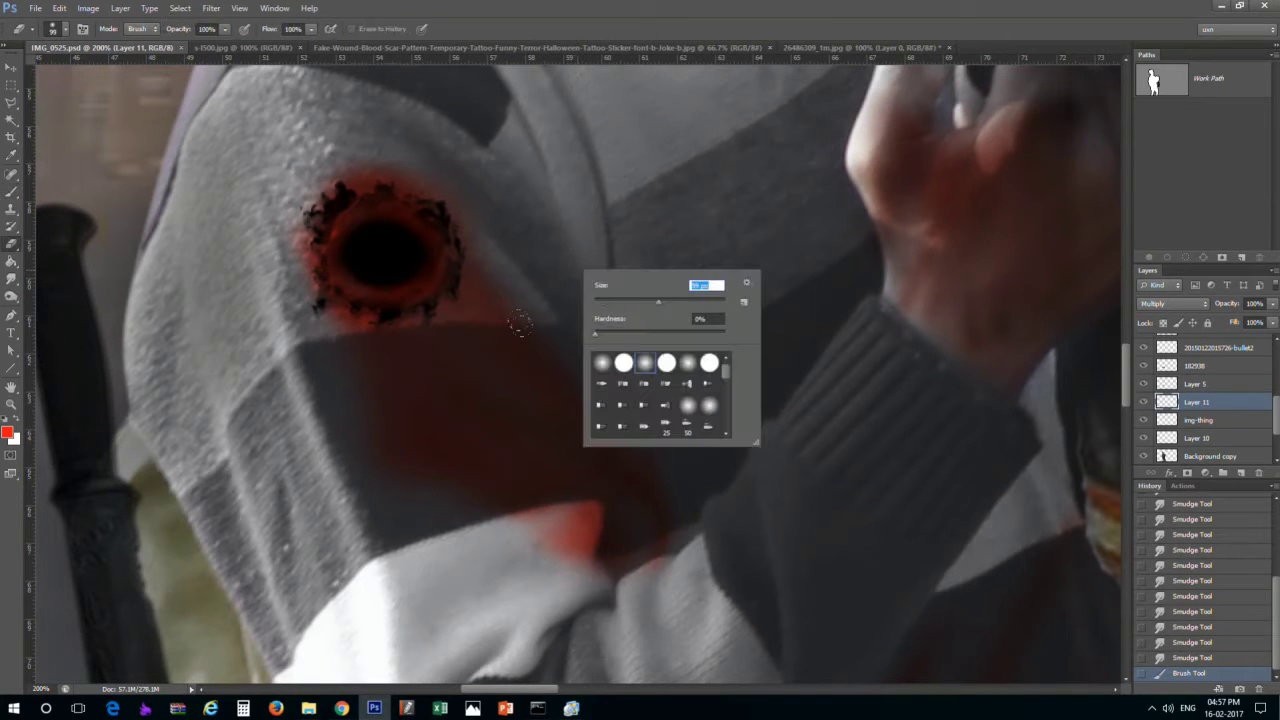
{"action": "type", "text": "100"}
{"action": "key", "text": "Return"}
{"action": "right_click", "coordinate": [650, 244]}
{"action": "left_click", "coordinate": [550, 262]}
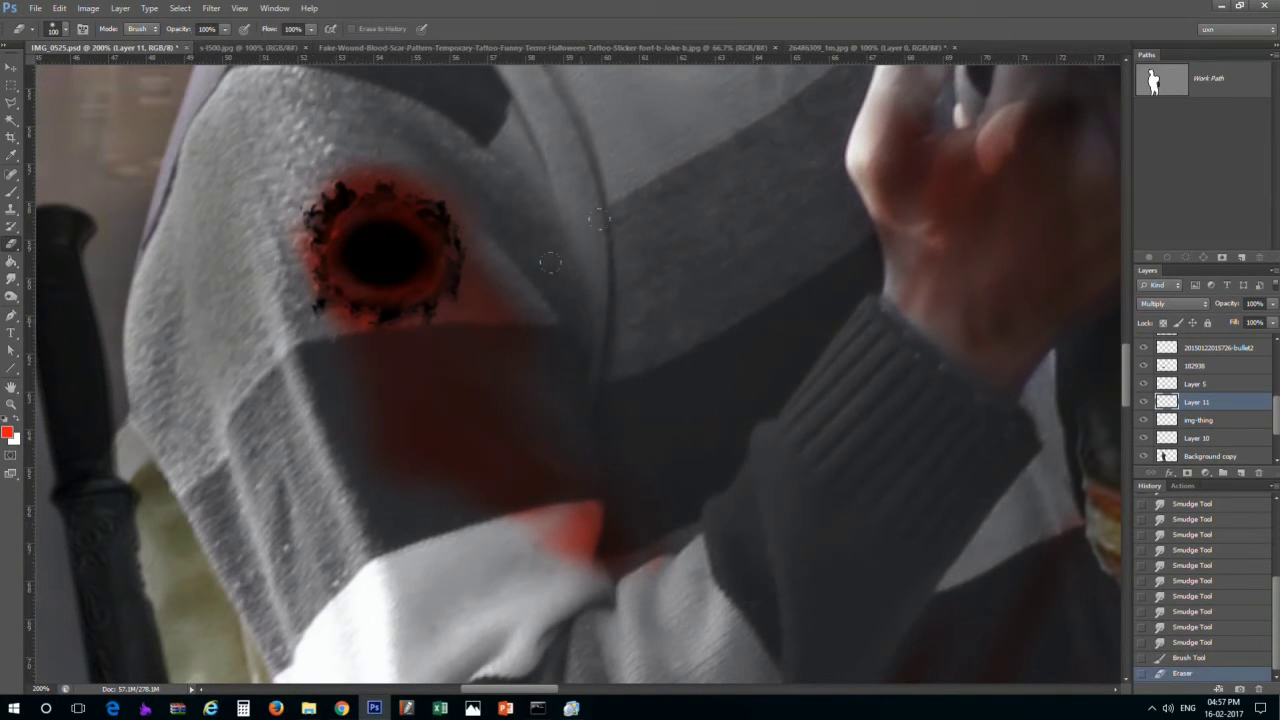
{"action": "left_click", "coordinate": [648, 564]}
{"action": "left_click", "coordinate": [600, 540]}
{"action": "left_click", "coordinate": [590, 518]}
{"action": "key", "text": "ctrl+0"}
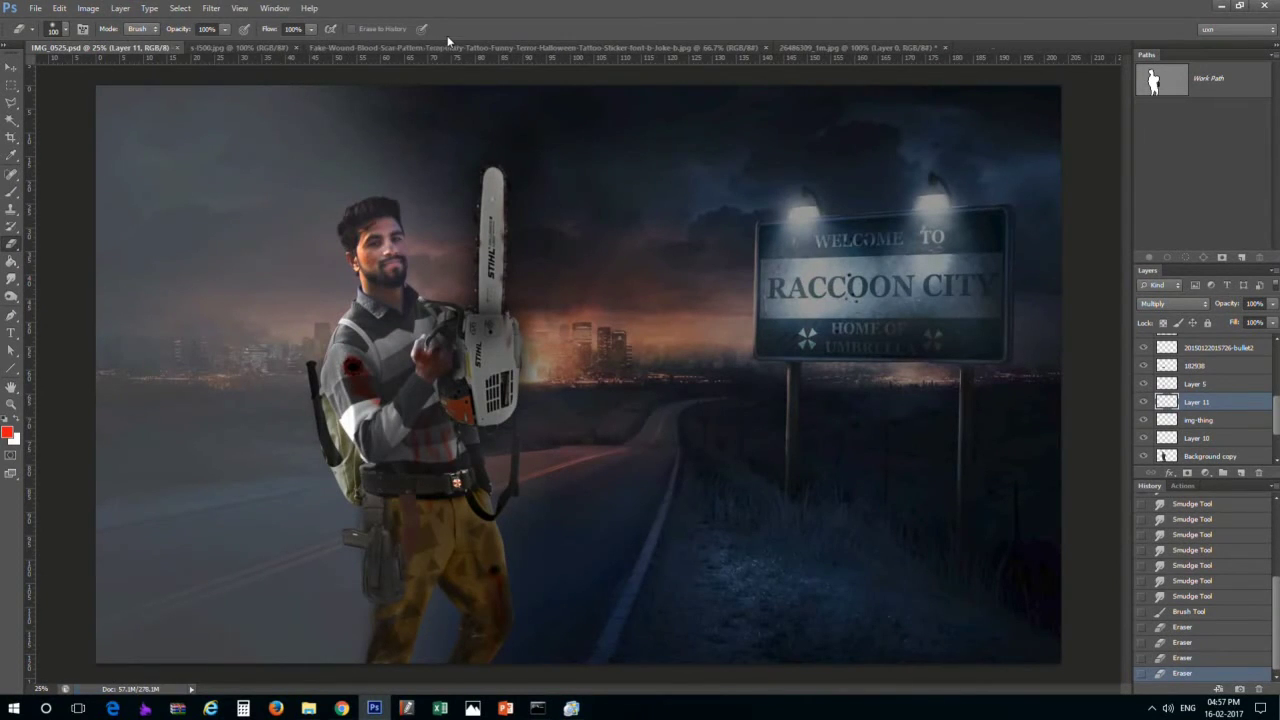
Zoom out further to view the whole Raccoon City composite
{"action": "key", "text": "ctrl+minus"}
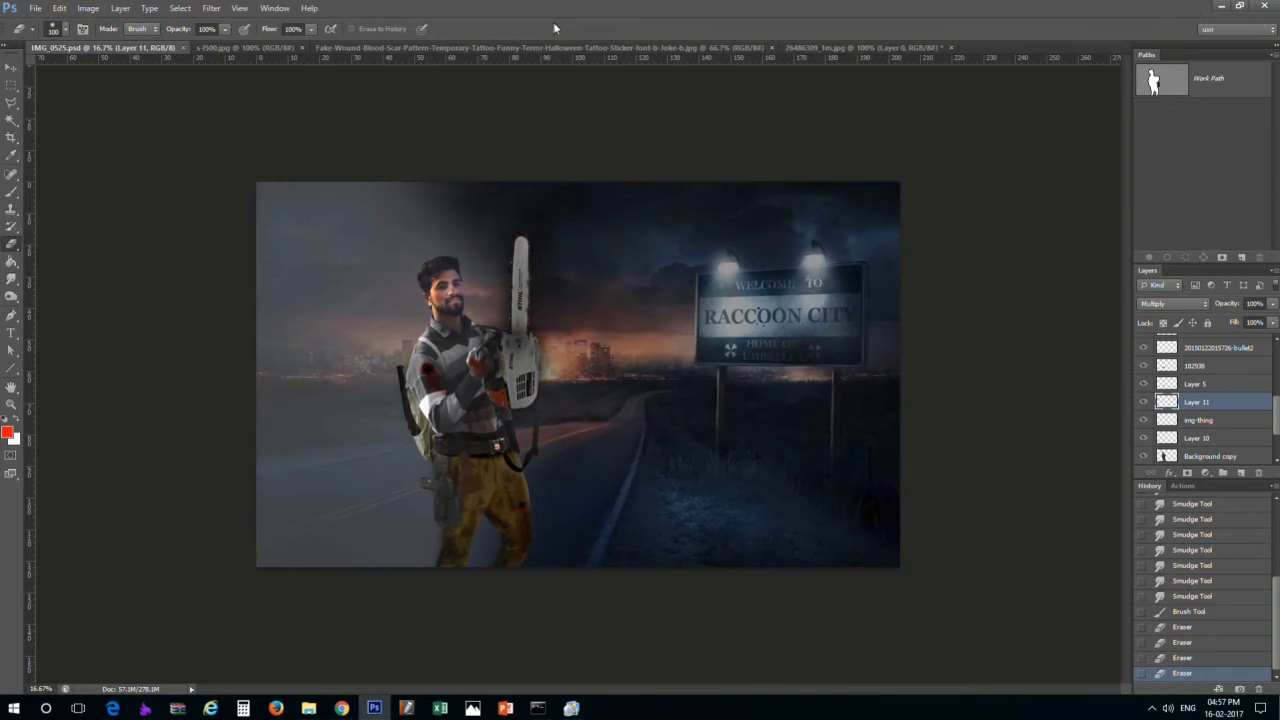
Zoom in on the man's arm, pick a darker red foreground and textured brush tip 59
{"action": "key", "text": "ctrl+plus"}
{"action": "key", "text": "ctrl+plus"}
{"action": "key", "text": "ctrl+plus"}
{"action": "left_click_drag", "start_coordinate": [20, 317], "coordinate": [365, 277]}
{"action": "key", "text": "alt+bracketleft"}
{"action": "key", "text": "alt+bracketleft"}
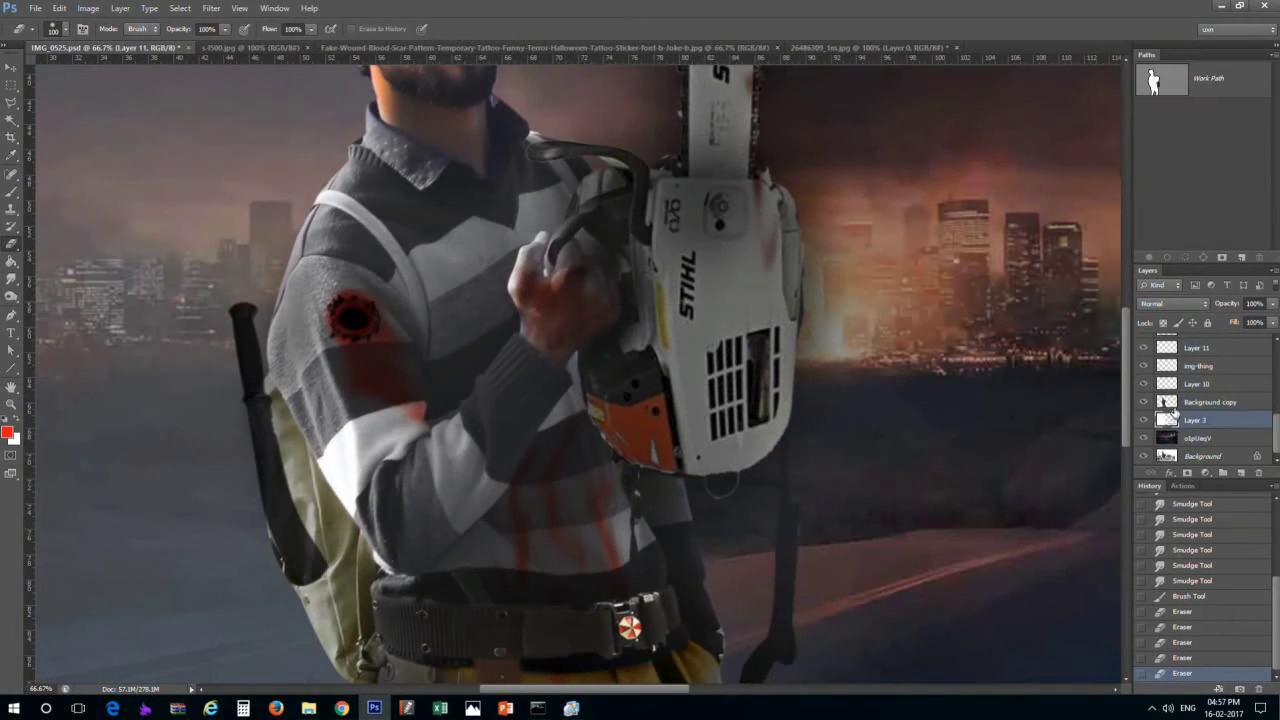
{"action": "key", "text": "alt+bracketleft"}
{"action": "left_click", "coordinate": [11, 434]}
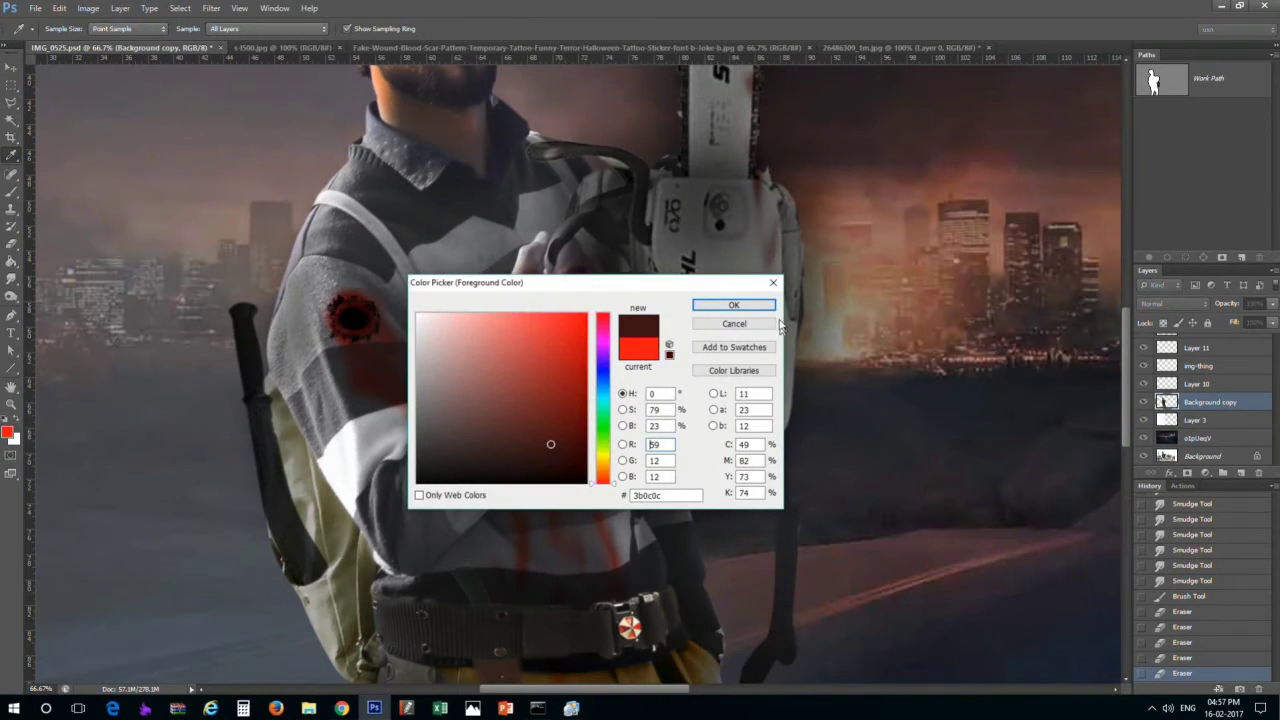
{"action": "key", "text": "Return"}
{"action": "right_click", "coordinate": [508, 376]}
{"action": "left_click", "coordinate": [571, 443]}
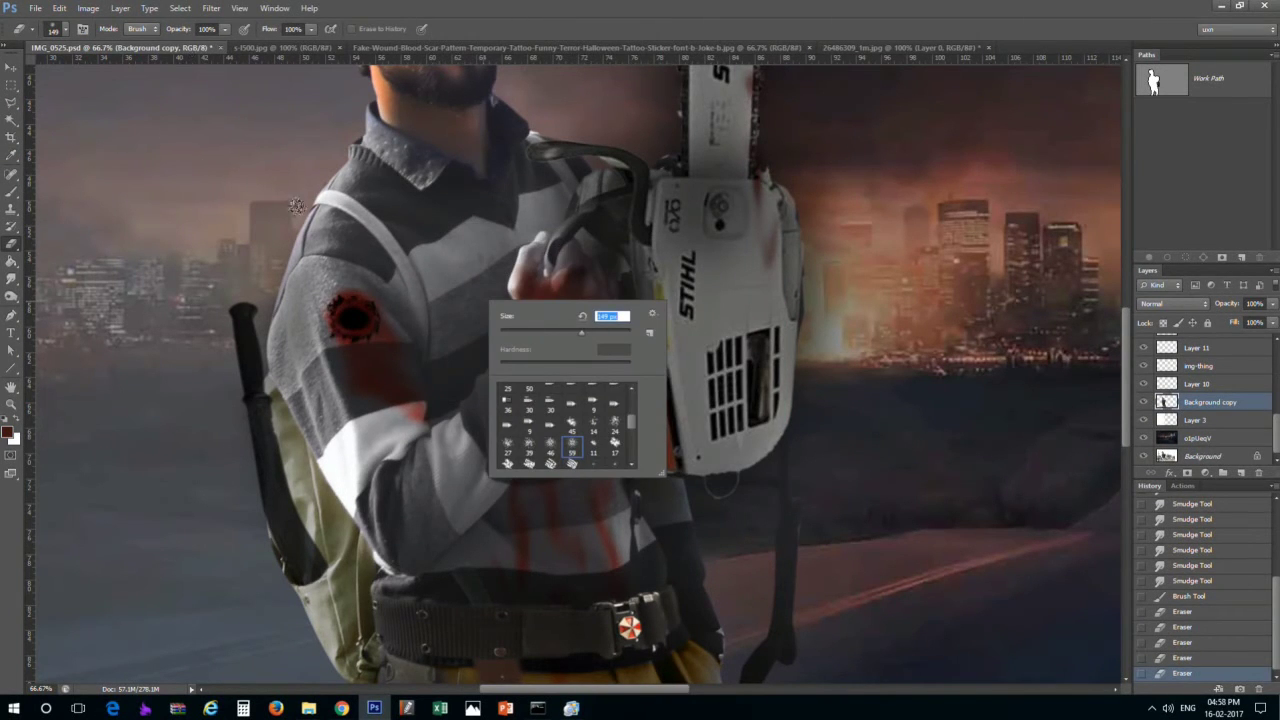
{"action": "key", "text": "BackSpace"}
{"action": "key", "text": "Return"}
{"action": "key", "text": "Return"}
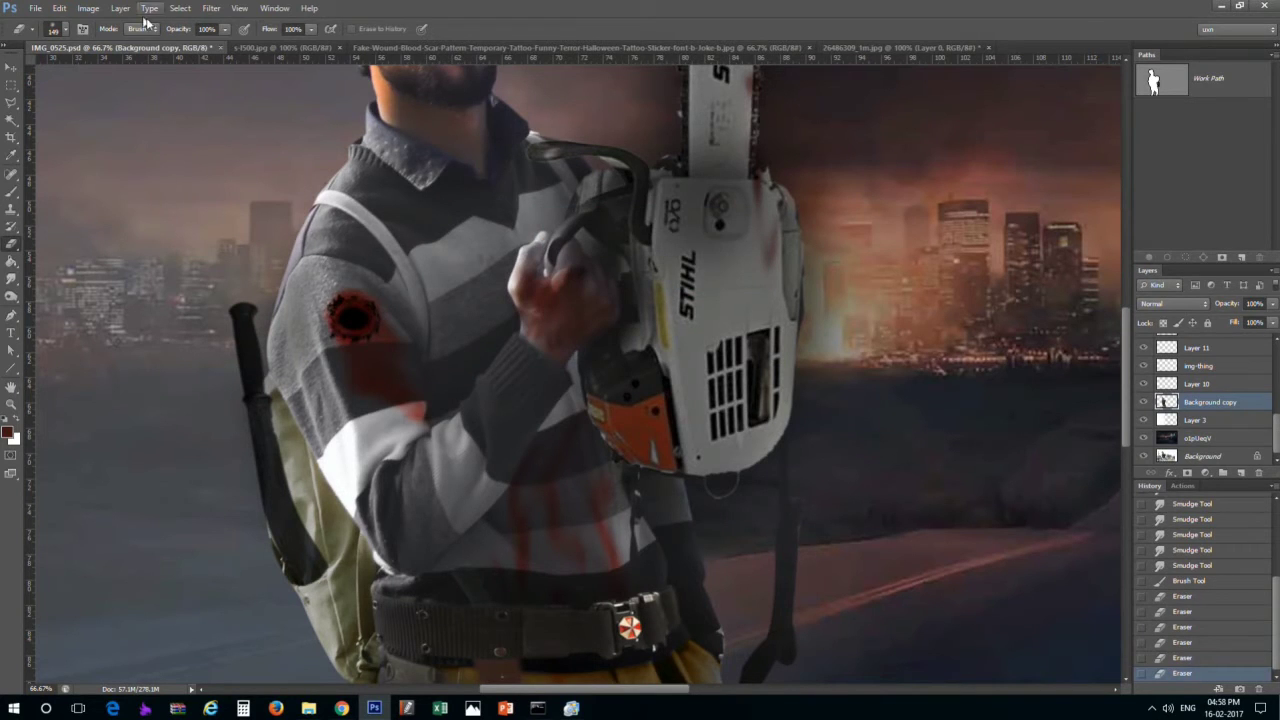
Add a new empty layer for the grime and lower the brush opacity and flow to 54%
{"action": "key", "text": "ctrl+shift+alt+n"}
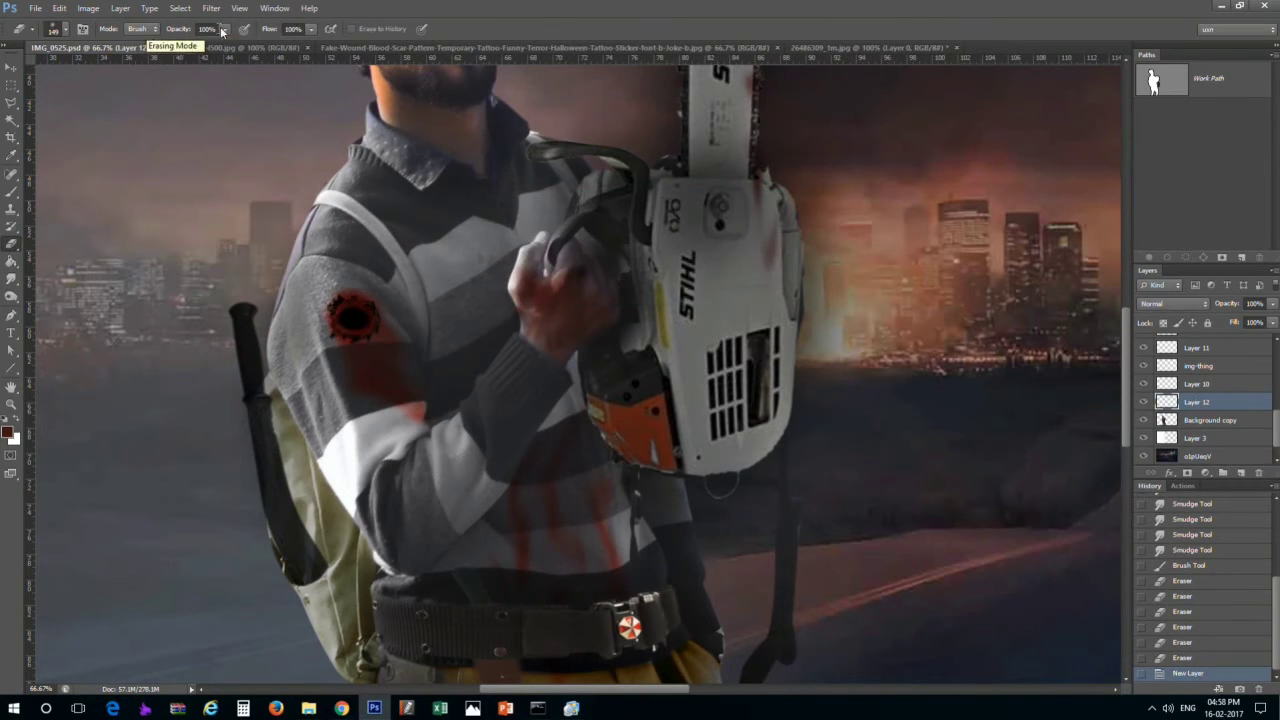
{"action": "left_click", "coordinate": [147, 32]}
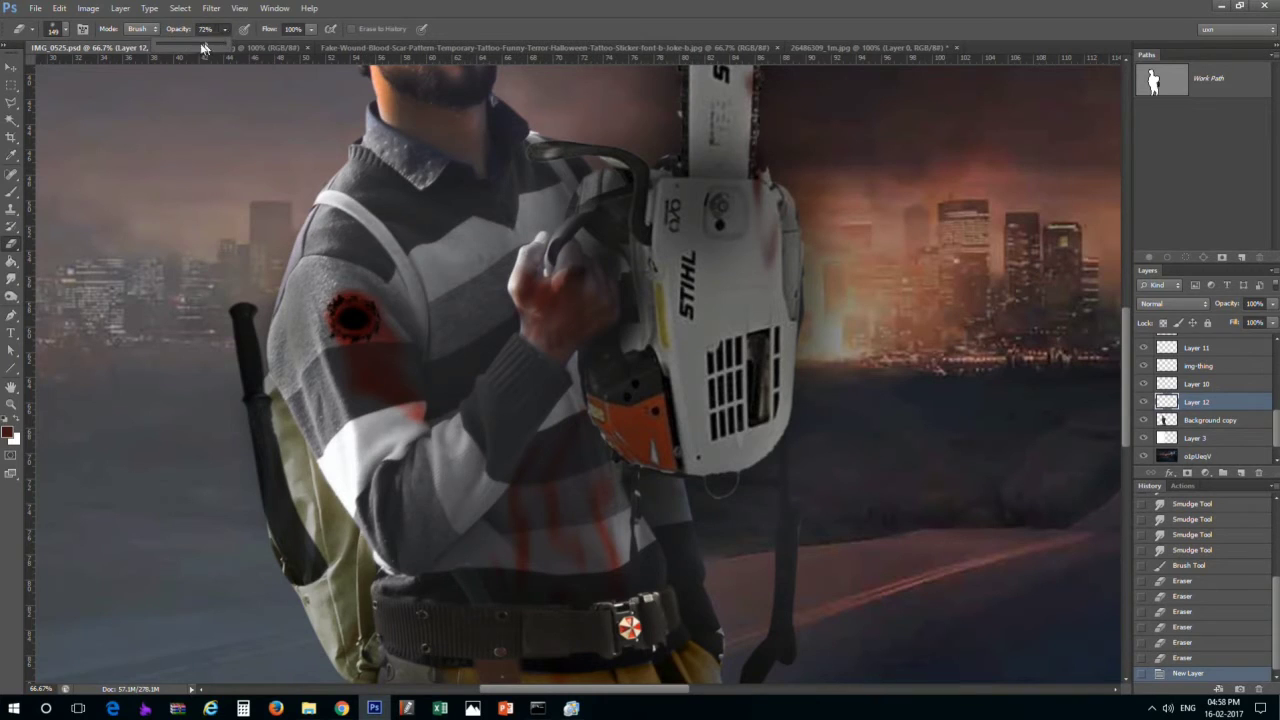
{"action": "left_click_drag", "start_coordinate": [203, 47], "coordinate": [186, 47]}
{"action": "left_click", "coordinate": [311, 29]}
{"action": "mouse_move", "coordinate": [316, 47]}
{"action": "left_mouse_down"}
{"action": "mouse_move", "coordinate": [283, 50]}
{"action": "mouse_move", "coordinate": [594, 70]}
{"action": "left_mouse_up"}
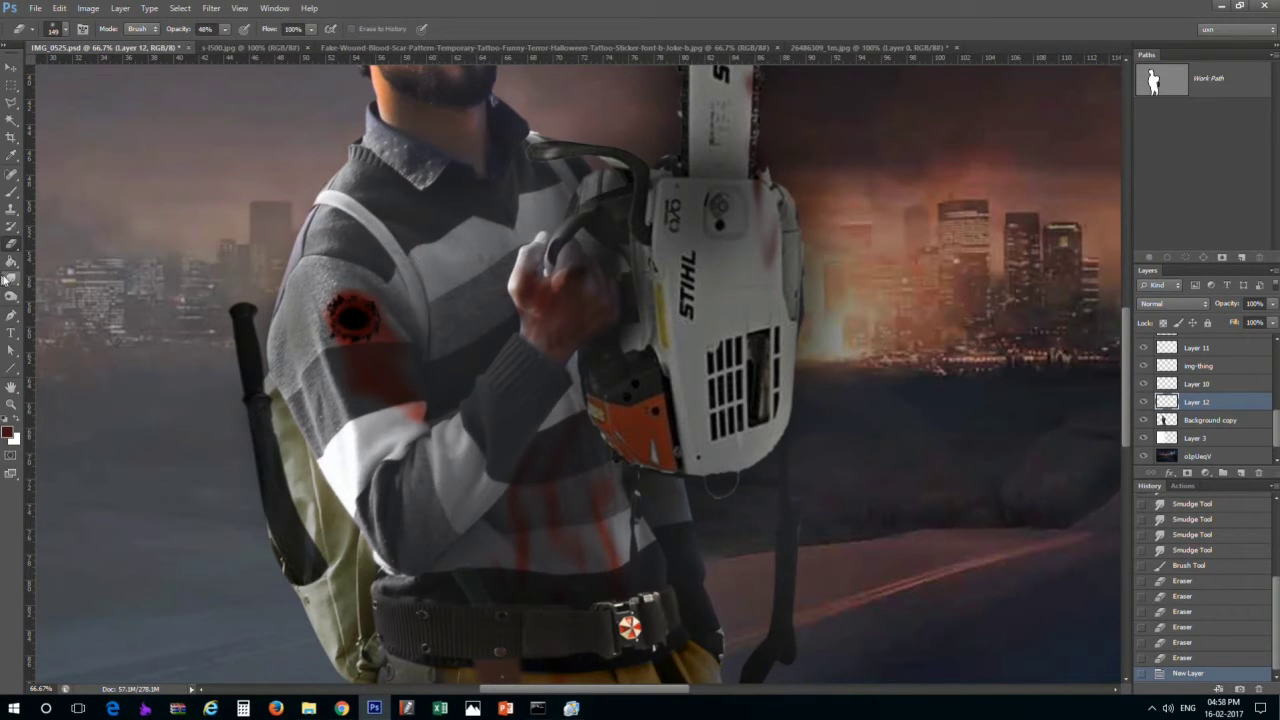
Set the brush to Multiply mode, 57% opacity and a 162 px size
{"action": "left_click", "coordinate": [11, 191]}
{"action": "left_click", "coordinate": [165, 28]}
{"action": "left_click", "coordinate": [160, 94]}
{"action": "left_click", "coordinate": [277, 29]}
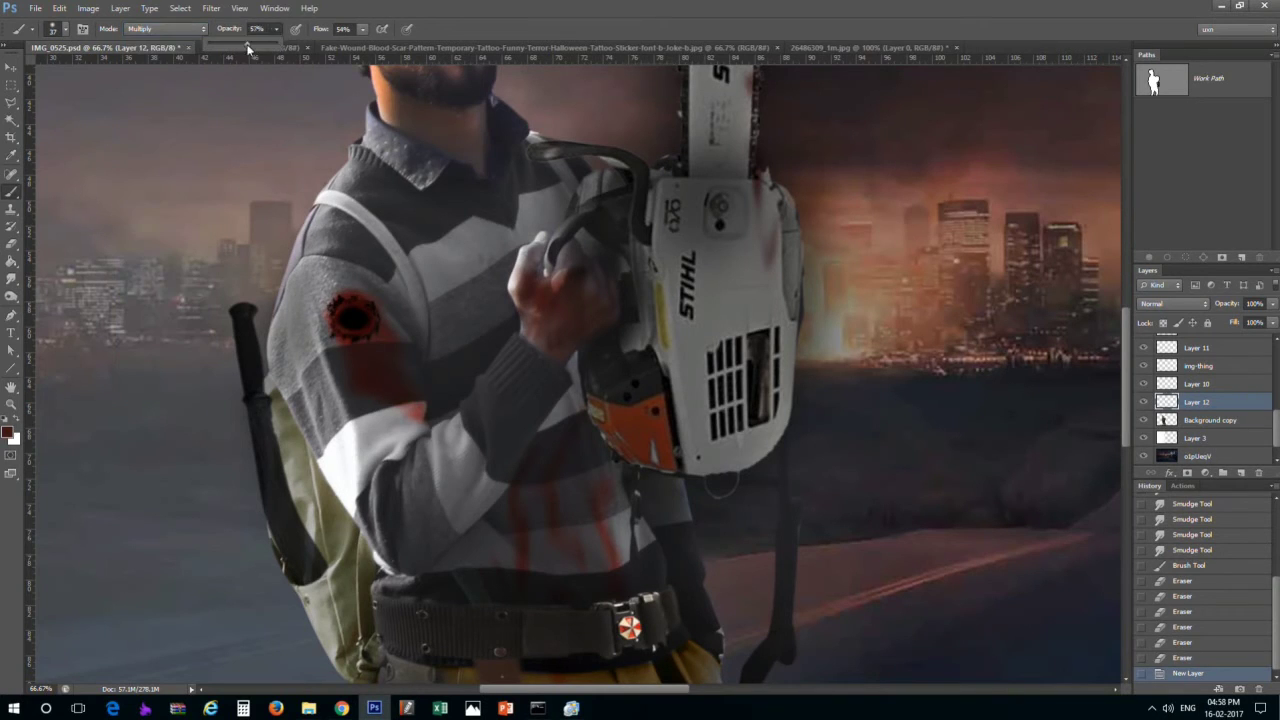
{"action": "right_click", "coordinate": [418, 256]}
{"action": "scroll", "coordinate": [490, 390], "scroll_direction": "down", "scroll_amount": 2}
{"action": "right_click", "coordinate": [476, 292]}
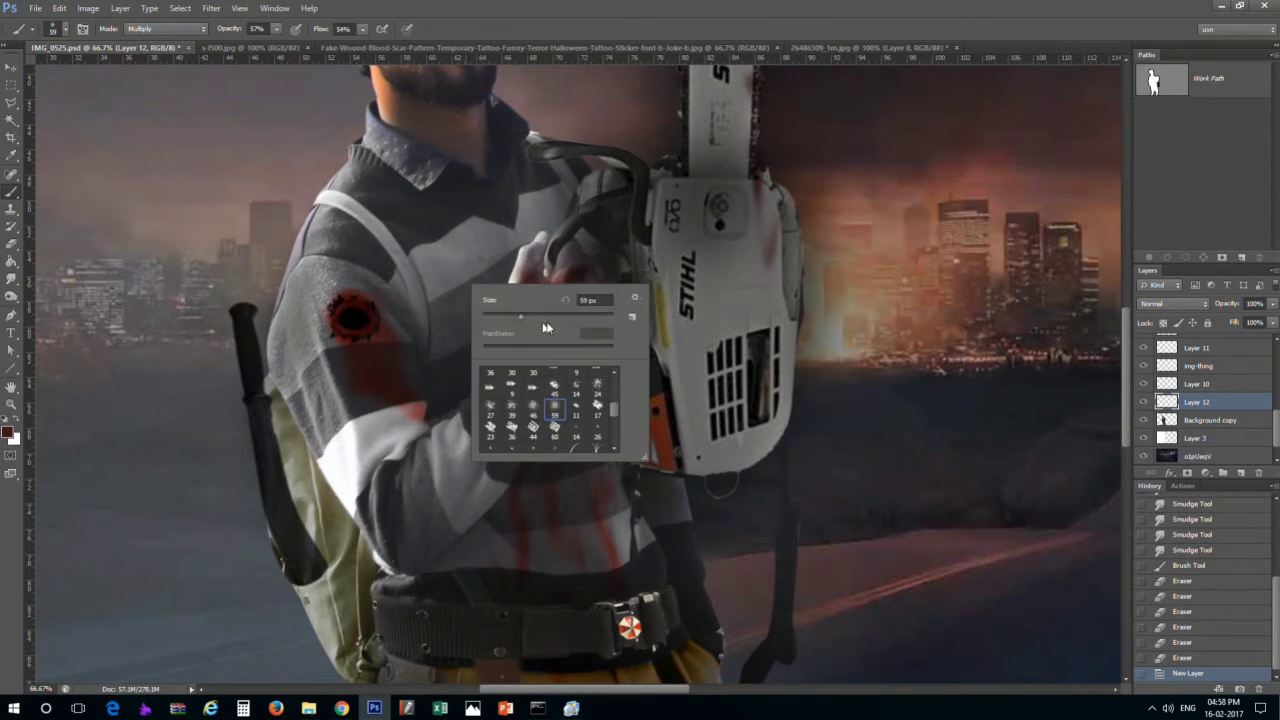
{"action": "left_click", "coordinate": [545, 318]}
{"action": "key", "text": "Return"}
Dab speckled dark red grime along the sweater sleeve and left arm
{"action": "left_click", "coordinate": [438, 286]}
{"action": "left_click_drag", "start_coordinate": [423, 317], "coordinate": [417, 433]}
{"action": "left_click_drag", "start_coordinate": [389, 500], "coordinate": [467, 394]}
{"action": "left_click", "coordinate": [506, 363]}
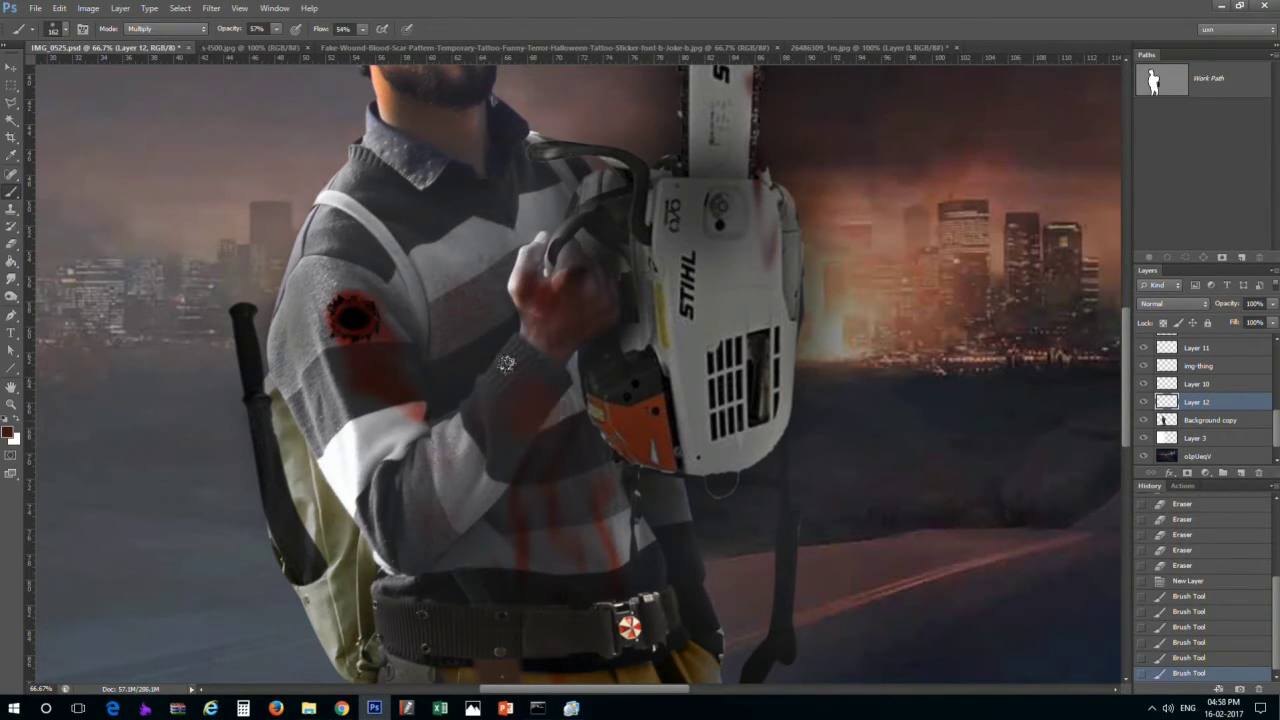
{"action": "left_click", "coordinate": [335, 440]}
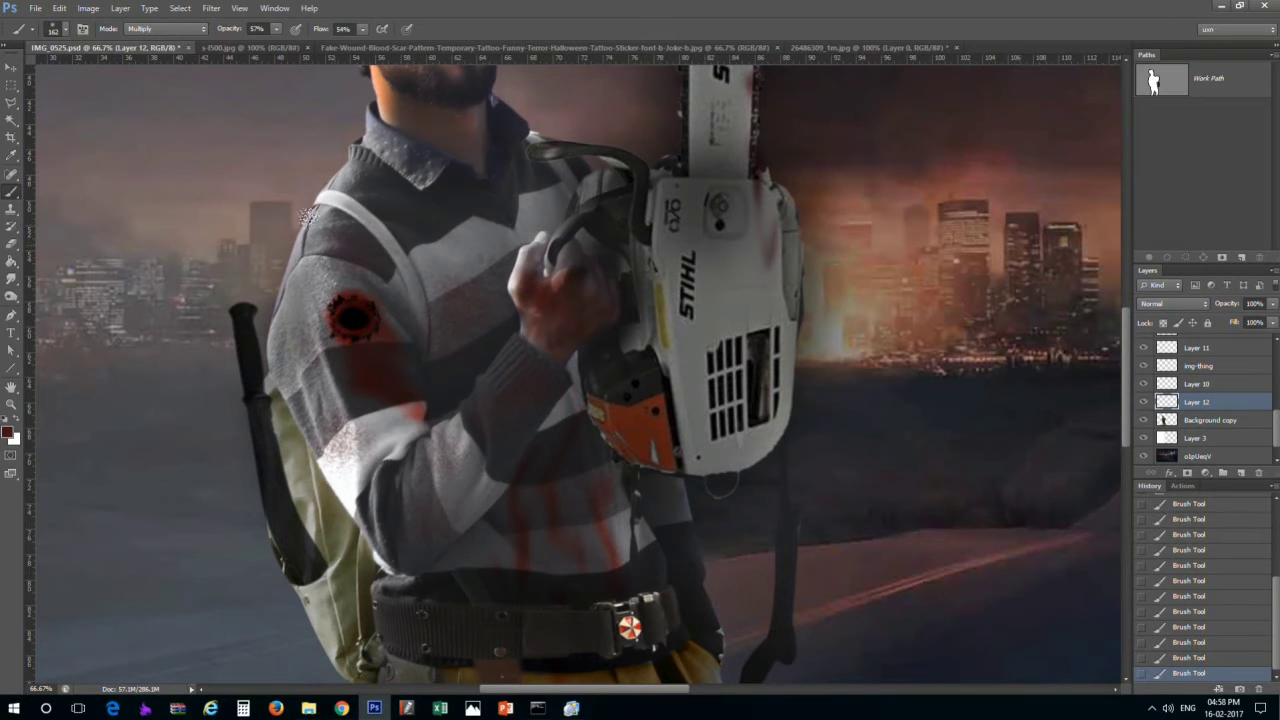
Burn the arm and shoulder shadows darker on the Background copy layer
{"action": "key", "text": "ctrl+minus"}
{"action": "key", "text": "ctrl+minus"}
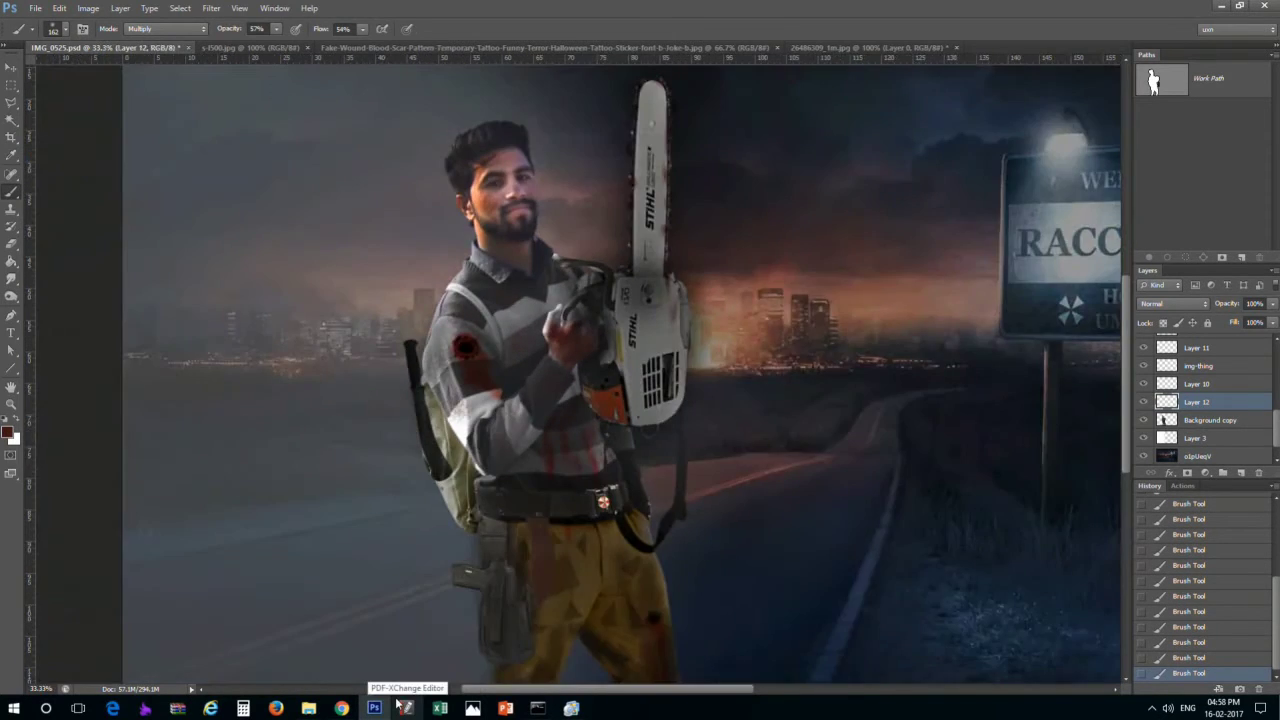
{"action": "scroll", "coordinate": [560, 380], "scroll_direction": "down", "scroll_amount": 1}
{"action": "scroll", "coordinate": [400, 300], "scroll_direction": "up", "scroll_amount": 2}
{"action": "key", "text": "alt+bracketleft"}
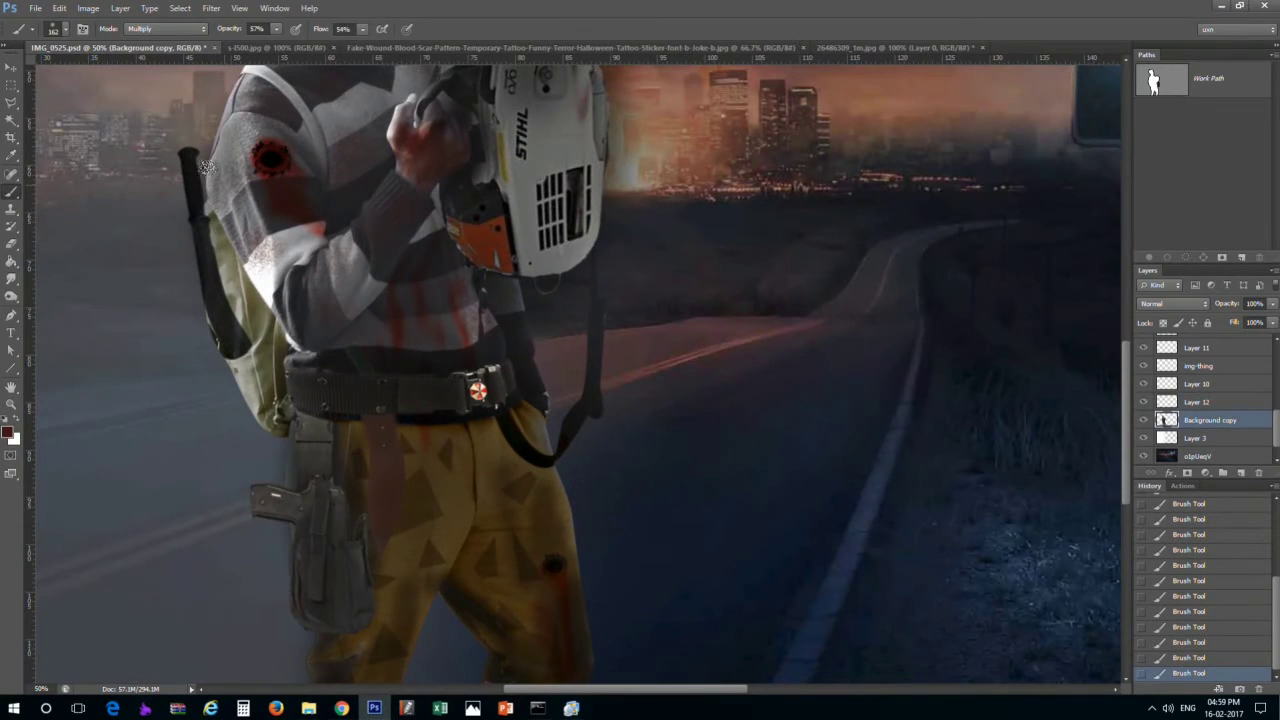
{"action": "key", "text": "o"}
{"action": "right_click", "coordinate": [255, 177]}
{"action": "left_click_drag", "start_coordinate": [230, 200], "coordinate": [280, 330]}
{"action": "left_click_drag", "start_coordinate": [245, 58], "coordinate": [246, 183]}
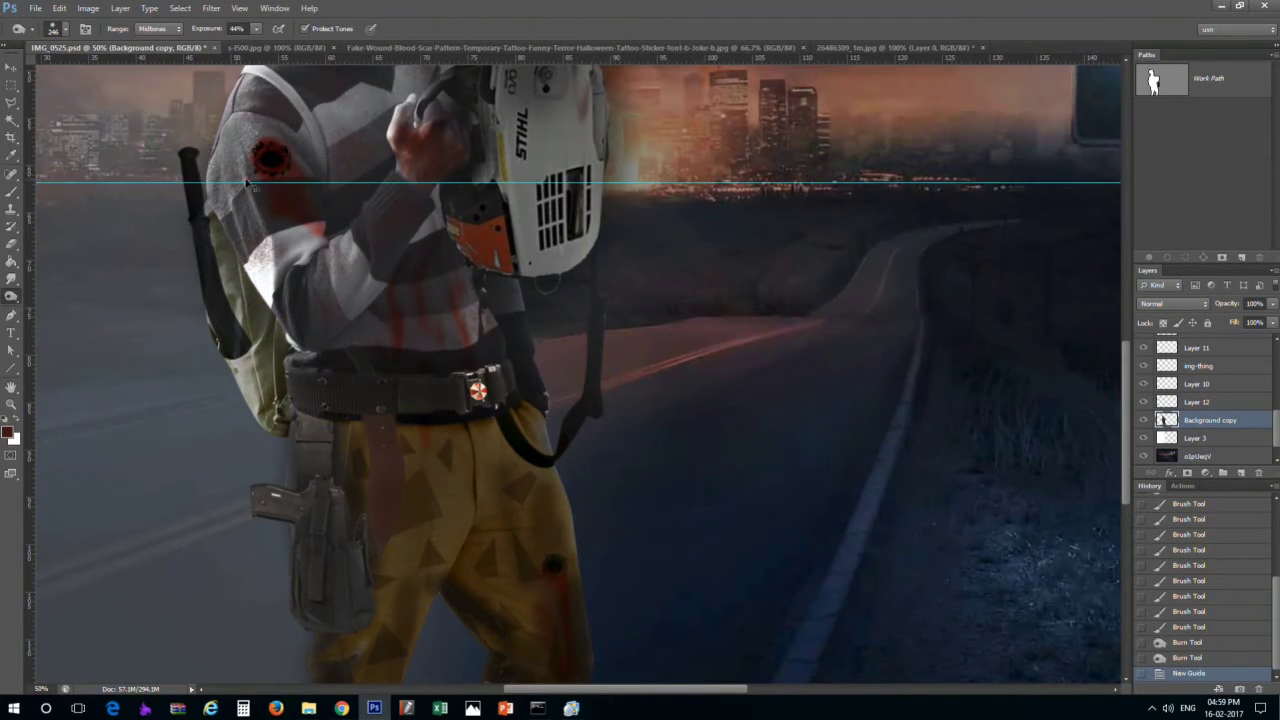
{"action": "key", "text": "ctrl+z"}
{"action": "left_click_drag", "start_coordinate": [240, 100], "coordinate": [275, 293]}
Paint black shading onto the arm with an 83 px brush
{"action": "right_click", "coordinate": [280, 273]}
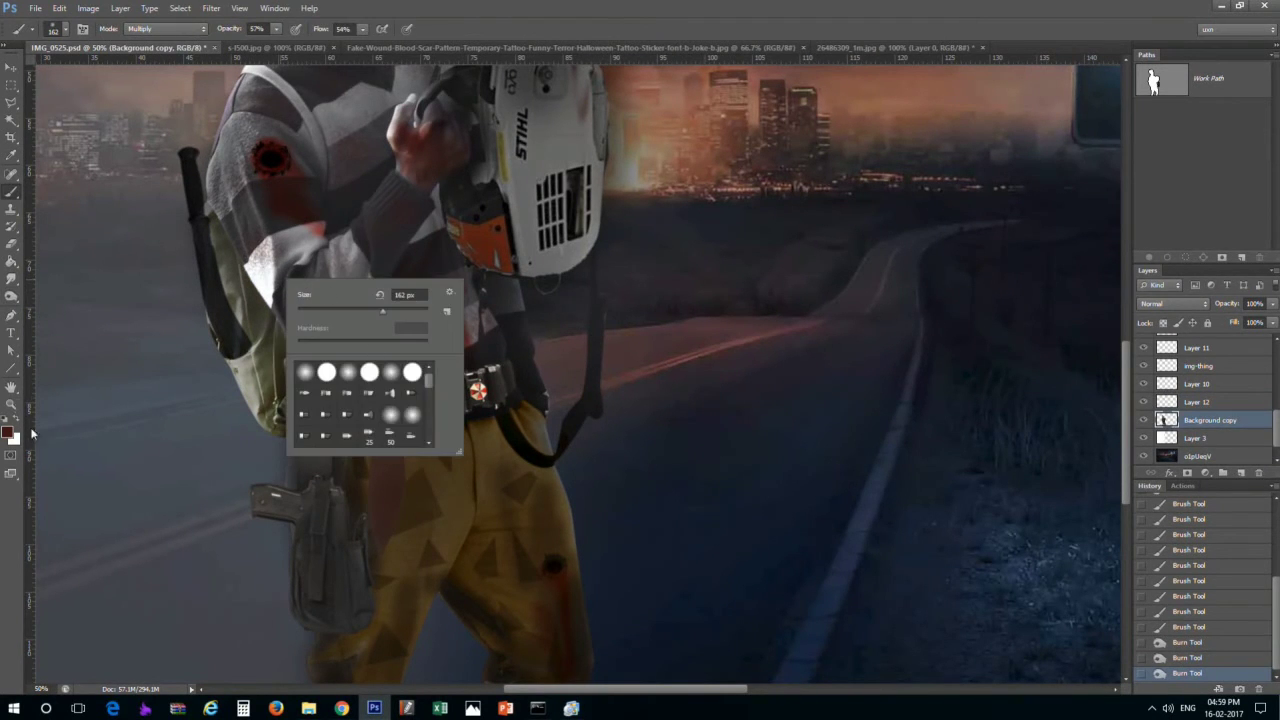
{"action": "left_click", "coordinate": [10, 432]}
{"action": "left_click", "coordinate": [588, 483]}
{"action": "left_click", "coordinate": [731, 309]}
{"action": "key", "text": "b"}
{"action": "right_click", "coordinate": [325, 236]}
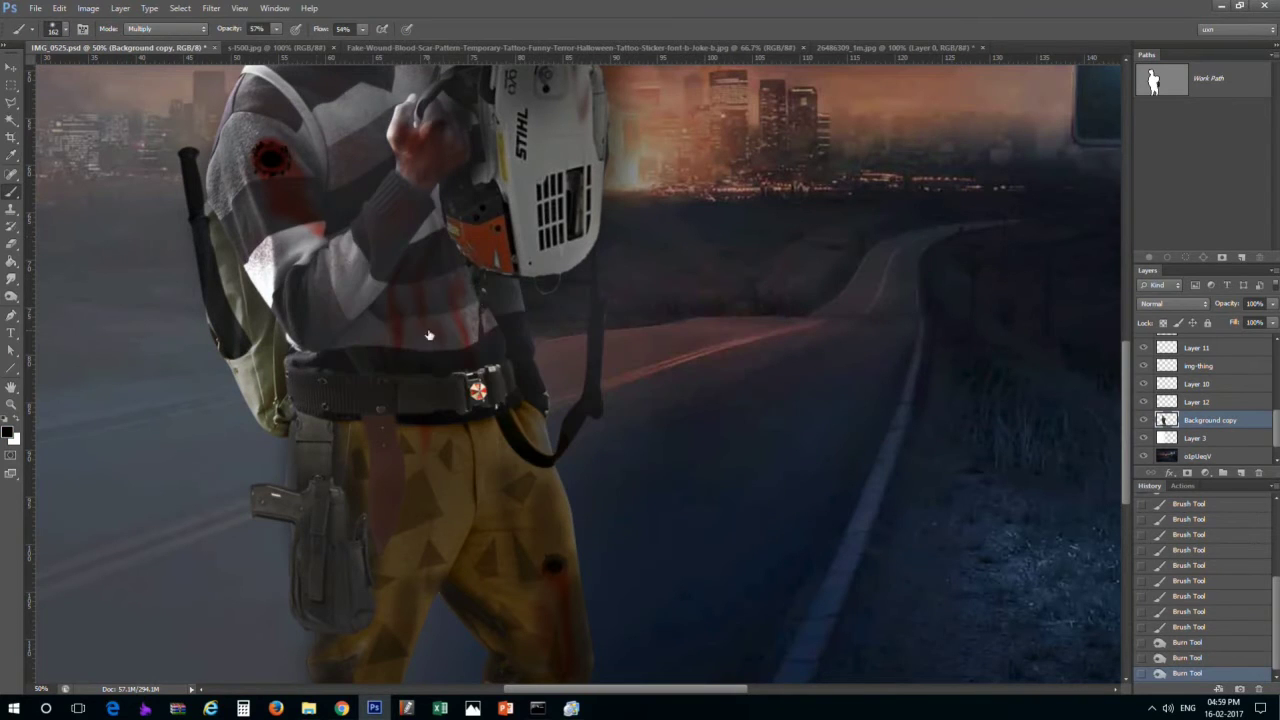
{"action": "right_click", "coordinate": [498, 305]}
{"action": "right_click", "coordinate": [400, 343]}
{"action": "left_click_drag", "start_coordinate": [470, 357], "coordinate": [420, 357]}
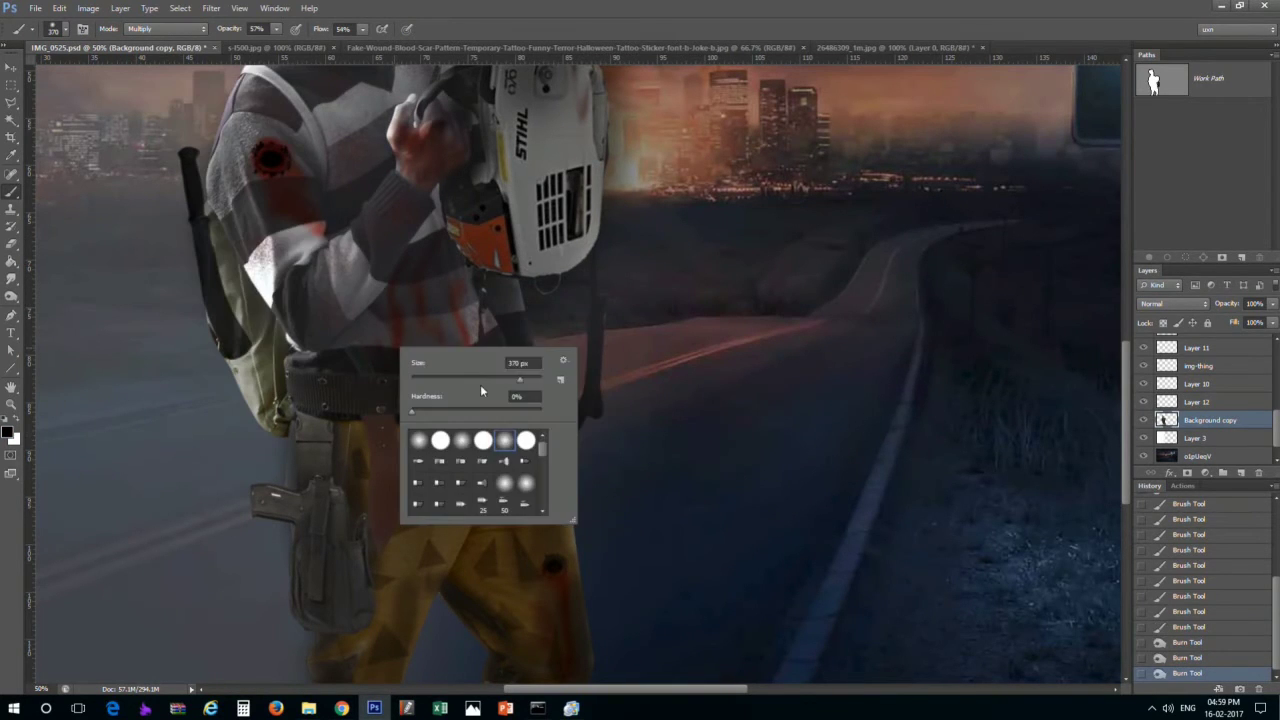
{"action": "key", "text": "Return"}
{"action": "left_click_drag", "start_coordinate": [265, 300], "coordinate": [275, 240]}
{"action": "left_click_drag", "start_coordinate": [349, 175], "coordinate": [393, 307]}
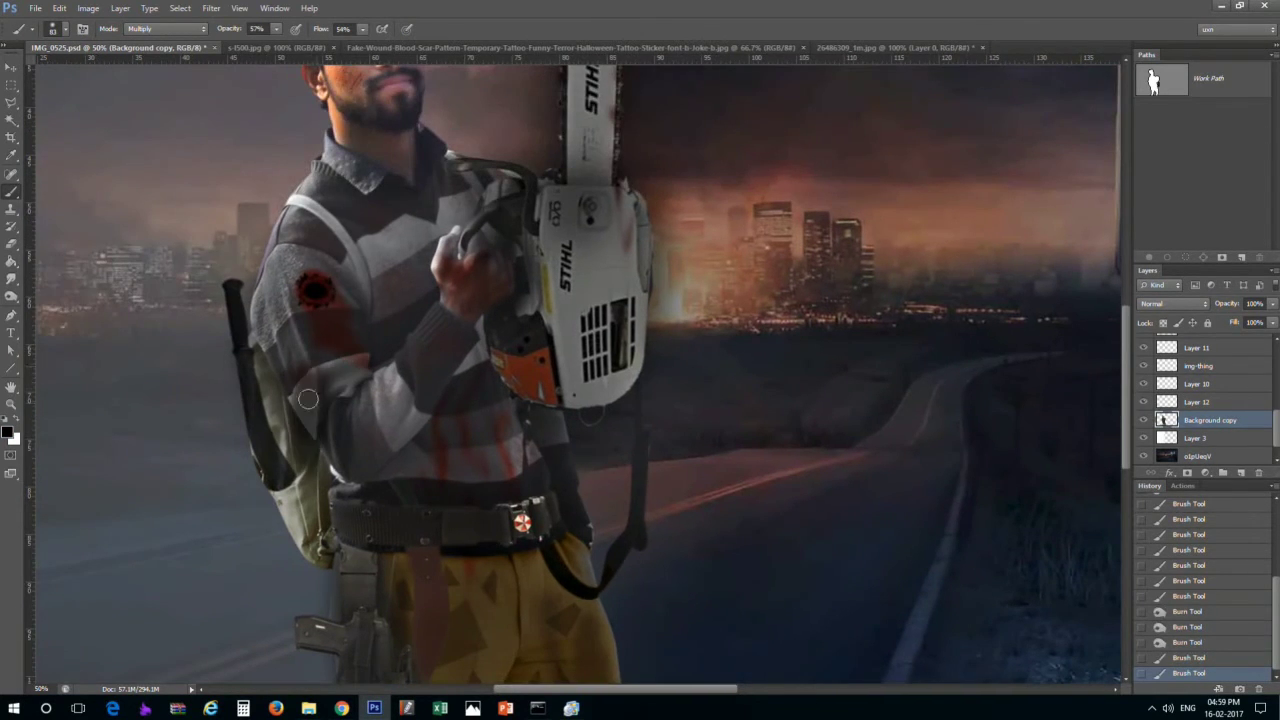
Brush blood streaks onto the chest above the belt on layer 182938
{"action": "mouse_move", "coordinate": [318, 370]}
{"action": "left_mouse_down"}
{"action": "mouse_move", "coordinate": [305, 450]}
{"action": "mouse_move", "coordinate": [361, 543]}
{"action": "mouse_move", "coordinate": [520, 524]}
{"action": "left_mouse_up"}
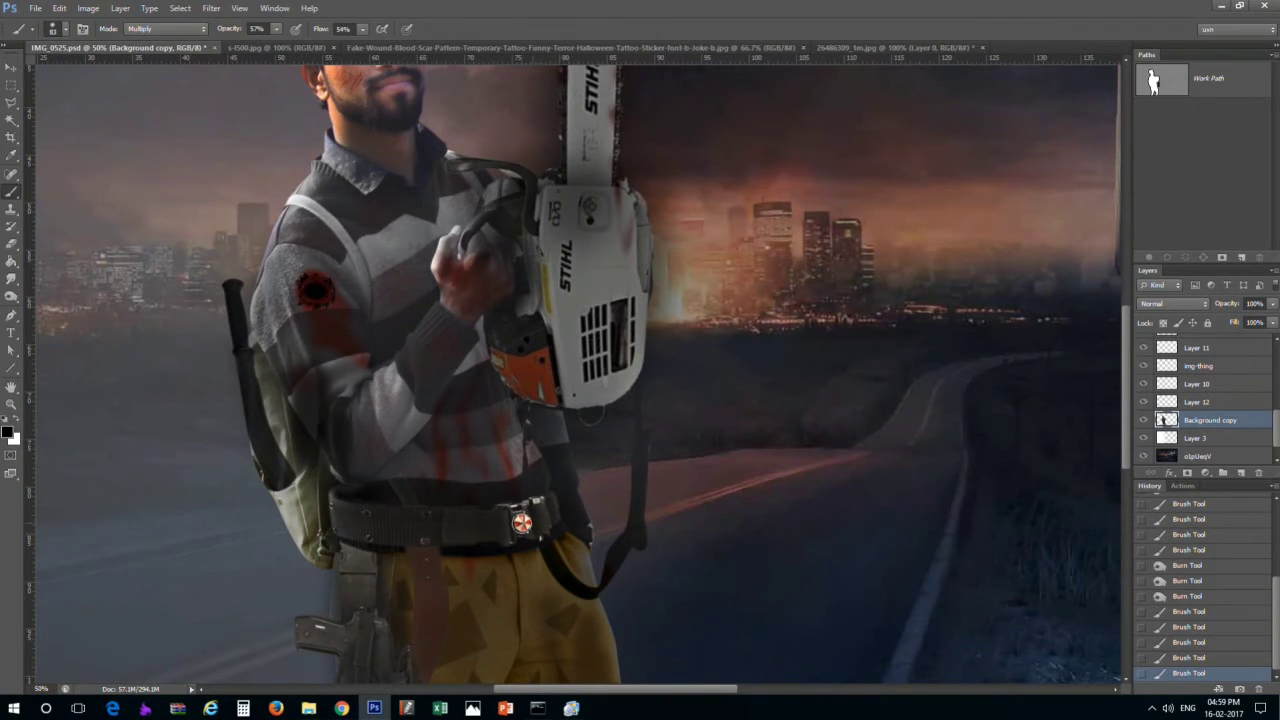
{"action": "key", "text": "v"}
{"action": "left_click", "coordinate": [484, 533]}
{"action": "key", "text": "b"}
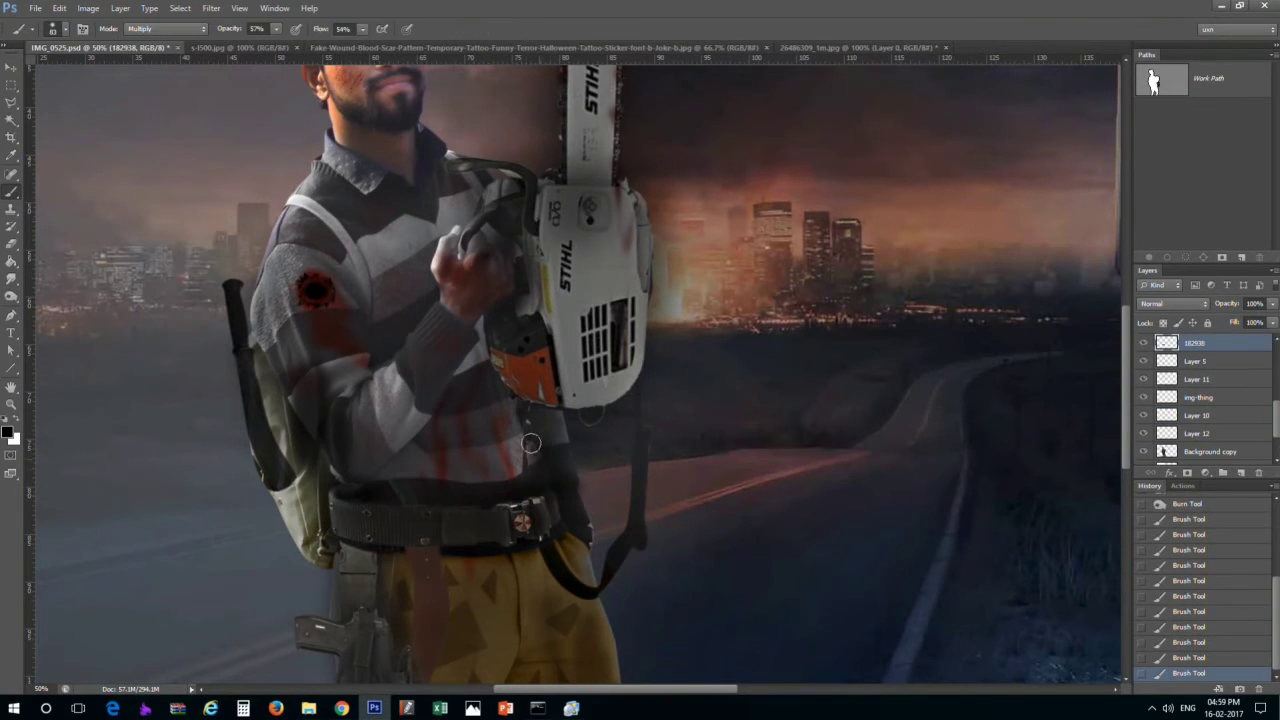
{"action": "mouse_move", "coordinate": [517, 457]}
{"action": "left_mouse_down"}
{"action": "mouse_move", "coordinate": [494, 470]}
{"action": "mouse_move", "coordinate": [450, 400]}
{"action": "left_mouse_up"}
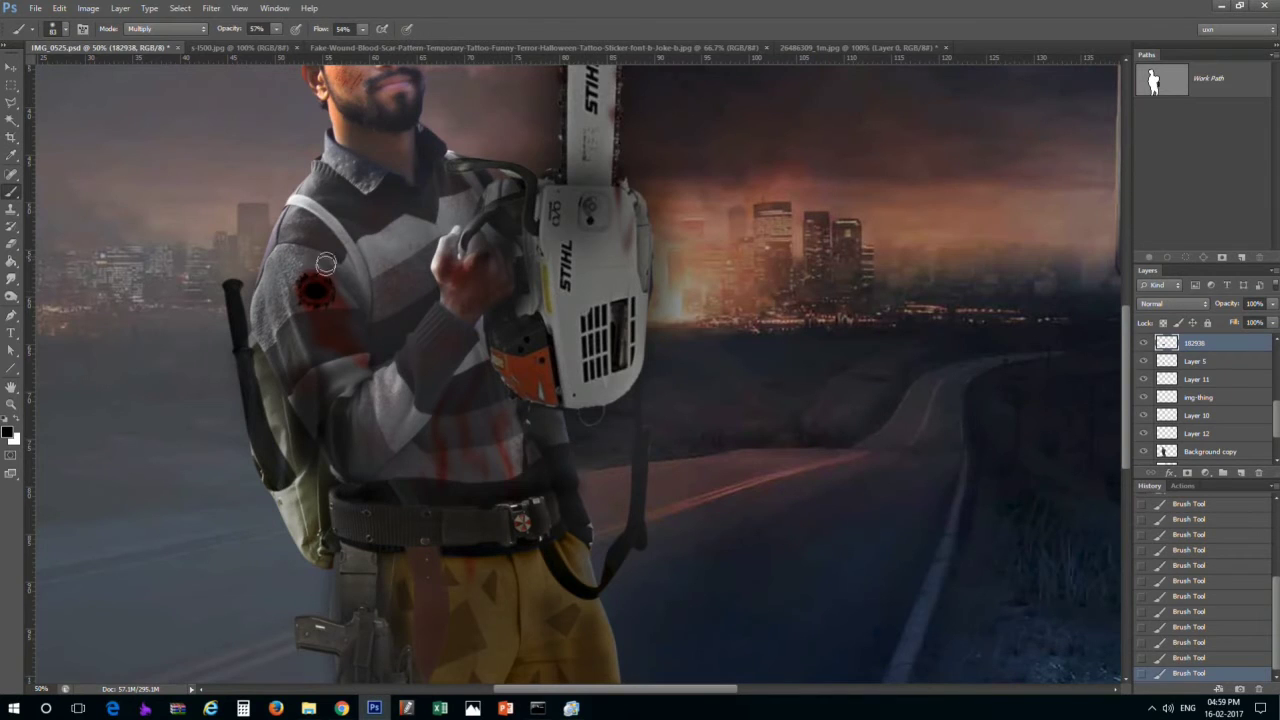
{"action": "scroll", "coordinate": [660, 540], "scroll_direction": "up", "scroll_amount": 1}
Magic Wand-select the face skin on the Background copy layer
{"action": "scroll", "coordinate": [1210, 400], "scroll_direction": "down", "scroll_amount": 3}
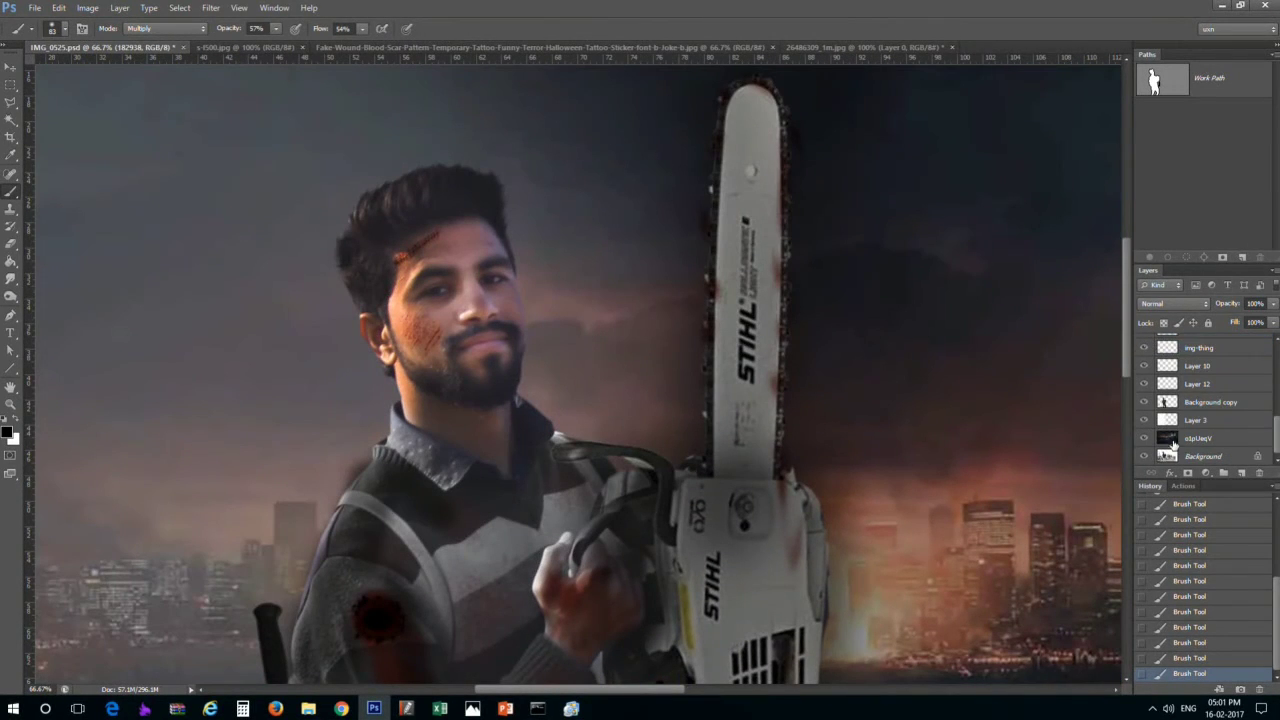
{"action": "left_click", "coordinate": [1210, 401]}
{"action": "key", "text": "w"}
{"action": "left_click", "coordinate": [398, 322]}
{"action": "left_click", "coordinate": [405, 290], "text": "shift"}
{"action": "left_click", "coordinate": [405, 395], "text": "shift"}
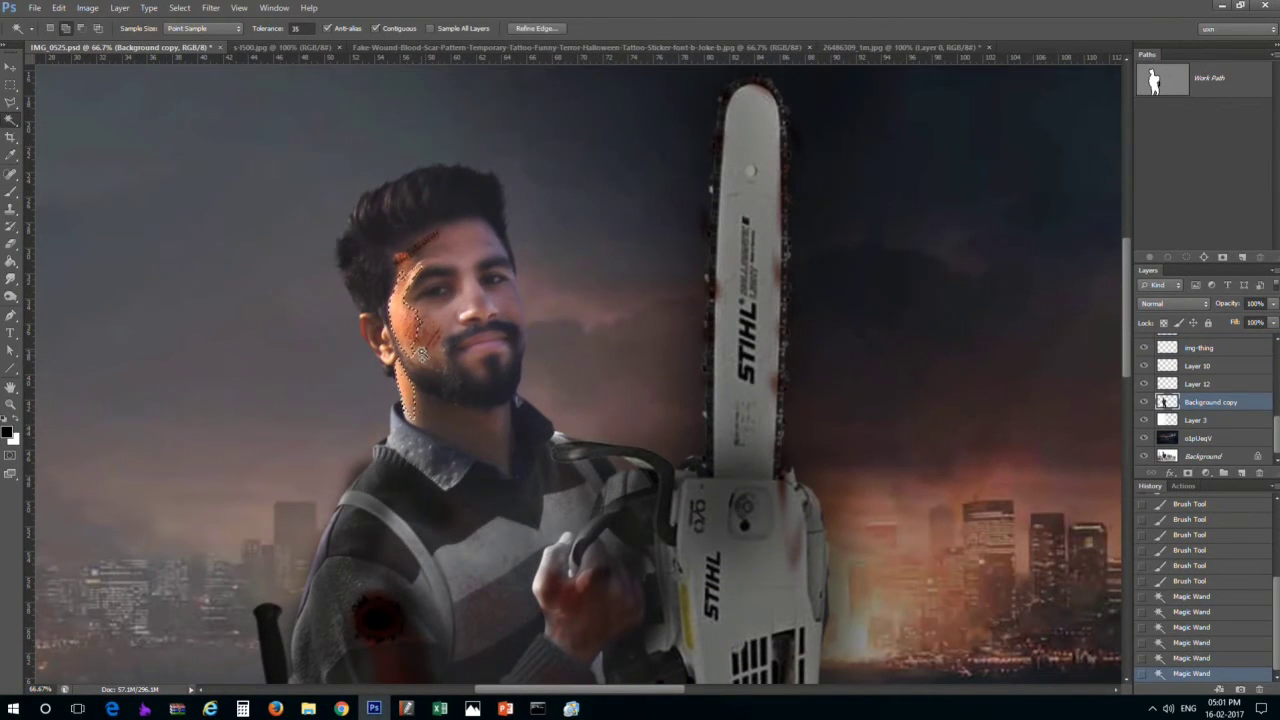
{"action": "left_click", "coordinate": [410, 330], "text": "shift"}
{"action": "left_click", "coordinate": [450, 320], "text": "shift"}
{"action": "left_click", "coordinate": [375, 340], "text": "shift"}
{"action": "left_click_drag", "start_coordinate": [360, 577], "coordinate": [428, 337]}
Feather the face selection, darken it with a lowered Curves adjustment, deselect and save
{"action": "right_click", "coordinate": [466, 337]}
{"action": "left_click", "coordinate": [510, 343]}
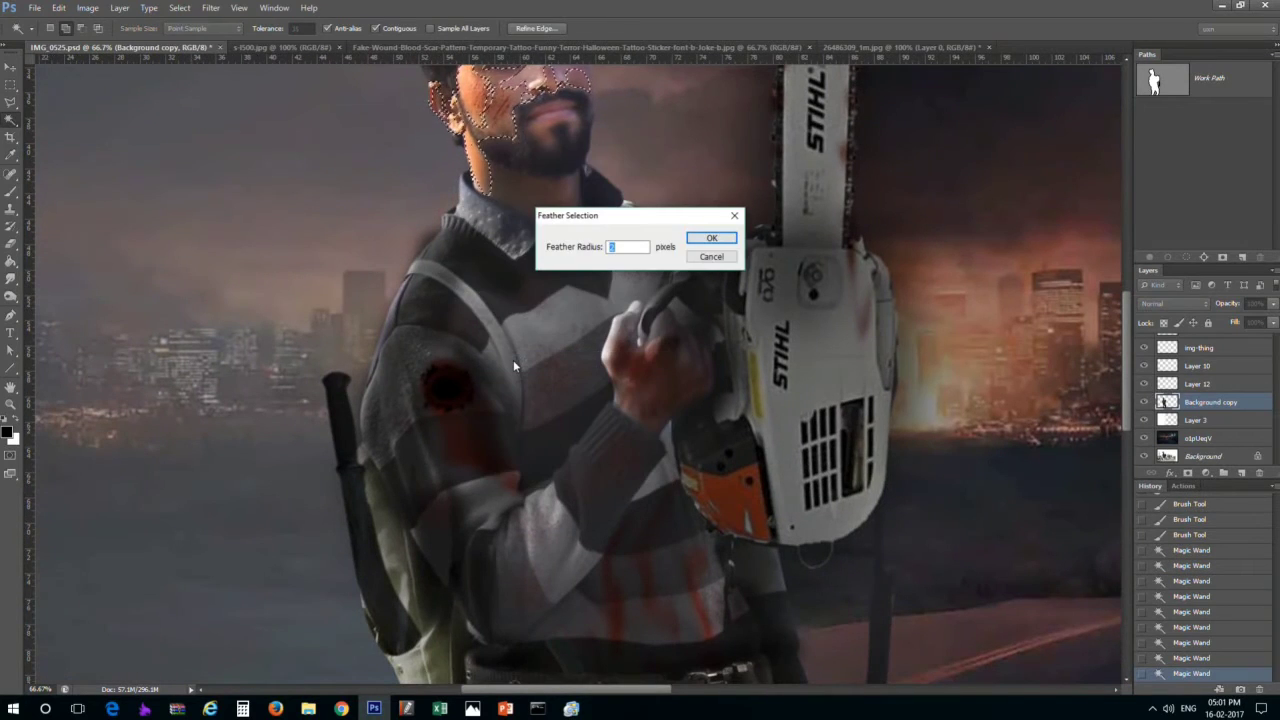
{"action": "key", "text": "Return"}
{"action": "scroll", "coordinate": [500, 360], "scroll_direction": "down", "scroll_amount": 1}
{"action": "scroll", "coordinate": [517, 368], "scroll_direction": "down", "scroll_amount": 1}
{"action": "key", "text": "ctrl+m"}
{"action": "left_click_drag", "start_coordinate": [736, 425], "coordinate": [736, 437]}
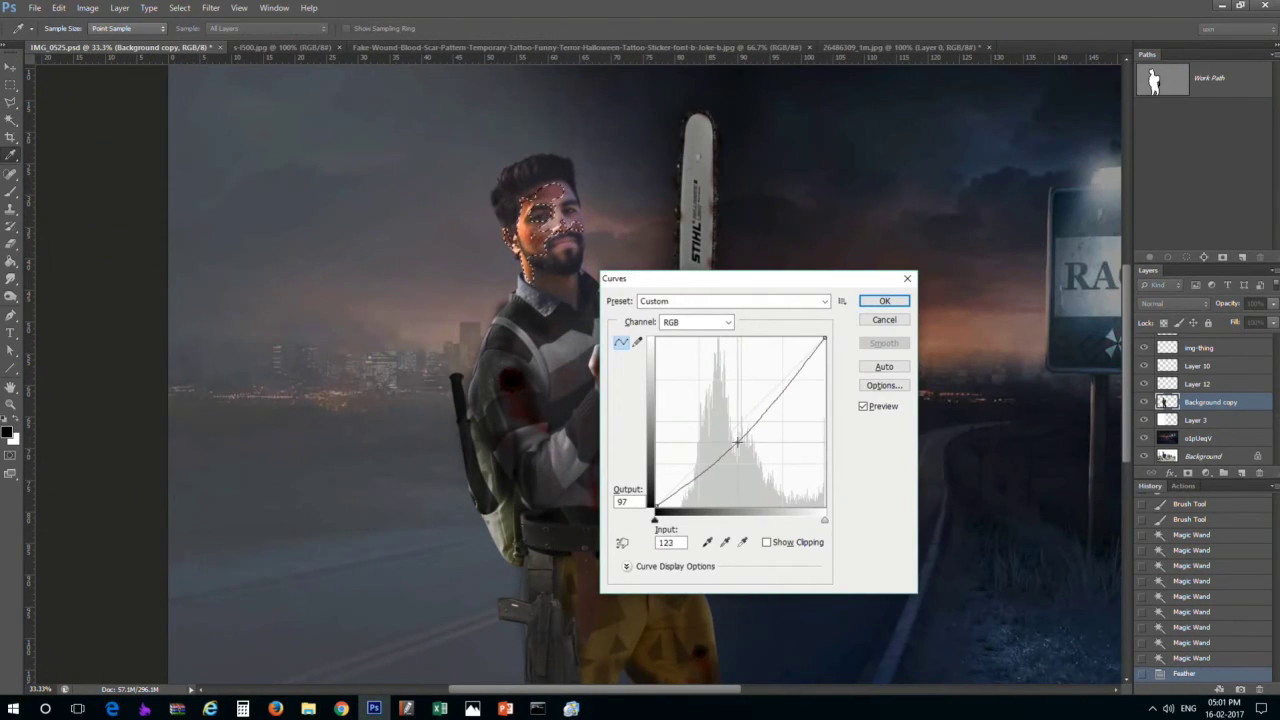
{"action": "left_click", "coordinate": [884, 301]}
{"action": "key", "text": "ctrl+d"}
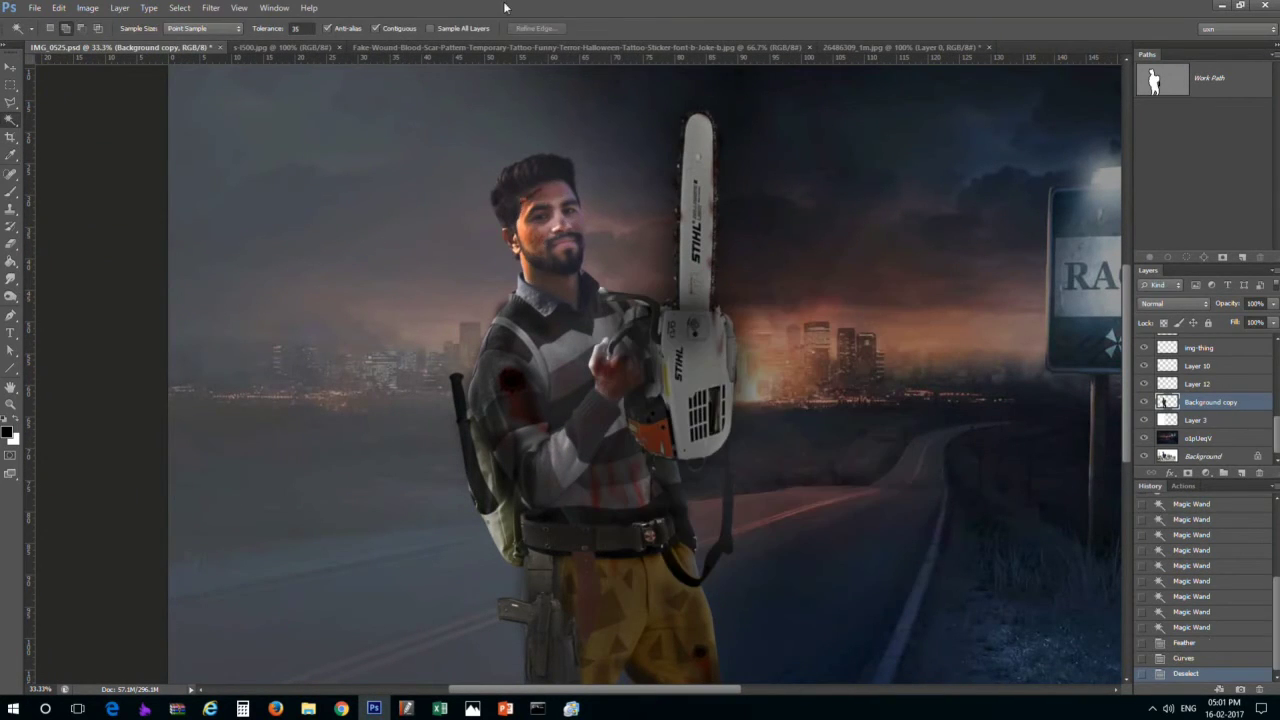
{"action": "key", "text": "ctrl+minus"}
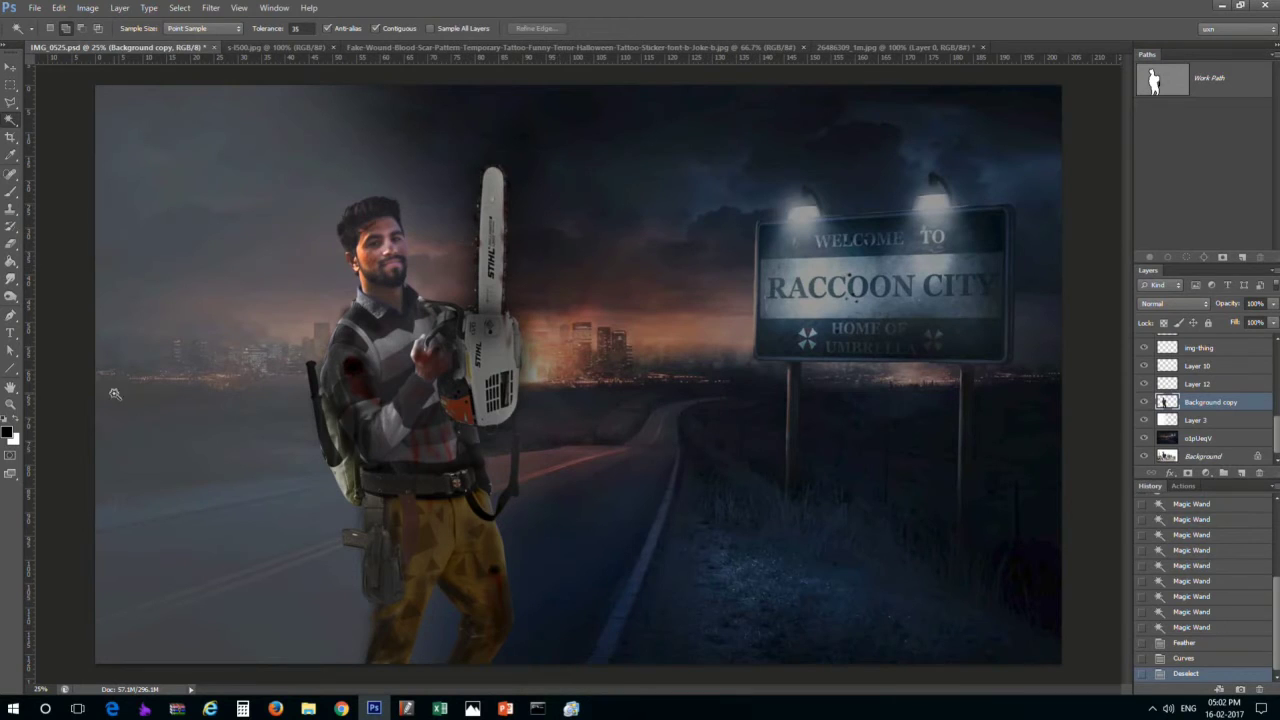
{"action": "key", "text": "ctrl+s"}
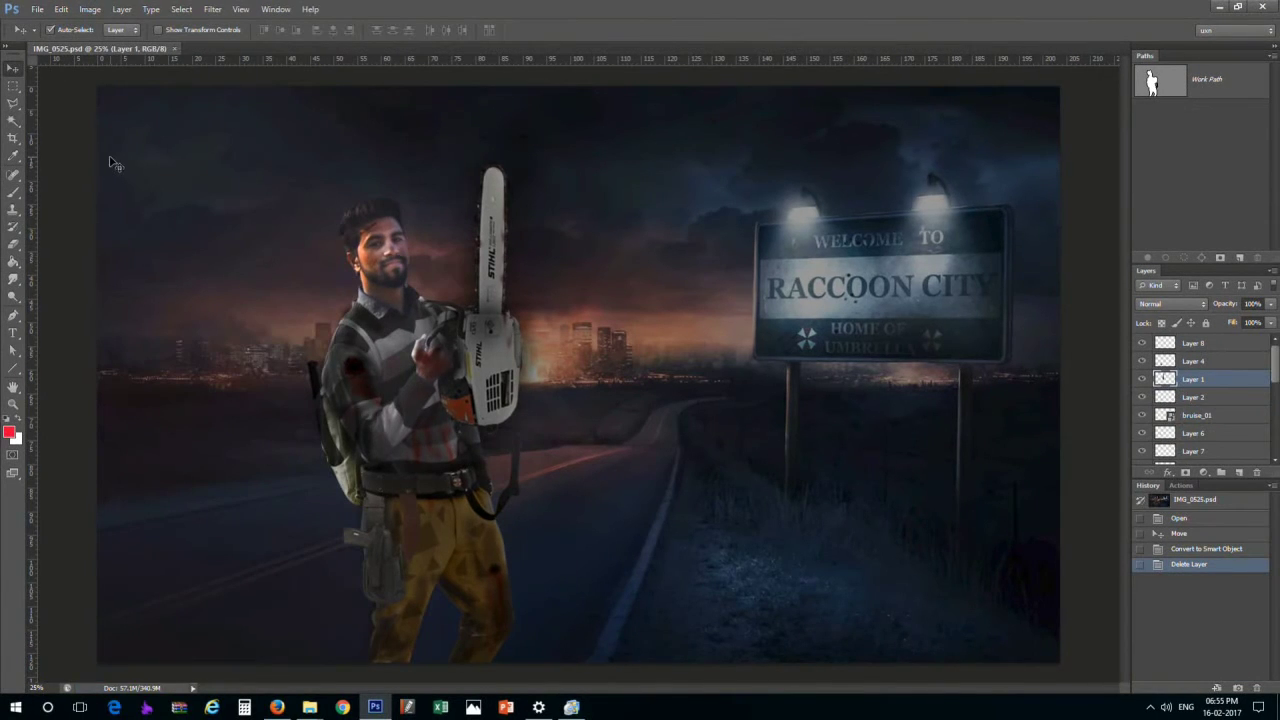
Zoom to 100% on the belt and ready the Clone Stamp on Background copy
{"action": "key", "text": "ctrl+1"}
{"action": "left_click_drag", "start_coordinate": [226, 380], "coordinate": [471, 329]}
{"action": "left_click_drag", "start_coordinate": [409, 297], "coordinate": [425, 318]}
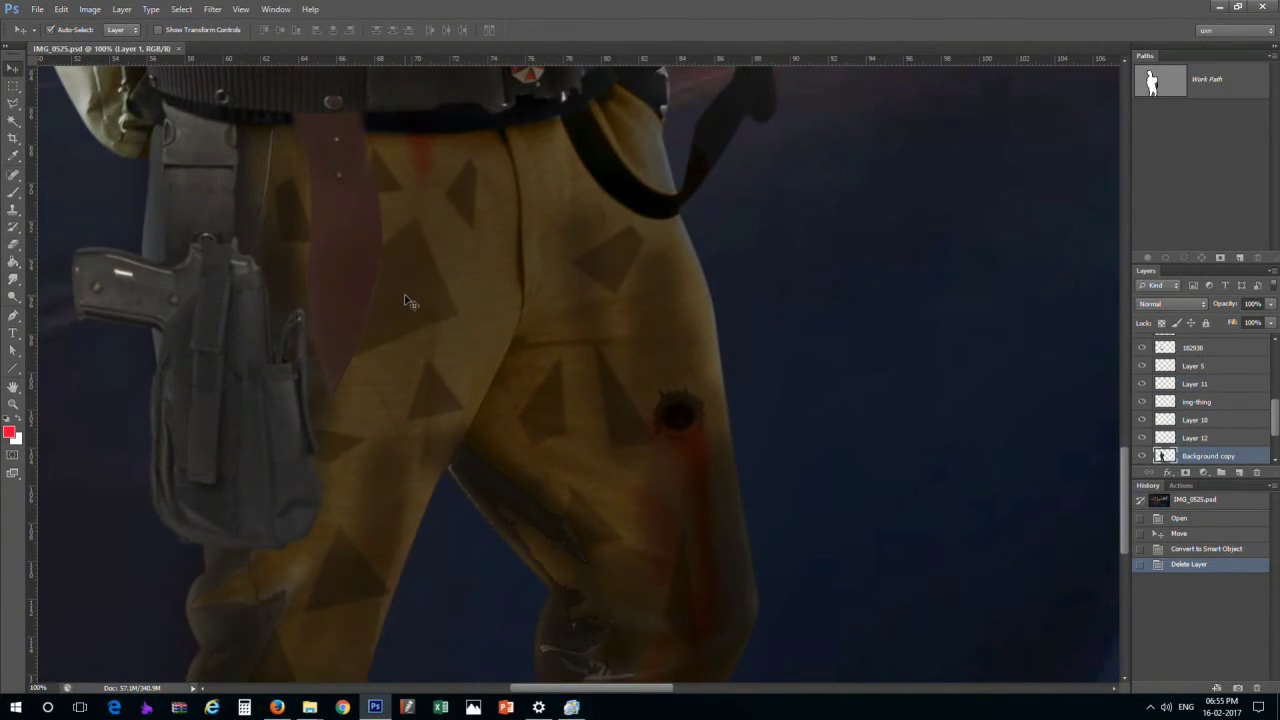
{"action": "key", "text": "ctrl+z"}
{"action": "scroll", "coordinate": [430, 330], "scroll_direction": "up", "scroll_amount": 5}
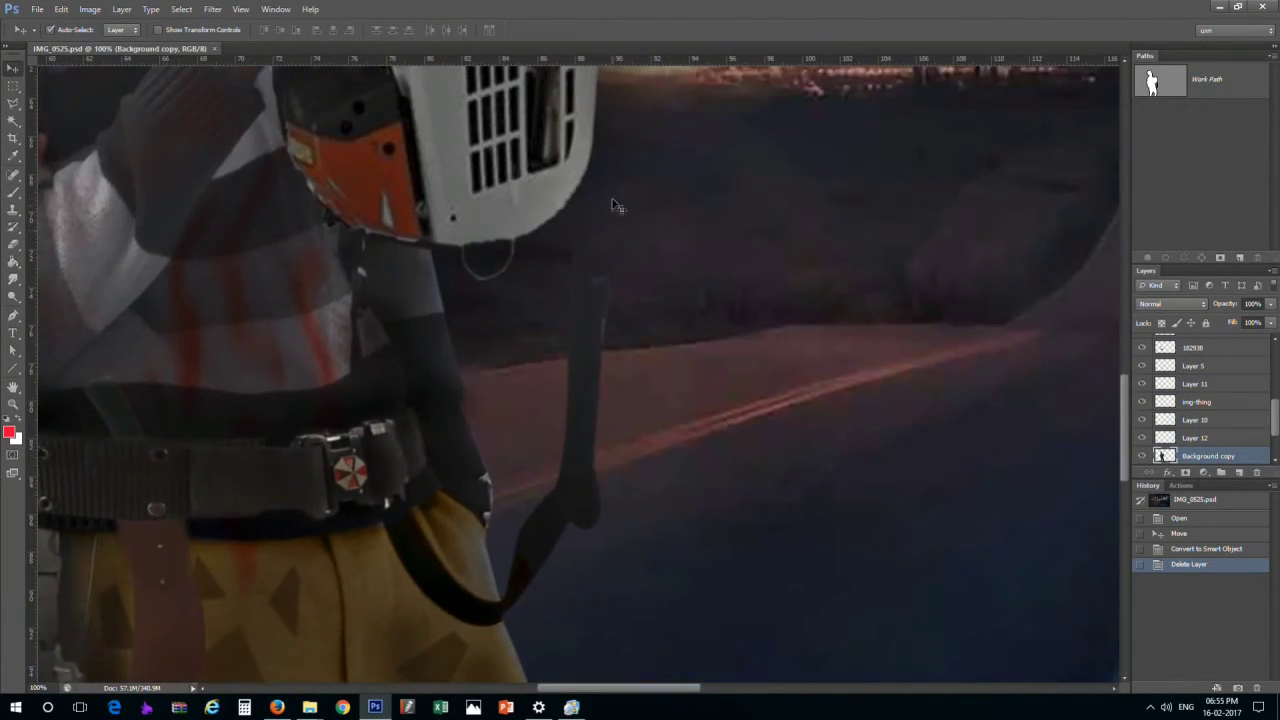
{"action": "scroll", "coordinate": [628, 370], "scroll_direction": "up", "scroll_amount": 2}
{"action": "scroll", "coordinate": [628, 370], "scroll_direction": "right", "scroll_amount": 2}
{"action": "key", "text": "s"}
{"action": "right_click", "coordinate": [638, 368]}
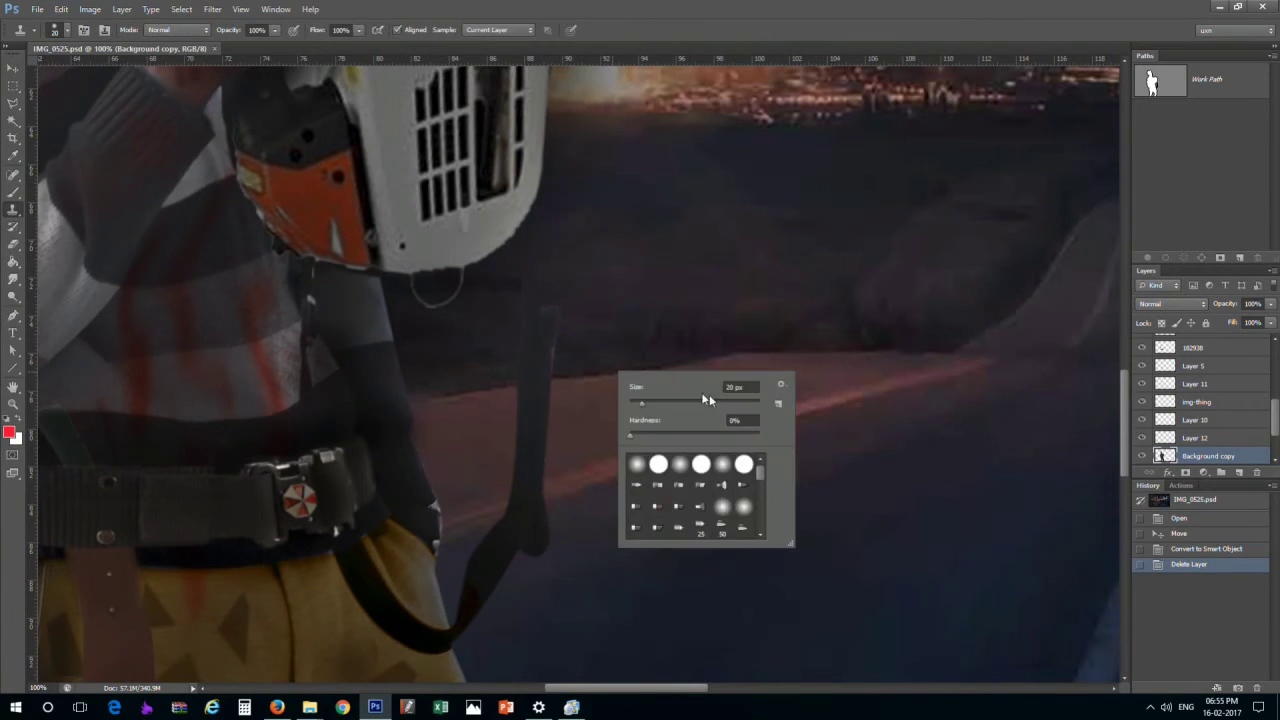
{"action": "scroll", "coordinate": [1196, 462], "scroll_direction": "down", "scroll_amount": 1}
{"action": "left_click", "coordinate": [1196, 437]}
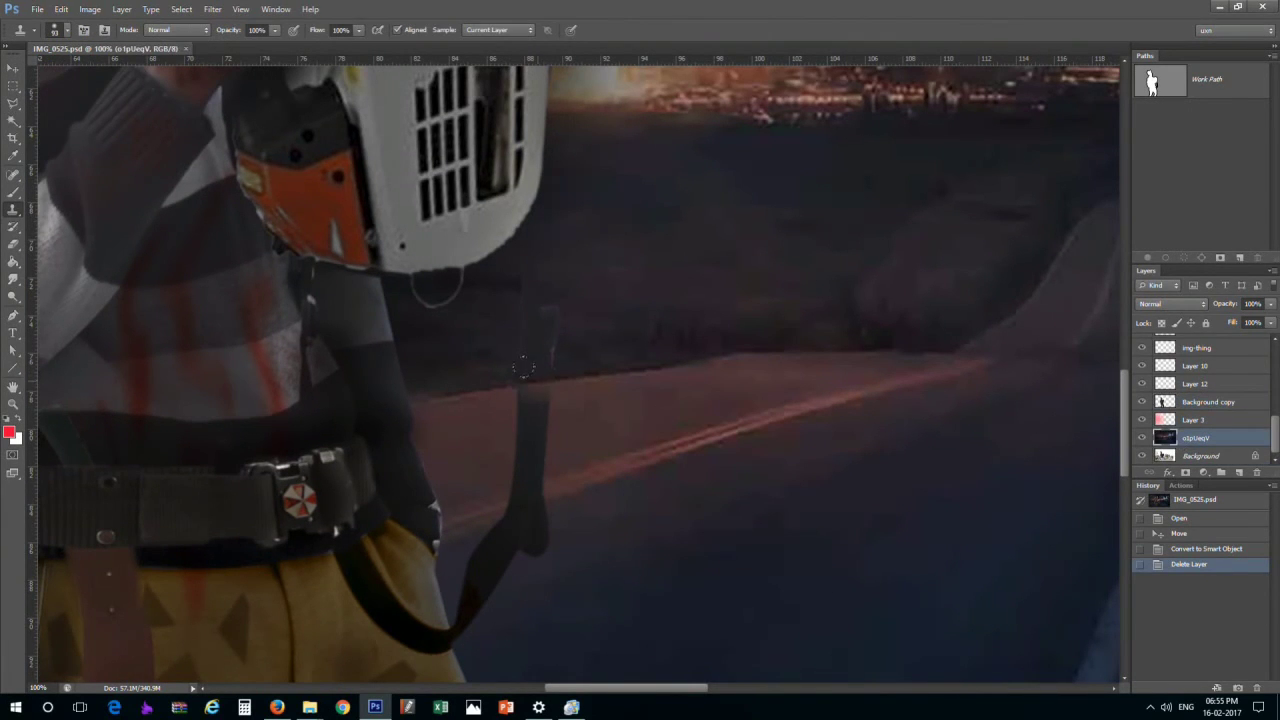
{"action": "mouse_move", "coordinate": [526, 437]}
{"action": "left_mouse_down"}
{"action": "mouse_move", "coordinate": [540, 412]}
{"action": "mouse_move", "coordinate": [521, 415]}
{"action": "left_mouse_up"}
{"action": "key", "text": "ctrl+z"}
{"action": "left_click", "coordinate": [1176, 404]}
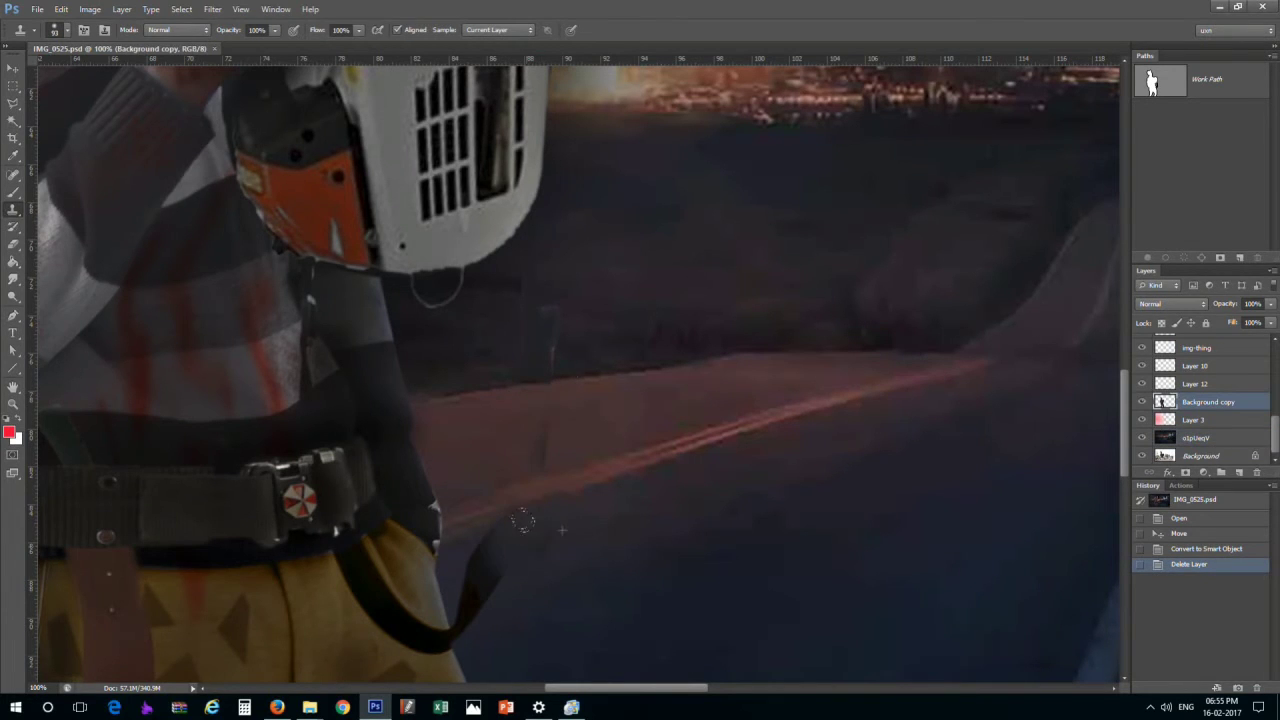
Clone road texture over the dangling strap and delete the work path
{"action": "left_click", "coordinate": [543, 323]}
{"action": "left_click", "coordinate": [543, 300]}
{"action": "left_click", "coordinate": [498, 294]}
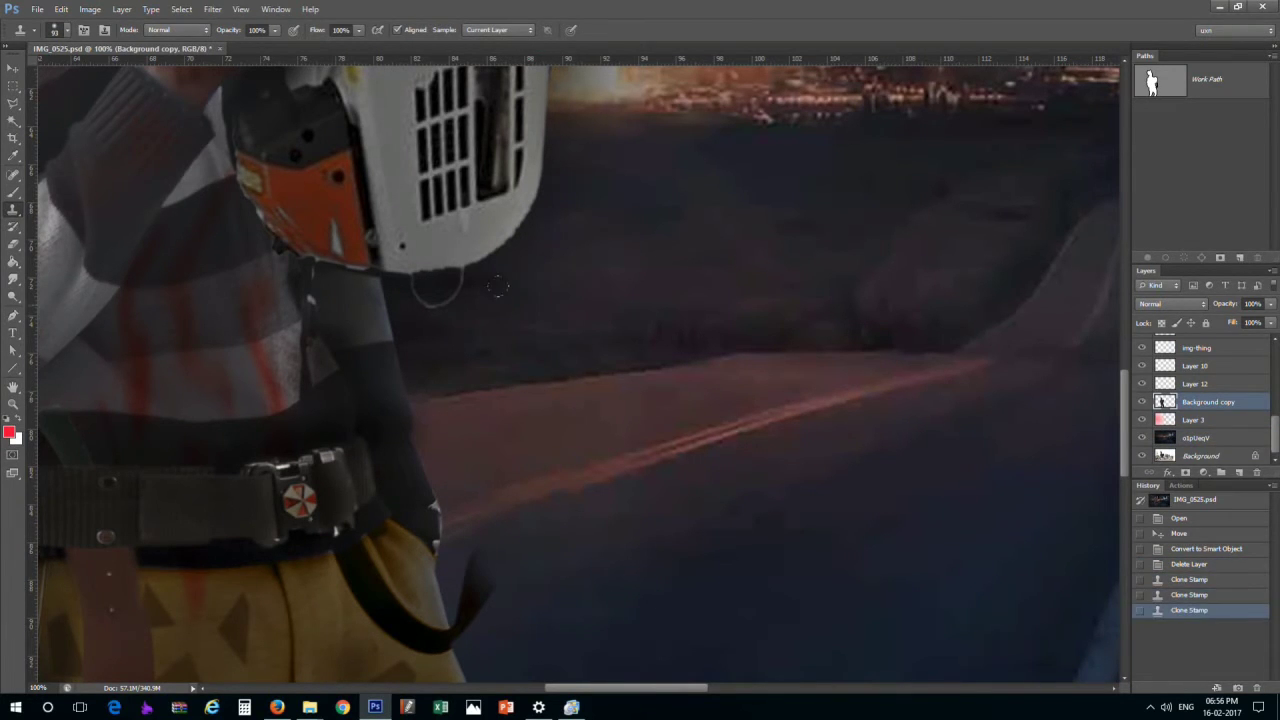
{"action": "mouse_move", "coordinate": [572, 539]}
{"action": "left_mouse_down"}
{"action": "mouse_move", "coordinate": [564, 437]}
{"action": "mouse_move", "coordinate": [465, 463]}
{"action": "left_mouse_up"}
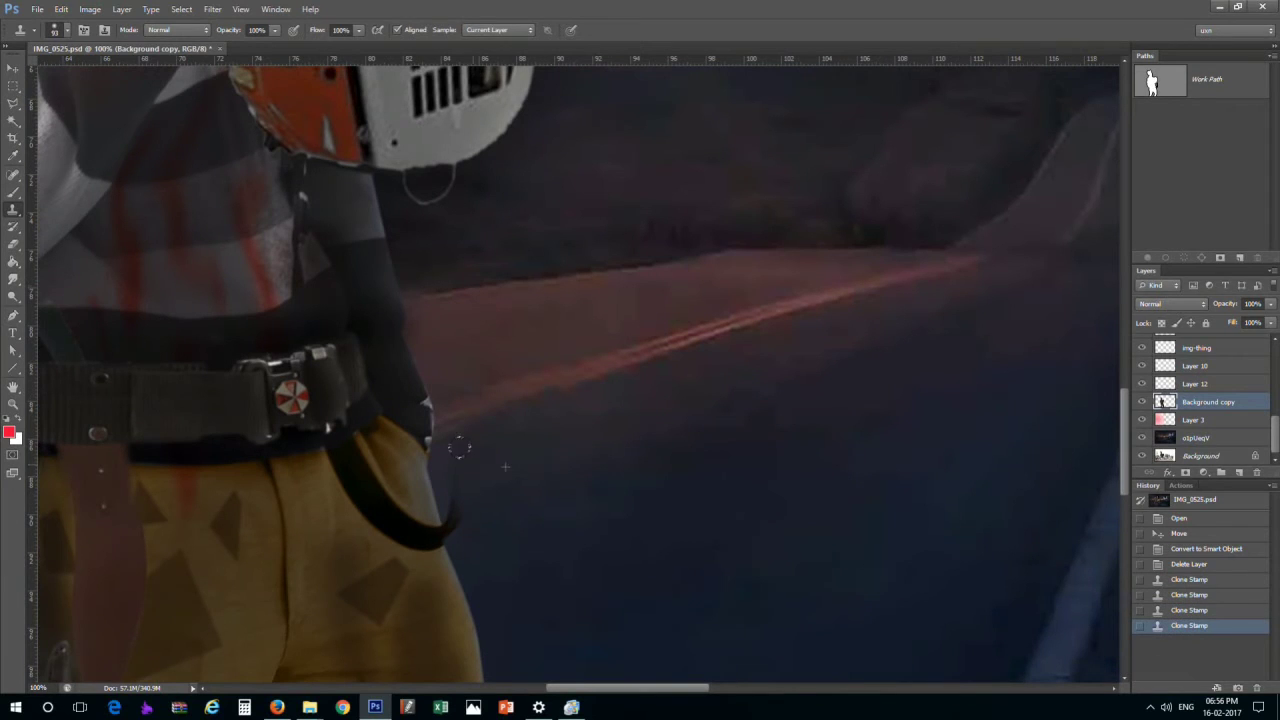
{"action": "left_click", "coordinate": [1207, 79]}
{"action": "right_click", "coordinate": [558, 443]}
{"action": "key", "text": "Escape"}
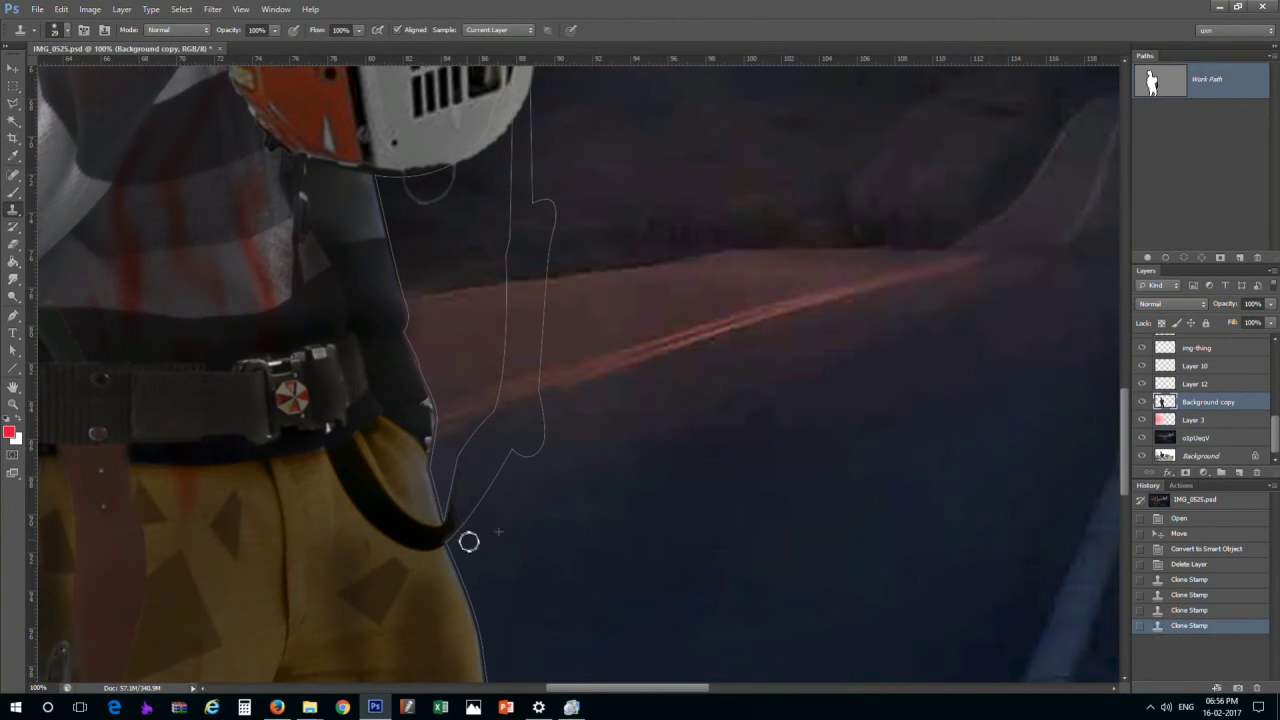
{"action": "left_click", "coordinate": [469, 541]}
{"action": "key", "text": "Delete"}
{"action": "left_click", "coordinate": [454, 530]}
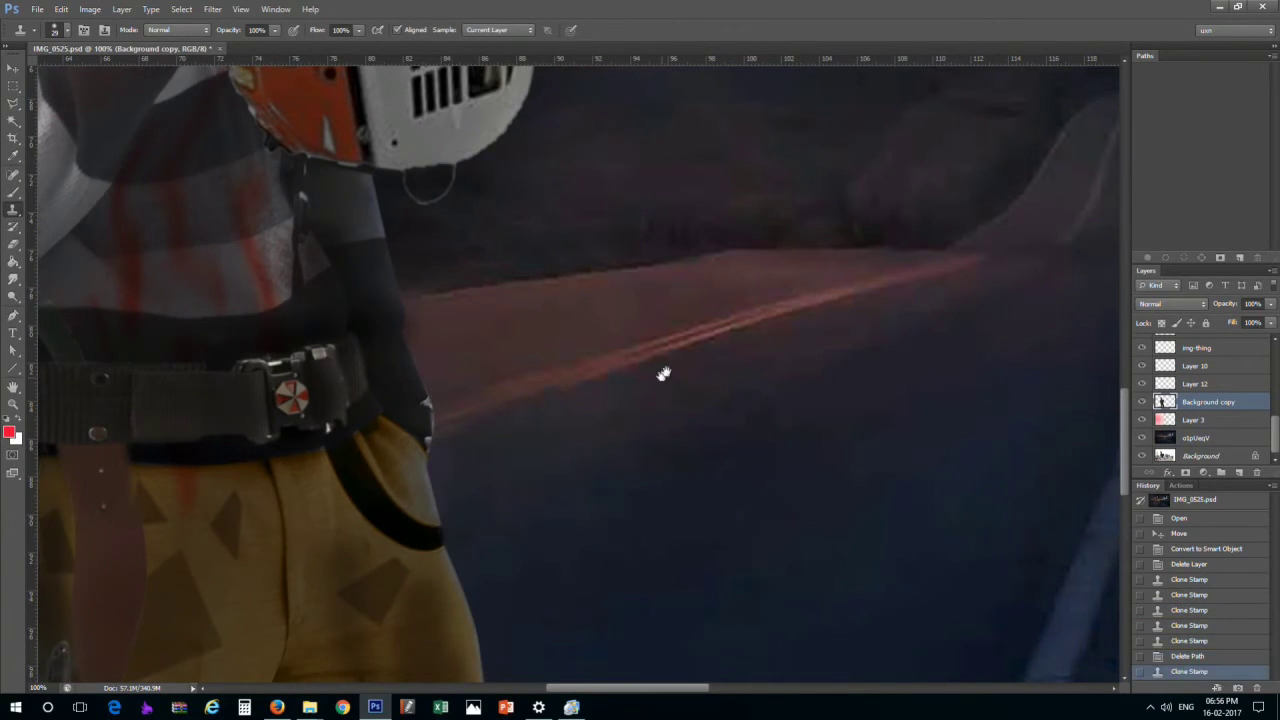
Clone away leftover strap near the waist and under the chainsaw, then select Layer 5
{"action": "scroll", "coordinate": [324, 367], "scroll_direction": "up", "scroll_amount": 2}
{"action": "scroll", "coordinate": [324, 367], "scroll_direction": "left", "scroll_amount": 2}
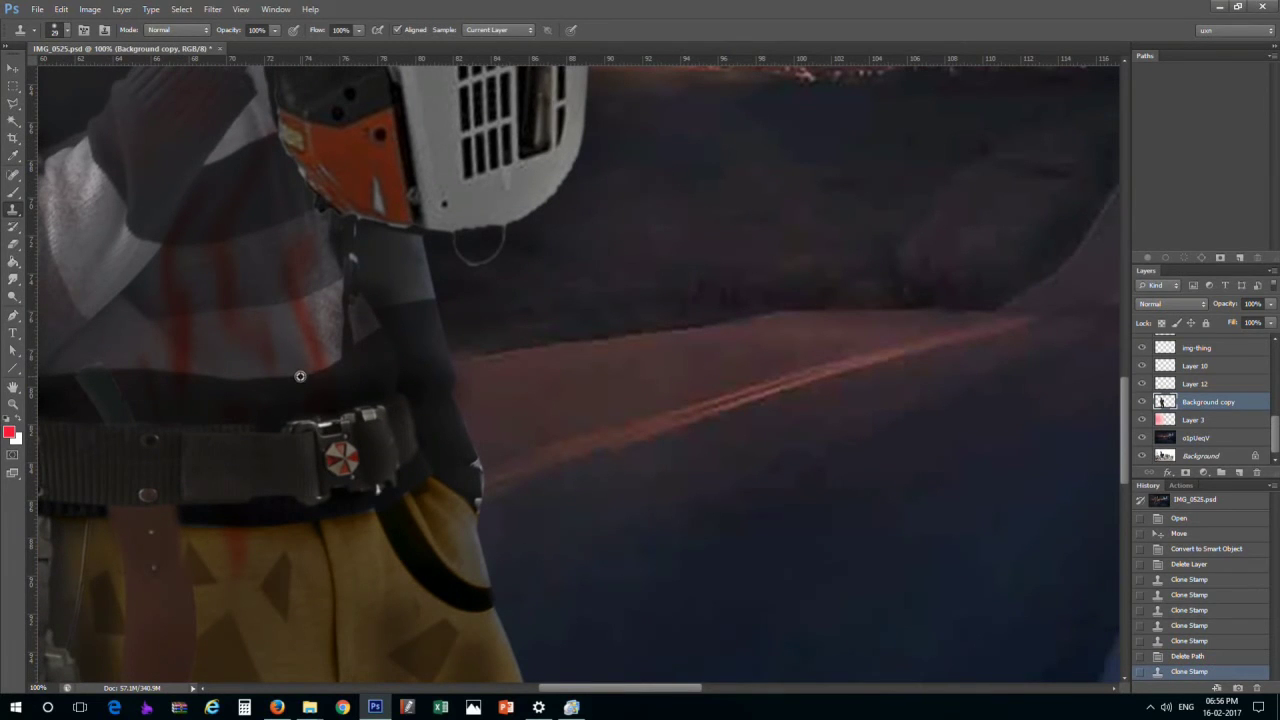
{"action": "left_click", "coordinate": [352, 352]}
{"action": "left_click", "coordinate": [349, 329]}
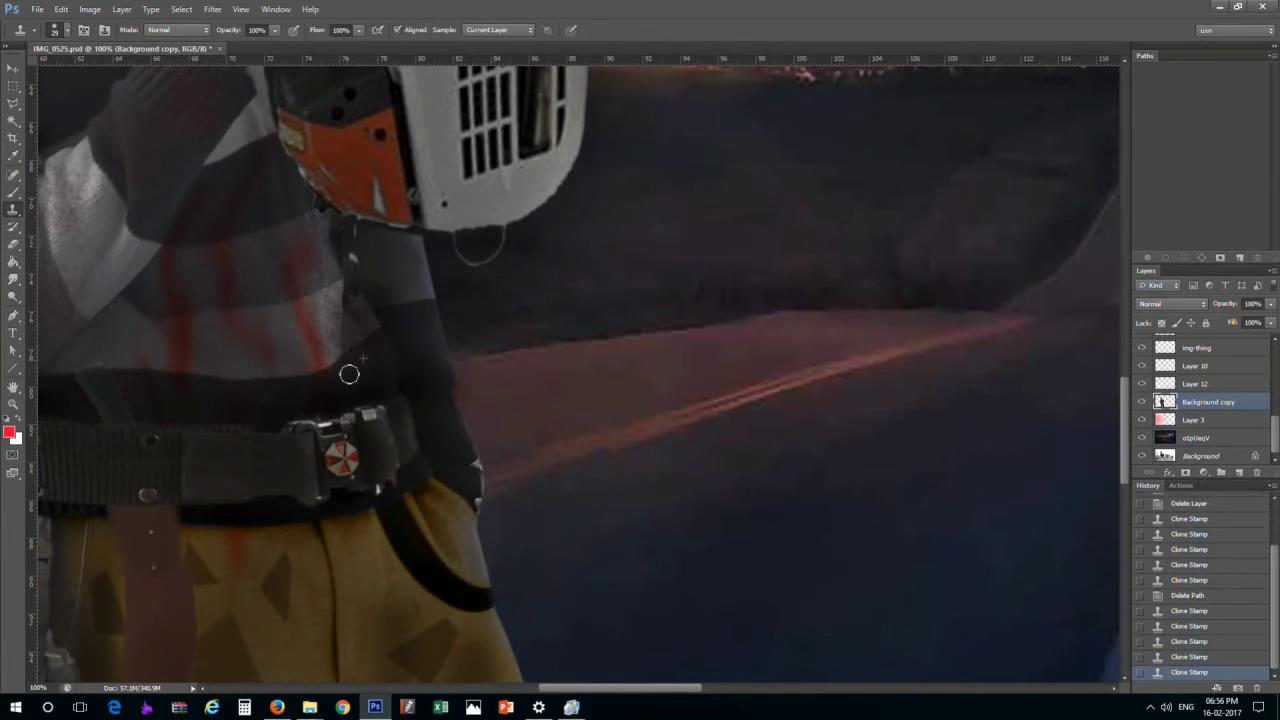
{"action": "left_click", "coordinate": [346, 371]}
{"action": "left_click", "coordinate": [346, 300]}
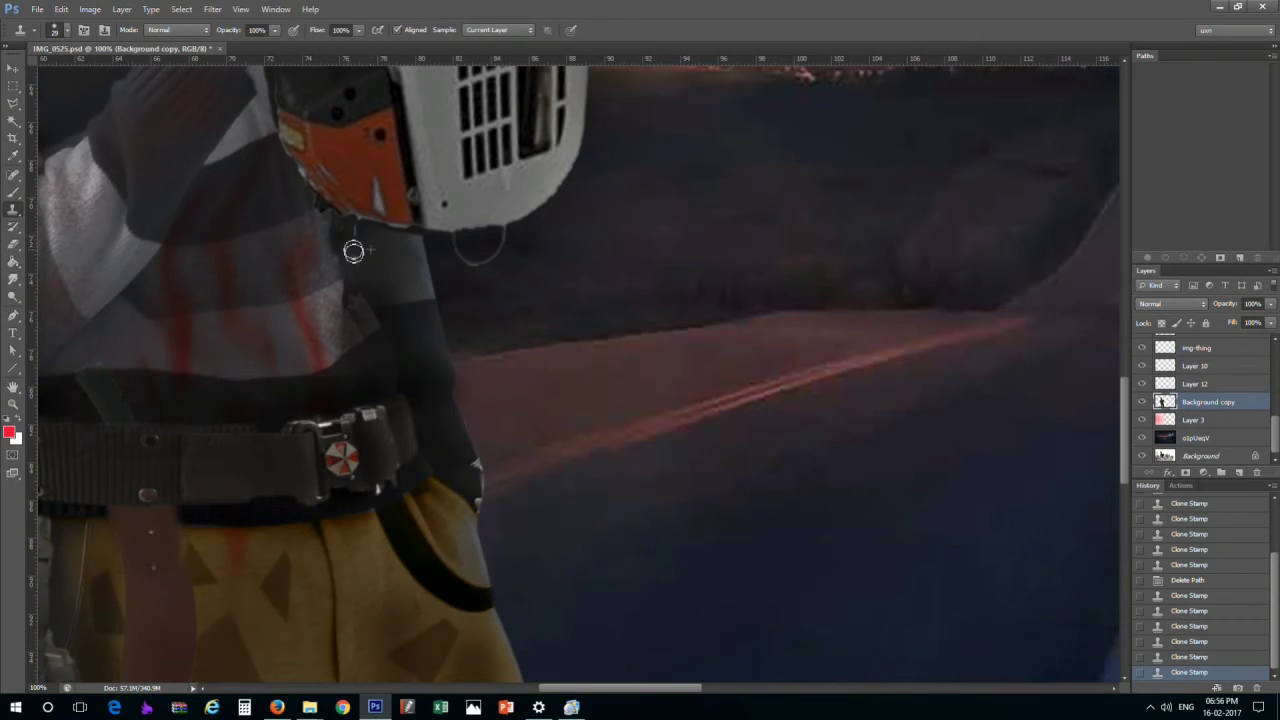
{"action": "left_click", "coordinate": [344, 226]}
{"action": "left_click", "coordinate": [352, 293]}
{"action": "scroll", "coordinate": [635, 253], "scroll_direction": "down", "scroll_amount": 2}
{"action": "scroll", "coordinate": [635, 253], "scroll_direction": "down", "scroll_amount": 2}
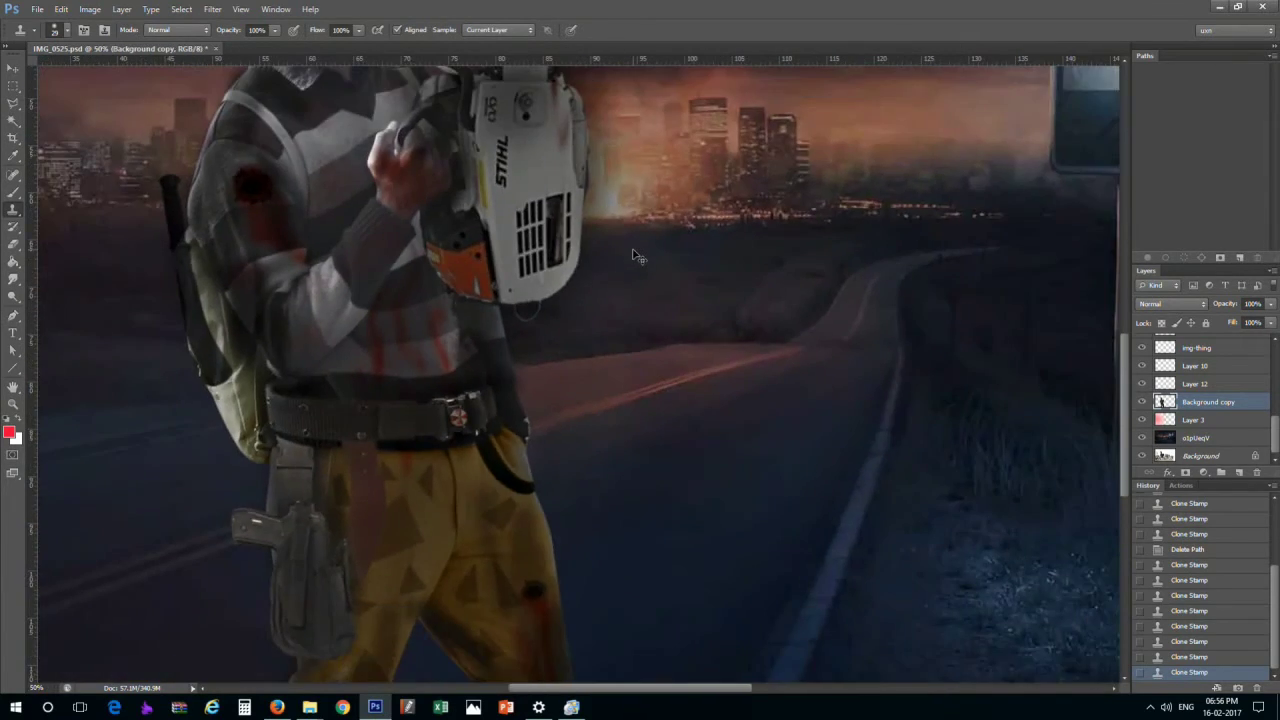
{"action": "scroll", "coordinate": [635, 253], "scroll_direction": "down", "scroll_amount": 2}
{"action": "scroll", "coordinate": [632, 253], "scroll_direction": "up", "scroll_amount": 3}
{"action": "scroll", "coordinate": [619, 230], "scroll_direction": "down", "scroll_amount": 2}
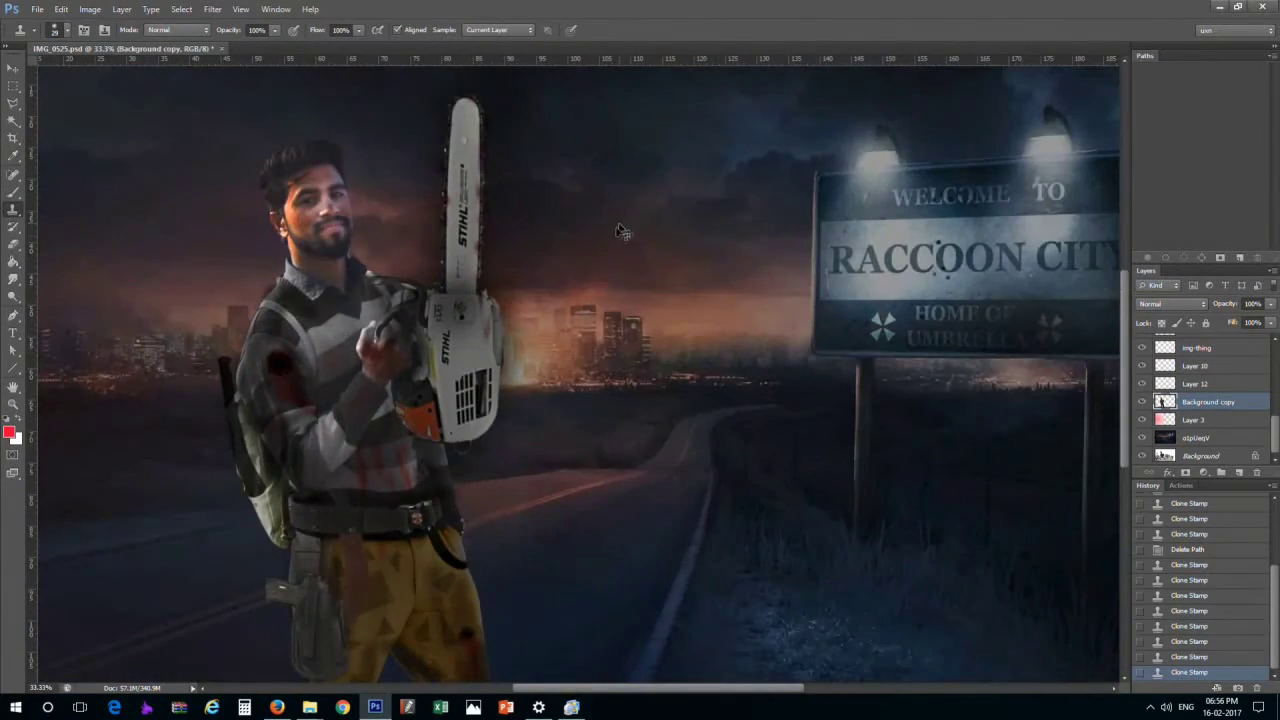
{"action": "key", "text": "v"}
{"action": "left_click", "coordinate": [361, 562]}
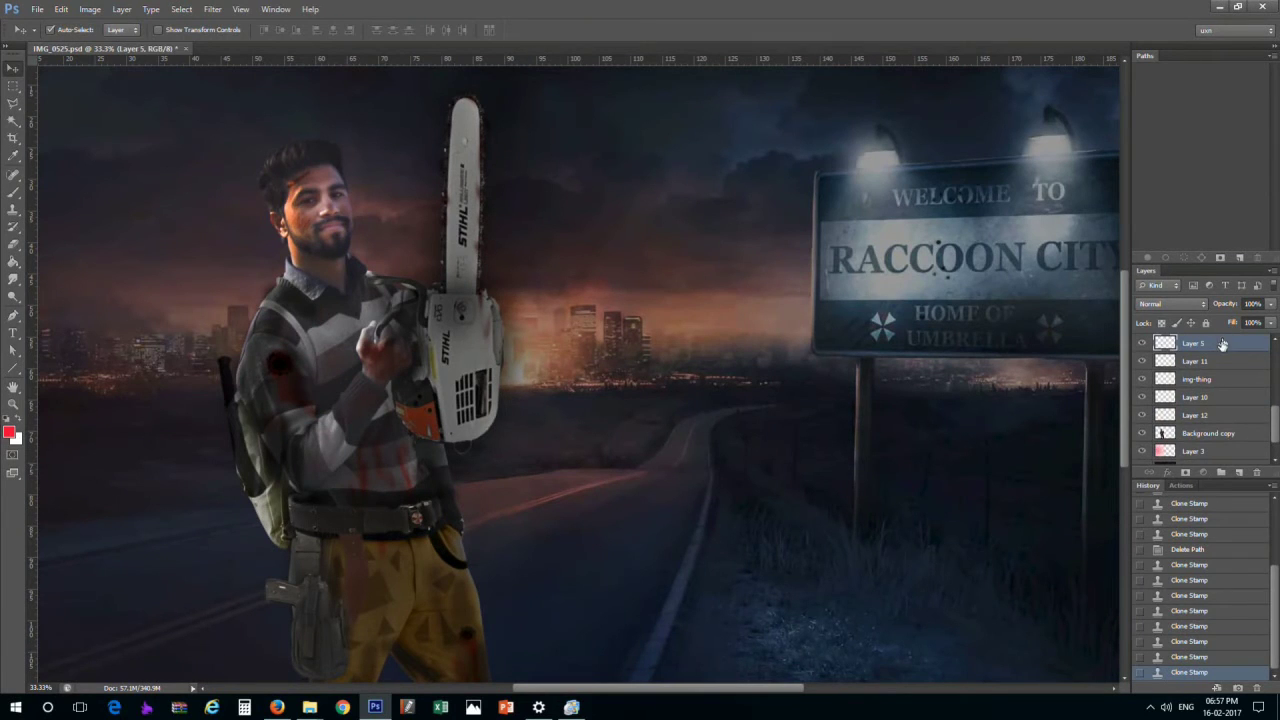
Intensify Layer 5 by duplicating it and merging the copy down, twice
{"action": "right_click", "coordinate": [1217, 344]}
{"action": "left_click", "coordinate": [1150, 274]}
{"action": "key", "text": "Return"}
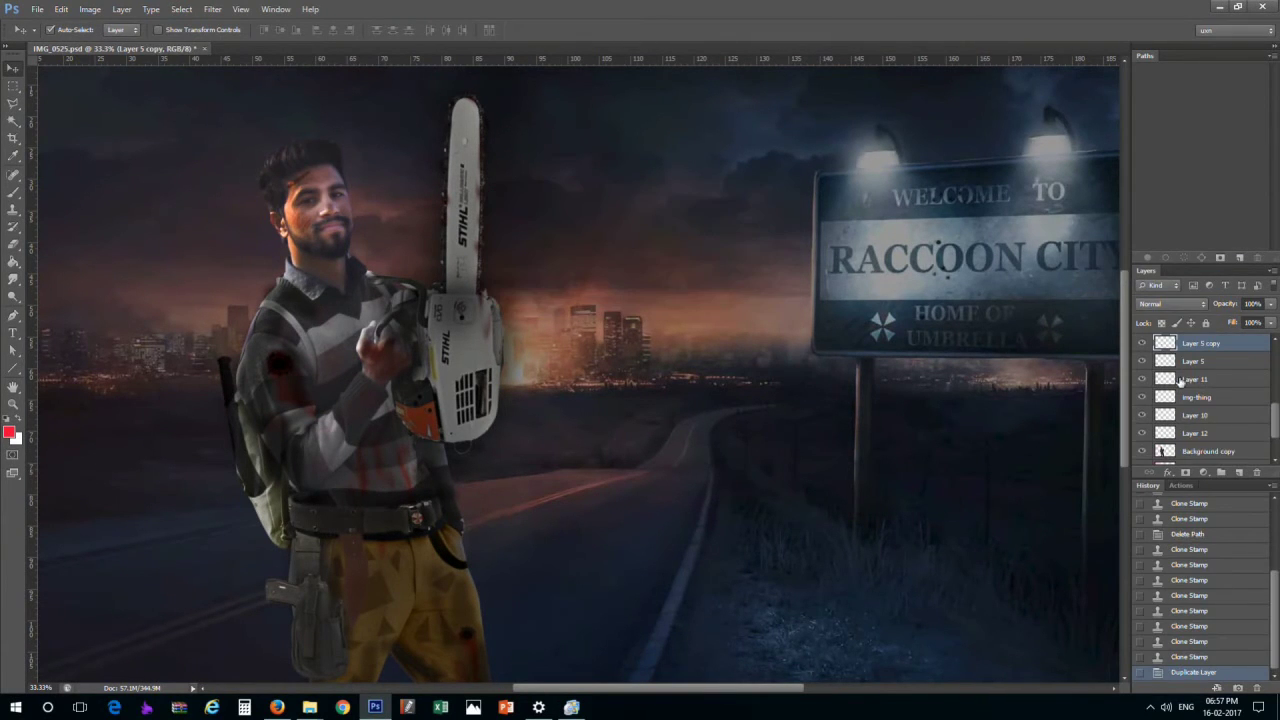
{"action": "key", "text": "ctrl+e"}
{"action": "right_click", "coordinate": [1183, 343]}
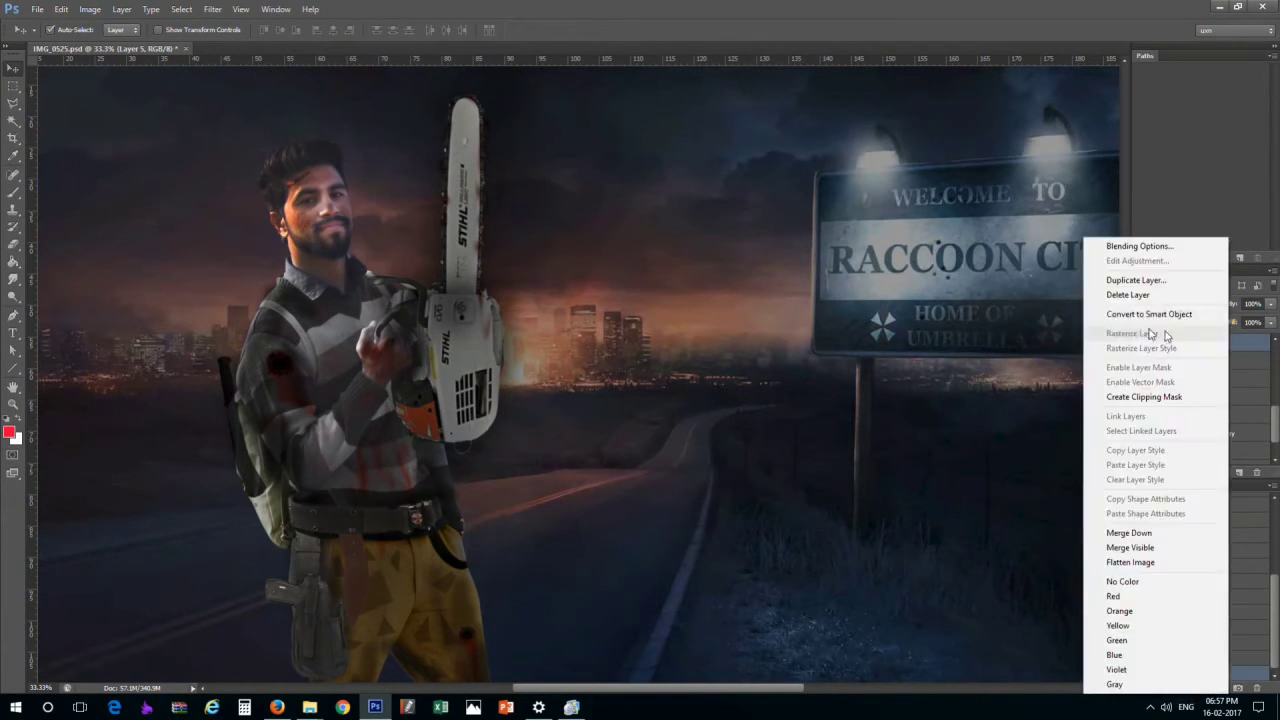
{"action": "left_click", "coordinate": [1150, 289]}
{"action": "key", "text": "Return"}
{"action": "key", "text": "ctrl+e"}
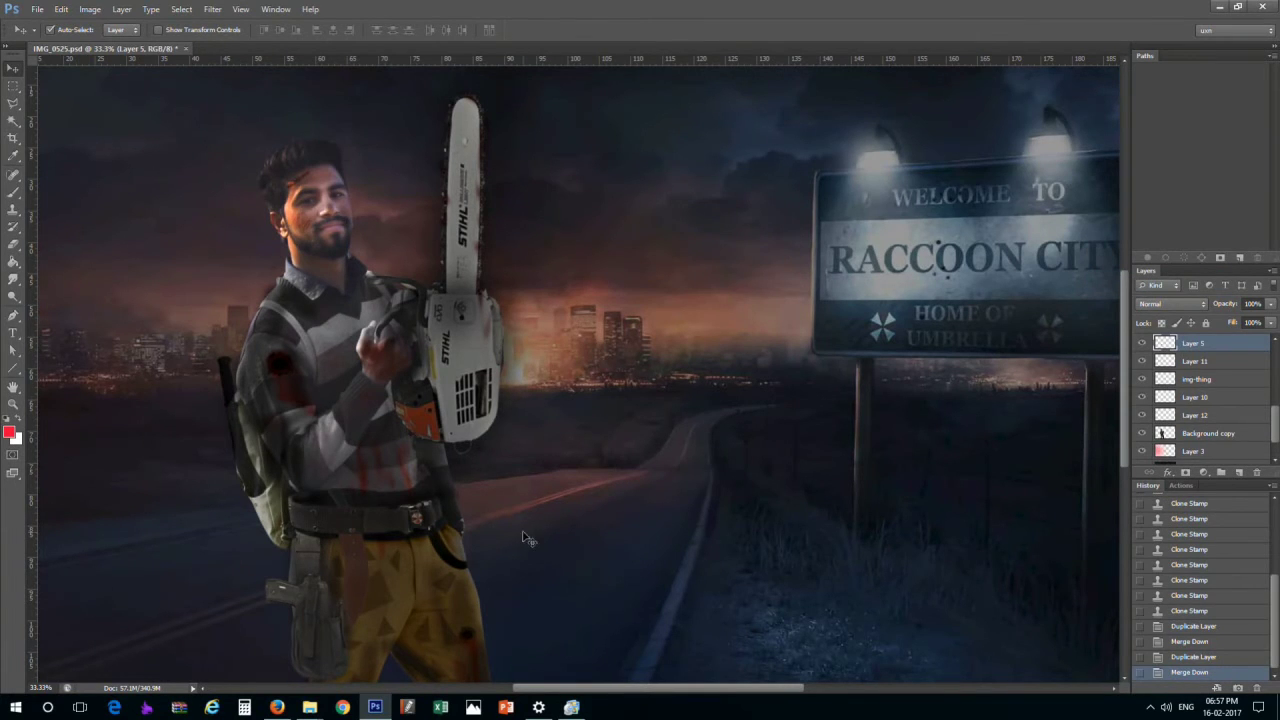
Load the knife sheath selection and paint it darker with a black 500 px brush
{"action": "scroll", "coordinate": [522, 537], "scroll_direction": "up", "scroll_amount": 2}
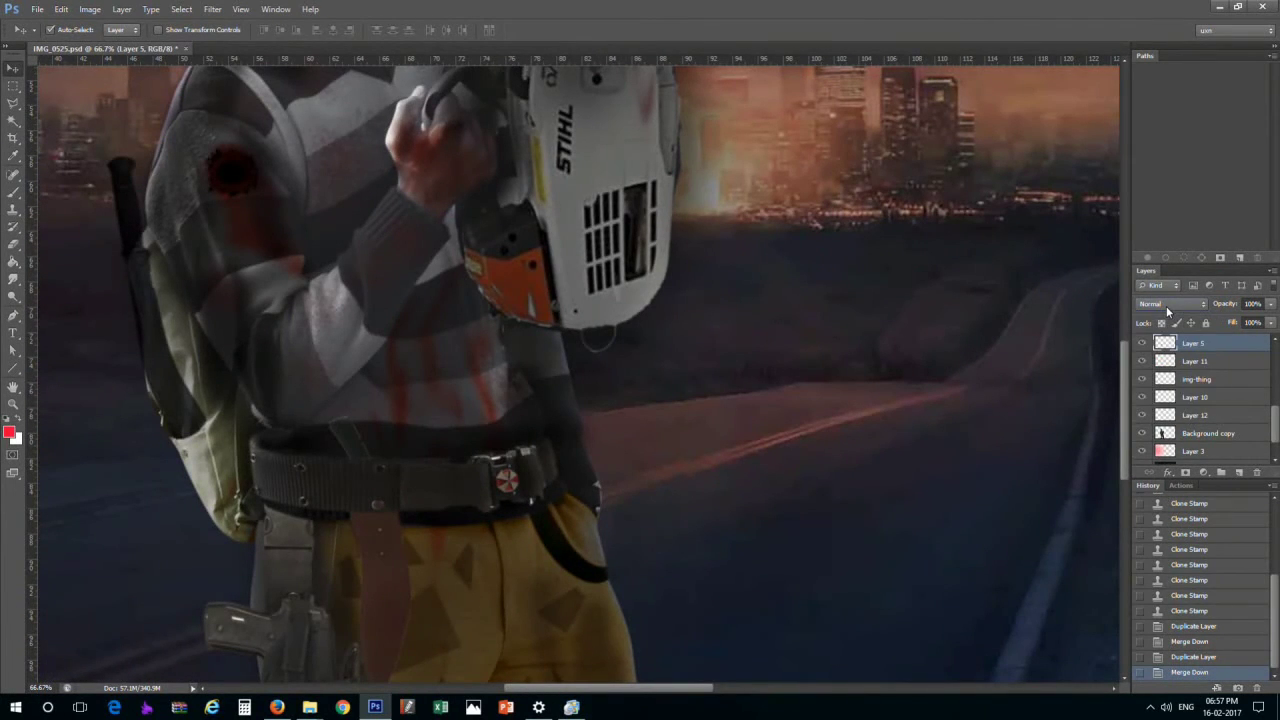
{"action": "left_click", "coordinate": [1165, 343], "text": "ctrl"}
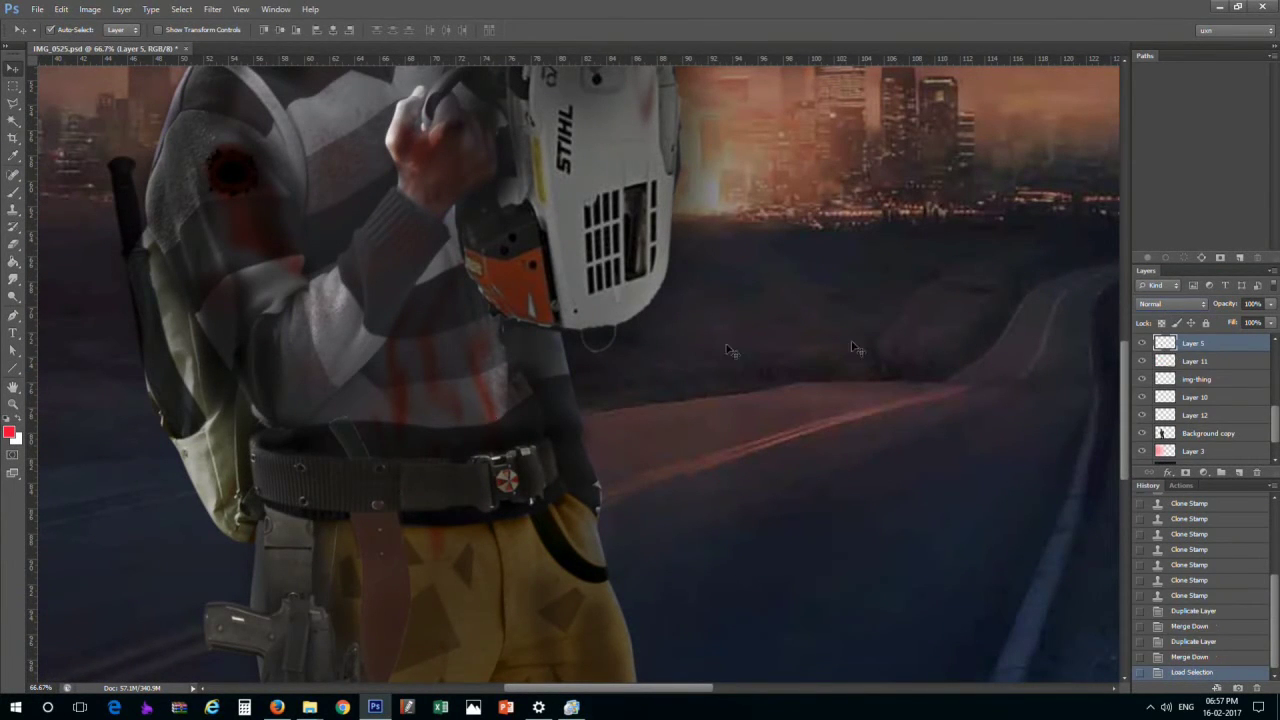
{"action": "key", "text": "b"}
{"action": "left_click", "coordinate": [10, 432]}
{"action": "left_click", "coordinate": [743, 300]}
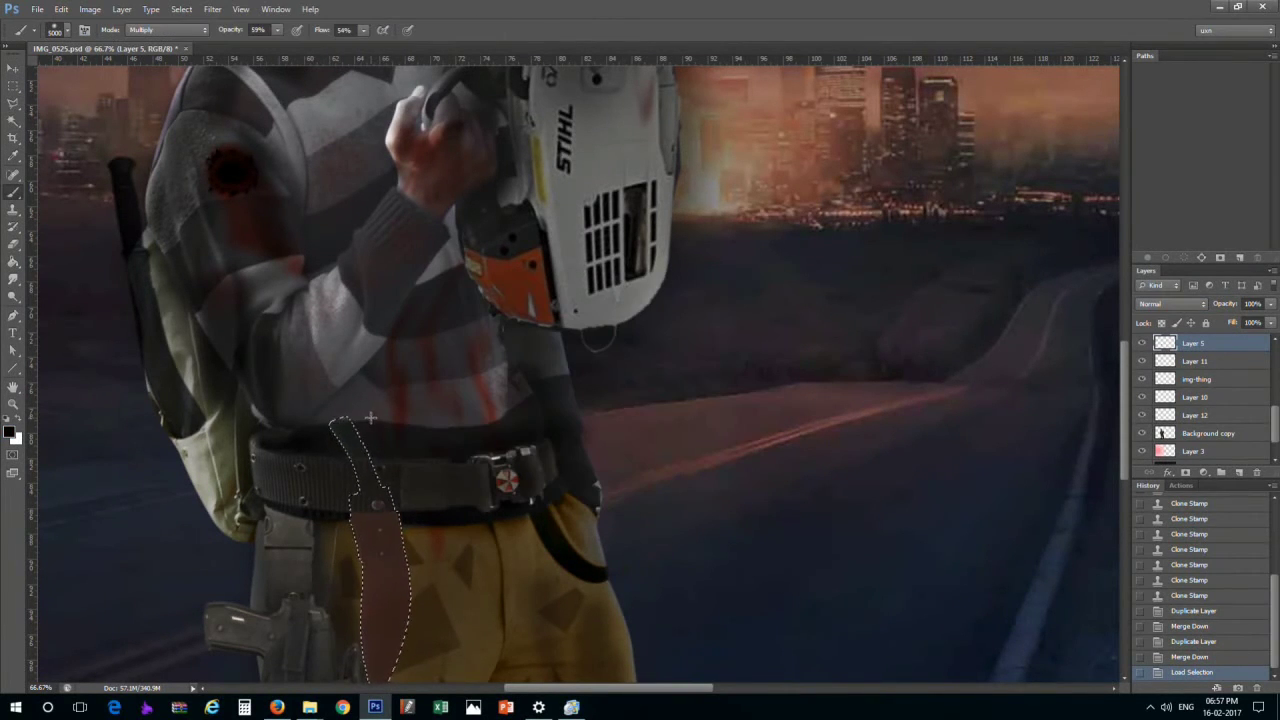
{"action": "key", "text": "bracketleft"}
{"action": "key", "text": "bracketleft"}
{"action": "key", "text": "bracketleft"}
{"action": "key", "text": "bracketleft"}
{"action": "left_click_drag", "start_coordinate": [345, 425], "coordinate": [362, 680]}
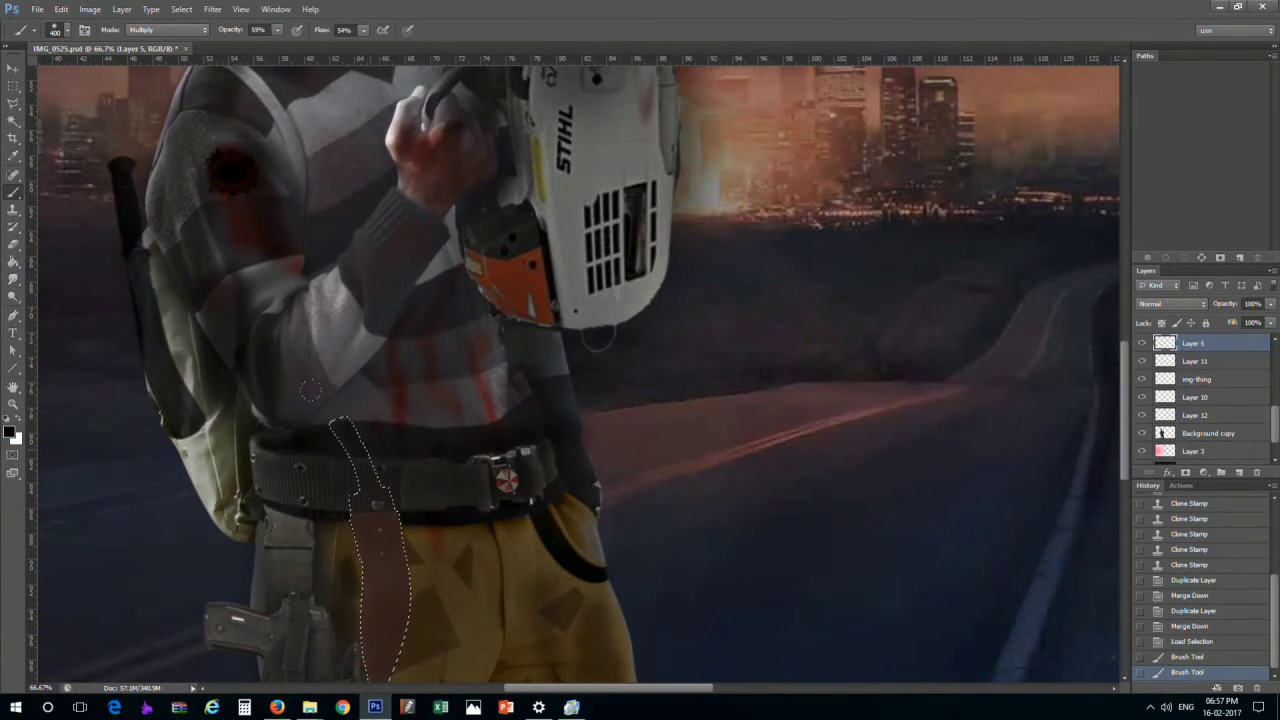
{"action": "left_click_drag", "start_coordinate": [390, 430], "coordinate": [360, 560]}
{"action": "left_click_drag", "start_coordinate": [380, 455], "coordinate": [355, 620]}
{"action": "left_click_drag", "start_coordinate": [362, 570], "coordinate": [362, 645]}
{"action": "key", "text": "ctrl+d"}
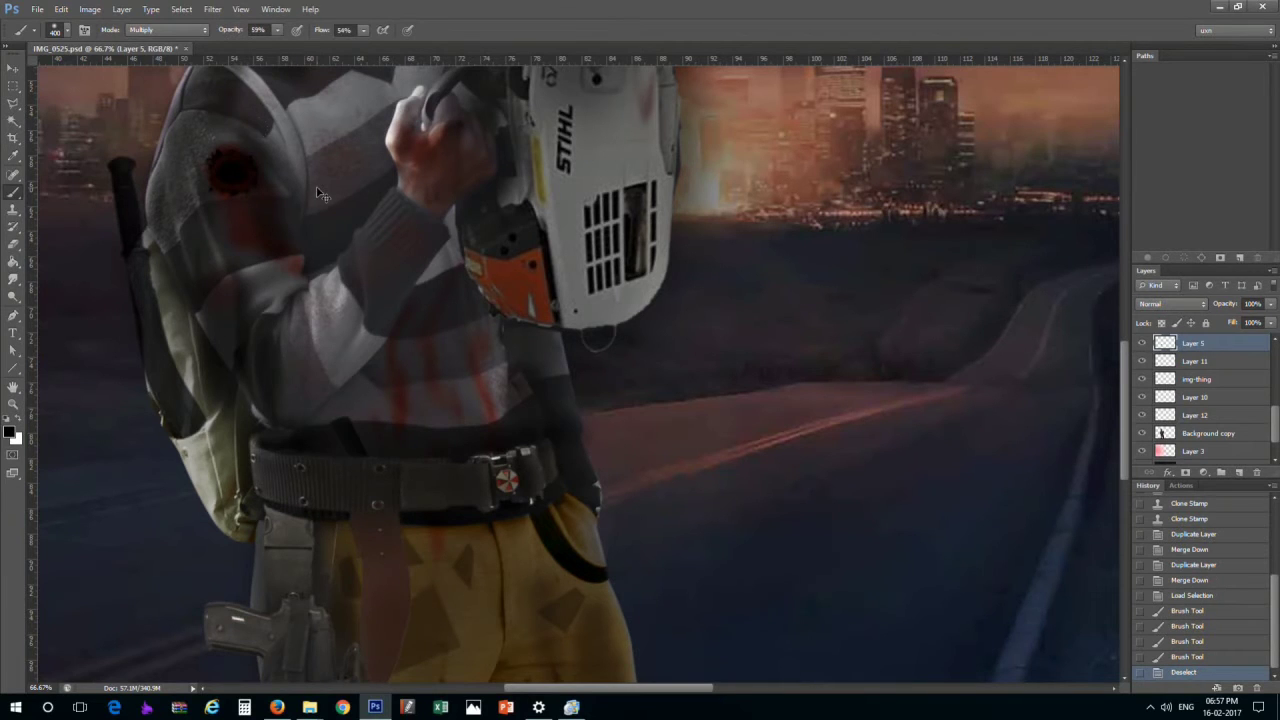
Lighten the image slightly by raising the midtones in Curves
{"action": "key", "text": "ctrl+minus"}
{"action": "key", "text": "ctrl+m"}
{"action": "left_click_drag", "start_coordinate": [749, 413], "coordinate": [738, 421]}
{"action": "left_click", "coordinate": [876, 302]}
{"action": "key", "text": "ctrl+minus"}
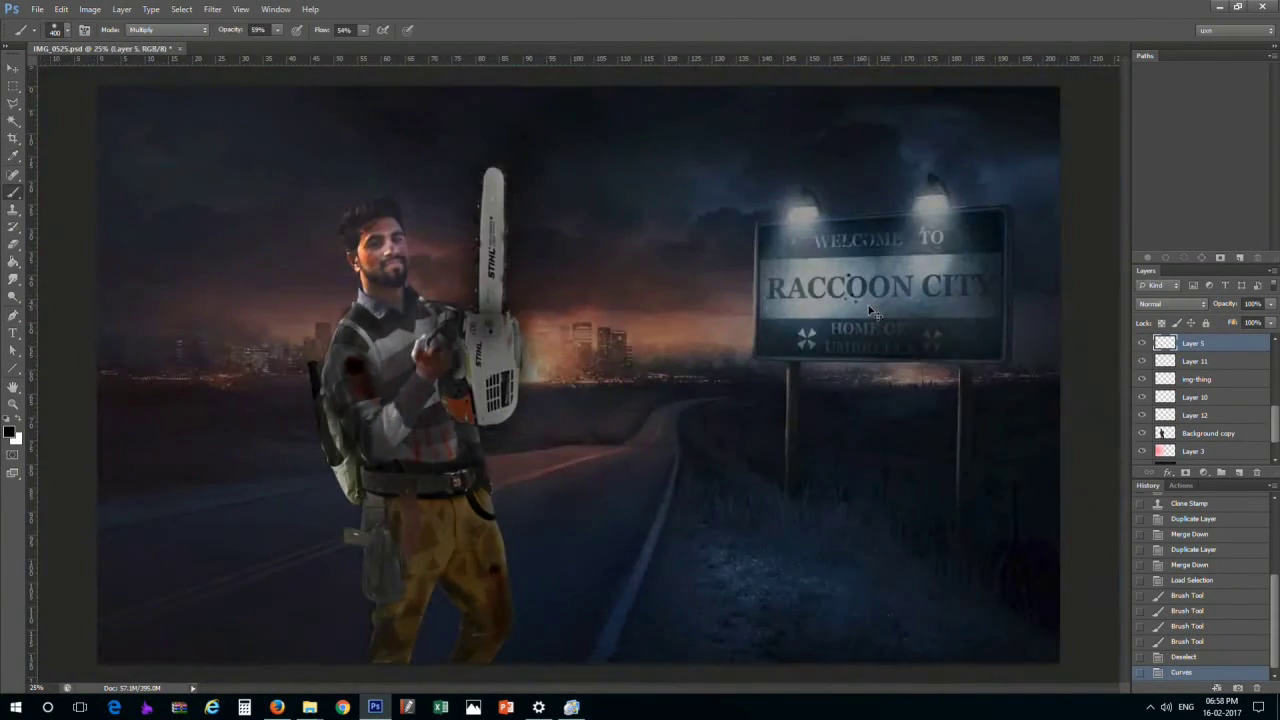
On Background copy, paint dark strokes over the figure and near the holster
{"action": "left_click", "coordinate": [1161, 433]}
{"action": "left_click_drag", "start_coordinate": [400, 315], "coordinate": [430, 355]}
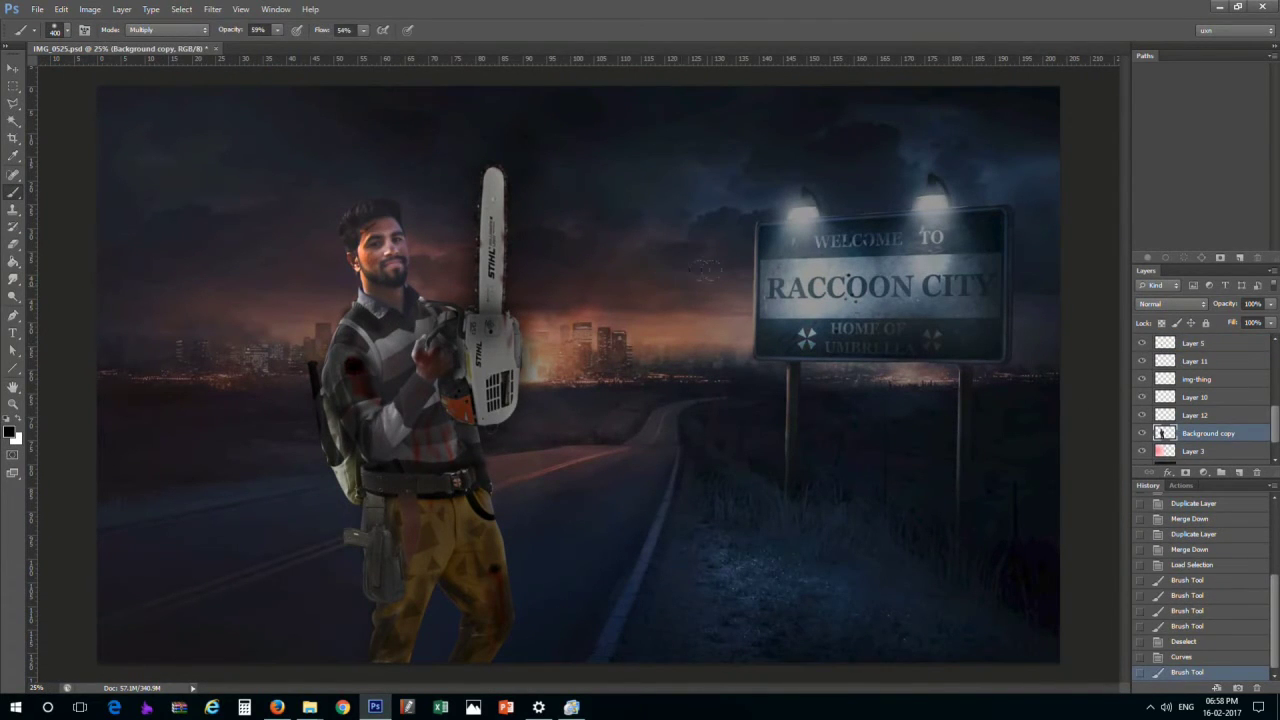
{"action": "key", "text": "ctrl+minus"}
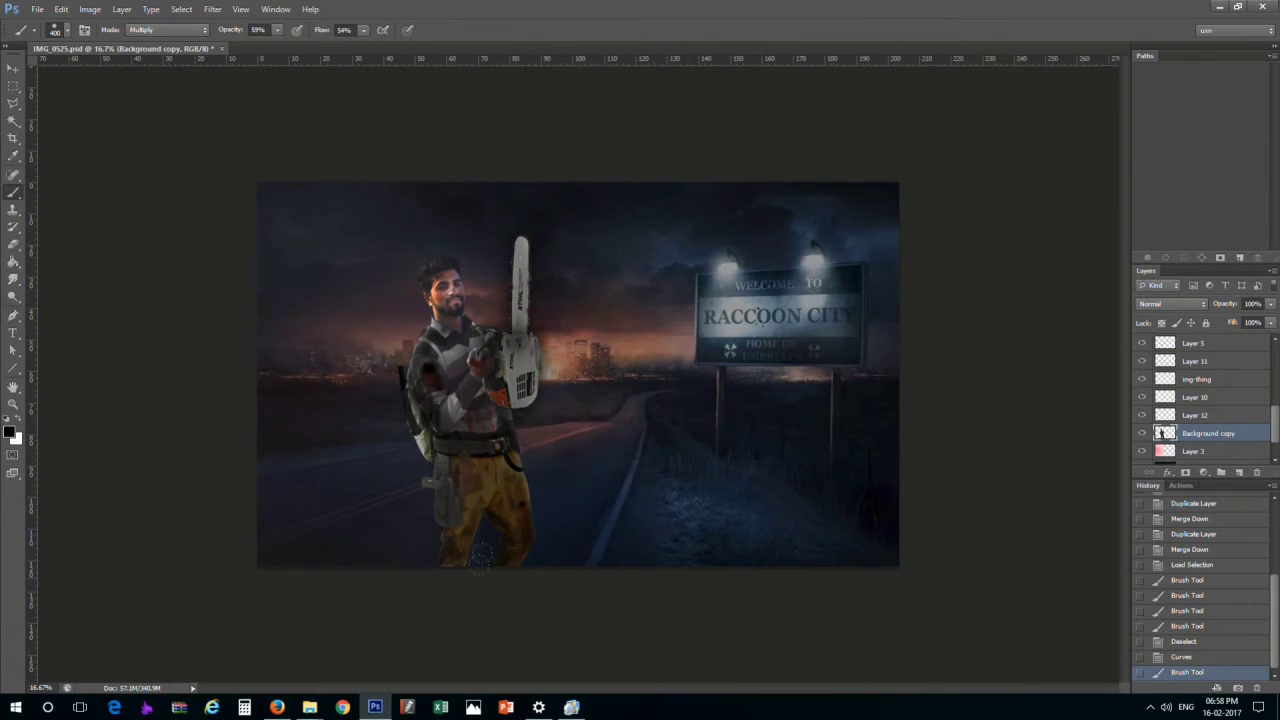
{"action": "left_click", "coordinate": [480, 555]}
{"action": "key", "text": "ctrl+plus"}
{"action": "key", "text": "ctrl+plus"}
{"action": "left_click_drag", "start_coordinate": [436, 480], "coordinate": [436, 525]}
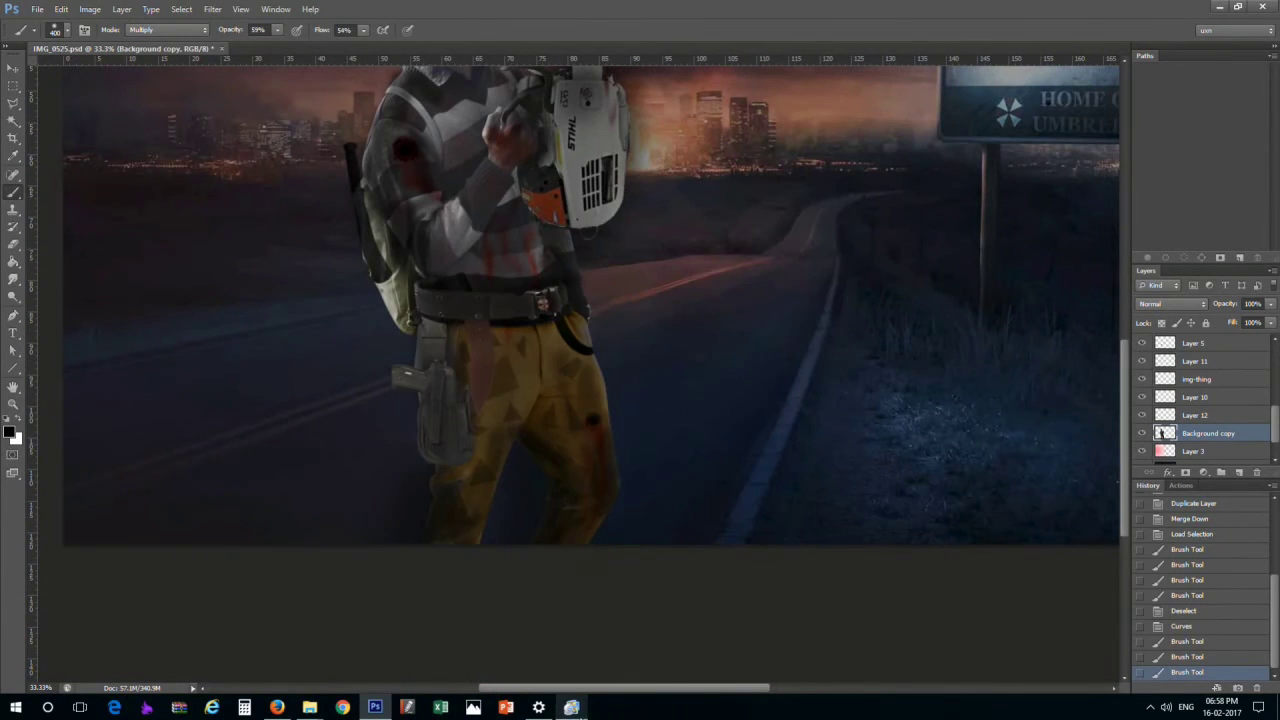
{"action": "left_click_drag", "start_coordinate": [352, 541], "coordinate": [304, 541]}
Shrink the brush to about 160 px and darken over the figure and road
{"action": "right_click", "coordinate": [780, 490]}
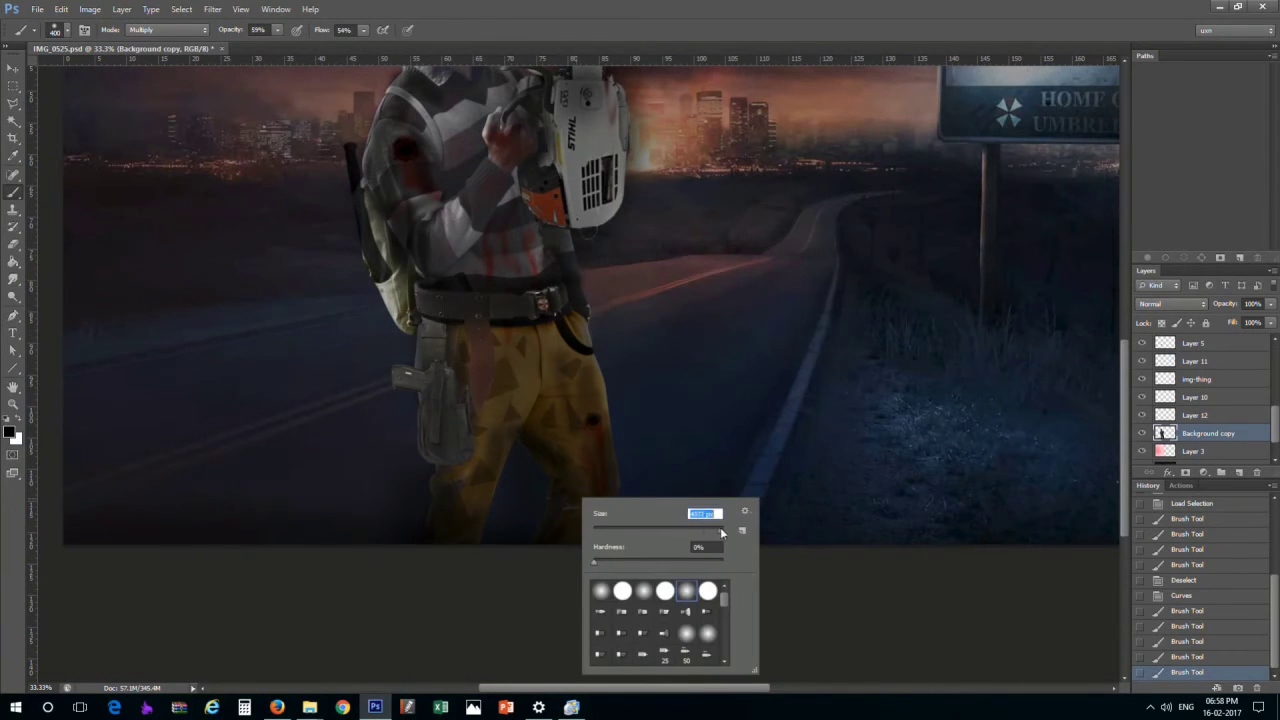
{"action": "scroll", "coordinate": [1171, 440], "scroll_direction": "down", "scroll_amount": 1}
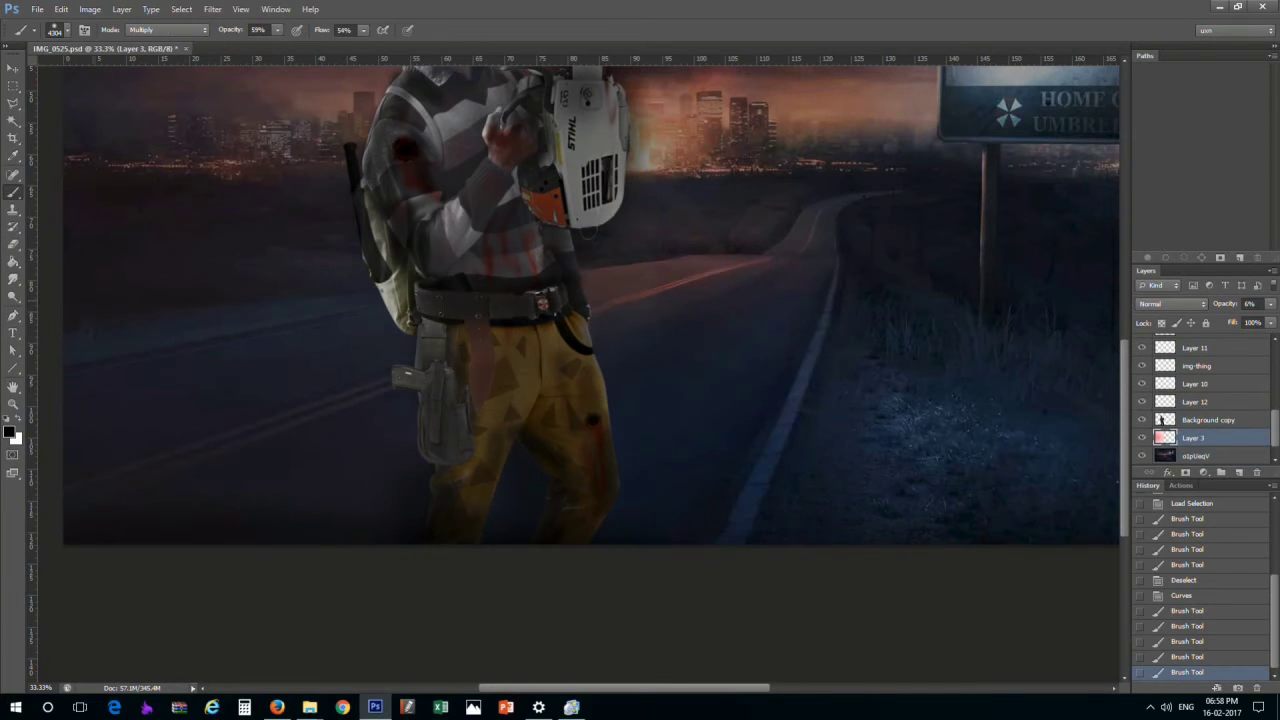
{"action": "right_click", "coordinate": [352, 399]}
{"action": "left_click_drag", "start_coordinate": [352, 399], "coordinate": [360, 345]}
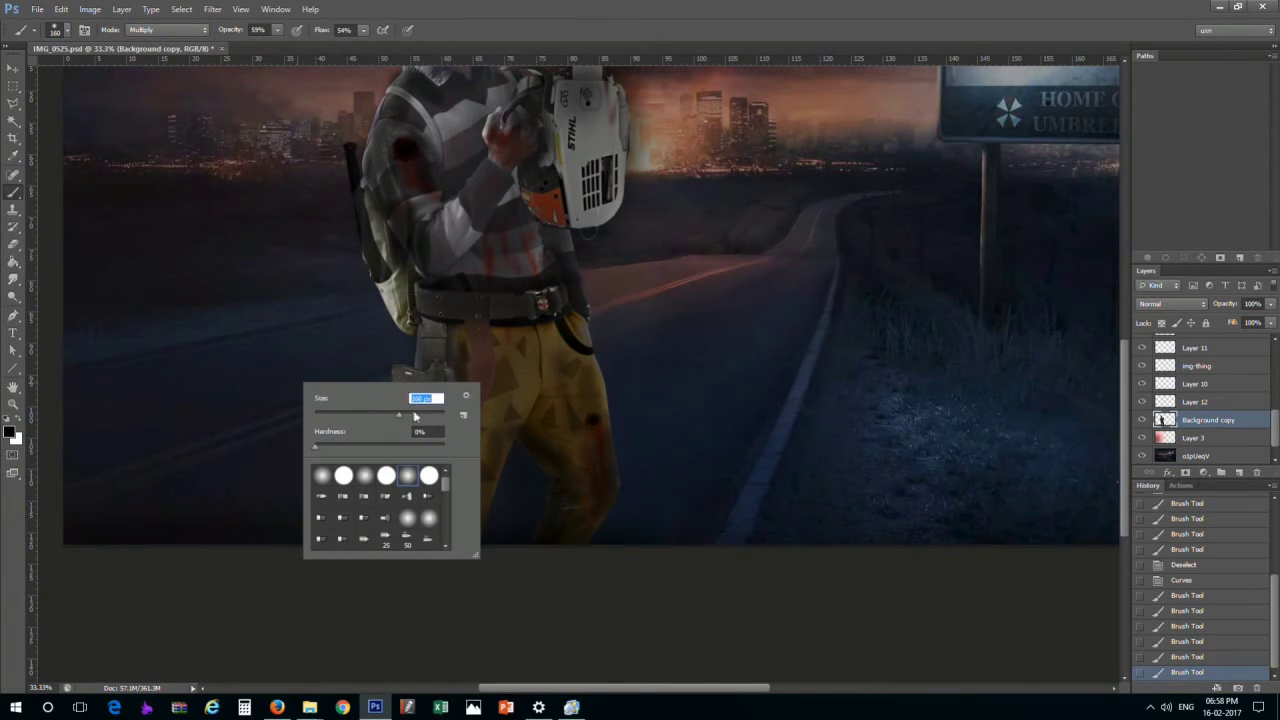
{"action": "key", "text": "Return"}
{"action": "left_click_drag", "start_coordinate": [400, 300], "coordinate": [395, 260]}
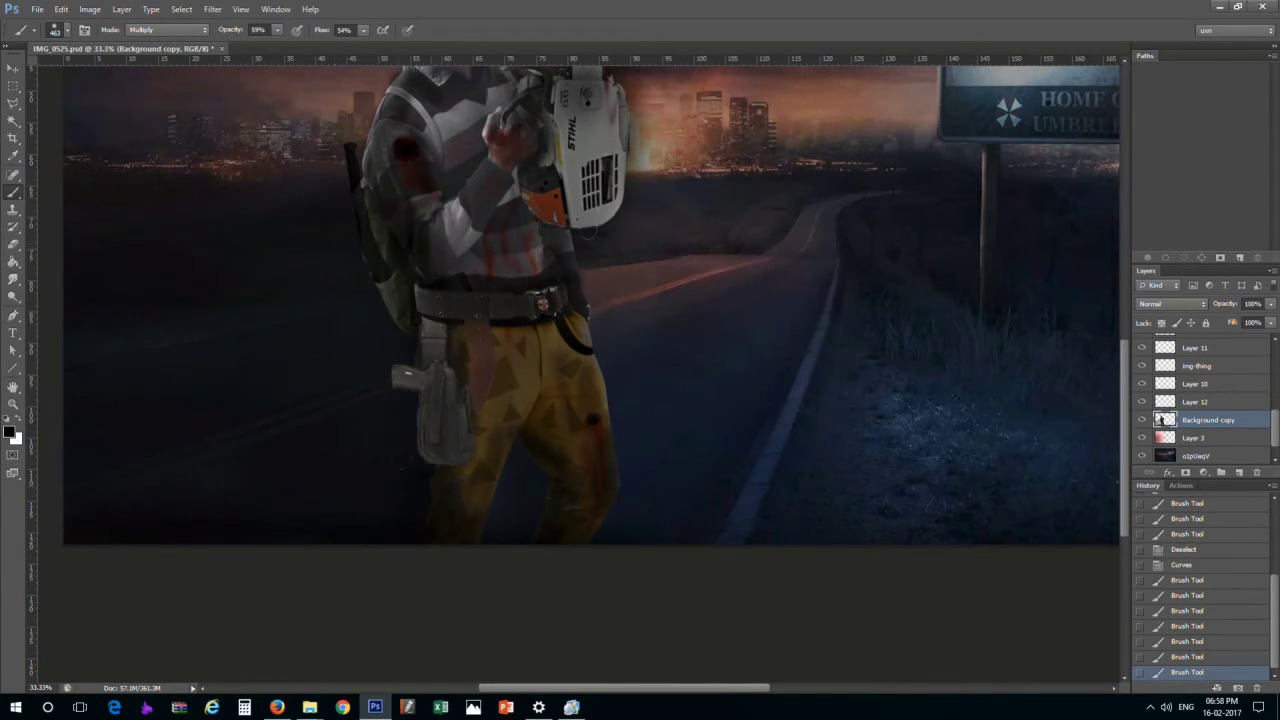
Undo the recent darkening strokes and add a faint shadow near the legs
{"action": "key", "text": "ctrl+0"}
{"action": "key", "text": "ctrl+alt+z"}
{"action": "key", "text": "ctrl+alt+z"}
{"action": "key", "text": "ctrl+alt+z"}
{"action": "key", "text": "ctrl+alt+z"}
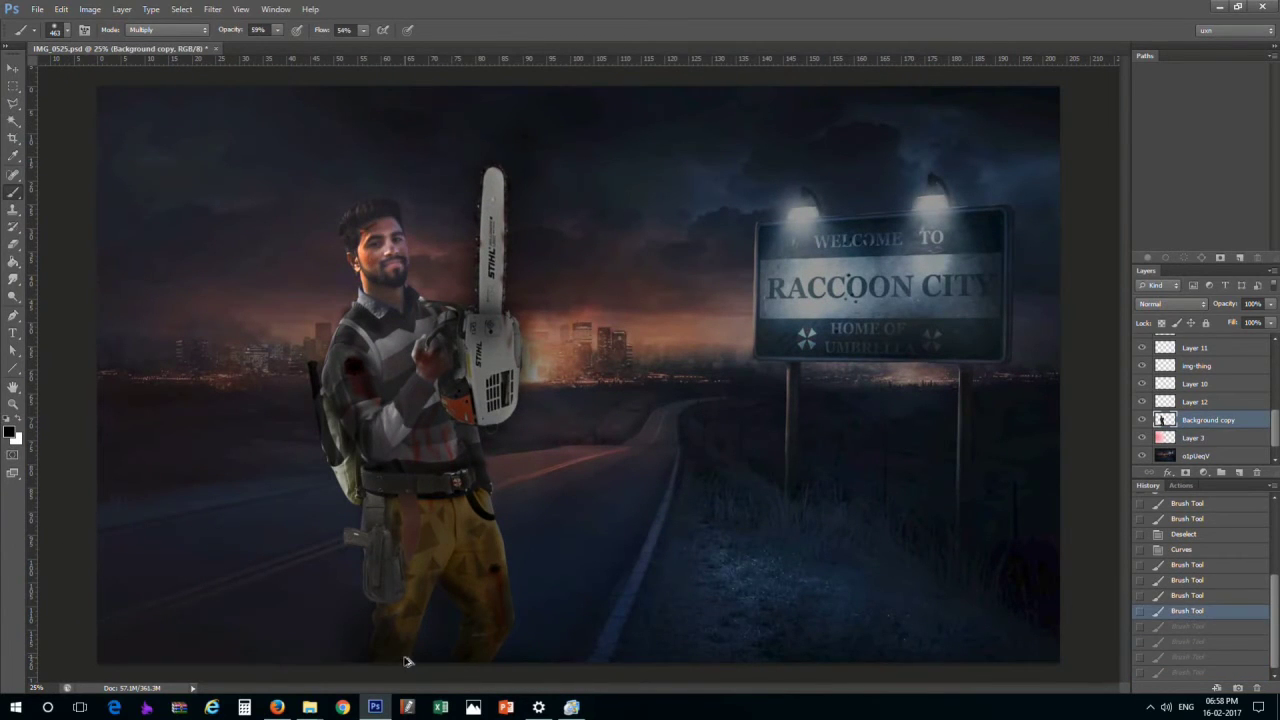
{"action": "key", "text": "ctrl+alt+z"}
{"action": "key", "text": "ctrl+alt+z"}
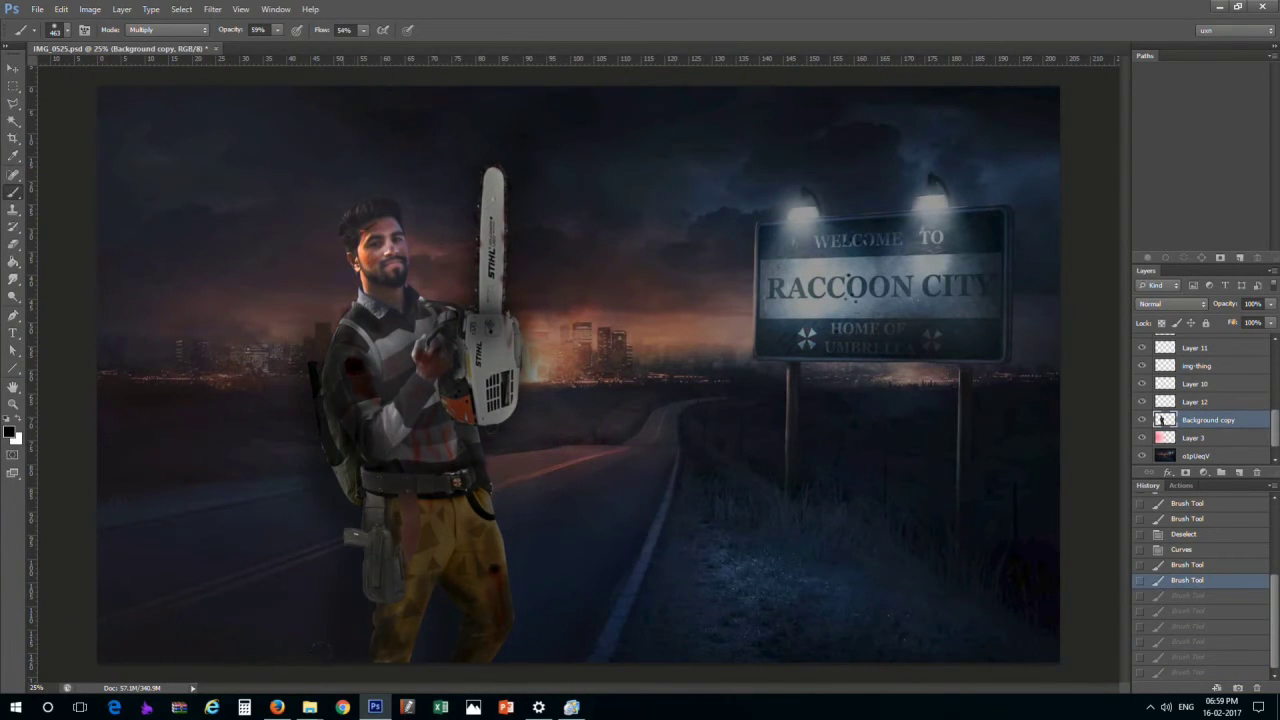
{"action": "left_click_drag", "start_coordinate": [340, 460], "coordinate": [390, 630]}
{"action": "key", "text": "ctrl+z"}
{"action": "right_click", "coordinate": [405, 418]}
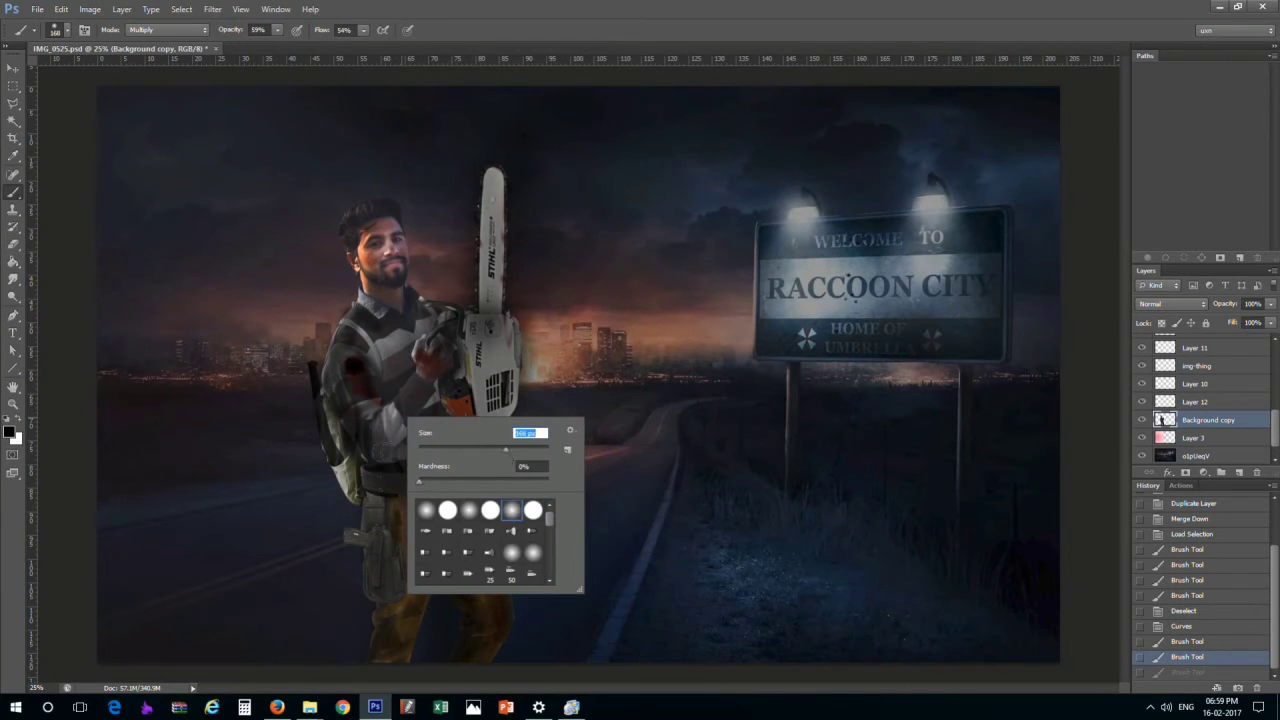
{"action": "key", "text": "Return"}
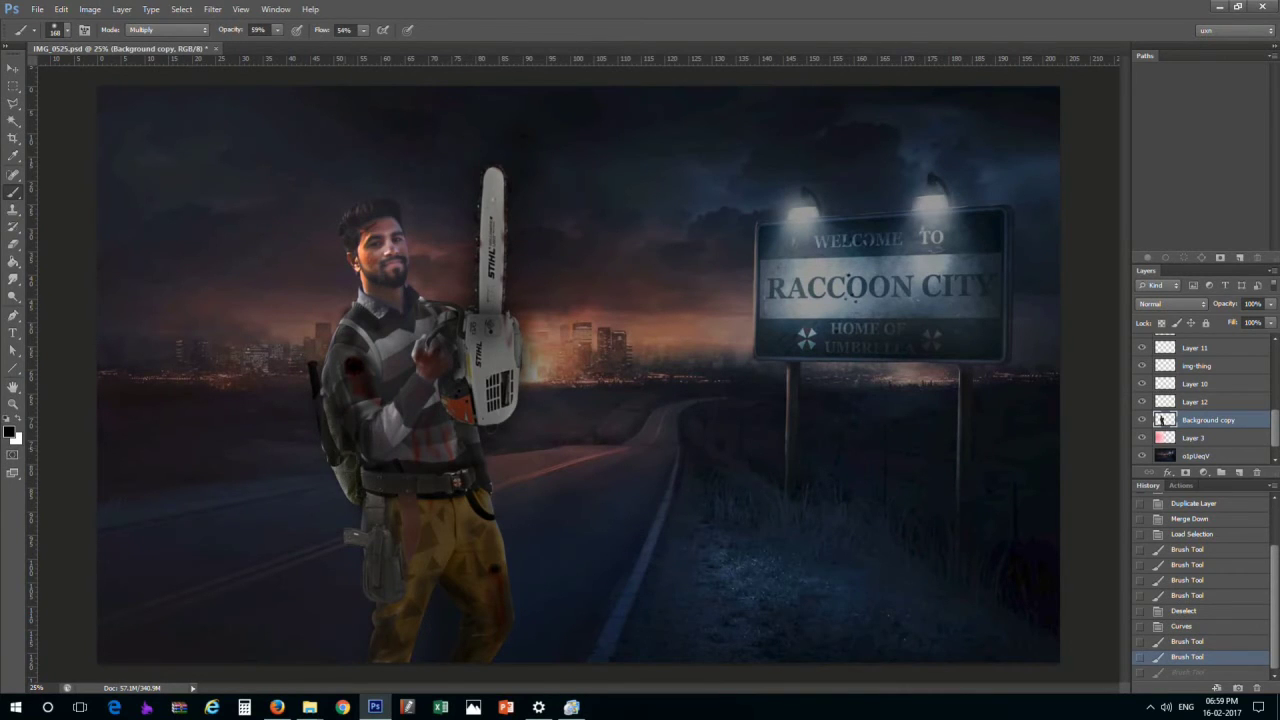
{"action": "left_click", "coordinate": [372, 613]}
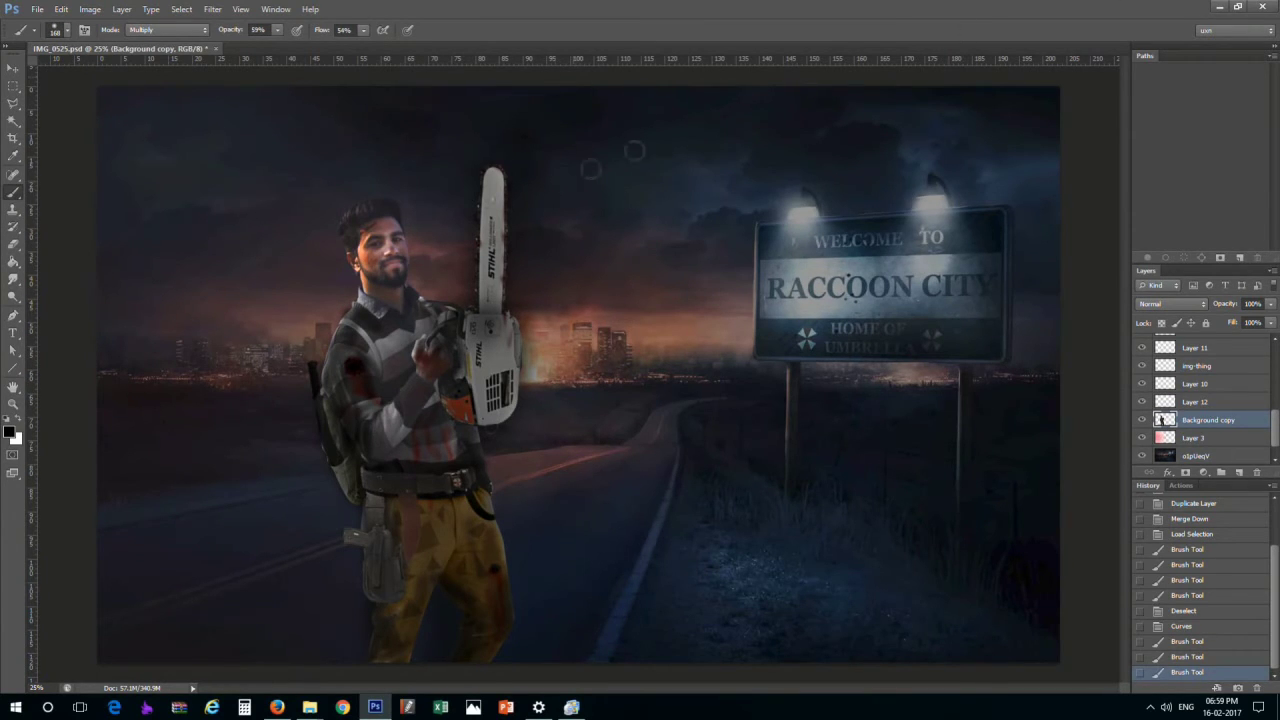
Place the blood_PNG6099 image and position it over the chainsaw
{"action": "left_click", "coordinate": [1219, 7]}
{"action": "mouse_move", "coordinate": [660, 100]}
{"action": "left_mouse_down"}
{"action": "mouse_move", "coordinate": [372, 700]}
{"action": "mouse_move", "coordinate": [637, 458]}
{"action": "left_mouse_up"}
{"action": "key", "text": "Return"}
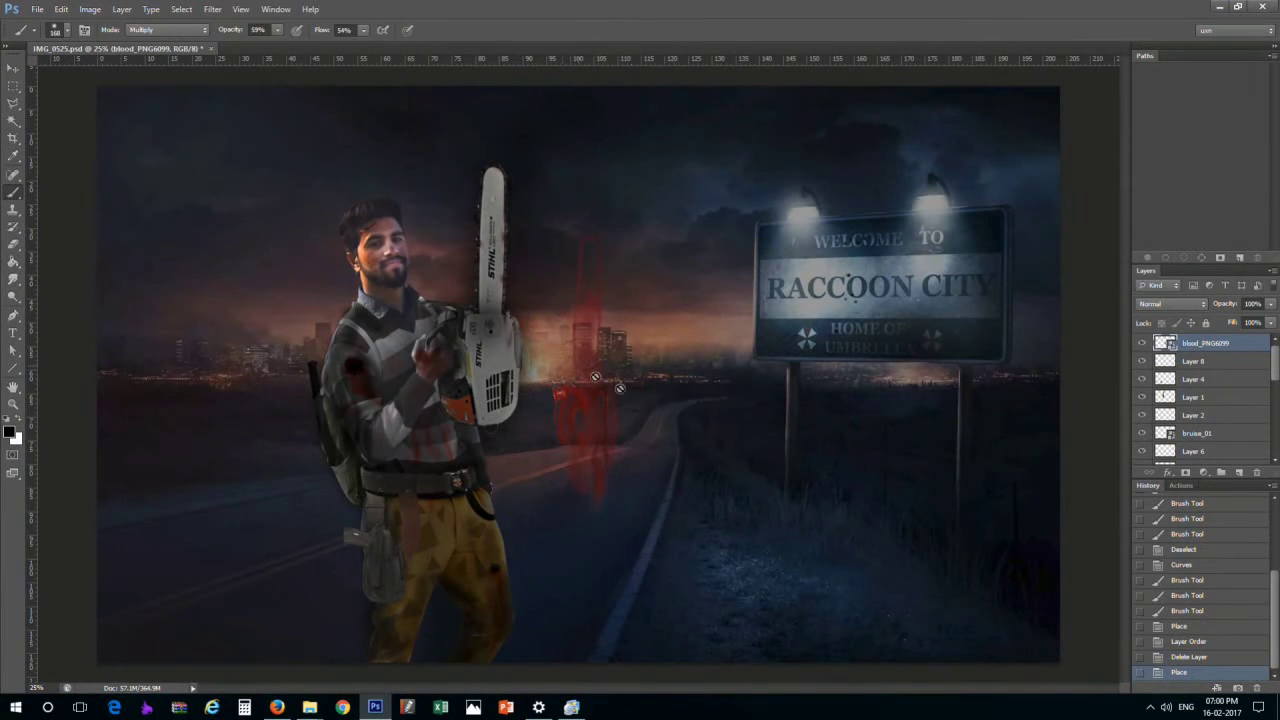
{"action": "left_click_drag", "start_coordinate": [590, 372], "coordinate": [505, 280]}
{"action": "left_click_drag", "start_coordinate": [515, 388], "coordinate": [490, 333]}
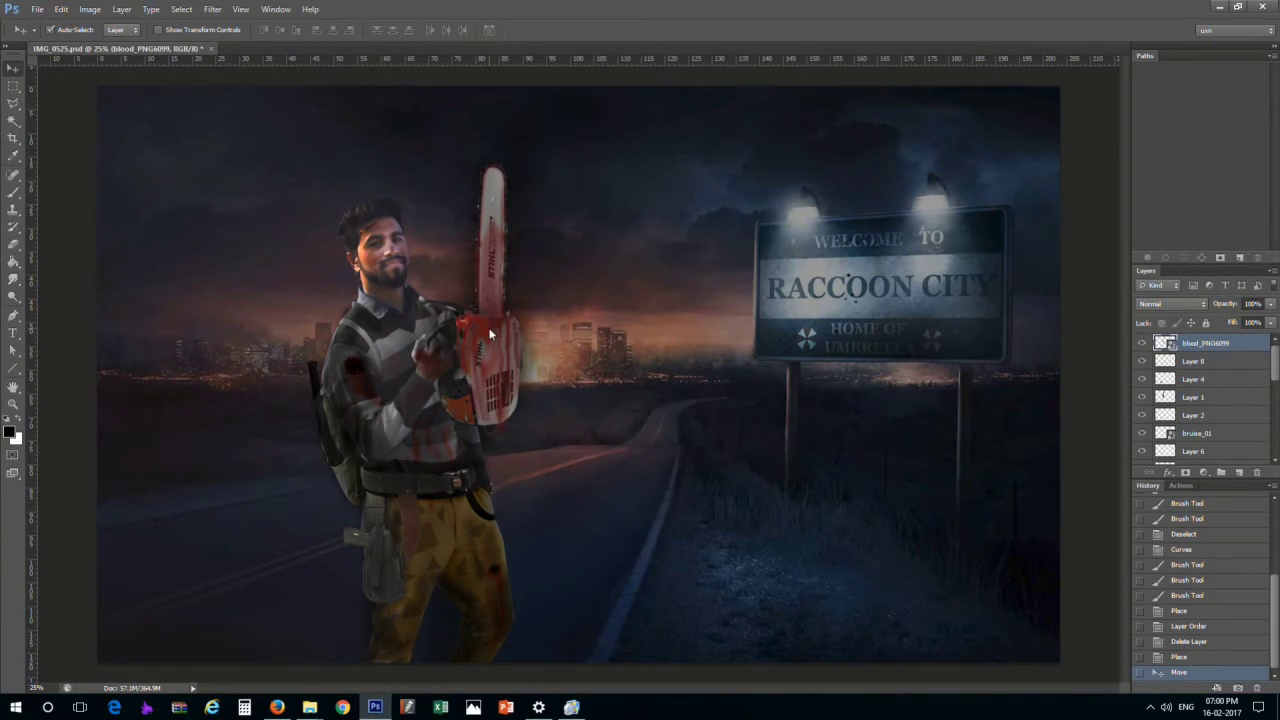
Set the blood layer's blend mode to Overlay and return to Background copy
{"action": "left_click", "coordinate": [1170, 303]}
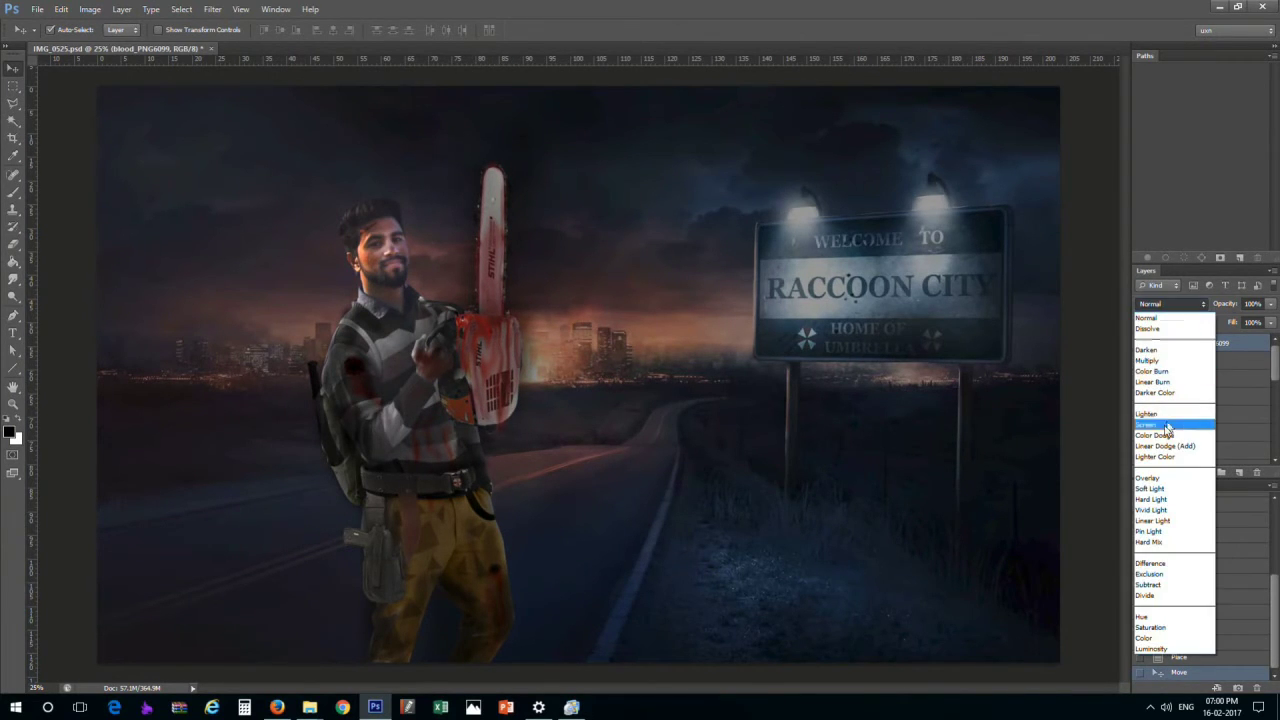
{"action": "left_click", "coordinate": [1165, 362]}
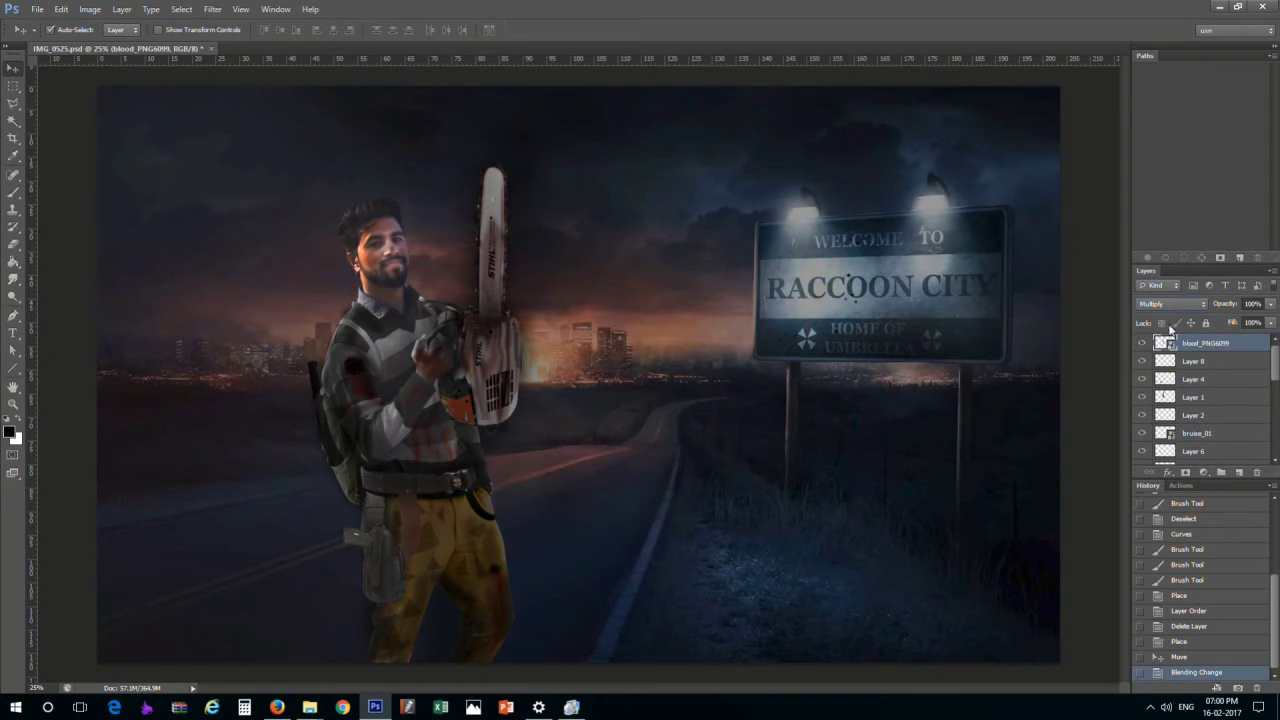
{"action": "scroll", "coordinate": [1164, 305], "scroll_direction": "down", "scroll_amount": 2}
{"action": "scroll", "coordinate": [1164, 305], "scroll_direction": "down", "scroll_amount": 3}
{"action": "scroll", "coordinate": [1164, 305], "scroll_direction": "down", "scroll_amount": 2}
{"action": "scroll", "coordinate": [1164, 305], "scroll_direction": "down", "scroll_amount": 2}
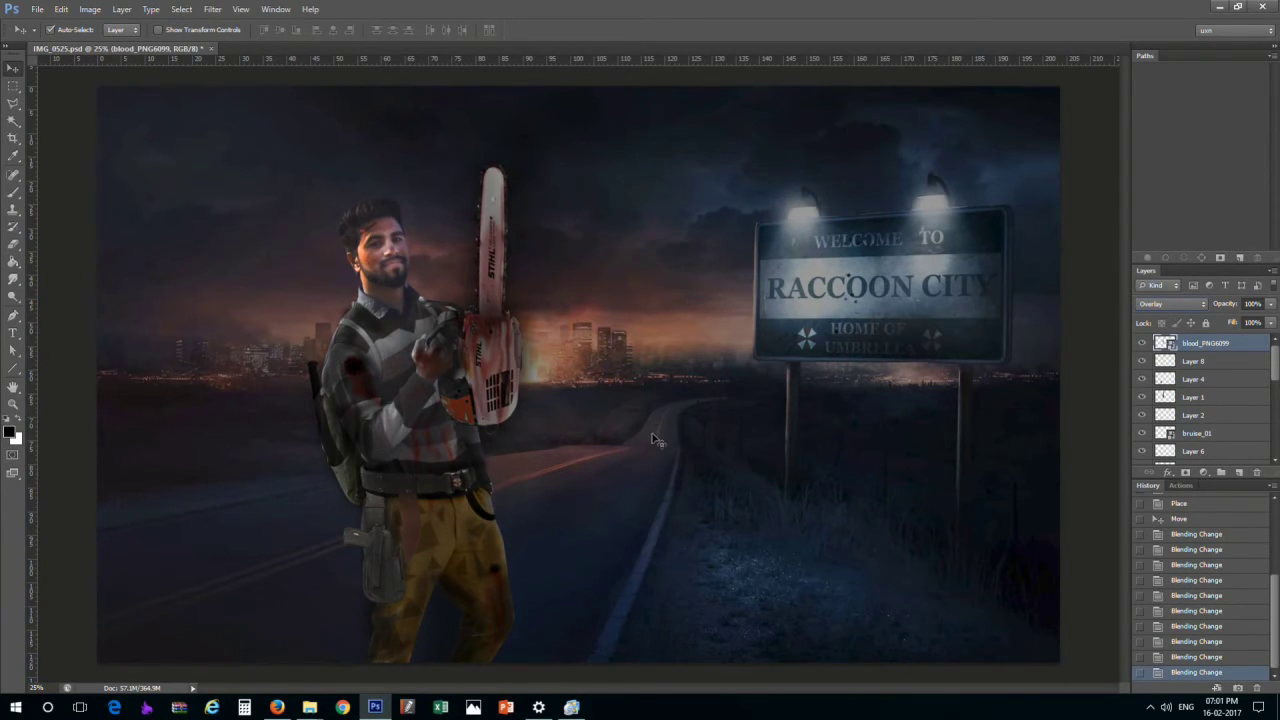
{"action": "left_click", "coordinate": [470, 520]}
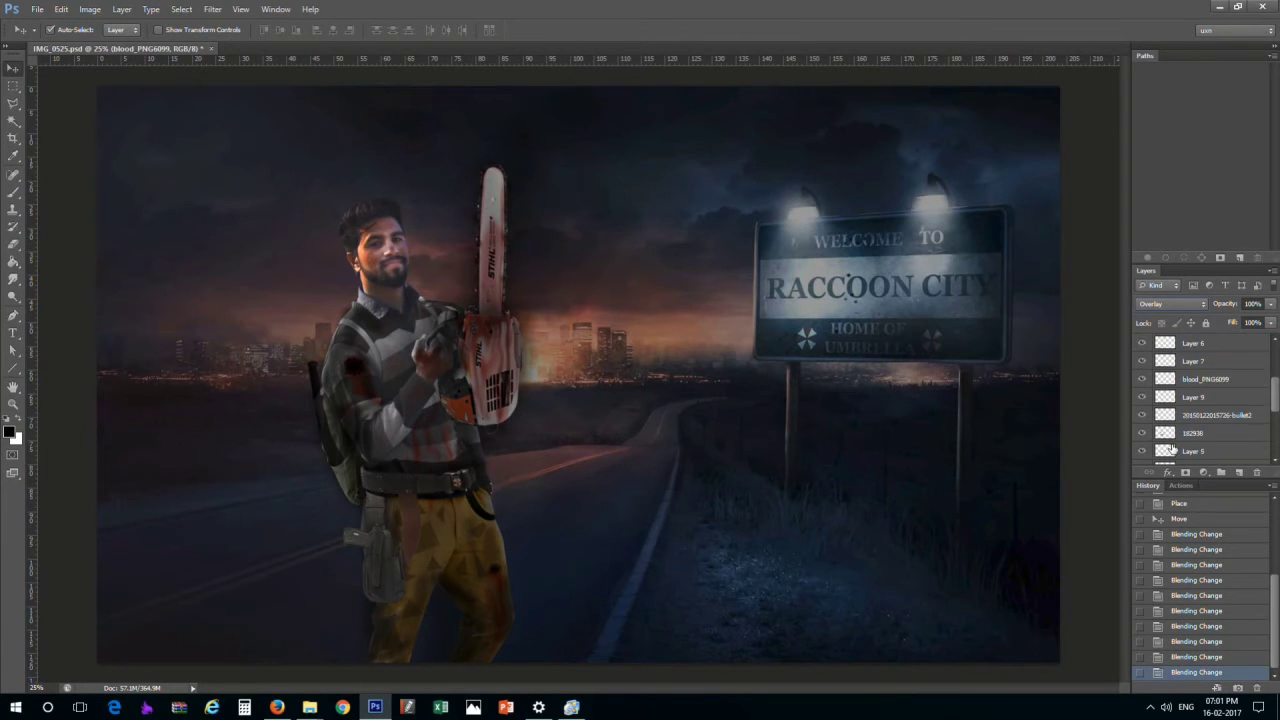
{"action": "scroll", "coordinate": [460, 540], "scroll_direction": "up", "scroll_amount": 3}
{"action": "scroll", "coordinate": [603, 245], "scroll_direction": "down", "scroll_amount": 3}
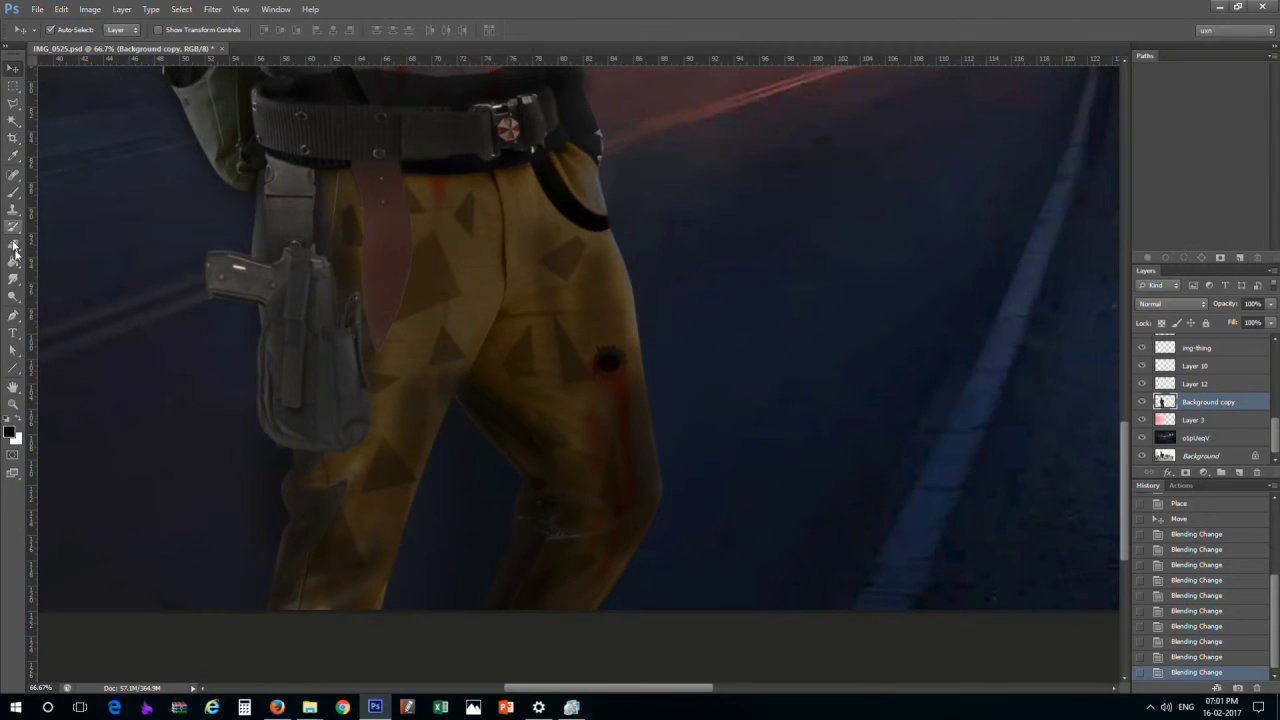
Smudge the trouser patches on the lower leg and near the belt strap
{"action": "left_click", "coordinate": [13, 279]}
{"action": "left_click_drag", "start_coordinate": [376, 429], "coordinate": [346, 510]}
{"action": "left_click_drag", "start_coordinate": [346, 530], "coordinate": [323, 478]}
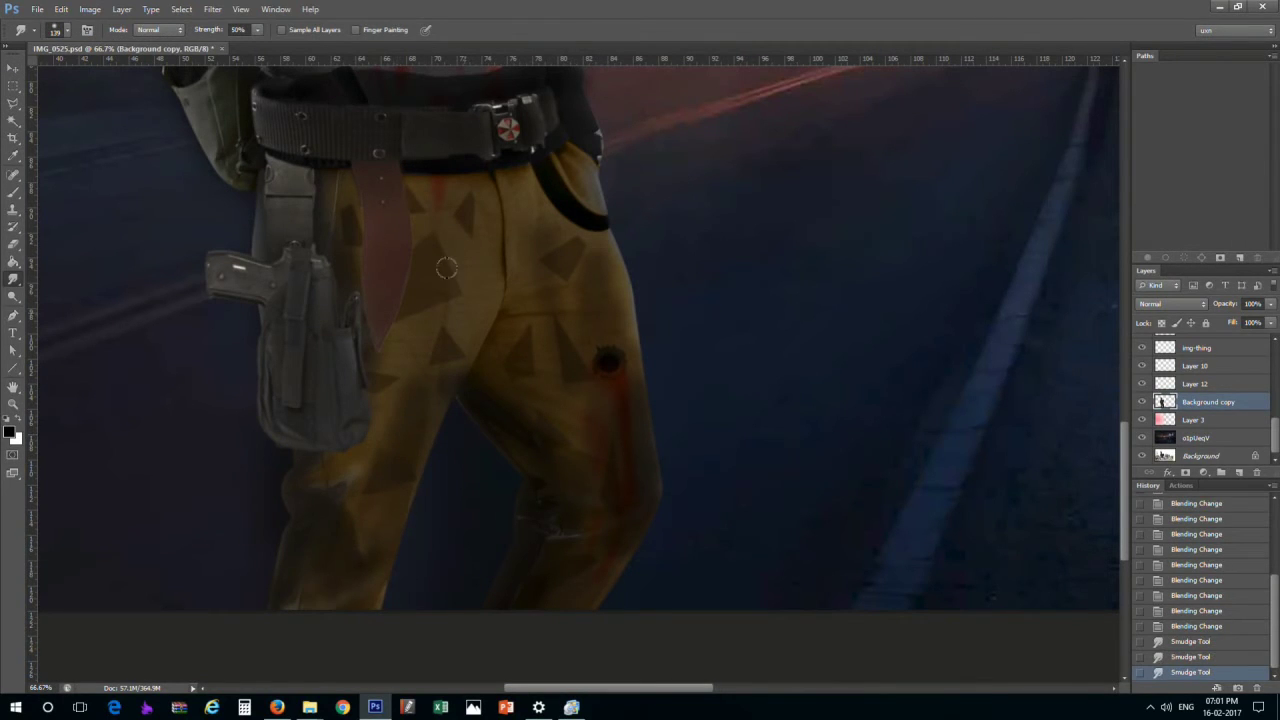
{"action": "mouse_move", "coordinate": [446, 268]}
{"action": "left_mouse_down"}
{"action": "mouse_move", "coordinate": [452, 186]}
{"action": "mouse_move", "coordinate": [398, 212]}
{"action": "mouse_move", "coordinate": [398, 272]}
{"action": "left_mouse_up"}
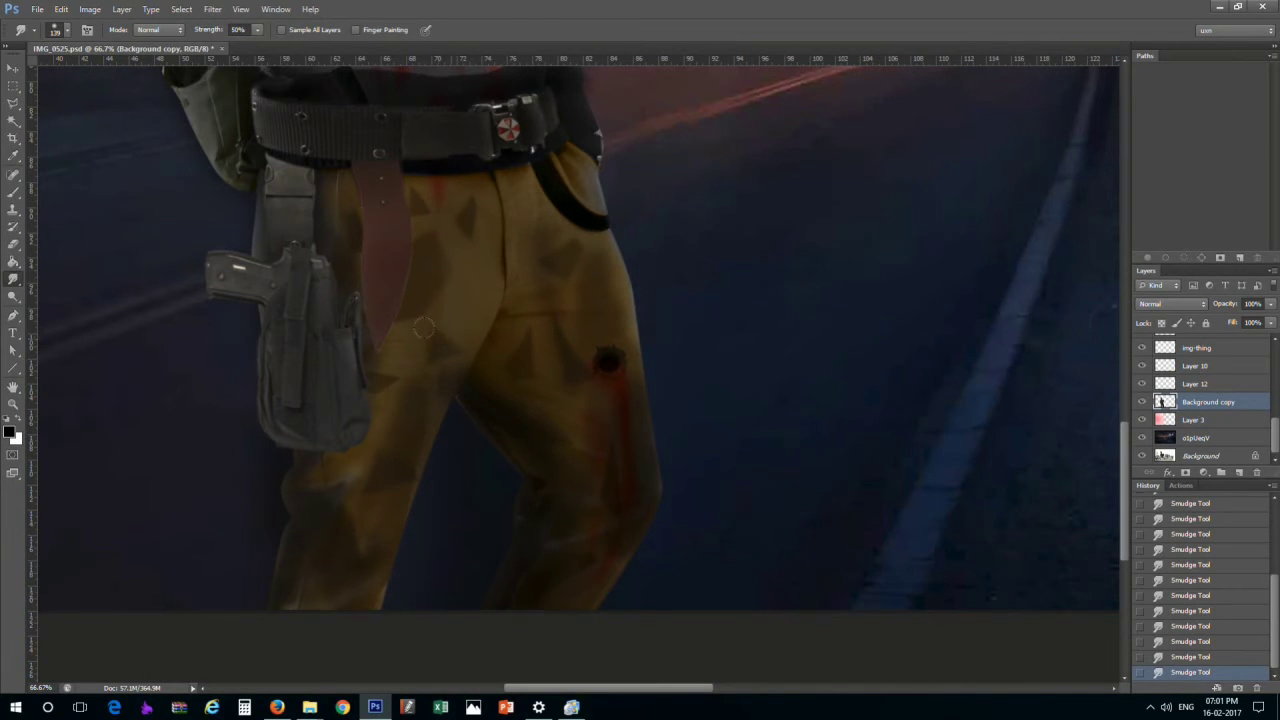
{"action": "key", "text": "ctrl+0"}
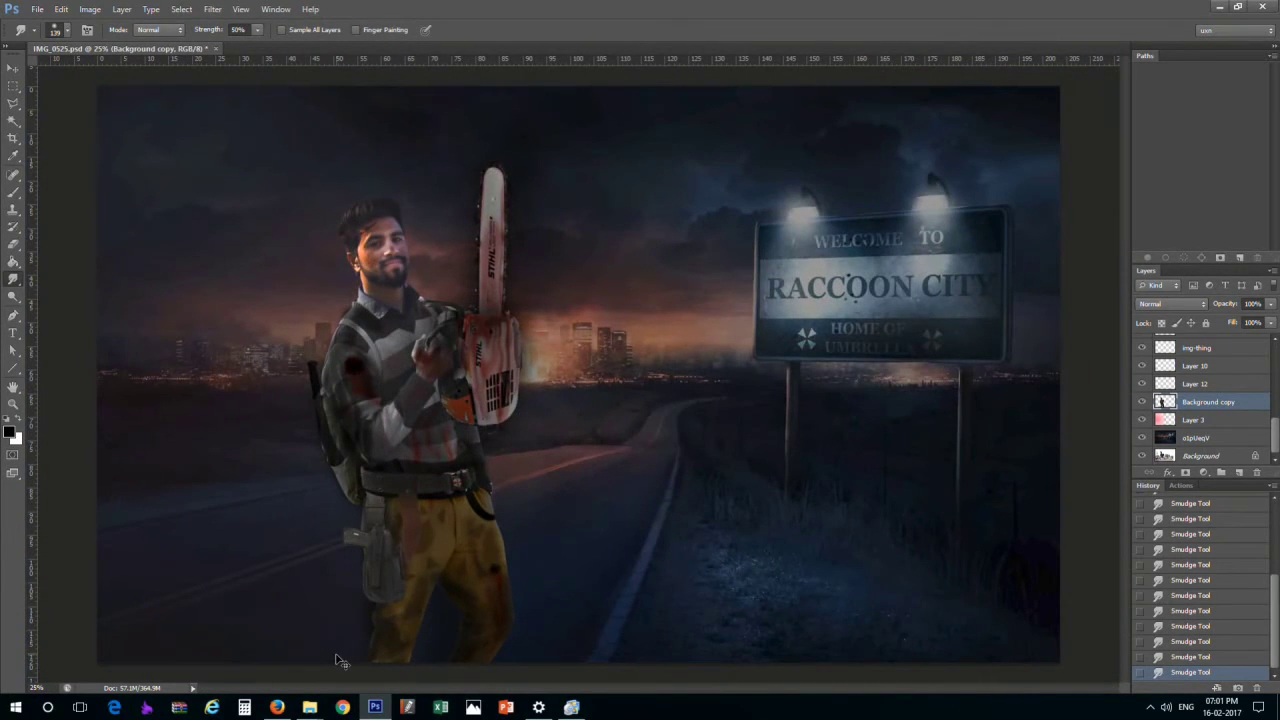
{"action": "scroll", "coordinate": [336, 660], "scroll_direction": "up", "scroll_amount": 5}
Move the bruise copy onto the forehead, rotating and shrinking it
{"action": "left_click_drag", "start_coordinate": [423, 420], "coordinate": [558, 399]}
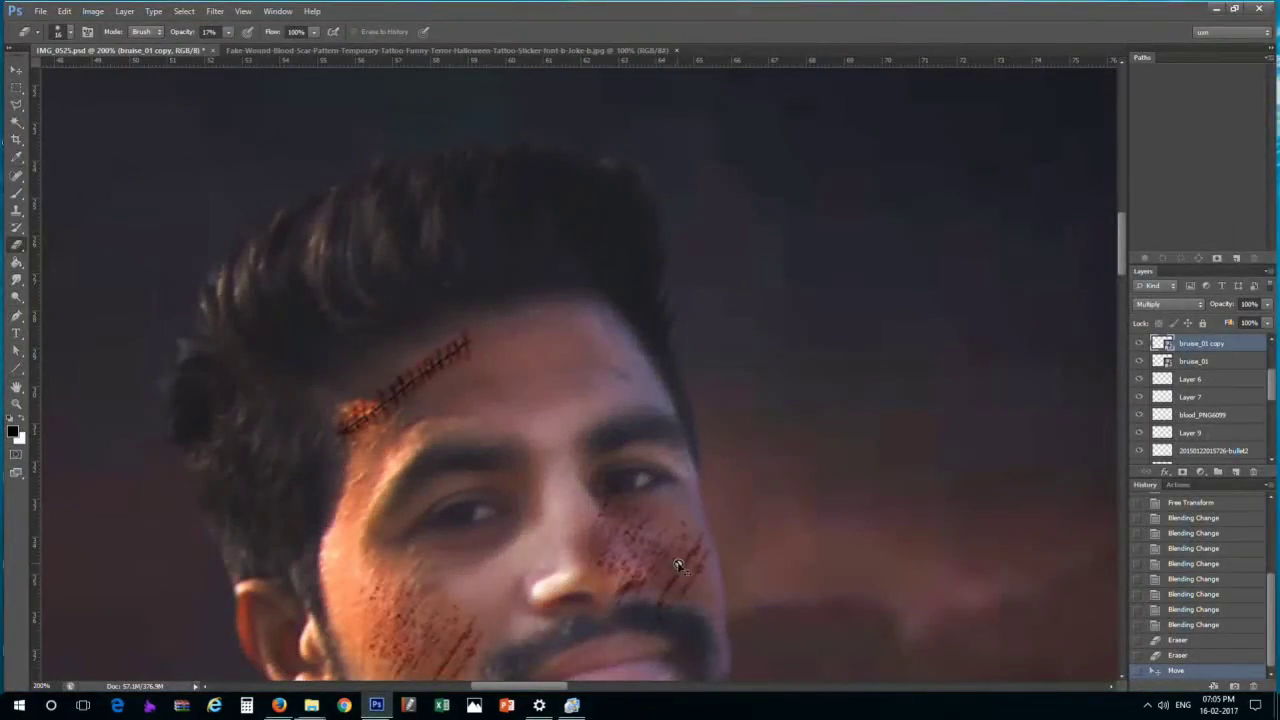
{"action": "key", "text": "ctrl+t"}
{"action": "left_click_drag", "start_coordinate": [660, 570], "coordinate": [615, 360]}
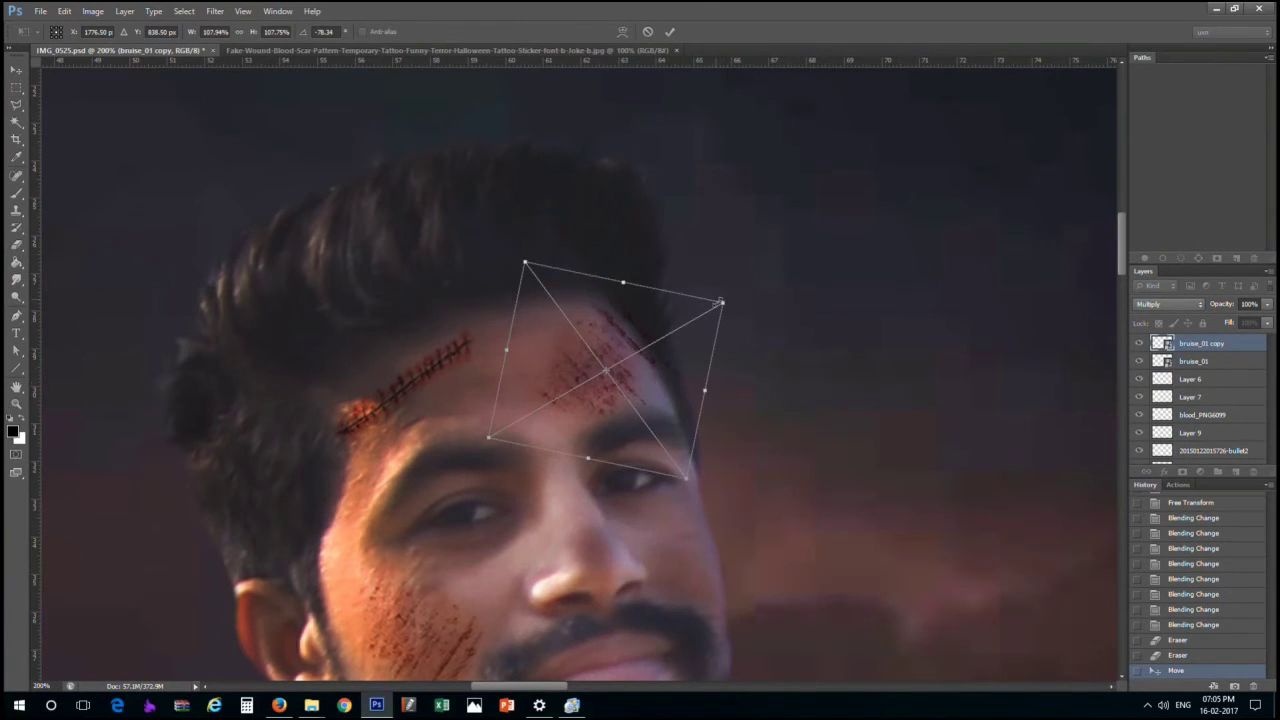
{"action": "left_click_drag", "start_coordinate": [730, 300], "coordinate": [757, 352]}
{"action": "key", "text": "Return"}
Rasterize the bruise layer and erase the wound's hard edges with a larger eraser
{"action": "key", "text": "e"}
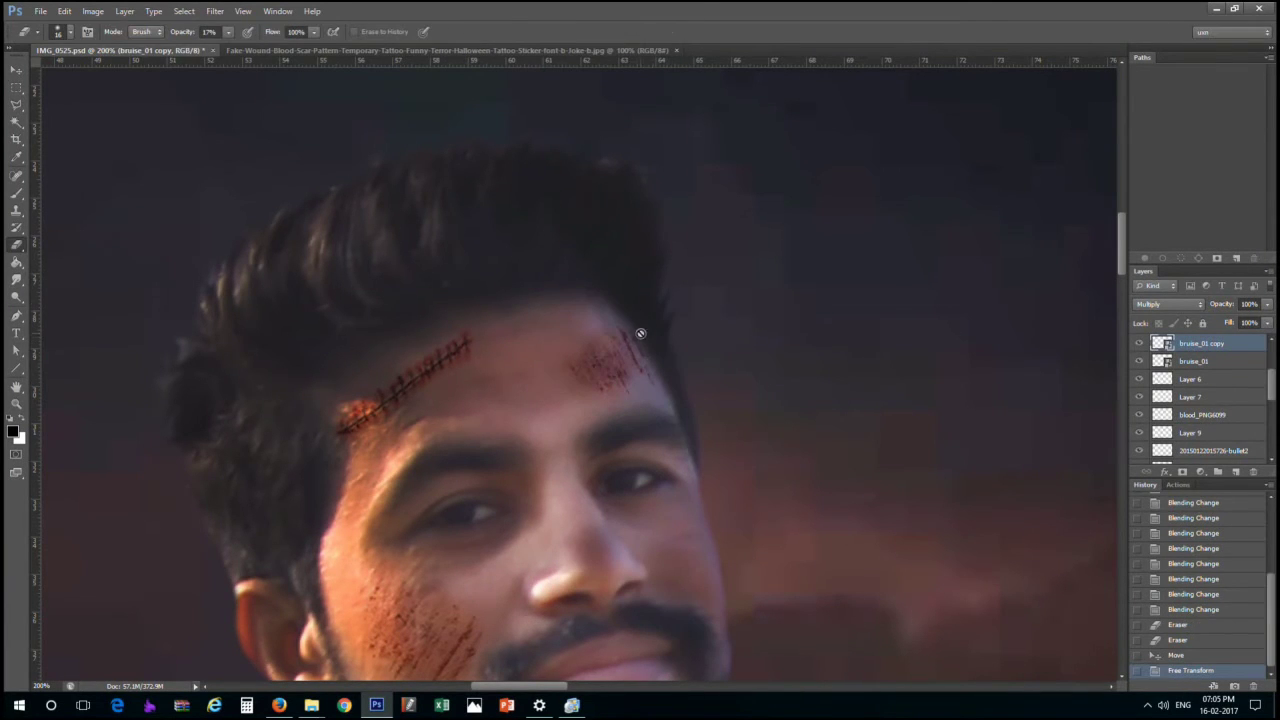
{"action": "right_click", "coordinate": [1200, 348]}
{"action": "left_click", "coordinate": [1130, 372]}
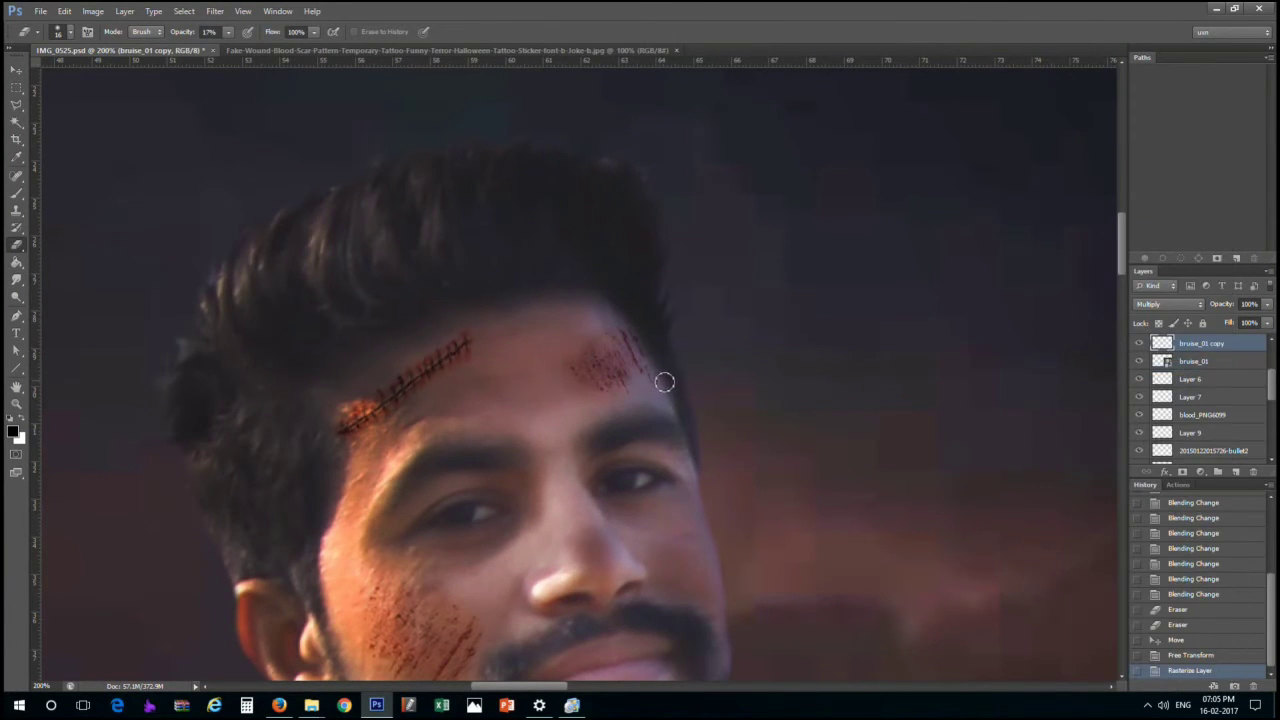
{"action": "right_click", "coordinate": [700, 373]}
{"action": "left_click_drag", "start_coordinate": [805, 406], "coordinate": [826, 406]}
{"action": "key", "text": "Return"}
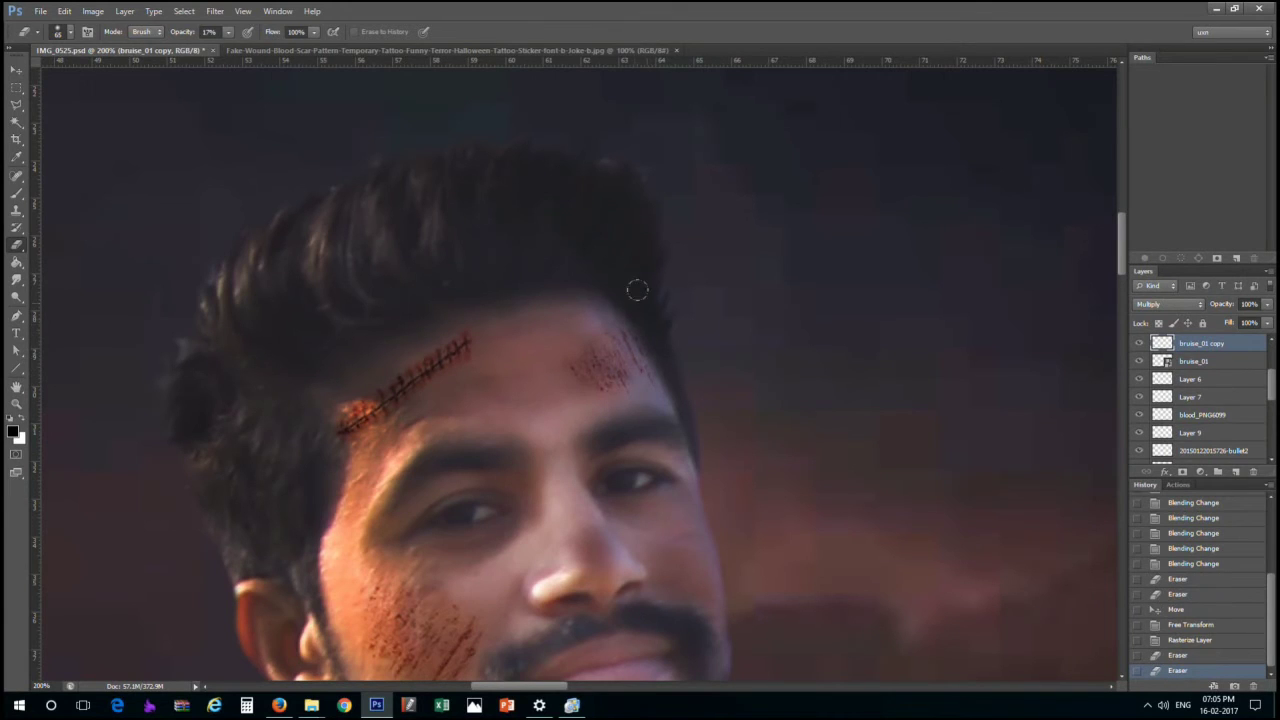
{"action": "left_click", "coordinate": [637, 290]}
{"action": "scroll", "coordinate": [631, 381], "scroll_direction": "down", "scroll_amount": 4}
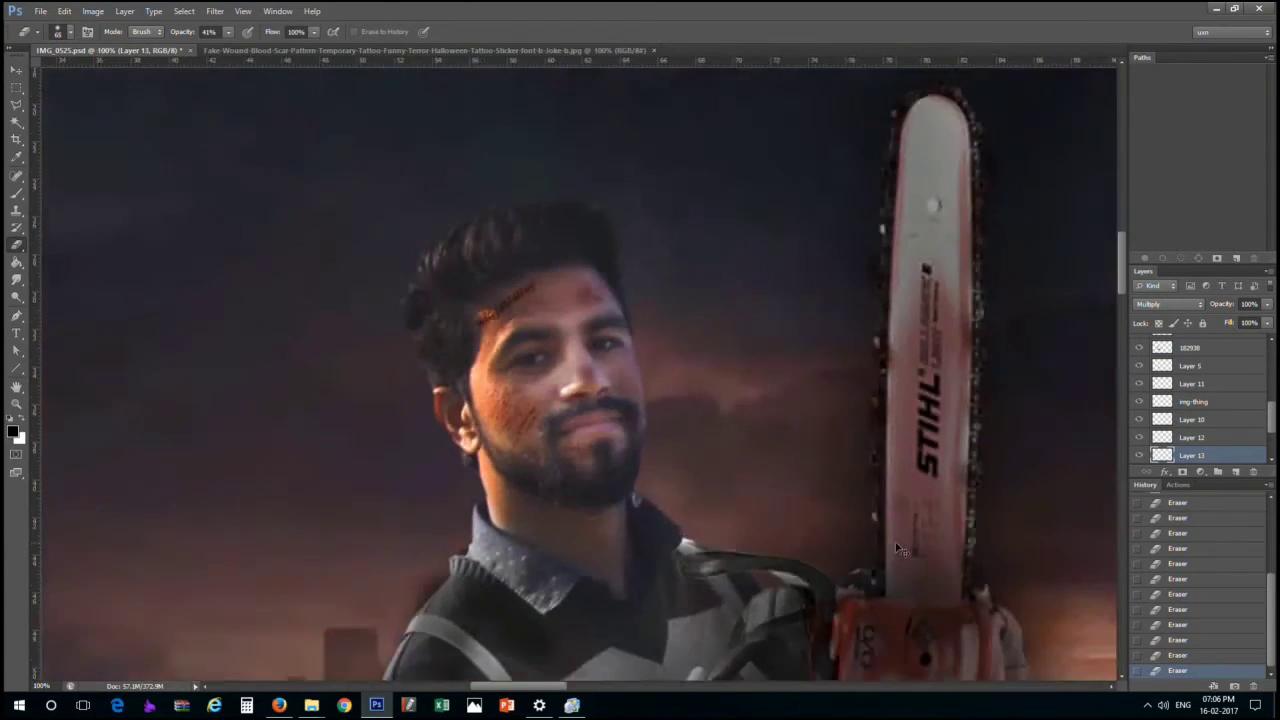
{"action": "key", "text": "ctrl+minus"}
{"action": "key", "text": "ctrl+minus"}
{"action": "key", "text": "ctrl+minus"}
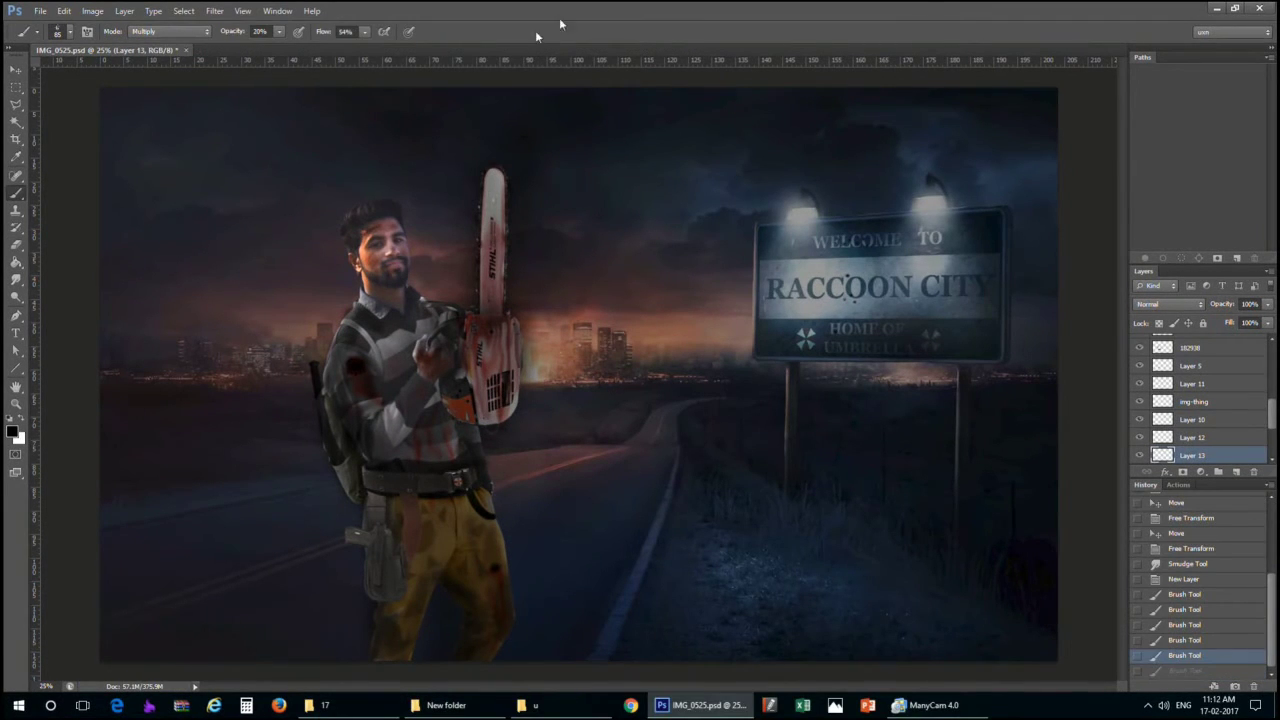
In the New folder window, Ctrl-select the seven zombie and figure images
{"action": "left_click", "coordinate": [1216, 8]}
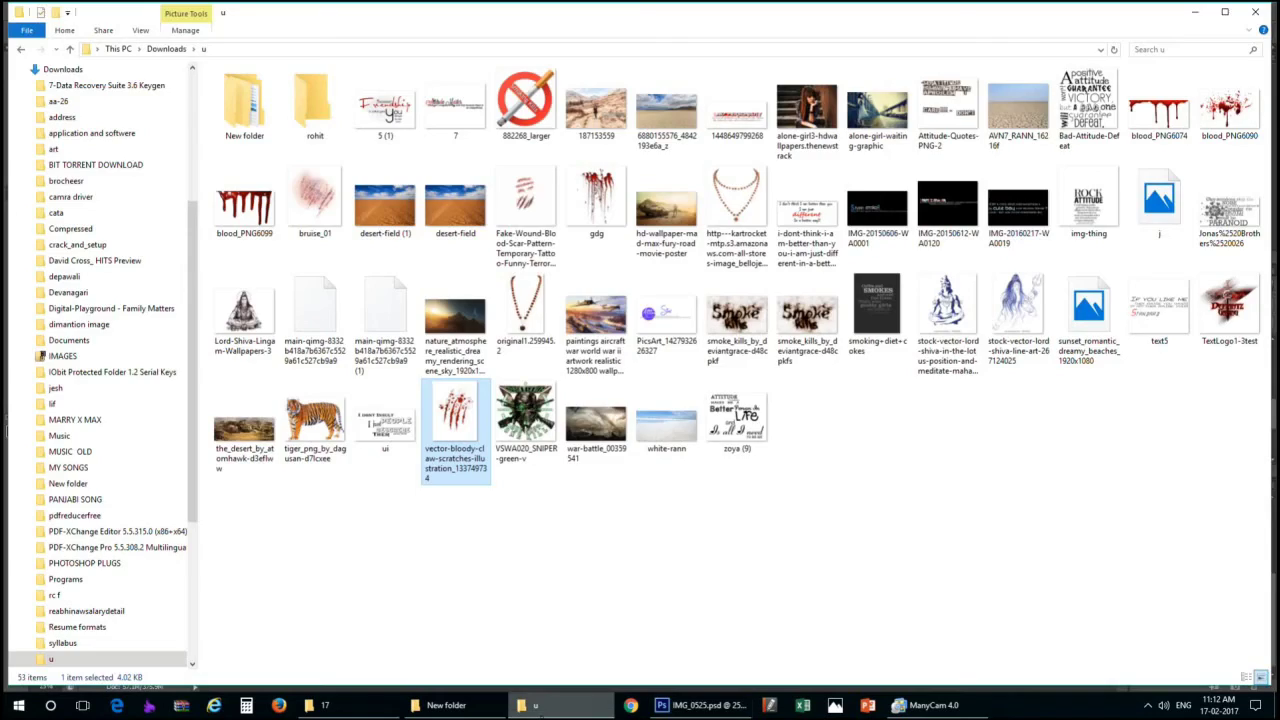
{"action": "left_click", "coordinate": [438, 706]}
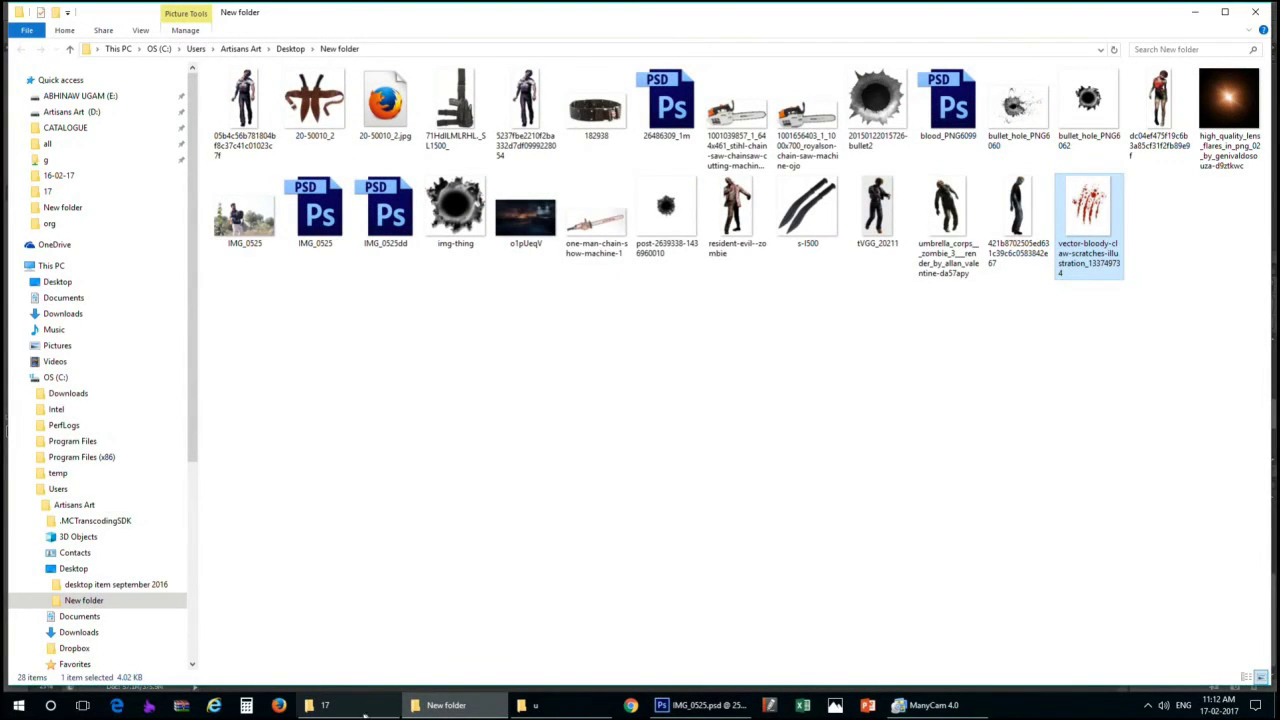
{"action": "left_click", "coordinate": [248, 120]}
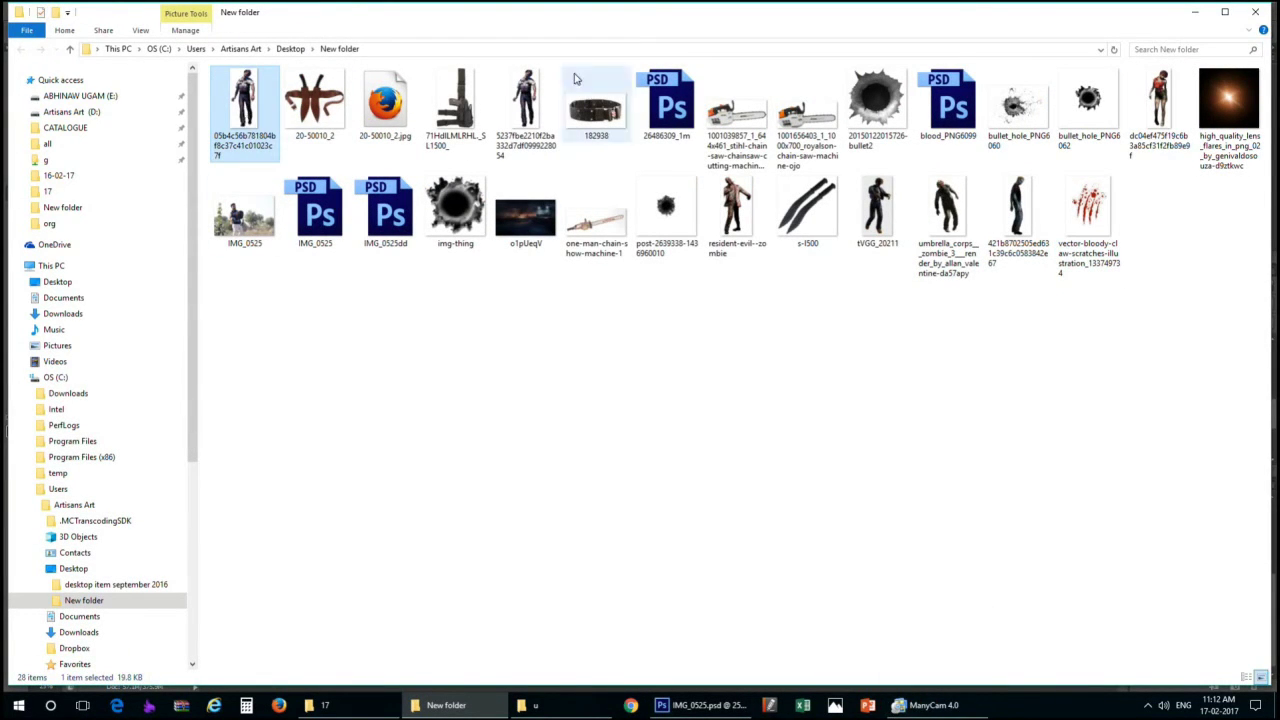
{"action": "left_click", "coordinate": [527, 110], "text": "ctrl"}
{"action": "left_click", "coordinate": [736, 210], "text": "ctrl"}
{"action": "left_click", "coordinate": [877, 210], "text": "ctrl"}
{"action": "left_click", "coordinate": [947, 210], "text": "ctrl"}
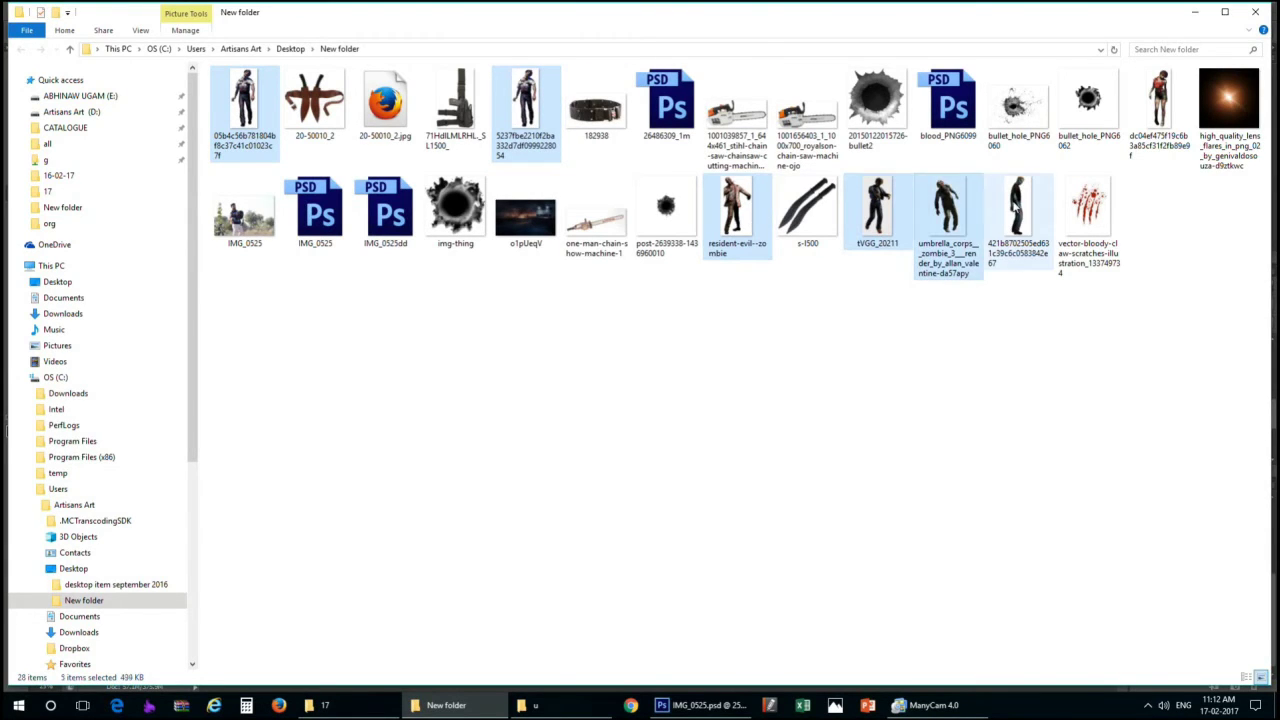
{"action": "left_click", "coordinate": [1017, 210], "text": "ctrl"}
{"action": "left_click", "coordinate": [1160, 100], "text": "ctrl"}
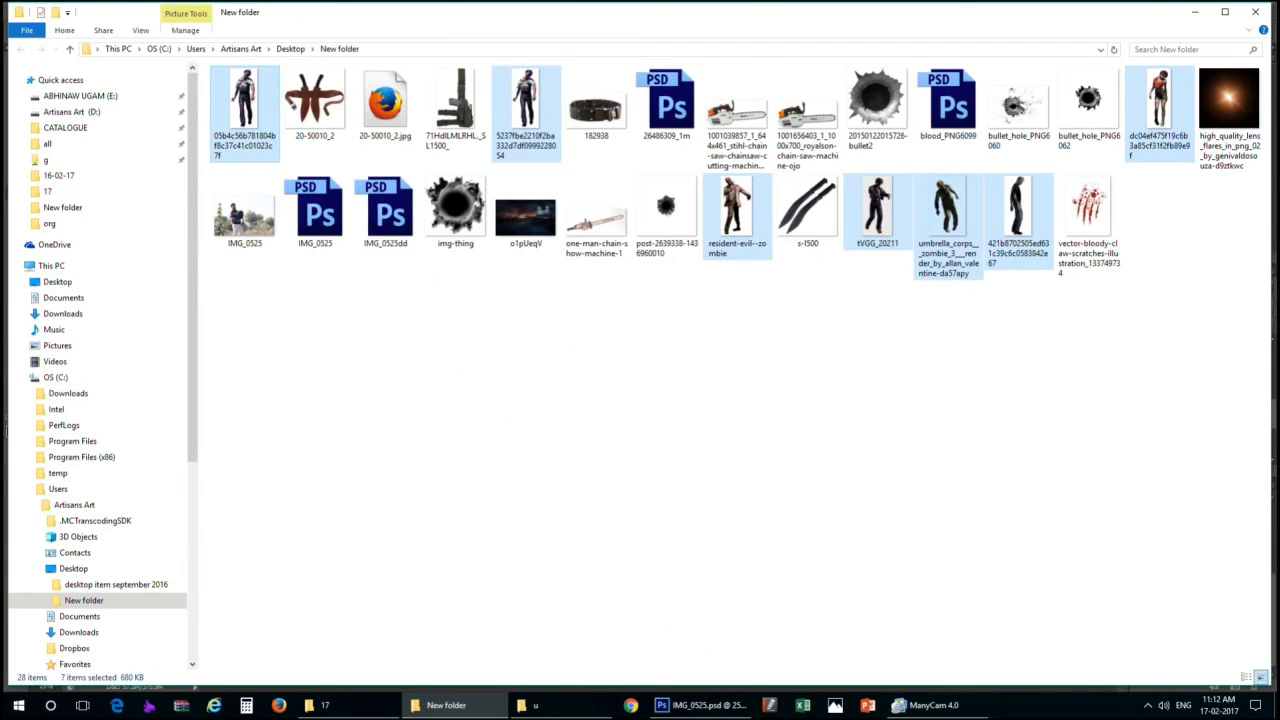
Drag the zombie images into the composite and shrink the first ones onto the road
{"action": "mouse_move", "coordinate": [248, 110]}
{"action": "left_mouse_down"}
{"action": "mouse_move", "coordinate": [584, 386]}
{"action": "mouse_move", "coordinate": [670, 400]}
{"action": "left_mouse_up"}
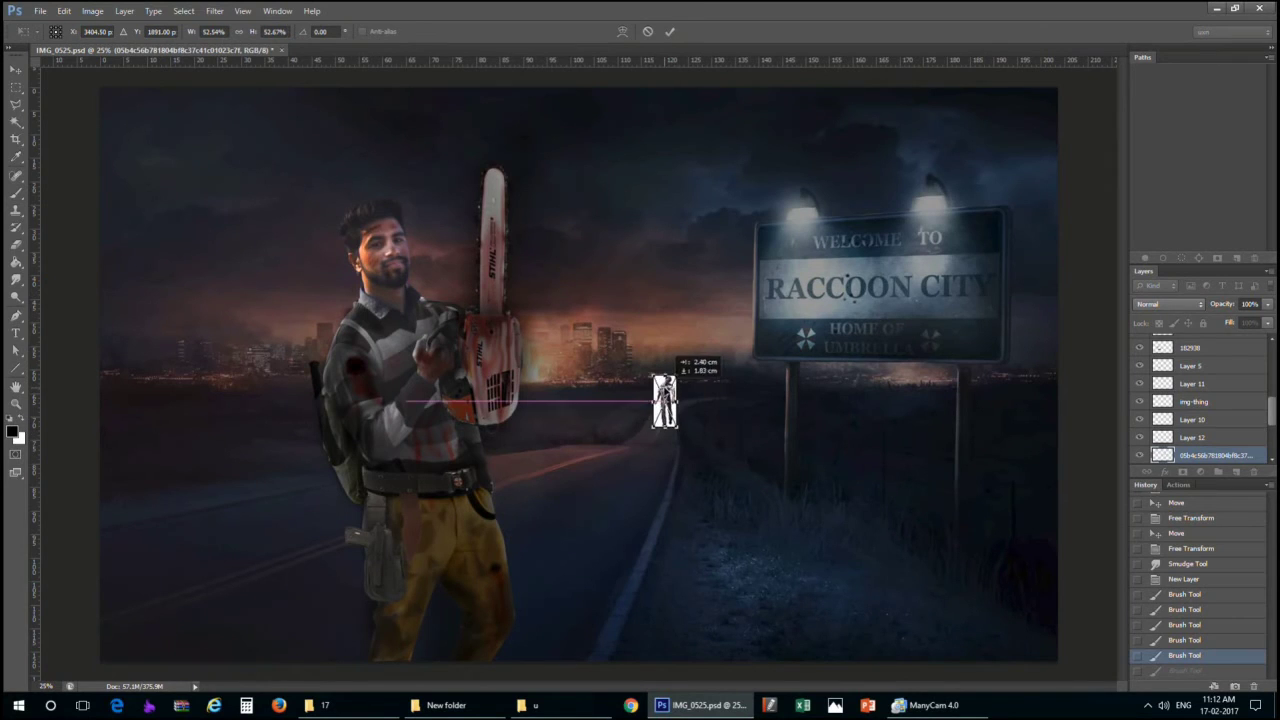
{"action": "key", "text": "Return"}
{"action": "left_click_drag", "start_coordinate": [664, 187], "coordinate": [531, 463]}
{"action": "left_click_drag", "start_coordinate": [508, 511], "coordinate": [615, 402]}
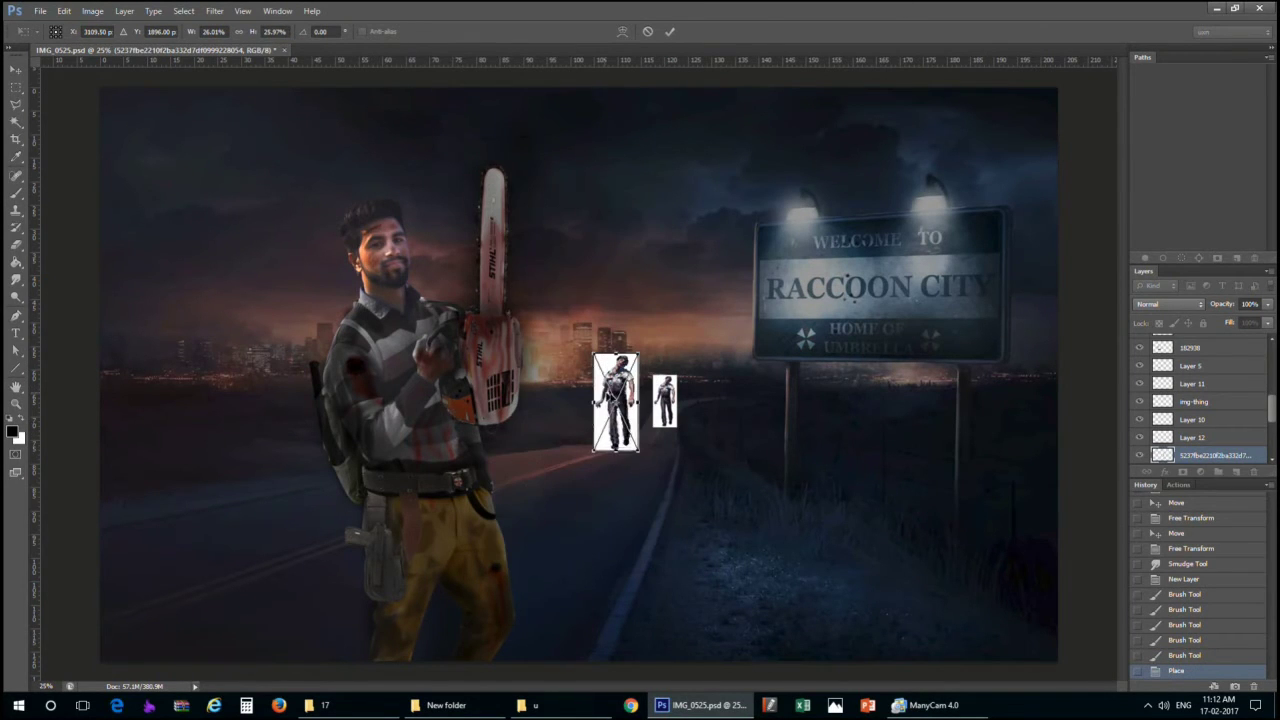
{"action": "key", "text": "Return"}
{"action": "mouse_move", "coordinate": [654, 188]}
{"action": "left_mouse_down"}
{"action": "mouse_move", "coordinate": [569, 404]}
{"action": "mouse_move", "coordinate": [737, 292]}
{"action": "mouse_move", "coordinate": [722, 340]}
{"action": "left_mouse_up"}
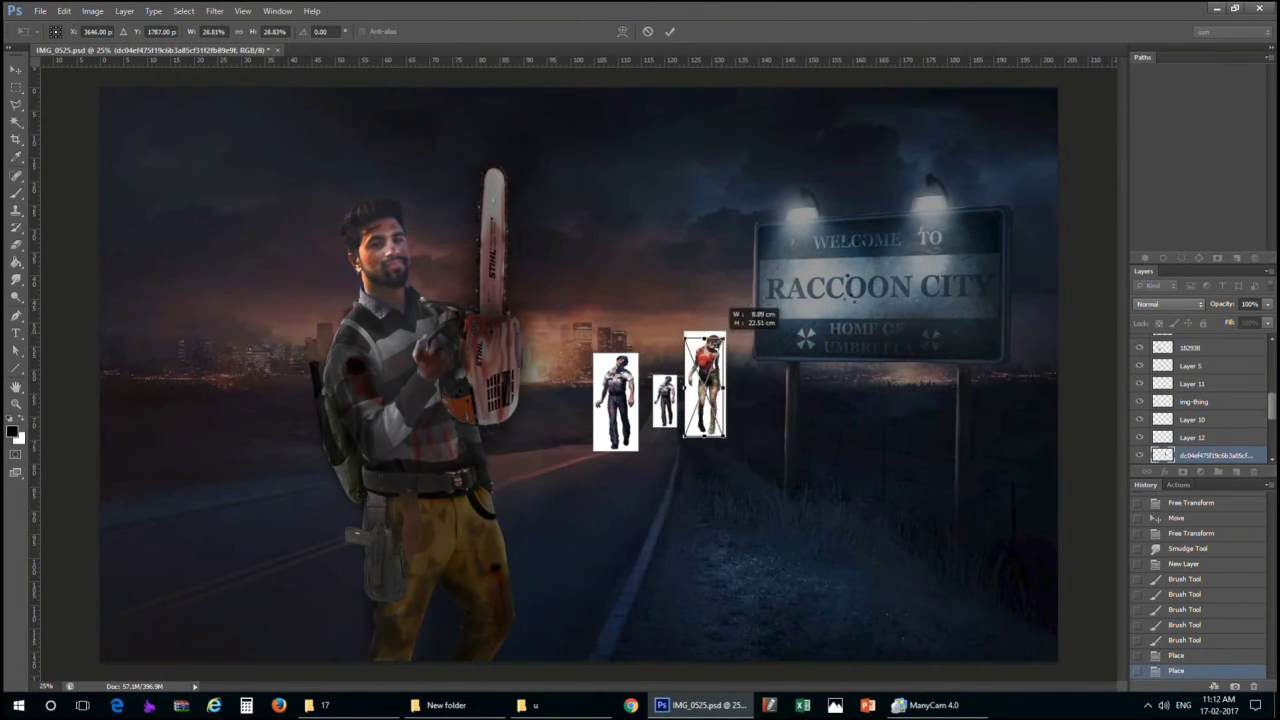
{"action": "key", "text": "Return"}
Scale and move the remaining zombies into the group on the distant road
{"action": "left_click_drag", "start_coordinate": [605, 358], "coordinate": [668, 453]}
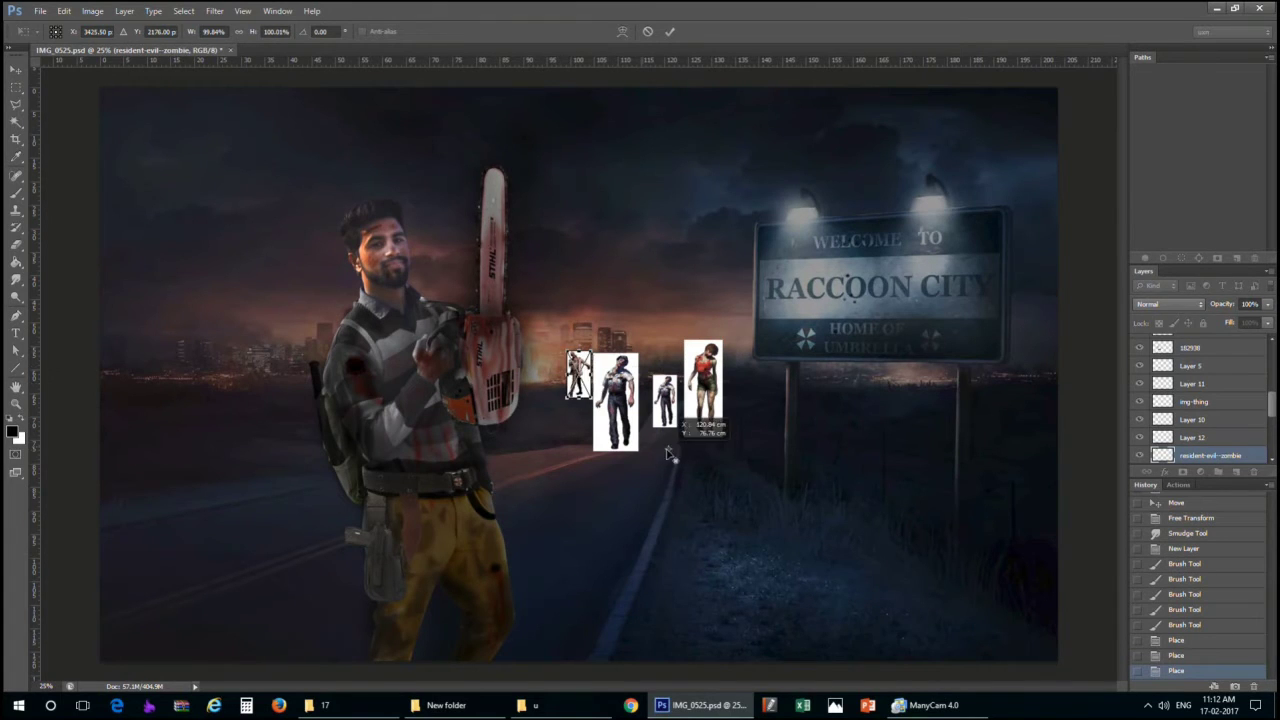
{"action": "key", "text": "Return"}
{"action": "left_click_drag", "start_coordinate": [580, 375], "coordinate": [682, 409]}
{"action": "left_click_drag", "start_coordinate": [738, 324], "coordinate": [678, 440]}
{"action": "key", "text": "Return"}
{"action": "mouse_move", "coordinate": [600, 385]}
{"action": "left_mouse_down"}
{"action": "mouse_move", "coordinate": [579, 390]}
{"action": "mouse_move", "coordinate": [584, 423]}
{"action": "left_mouse_up"}
{"action": "key", "text": "Return"}
Magic-wand the white background inside the zombie smart object's contents, then return to the composite
{"action": "key", "text": "b"}
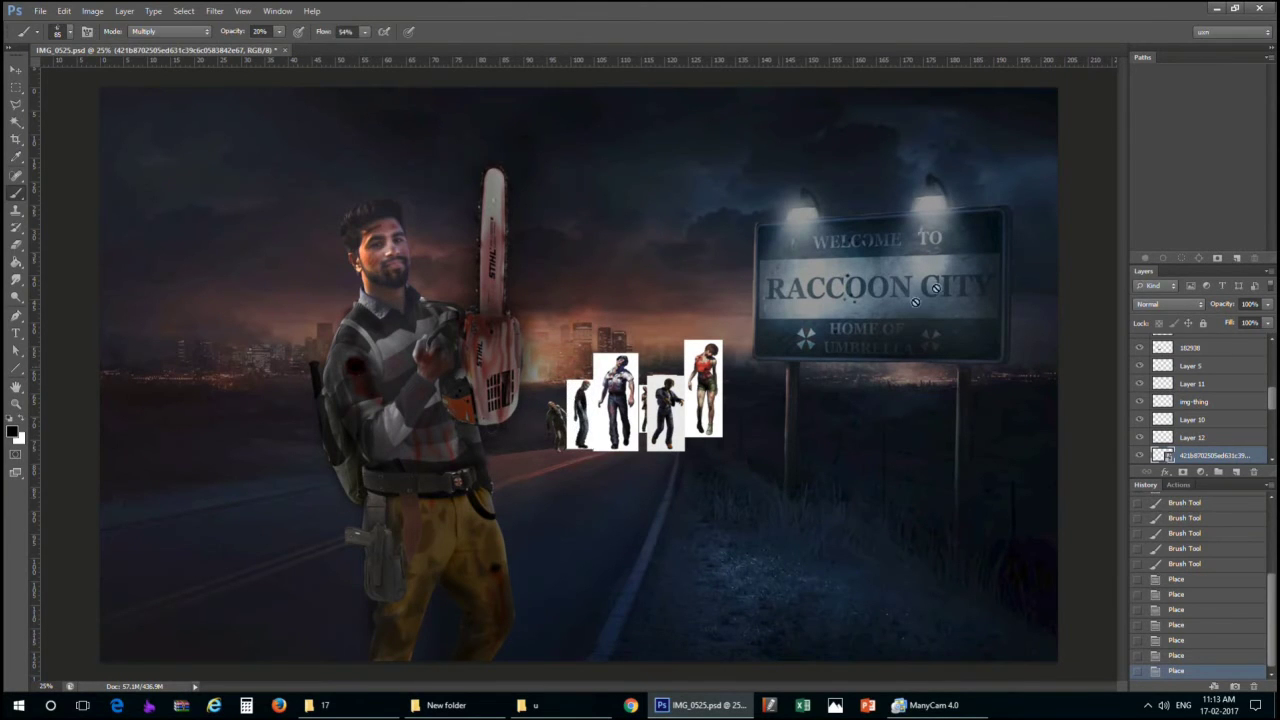
{"action": "key", "text": "v"}
{"action": "double_click", "coordinate": [1157, 455]}
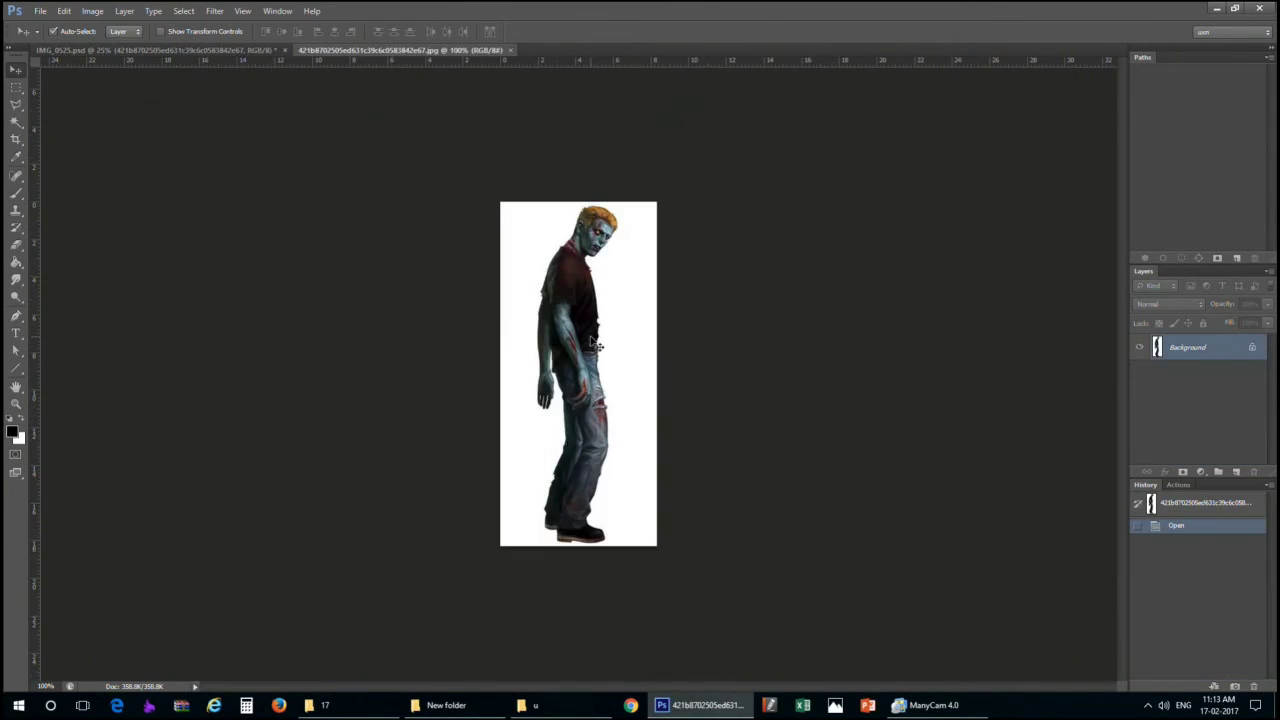
{"action": "key", "text": "w"}
{"action": "left_click", "coordinate": [639, 390]}
{"action": "left_click", "coordinate": [625, 505]}
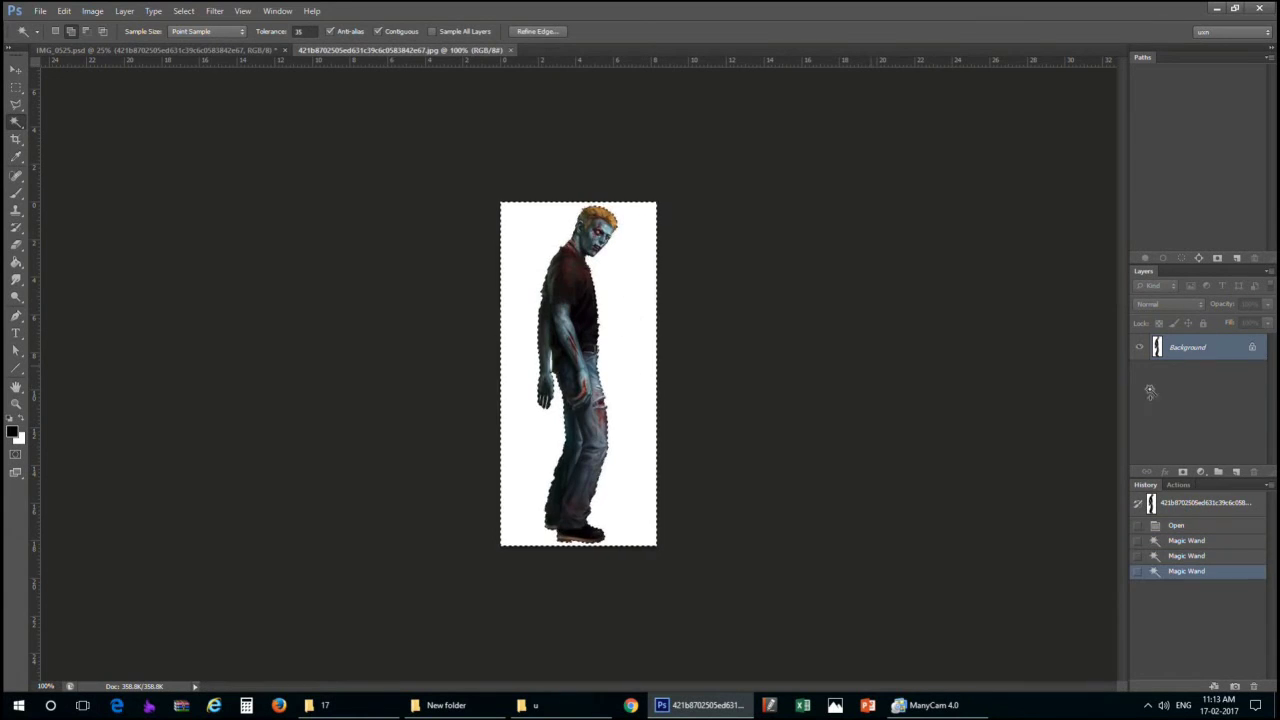
{"action": "key", "text": "ctrl+d"}
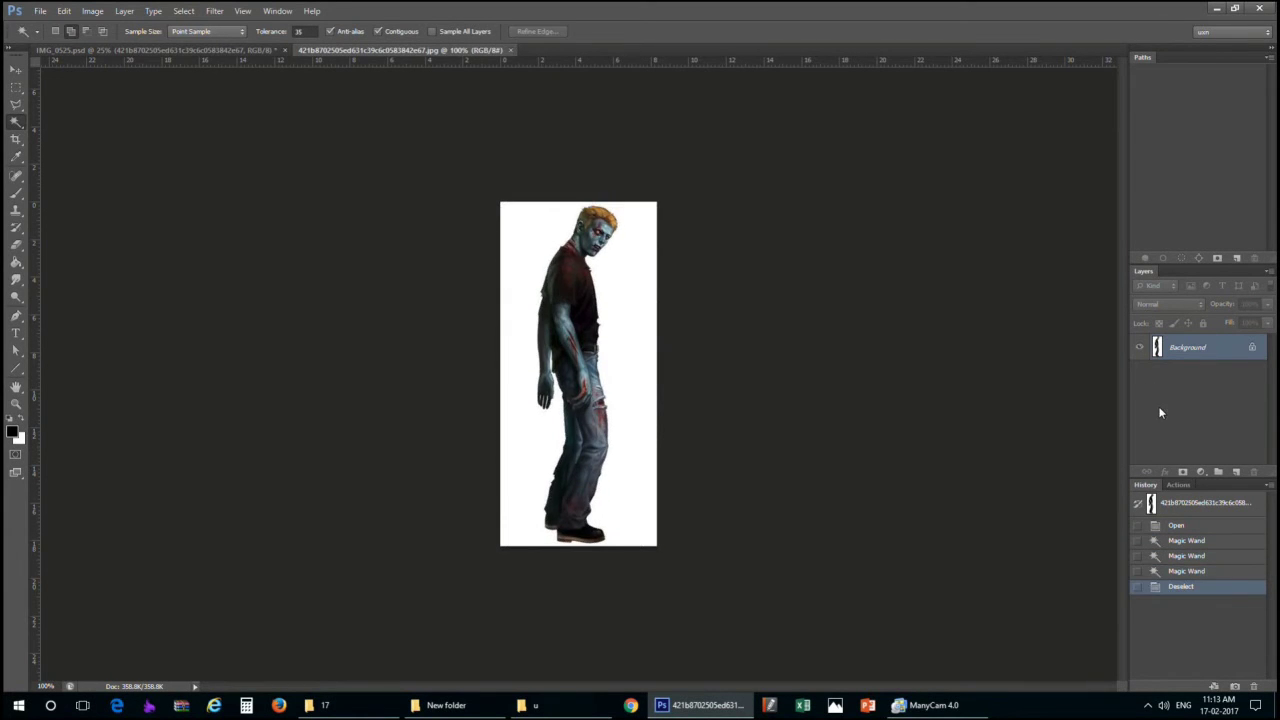
{"action": "key", "text": "ctrl+w"}
Rasterize all the placed zombie layers
{"action": "scroll", "coordinate": [1220, 455], "scroll_direction": "down", "scroll_amount": 3}
{"action": "left_click", "coordinate": [1210, 348], "text": "shift"}
{"action": "right_click", "coordinate": [1185, 425]}
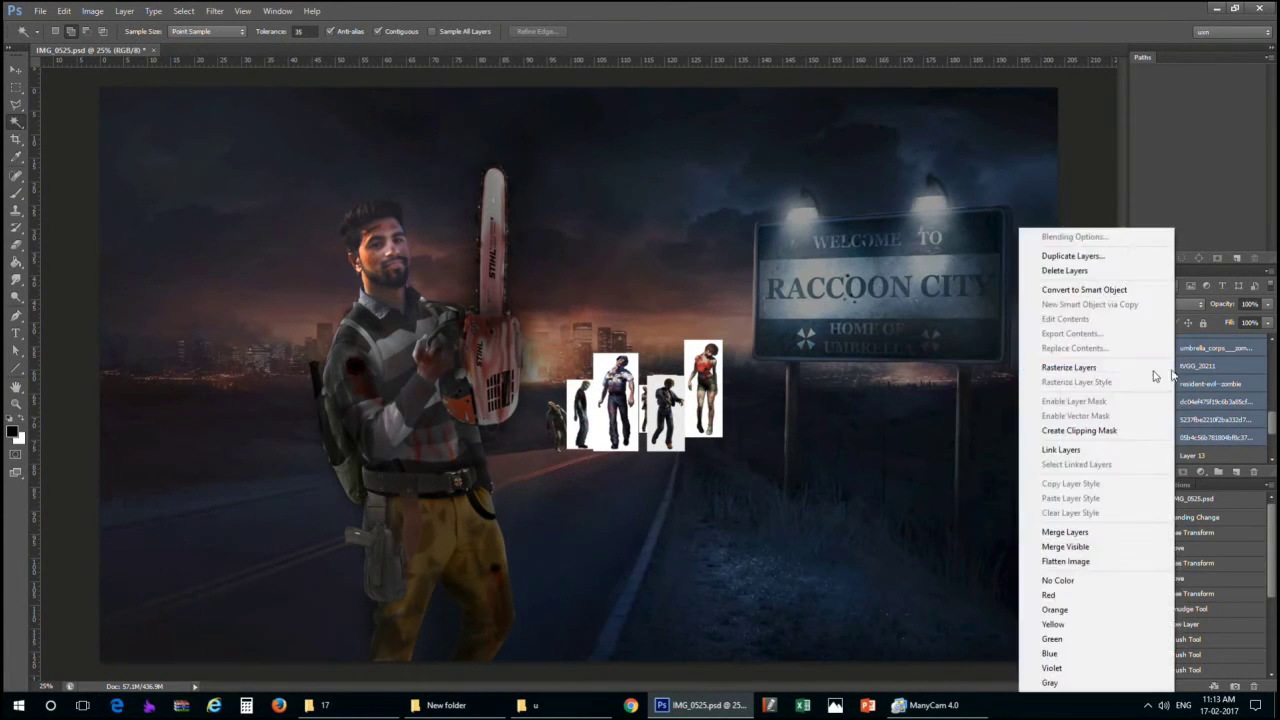
{"action": "left_click", "coordinate": [1075, 368]}
{"action": "key", "text": "v"}
{"action": "scroll", "coordinate": [640, 400], "scroll_direction": "up", "scroll_amount": 5}
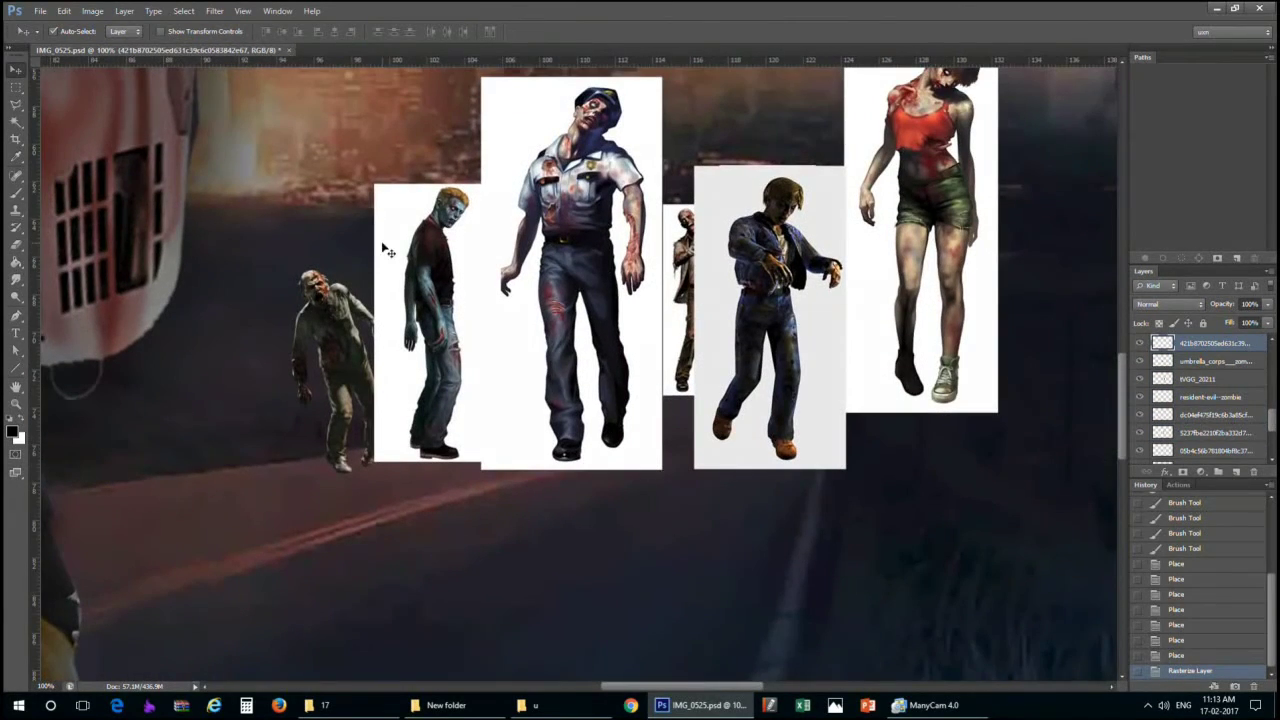
Delete the thin zombie's white background with a feathered Magic Wand selection
{"action": "key", "text": "w"}
{"action": "left_click", "coordinate": [388, 250]}
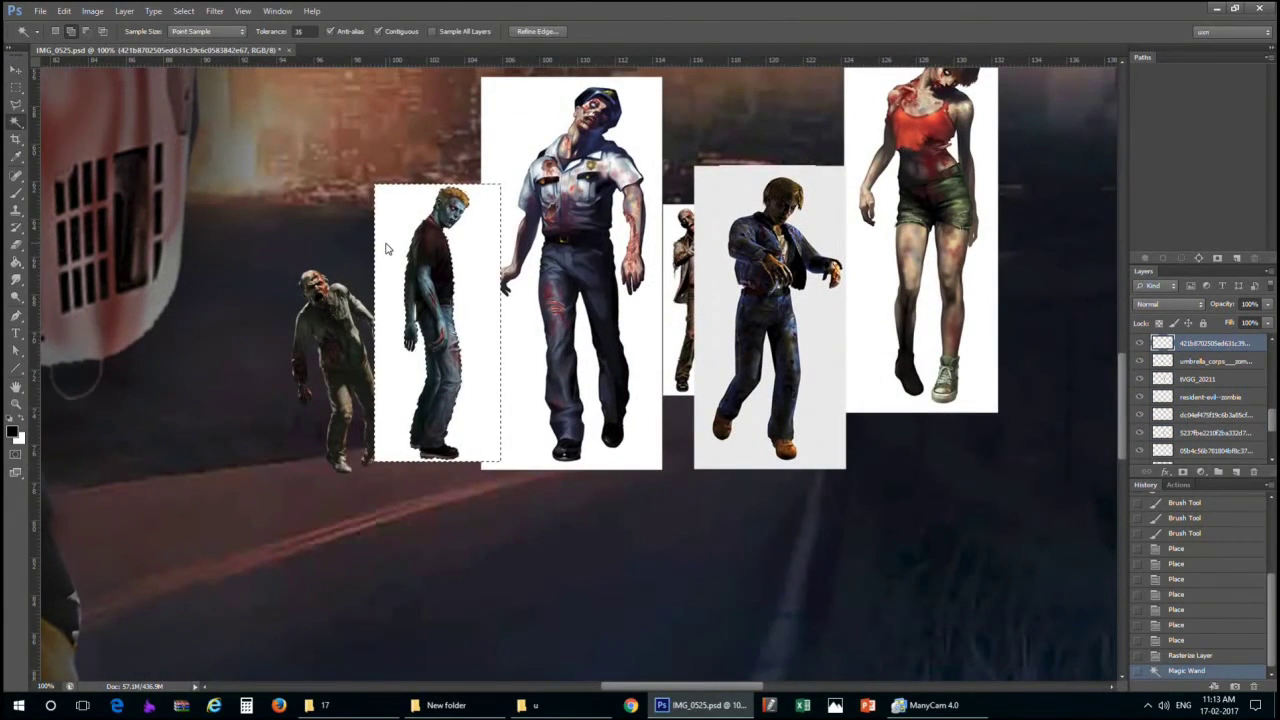
{"action": "key", "text": "Delete"}
{"action": "right_click", "coordinate": [386, 226]}
{"action": "left_click", "coordinate": [435, 463]}
{"action": "key", "text": "Return"}
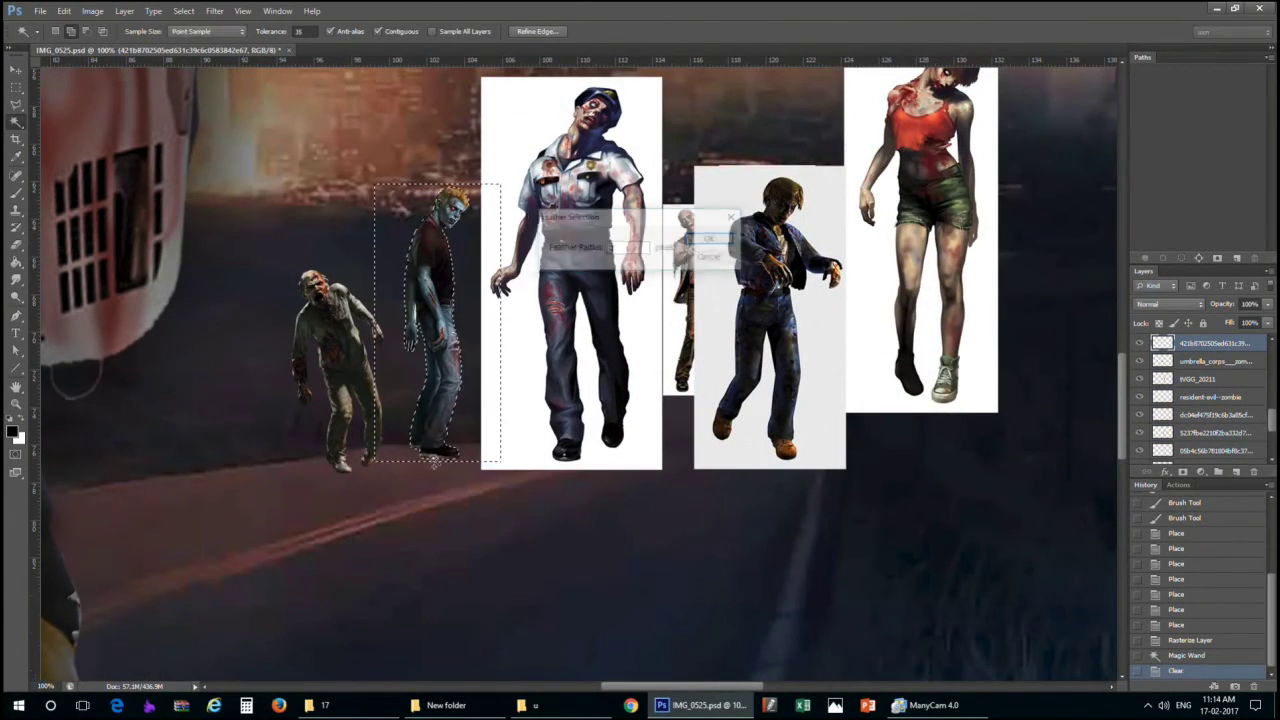
{"action": "key", "text": "Delete"}
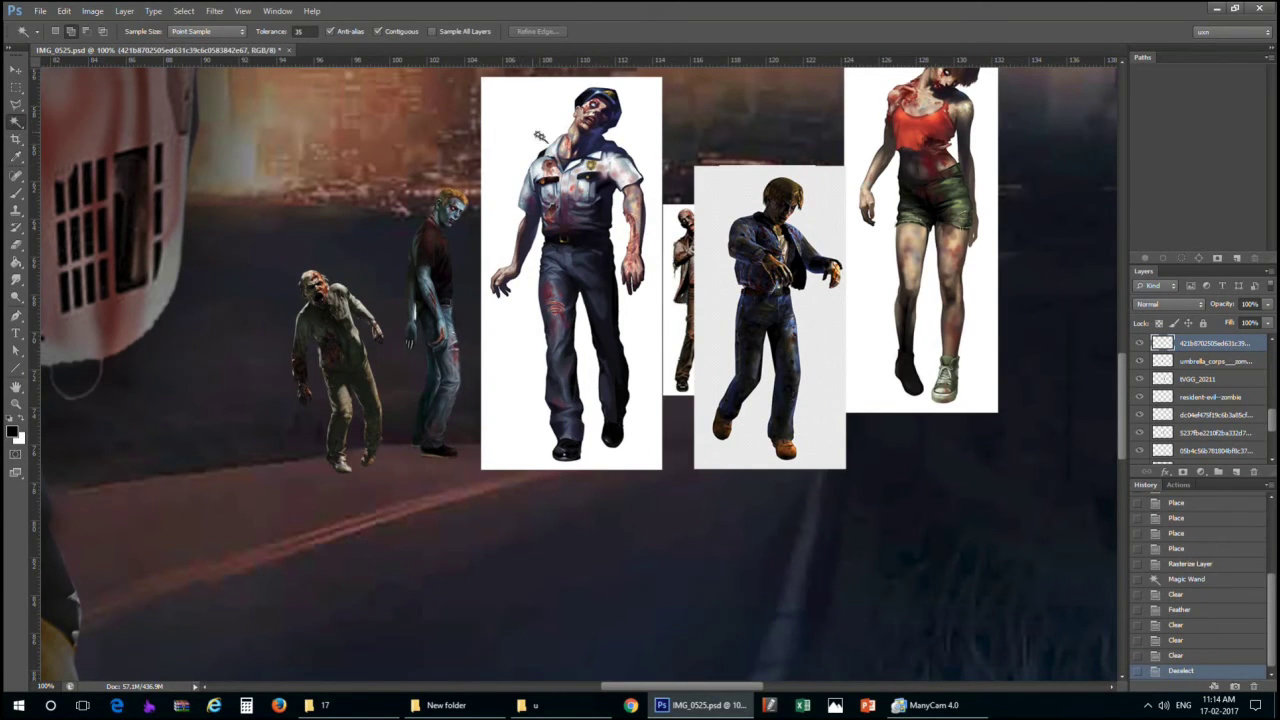
Delete the police zombie's white background with a feathered Magic Wand selection
{"action": "left_click", "coordinate": [1215, 432]}
{"action": "left_click", "coordinate": [505, 150]}
{"action": "left_click", "coordinate": [520, 260]}
{"action": "right_click", "coordinate": [512, 122]}
{"action": "left_click", "coordinate": [598, 365]}
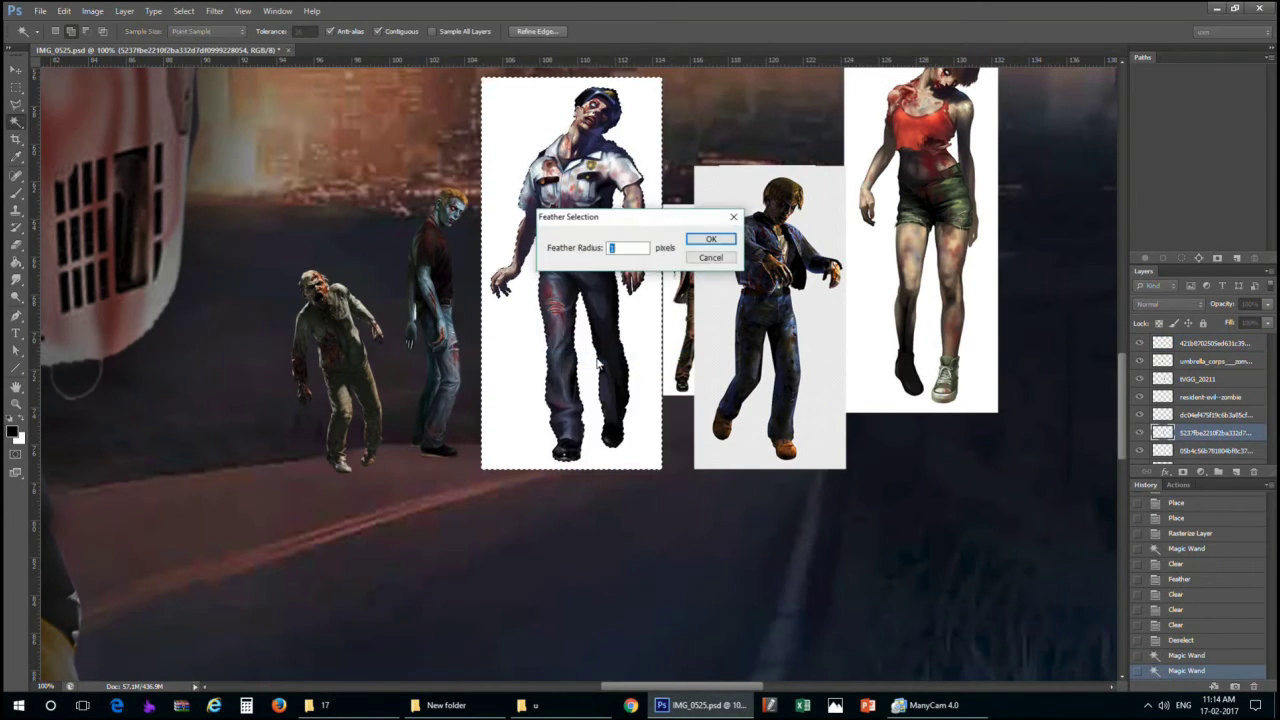
{"action": "key", "text": "Return"}
{"action": "key", "text": "Delete"}
{"action": "key", "text": "Delete"}
{"action": "key", "text": "Delete"}
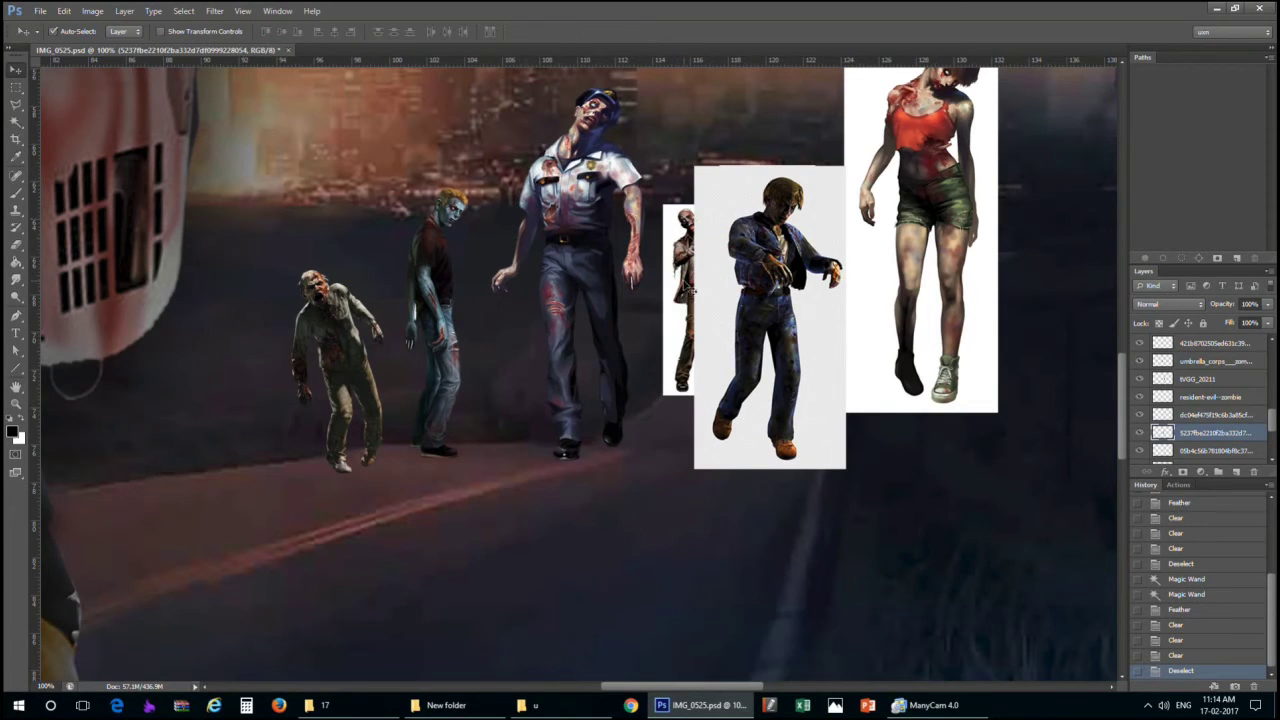
Move the small zombie to the lower centre of the road and clear its feathered white background
{"action": "left_click_drag", "start_coordinate": [680, 230], "coordinate": [527, 402]}
{"action": "left_click", "coordinate": [587, 410]}
{"action": "right_click", "coordinate": [587, 410]}
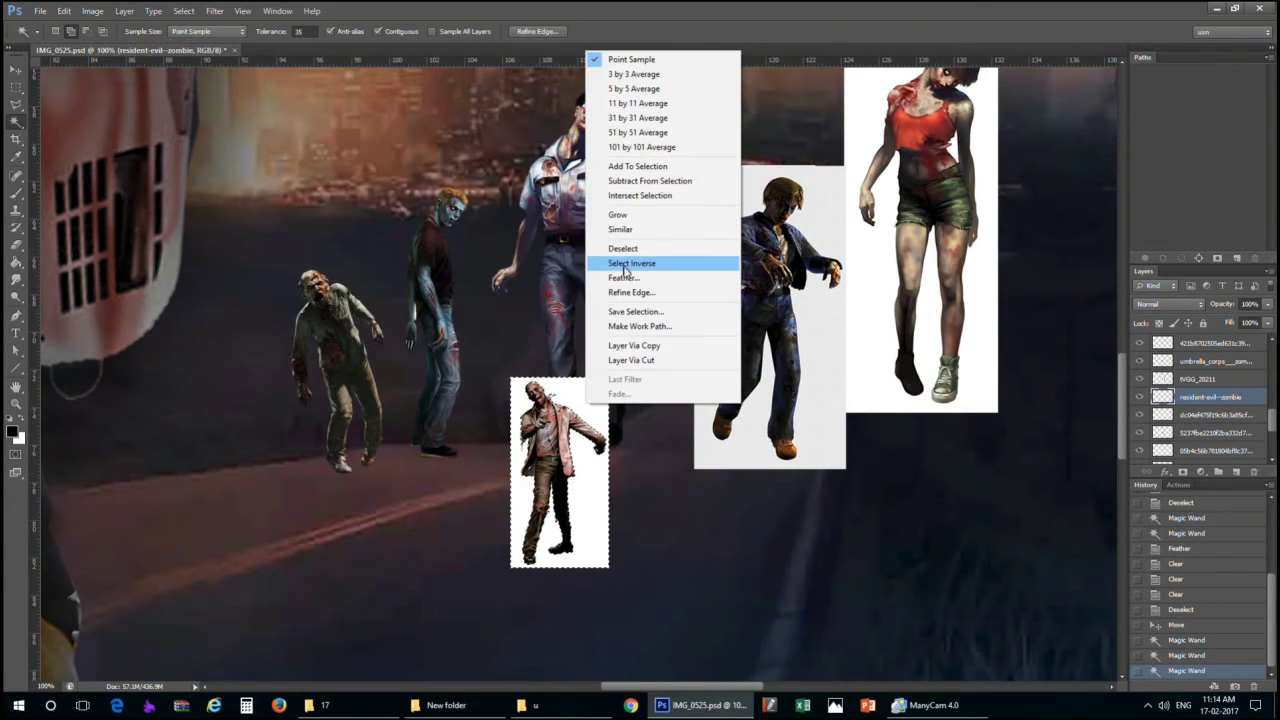
{"action": "left_click", "coordinate": [620, 262]}
{"action": "key", "text": "Return"}
{"action": "key", "text": "Delete"}
{"action": "key", "text": "Delete"}
{"action": "key", "text": "Delete"}
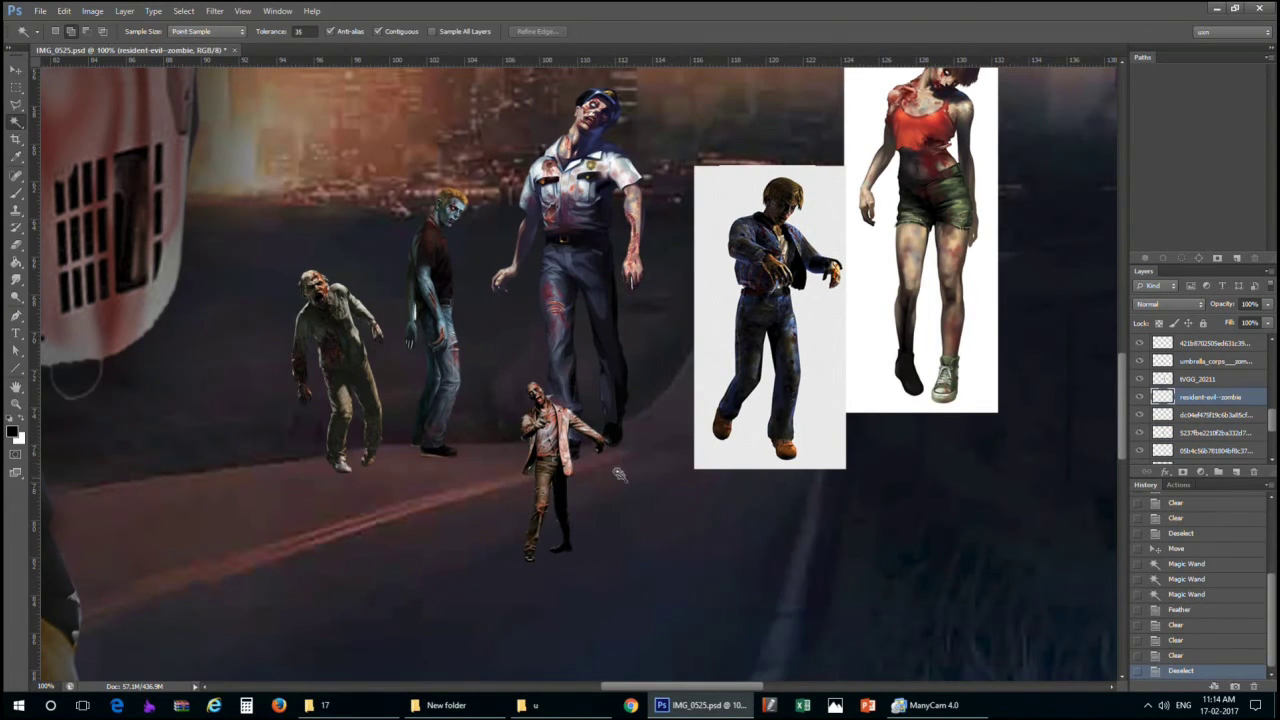
Redo the small zombie's feathered white-background clear and deselect
{"action": "key", "text": "ctrl+z"}
{"action": "right_click", "coordinate": [587, 405]}
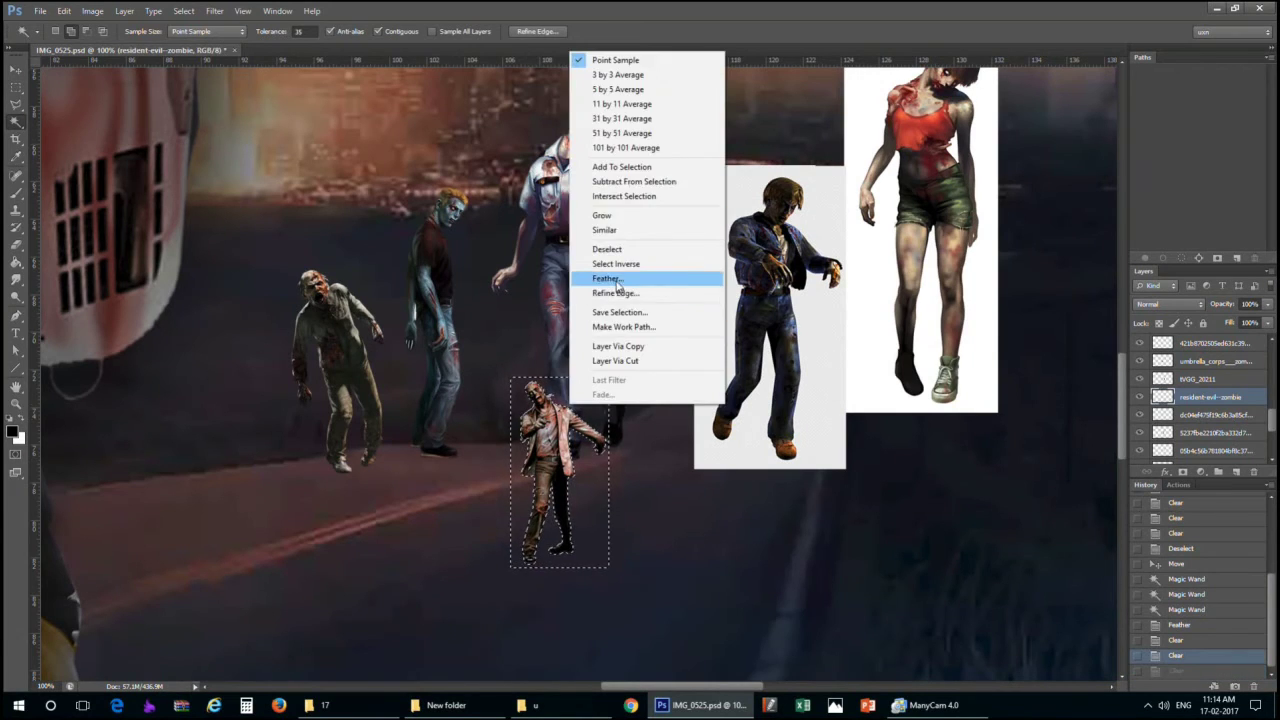
{"action": "left_click", "coordinate": [620, 277]}
{"action": "key", "text": "Delete"}
{"action": "key", "text": "Return"}
{"action": "key", "text": "Return"}
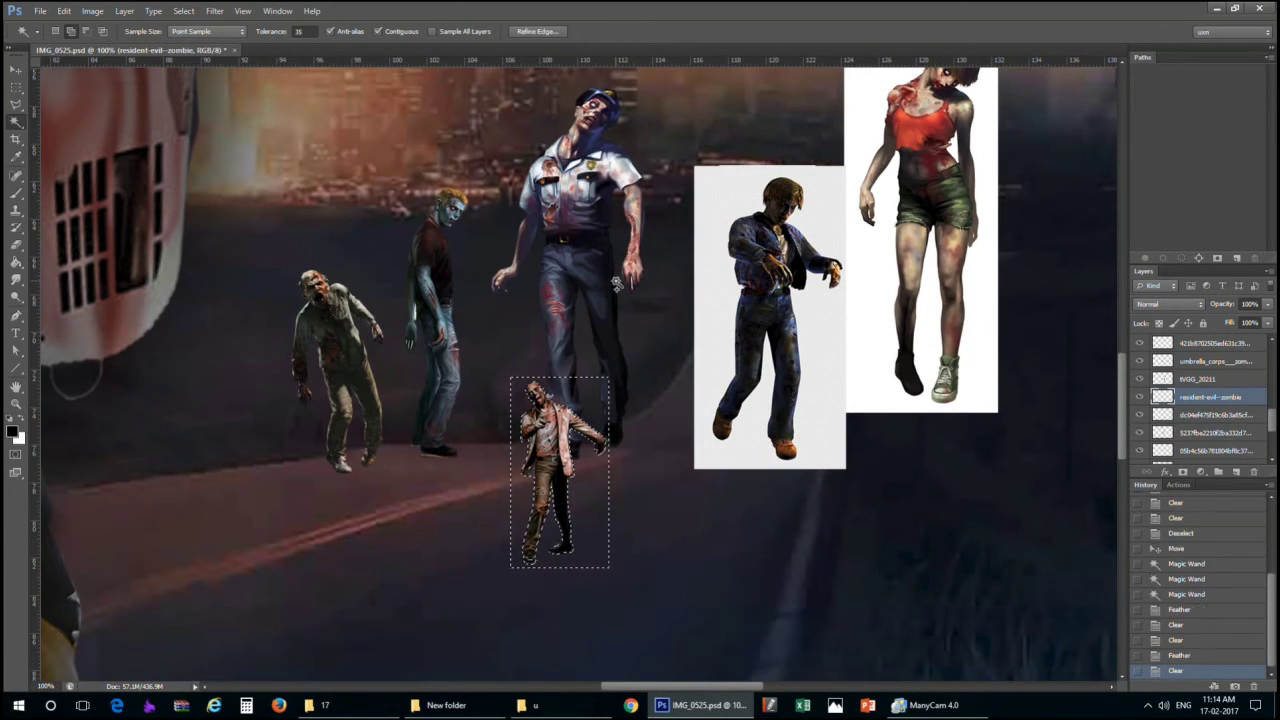
{"action": "key", "text": "Delete"}
{"action": "key", "text": "Delete"}
{"action": "key", "text": "Delete"}
{"action": "key", "text": "ctrl+d"}
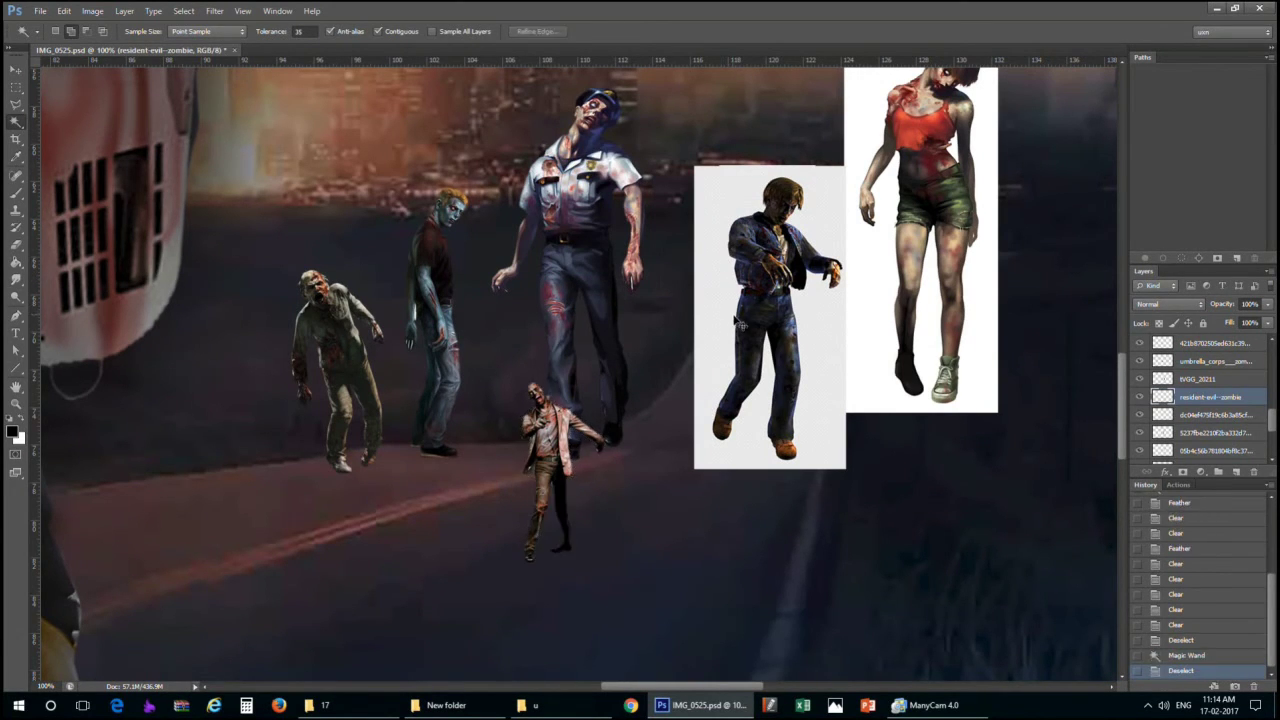
Clear the jacket zombie's white background with a feathered selection and deselect
{"action": "left_click", "coordinate": [741, 323], "text": "ctrl"}
{"action": "left_click", "coordinate": [712, 245]}
{"action": "left_click", "coordinate": [820, 300]}
{"action": "right_click", "coordinate": [709, 240]}
{"action": "left_click", "coordinate": [743, 460]}
{"action": "key", "text": "Return"}
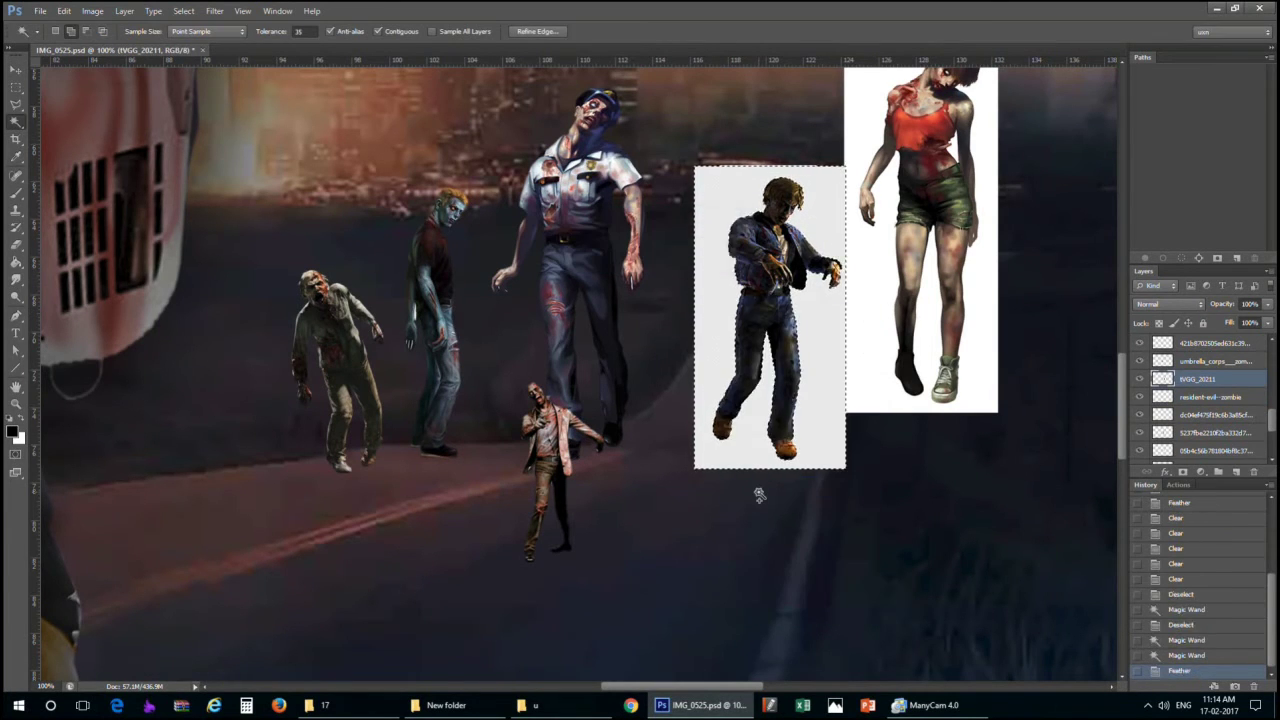
{"action": "key", "text": "Delete"}
{"action": "key", "text": "Delete"}
{"action": "key", "text": "Delete"}
{"action": "key", "text": "ctrl+d"}
{"action": "key", "text": "ctrl+d"}
Remove the leftover white-backed policeman copy from behind the zombie
{"action": "key", "text": "v"}
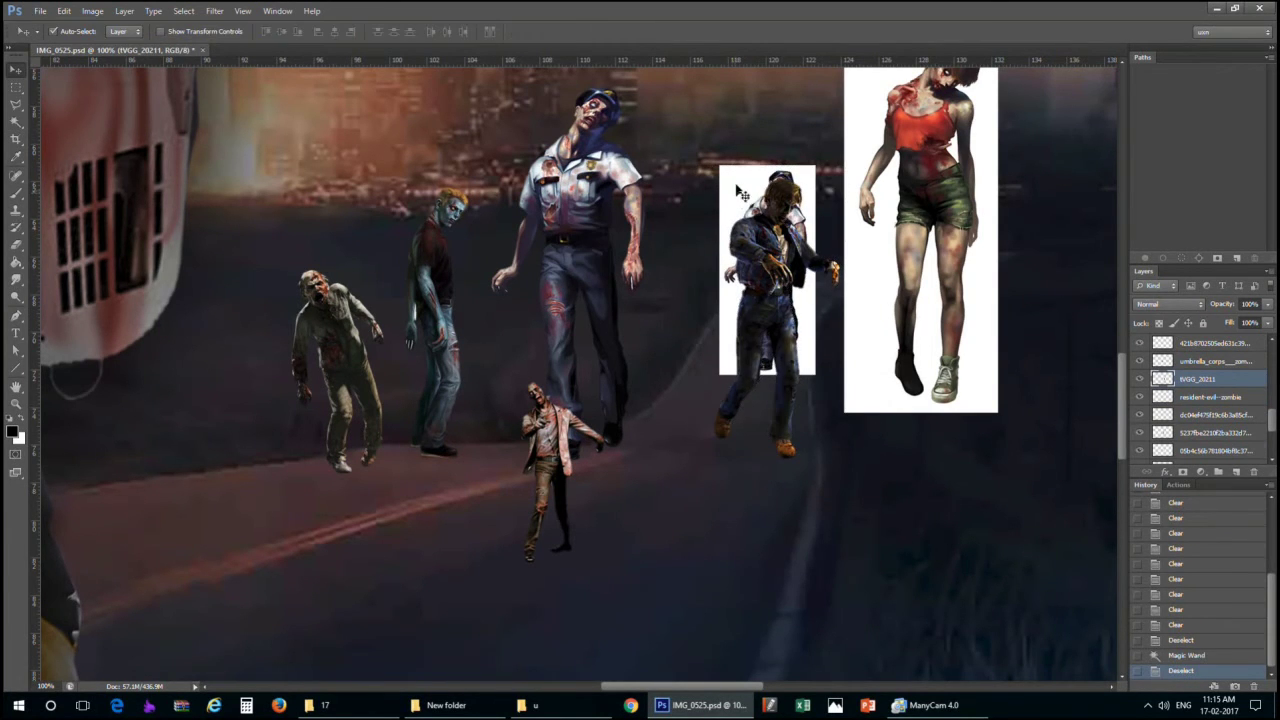
{"action": "left_click_drag", "start_coordinate": [740, 190], "coordinate": [621, 452]}
{"action": "key", "text": "Delete"}
Move the red-top woman down and right and delete her feathered white background
{"action": "left_click_drag", "start_coordinate": [864, 332], "coordinate": [880, 511]}
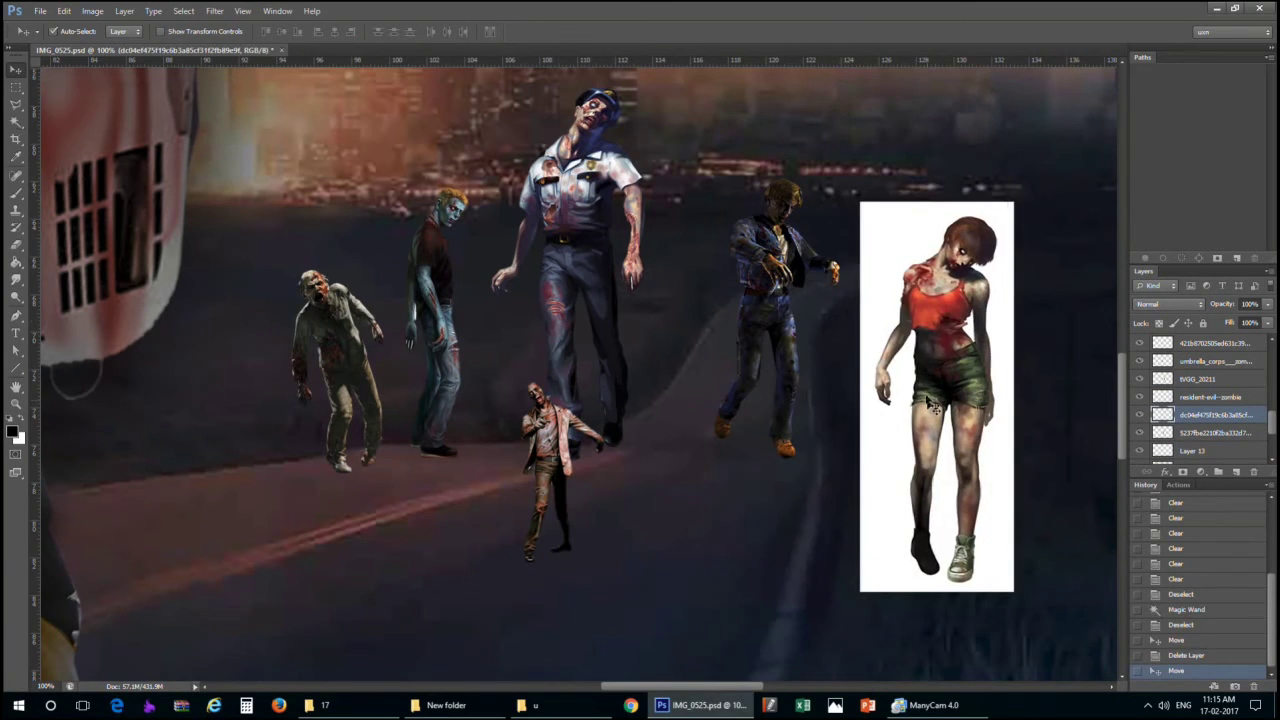
{"action": "key", "text": "w"}
{"action": "left_click", "coordinate": [886, 271]}
{"action": "left_click", "coordinate": [995, 432], "text": "shift"}
{"action": "left_click", "coordinate": [905, 360], "text": "shift"}
{"action": "right_click", "coordinate": [884, 414]}
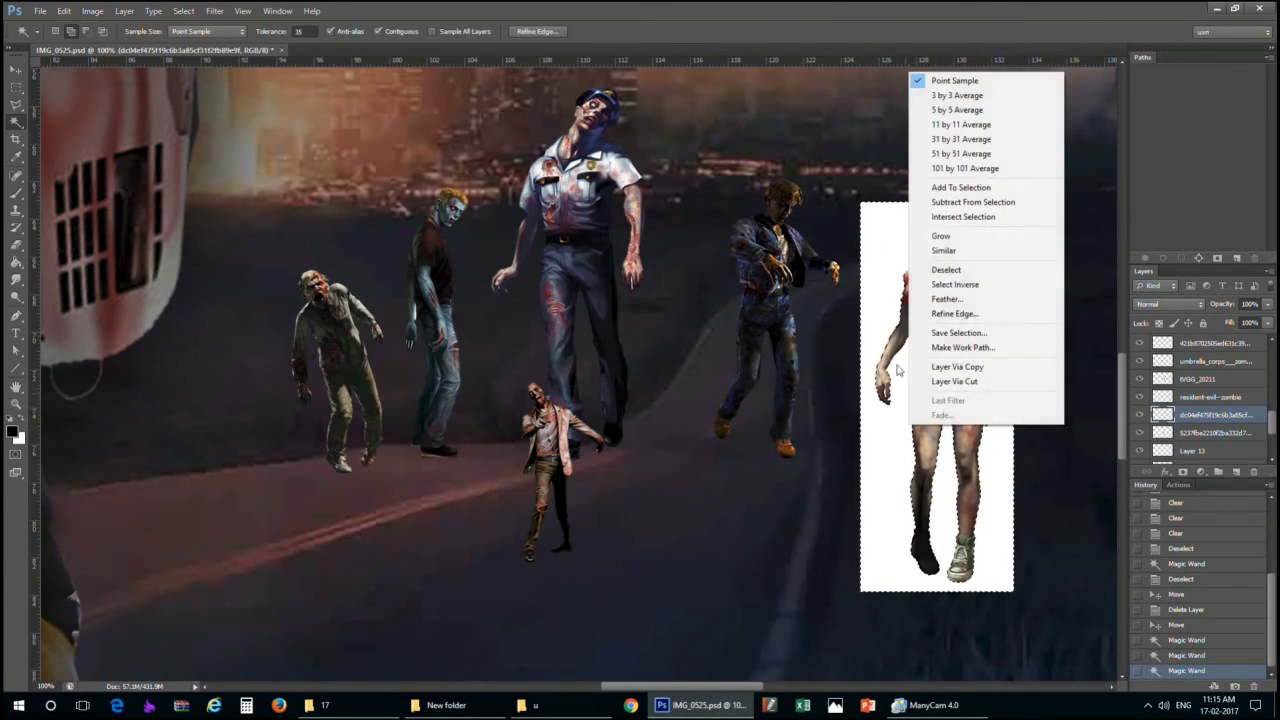
{"action": "left_click", "coordinate": [945, 294]}
{"action": "key", "text": "Return"}
{"action": "key", "text": "Delete"}
{"action": "key", "text": "Delete"}
{"action": "key", "text": "Delete"}
{"action": "key", "text": "Delete"}
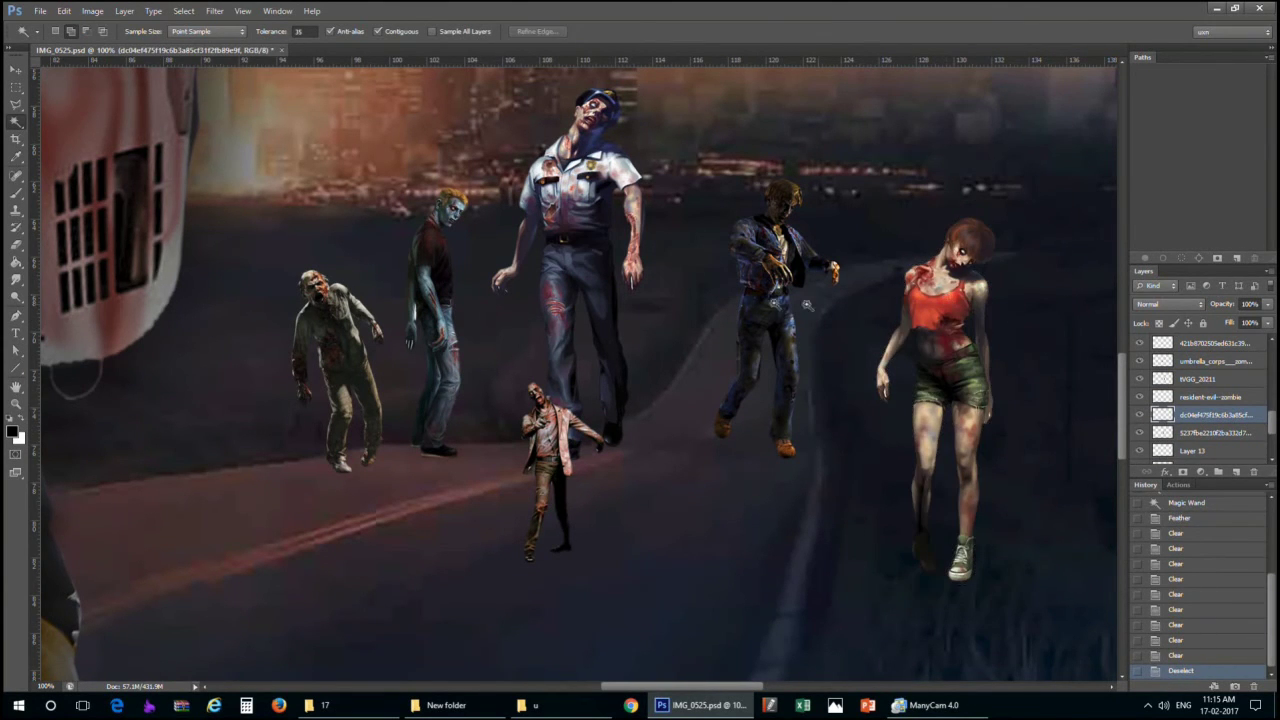
Clean the remaining white fringe around the police zombie and deselect
{"action": "left_click", "coordinate": [612, 243], "text": "ctrl"}
{"action": "left_click", "coordinate": [505, 341]}
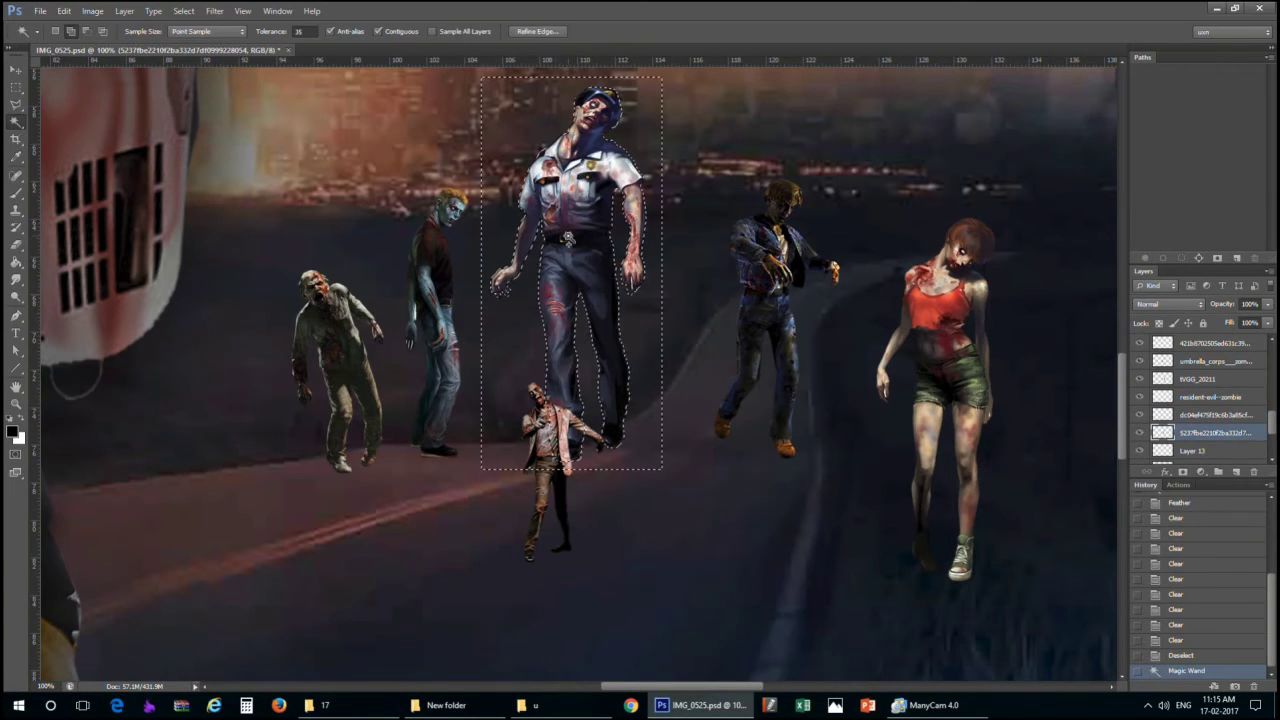
{"action": "right_click", "coordinate": [572, 415]}
{"action": "left_click", "coordinate": [610, 463]}
{"action": "key", "text": "Return"}
{"action": "key", "text": "ctrl+d"}
{"action": "key", "text": "ctrl+minus"}
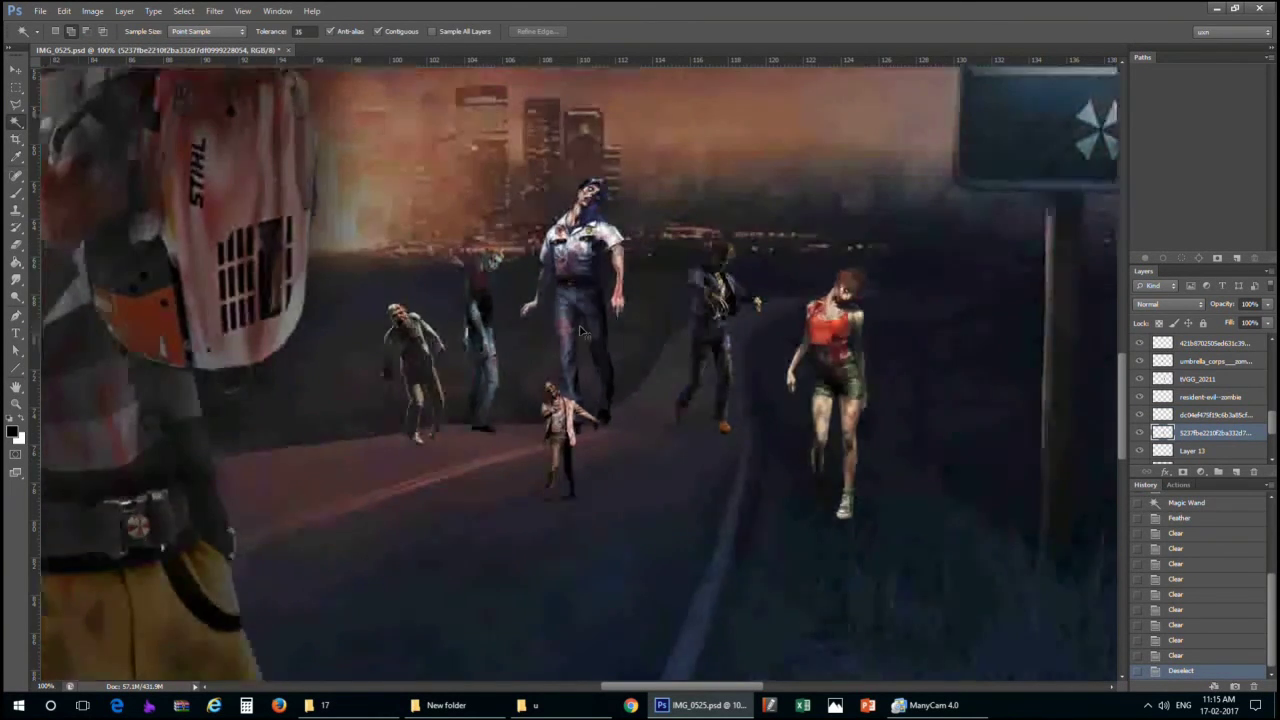
Shrink the police zombie and place it beside the blue zombie
{"action": "key", "text": "ctrl+t"}
{"action": "left_click_drag", "start_coordinate": [643, 180], "coordinate": [614, 277]}
{"action": "left_click_drag", "start_coordinate": [580, 345], "coordinate": [627, 357]}
{"action": "key", "text": "Return"}
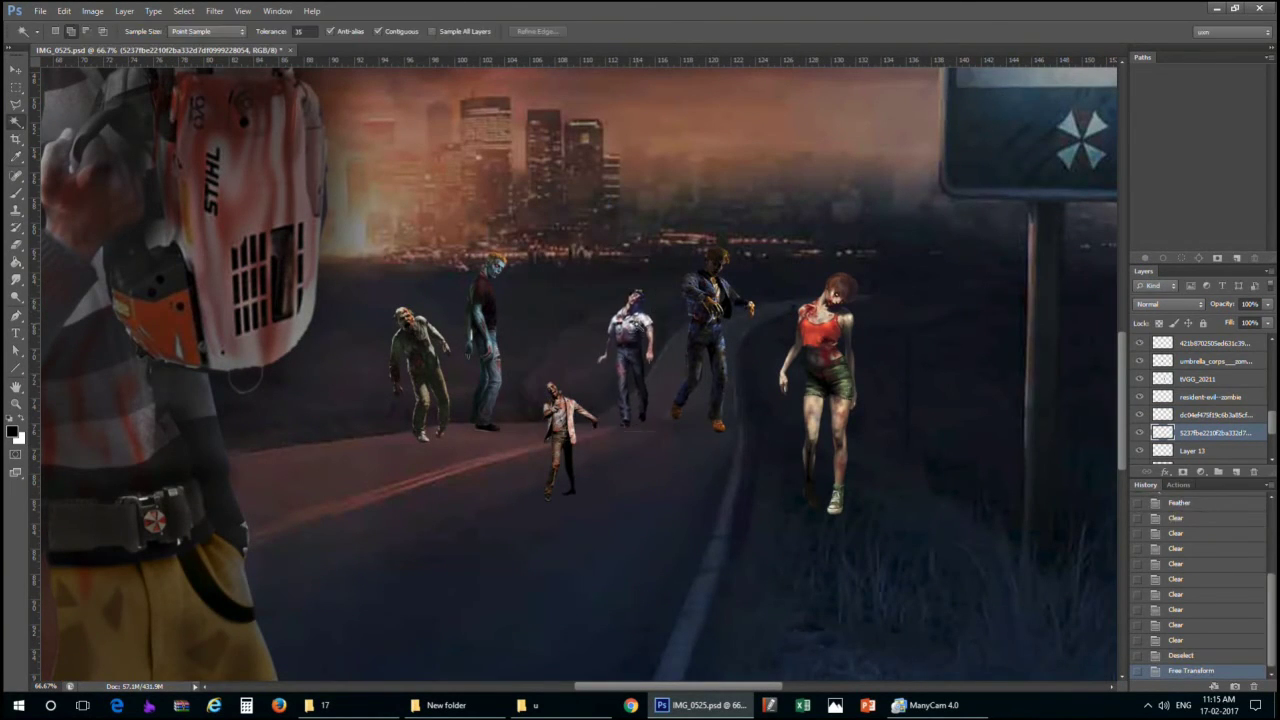
Shrink the jacket zombie to about 69% and position it beside the police zombie
{"action": "key", "text": "v"}
{"action": "left_click_drag", "start_coordinate": [718, 314], "coordinate": [690, 300]}
{"action": "key", "text": "ctrl+t"}
{"action": "left_click_drag", "start_coordinate": [663, 251], "coordinate": [654, 308]}
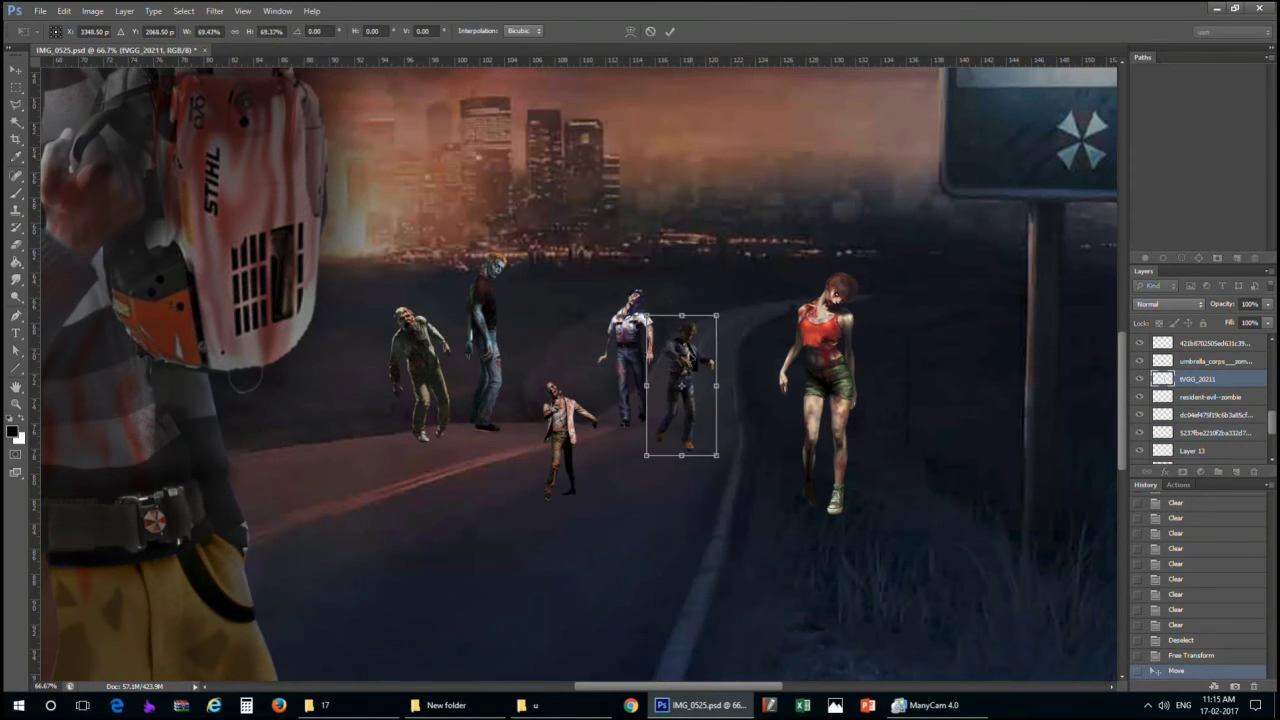
{"action": "left_click_drag", "start_coordinate": [707, 363], "coordinate": [690, 343]}
{"action": "key", "text": "Return"}
Shrink the red-top woman and place her beside the zombies
{"action": "left_click_drag", "start_coordinate": [820, 360], "coordinate": [745, 350]}
{"action": "key", "text": "ctrl+t"}
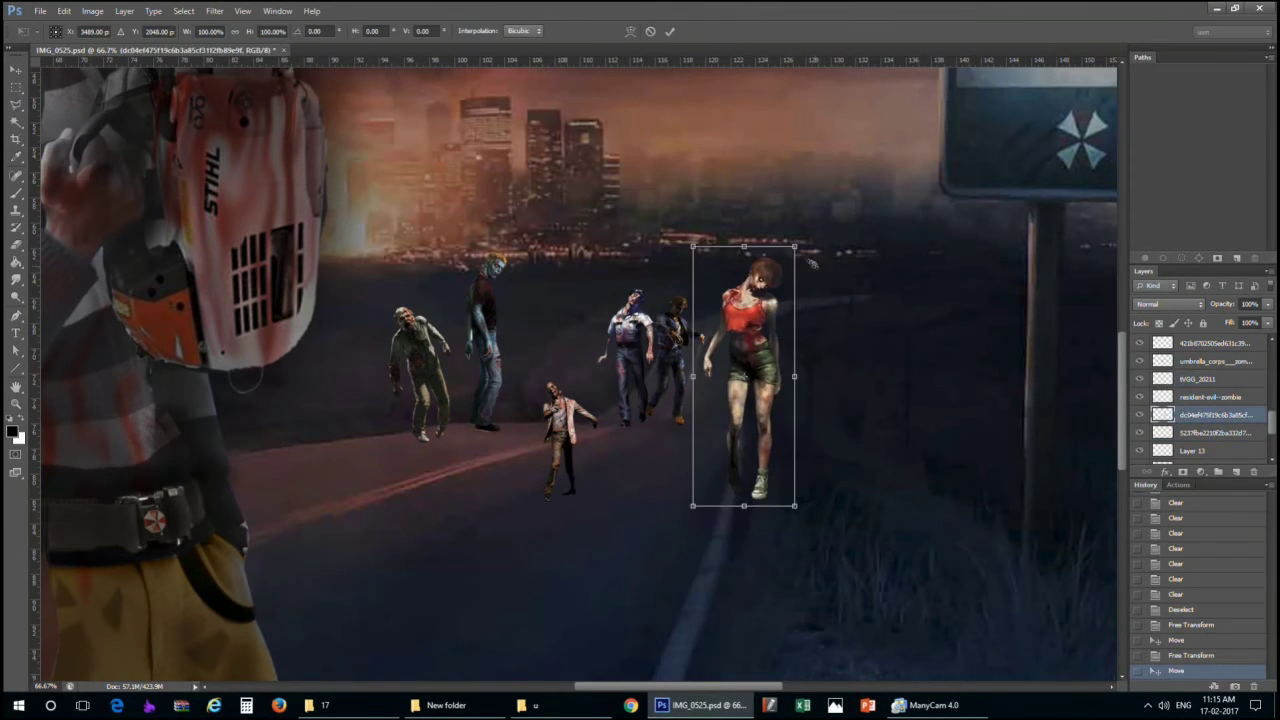
{"action": "left_click_drag", "start_coordinate": [786, 243], "coordinate": [757, 357]}
{"action": "mouse_move", "coordinate": [723, 407]}
{"action": "left_mouse_down"}
{"action": "mouse_move", "coordinate": [711, 352]}
{"action": "mouse_move", "coordinate": [583, 352]}
{"action": "left_mouse_up"}
{"action": "key", "text": "Return"}
Enlarge the small zombie to about 141% and stack resident-evil-zombie above tVGG_20211
{"action": "mouse_move", "coordinate": [583, 390]}
{"action": "left_mouse_down"}
{"action": "mouse_move", "coordinate": [628, 338]}
{"action": "mouse_move", "coordinate": [586, 275]}
{"action": "left_mouse_up"}
{"action": "key", "text": "ctrl+t"}
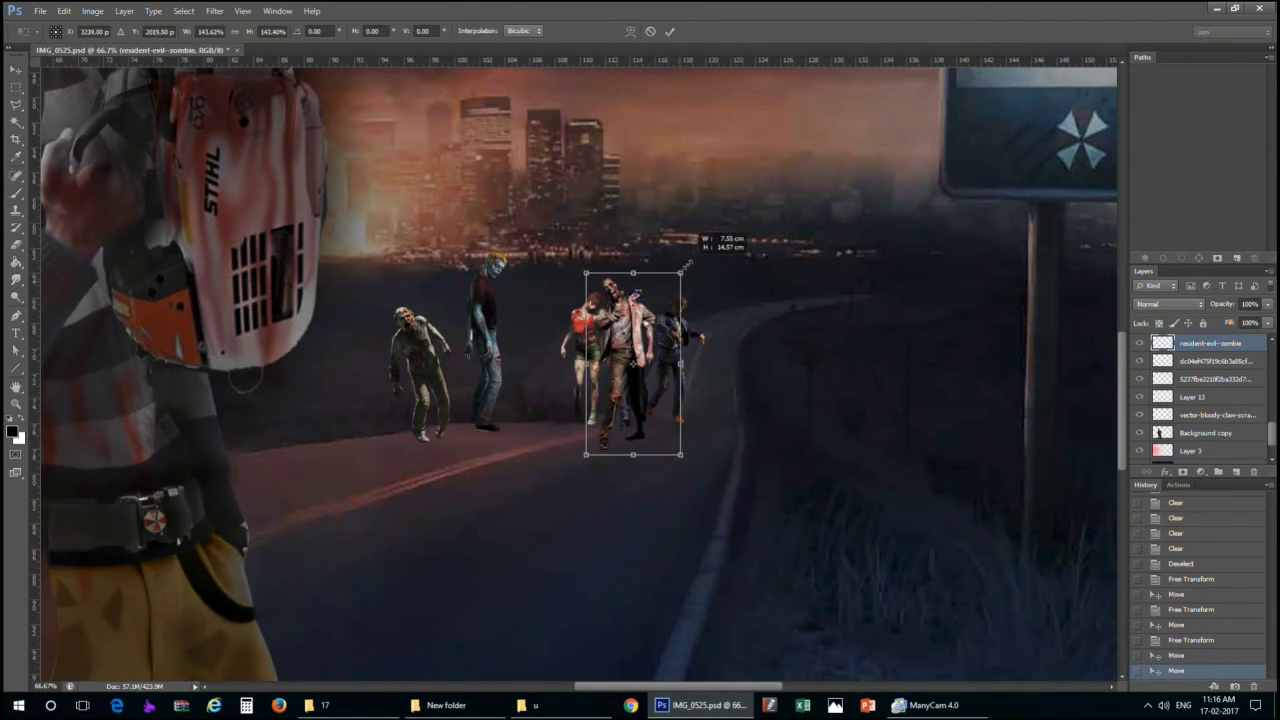
{"action": "key", "text": "Return"}
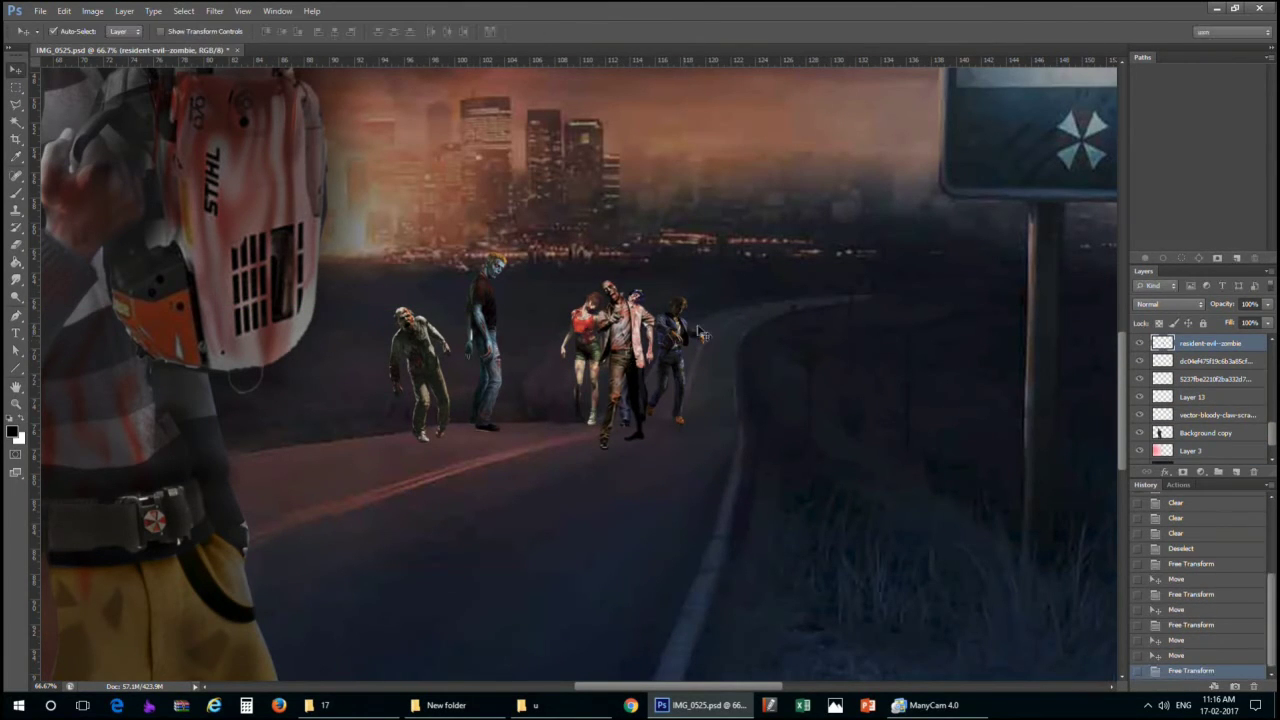
{"action": "left_click_drag", "start_coordinate": [1197, 362], "coordinate": [1197, 348]}
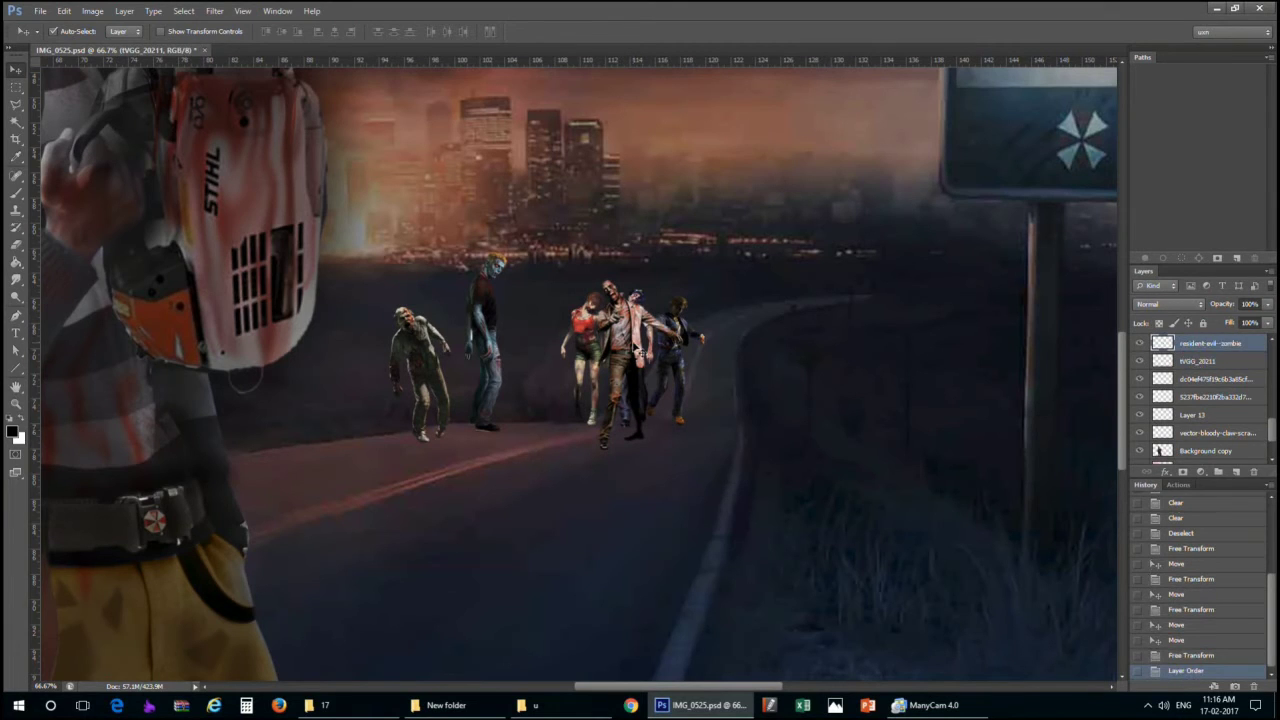
Move the tall zombie beside the group and shrink it to about 73%
{"action": "left_click_drag", "start_coordinate": [495, 345], "coordinate": [730, 347]}
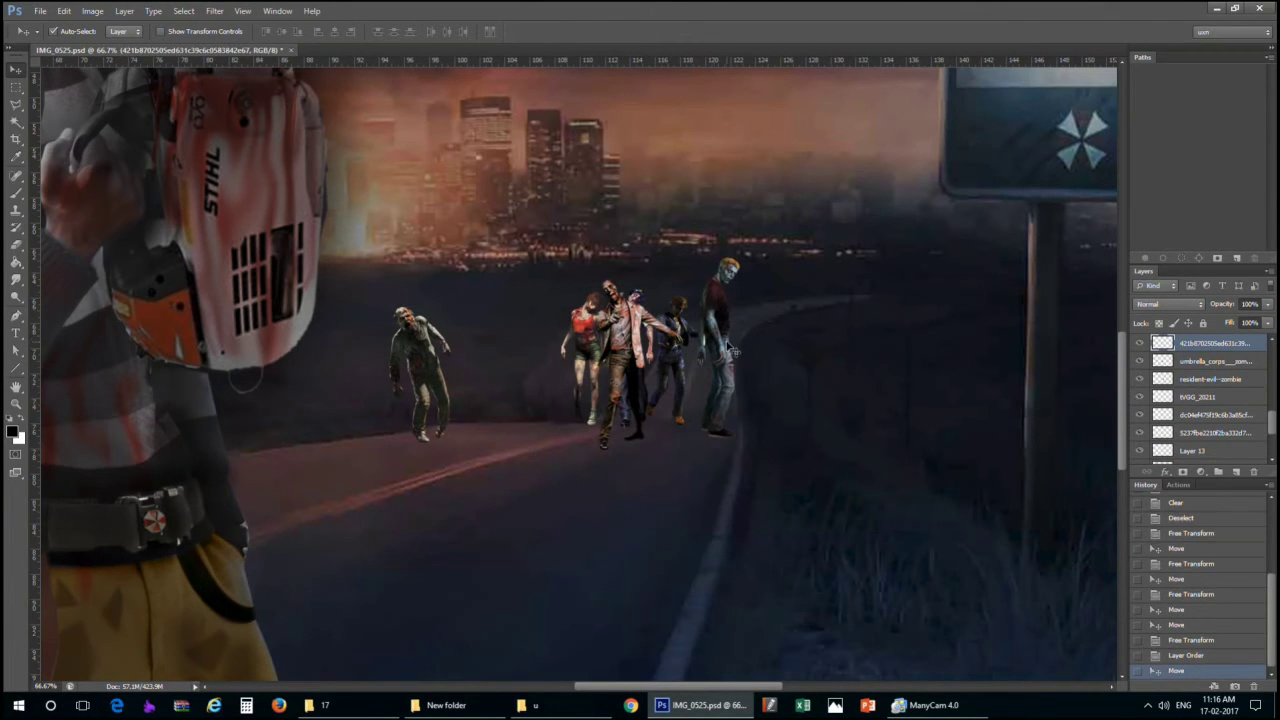
{"action": "key", "text": "ctrl+t"}
{"action": "left_click_drag", "start_coordinate": [740, 256], "coordinate": [729, 305]}
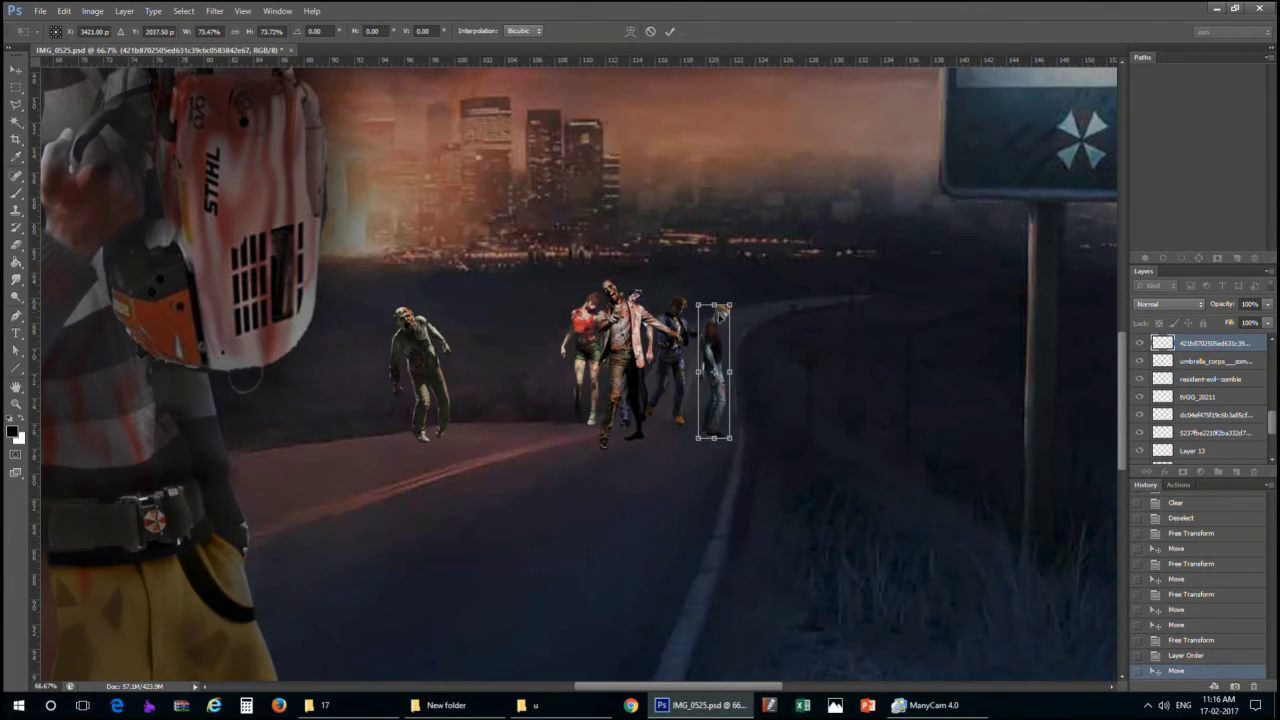
{"action": "key", "text": "Return"}
Move the left zombie and the police zombie farther up the road
{"action": "mouse_move", "coordinate": [435, 334]}
{"action": "left_mouse_down"}
{"action": "mouse_move", "coordinate": [840, 200]}
{"action": "mouse_move", "coordinate": [788, 268]}
{"action": "left_mouse_up"}
{"action": "key", "text": "ctrl+t"}
{"action": "key", "text": "Return"}
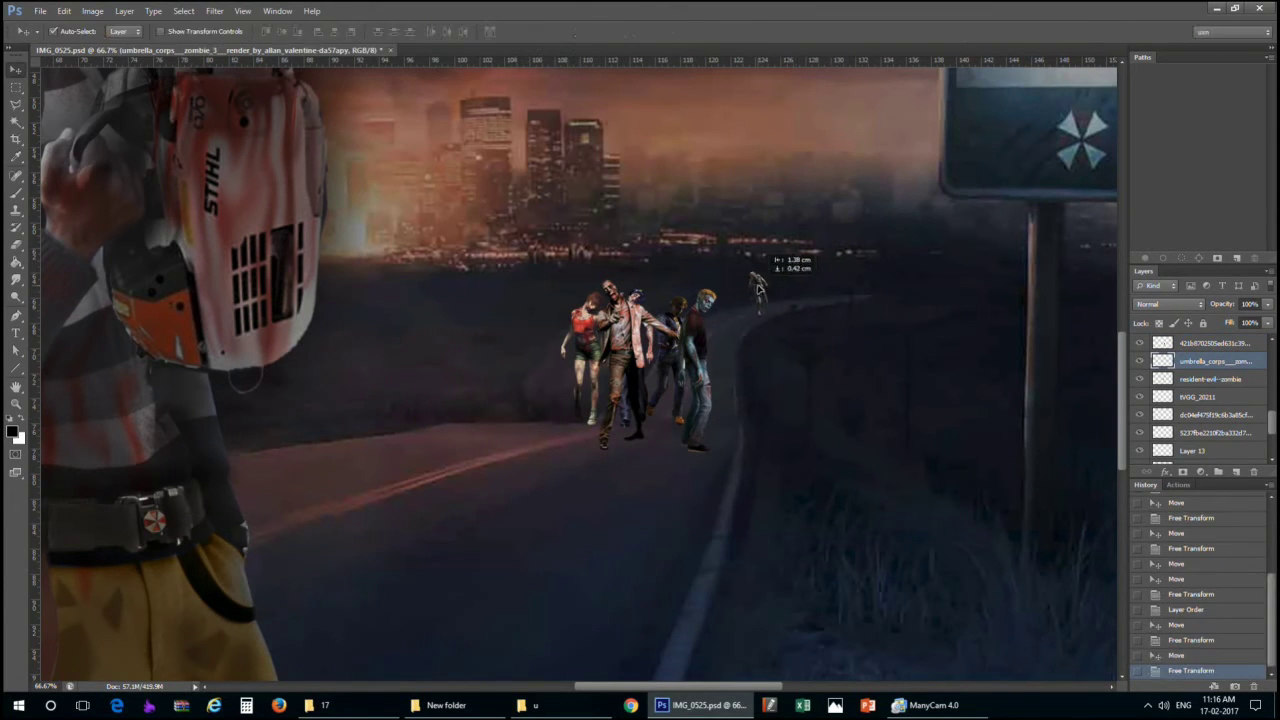
{"action": "left_click_drag", "start_coordinate": [677, 350], "coordinate": [740, 245]}
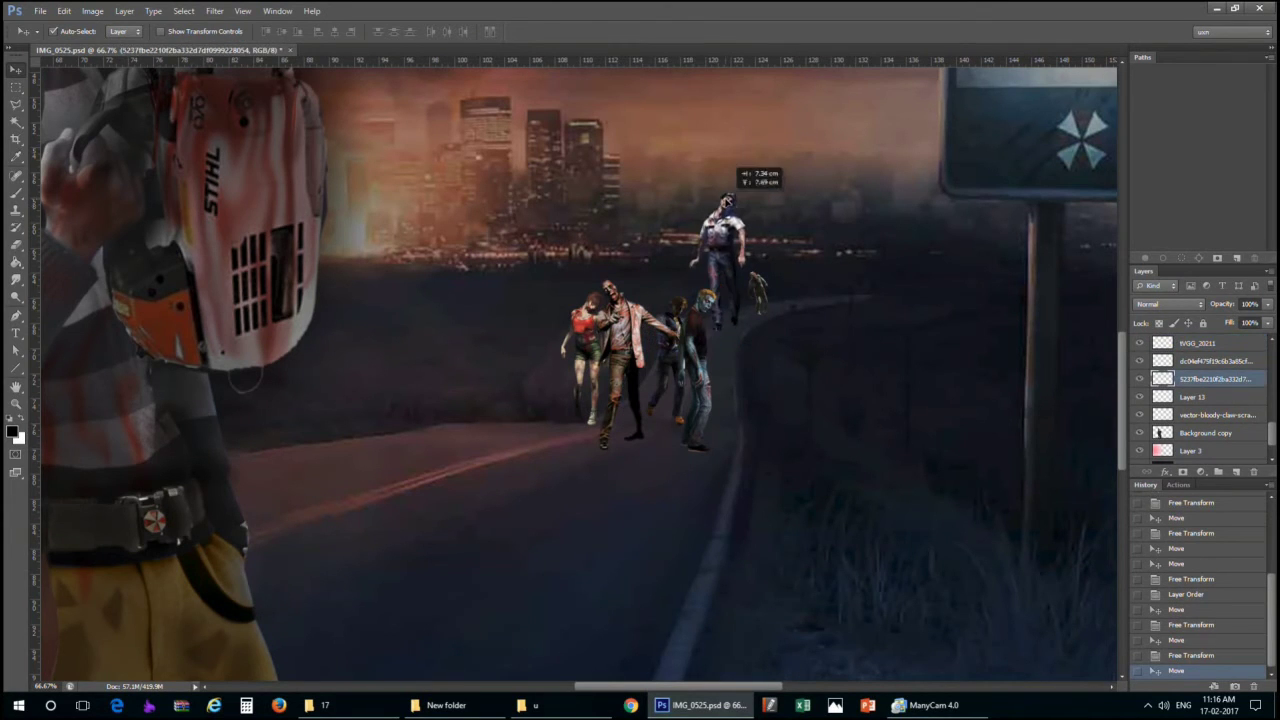
{"action": "key", "text": "z"}
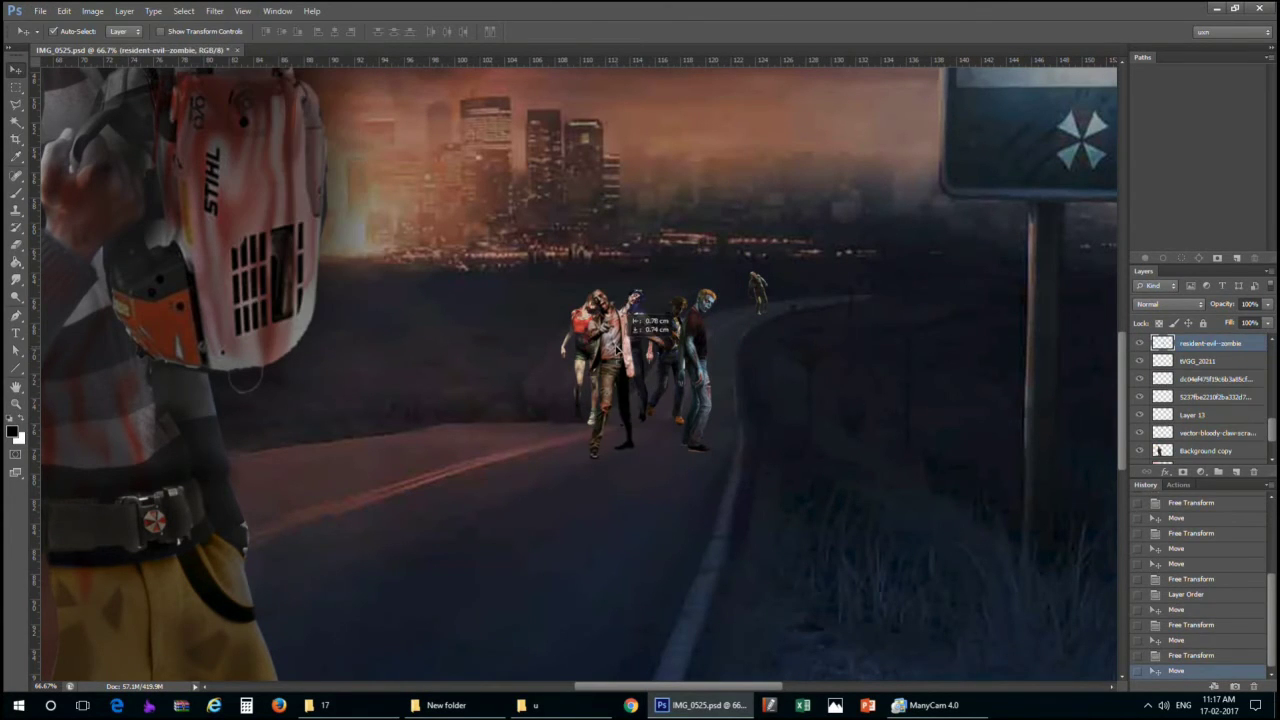
Place the duplicated zombie up the road, shrunk to about 41%
{"action": "left_click_drag", "start_coordinate": [648, 383], "coordinate": [722, 300]}
{"action": "key", "text": "ctrl+t"}
{"action": "left_click_drag", "start_coordinate": [758, 240], "coordinate": [716, 324]}
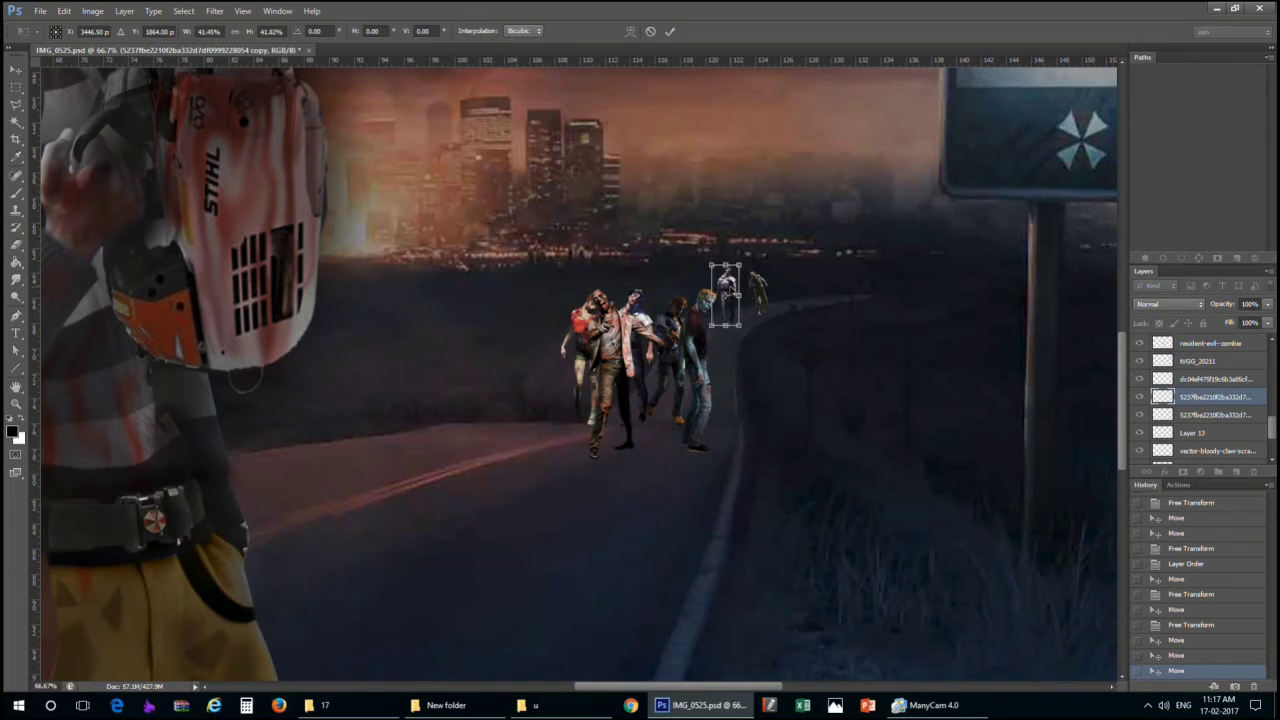
{"action": "key", "text": "Return"}
{"action": "key", "text": "ctrl+minus"}
{"action": "key", "text": "ctrl+minus"}
{"action": "key", "text": "ctrl+plus"}
{"action": "key", "text": "ctrl+plus"}
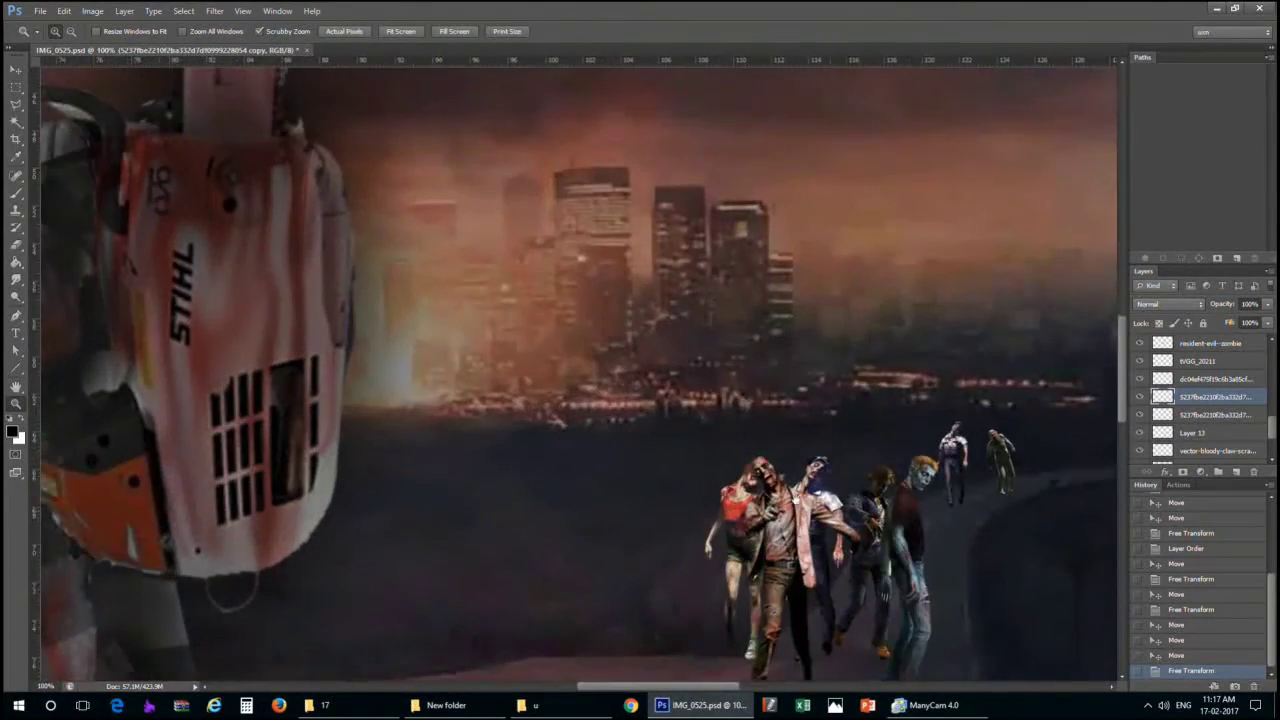
{"action": "left_click_drag", "start_coordinate": [1012, 398], "coordinate": [832, 248]}
Enlarge the woman, resident-evil-zombie and far zombie layers together from the bottom-left corner
{"action": "key", "text": "v"}
{"action": "left_click", "coordinate": [520, 350]}
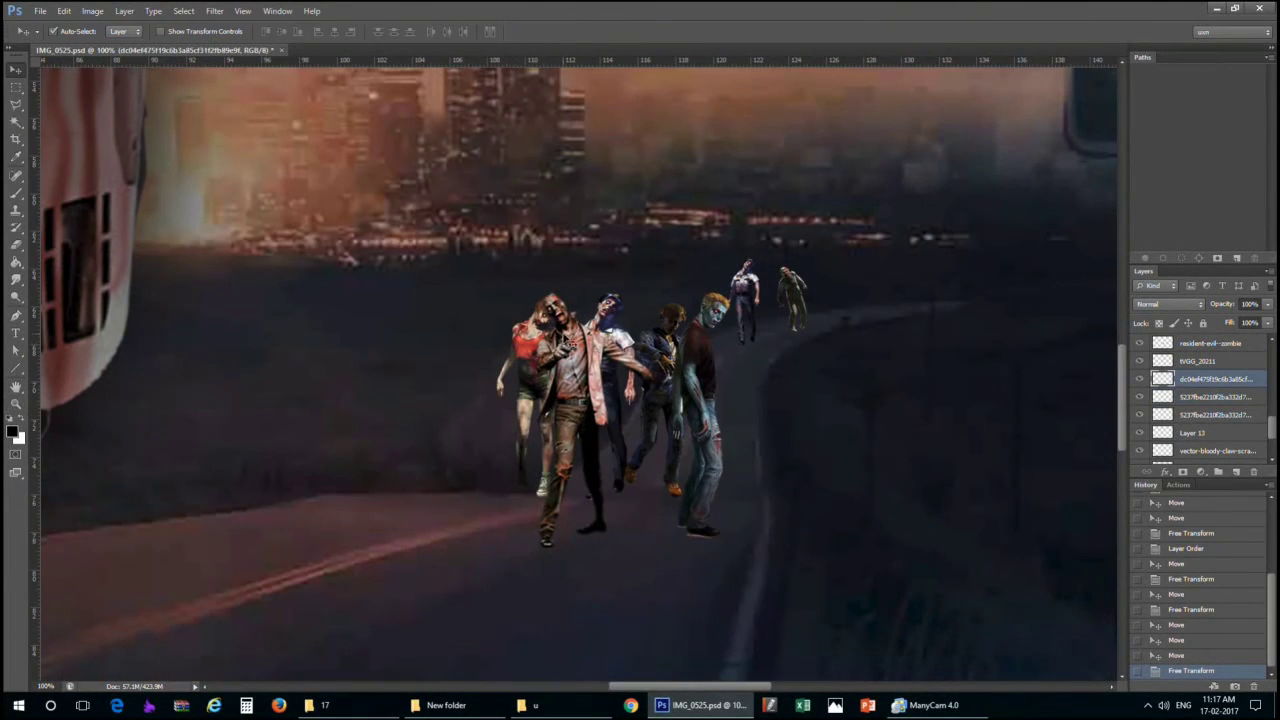
{"action": "left_click", "coordinate": [590, 338], "text": "shift"}
{"action": "left_click", "coordinate": [745, 300], "text": "shift"}
{"action": "left_click", "coordinate": [792, 296], "text": "shift"}
{"action": "key", "text": "ctrl+t"}
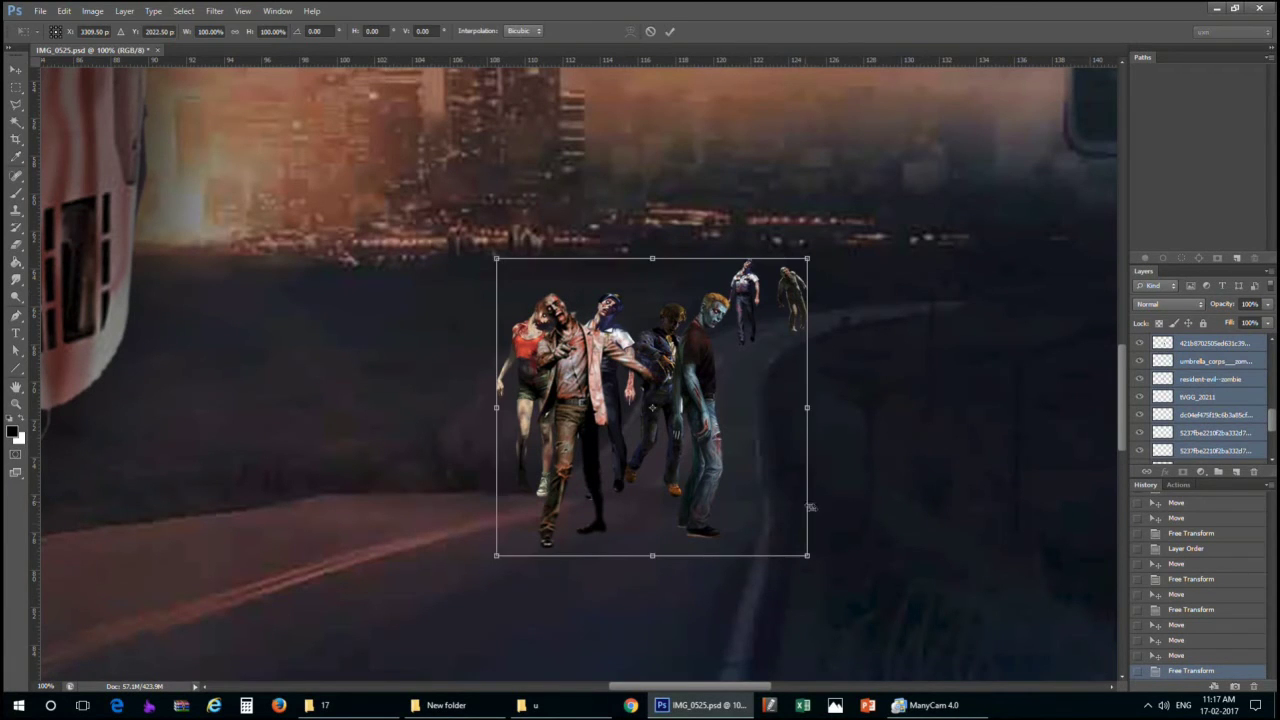
{"action": "left_click_drag", "start_coordinate": [498, 549], "coordinate": [449, 577]}
{"action": "key", "text": "Return"}
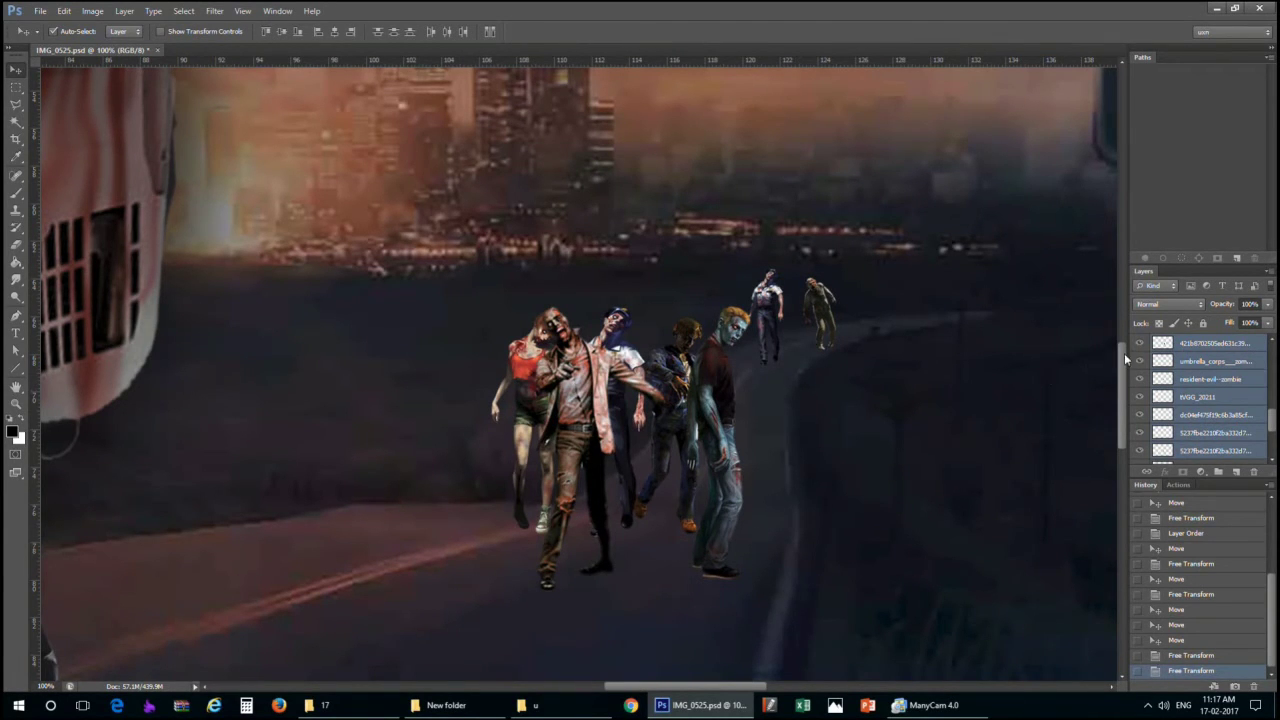
Group the zombie layers into Group 1 and duplicate the group
{"action": "key", "text": "ctrl+g"}
{"action": "right_click", "coordinate": [1220, 360]}
{"action": "left_click", "coordinate": [1194, 46]}
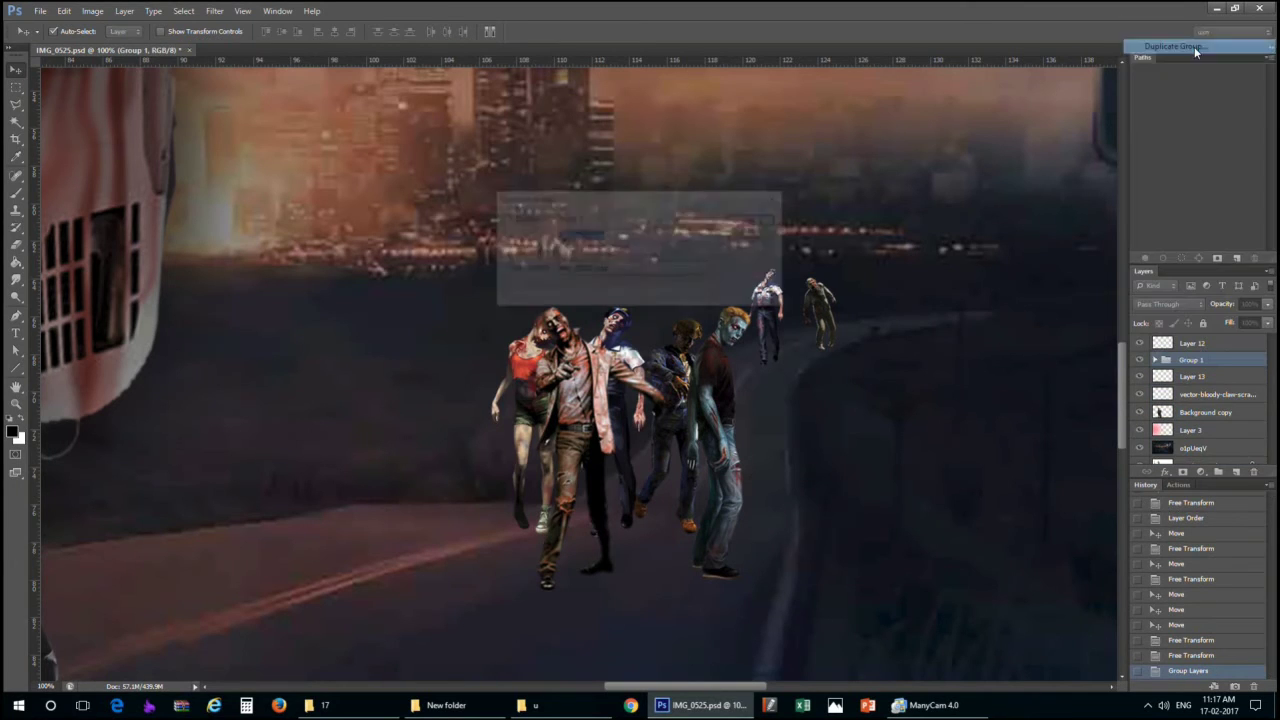
{"action": "key", "text": "Return"}
Convert Group 1 copy to a smart object, load its outline selection, and rasterize it
{"action": "right_click", "coordinate": [1210, 366]}
{"action": "left_click", "coordinate": [1190, 94]}
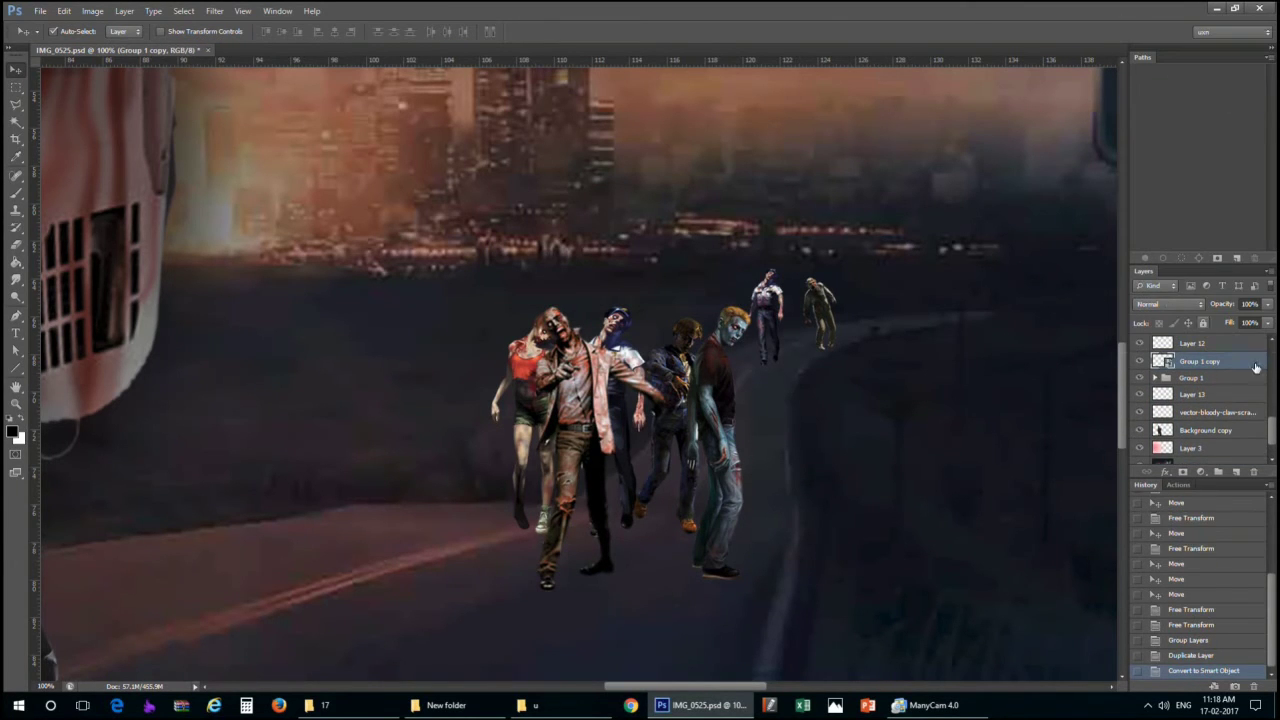
{"action": "left_click", "coordinate": [1162, 361], "text": "ctrl"}
{"action": "right_click", "coordinate": [1238, 362]}
{"action": "left_click", "coordinate": [1172, 366]}
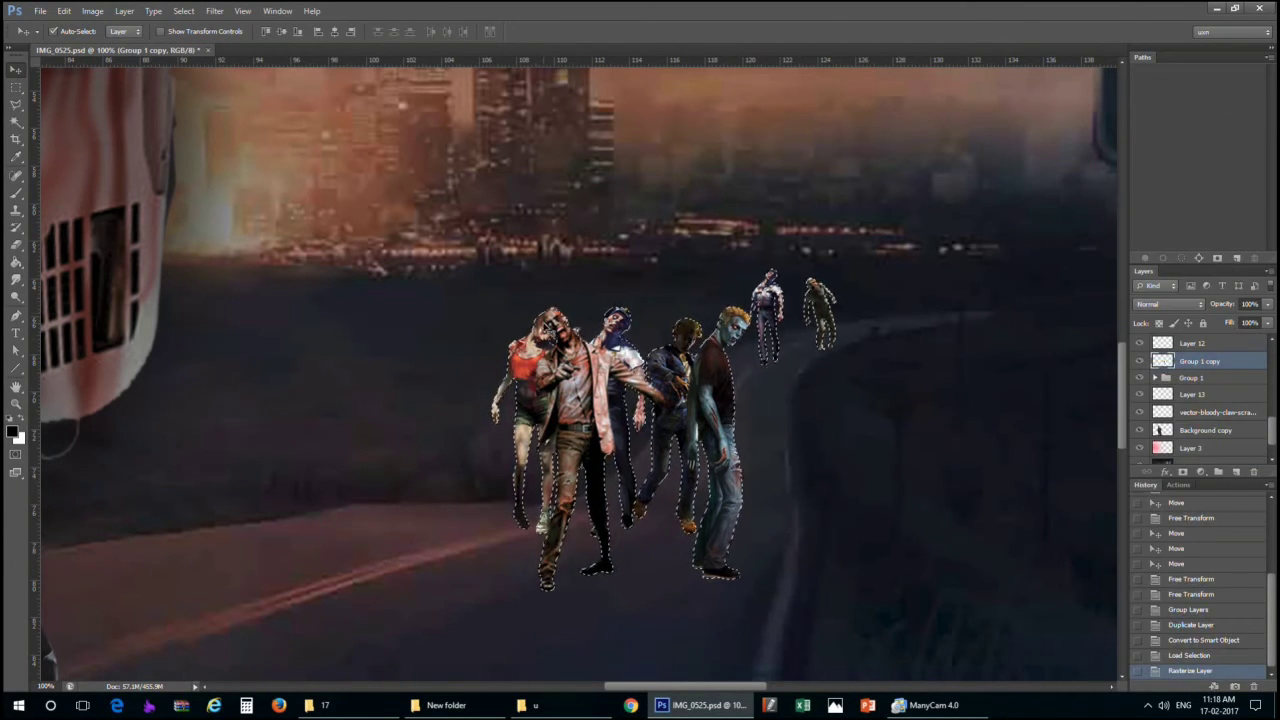
Paint the selected zombie copies solid black with a brush at 100% opacity
{"action": "key", "text": "b"}
{"action": "right_click", "coordinate": [595, 413]}
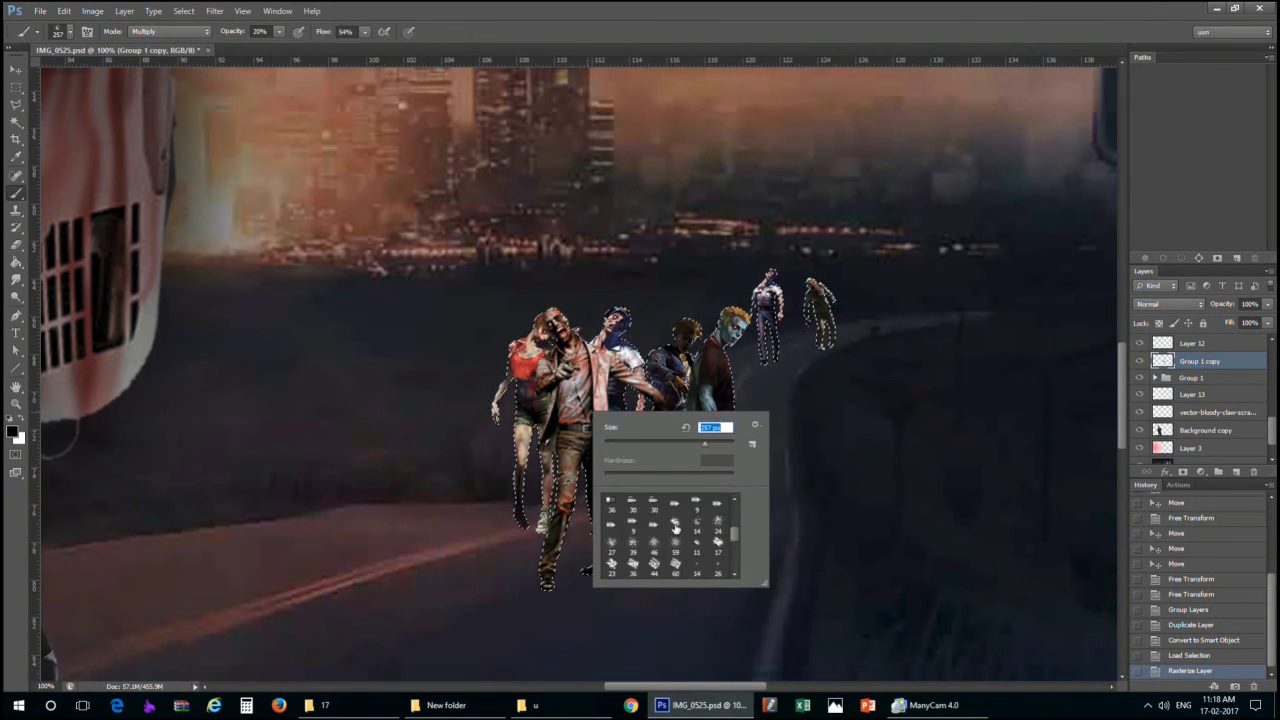
{"action": "scroll", "coordinate": [675, 527], "scroll_direction": "up", "scroll_amount": 3}
{"action": "left_click_drag", "start_coordinate": [640, 400], "coordinate": [650, 510]}
{"action": "key", "text": "0"}
{"action": "left_click_drag", "start_coordinate": [530, 350], "coordinate": [760, 330]}
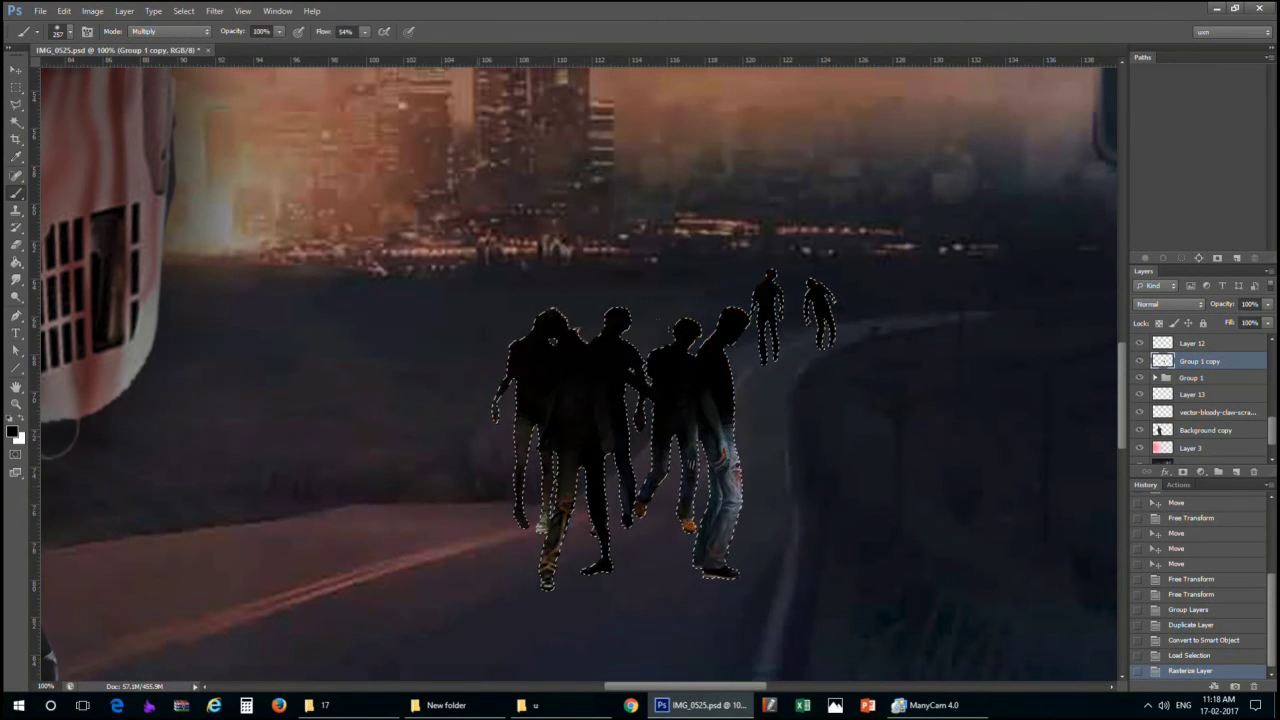
{"action": "left_click_drag", "start_coordinate": [555, 510], "coordinate": [718, 470]}
Flatten the black silhouette, tilt it about -9.4°, and move it up the road
{"action": "key", "text": "ctrl+t"}
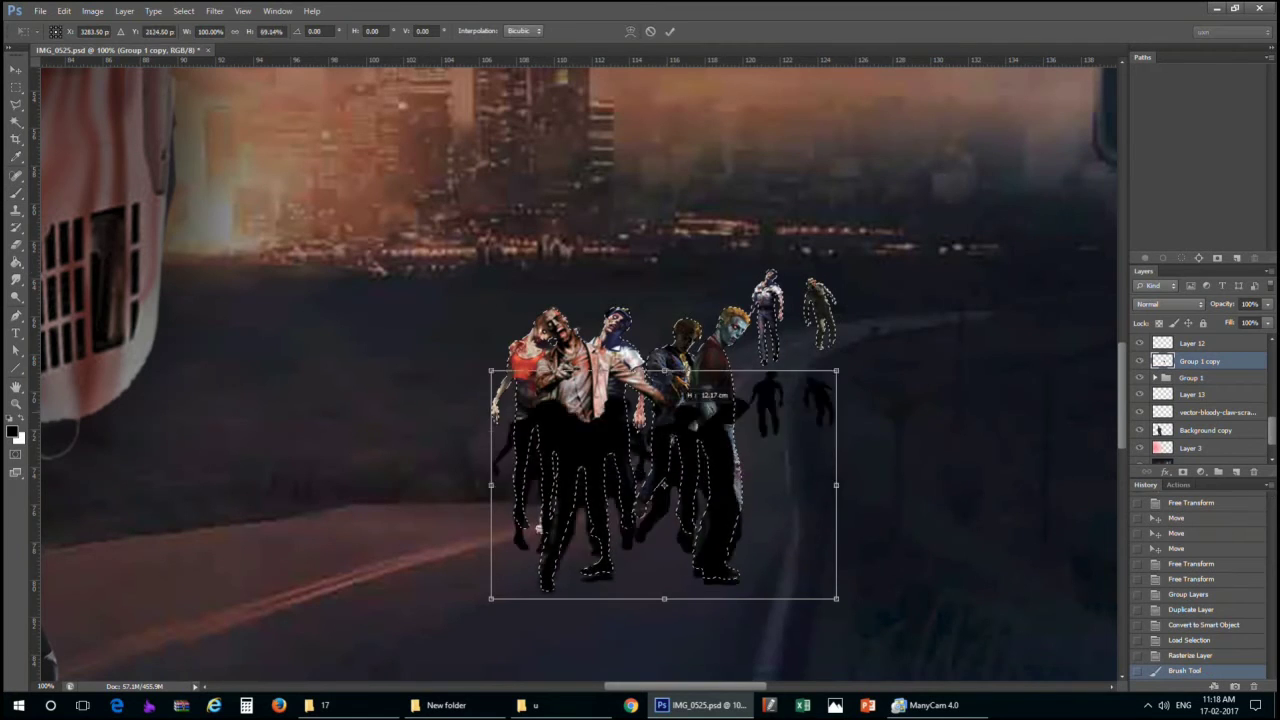
{"action": "left_click_drag", "start_coordinate": [663, 371], "coordinate": [663, 471]}
{"action": "left_click_drag", "start_coordinate": [870, 562], "coordinate": [873, 528]}
{"action": "key", "text": "Return"}
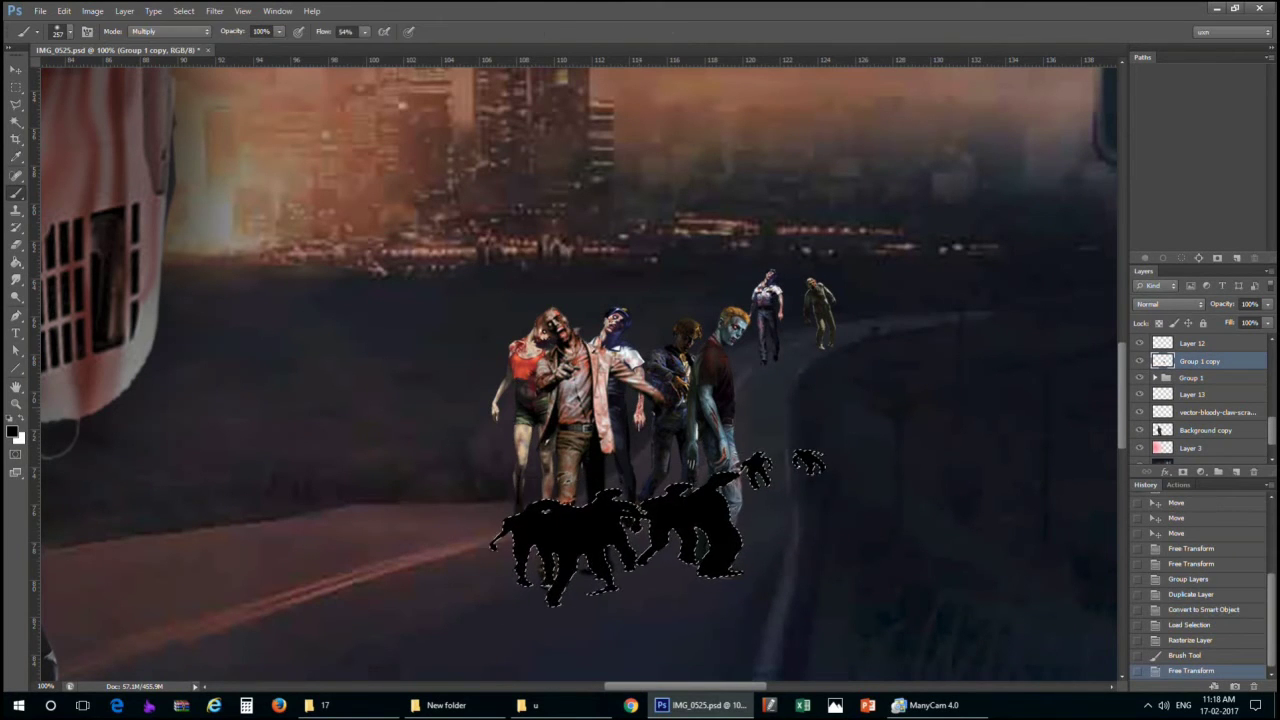
{"action": "key", "text": "v"}
{"action": "mouse_move", "coordinate": [711, 516]}
{"action": "left_mouse_down"}
{"action": "mouse_move", "coordinate": [713, 490]}
{"action": "mouse_move", "coordinate": [913, 281]}
{"action": "left_mouse_up"}
Shrink and tilt the silhouette onto the far road, then deselect
{"action": "key", "text": "ctrl+t"}
{"action": "mouse_move", "coordinate": [1059, 195]}
{"action": "left_mouse_down"}
{"action": "mouse_move", "coordinate": [986, 243]}
{"action": "mouse_move", "coordinate": [1010, 271]}
{"action": "left_mouse_up"}
{"action": "key", "text": "Return"}
{"action": "key", "text": "ctrl+d"}
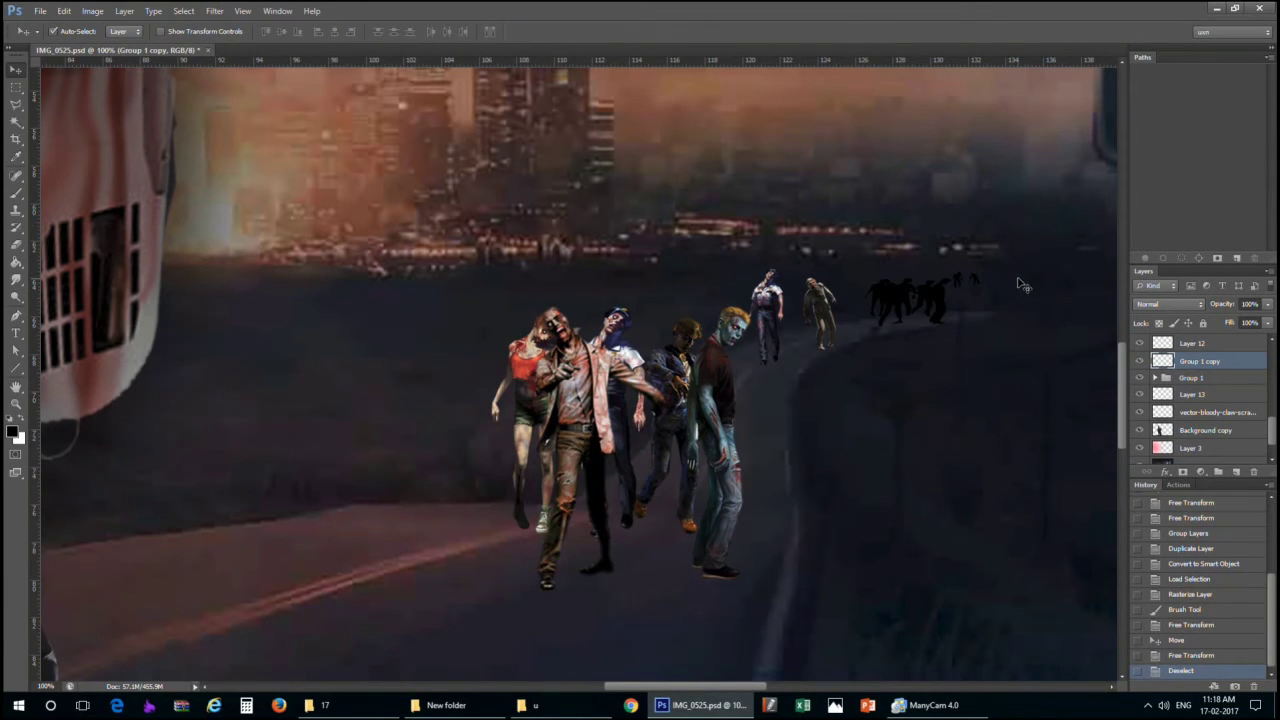
{"action": "key", "text": "ctrl+minus"}
{"action": "key", "text": "ctrl+minus"}
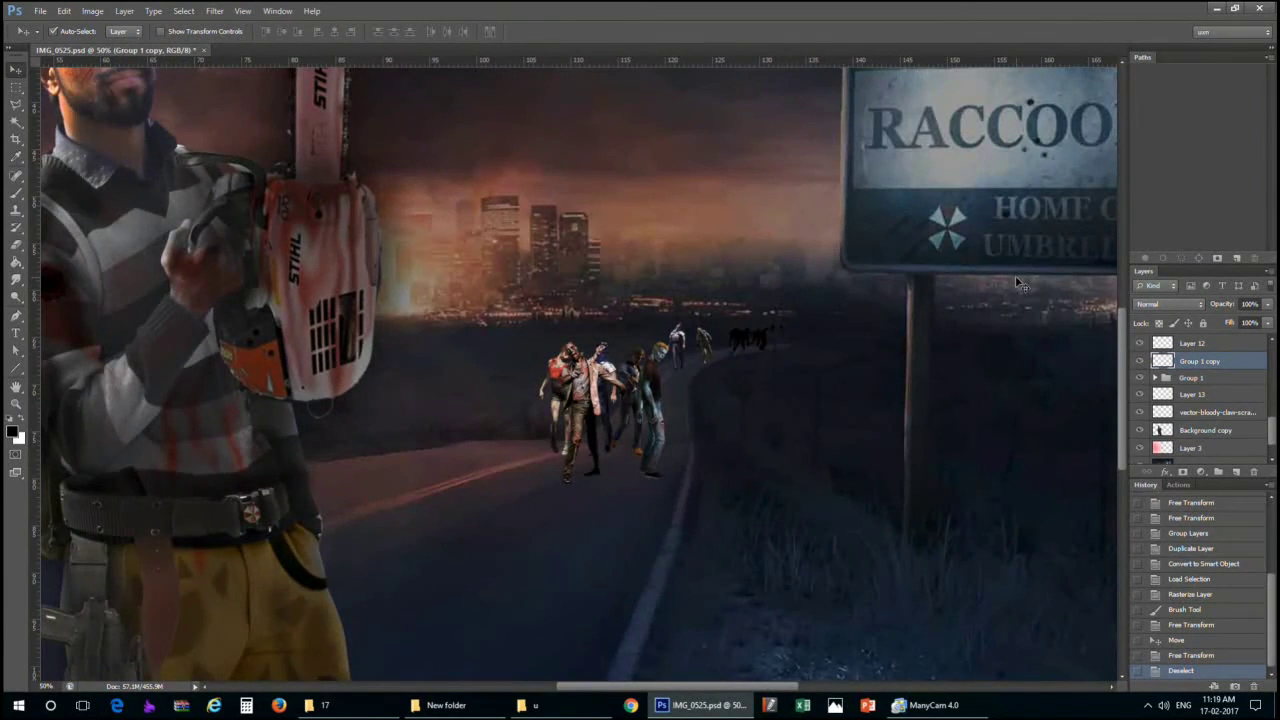
{"action": "key", "text": "ctrl+minus"}
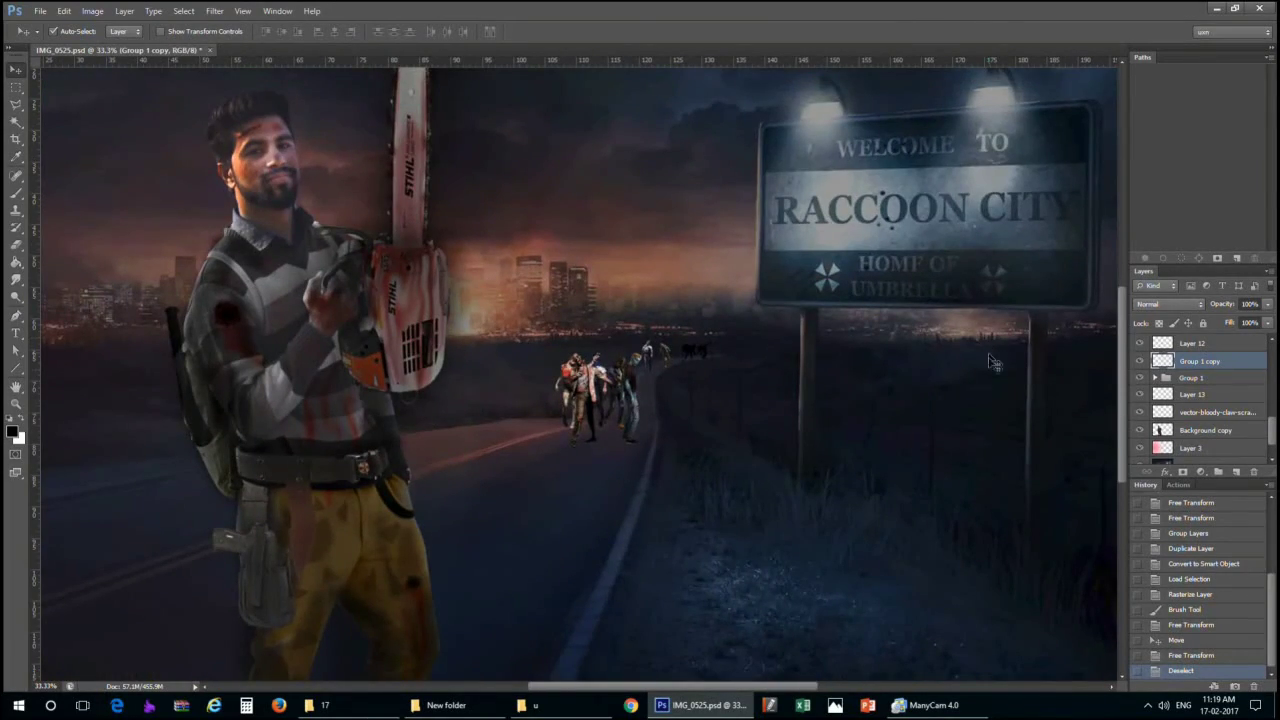
{"action": "key", "text": "ctrl+plus"}
{"action": "key", "text": "ctrl+plus"}
{"action": "key", "text": "ctrl+plus"}
{"action": "key", "text": "ctrl+minus"}
{"action": "key", "text": "ctrl+minus"}
{"action": "key", "text": "ctrl+minus"}
{"action": "key", "text": "ctrl+1"}
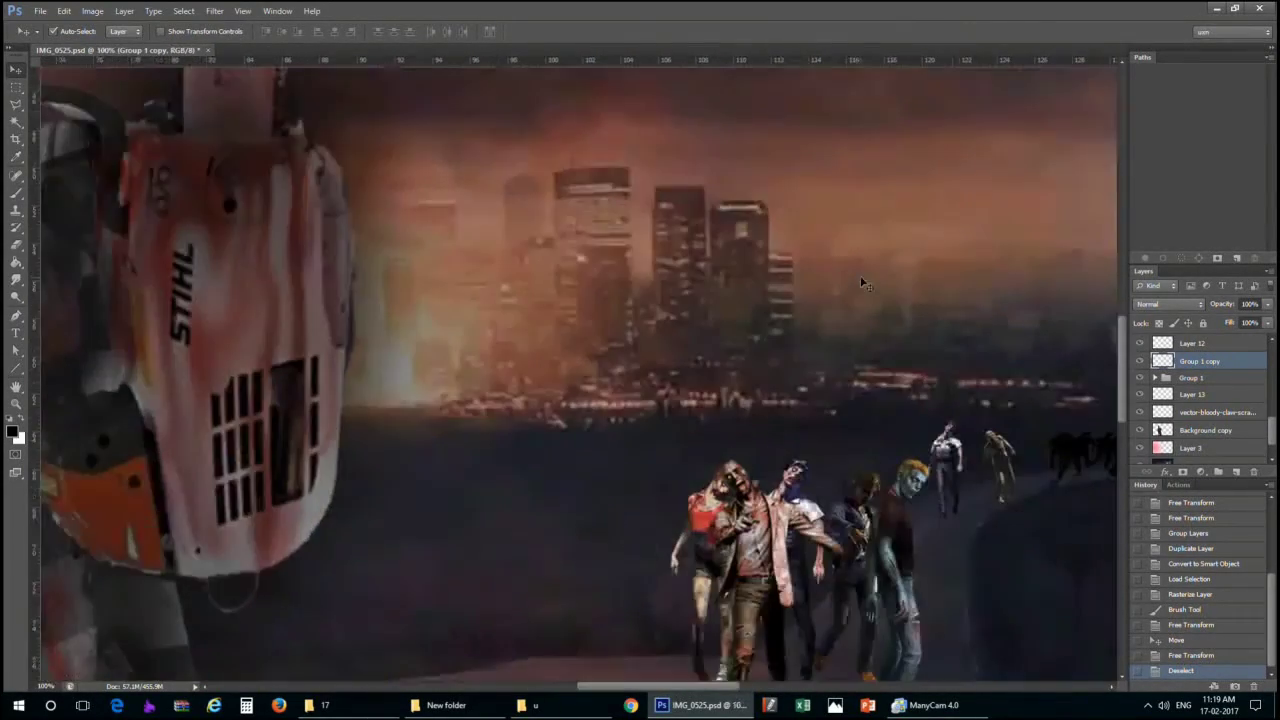
{"action": "left_click_drag", "start_coordinate": [863, 284], "coordinate": [611, 162]}
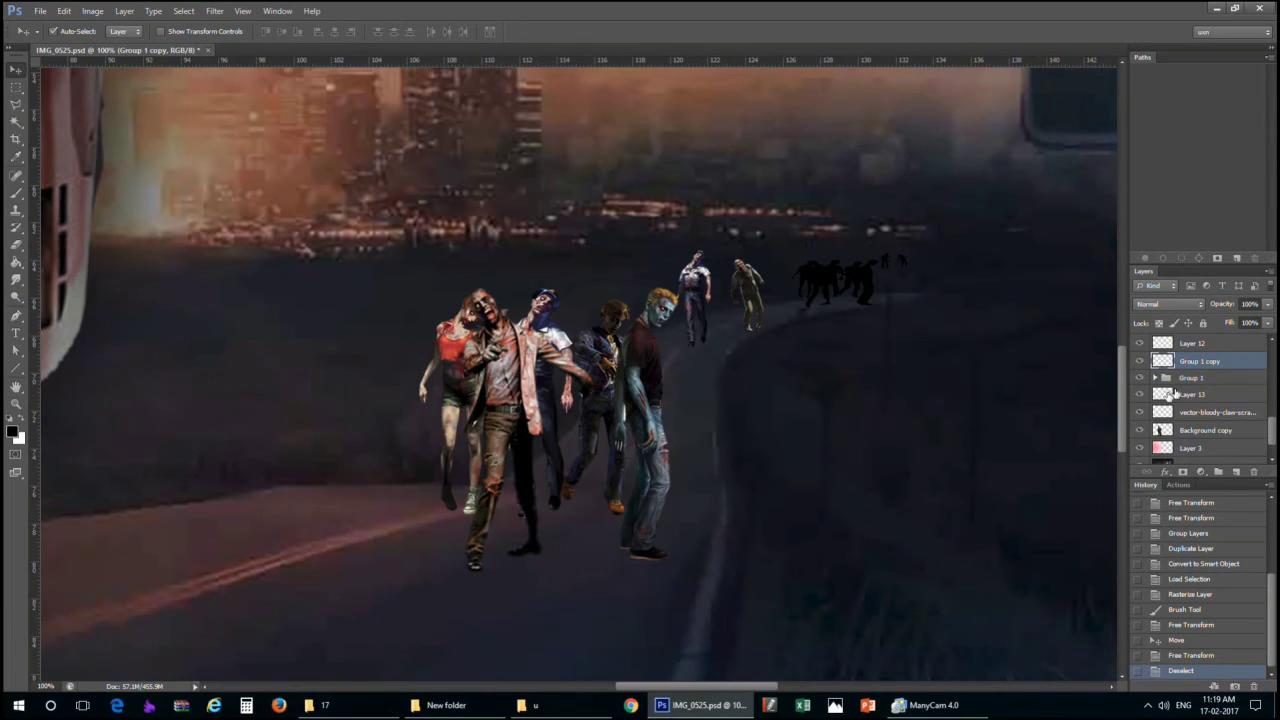
{"action": "scroll", "coordinate": [1180, 400], "scroll_direction": "down", "scroll_amount": 1}
Add Layer 14 above Layer 13 and paint dark shadows under the zombies' feet with a ~46 px brush
{"action": "left_click", "coordinate": [1192, 365]}
{"action": "key", "text": "ctrl+shift+n"}
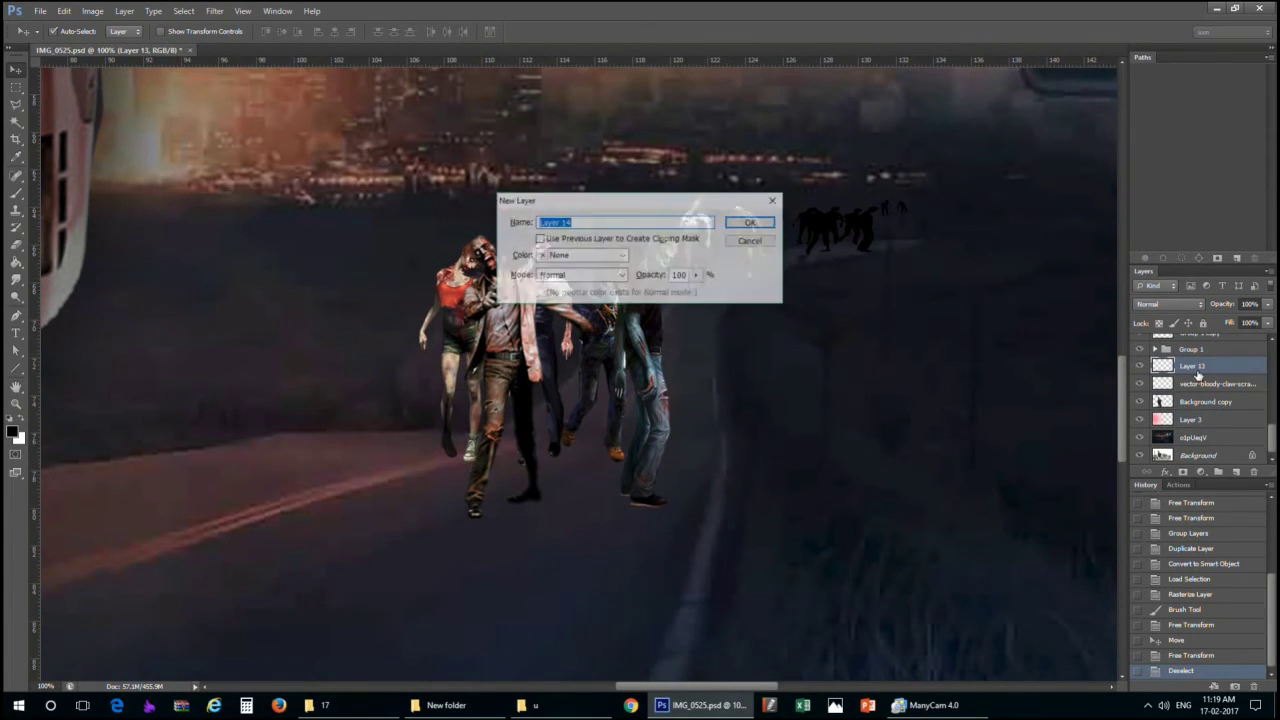
{"action": "key", "text": "Return"}
{"action": "key", "text": "b"}
{"action": "left_click_drag", "start_coordinate": [540, 480], "coordinate": [635, 380]}
{"action": "right_click", "coordinate": [620, 462]}
{"action": "left_click_drag", "start_coordinate": [700, 488], "coordinate": [645, 488]}
{"action": "key", "text": "Return"}
{"action": "mouse_move", "coordinate": [455, 485]}
{"action": "left_mouse_down"}
{"action": "mouse_move", "coordinate": [625, 450]}
{"action": "mouse_move", "coordinate": [617, 428]}
{"action": "left_mouse_up"}
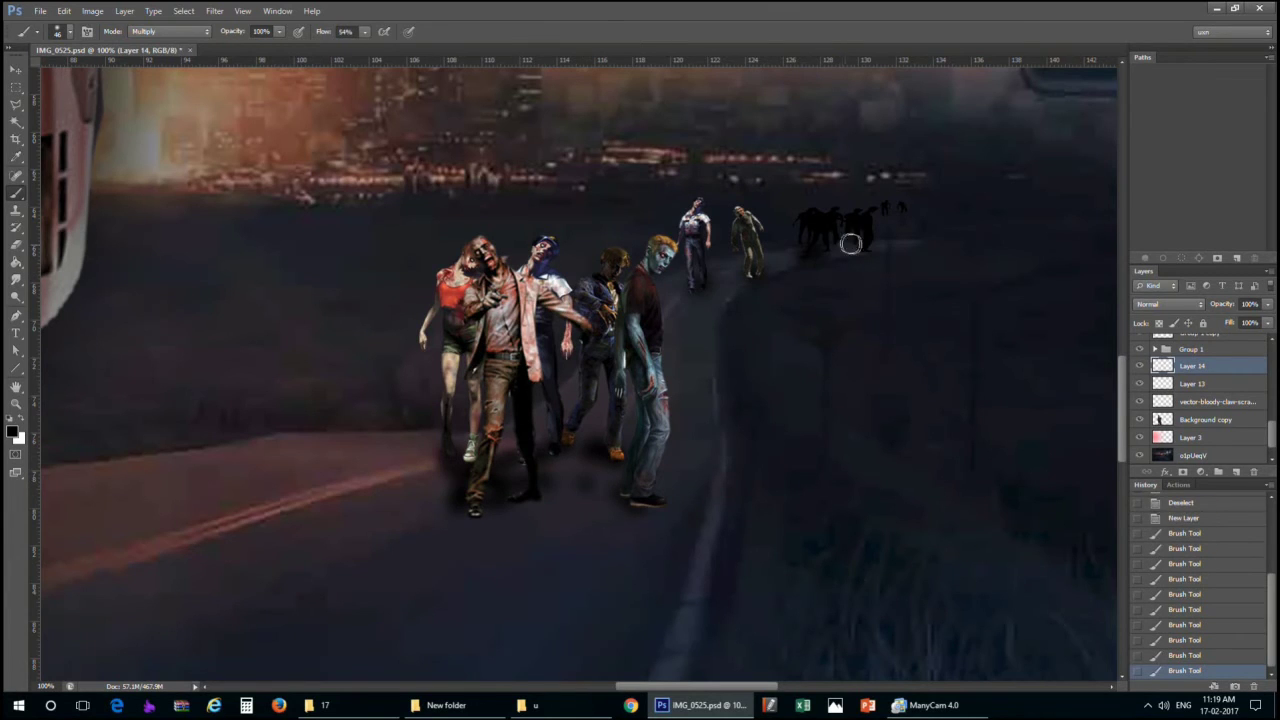
{"action": "scroll", "coordinate": [1044, 273], "scroll_direction": "up", "scroll_amount": 1}
Apply a Gaussian Blur to the Group 1 copy silhouette horde
{"action": "left_click", "coordinate": [1190, 349]}
{"action": "key", "text": "ctrl+j"}
{"action": "key", "text": "ctrl+e"}
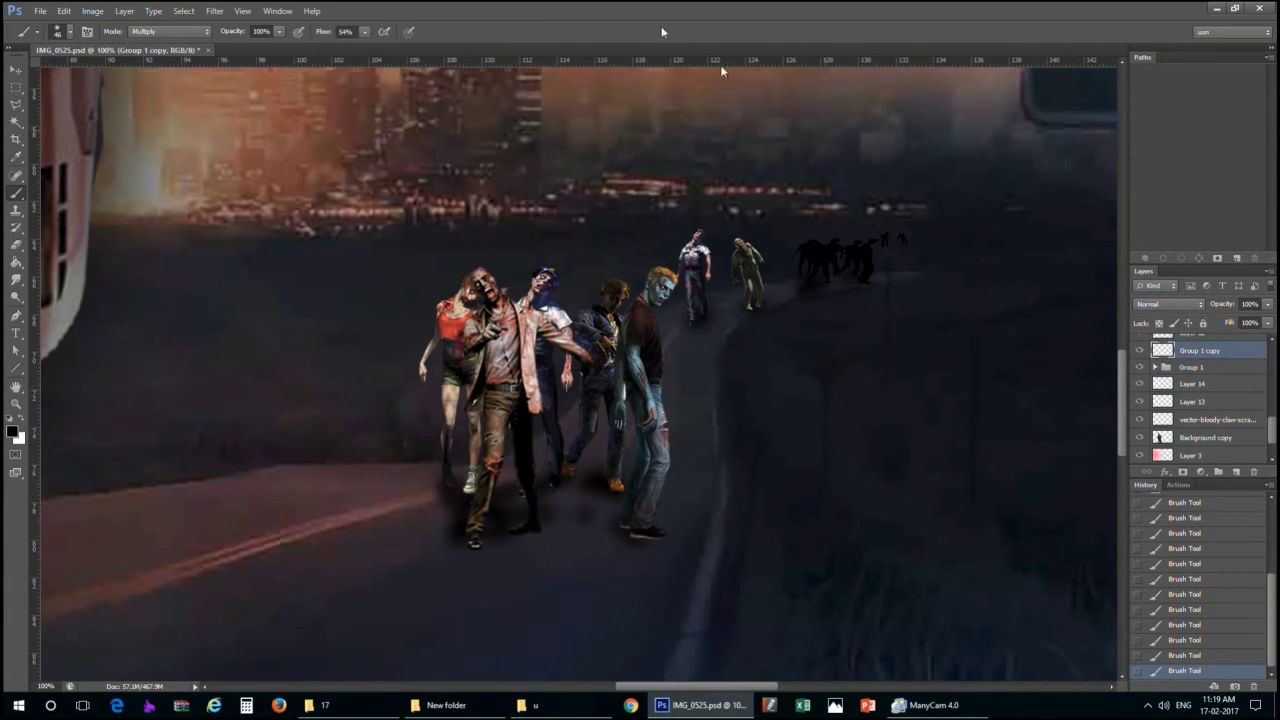
{"action": "left_click", "coordinate": [214, 11]}
{"action": "left_click", "coordinate": [410, 238]}
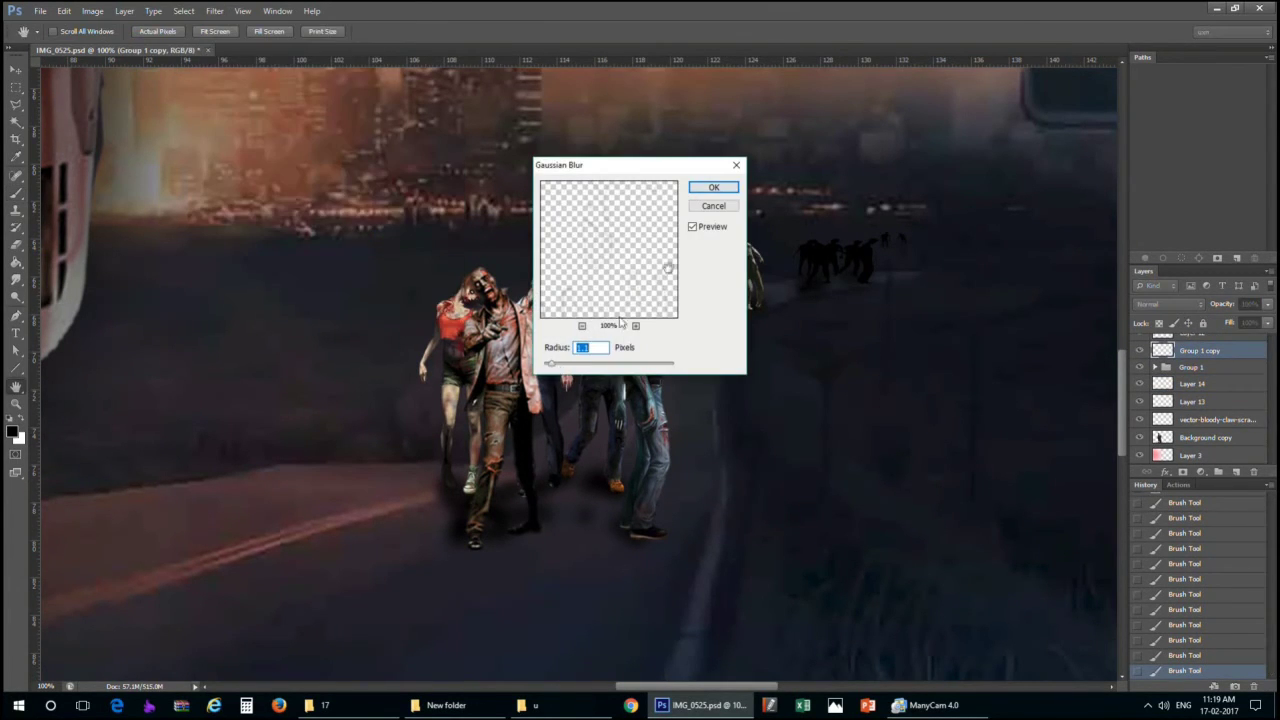
{"action": "key", "text": "Return"}
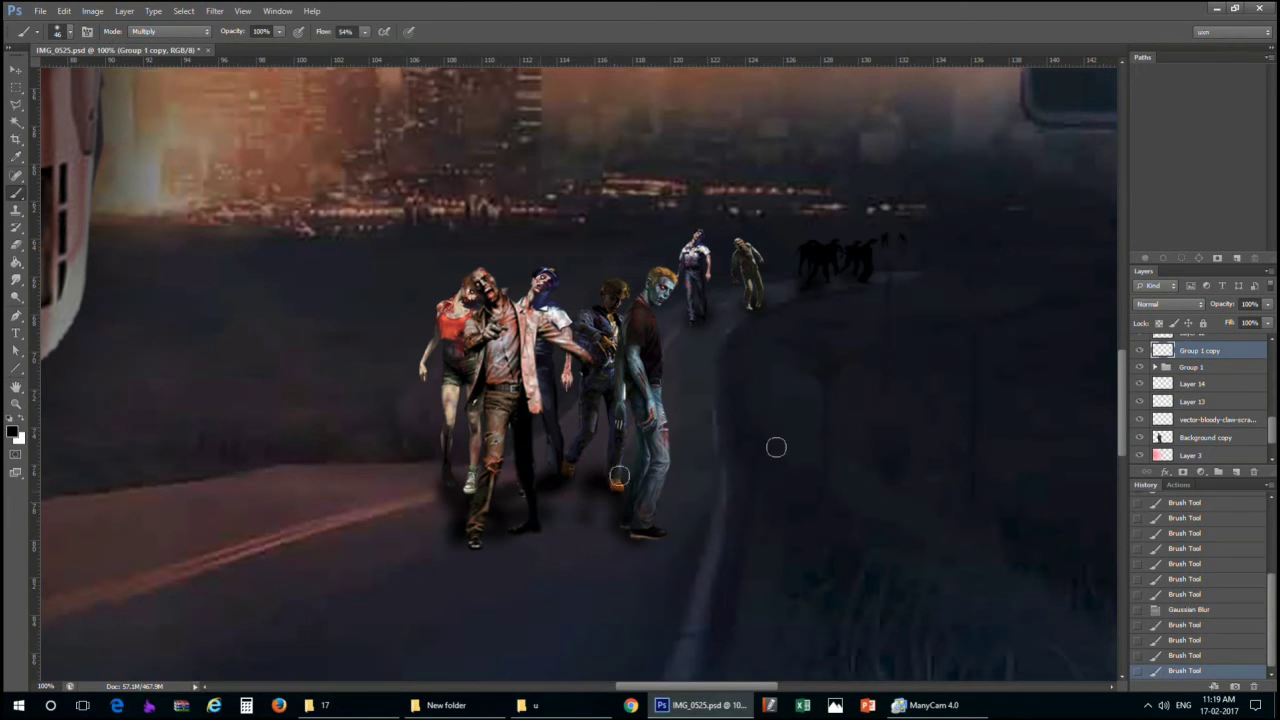
Restore the brush strokes and paint more shadow on Layer 14 with a 23 px brush
{"action": "key", "text": "ctrl+alt+z"}
{"action": "key", "text": "ctrl+alt+z"}
{"action": "key", "text": "ctrl+alt+z"}
{"action": "key", "text": "ctrl+alt+z"}
{"action": "key", "text": "v"}
{"action": "left_click", "coordinate": [503, 524]}
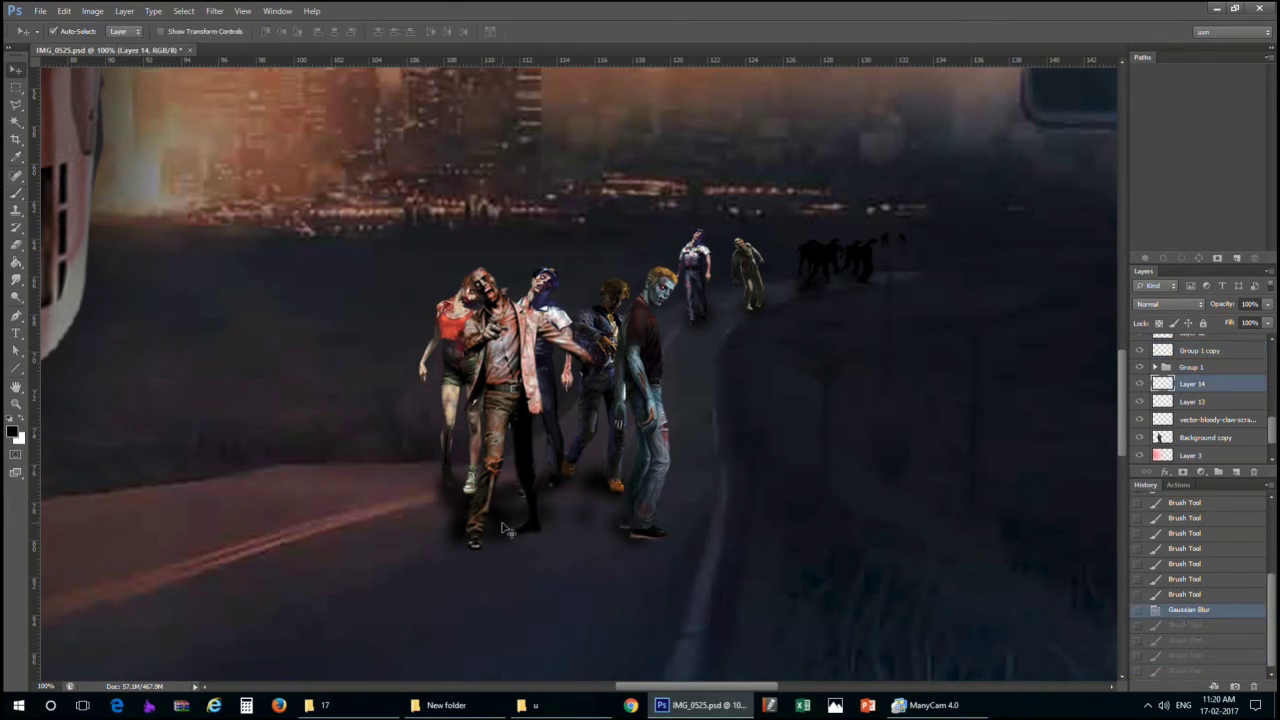
{"action": "key", "text": "b"}
{"action": "key", "text": "ctrl+shift+z"}
{"action": "key", "text": "ctrl+shift+z"}
{"action": "key", "text": "ctrl+shift+z"}
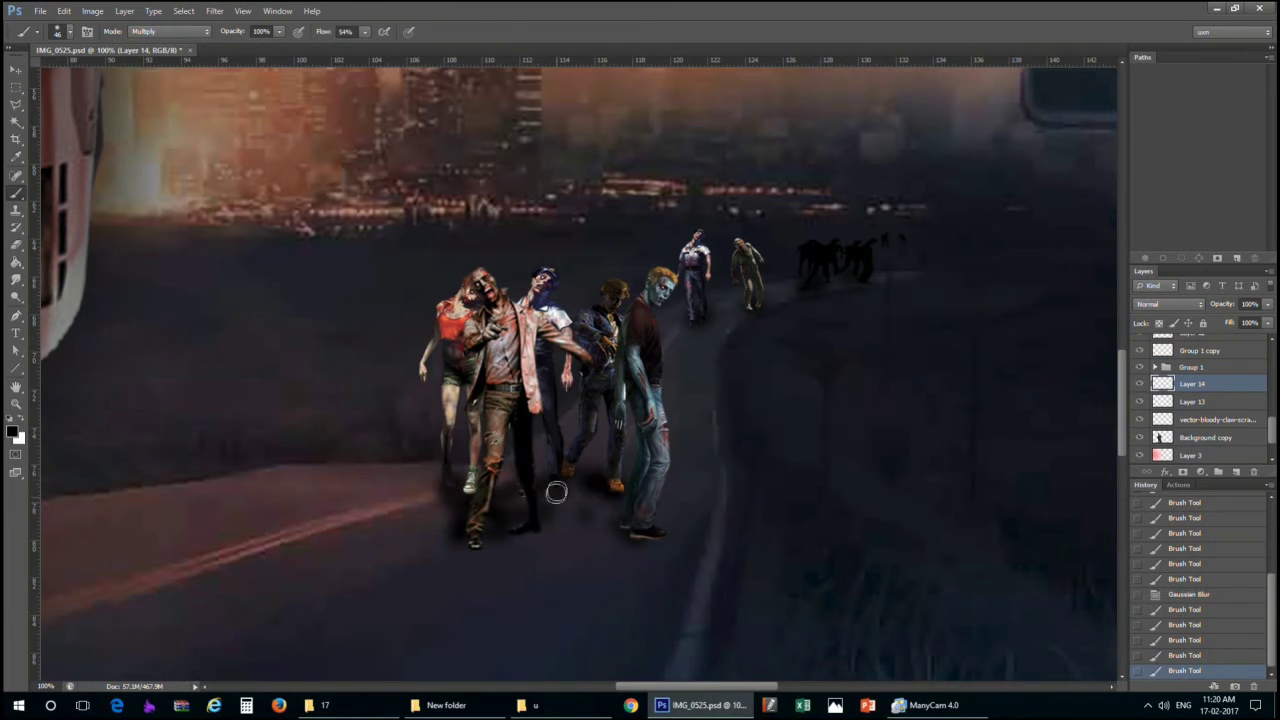
{"action": "right_click", "coordinate": [691, 320]}
{"action": "left_click_drag", "start_coordinate": [688, 330], "coordinate": [706, 340]}
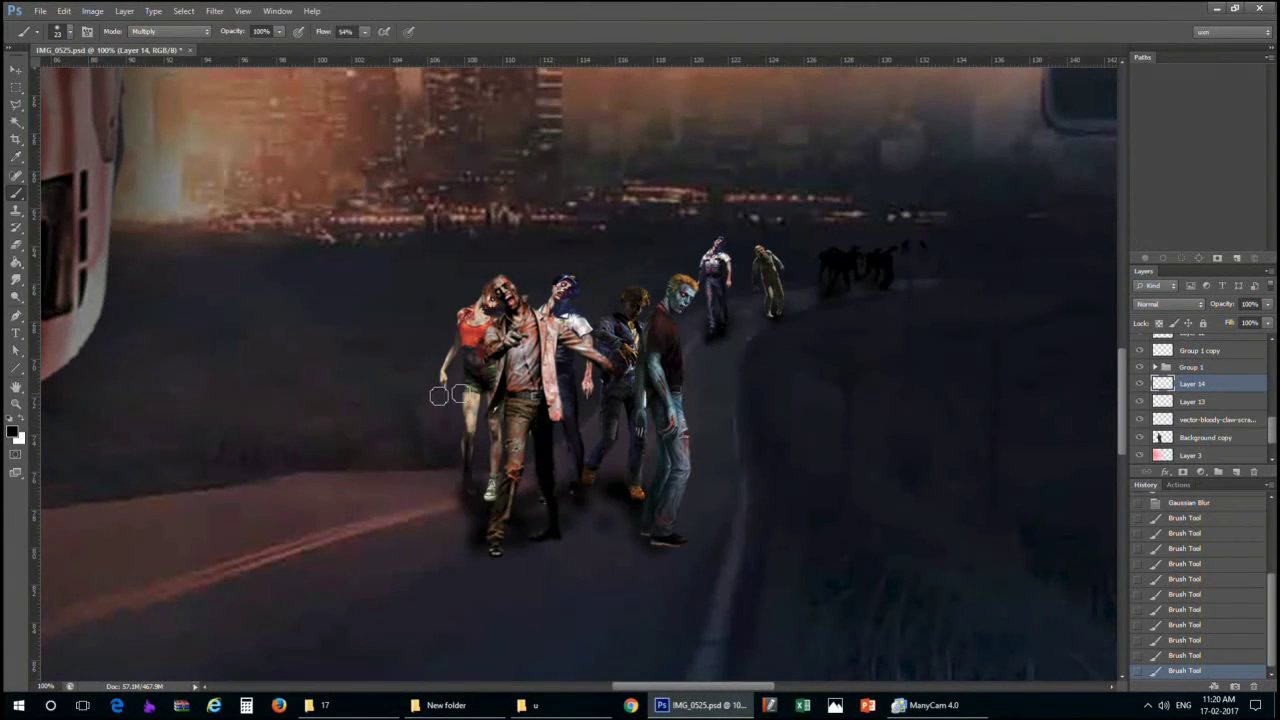
Expand the zombie group and select the resident-evil-zombie layer
{"action": "key", "text": "v"}
{"action": "left_click", "coordinate": [1190, 367]}
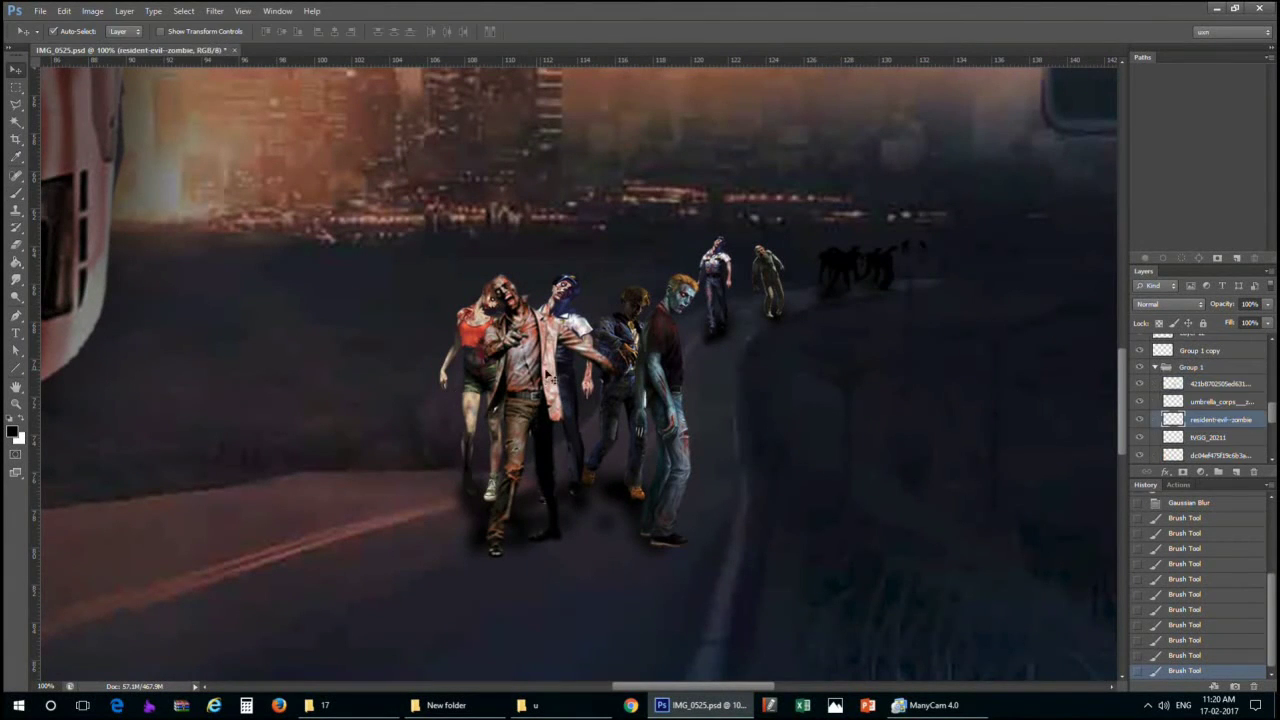
{"action": "right_click", "coordinate": [1184, 400]}
{"action": "key", "text": "Escape"}
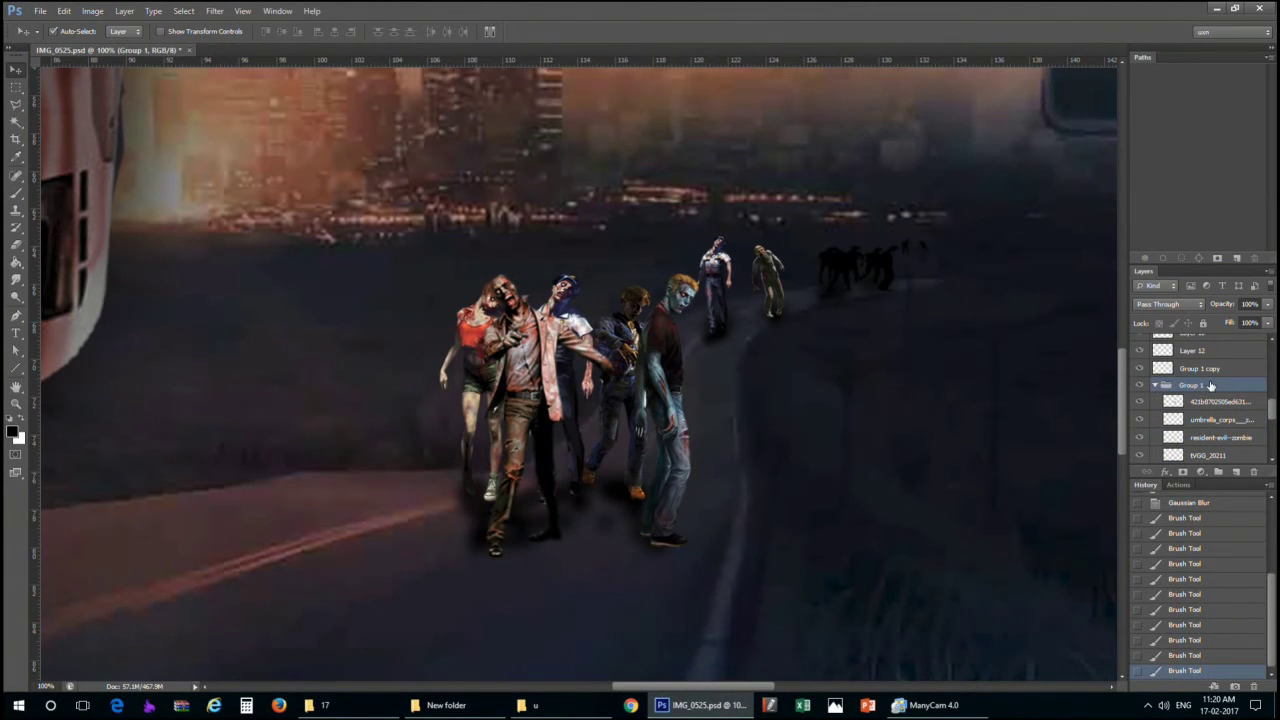
{"action": "right_click", "coordinate": [490, 312]}
{"action": "key", "text": "Escape"}
{"action": "left_click", "coordinate": [1215, 437]}
Darken the front zombies with the Burn tool
{"action": "key", "text": "o"}
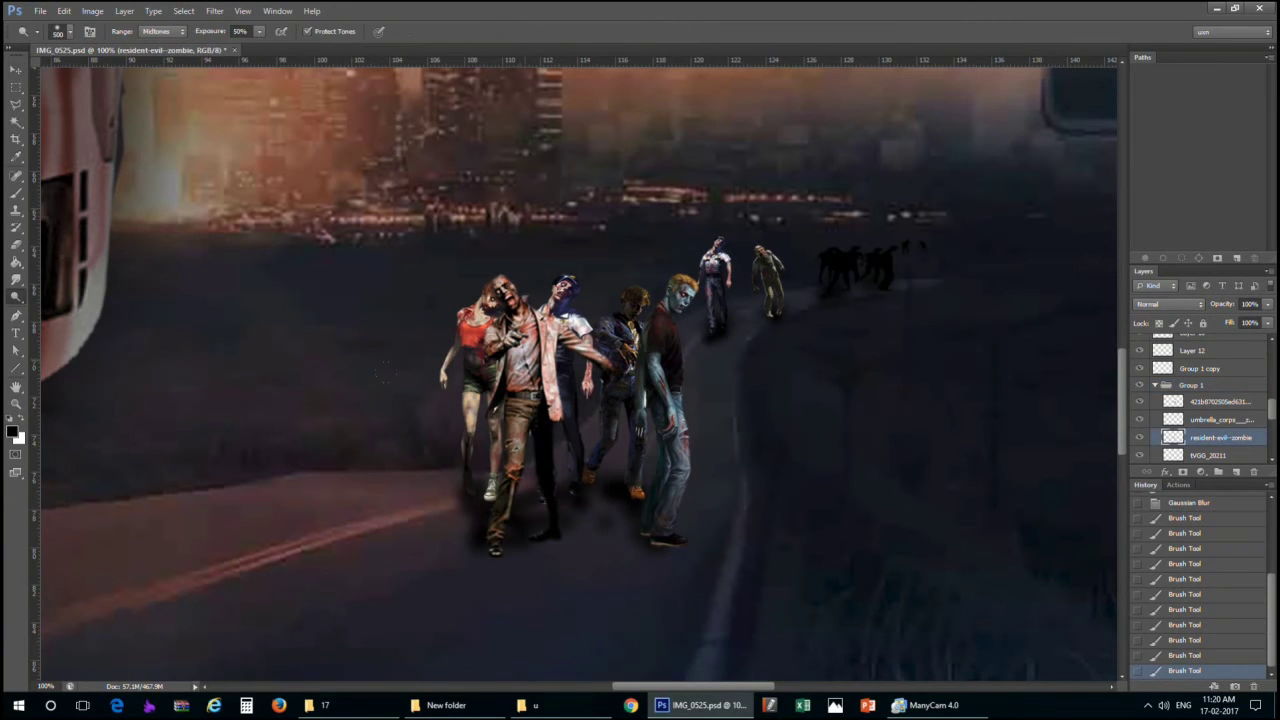
{"action": "right_click", "coordinate": [18, 297]}
{"action": "left_click", "coordinate": [60, 309]}
{"action": "left_click_drag", "start_coordinate": [520, 320], "coordinate": [560, 460]}
{"action": "left_click_drag", "start_coordinate": [590, 330], "coordinate": [524, 259]}
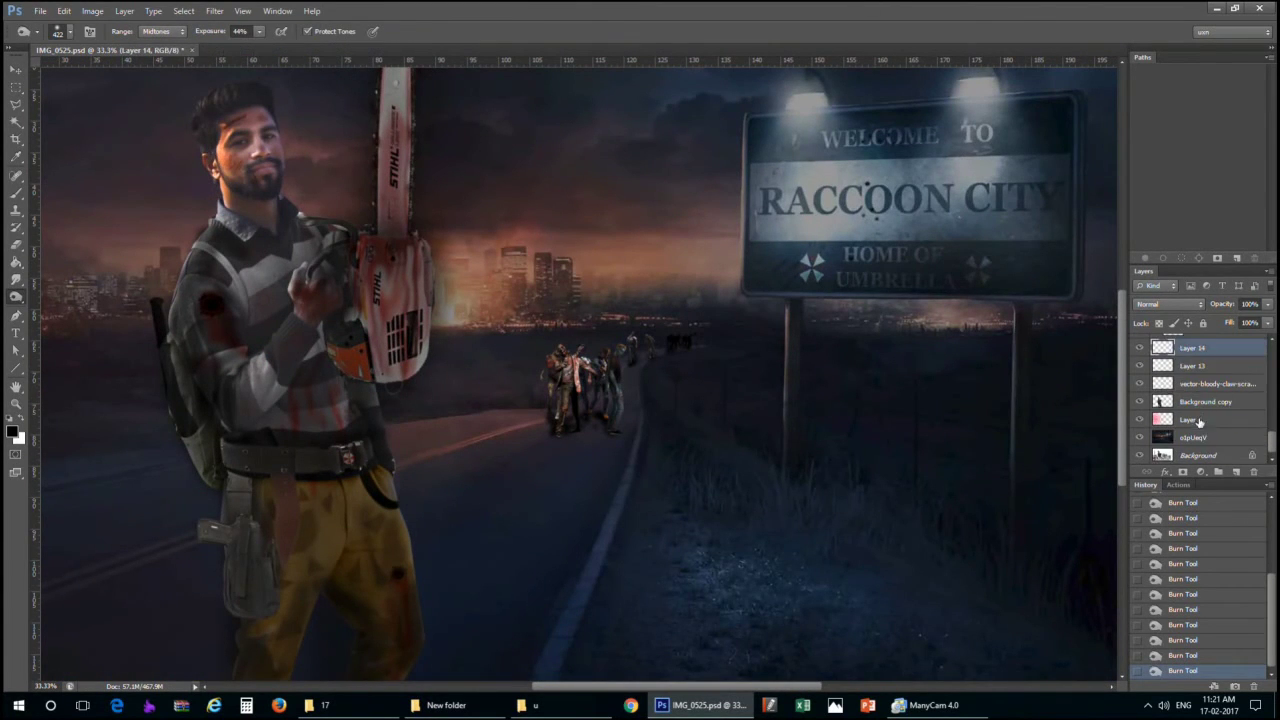
Lower Layer 14's ground shadow opacity to 74% and view the whole image
{"action": "scroll", "coordinate": [1190, 408], "scroll_direction": "down", "scroll_amount": 3}
{"action": "left_click_drag", "start_coordinate": [1267, 304], "coordinate": [1240, 326]}
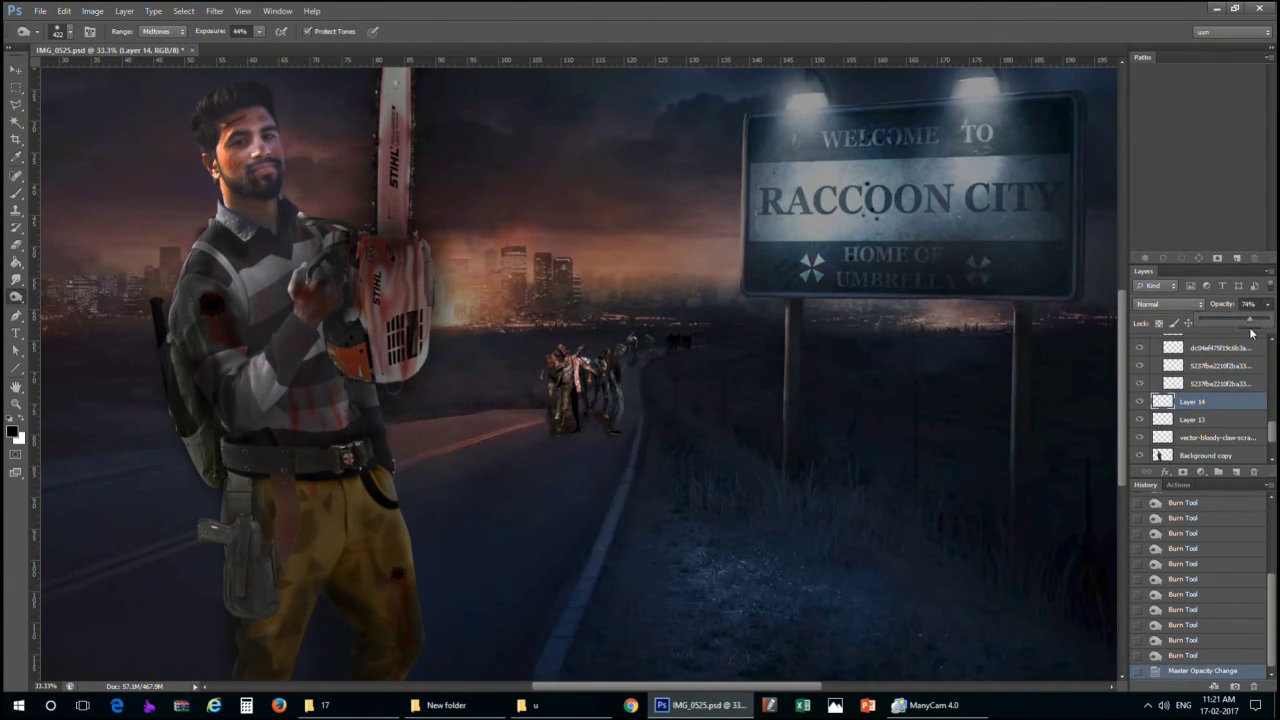
{"action": "key", "text": "ctrl+minus"}
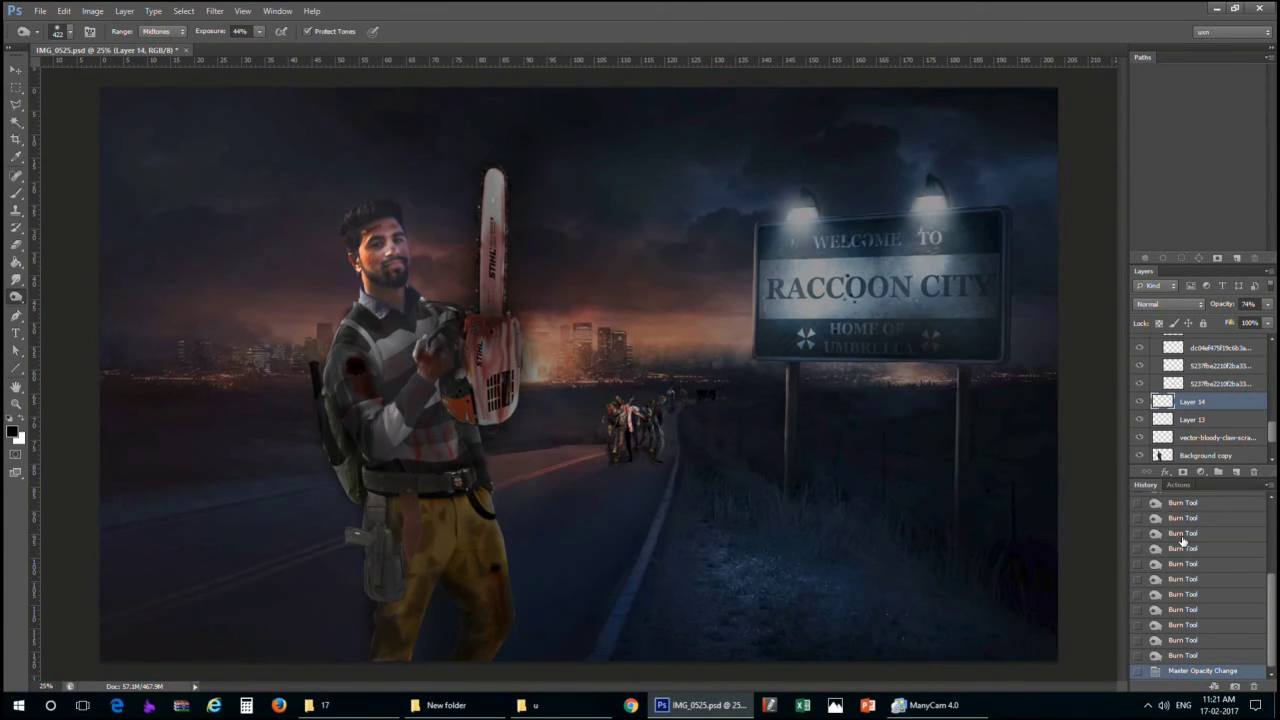
{"action": "scroll", "coordinate": [1182, 389], "scroll_direction": "up", "scroll_amount": 3}
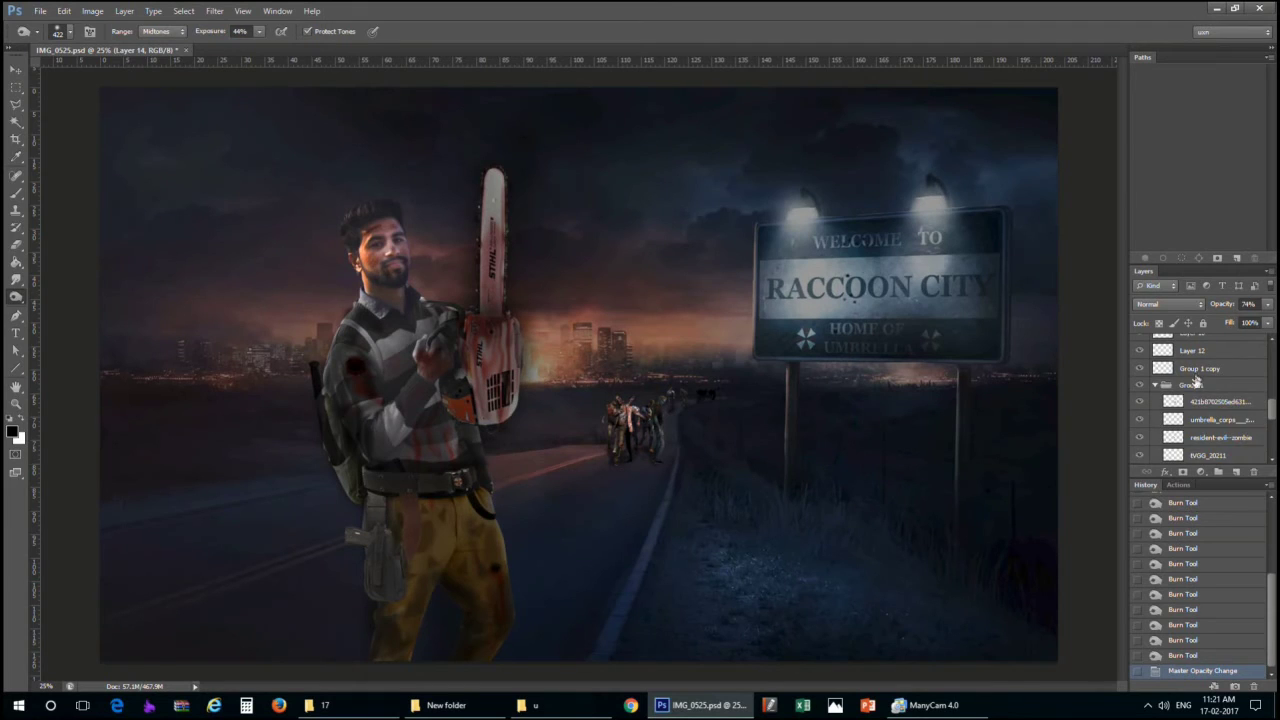
Try enlarging the zombie group with Free Transform, then undo it
{"action": "left_click", "coordinate": [1196, 385]}
{"action": "key", "text": "ctrl+t"}
{"action": "left_click_drag", "start_coordinate": [597, 472], "coordinate": [586, 480]}
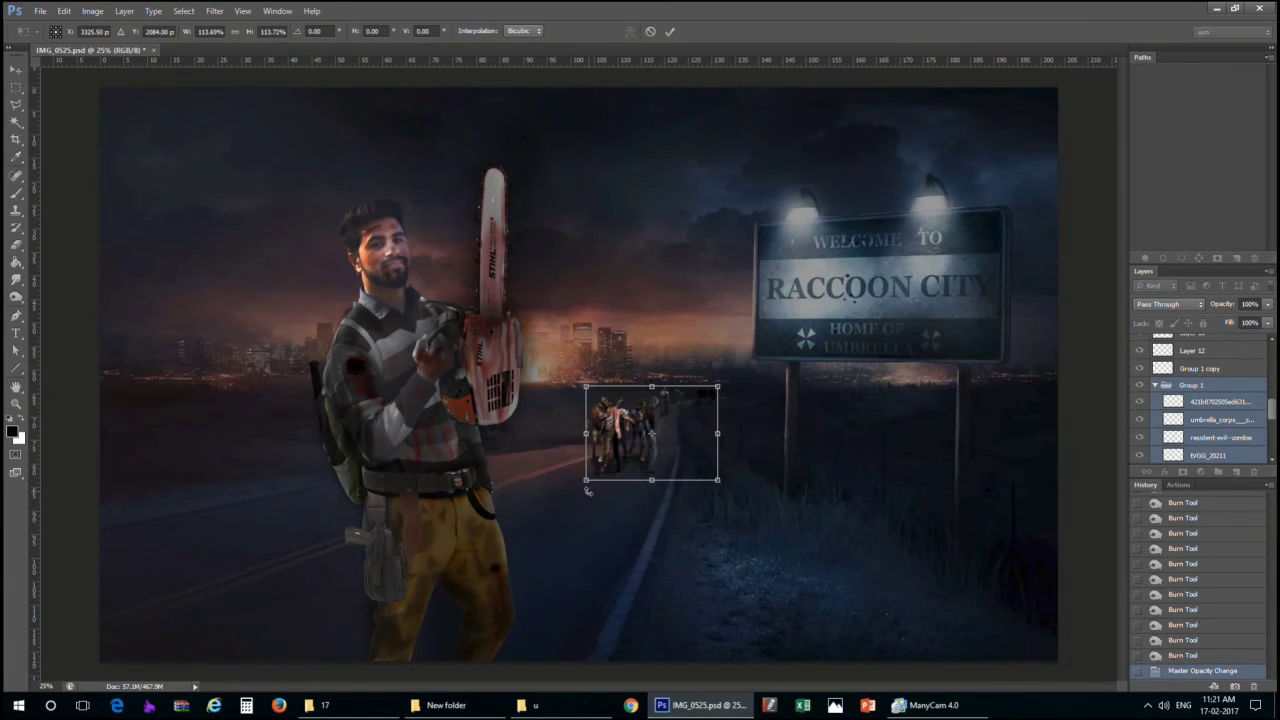
{"action": "key", "text": "Return"}
{"action": "key", "text": "ctrl+z"}
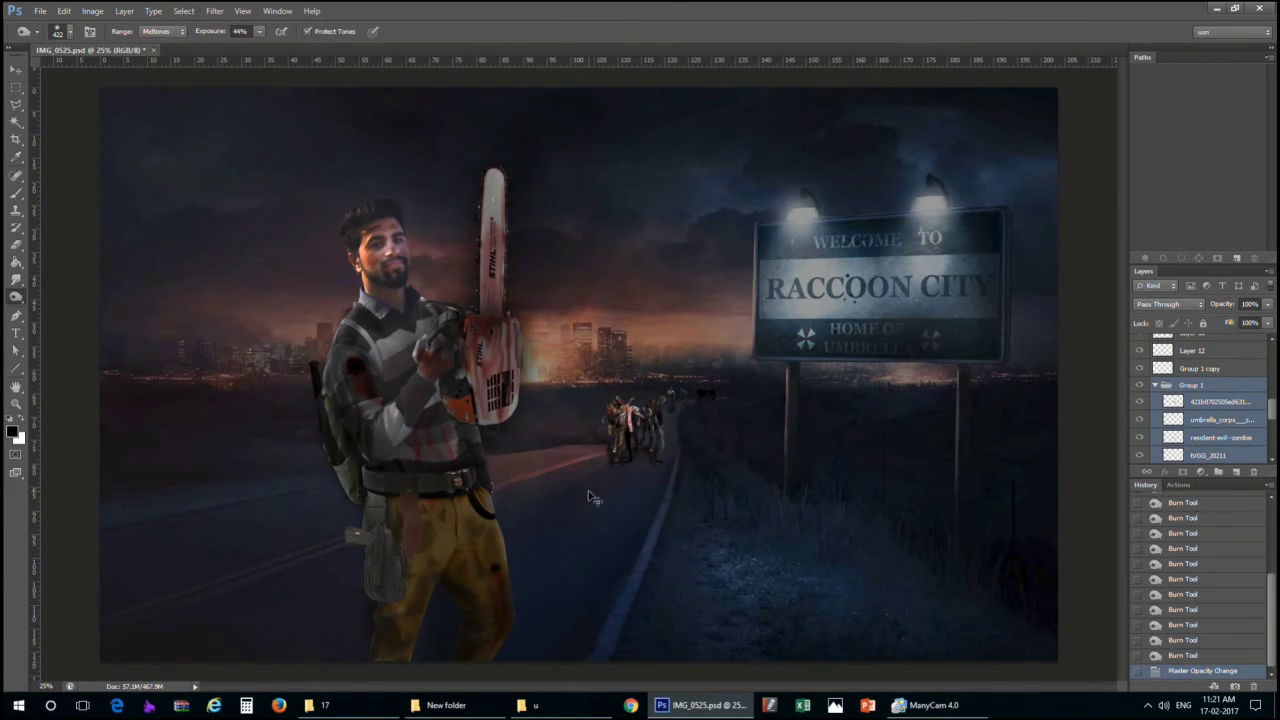
Hide Layer 3 and select the Background layer
{"action": "scroll", "coordinate": [1200, 400], "scroll_direction": "down", "scroll_amount": 3}
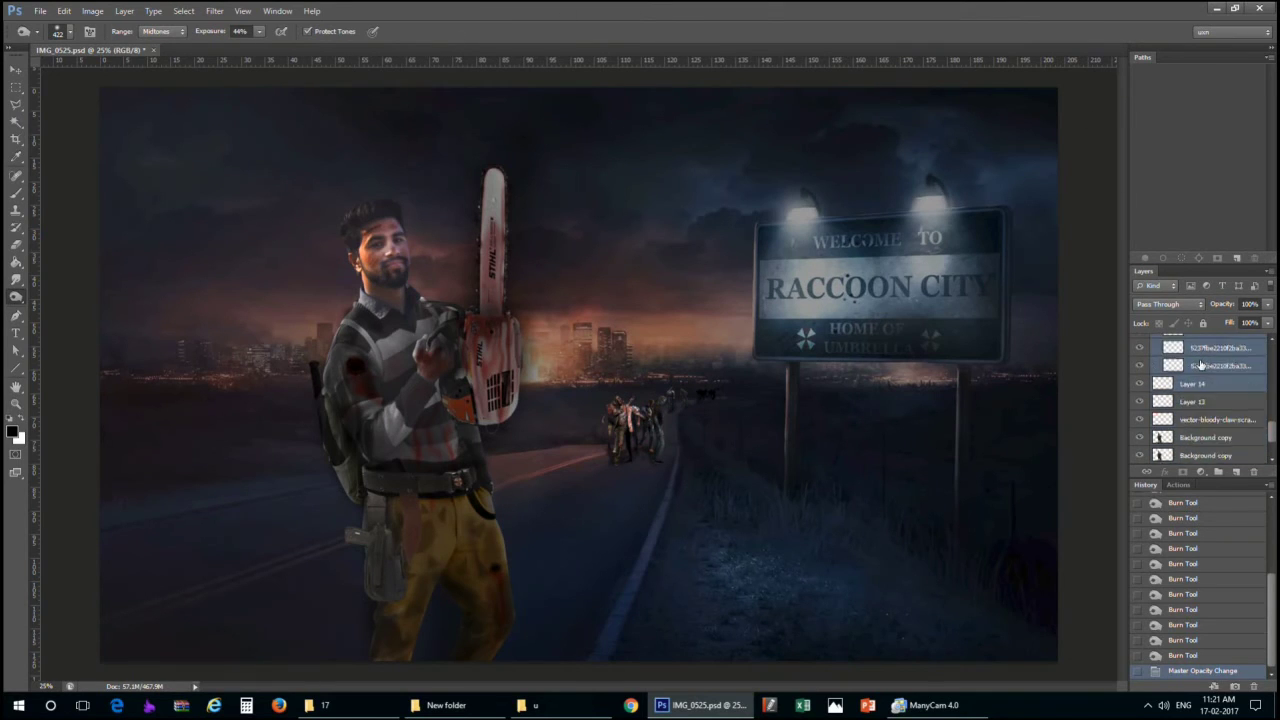
{"action": "left_click", "coordinate": [1139, 419]}
{"action": "left_click", "coordinate": [1139, 419]}
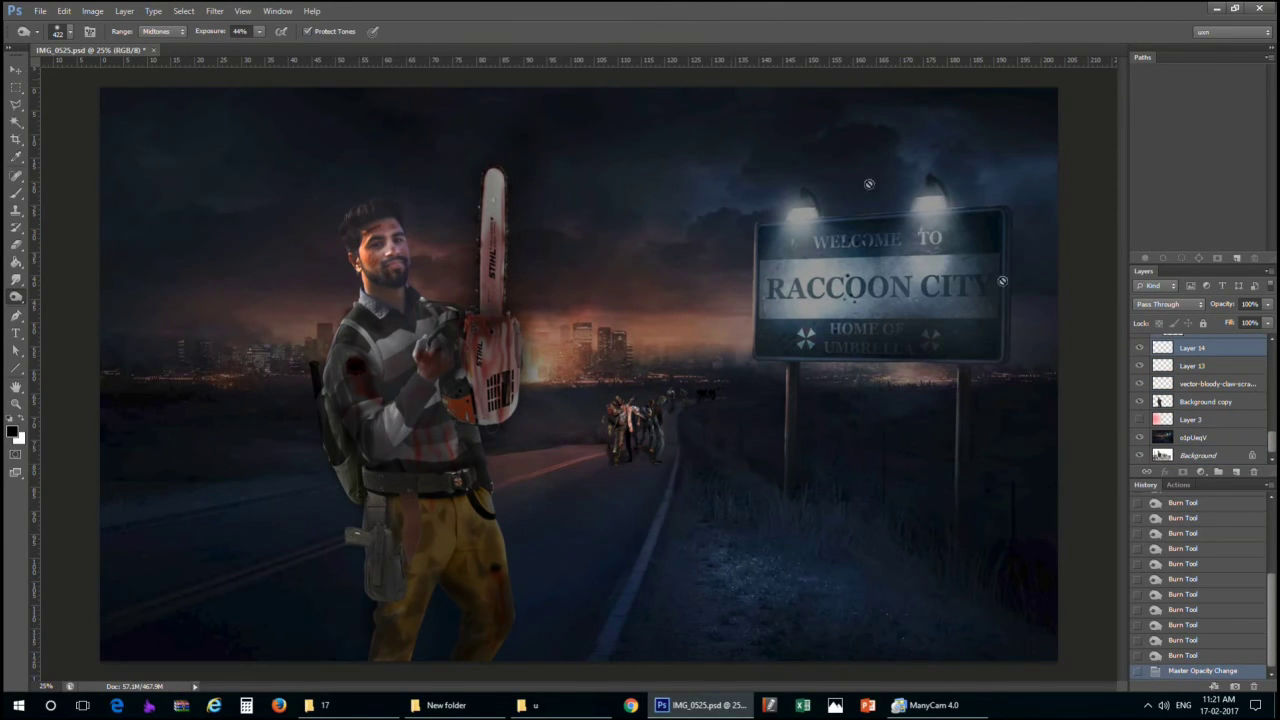
{"action": "left_click", "coordinate": [1164, 456]}
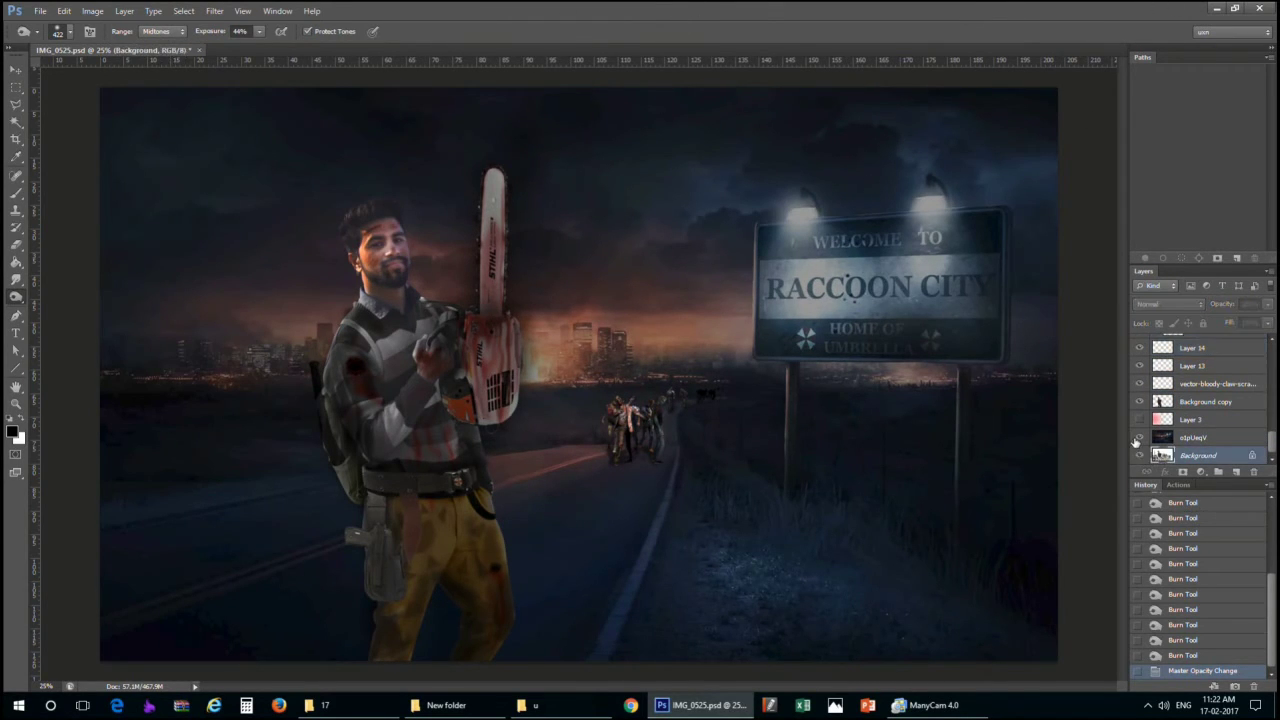
Group all layers above Background into Group 2 and toggle it to compare before and after
{"action": "left_click", "coordinate": [1172, 440]}
{"action": "scroll", "coordinate": [1200, 438], "scroll_direction": "up", "scroll_amount": 3}
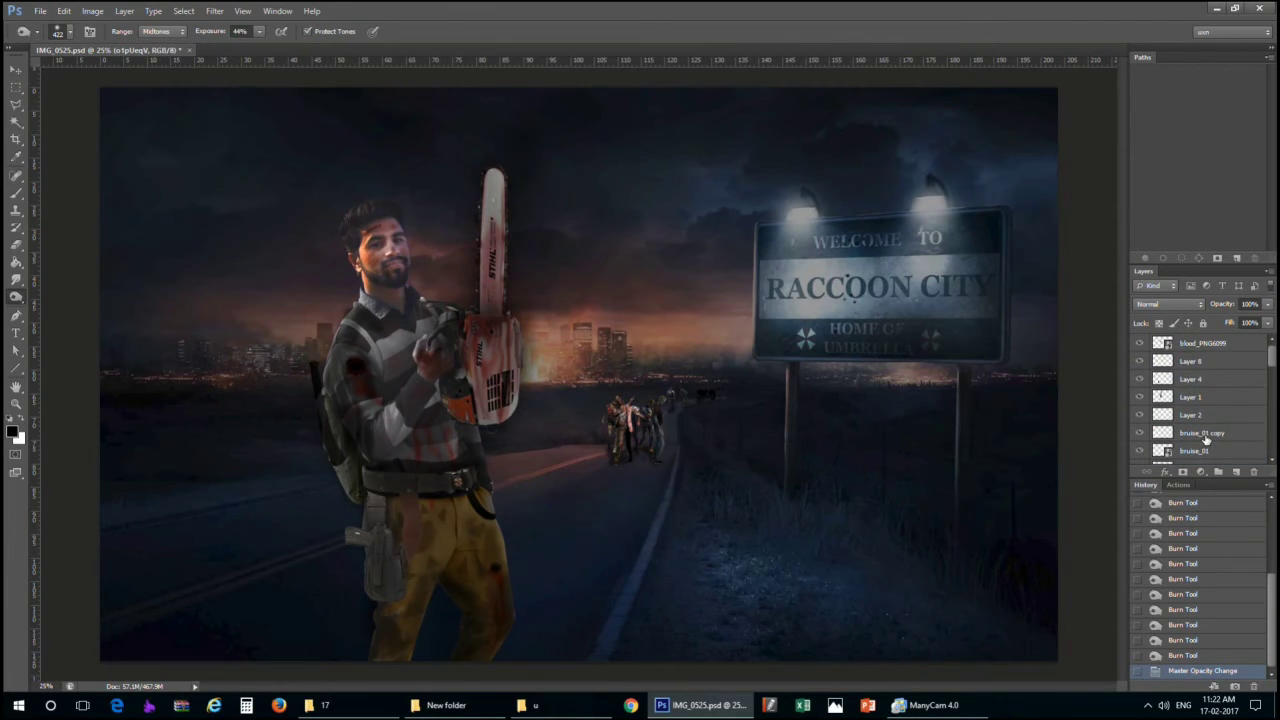
{"action": "left_click", "coordinate": [1186, 345], "text": "shift"}
{"action": "key", "text": "ctrl+g"}
{"action": "left_click", "coordinate": [1140, 342]}
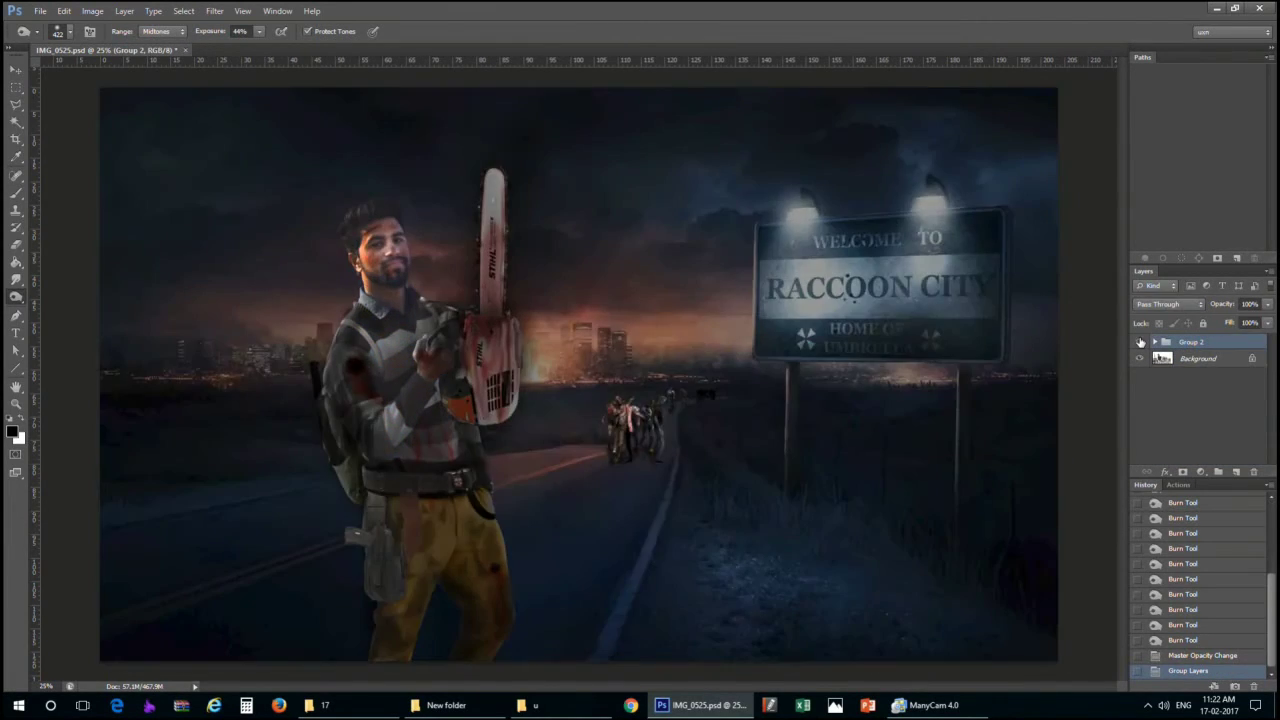
{"action": "left_click", "coordinate": [1140, 342]}
{"action": "left_click", "coordinate": [1140, 342]}
{"action": "left_click", "coordinate": [1140, 342]}
Zoom in on the man's sleeve and inspect the layers under the blood spot
{"action": "scroll", "coordinate": [318, 537], "scroll_direction": "up", "scroll_amount": 3}
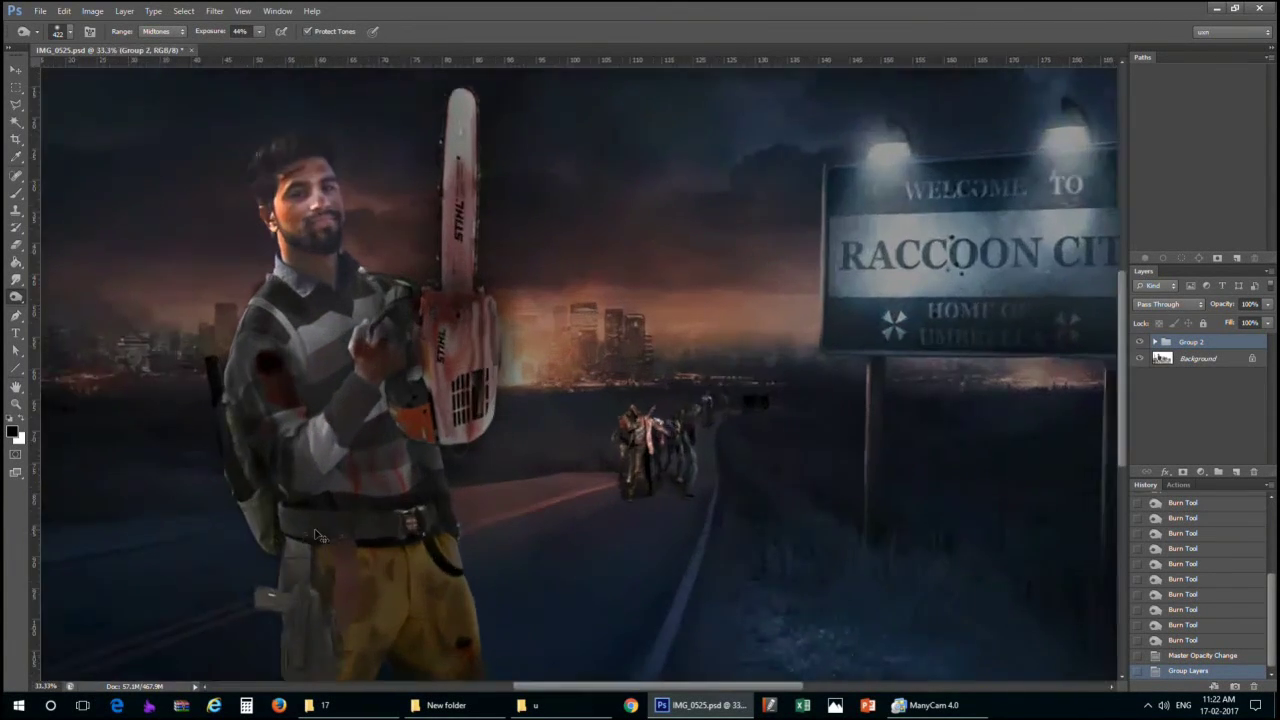
{"action": "left_click_drag", "start_coordinate": [344, 468], "coordinate": [352, 512]}
{"action": "key", "text": "v"}
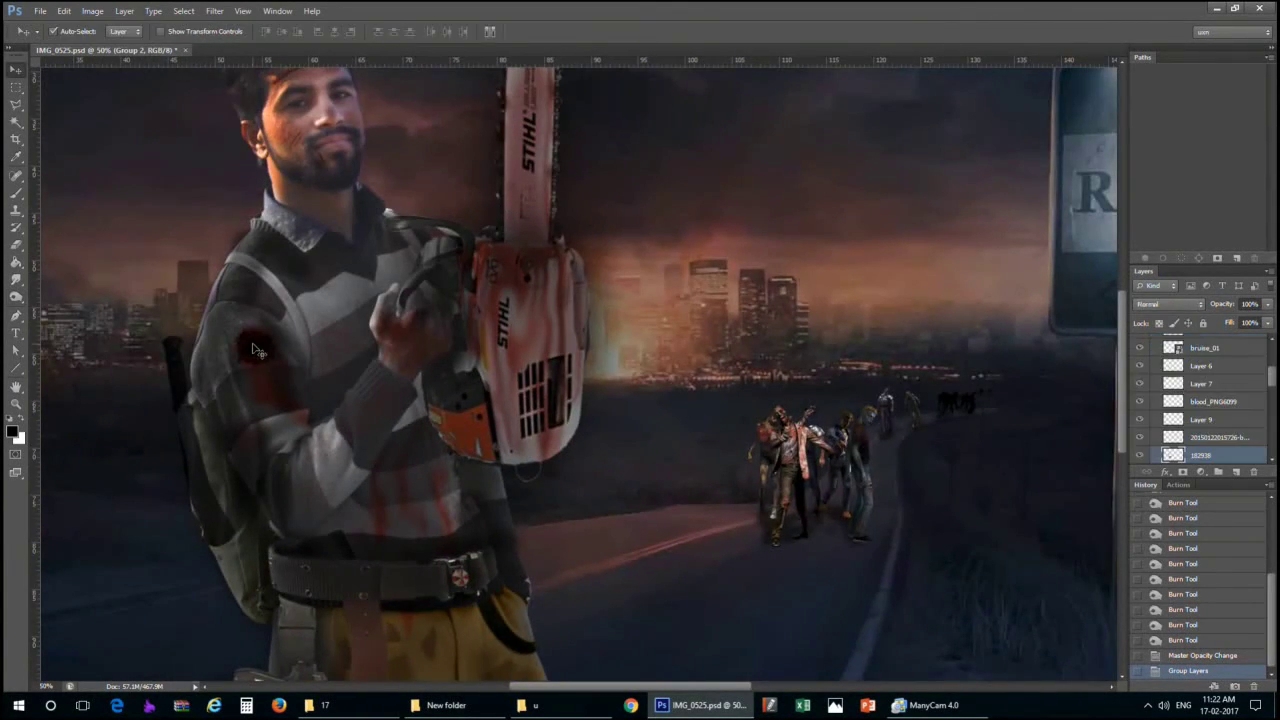
{"action": "scroll", "coordinate": [253, 344], "scroll_direction": "up", "scroll_amount": 1, "text": "alt"}
{"action": "mouse_move", "coordinate": [160, 400]}
{"action": "left_mouse_down"}
{"action": "mouse_move", "coordinate": [213, 323]}
{"action": "mouse_move", "coordinate": [175, 336]}
{"action": "left_mouse_up"}
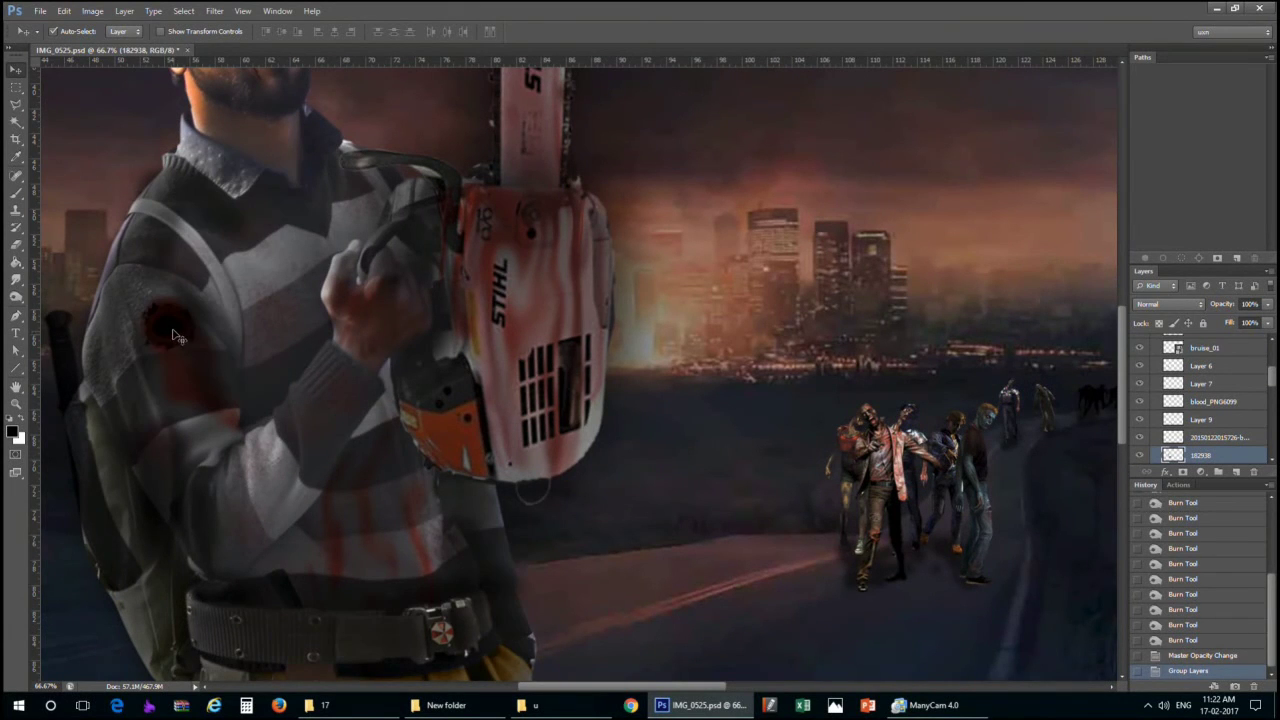
{"action": "right_click", "coordinate": [175, 336]}
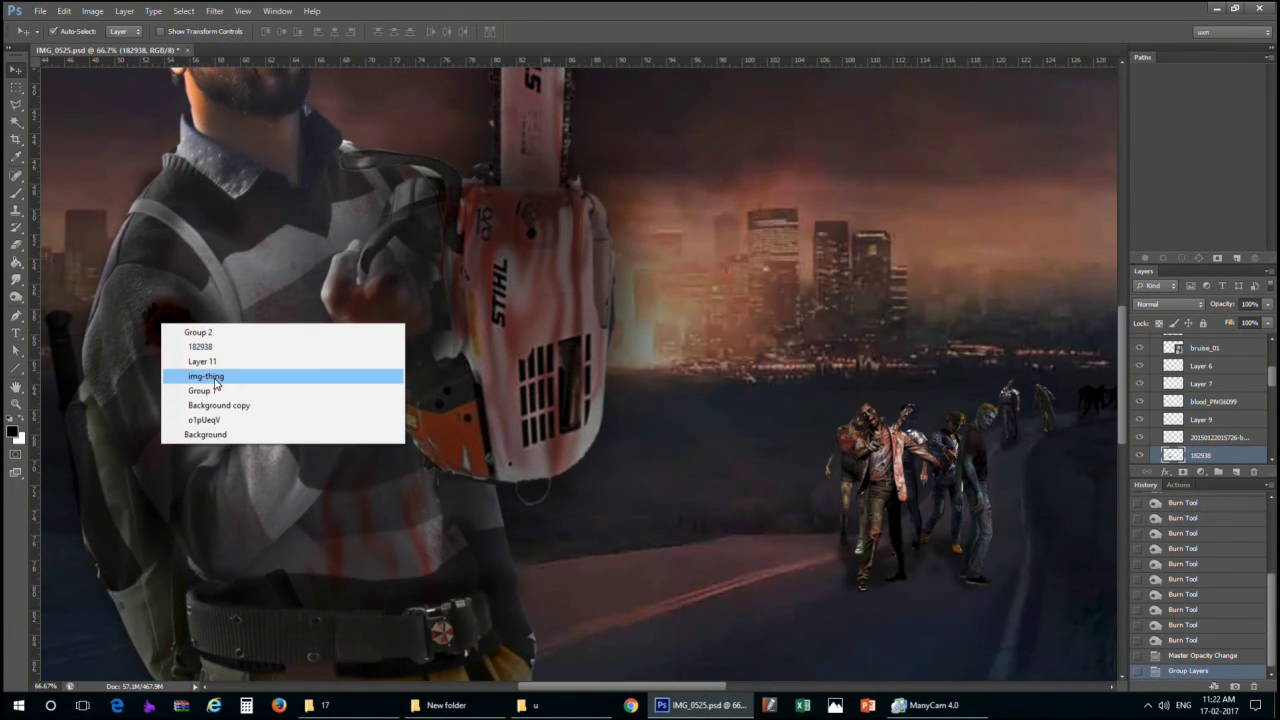
{"action": "left_click", "coordinate": [1138, 441]}
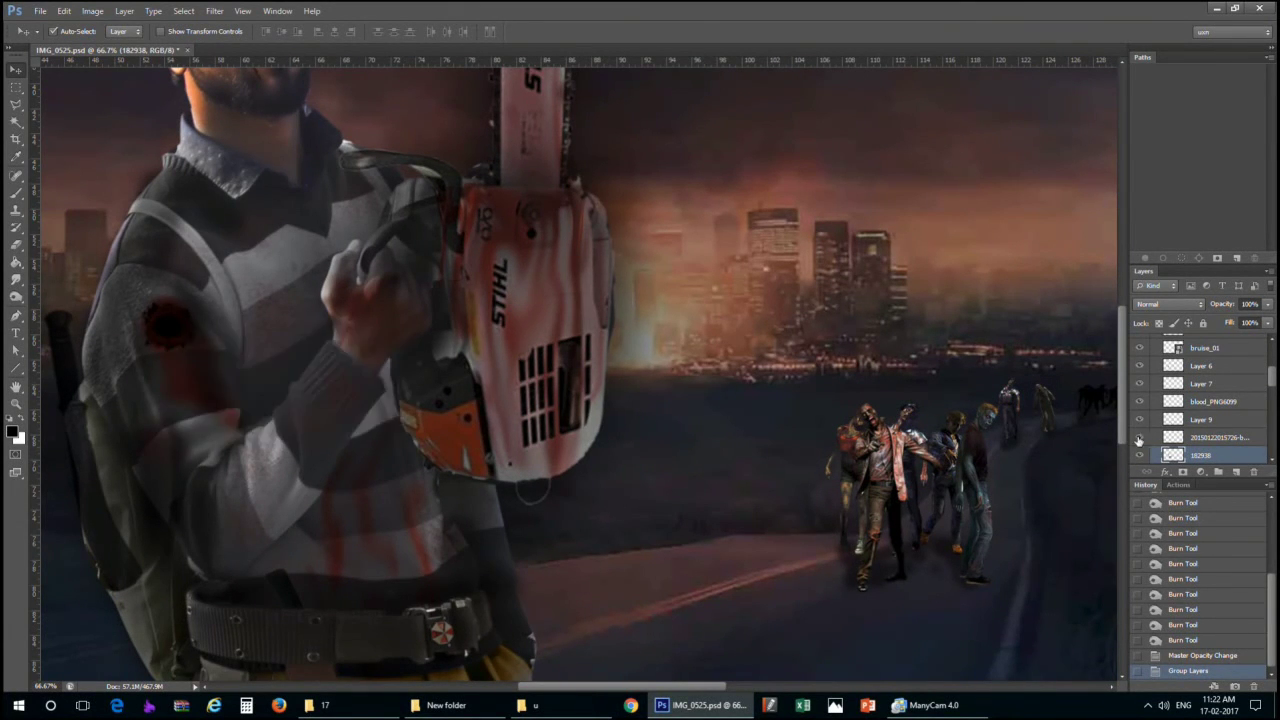
Toggle Layer 11 and Layer 10 visibility, then select Layer 11 with img-thing
{"action": "scroll", "coordinate": [1138, 441], "scroll_direction": "down", "scroll_amount": 2}
{"action": "scroll", "coordinate": [1138, 420], "scroll_direction": "down", "scroll_amount": 3}
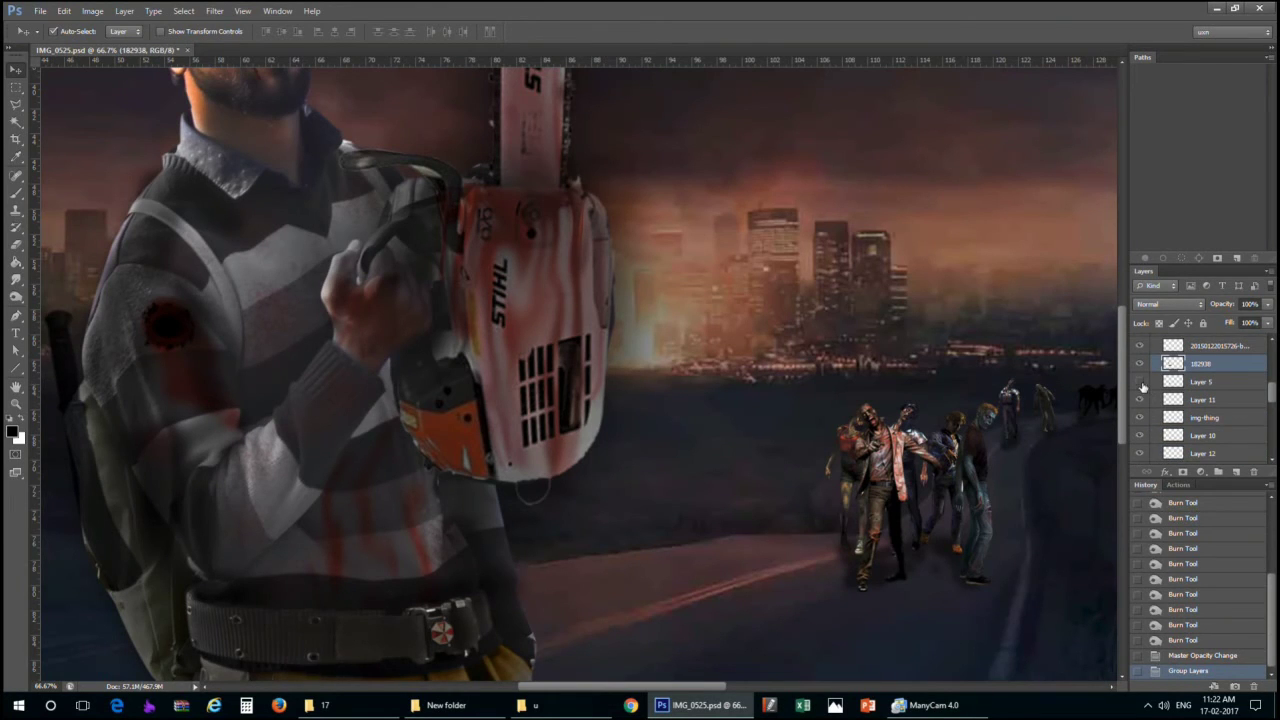
{"action": "left_click", "coordinate": [1139, 400]}
{"action": "left_click", "coordinate": [1139, 400]}
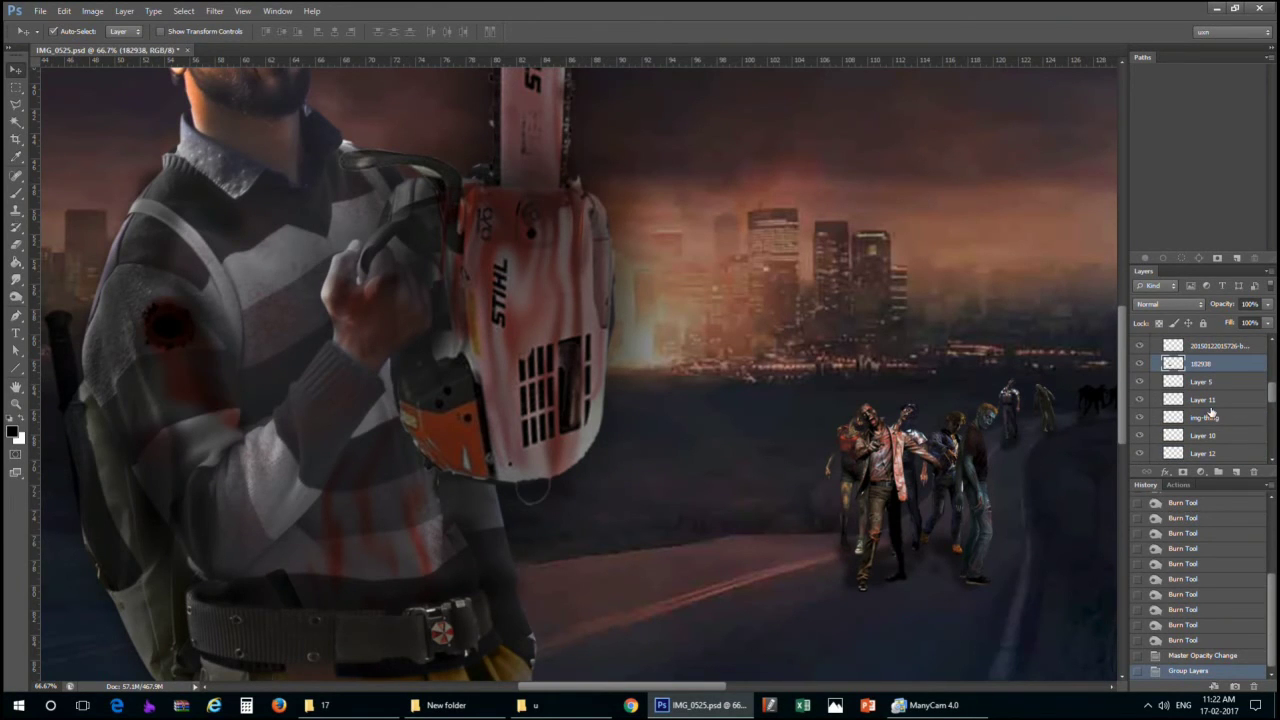
{"action": "left_click", "coordinate": [1139, 436]}
{"action": "left_click", "coordinate": [1139, 436]}
{"action": "left_click", "coordinate": [1139, 436]}
{"action": "left_click", "coordinate": [1139, 418]}
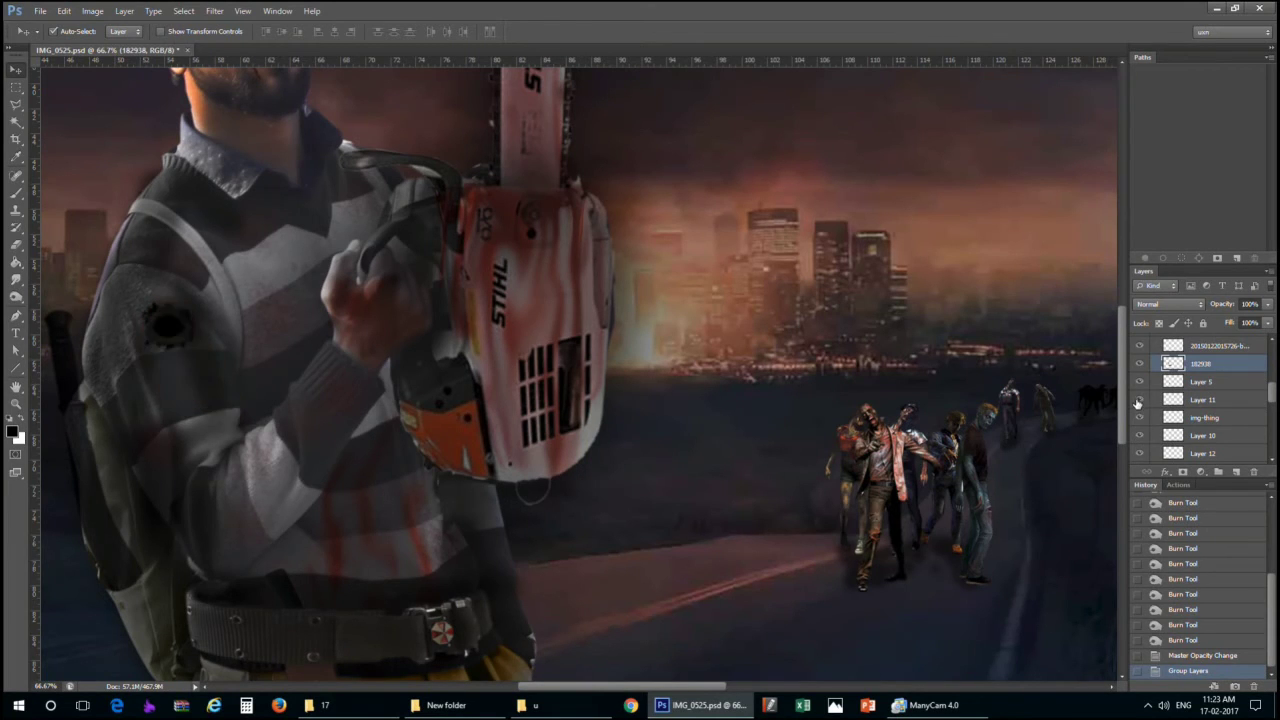
{"action": "left_click", "coordinate": [1139, 418]}
{"action": "left_click", "coordinate": [1201, 418]}
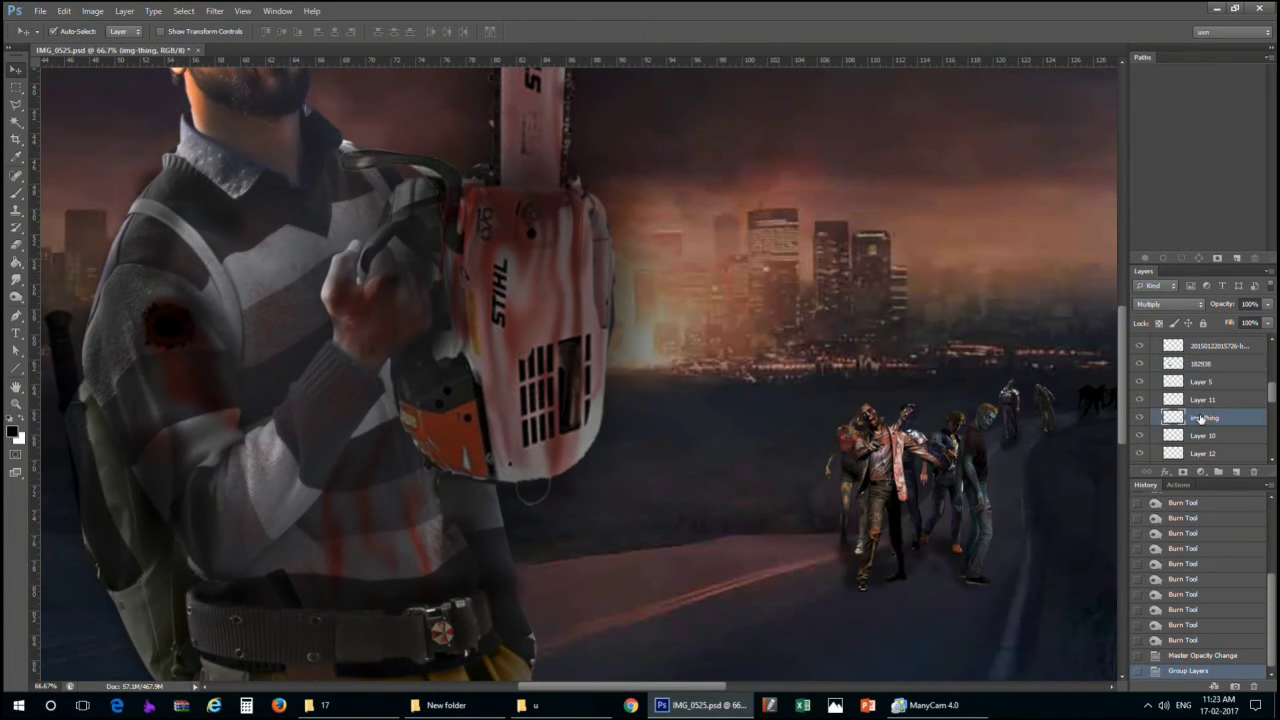
Link Layer 11 and img-thing and select both sleeve blood-spot layers
{"action": "left_click", "coordinate": [1146, 471]}
{"action": "key", "text": "z"}
{"action": "left_click", "coordinate": [171, 328]}
{"action": "key", "text": "ctrl+minus"}
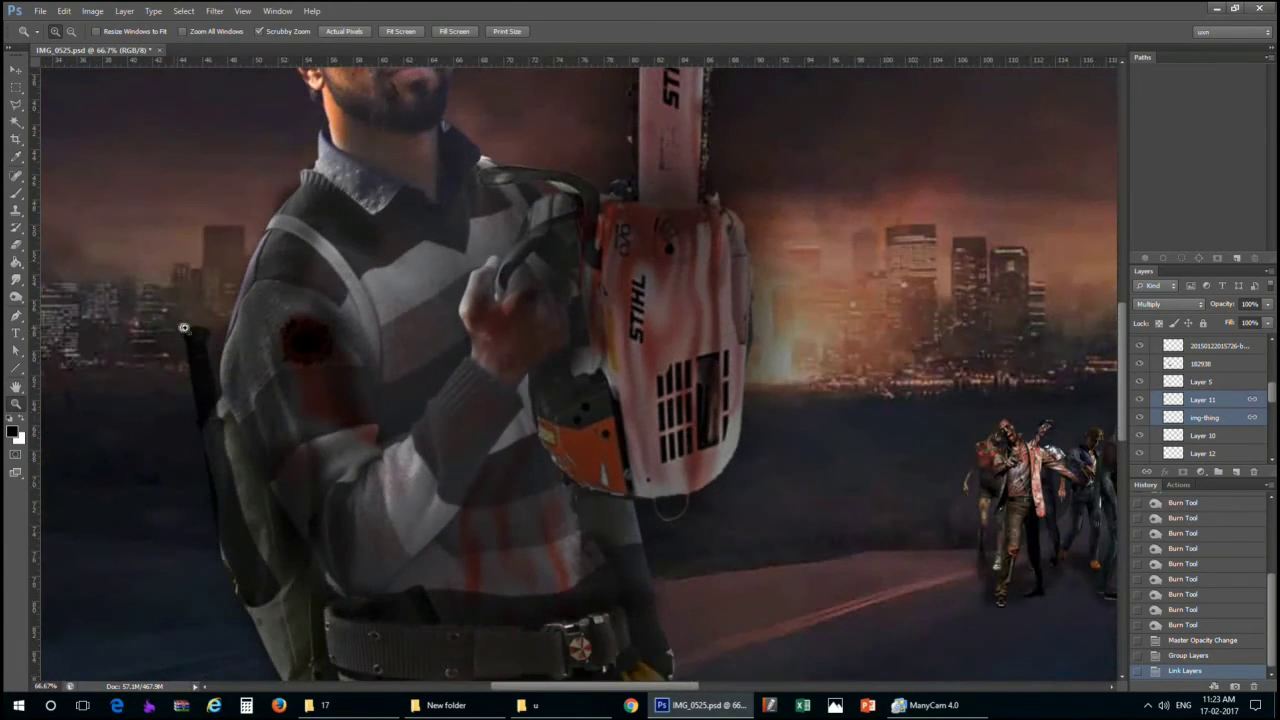
{"action": "key", "text": "v"}
{"action": "right_click", "coordinate": [306, 345]}
{"action": "left_click", "coordinate": [290, 32]}
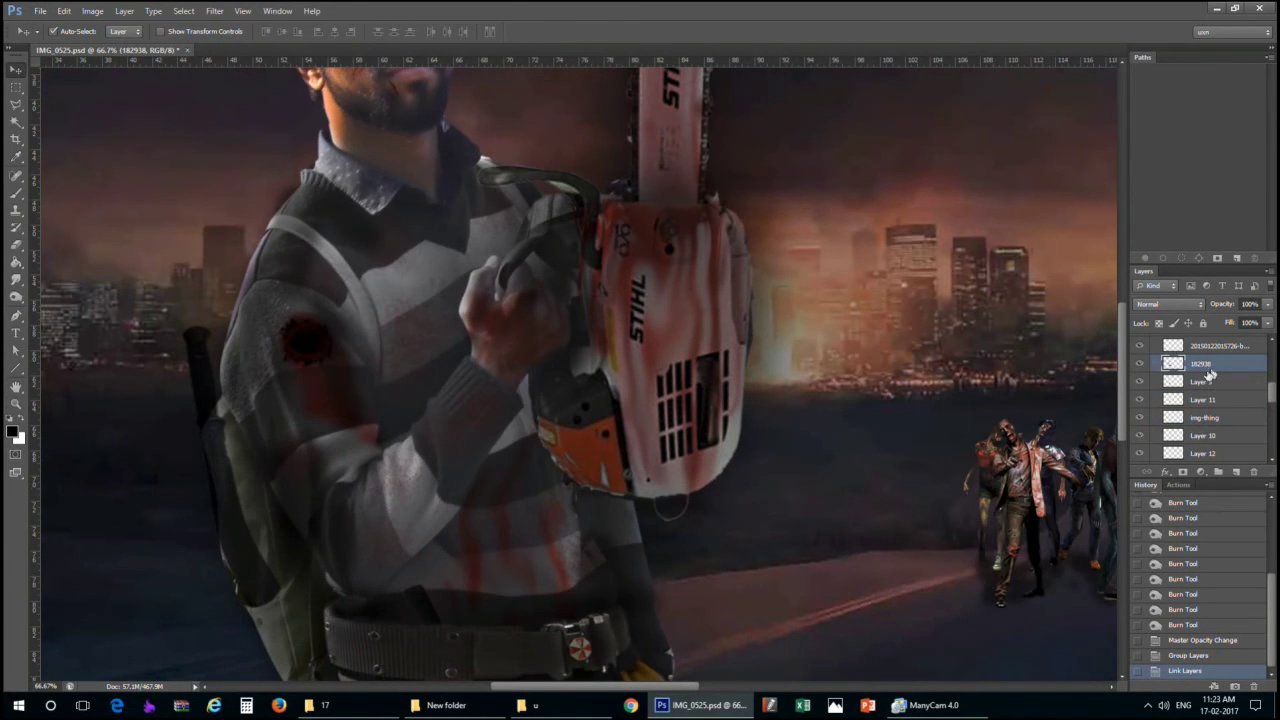
{"action": "scroll", "coordinate": [1200, 408], "scroll_direction": "down", "scroll_amount": 2}
{"action": "left_click", "coordinate": [1200, 372]}
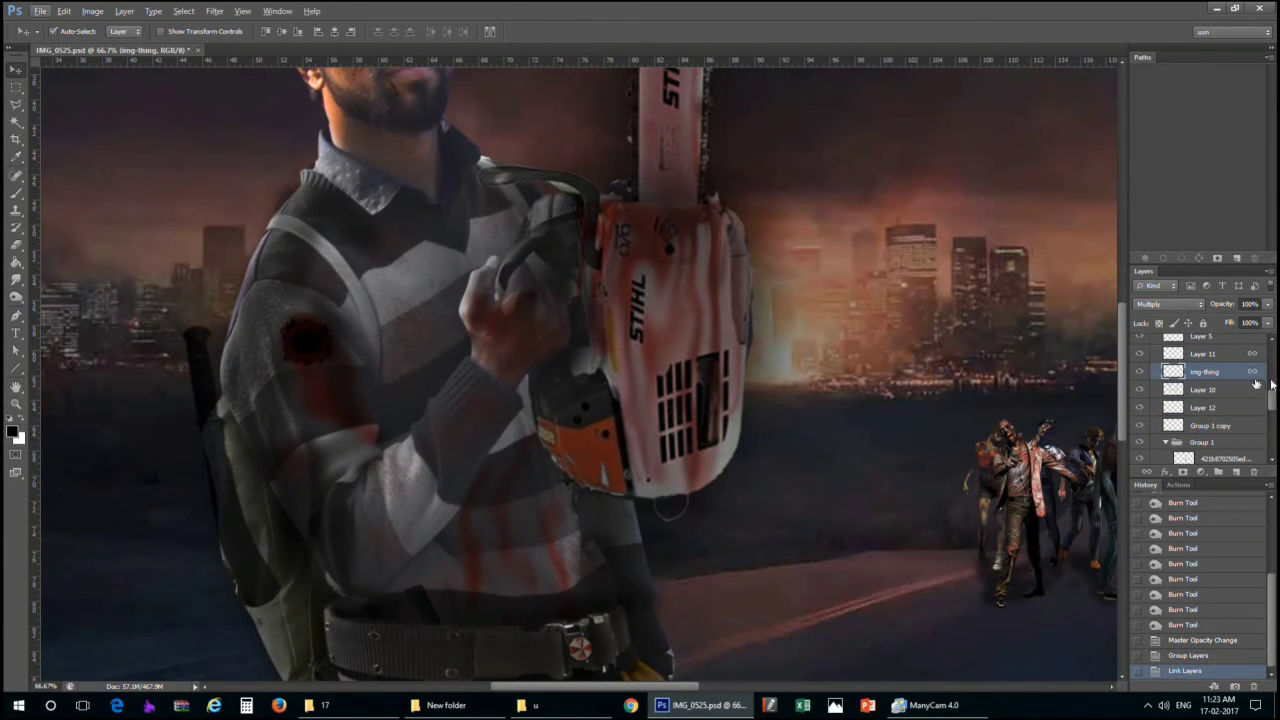
{"action": "right_click", "coordinate": [1222, 373]}
{"action": "left_click", "coordinate": [1203, 354], "text": "ctrl"}
Duplicate the two blood layers and test placing the copy on the sweater, then undo
{"action": "right_click", "coordinate": [1203, 354]}
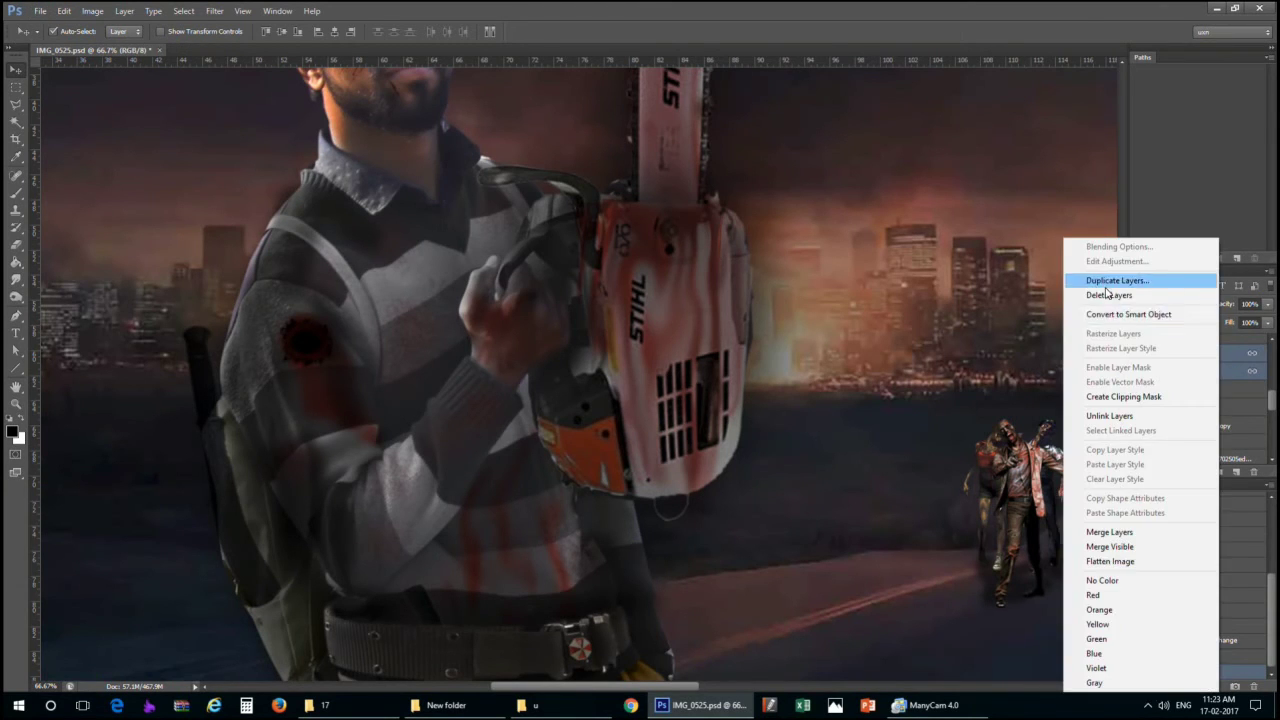
{"action": "left_click", "coordinate": [1100, 283]}
{"action": "left_click", "coordinate": [757, 221]}
{"action": "key", "text": "ctrl+t"}
{"action": "mouse_move", "coordinate": [323, 338]}
{"action": "left_mouse_down"}
{"action": "mouse_move", "coordinate": [578, 567]}
{"action": "mouse_move", "coordinate": [395, 300]}
{"action": "mouse_move", "coordinate": [440, 370]}
{"action": "mouse_move", "coordinate": [535, 225]}
{"action": "mouse_move", "coordinate": [369, 261]}
{"action": "left_mouse_up"}
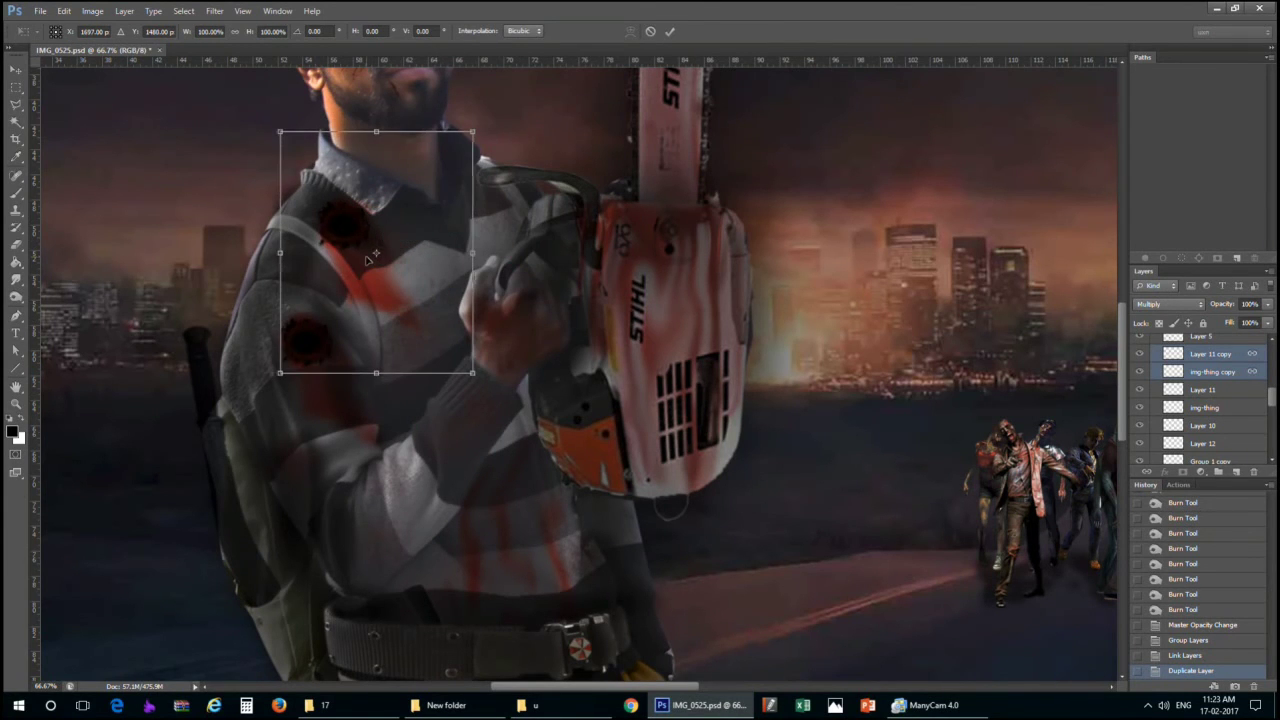
{"action": "key", "text": "Return"}
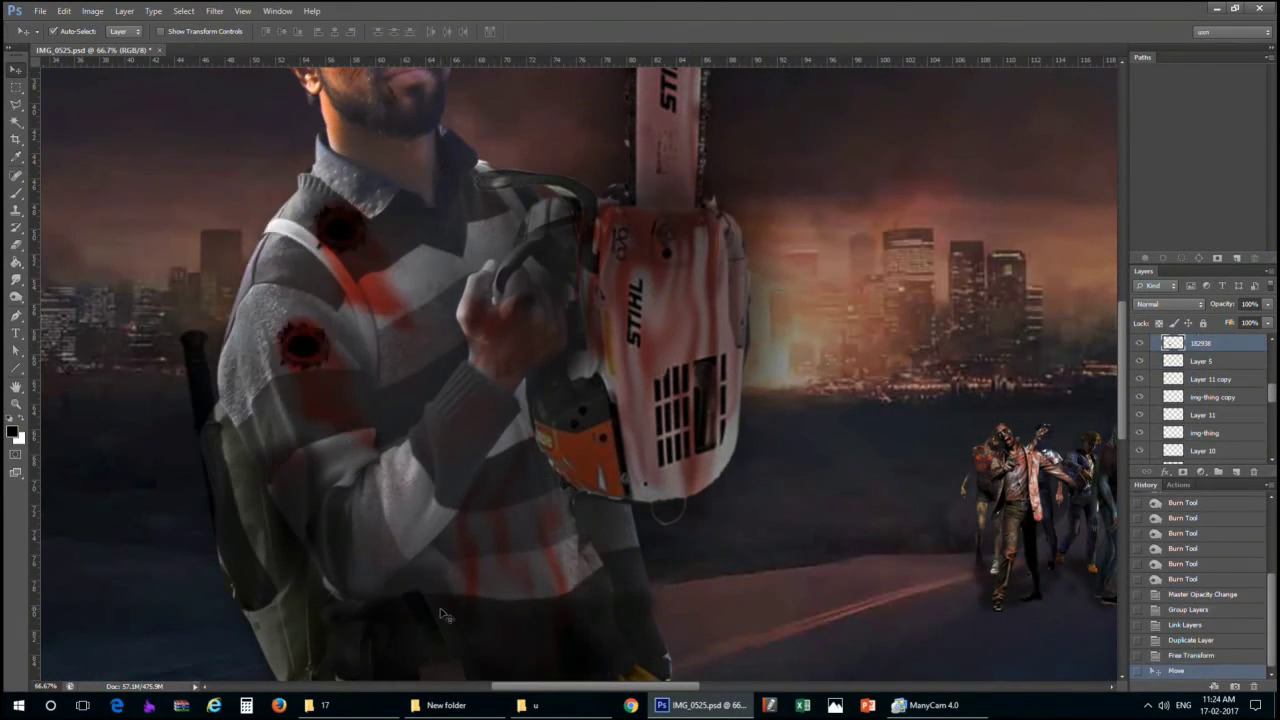
{"action": "key", "text": "ctrl+z"}
{"action": "key", "text": "ctrl+t"}
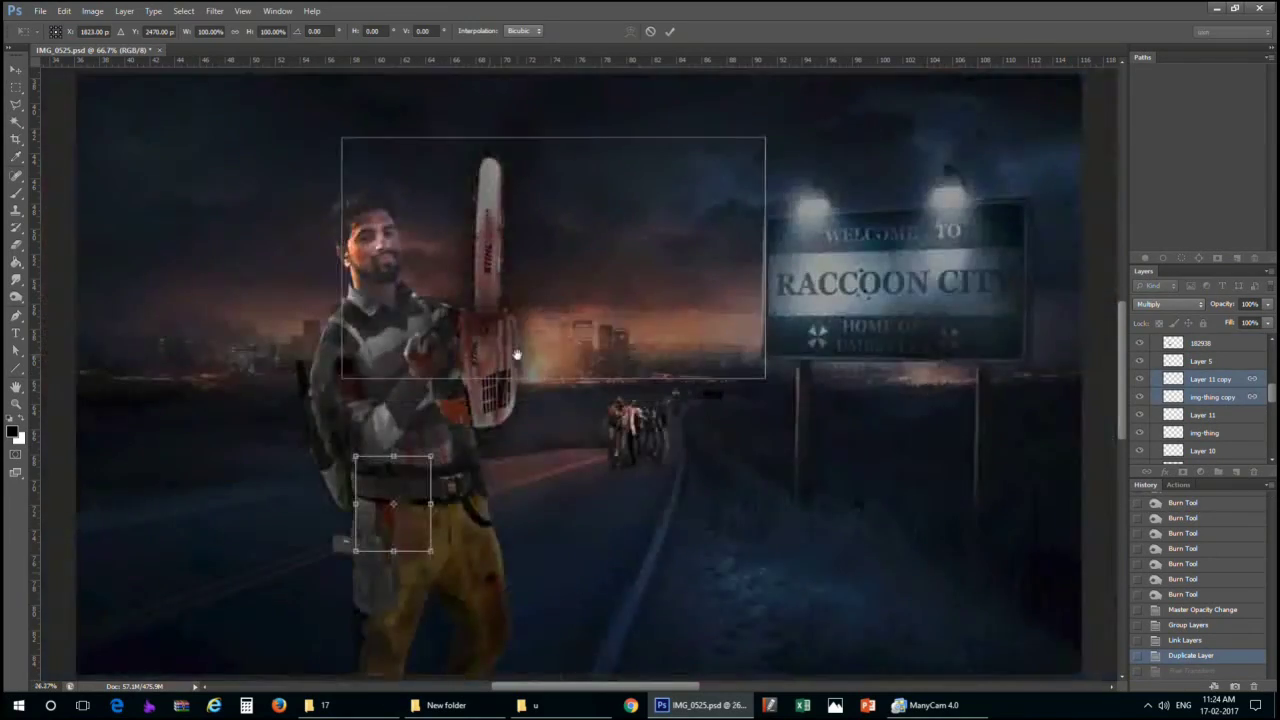
{"action": "key", "text": "Return"}
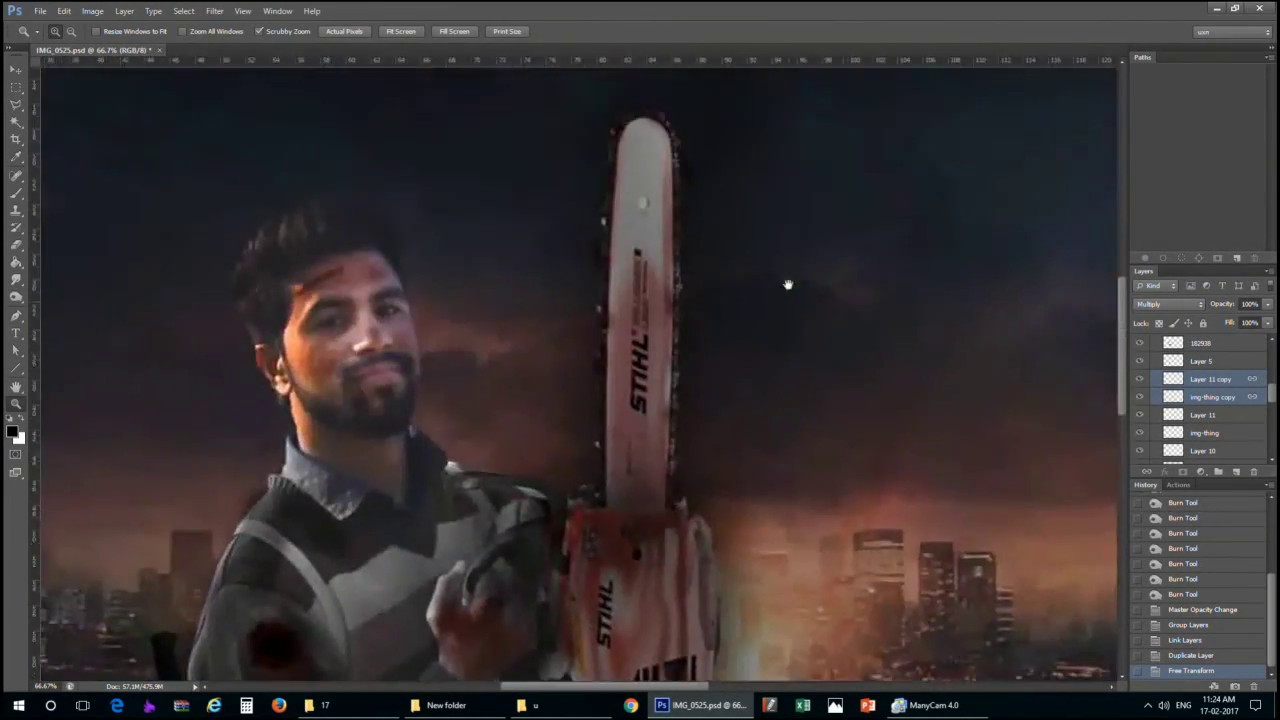
{"action": "key", "text": "ctrl+z"}
Place the blood spot copy on the hip beside the holster, rotated about 10°
{"action": "key", "text": "ctrl+t"}
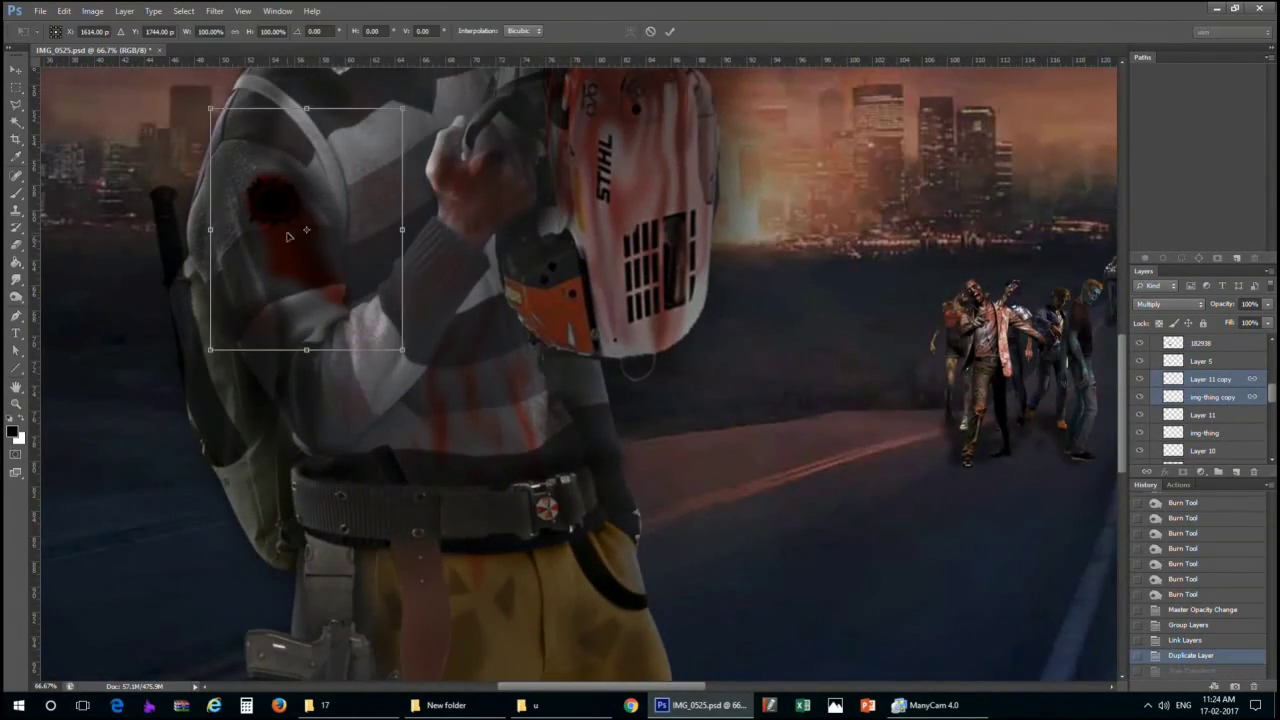
{"action": "left_click_drag", "start_coordinate": [310, 230], "coordinate": [420, 590]}
{"action": "scroll", "coordinate": [396, 272], "scroll_direction": "down", "scroll_amount": 5}
{"action": "left_click_drag", "start_coordinate": [396, 272], "coordinate": [384, 263]}
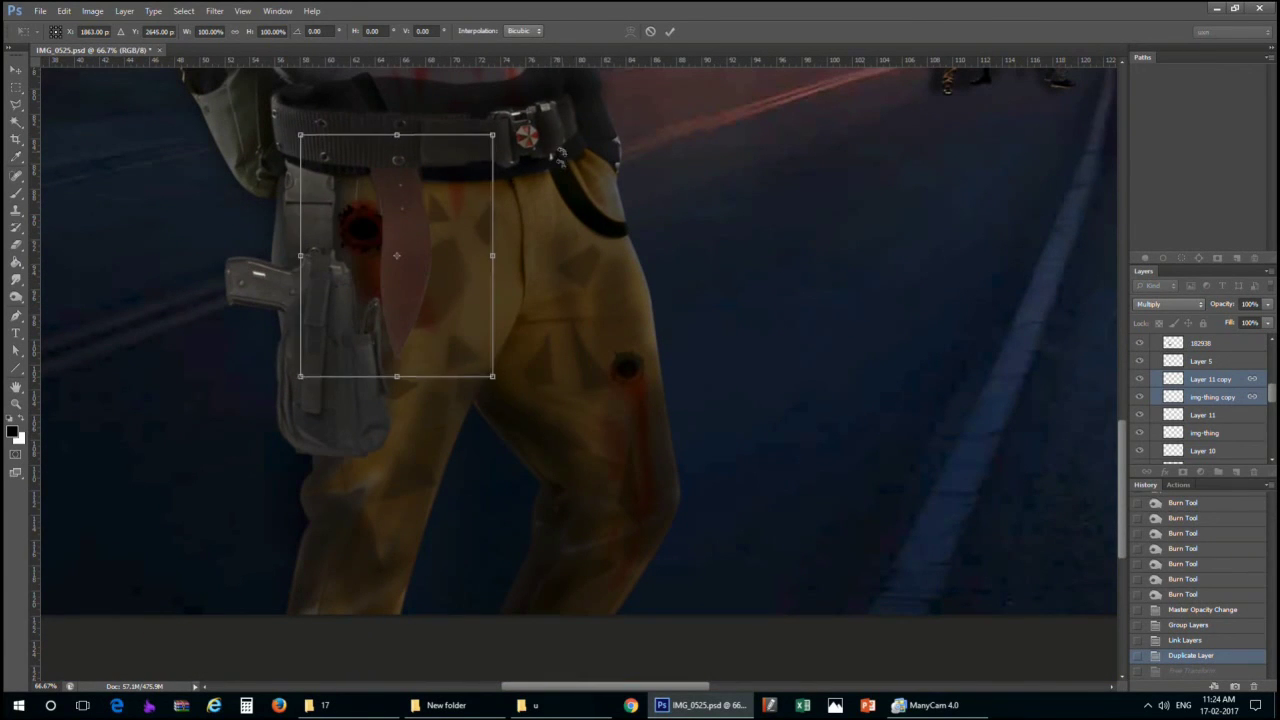
{"action": "left_click_drag", "start_coordinate": [480, 120], "coordinate": [500, 138]}
{"action": "left_click_drag", "start_coordinate": [386, 240], "coordinate": [340, 200]}
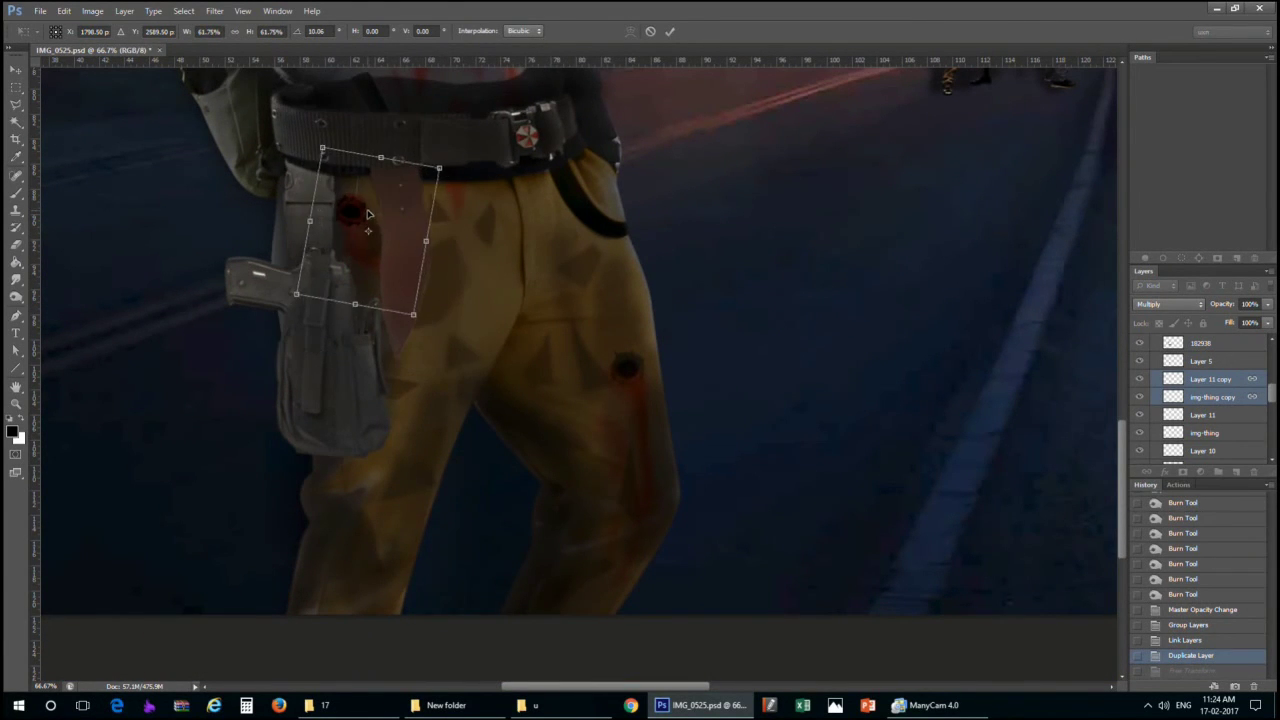
{"action": "key", "text": "Return"}
{"action": "key", "text": "ctrl+minus"}
{"action": "key", "text": "ctrl+minus"}
{"action": "key", "text": "ctrl+minus"}
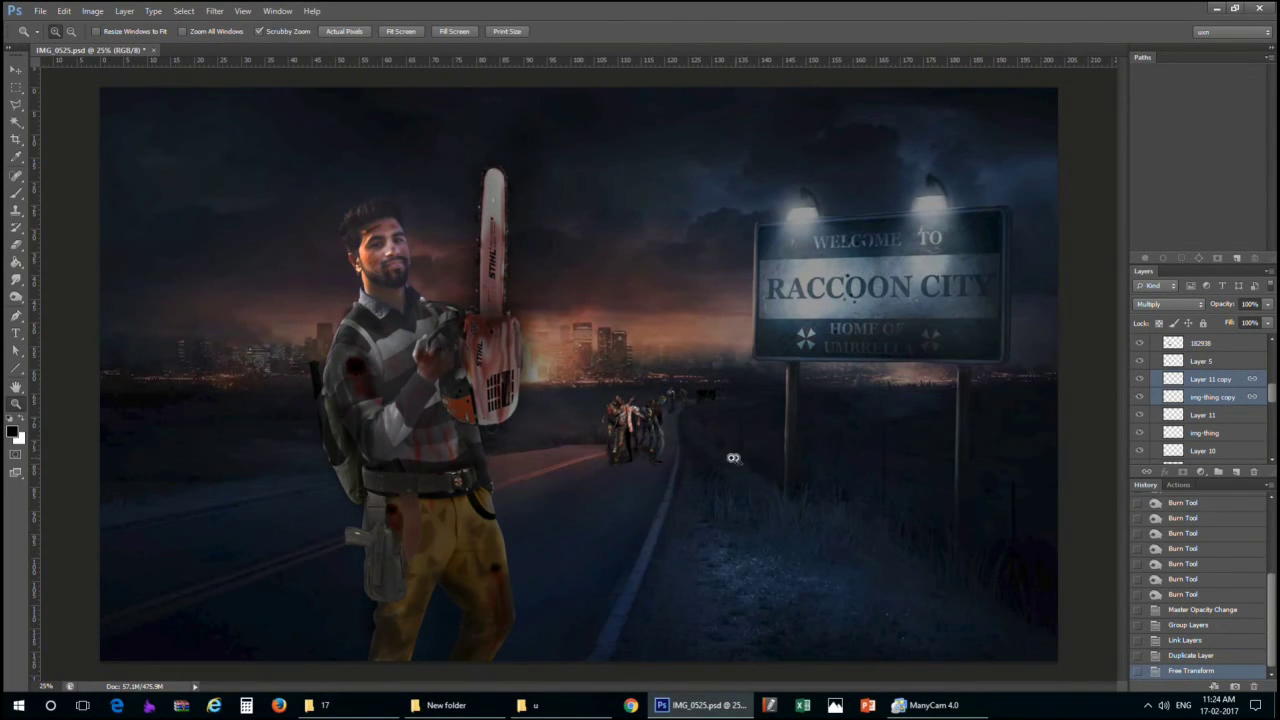
{"action": "key", "text": "v"}
{"action": "key", "text": "ctrl+plus"}
{"action": "key", "text": "ctrl+plus"}
{"action": "key", "text": "ctrl+plus"}
{"action": "key", "text": "ctrl+plus"}
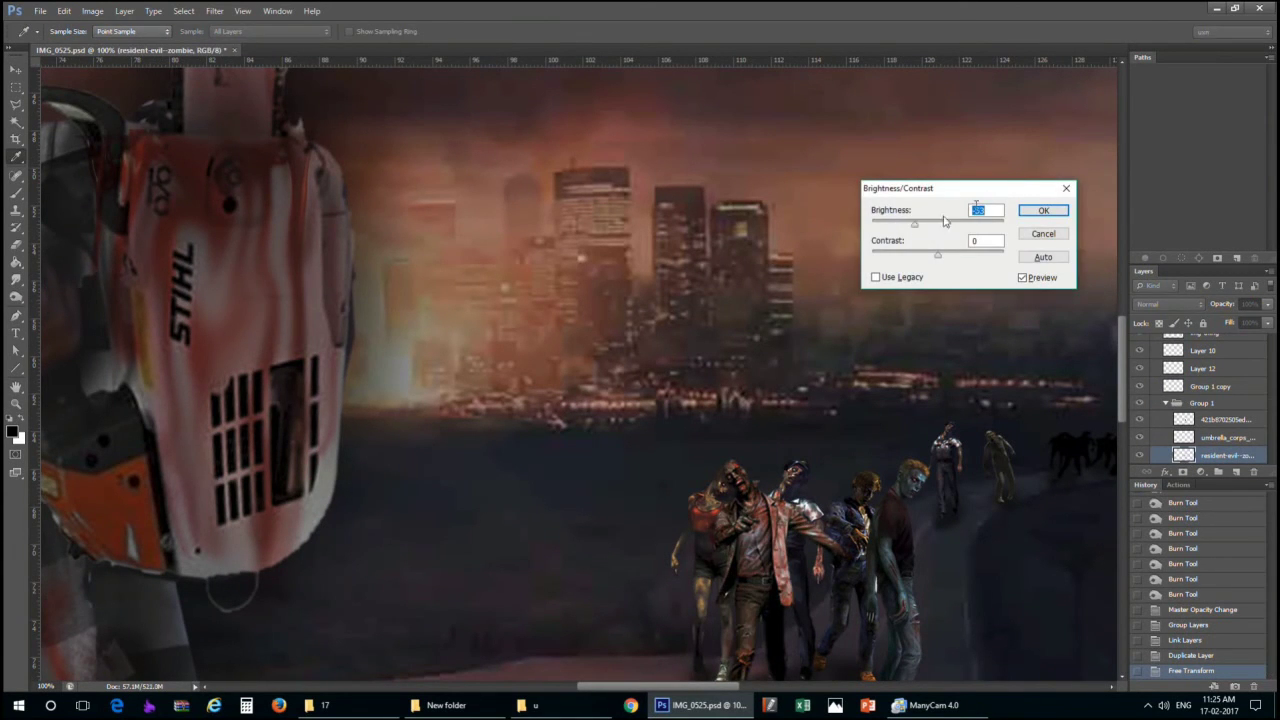
Adjust the zombies' brightness and fit the whole picture in view
{"action": "left_click", "coordinate": [1062, 216]}
{"action": "key", "text": "ctrl+minus"}
{"action": "key", "text": "i"}
{"action": "key", "text": "ctrl+0"}
{"action": "key", "text": "v"}
{"action": "left_click", "coordinate": [92, 10]}
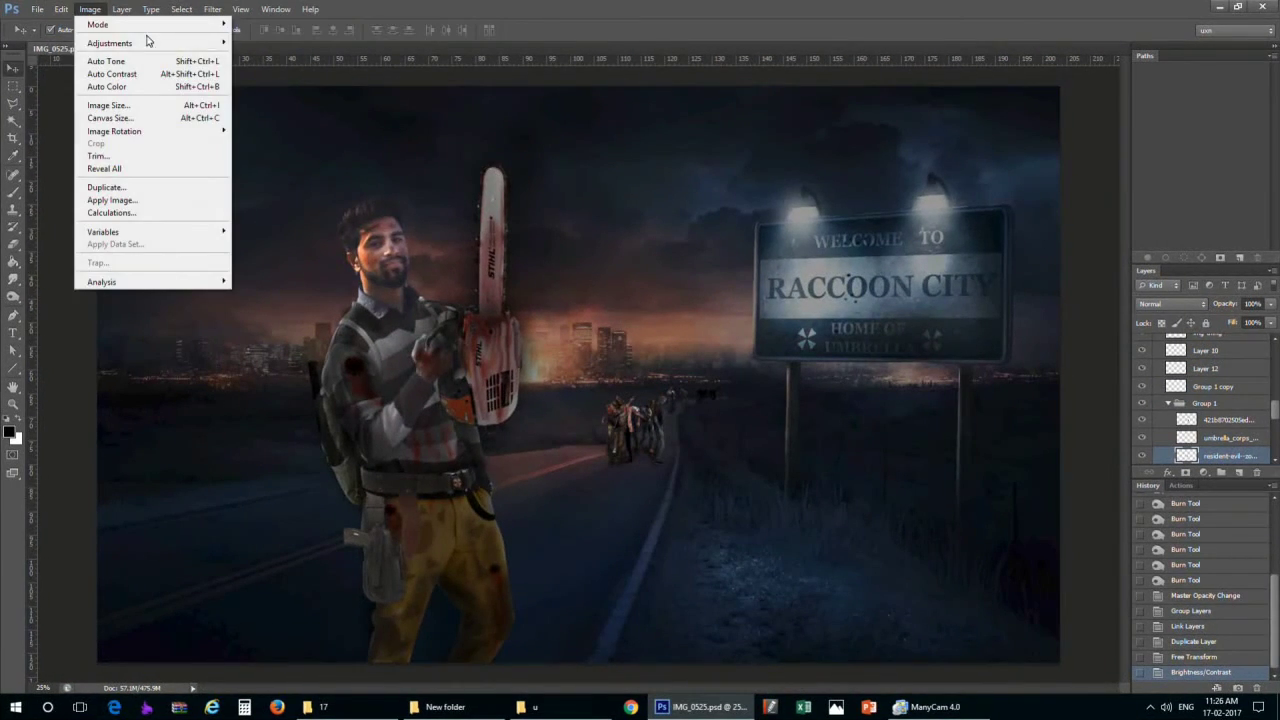
{"action": "key", "text": "Escape"}
Paint a huge 5000 px soft Quick Mask circle on the left and convert it to a selection
{"action": "key", "text": "b"}
{"action": "right_click", "coordinate": [284, 140]}
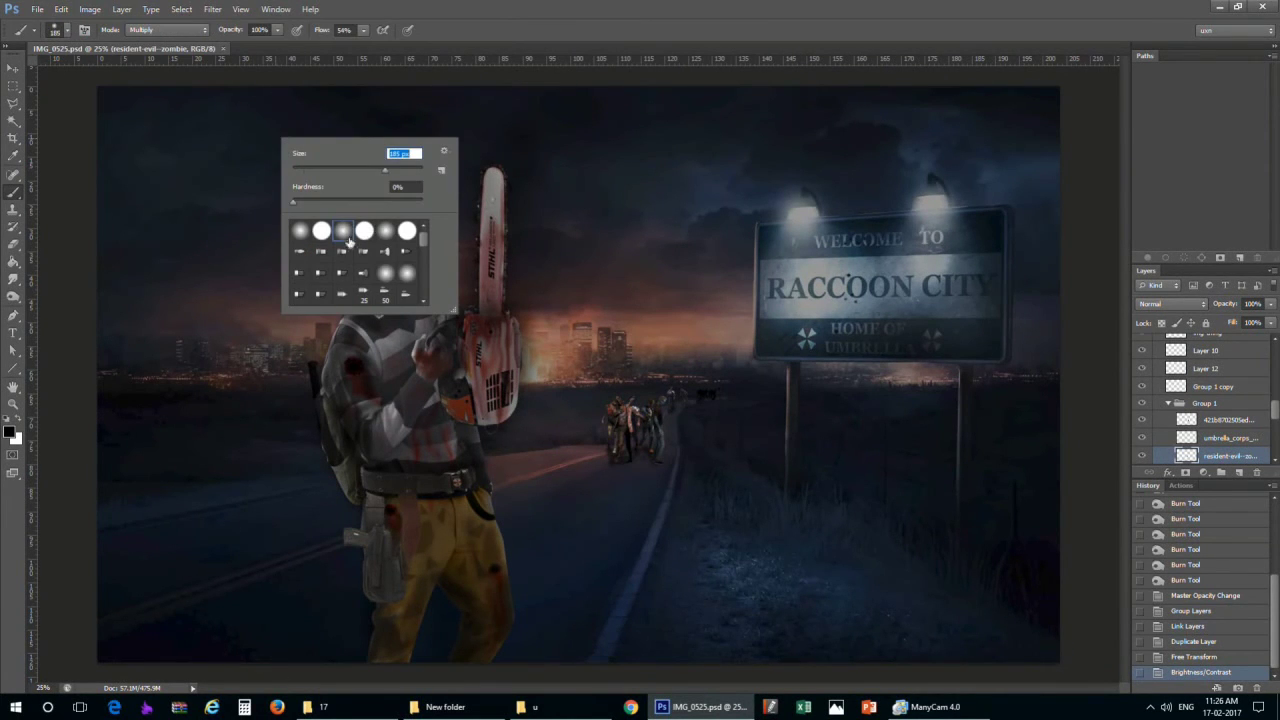
{"action": "type", "text": "21"}
{"action": "key", "text": "Return"}
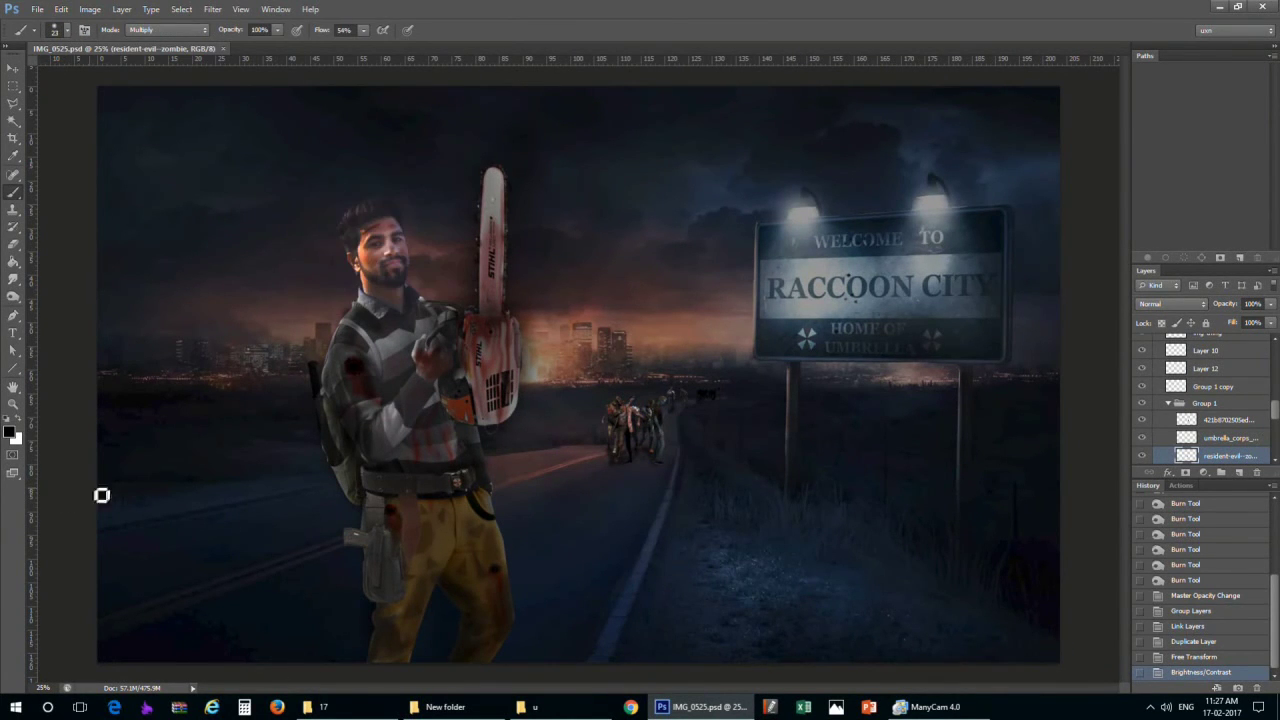
{"action": "key", "text": "q"}
{"action": "right_click", "coordinate": [371, 320]}
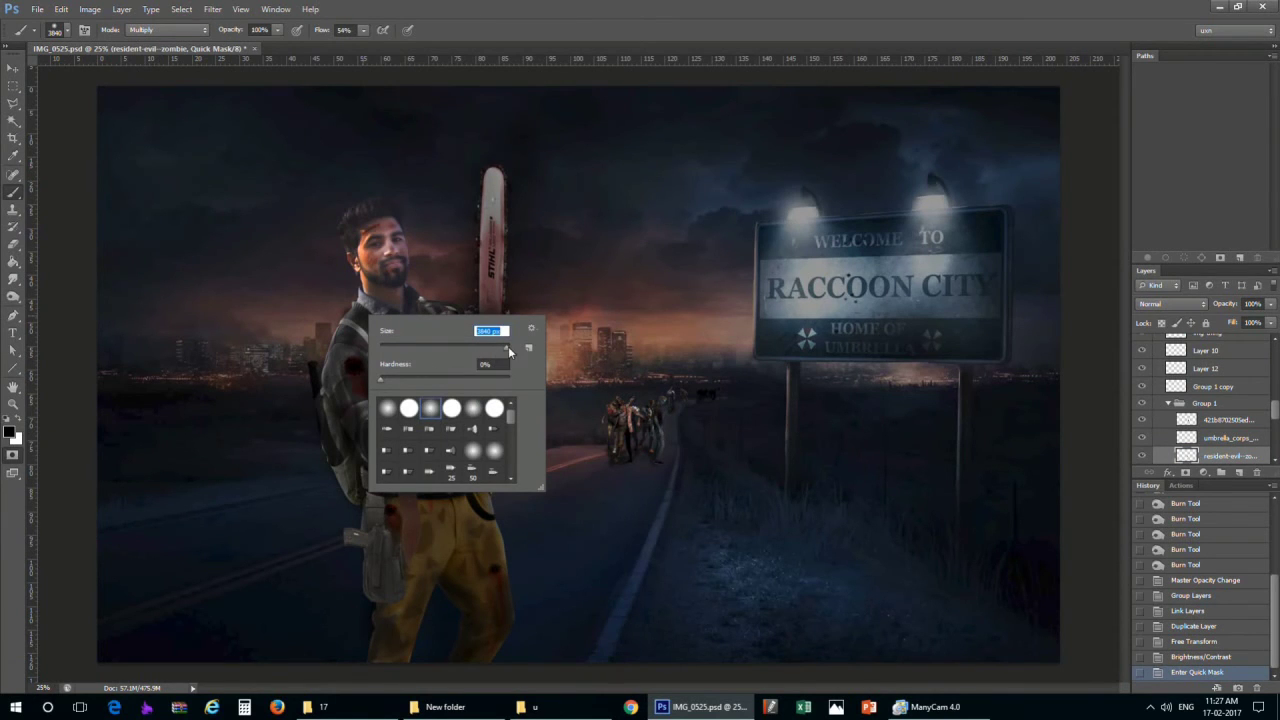
{"action": "key", "text": "Return"}
{"action": "left_click", "coordinate": [186, 384]}
{"action": "key", "text": "ctrl+minus"}
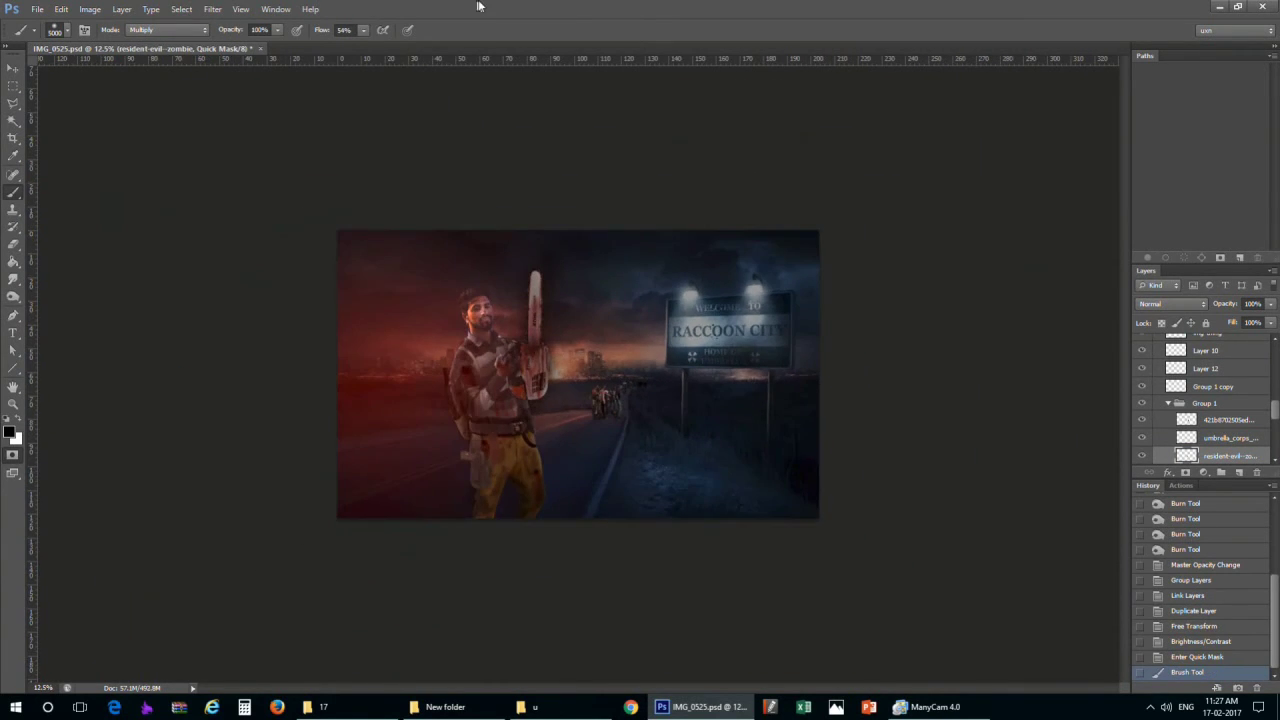
{"action": "key", "text": "q"}
{"action": "key", "text": "ctrl+plus"}
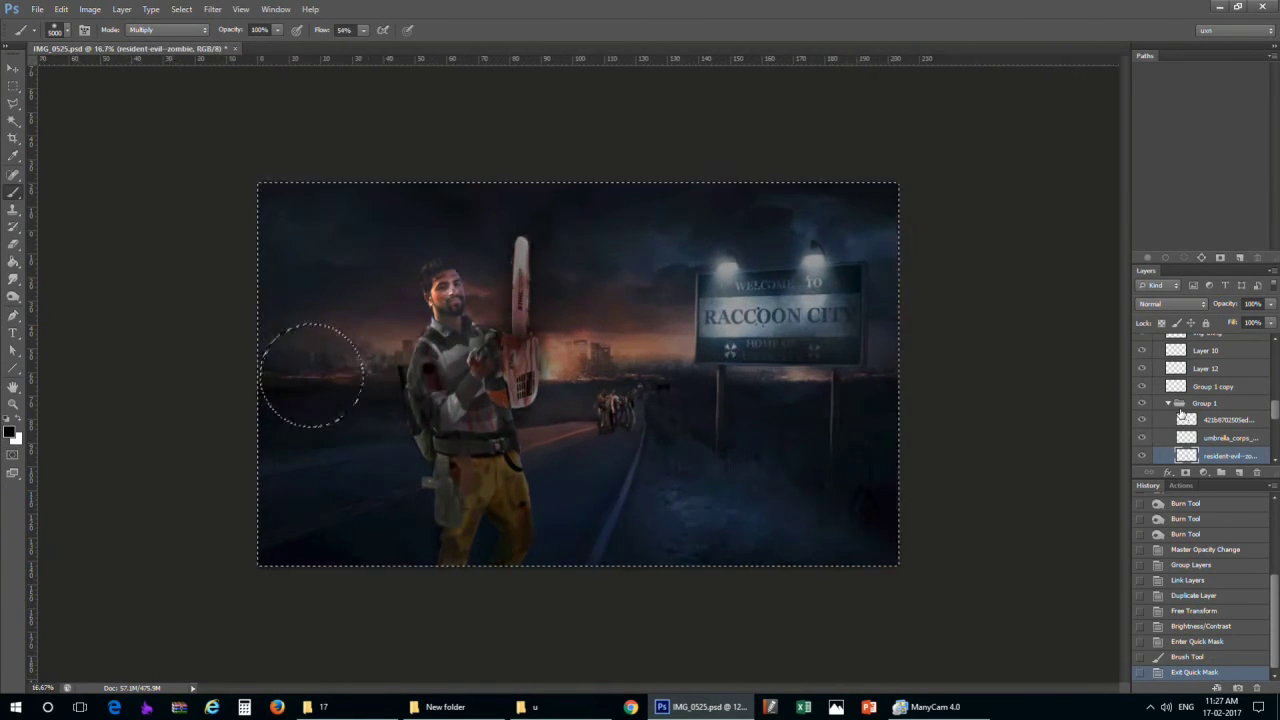
Invert the selection and add new Layer 15 beneath Background copy
{"action": "key", "text": "ctrl+shift+i"}
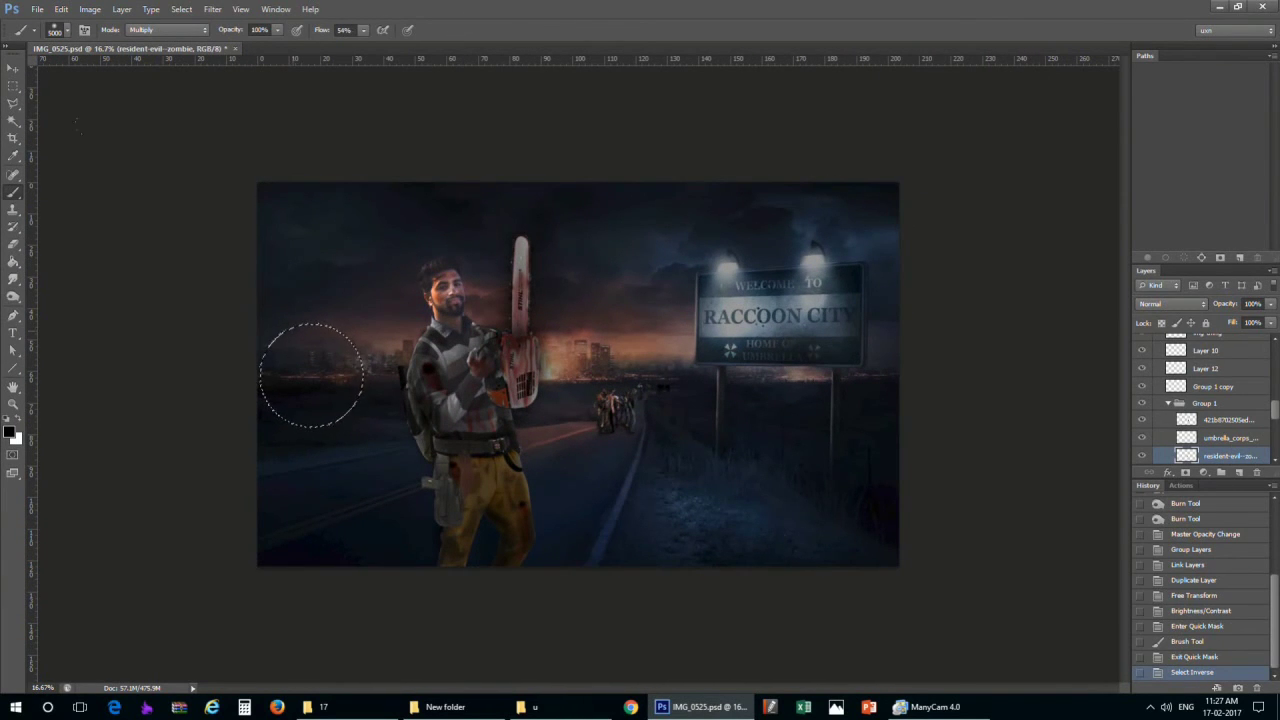
{"action": "left_click", "coordinate": [1239, 472]}
{"action": "mouse_move", "coordinate": [1210, 438]}
{"action": "left_mouse_down"}
{"action": "mouse_move", "coordinate": [1257, 430]}
{"action": "mouse_move", "coordinate": [1240, 410]}
{"action": "left_mouse_up"}
Fill the selection on Layer 15 with a blue foreground colour, then deselect
{"action": "key", "text": "i"}
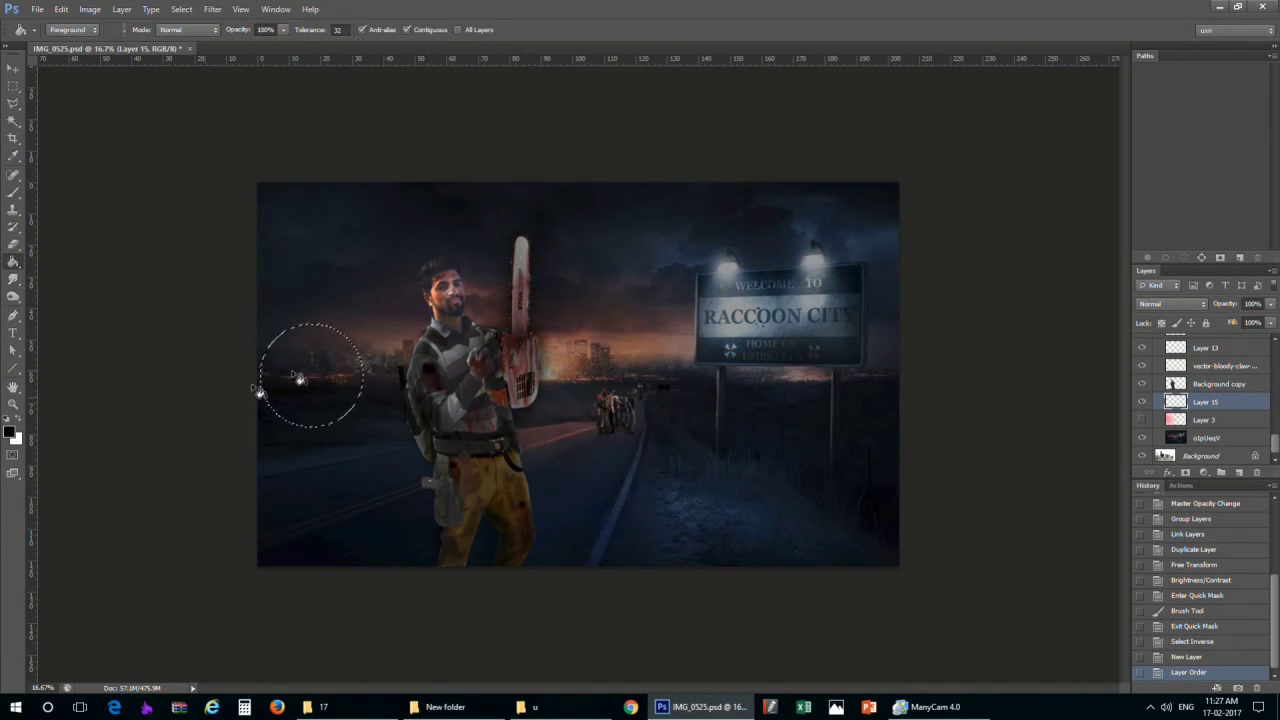
{"action": "left_click", "coordinate": [10, 432]}
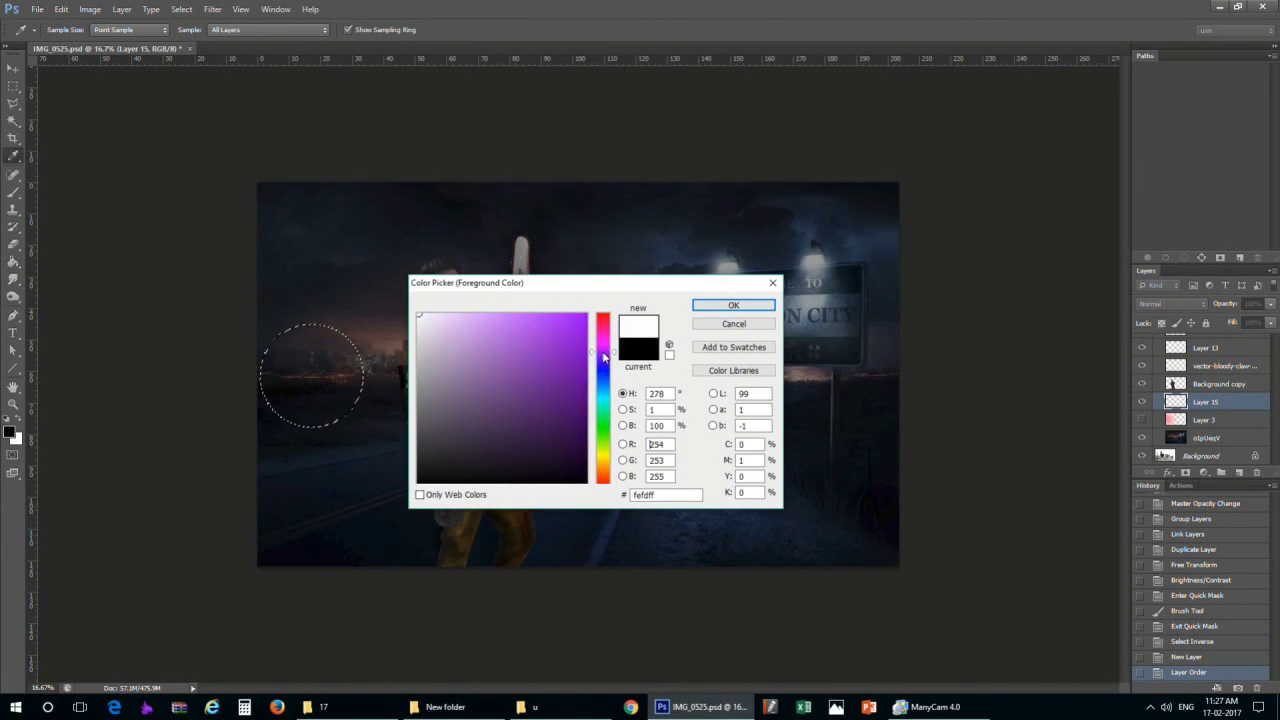
{"action": "mouse_move", "coordinate": [603, 482]}
{"action": "left_mouse_down"}
{"action": "mouse_move", "coordinate": [603, 427]}
{"action": "mouse_move", "coordinate": [603, 445]}
{"action": "left_mouse_up"}
{"action": "left_click", "coordinate": [497, 449]}
{"action": "left_click", "coordinate": [733, 305]}
{"action": "key", "text": "g"}
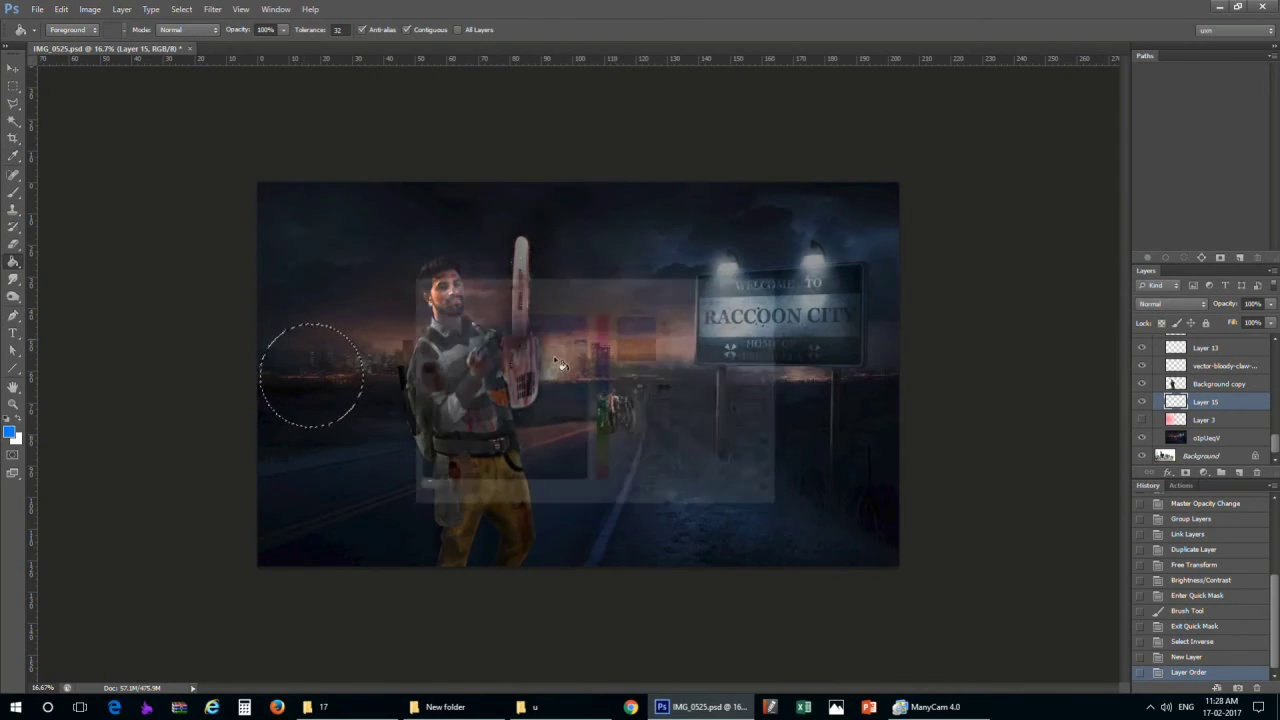
{"action": "left_click", "coordinate": [304, 371]}
{"action": "key", "text": "ctrl+d"}
Set Layer 15's blend mode to Soft Light
{"action": "left_click", "coordinate": [1172, 303]}
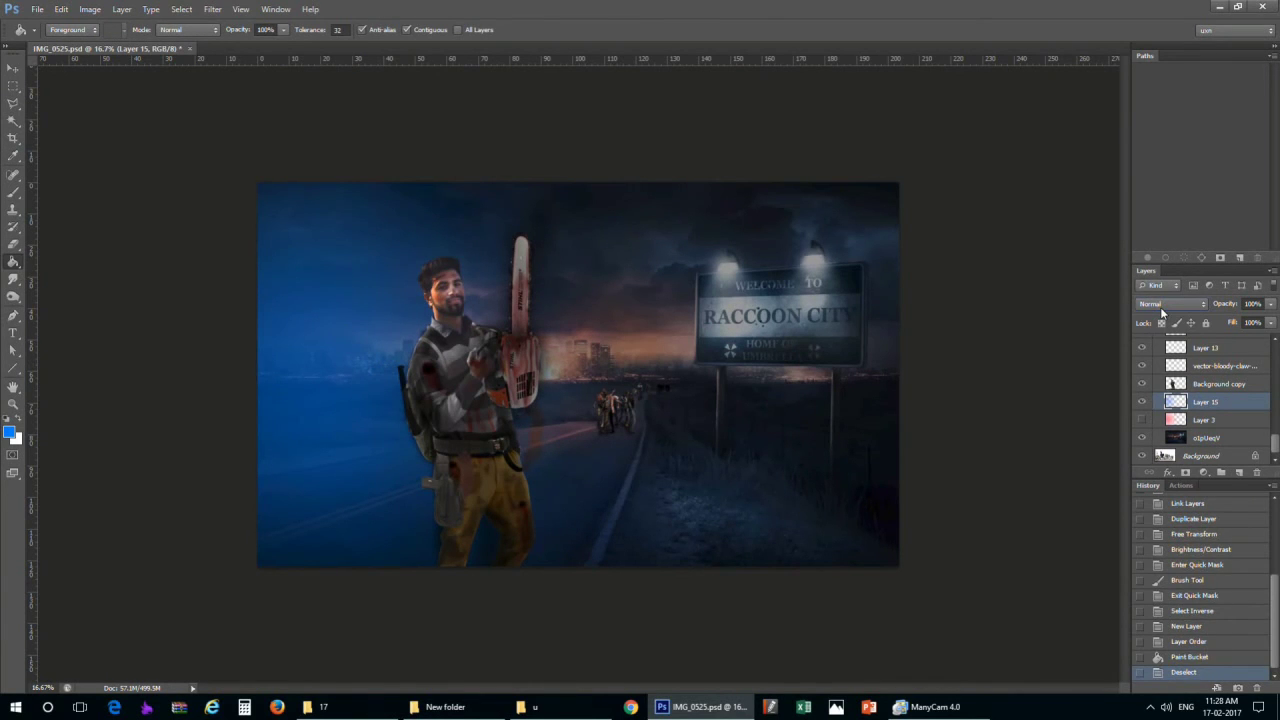
{"action": "scroll", "coordinate": [1162, 313], "scroll_direction": "down", "scroll_amount": 3}
{"action": "scroll", "coordinate": [1161, 312], "scroll_direction": "down", "scroll_amount": 2}
{"action": "scroll", "coordinate": [1161, 312], "scroll_direction": "down", "scroll_amount": 2}
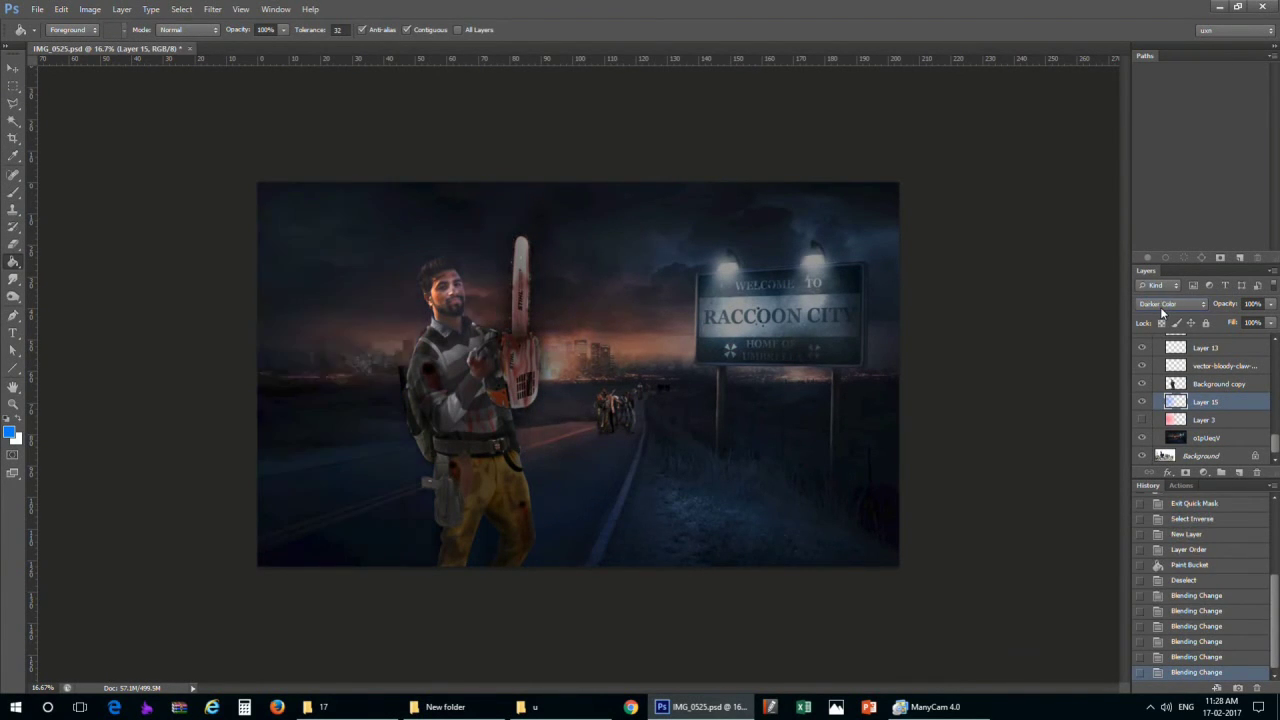
{"action": "scroll", "coordinate": [1161, 312], "scroll_direction": "down", "scroll_amount": 2}
{"action": "scroll", "coordinate": [1161, 312], "scroll_direction": "down", "scroll_amount": 2}
{"action": "scroll", "coordinate": [1161, 312], "scroll_direction": "down", "scroll_amount": 1}
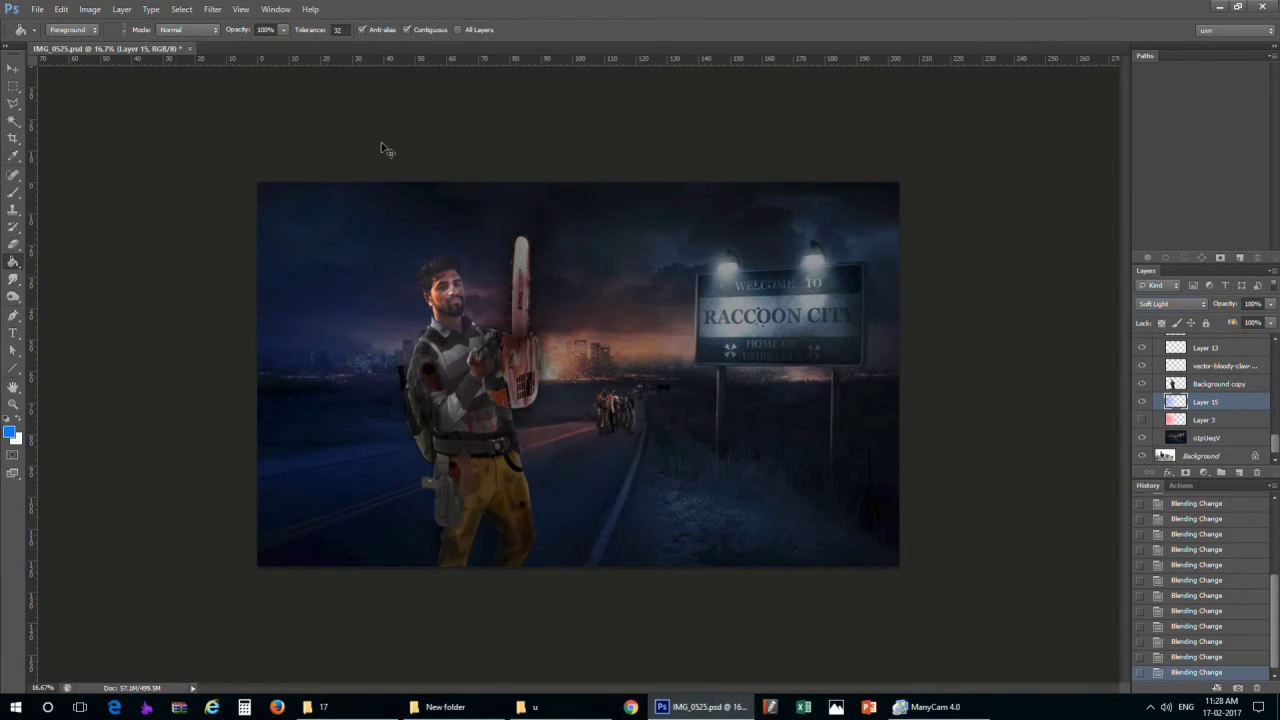
Create Layer 16 and try a red brush stroke top-left, then undo it
{"action": "key", "text": "ctrl+shift+alt+n"}
{"action": "key", "text": "b"}
{"action": "left_click", "coordinate": [9, 431]}
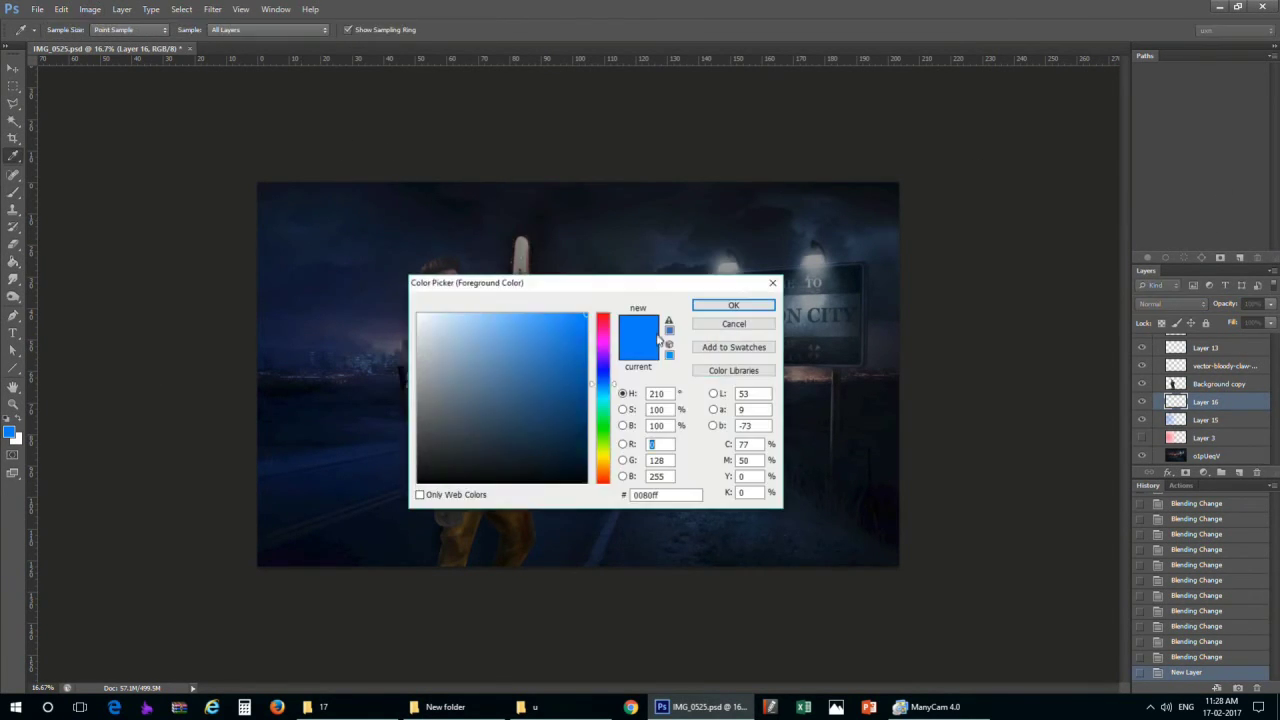
{"action": "left_click", "coordinate": [600, 309]}
{"action": "left_click", "coordinate": [749, 303]}
{"action": "left_click", "coordinate": [300, 220]}
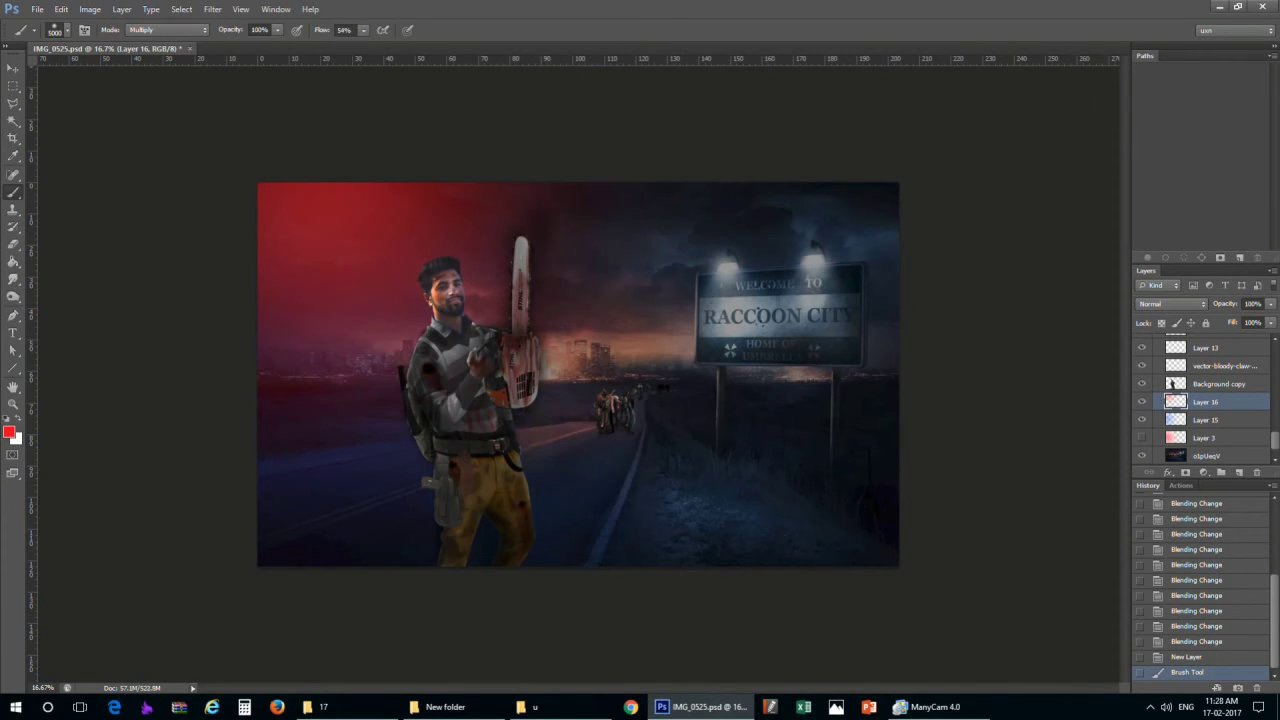
{"action": "key", "text": "ctrl+z"}
Move Layer 16 above Layer 14 and collapse Group 2
{"action": "left_click_drag", "start_coordinate": [1206, 401], "coordinate": [1206, 345]}
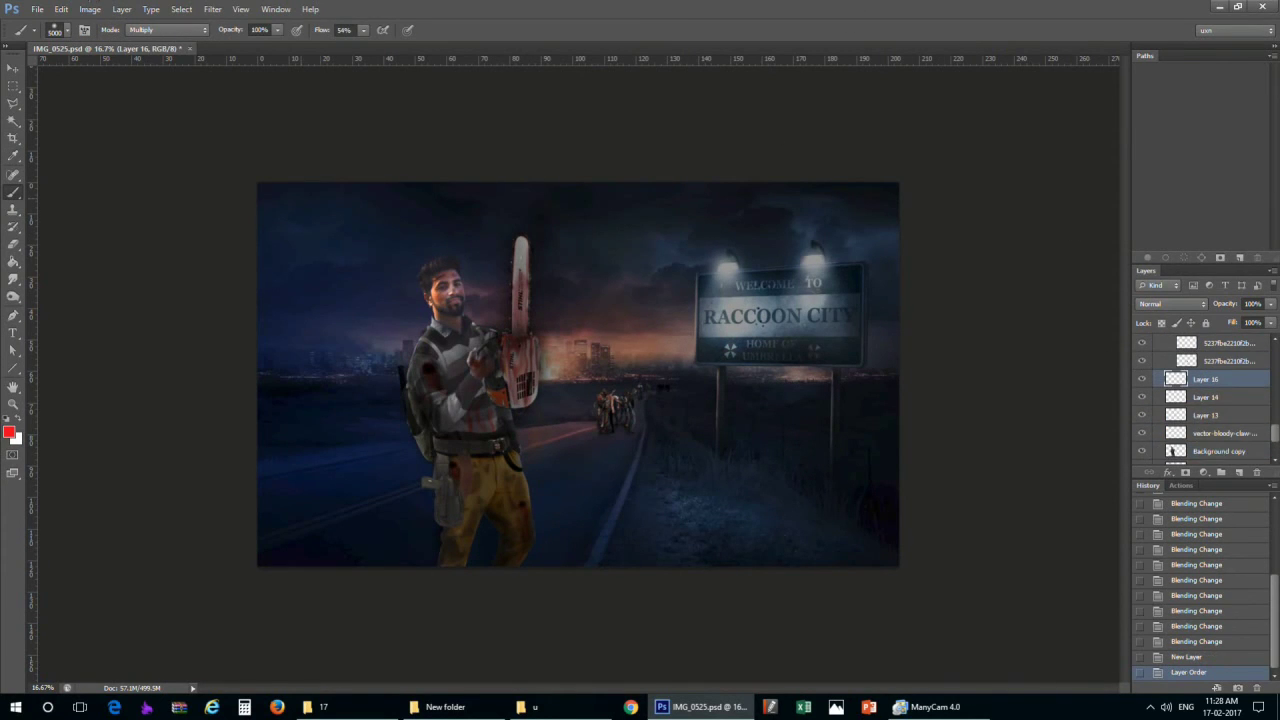
{"action": "scroll", "coordinate": [1200, 410], "scroll_direction": "down", "scroll_amount": 3}
{"action": "scroll", "coordinate": [1188, 432], "scroll_direction": "down", "scroll_amount": 3}
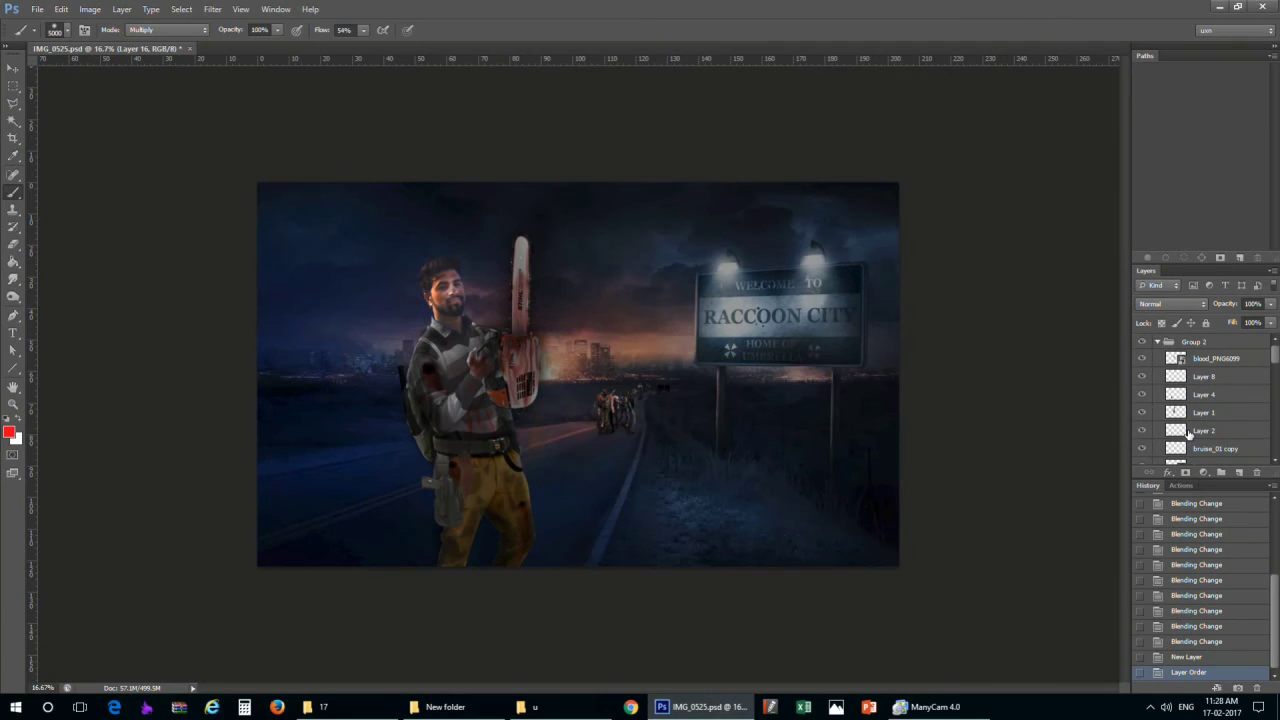
{"action": "left_click", "coordinate": [1158, 342]}
Create Layer 17 on top and paint a soft red glow at the top-left
{"action": "key", "text": "ctrl+shift+n"}
{"action": "key", "text": "Return"}
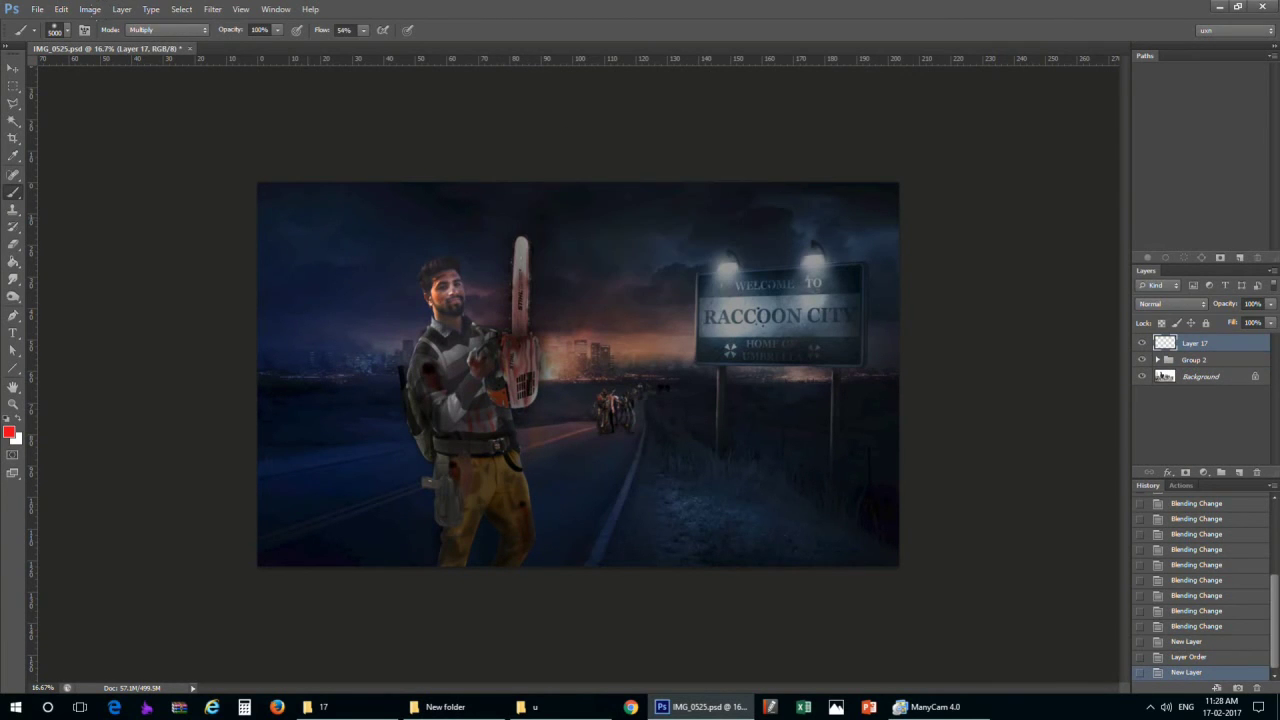
{"action": "left_click", "coordinate": [95, 207]}
{"action": "scroll", "coordinate": [1156, 305], "scroll_direction": "down", "scroll_amount": 3}
{"action": "scroll", "coordinate": [1156, 305], "scroll_direction": "down", "scroll_amount": 2}
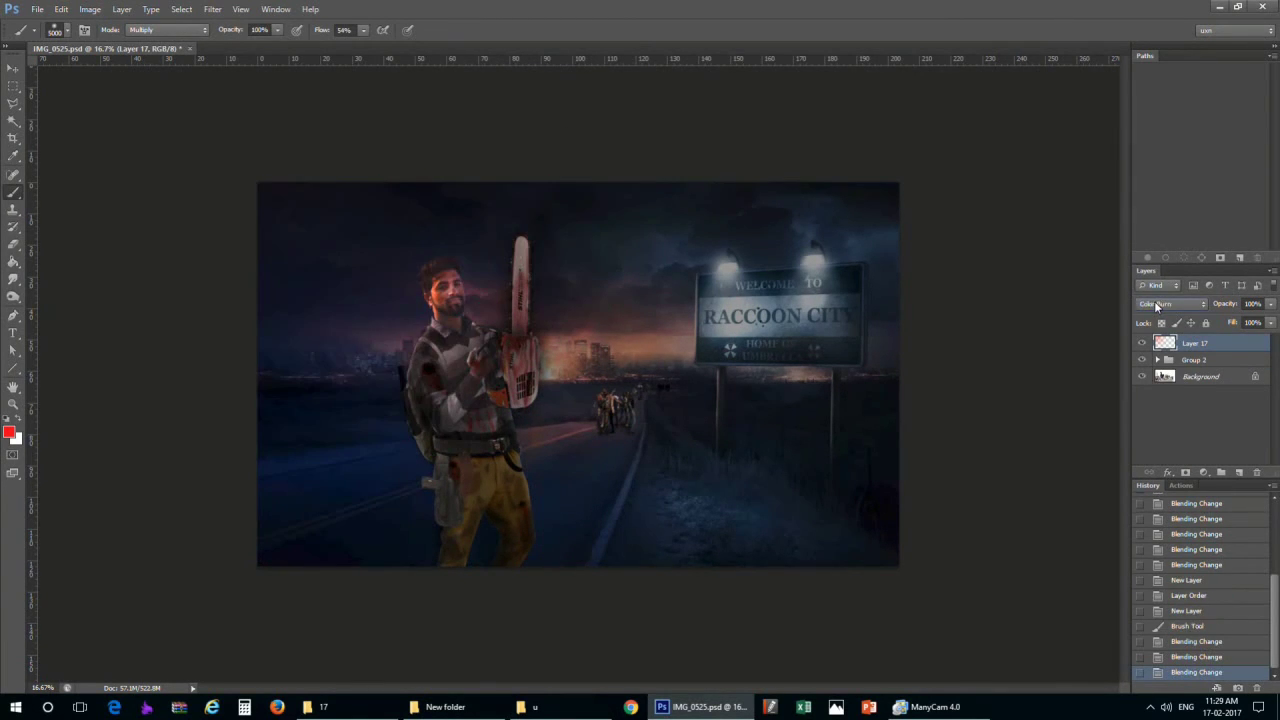
{"action": "scroll", "coordinate": [1156, 305], "scroll_direction": "down", "scroll_amount": 3}
{"action": "scroll", "coordinate": [1156, 305], "scroll_direction": "down", "scroll_amount": 2}
{"action": "scroll", "coordinate": [1156, 305], "scroll_direction": "down", "scroll_amount": 3}
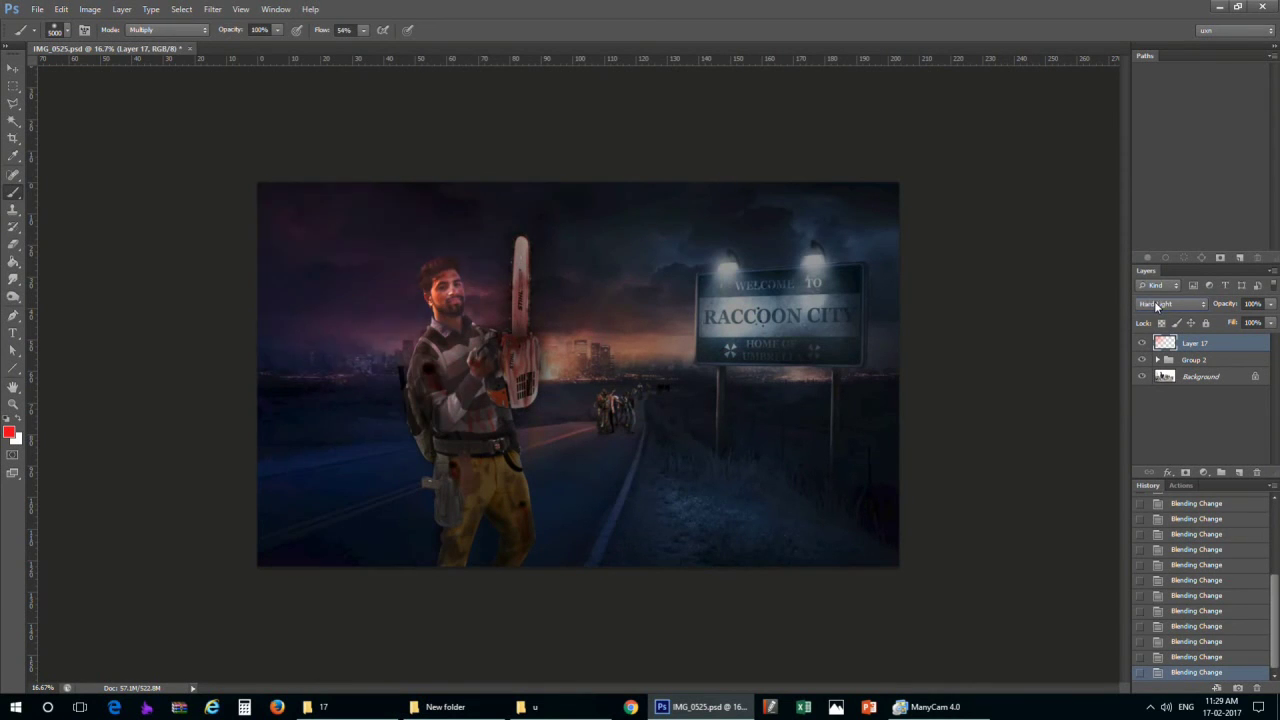
{"action": "scroll", "coordinate": [1156, 305], "scroll_direction": "down", "scroll_amount": 2}
{"action": "scroll", "coordinate": [1156, 305], "scroll_direction": "down", "scroll_amount": 4}
{"action": "scroll", "coordinate": [1156, 305], "scroll_direction": "down", "scroll_amount": 2}
{"action": "scroll", "coordinate": [1156, 305], "scroll_direction": "down", "scroll_amount": 2}
Set Layer 17 to Multiply blend mode at 64% opacity
{"action": "left_click", "coordinate": [1170, 303]}
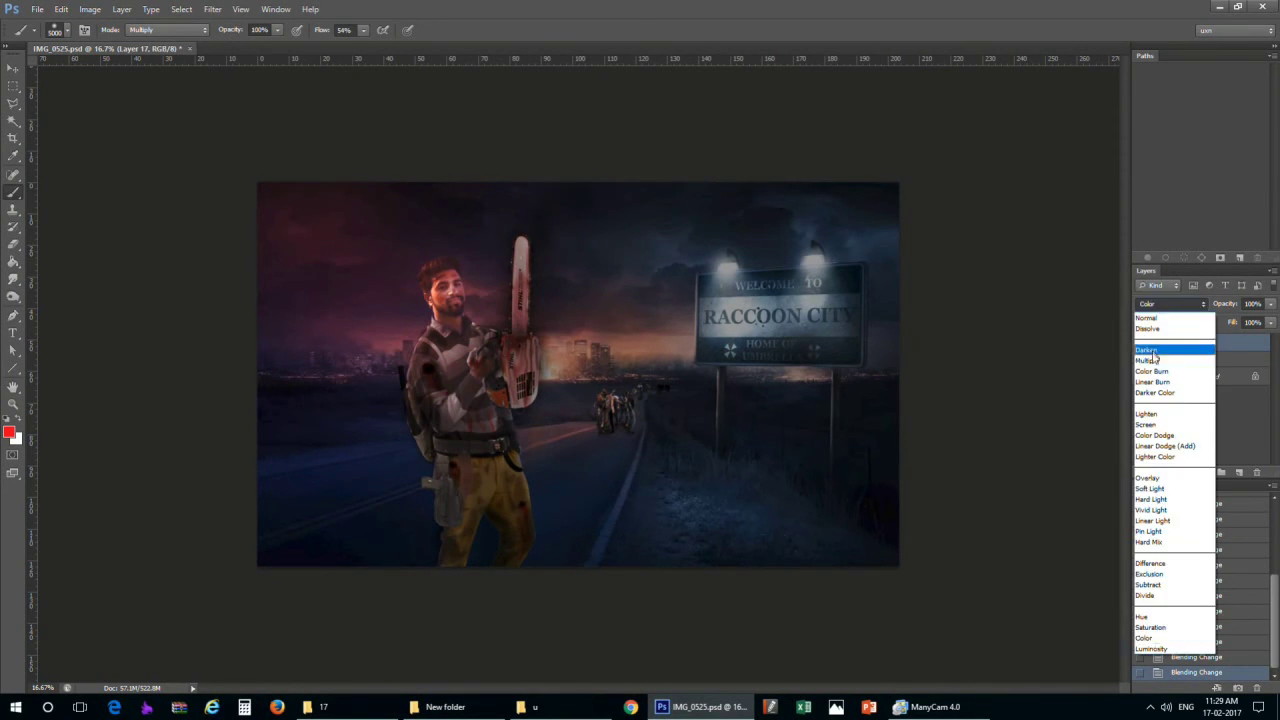
{"action": "left_click", "coordinate": [1193, 359]}
{"action": "left_click", "coordinate": [1193, 343]}
{"action": "left_click", "coordinate": [1170, 303]}
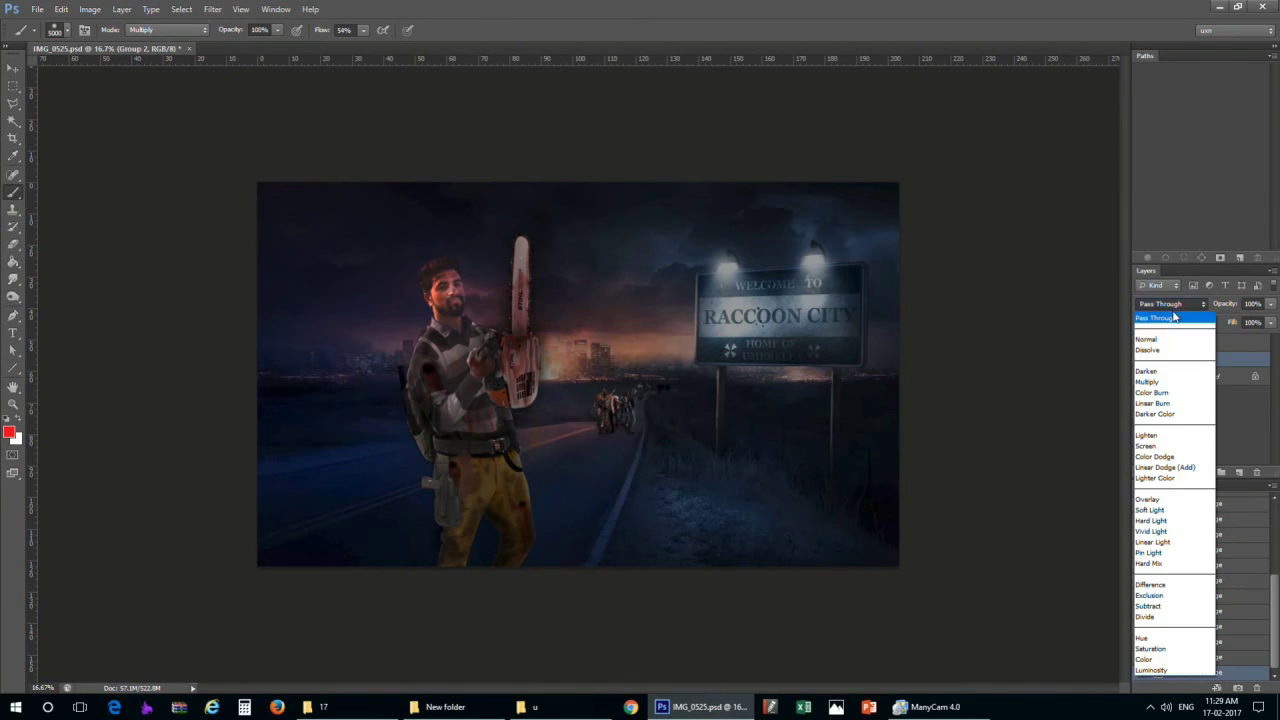
{"action": "left_click", "coordinate": [1165, 352]}
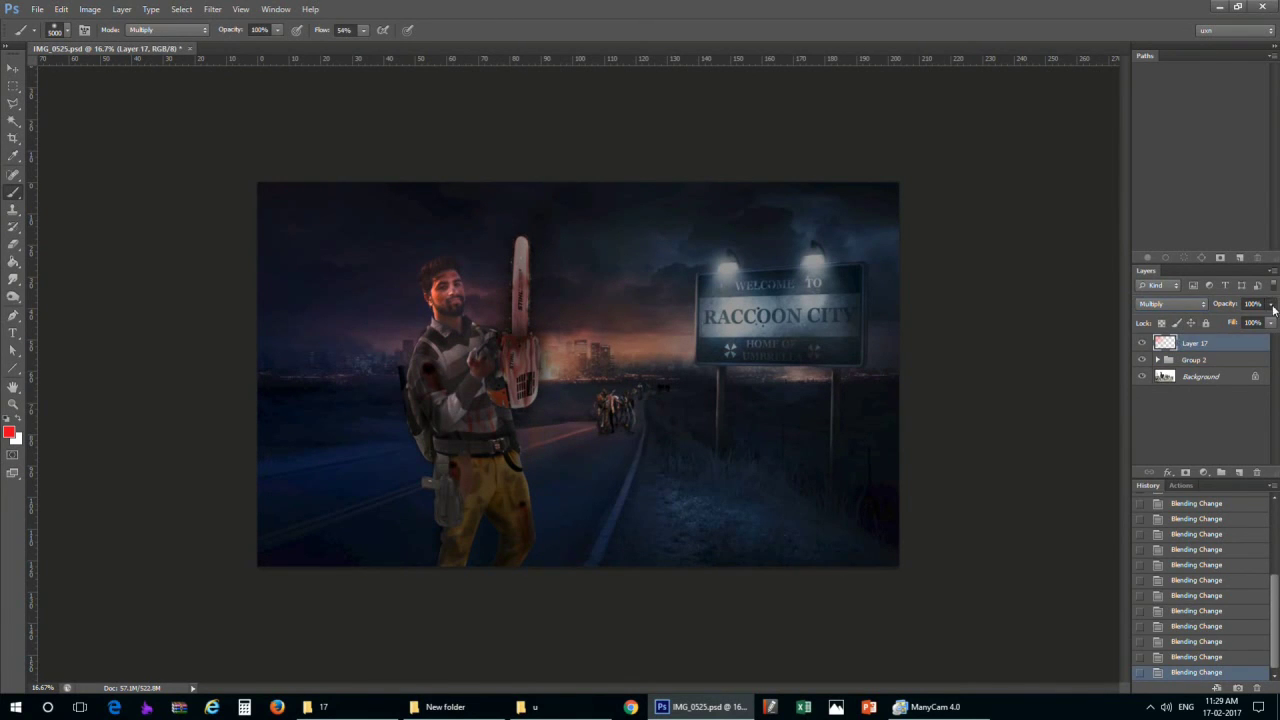
{"action": "left_click_drag", "start_coordinate": [1272, 306], "coordinate": [1247, 333]}
{"action": "left_click", "coordinate": [212, 9]}
Flatten the image, discarding the hidden layers
{"action": "mouse_move", "coordinate": [121, 9]}
{"action": "left_click", "coordinate": [135, 432]}
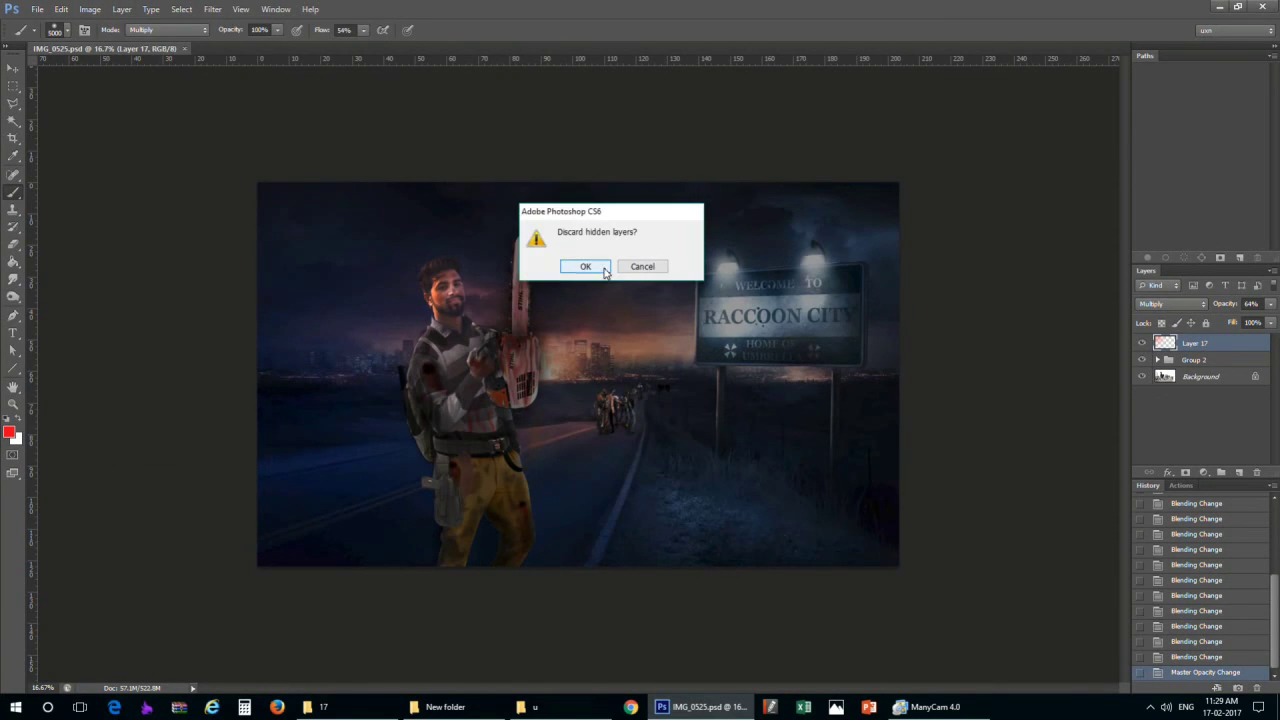
{"action": "left_click", "coordinate": [585, 268]}
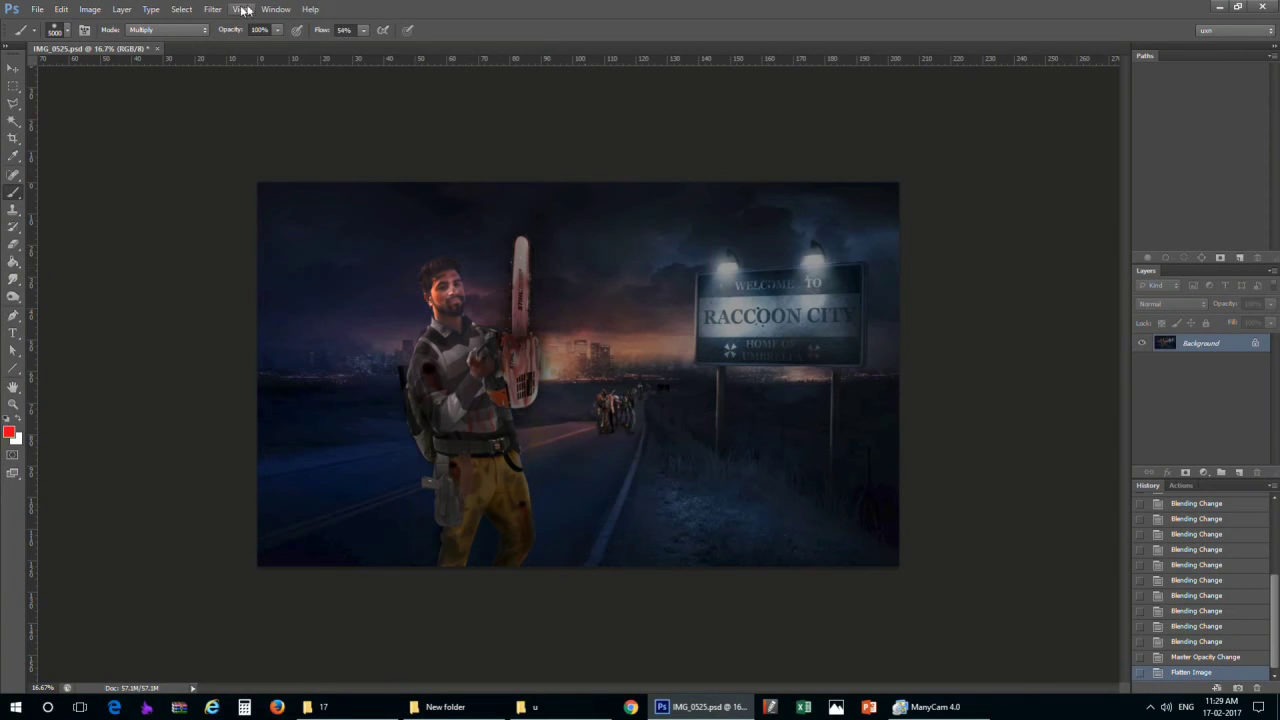
{"action": "left_click", "coordinate": [90, 10]}
{"action": "mouse_move", "coordinate": [109, 43]}
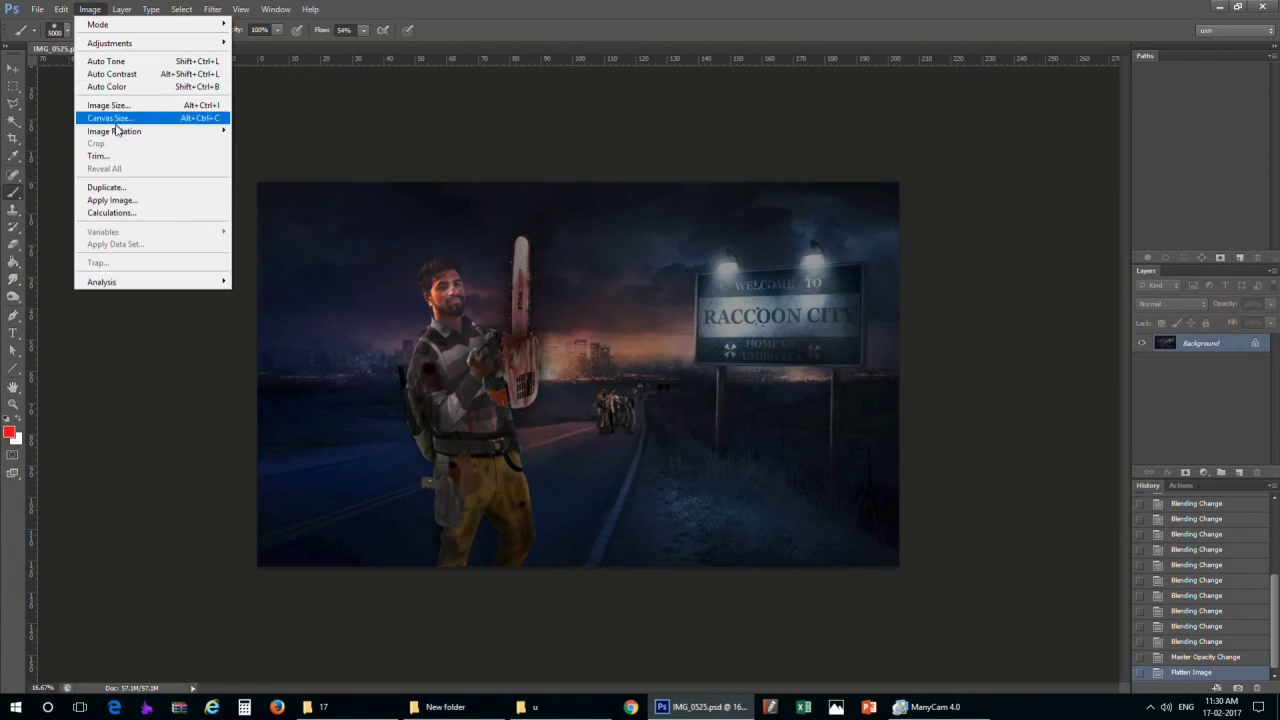
Save the file as 2nd.psd and launch Color Efex Pro 4 on it
{"action": "left_click", "coordinate": [60, 166]}
{"action": "type", "text": "2nd"}
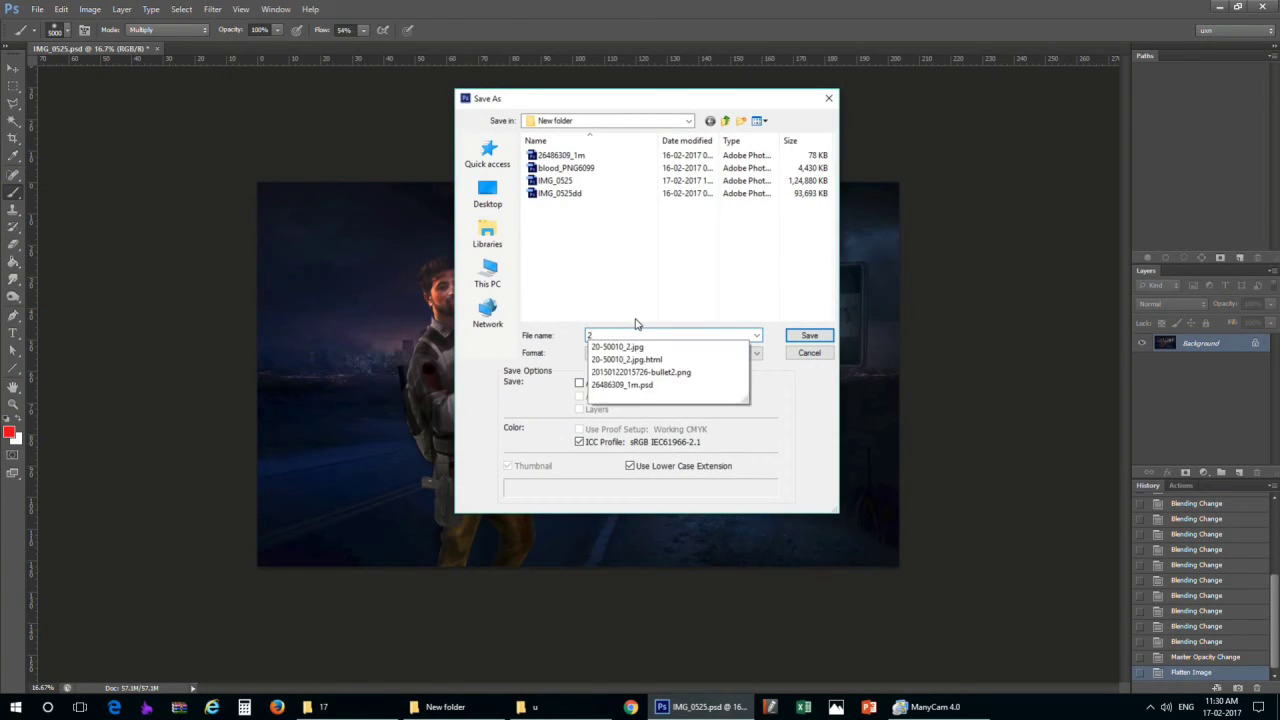
{"action": "key", "text": "Return"}
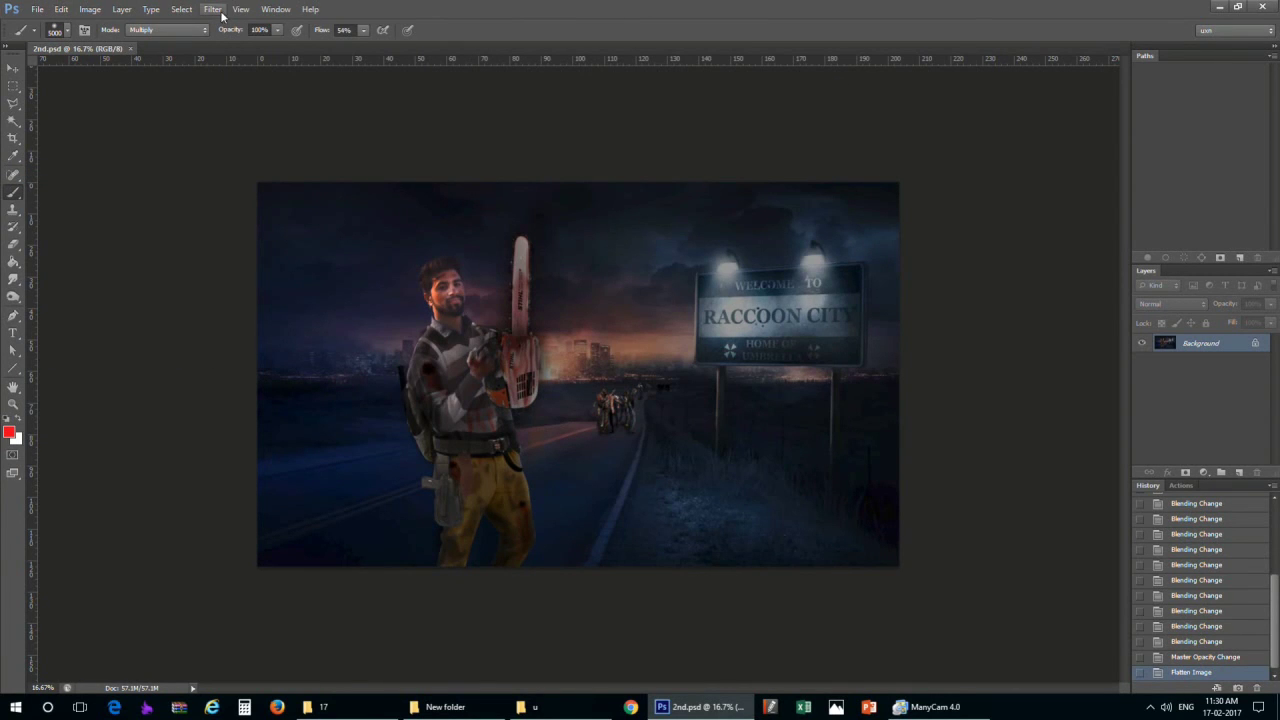
{"action": "left_click", "coordinate": [222, 14]}
{"action": "mouse_move", "coordinate": [512, 291]}
{"action": "left_click", "coordinate": [472, 287]}
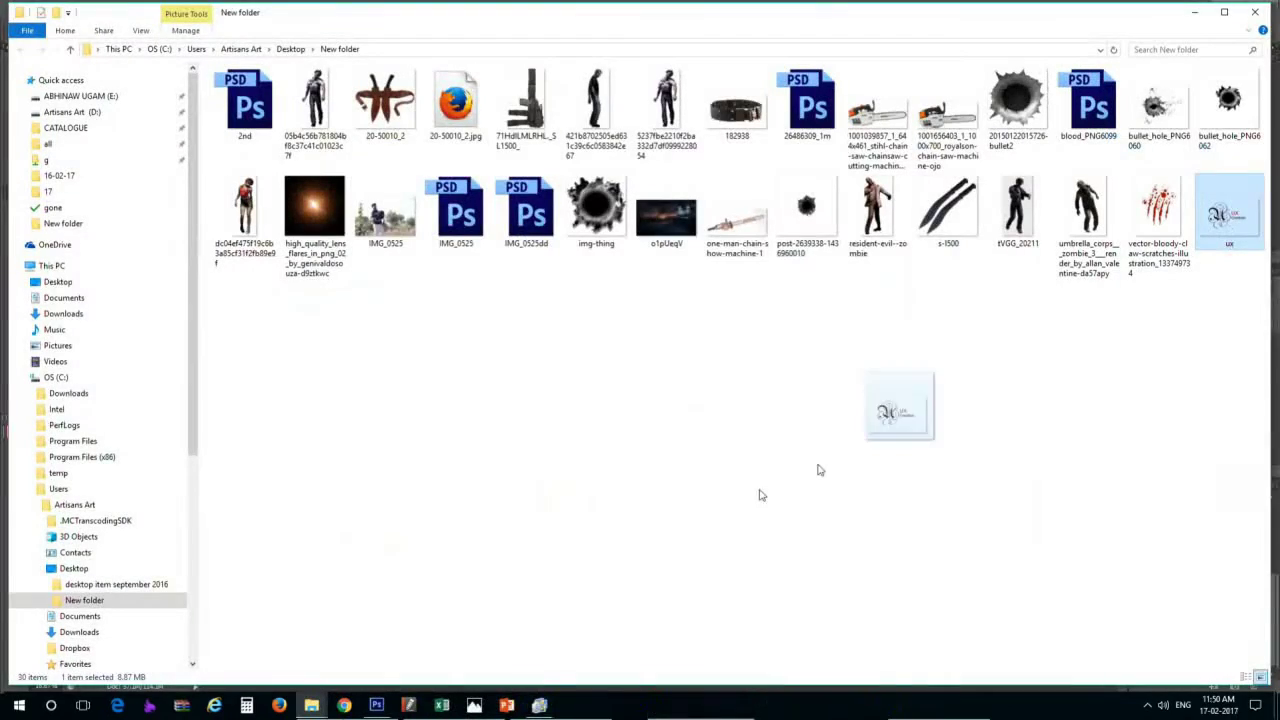
Place the ux logo top-left and give it a near-white Outer Glow of size 70
{"action": "mouse_move", "coordinate": [900, 410]}
{"action": "left_mouse_down"}
{"action": "mouse_move", "coordinate": [578, 374]}
{"action": "mouse_move", "coordinate": [297, 220]}
{"action": "mouse_move", "coordinate": [392, 286]}
{"action": "left_mouse_up"}
{"action": "key", "text": "Return"}
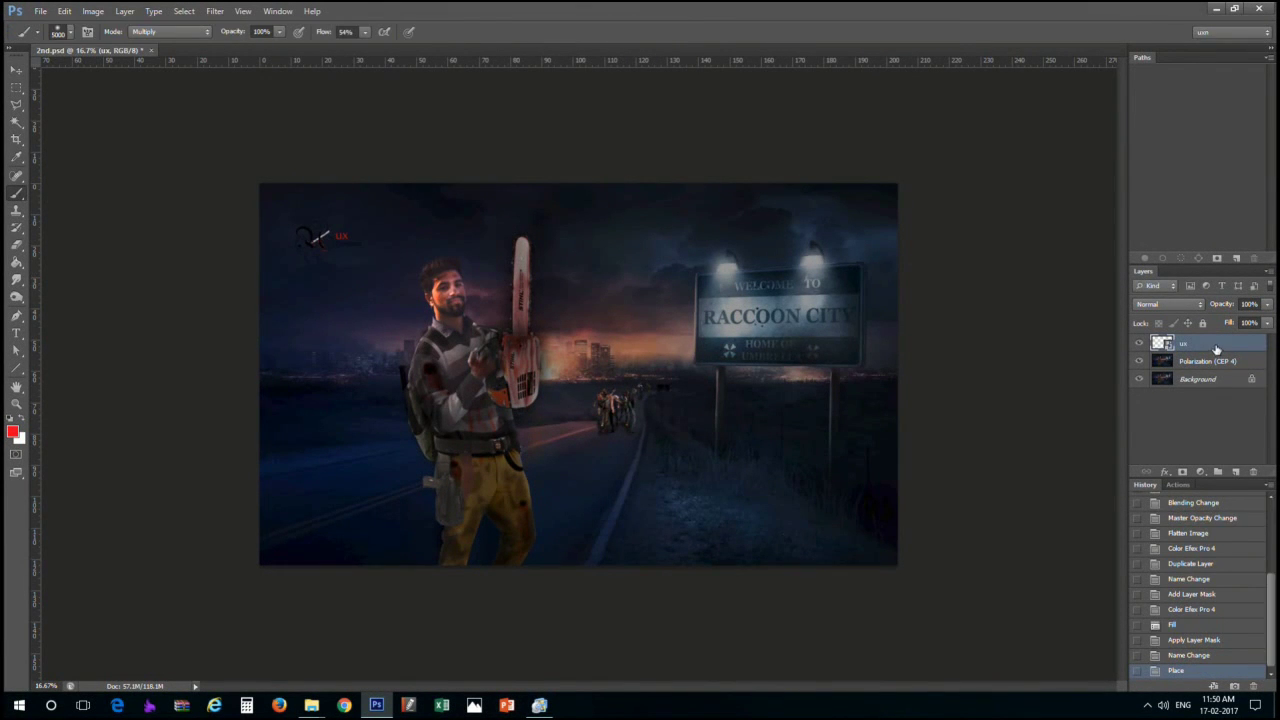
{"action": "double_click", "coordinate": [1212, 344]}
{"action": "left_click", "coordinate": [793, 491]}
{"action": "mouse_move", "coordinate": [946, 447]}
{"action": "left_mouse_down"}
{"action": "mouse_move", "coordinate": [966, 451]}
{"action": "mouse_move", "coordinate": [947, 435]}
{"action": "mouse_move", "coordinate": [957, 432]}
{"action": "mouse_move", "coordinate": [984, 450]}
{"action": "left_mouse_up"}
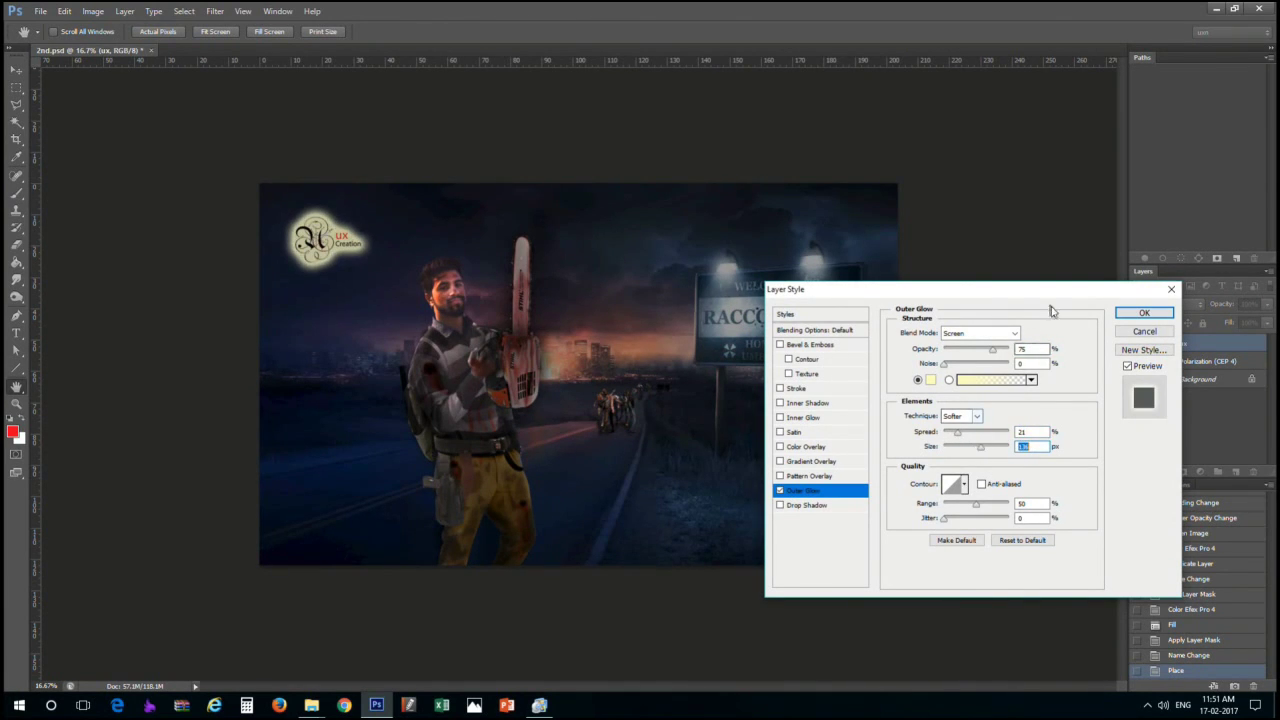
{"action": "left_click", "coordinate": [931, 380]}
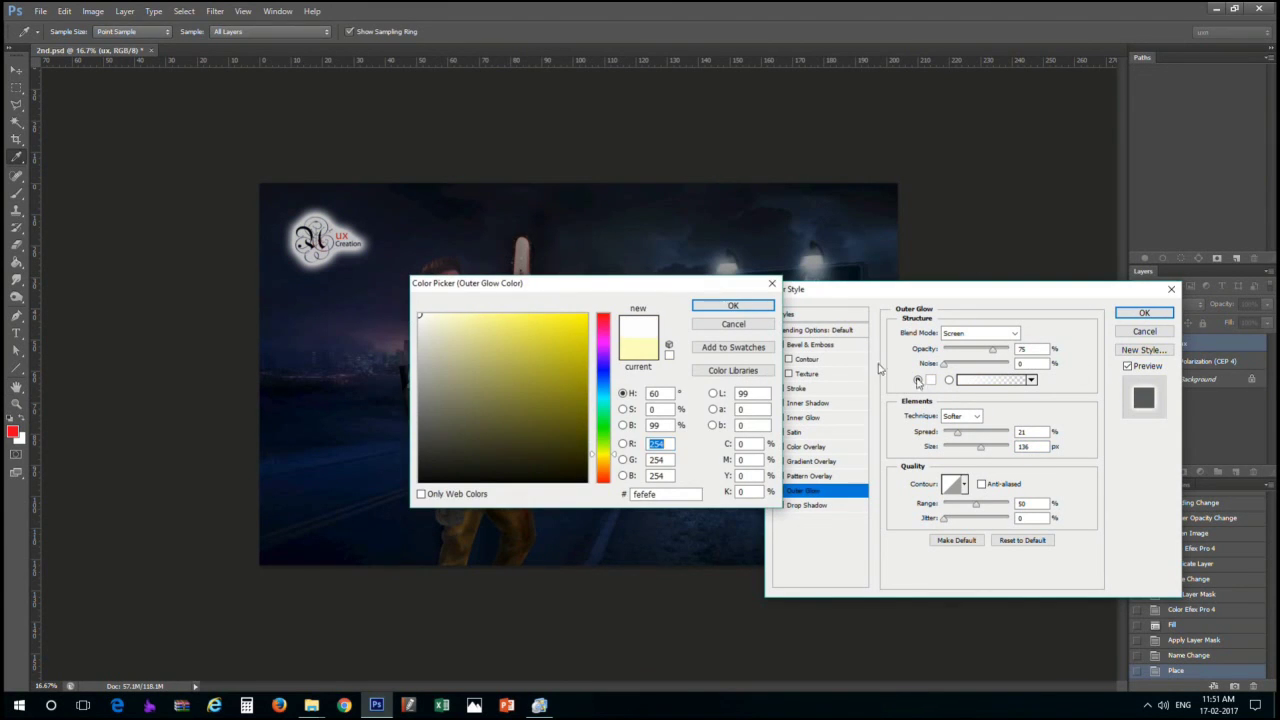
{"action": "left_click", "coordinate": [733, 305]}
{"action": "left_click_drag", "start_coordinate": [980, 447], "coordinate": [946, 433]}
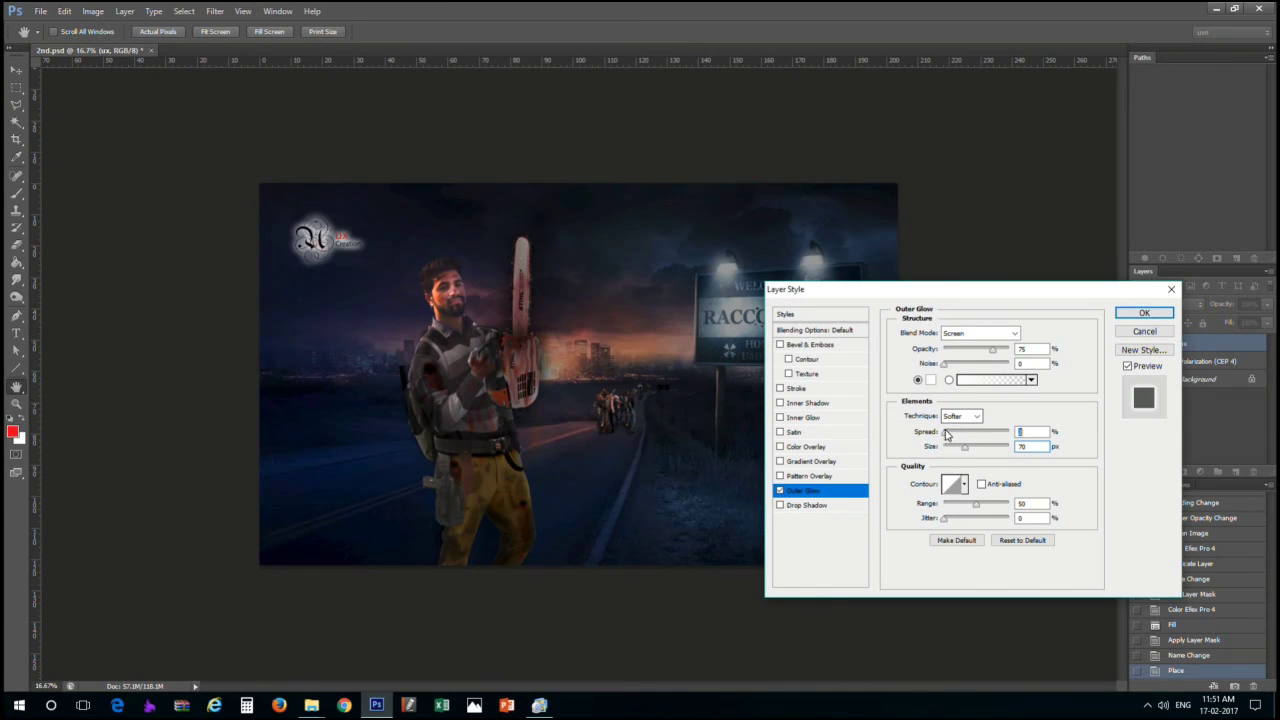
{"action": "left_click", "coordinate": [1144, 312]}
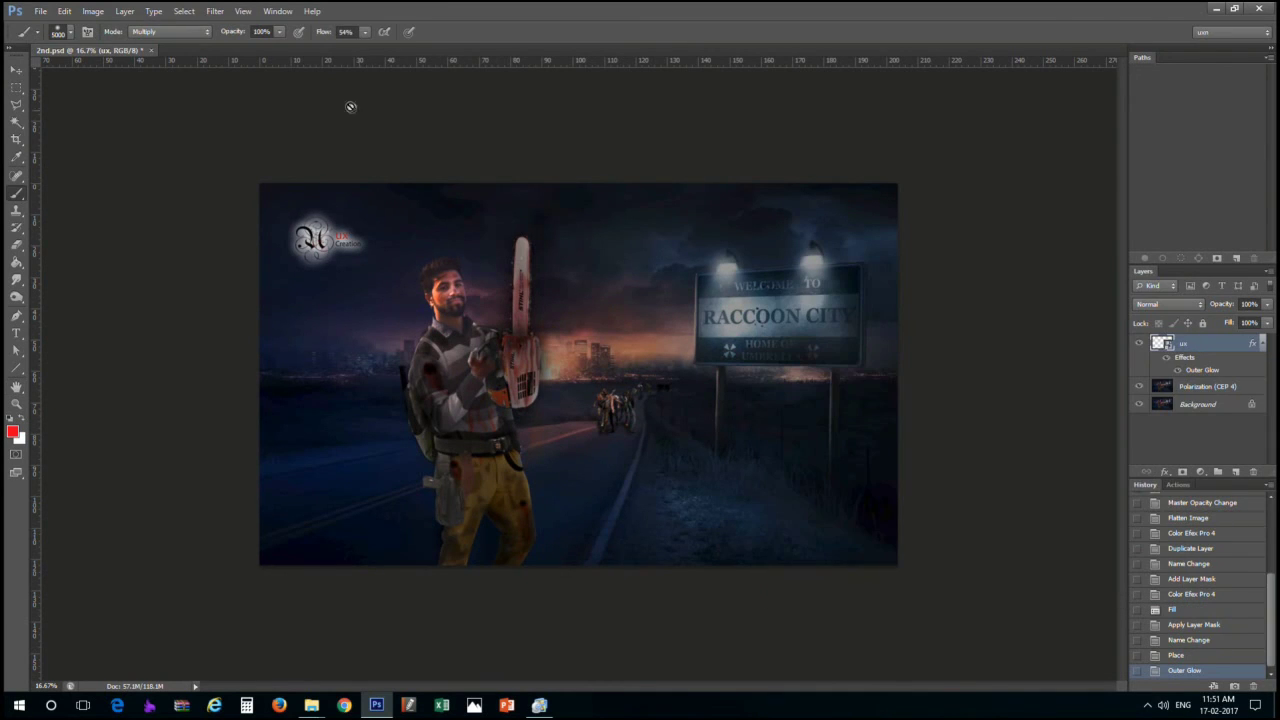
Merge the logo and polarized layer into Background, then duplicate Background
{"action": "right_click", "coordinate": [1192, 355]}
{"action": "key", "text": "ctrl+e"}
{"action": "right_click", "coordinate": [1200, 344]}
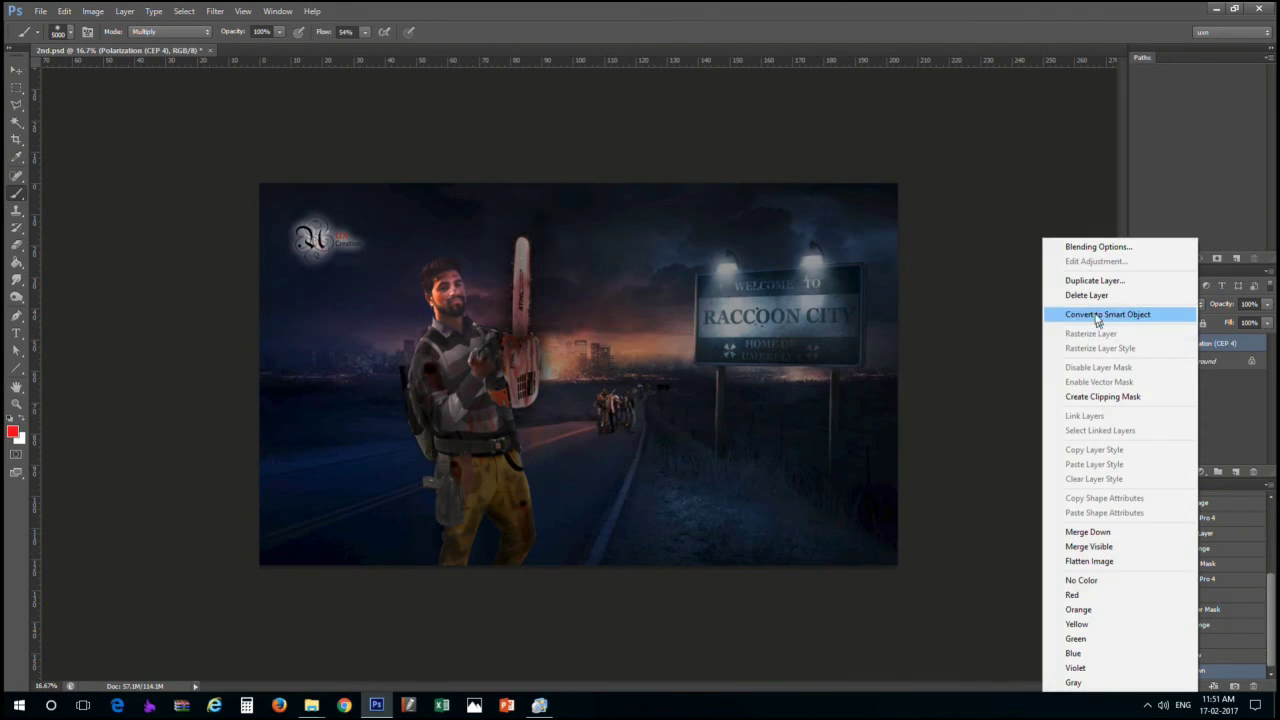
{"action": "left_click", "coordinate": [1100, 295]}
{"action": "left_click", "coordinate": [586, 268]}
{"action": "key", "text": "ctrl+e"}
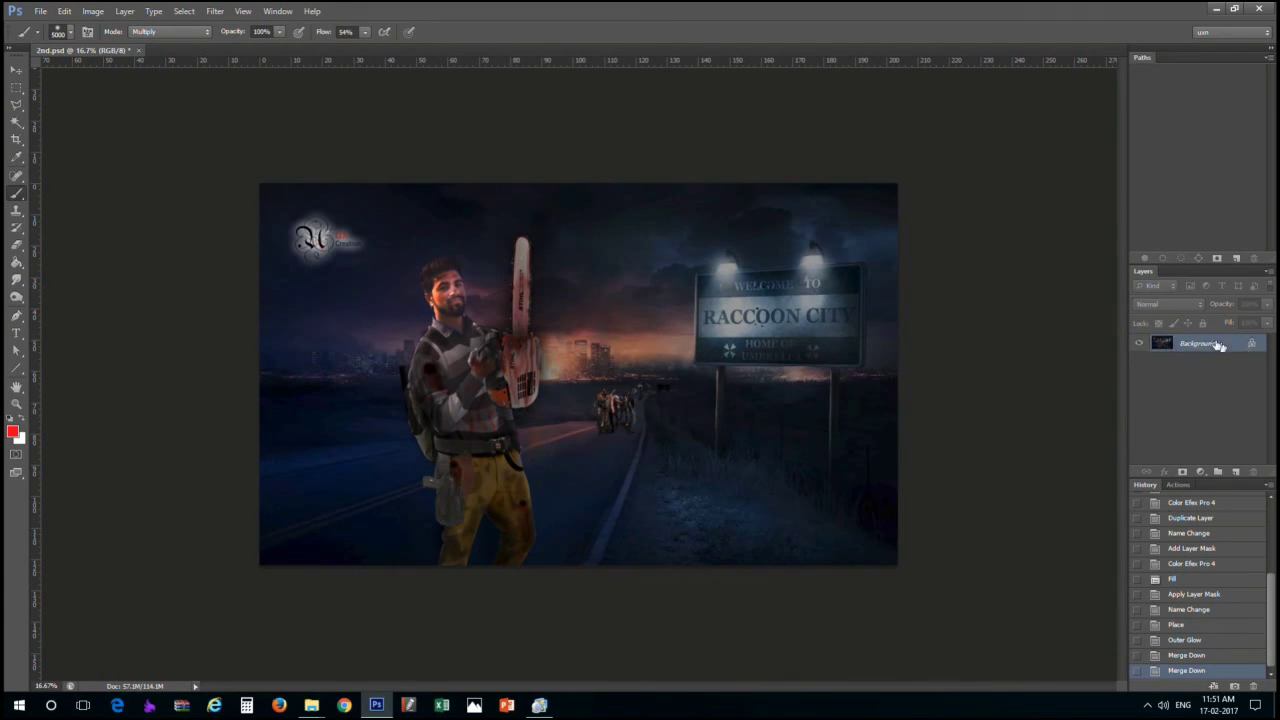
{"action": "right_click", "coordinate": [1200, 343]}
{"action": "left_click", "coordinate": [1170, 369]}
{"action": "key", "text": "Return"}
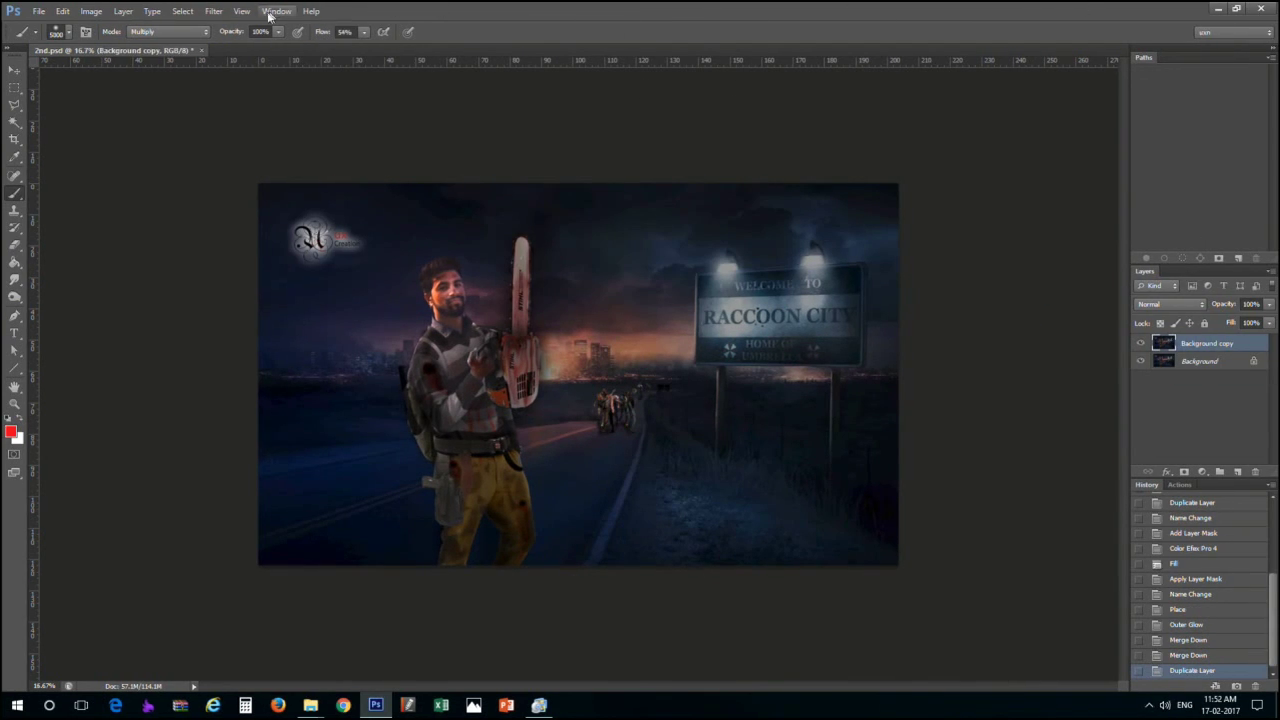
Apply Oil Paint with Shine 0.1, Stylization 5.15 and Scale 2.13
{"action": "left_click", "coordinate": [215, 11]}
{"action": "key", "text": "Escape"}
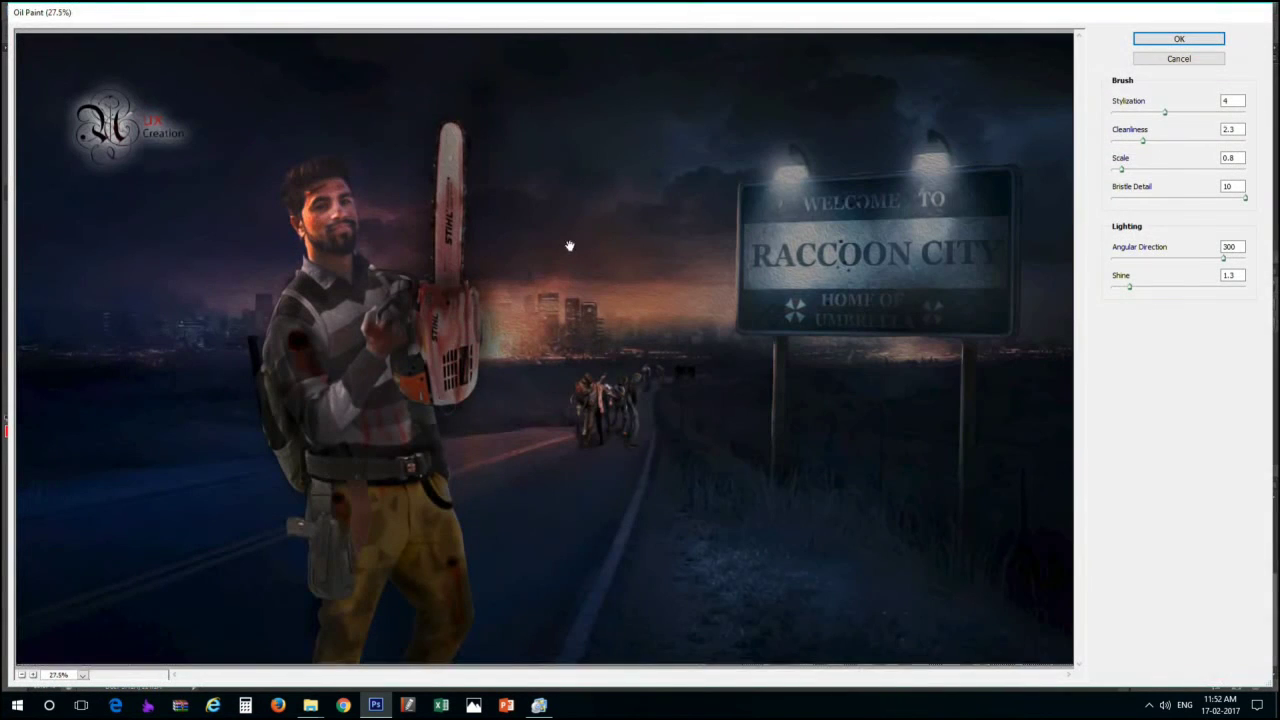
{"action": "scroll", "coordinate": [385, 322], "scroll_direction": "up", "scroll_amount": 3}
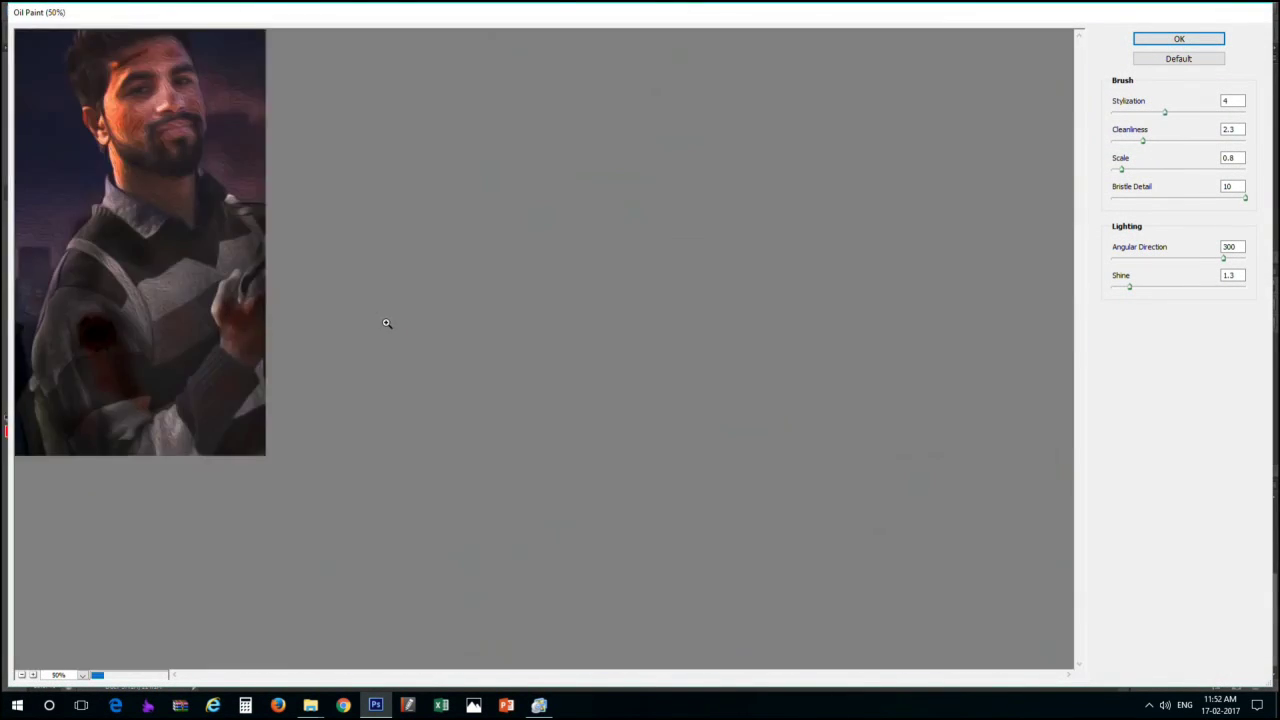
{"action": "type", "text": "0"}
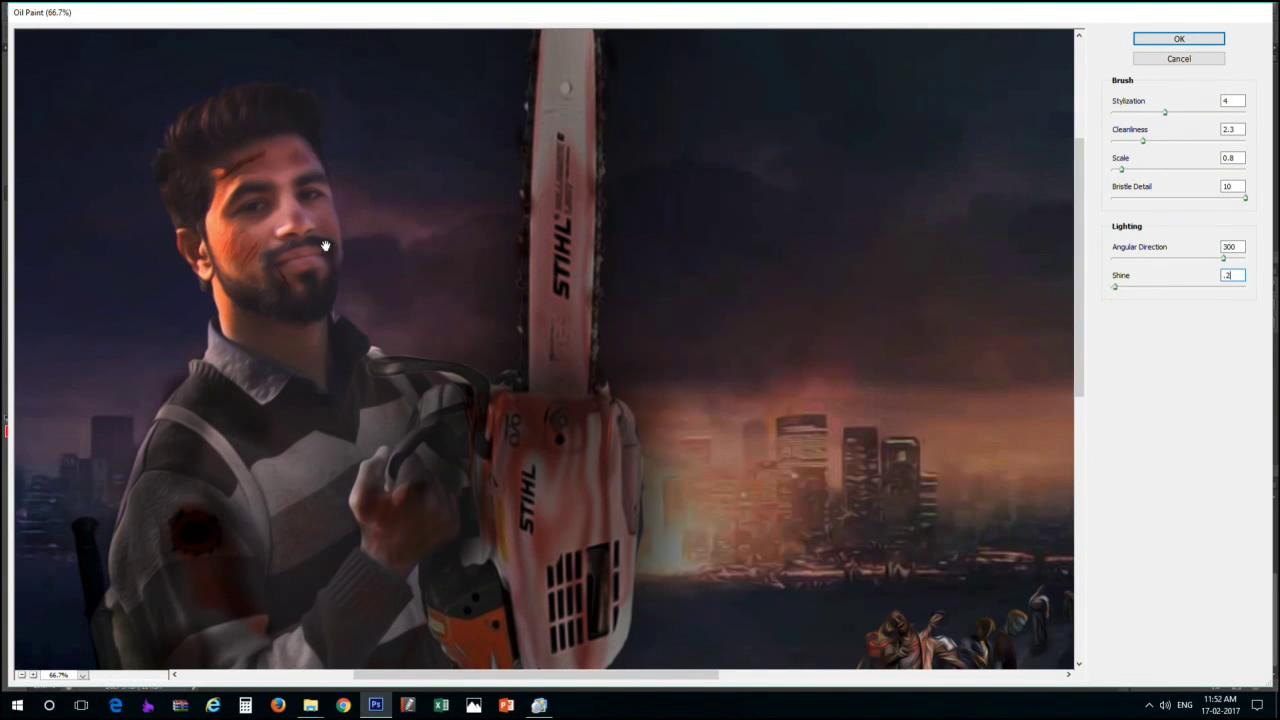
{"action": "key", "text": "BackSpace"}
{"action": "type", "text": "1"}
{"action": "scroll", "coordinate": [424, 385], "scroll_direction": "up", "scroll_amount": 1}
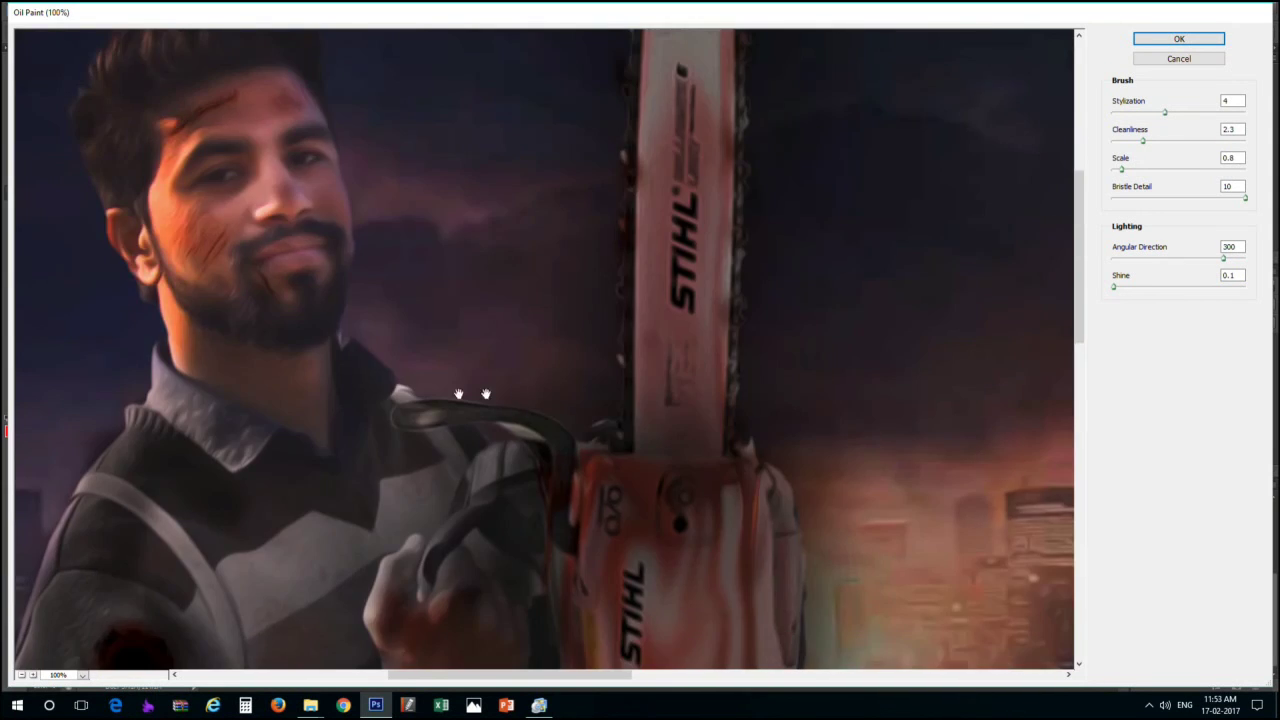
{"action": "left_click_drag", "start_coordinate": [424, 384], "coordinate": [451, 277]}
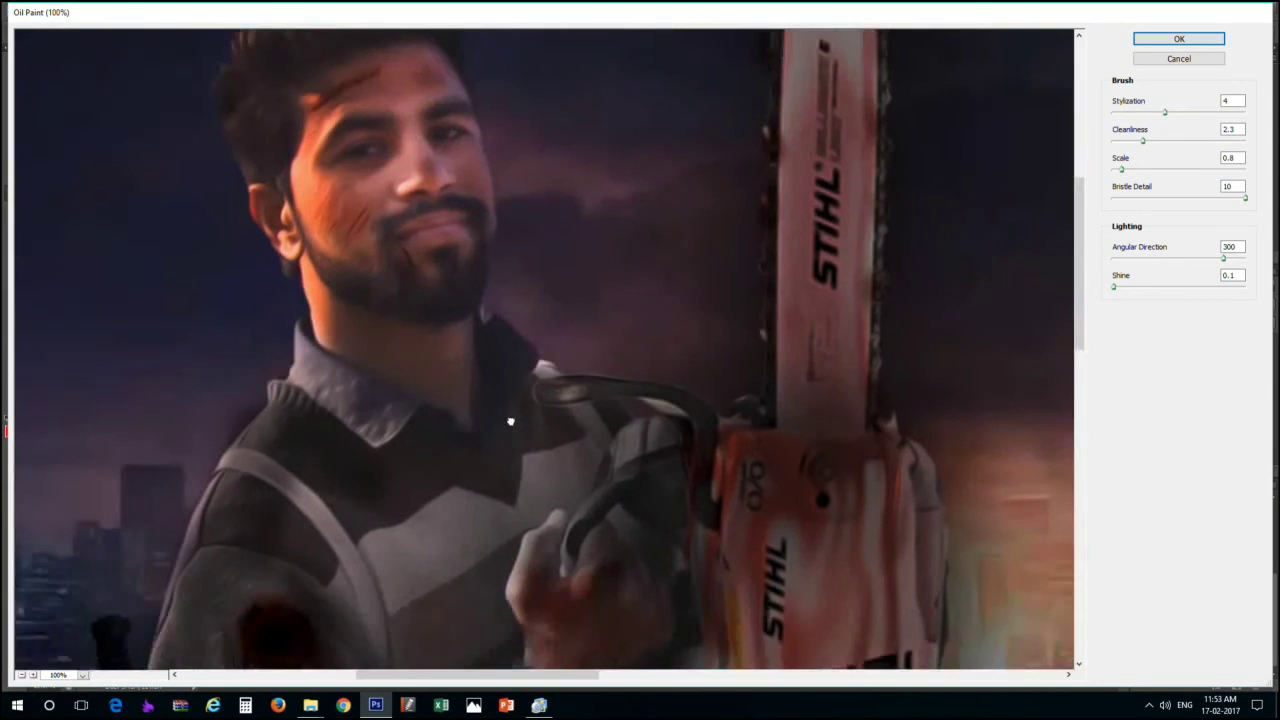
{"action": "left_click_drag", "start_coordinate": [1165, 112], "coordinate": [1180, 112]}
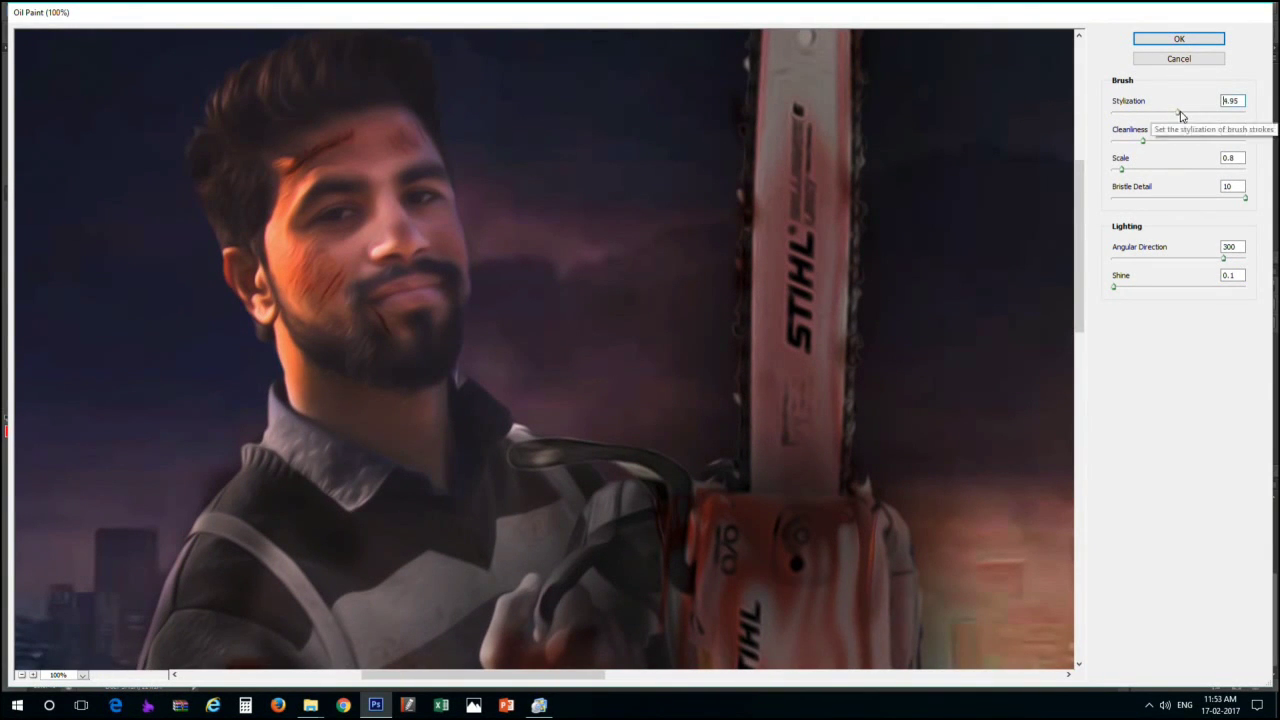
{"action": "left_click", "coordinate": [1140, 171]}
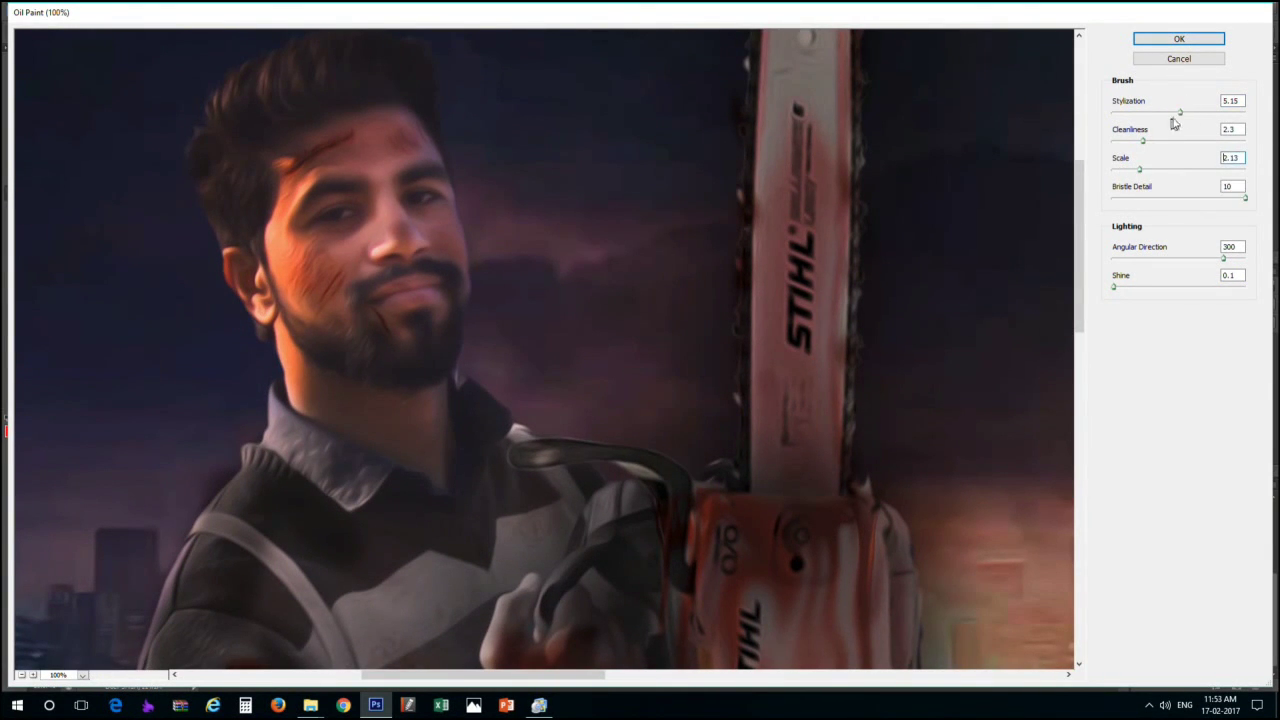
{"action": "left_click", "coordinate": [1179, 39]}
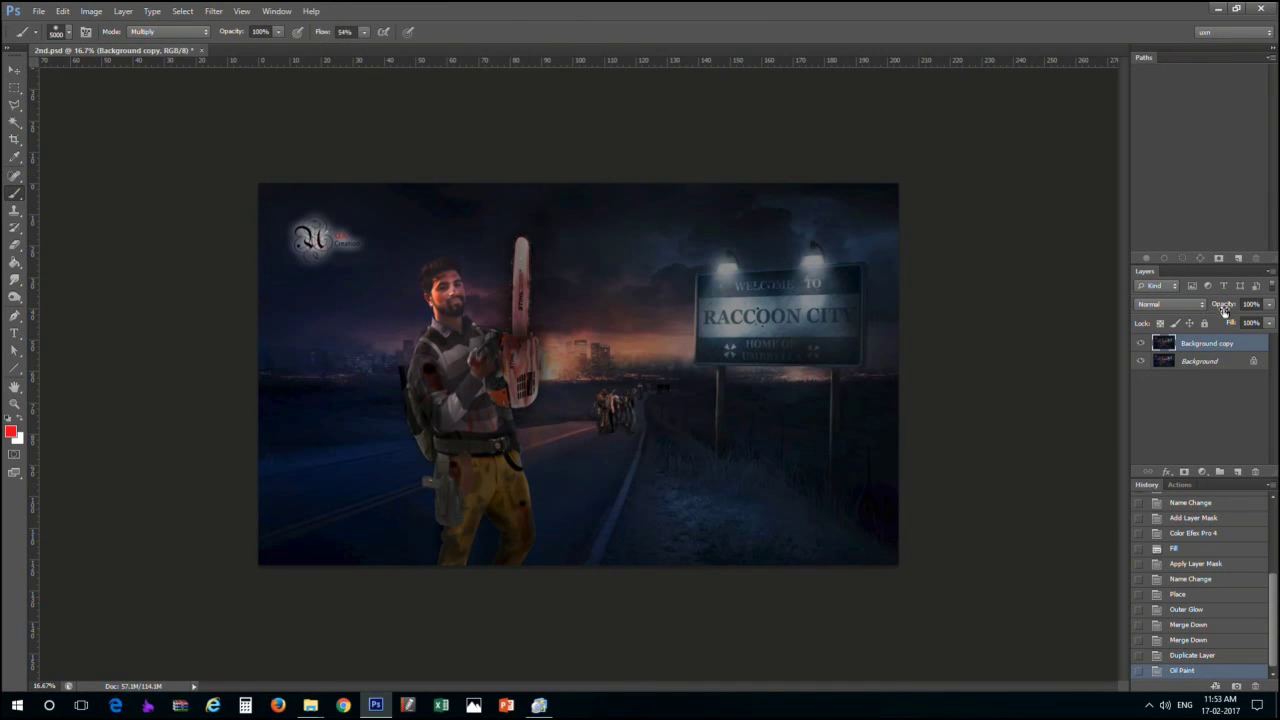
Erase the oil paint at 52% opacity over the left eye, forehead scar and lips
{"action": "scroll", "coordinate": [805, 275], "scroll_direction": "up", "scroll_amount": 2}
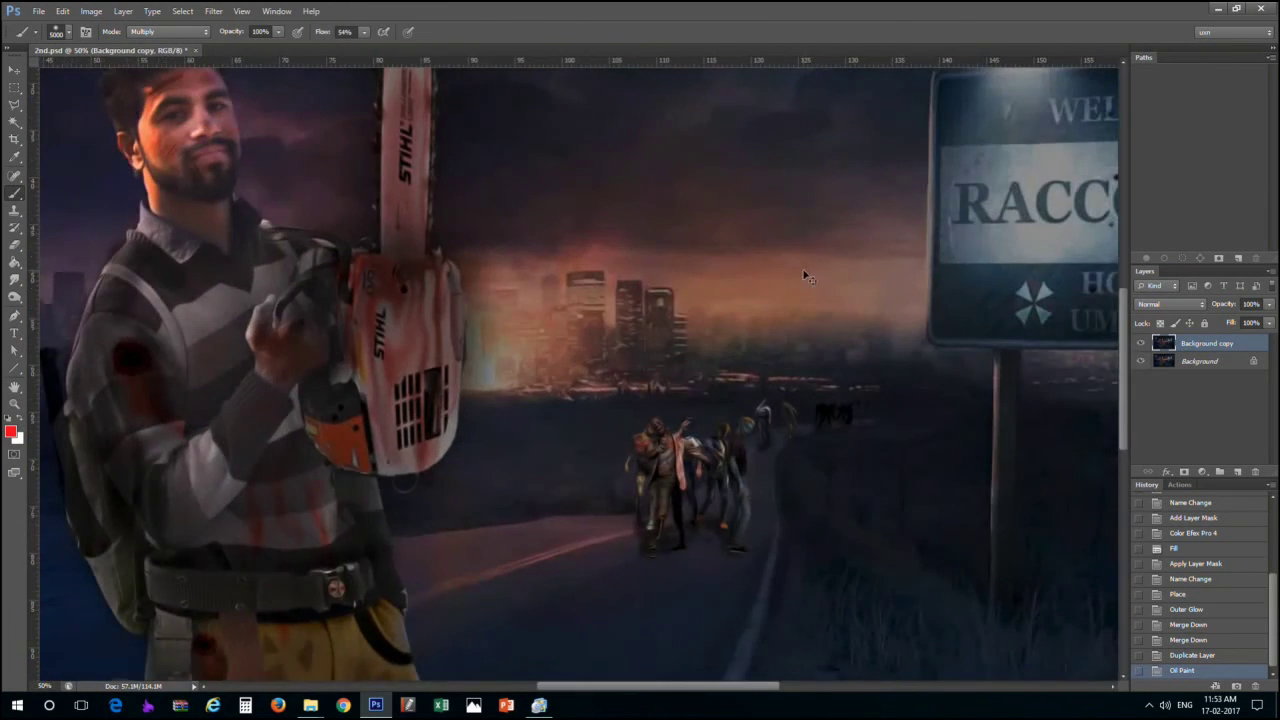
{"action": "scroll", "coordinate": [246, 245], "scroll_direction": "up", "scroll_amount": 2}
{"action": "scroll", "coordinate": [340, 422], "scroll_direction": "up", "scroll_amount": 1}
{"action": "key", "text": "e"}
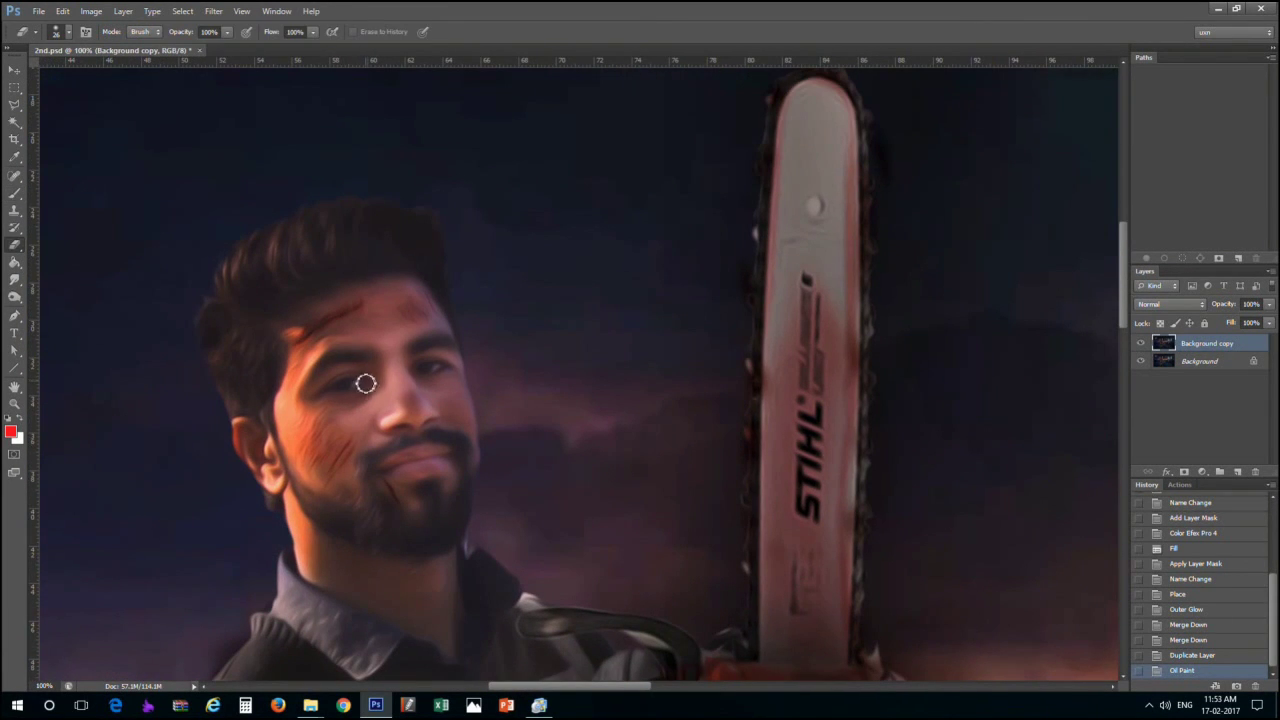
{"action": "left_click_drag", "start_coordinate": [195, 46], "coordinate": [194, 46]}
{"action": "left_click_drag", "start_coordinate": [348, 378], "coordinate": [362, 392]}
{"action": "left_click_drag", "start_coordinate": [432, 367], "coordinate": [377, 357]}
{"action": "right_click", "coordinate": [391, 357]}
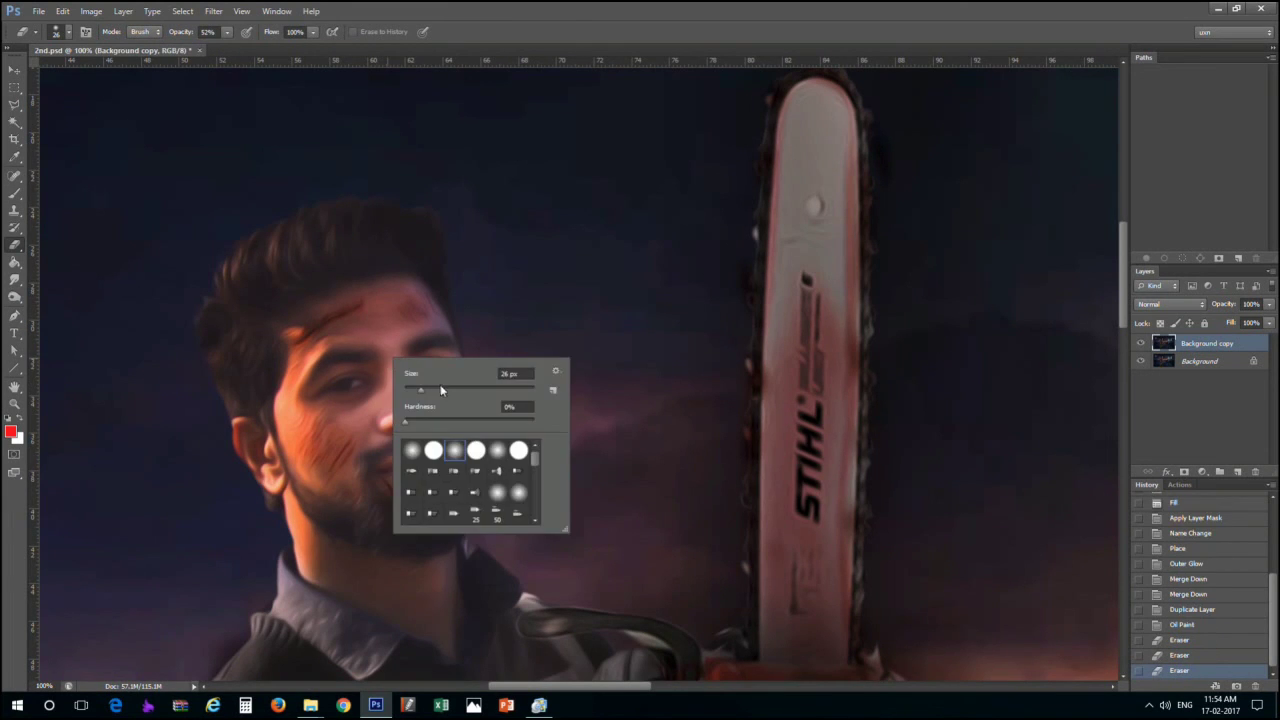
{"action": "key", "text": "Return"}
{"action": "mouse_move", "coordinate": [300, 333]}
{"action": "left_mouse_down"}
{"action": "mouse_move", "coordinate": [360, 302]}
{"action": "mouse_move", "coordinate": [420, 305]}
{"action": "left_mouse_up"}
{"action": "left_click_drag", "start_coordinate": [405, 410], "coordinate": [398, 418]}
{"action": "left_click", "coordinate": [398, 418]}
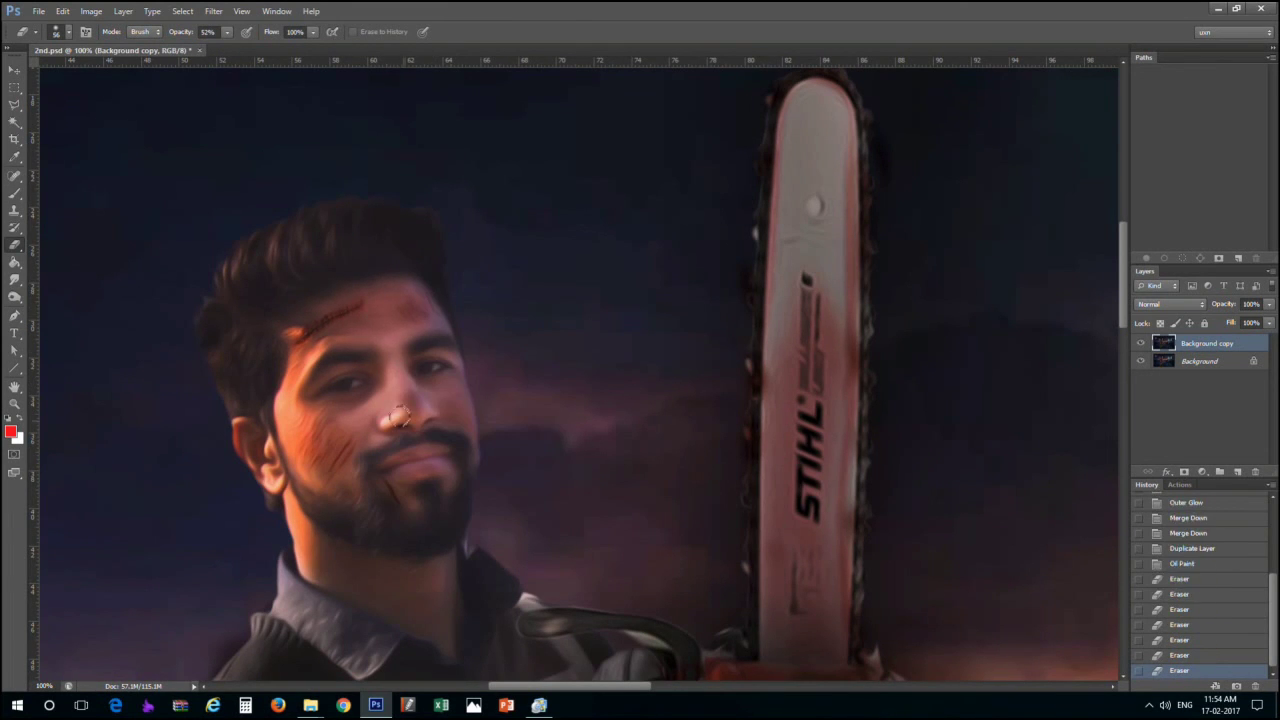
{"action": "left_click", "coordinate": [433, 453]}
Revert to the Oil Paint state and re-erase the face and cheek scars at 55% flow
{"action": "left_click", "coordinate": [1182, 533]}
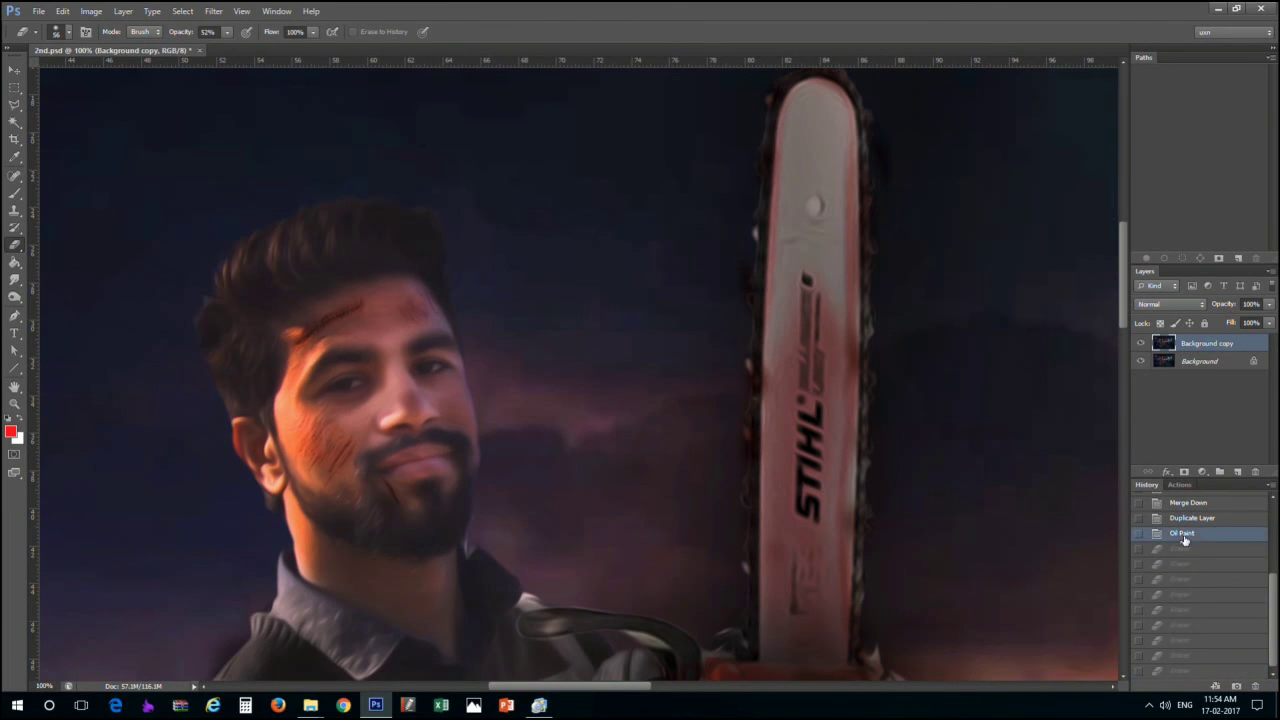
{"action": "left_click", "coordinate": [258, 64]}
{"action": "left_click", "coordinate": [357, 380]}
{"action": "left_click", "coordinate": [426, 365]}
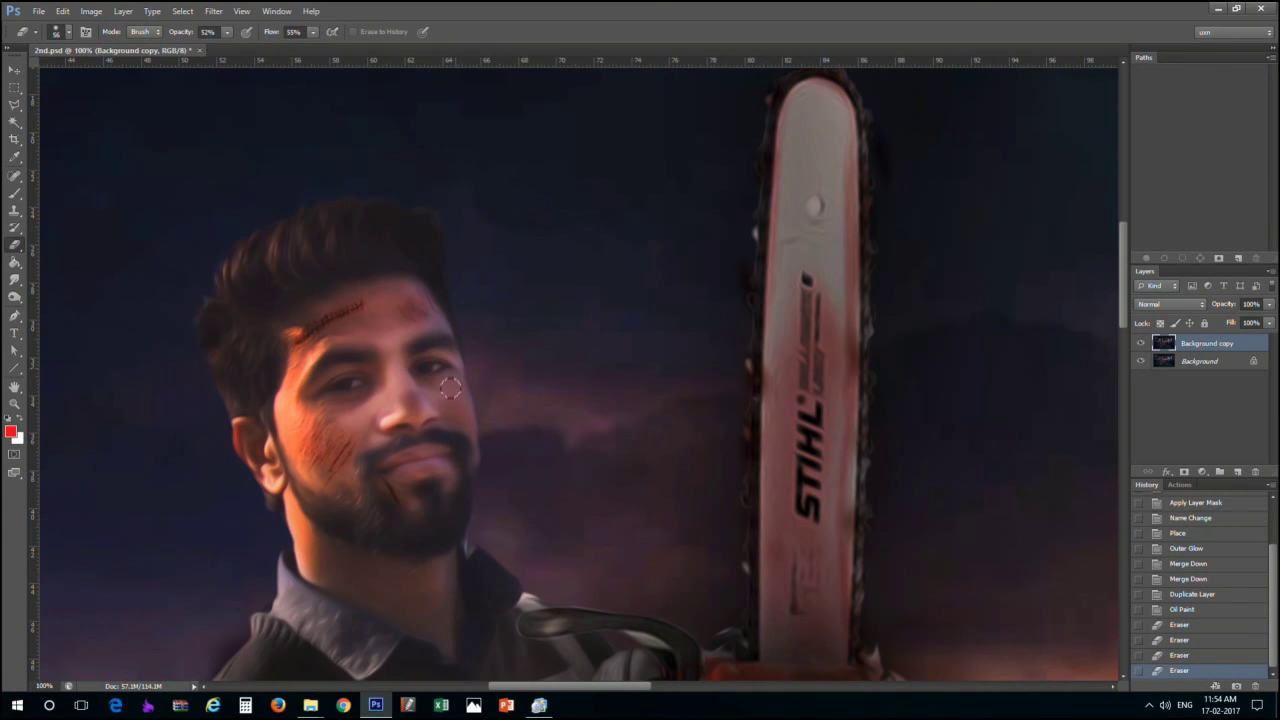
{"action": "left_click", "coordinate": [450, 388]}
{"action": "left_click", "coordinate": [345, 445]}
{"action": "left_click", "coordinate": [331, 470]}
{"action": "left_click", "coordinate": [365, 392]}
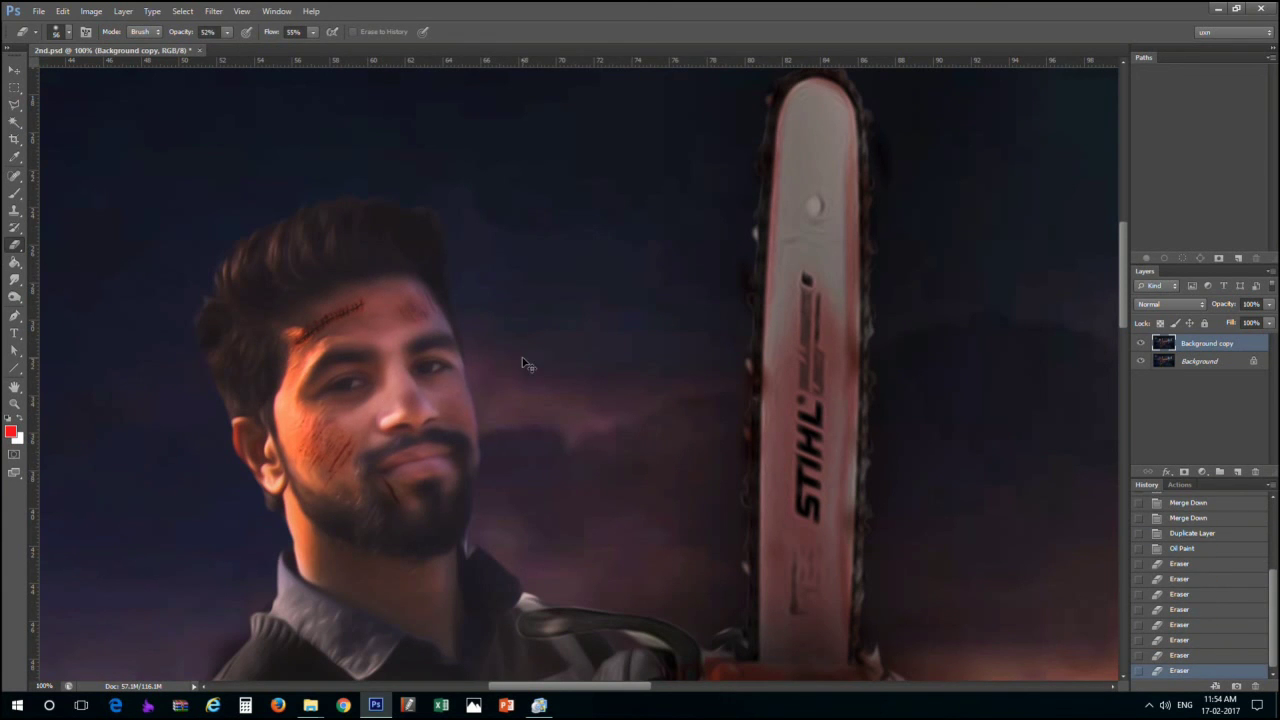
{"action": "key", "text": "ctrl+minus"}
{"action": "key", "text": "ctrl+minus"}
{"action": "key", "text": "ctrl+minus"}
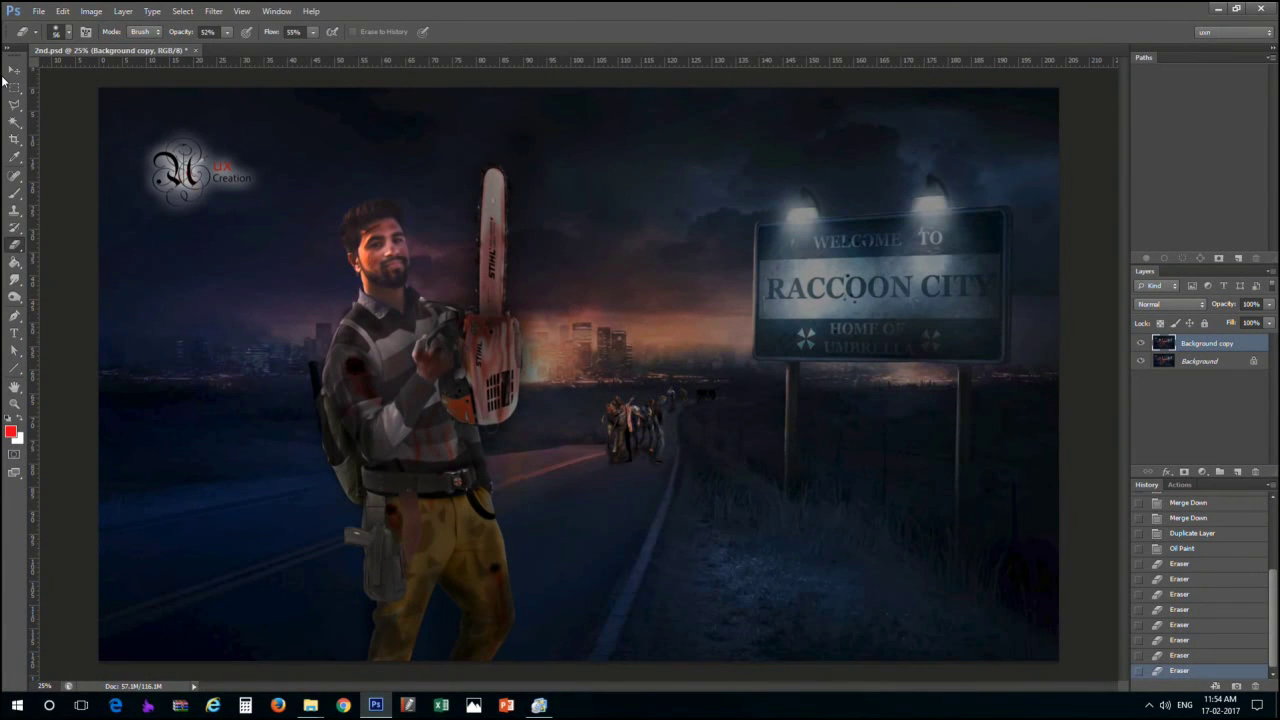
{"action": "key", "text": "ctrl+minus"}
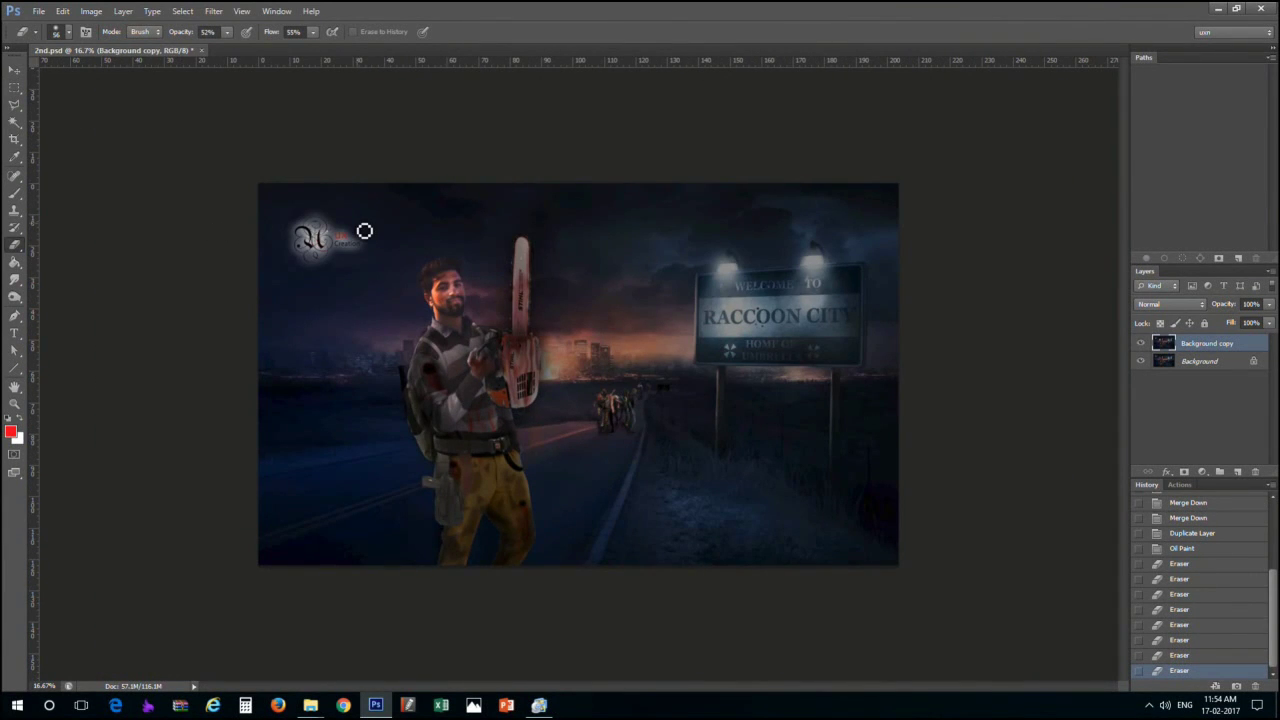
Sharpen the poster with Unsharp Mask at radius 9.8, then flatten all layers
{"action": "left_click", "coordinate": [213, 11]}
{"action": "mouse_move", "coordinate": [226, 195]}
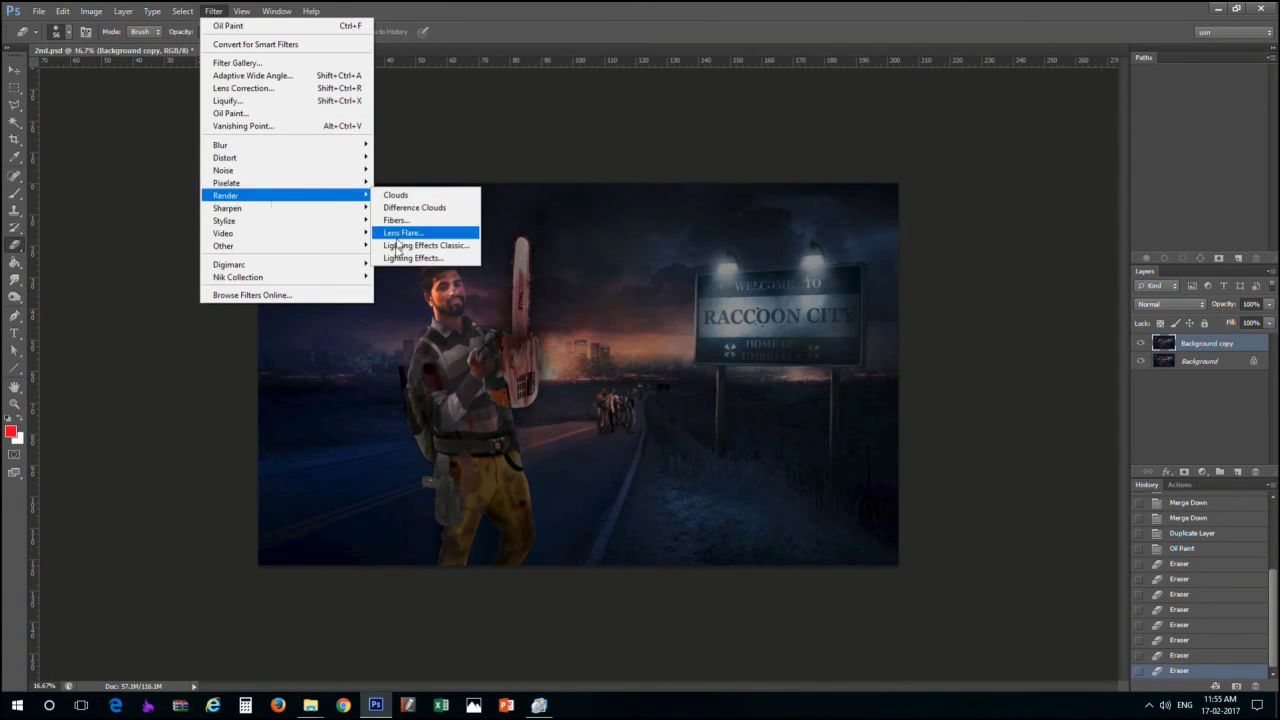
{"action": "left_click", "coordinate": [410, 258]}
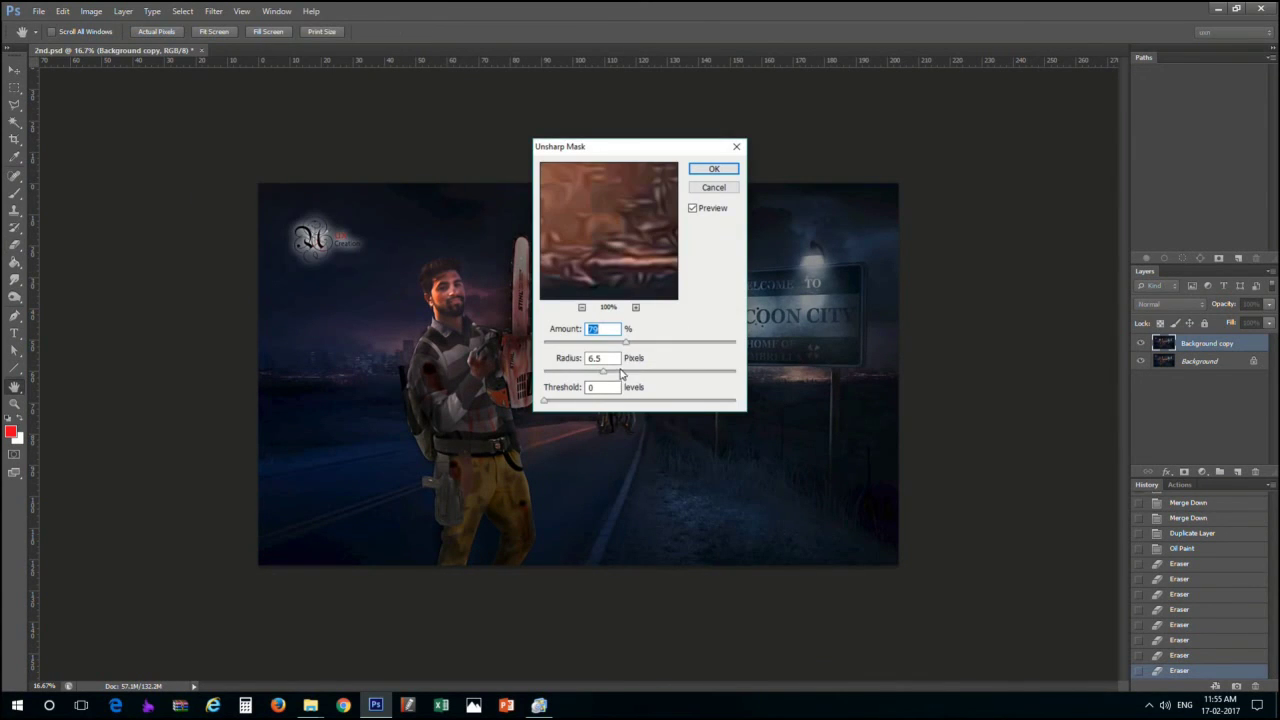
{"action": "left_click_drag", "start_coordinate": [625, 374], "coordinate": [620, 374]}
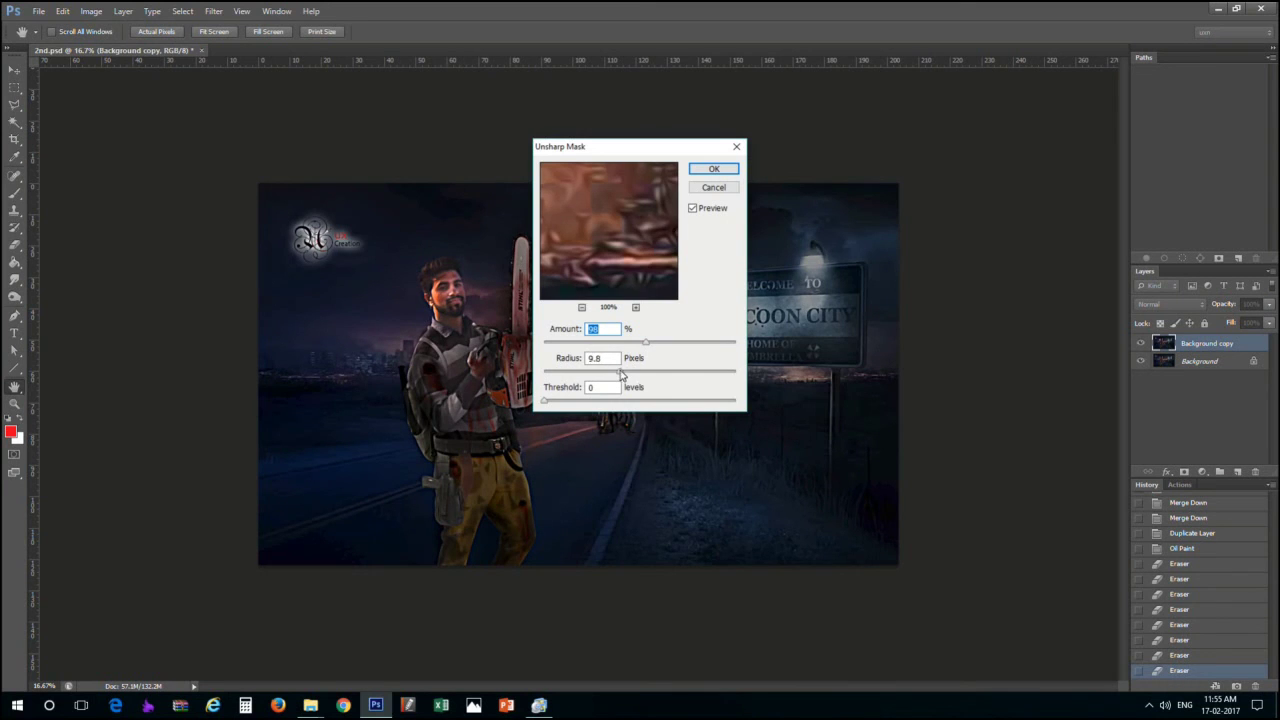
{"action": "key", "text": "Return"}
{"action": "key", "text": "e"}
{"action": "key", "text": "ctrl+plus"}
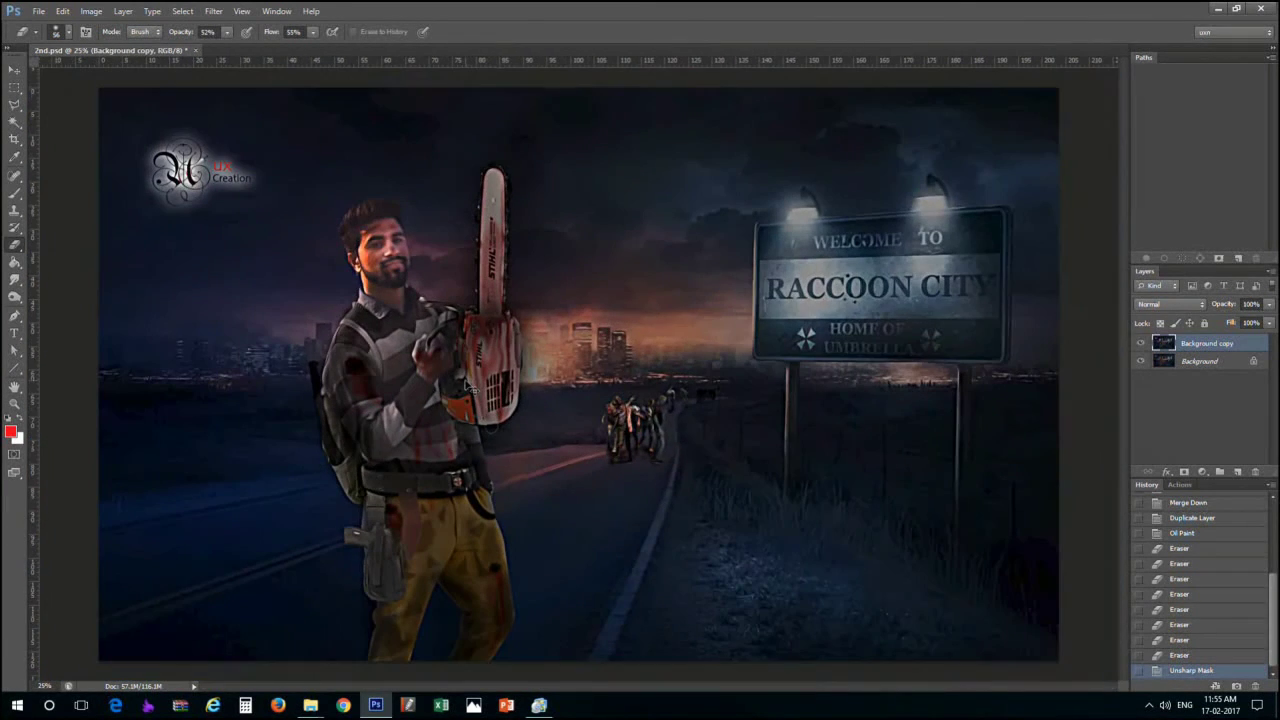
{"action": "key", "text": "ctrl+minus"}
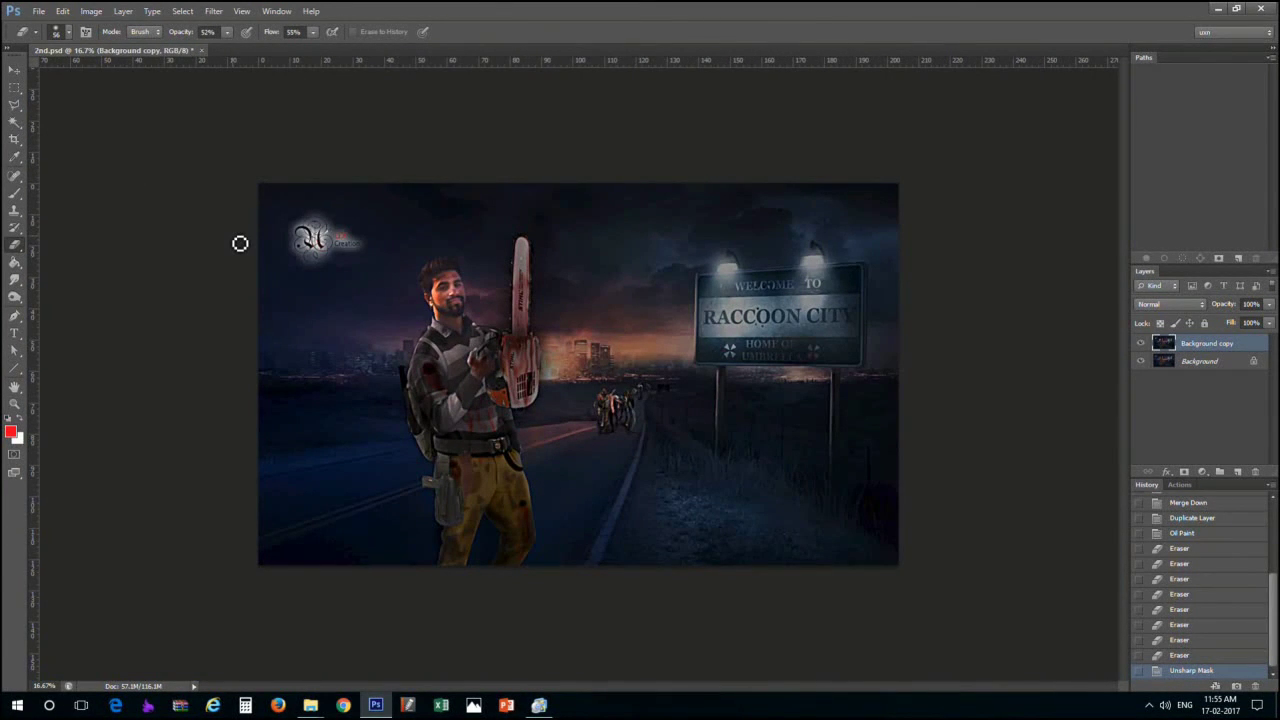
{"action": "left_click", "coordinate": [123, 11]}
{"action": "left_click", "coordinate": [150, 428]}
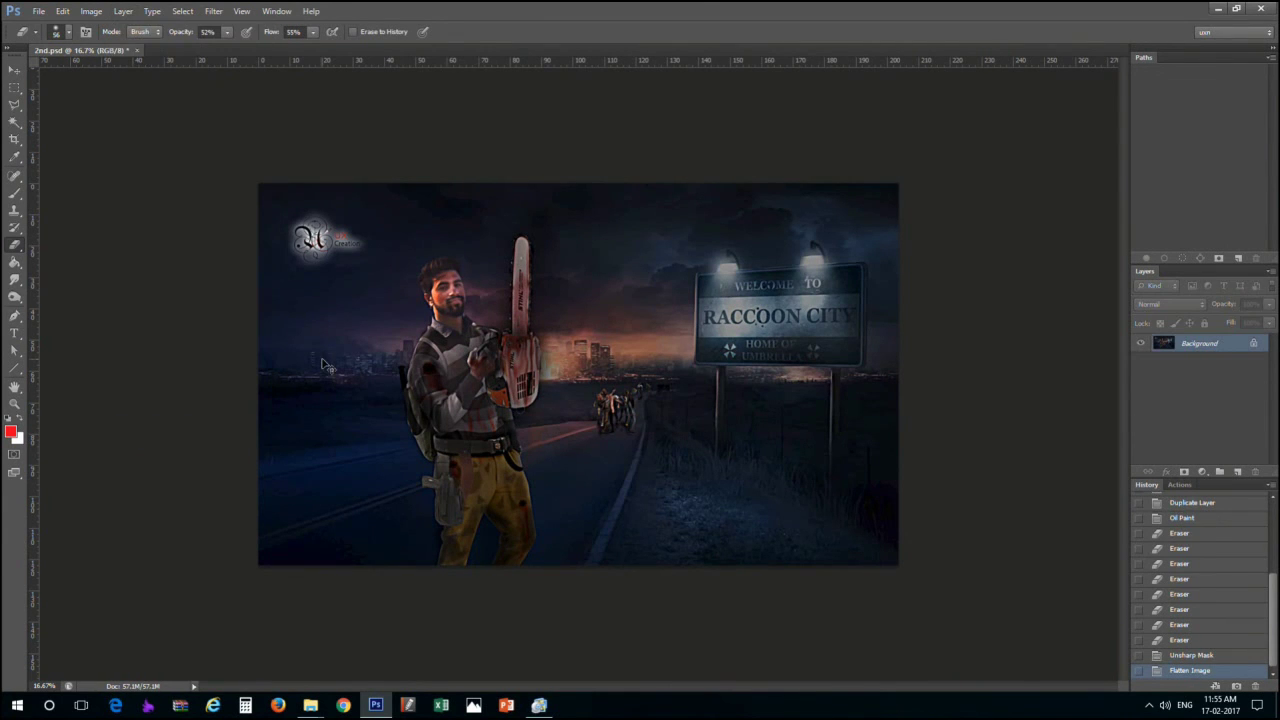
Save the poster as 2nd.jpg at JPEG quality 12 and close it
{"action": "left_click", "coordinate": [39, 11]}
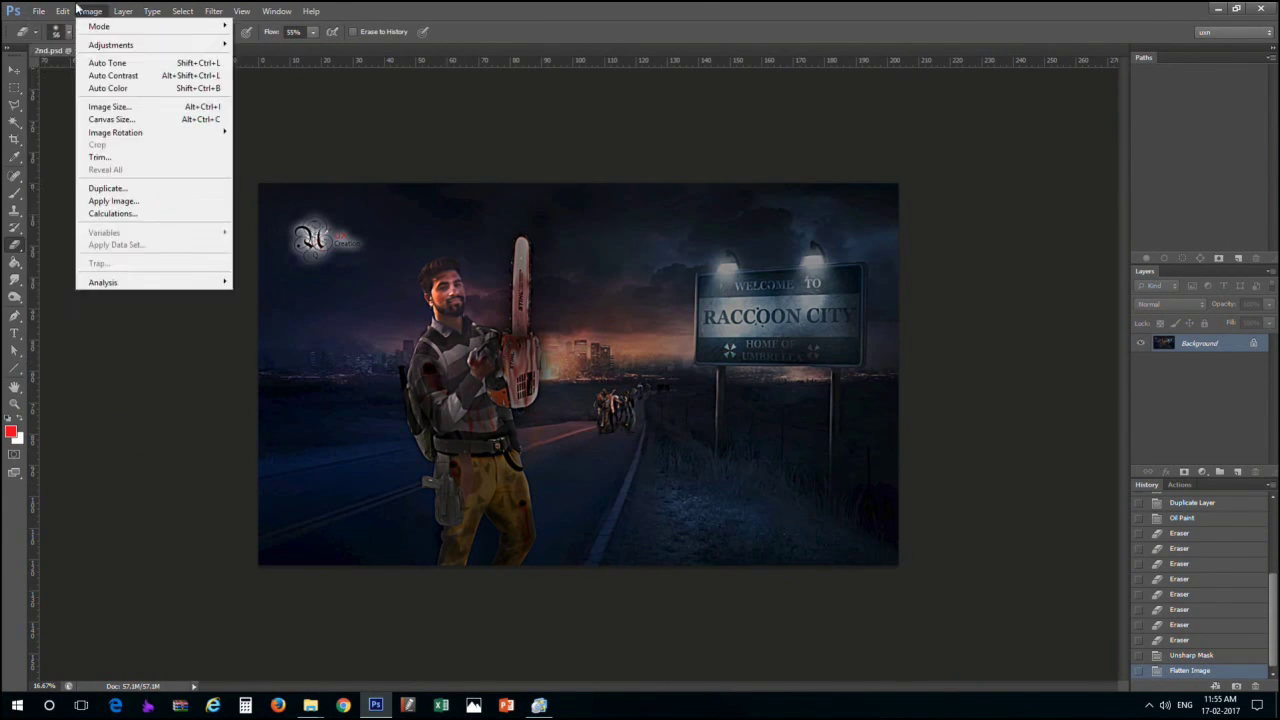
{"action": "left_click", "coordinate": [60, 172]}
{"action": "left_click", "coordinate": [673, 353]}
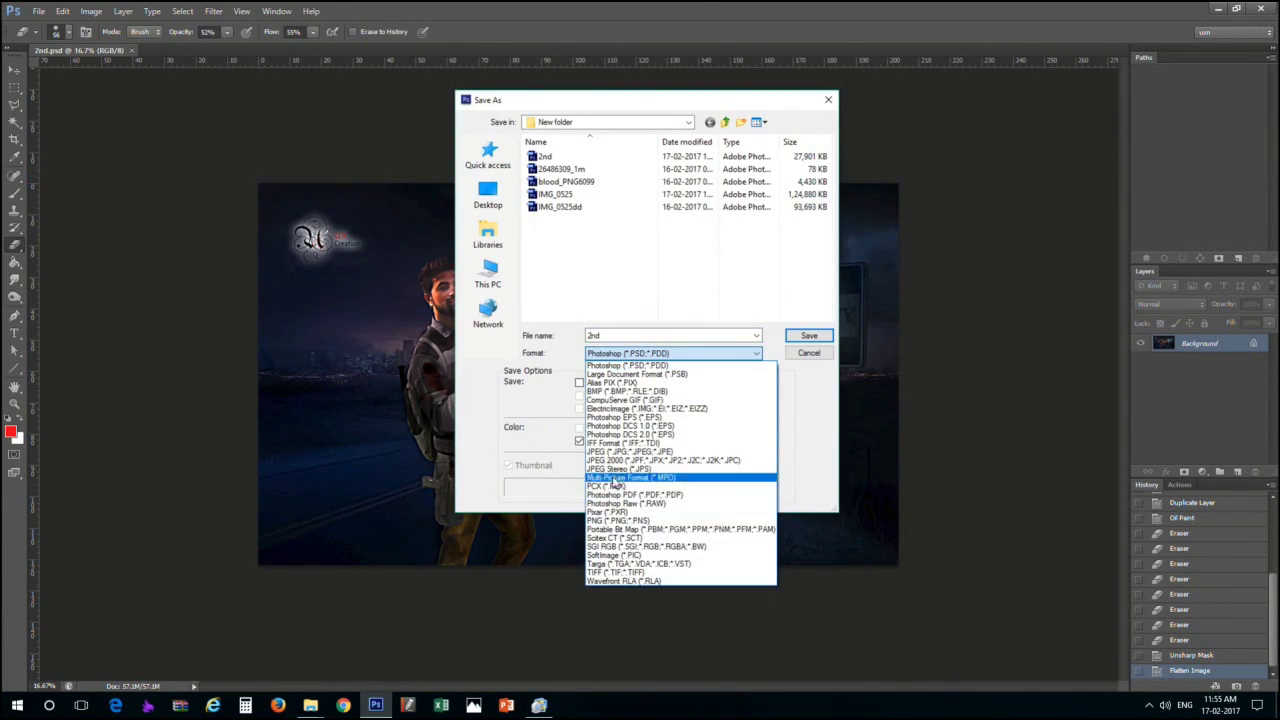
{"action": "left_click", "coordinate": [640, 465]}
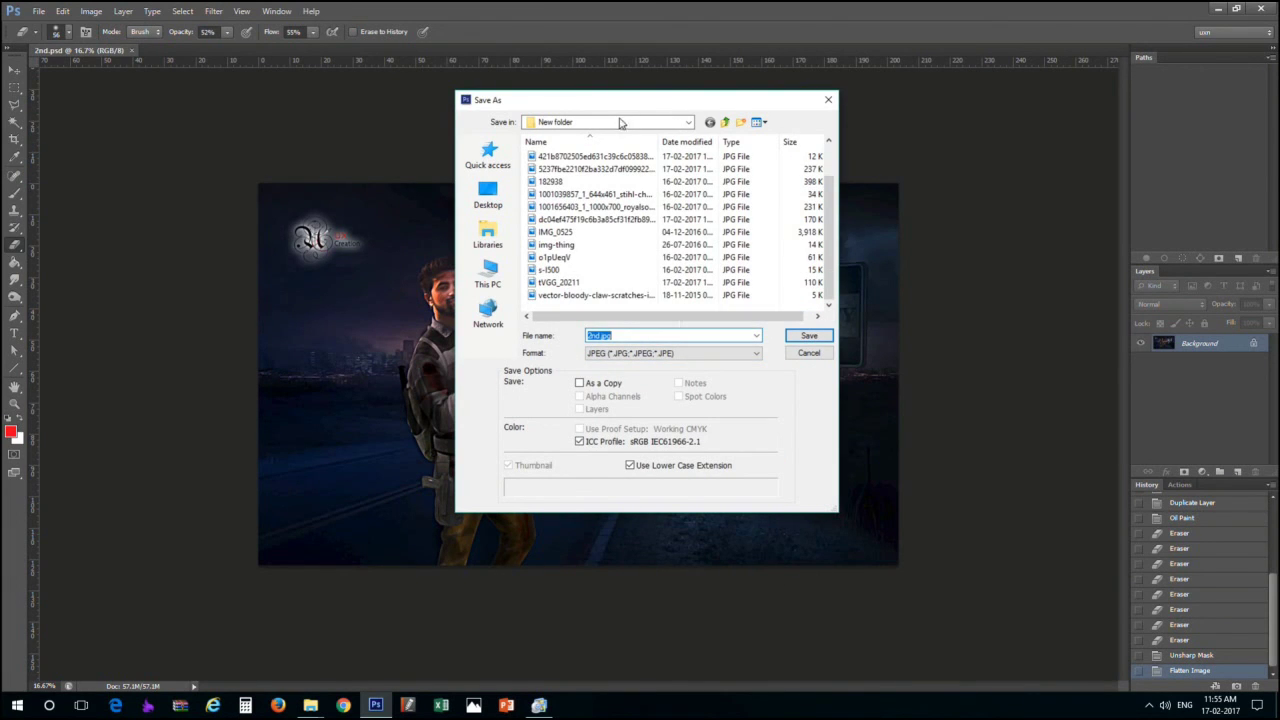
{"action": "left_click", "coordinate": [806, 335]}
{"action": "type", "text": "12"}
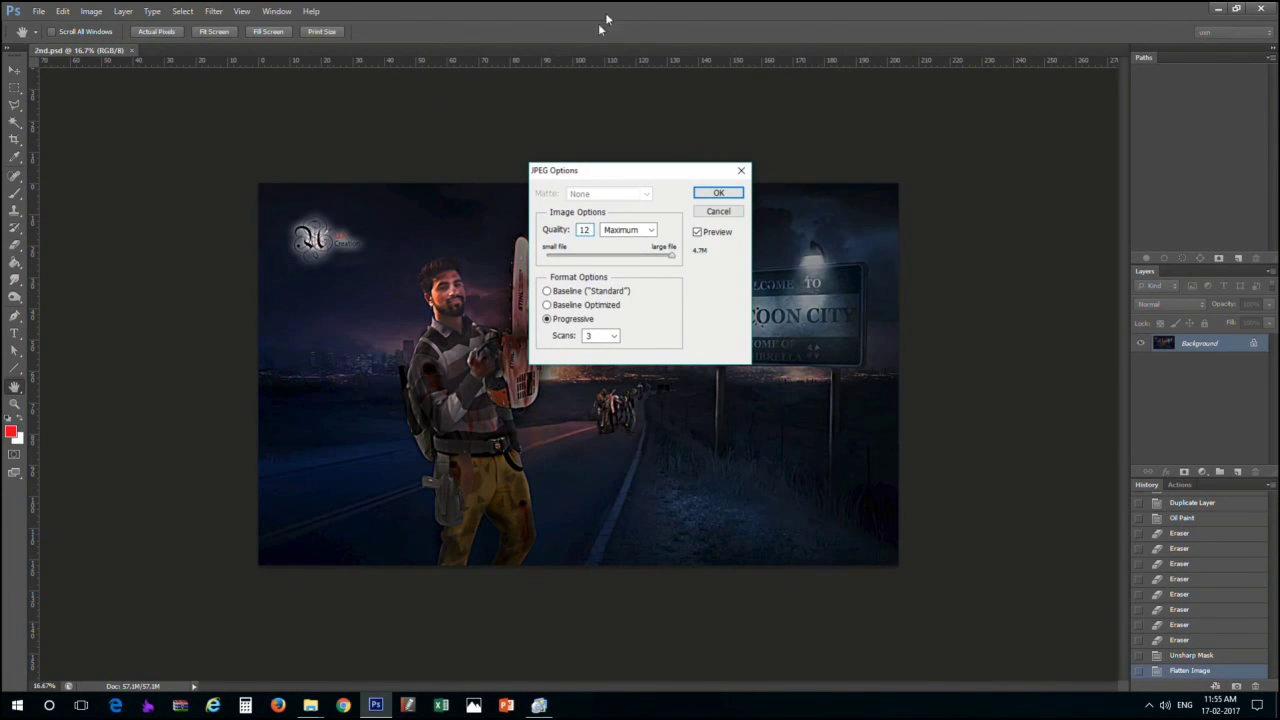
{"action": "left_click", "coordinate": [718, 193]}
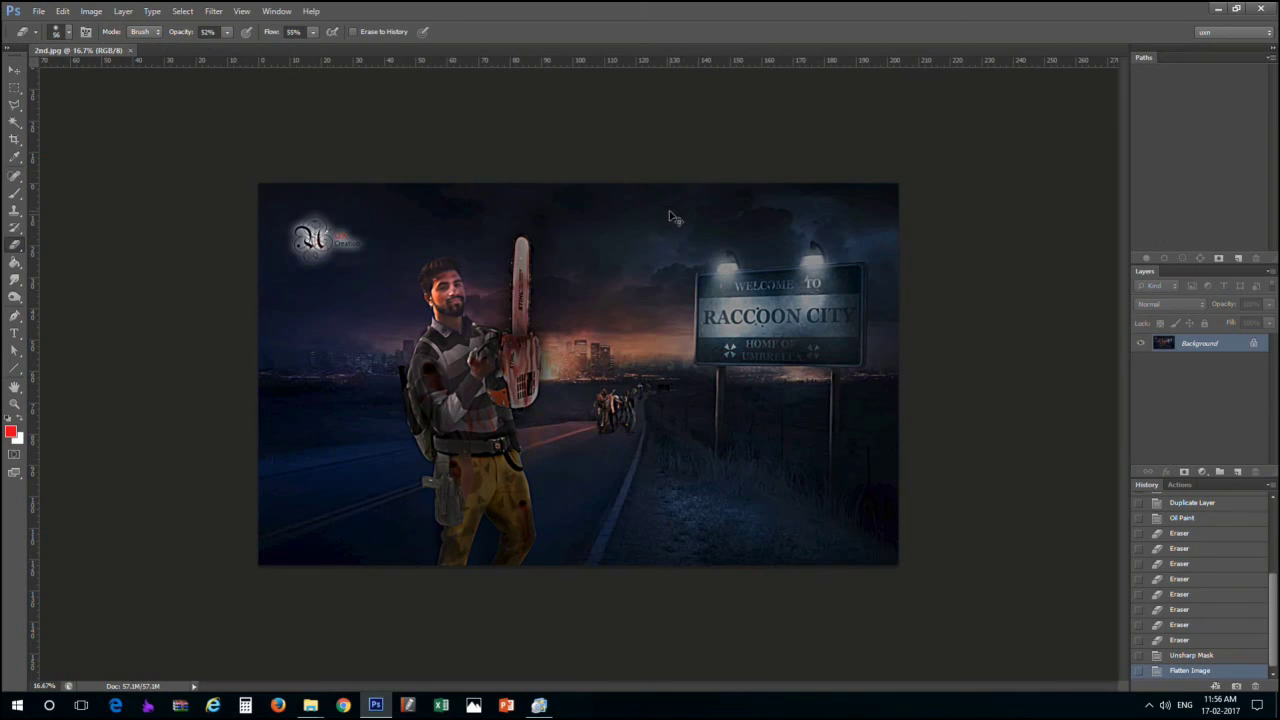
{"action": "key", "text": "ctrl+w"}
Open the saved 2nd image from New folder in Picasa Photo Viewer
{"action": "left_click", "coordinate": [1217, 10]}
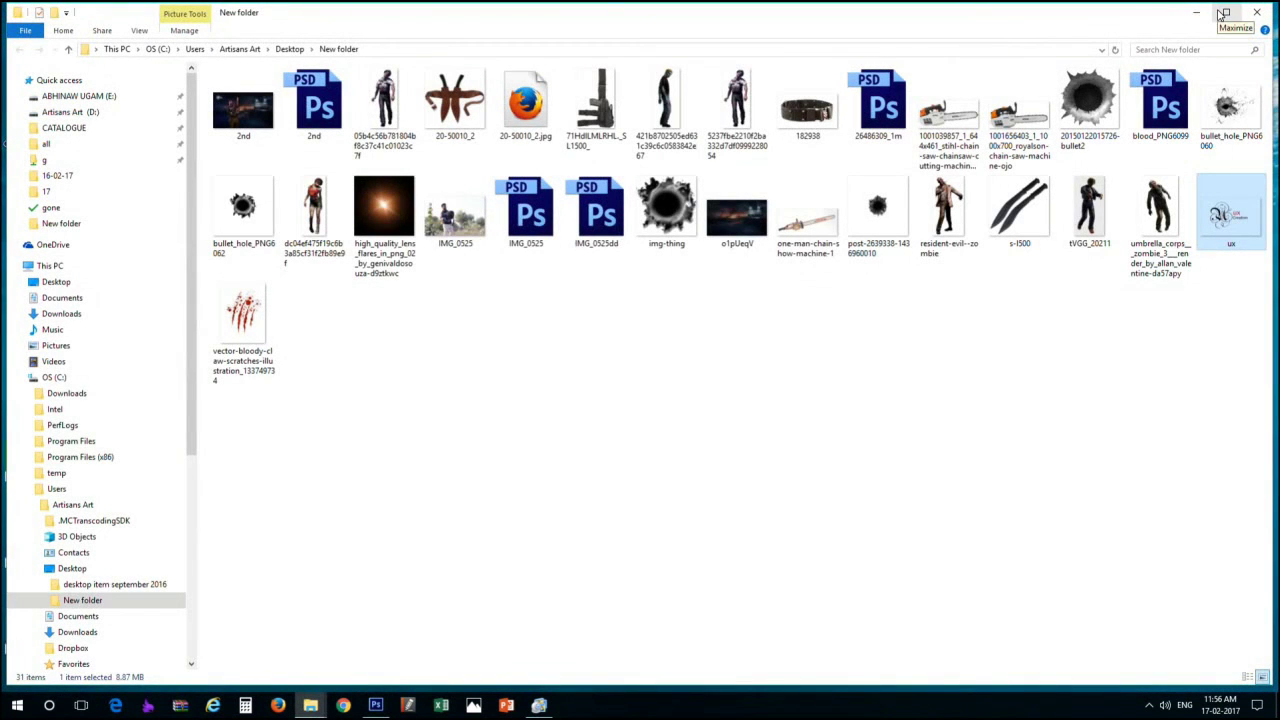
{"action": "right_click", "coordinate": [240, 113]}
{"action": "mouse_move", "coordinate": [280, 287]}
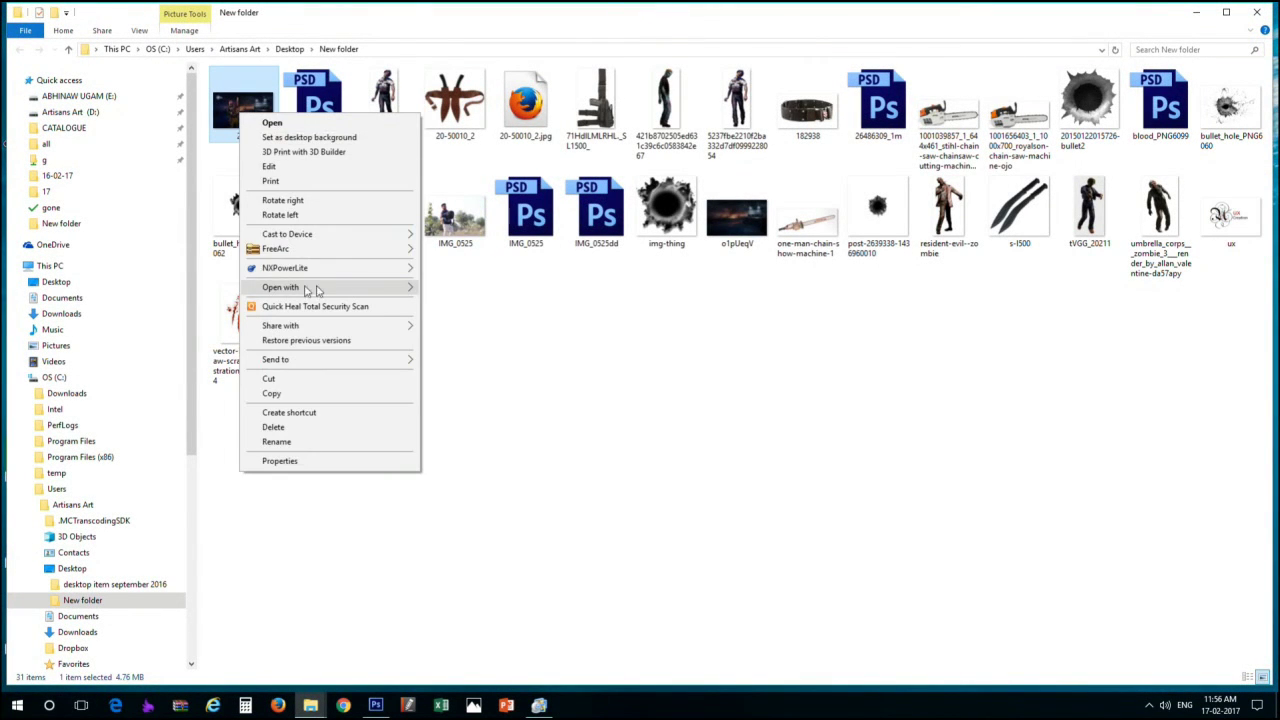
{"action": "left_click", "coordinate": [456, 349]}
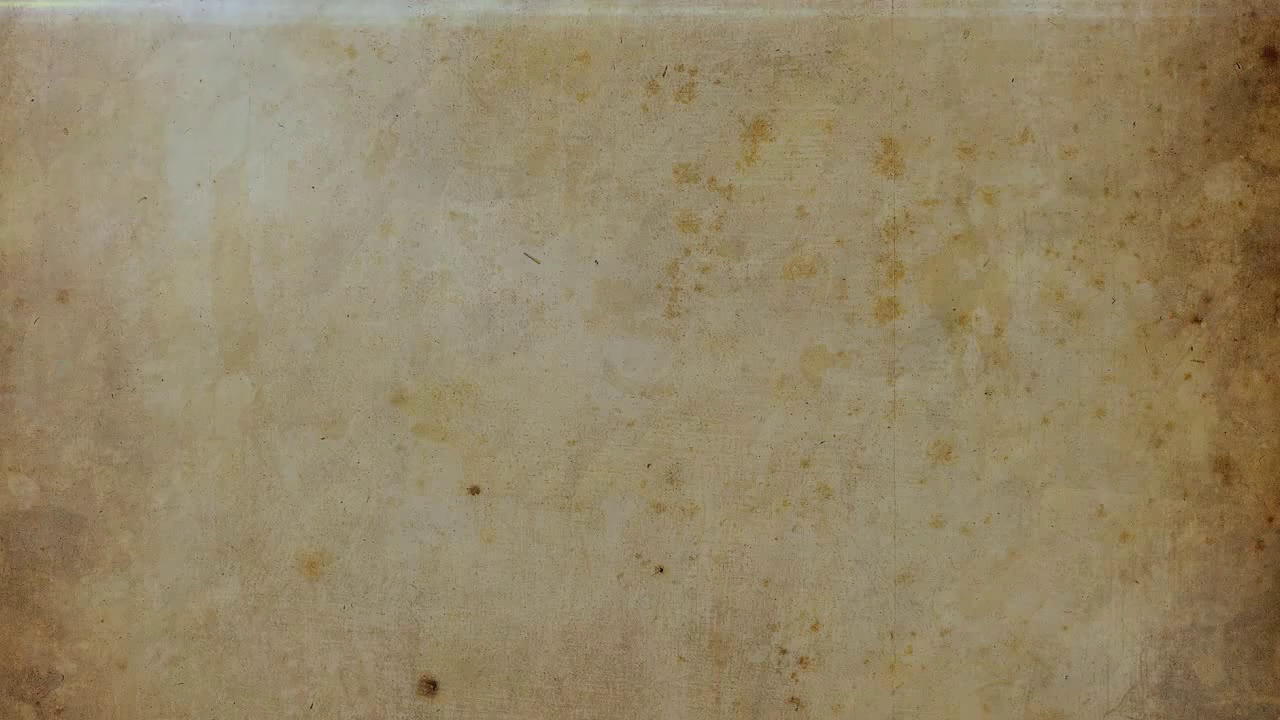